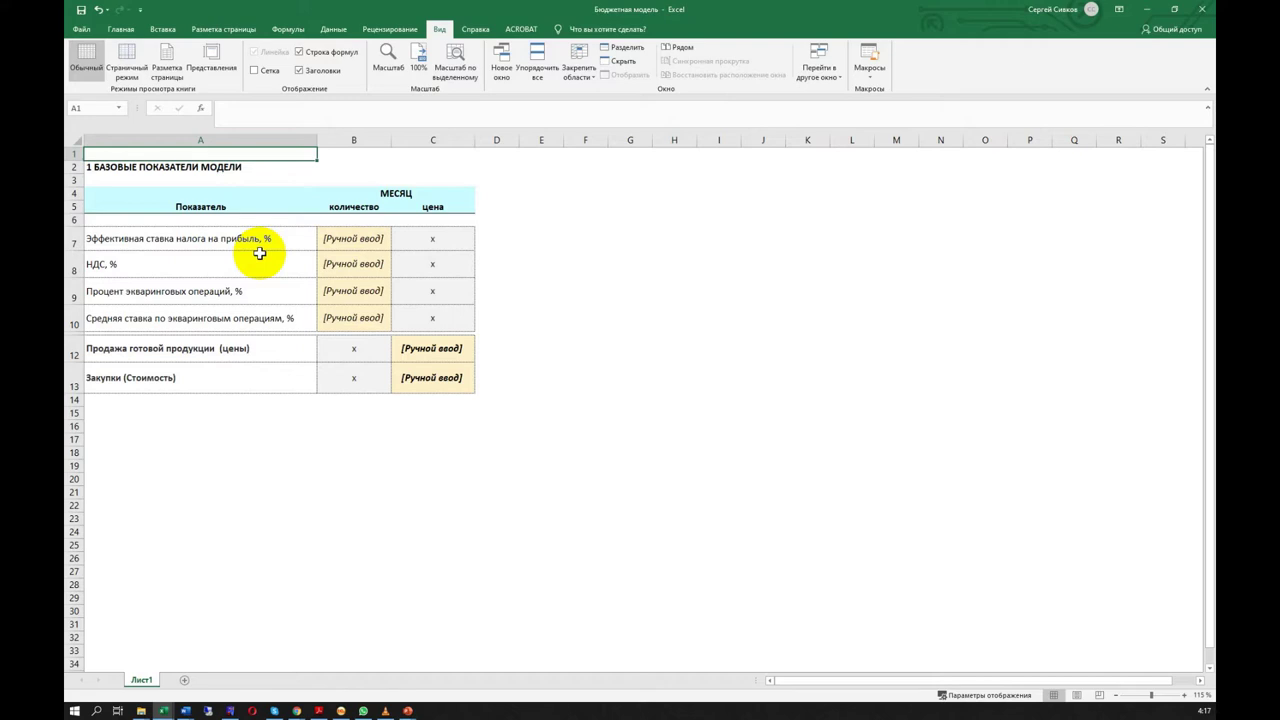
Step: Examine the base indicators table in the budget model workbook, including its indicator rows and the manual-input cells B7:B10
{"action": "left_click", "coordinate": [212, 219]}
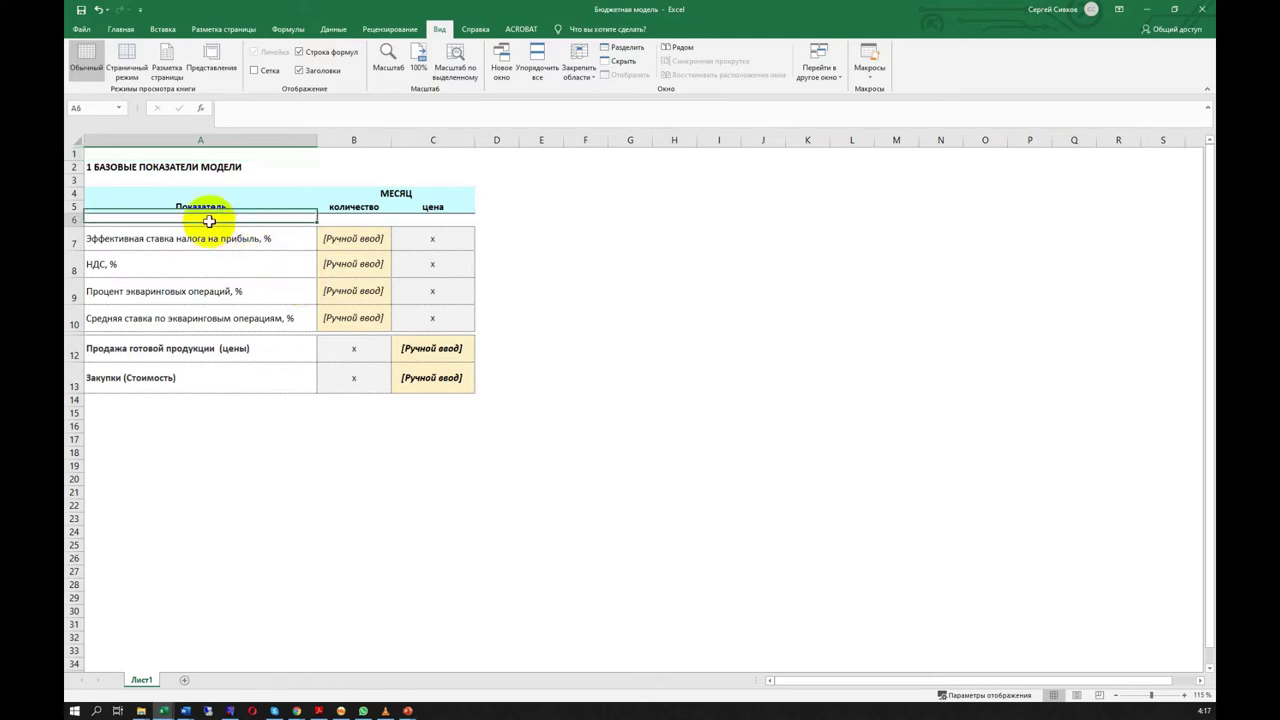
{"action": "left_click_drag", "start_coordinate": [243, 194], "coordinate": [466, 391]}
{"action": "left_click", "coordinate": [337, 263]}
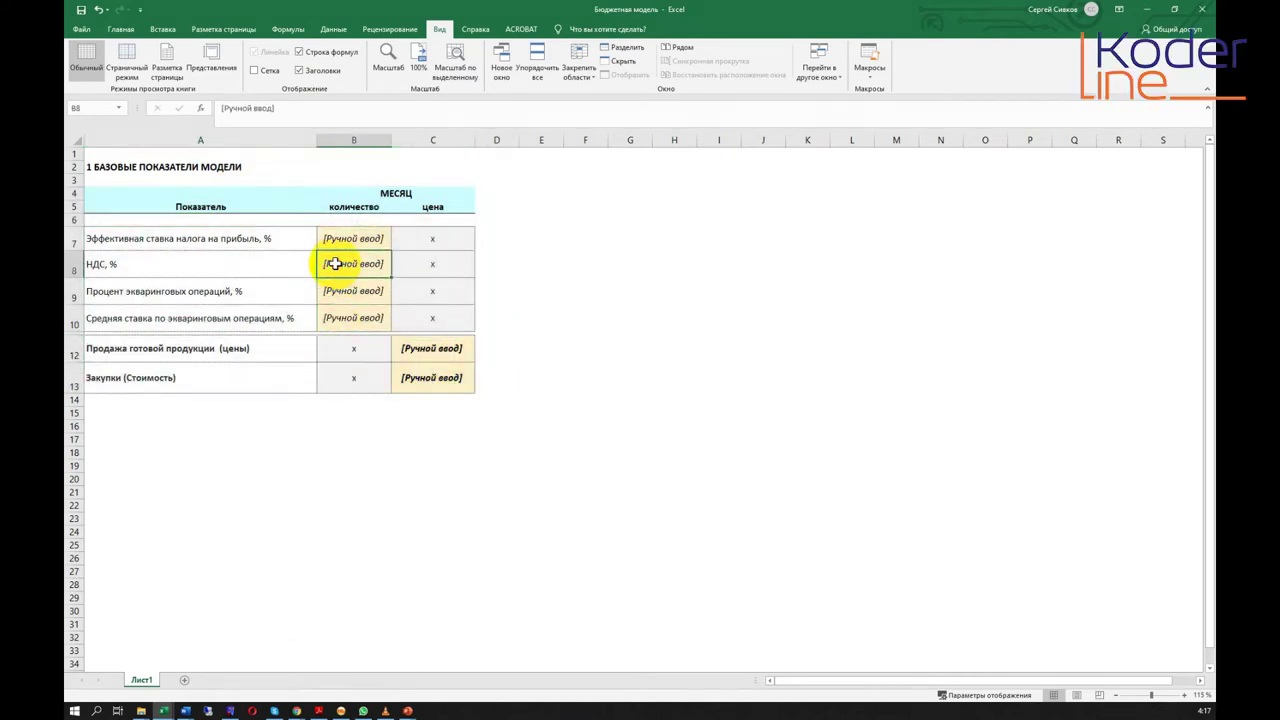
{"action": "left_click_drag", "start_coordinate": [250, 240], "coordinate": [317, 323]}
{"action": "left_click_drag", "start_coordinate": [366, 238], "coordinate": [365, 319]}
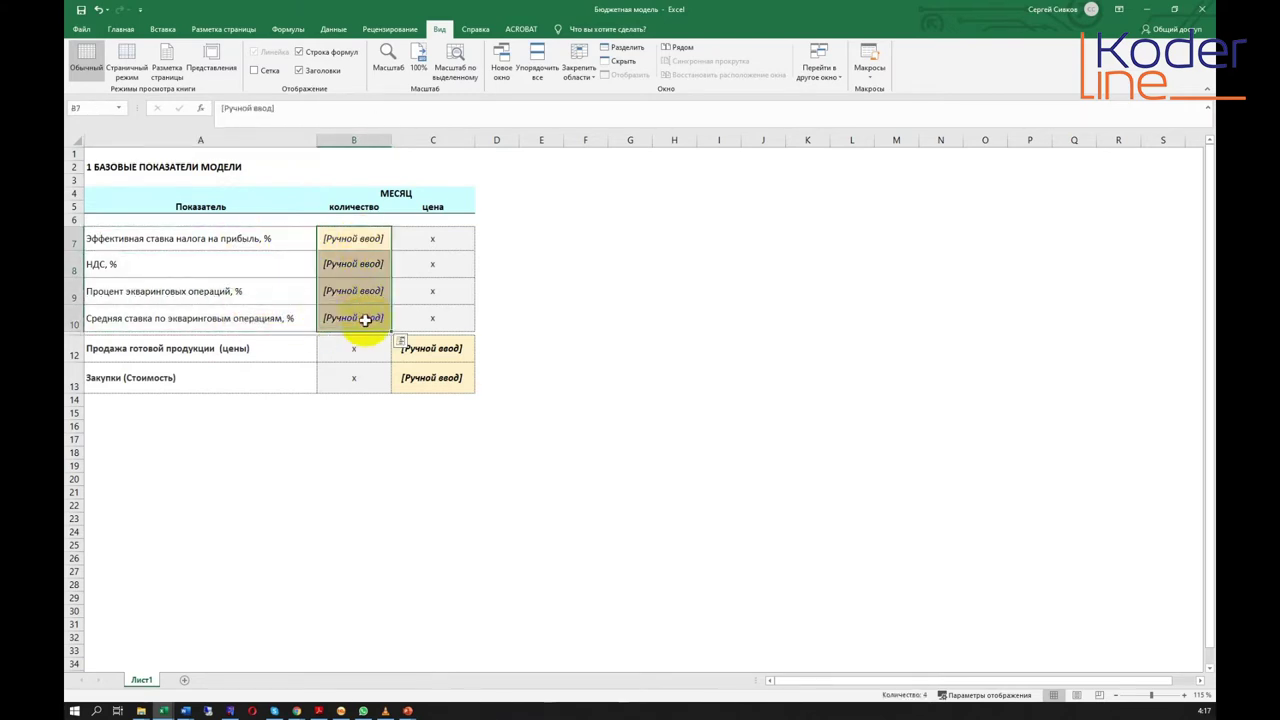
{"action": "left_click", "coordinate": [370, 237]}
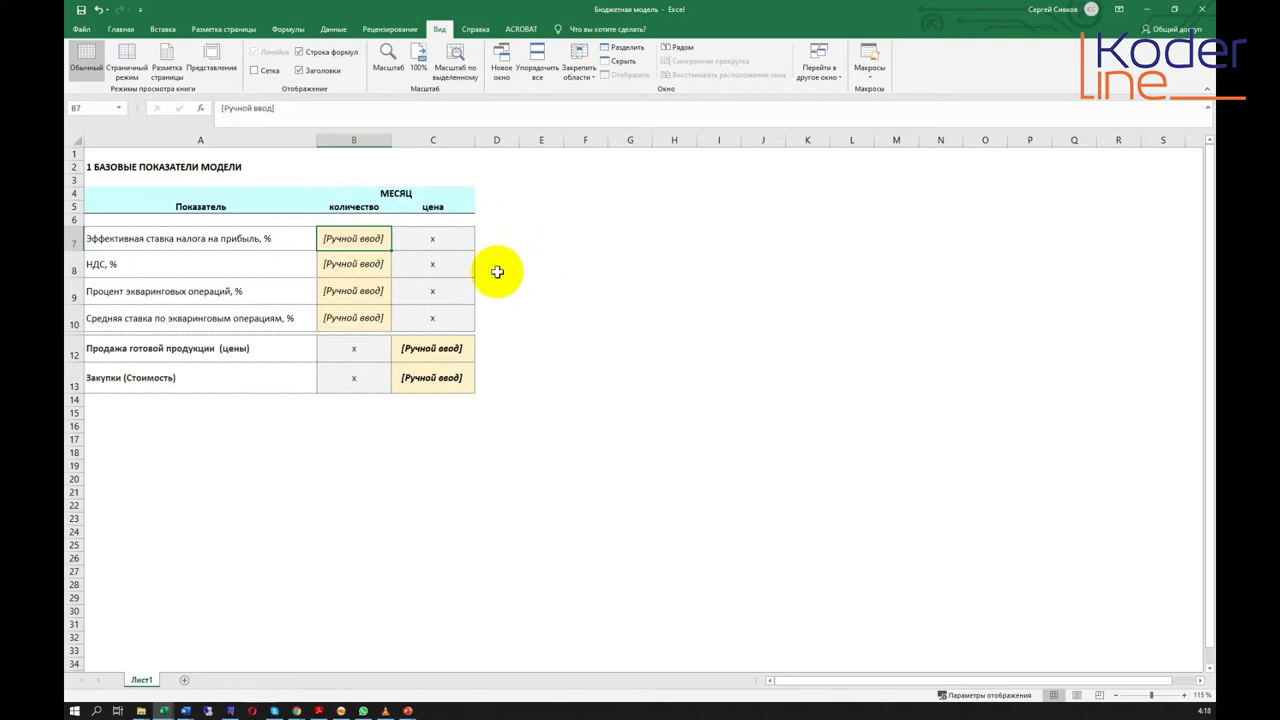
Step: Switch to 1C:Enterprise and start a new report type in the _Курс group
{"action": "left_click", "coordinate": [342, 710]}
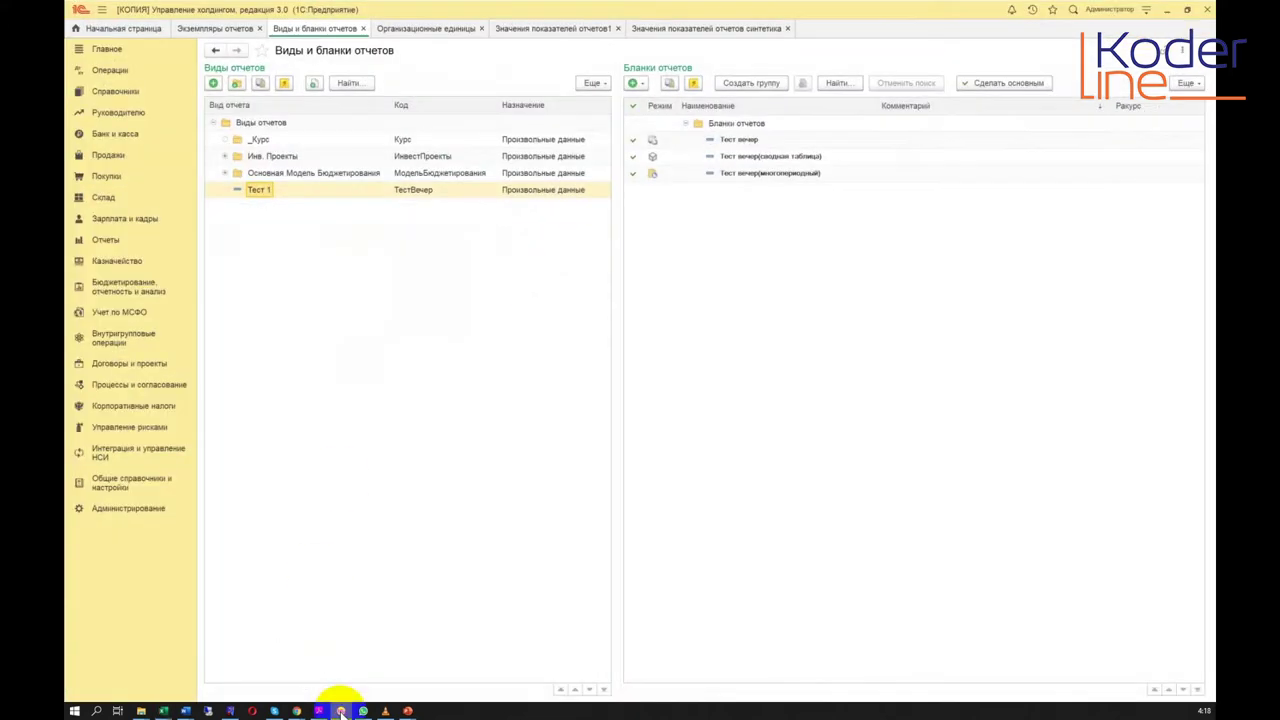
{"action": "left_click", "coordinate": [264, 143]}
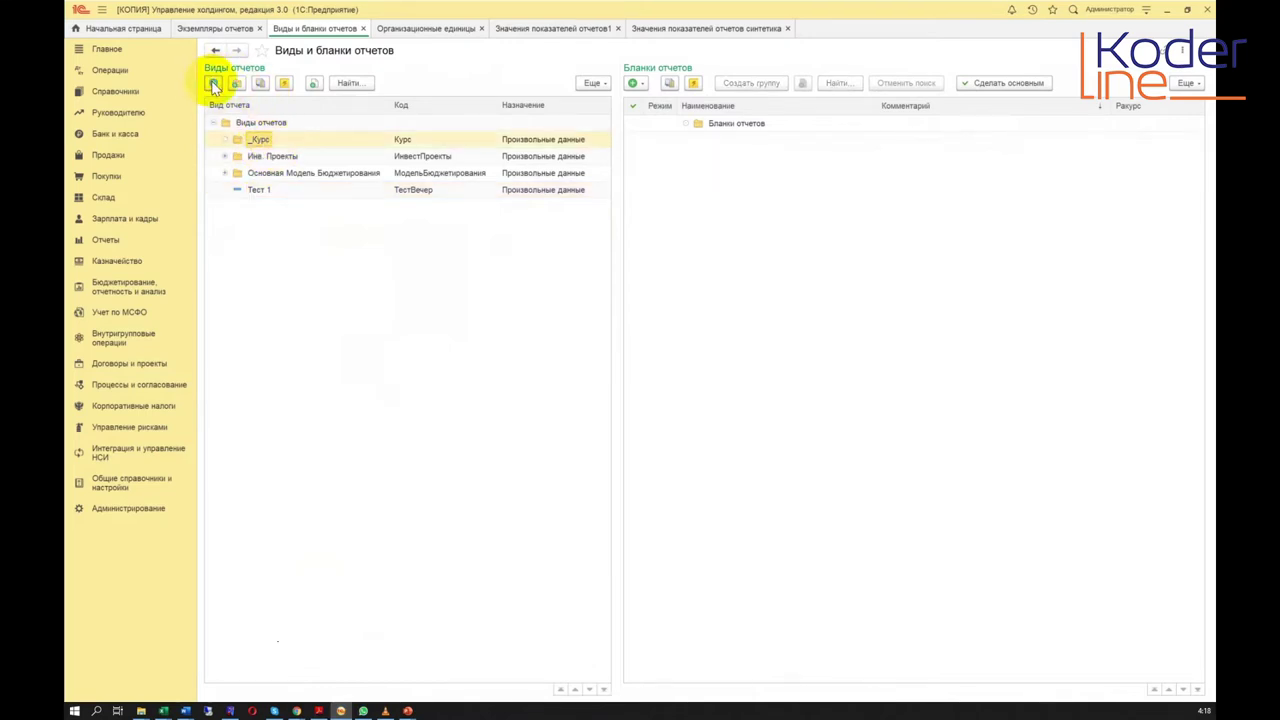
{"action": "left_click", "coordinate": [314, 327]}
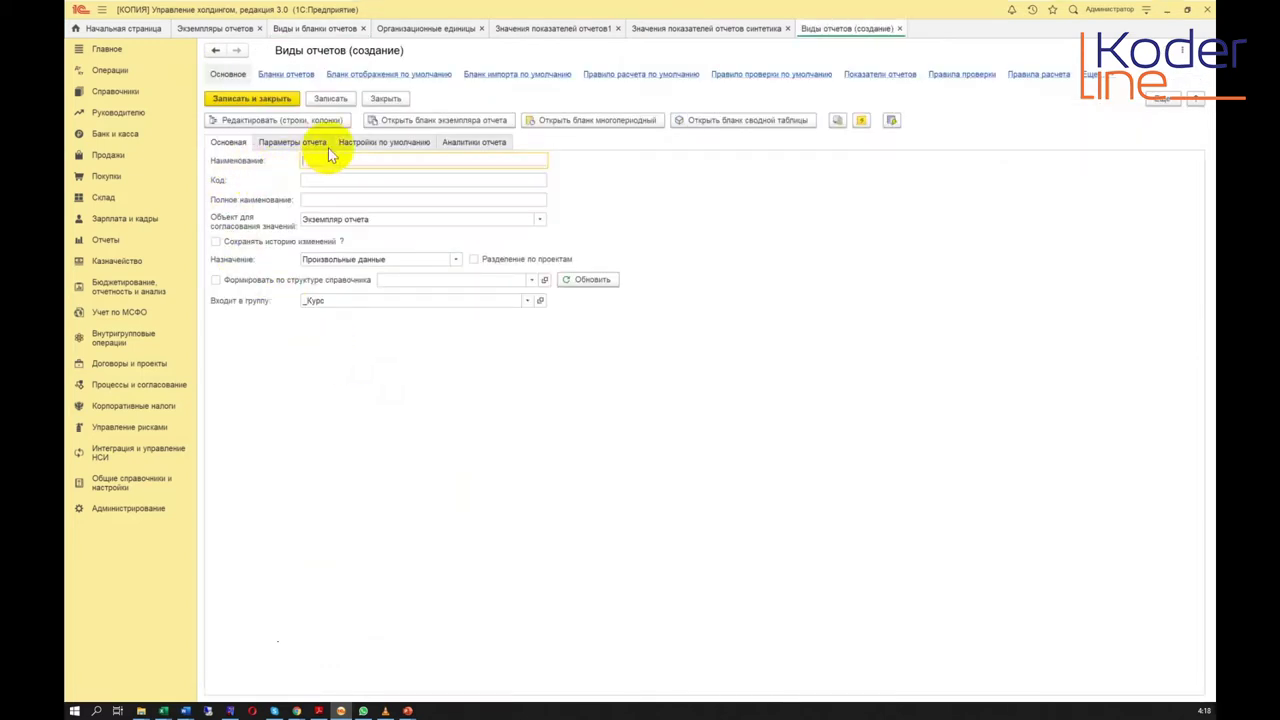
Step: Copy the heading "1 БАЗОВЫЕ ПОКАЗАТЕЛИ МОДЕЛИ" from the Excel workbook into the new report type's name in 1C and save the report type
{"action": "key", "text": "alt+Tab"}
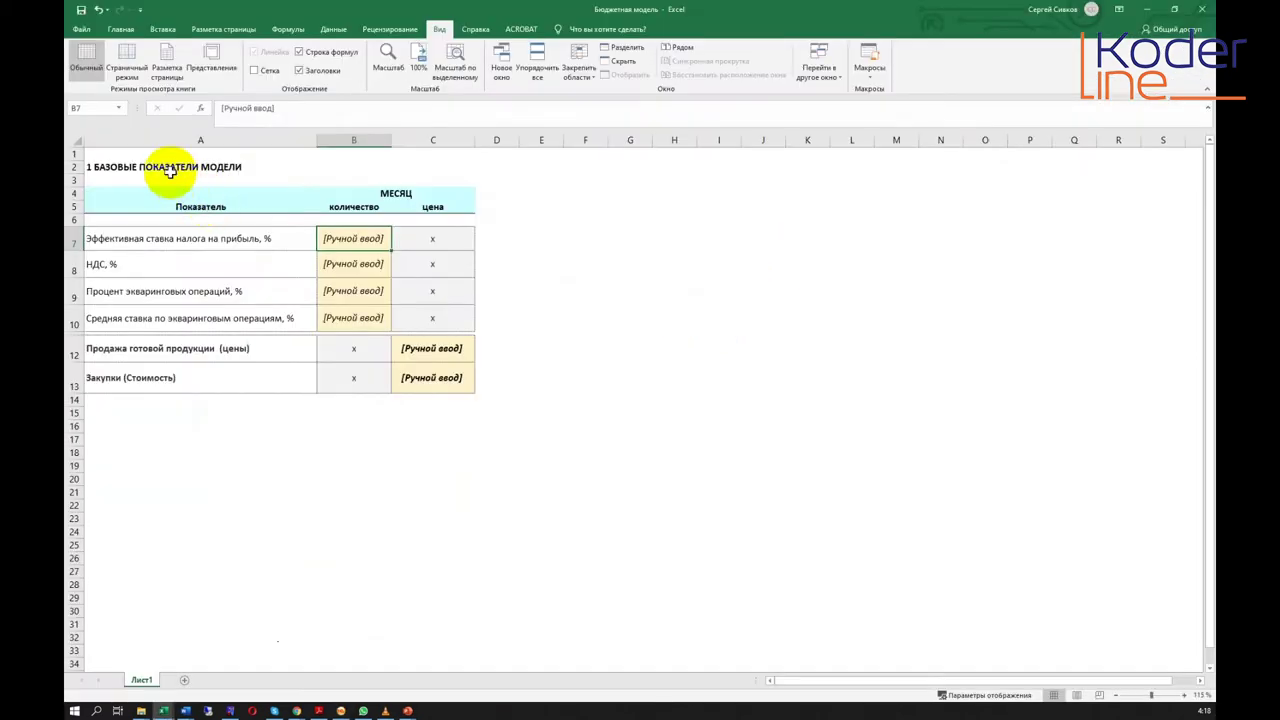
{"action": "left_click_drag", "start_coordinate": [355, 107], "coordinate": [188, 103]}
{"action": "key", "text": "ctrl+c"}
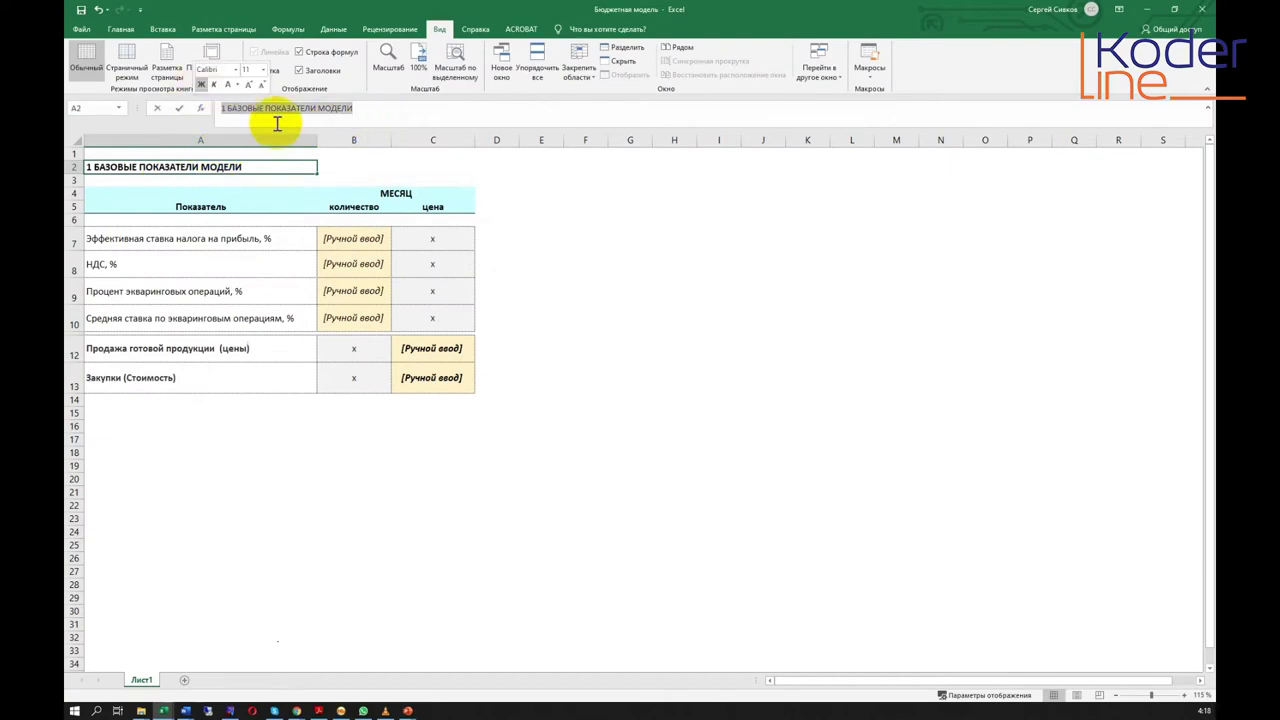
{"action": "key", "text": "alt+Tab"}
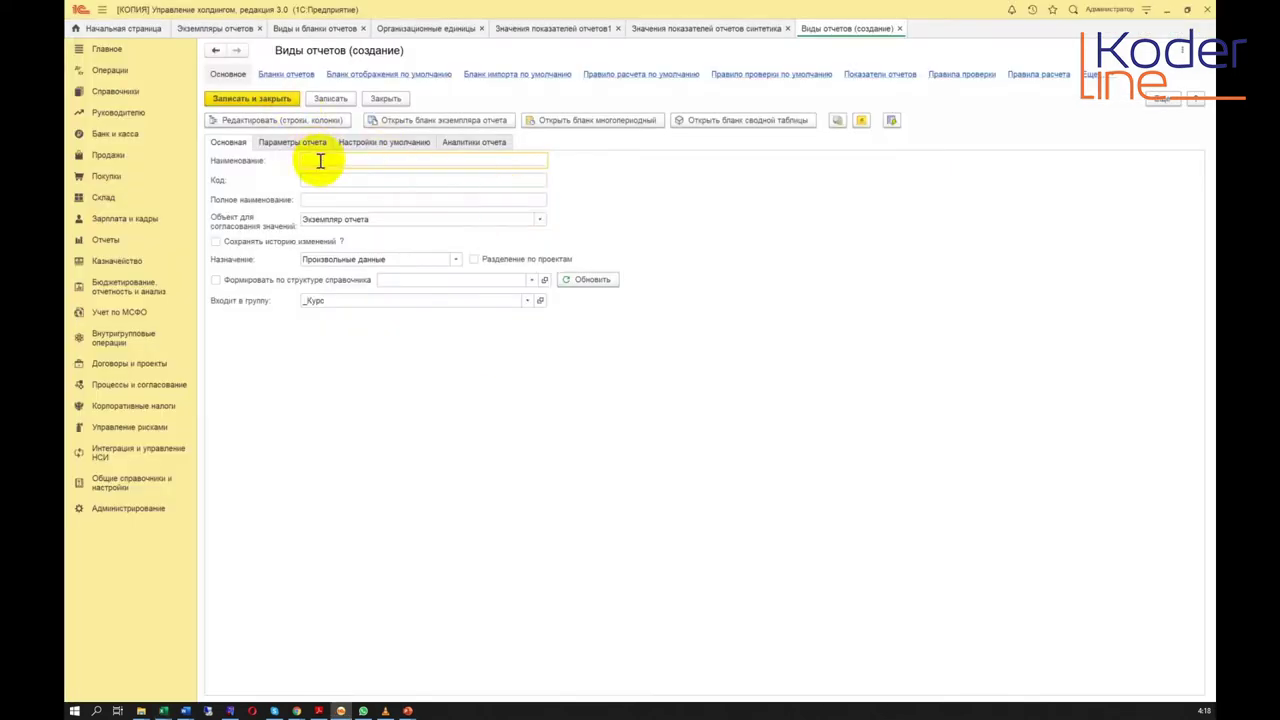
{"action": "key", "text": "ctrl+v"}
{"action": "key", "text": "Tab"}
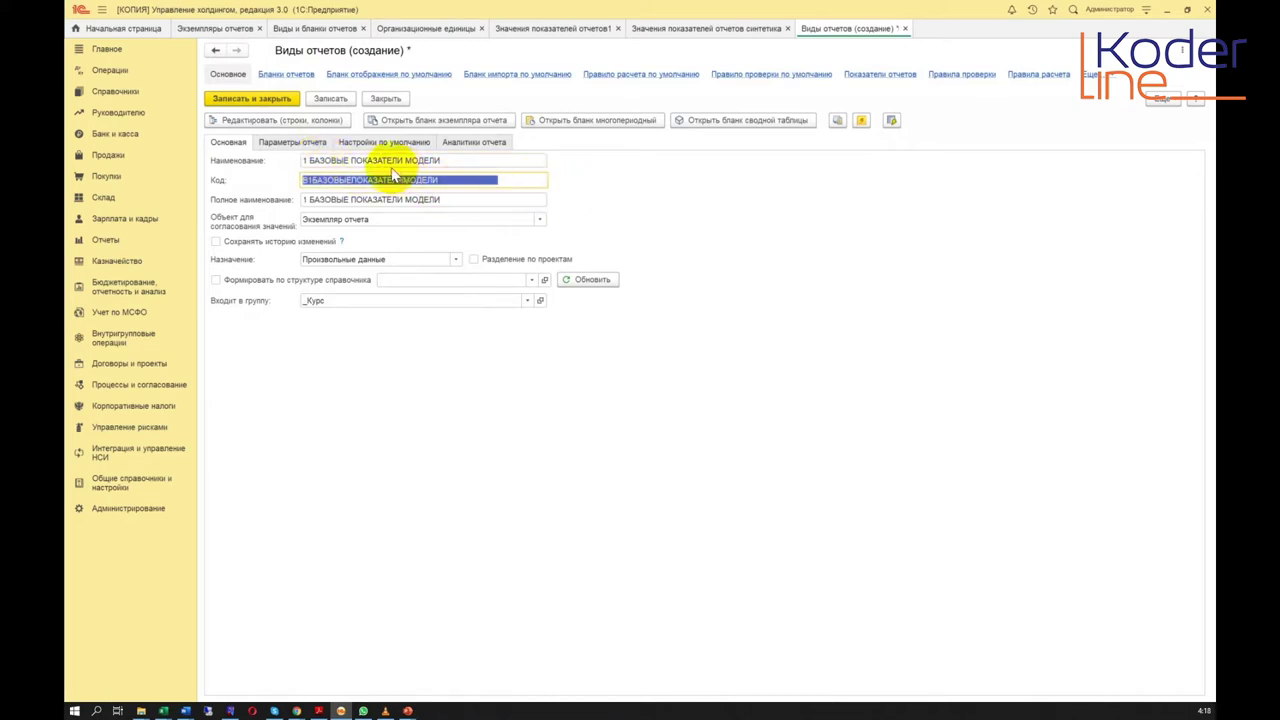
{"action": "key", "text": "Tab"}
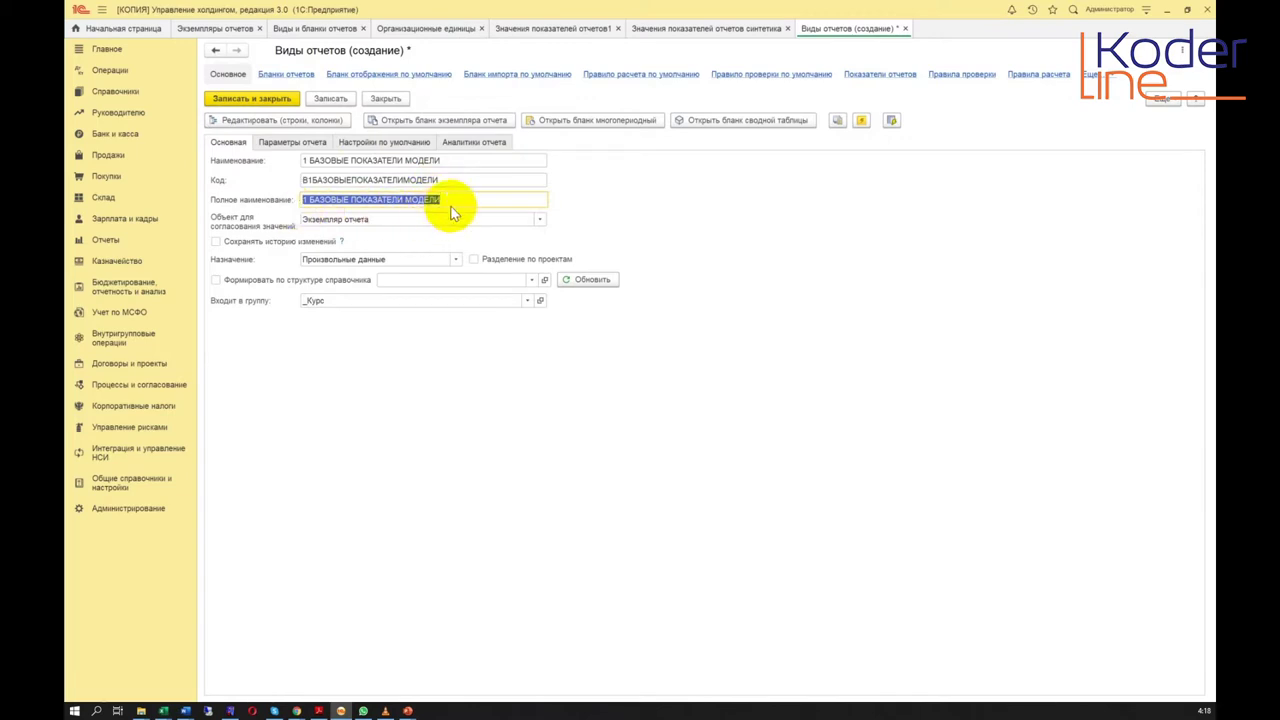
{"action": "left_click", "coordinate": [454, 203]}
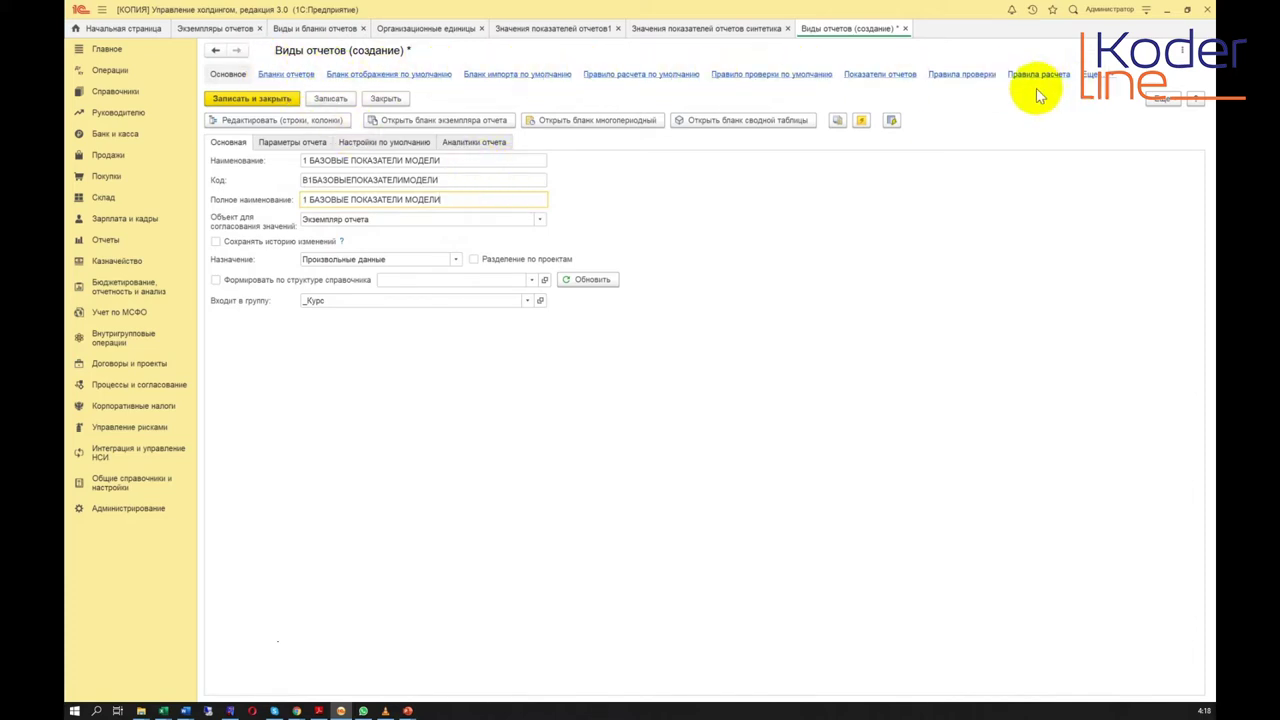
{"action": "left_click", "coordinate": [331, 99]}
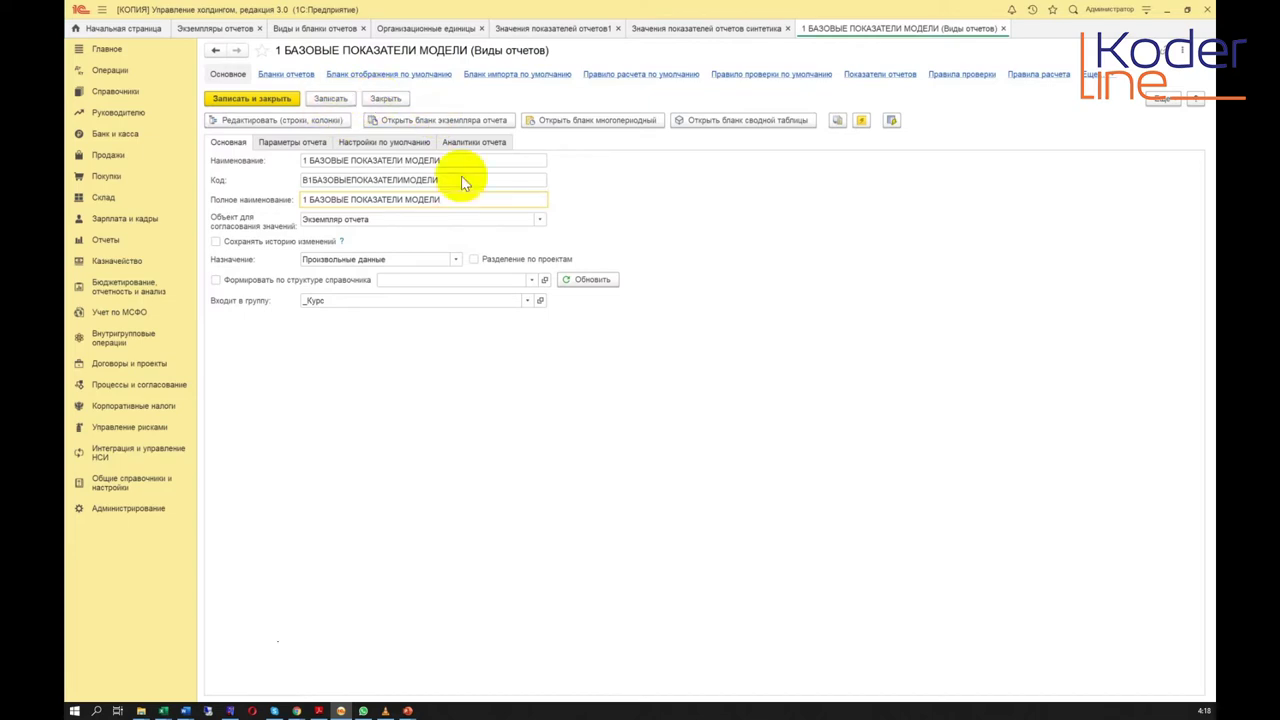
Step: In the list of report types and forms, widen the report type column and the report types pane
{"action": "left_click", "coordinate": [316, 30]}
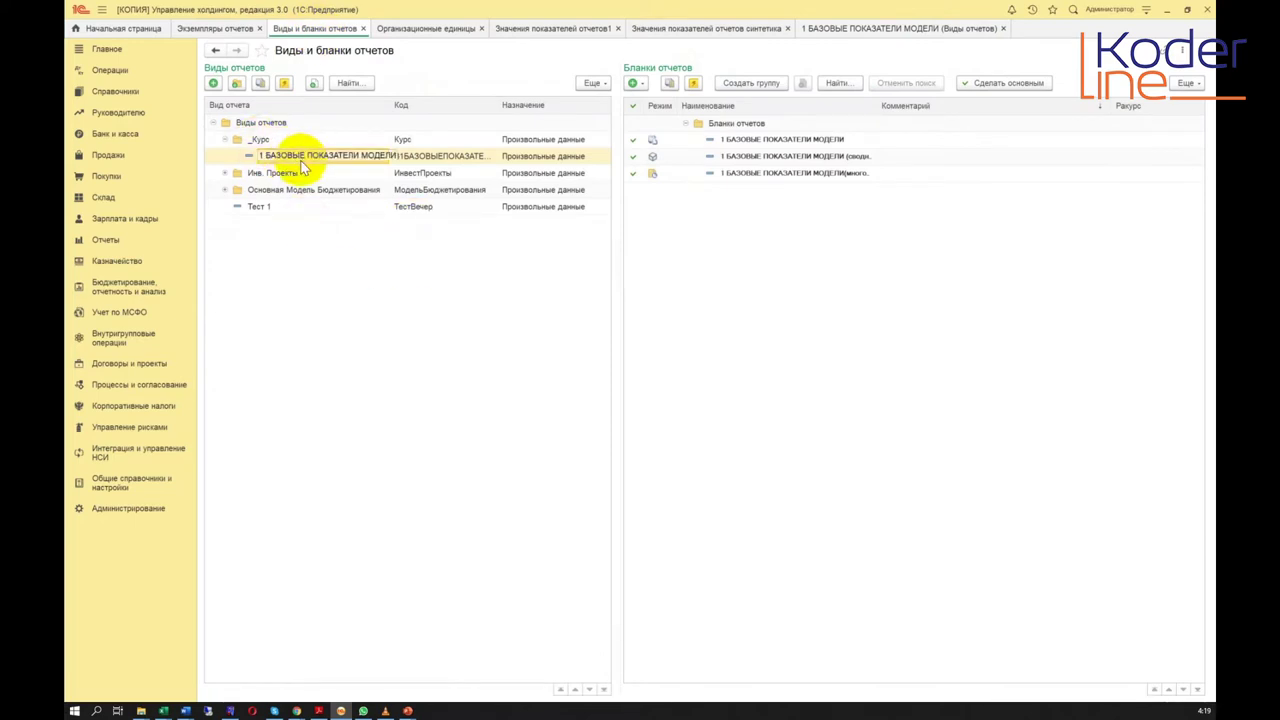
{"action": "left_click_drag", "start_coordinate": [391, 104], "coordinate": [405, 104]}
{"action": "left_click_drag", "start_coordinate": [619, 180], "coordinate": [642, 181]}
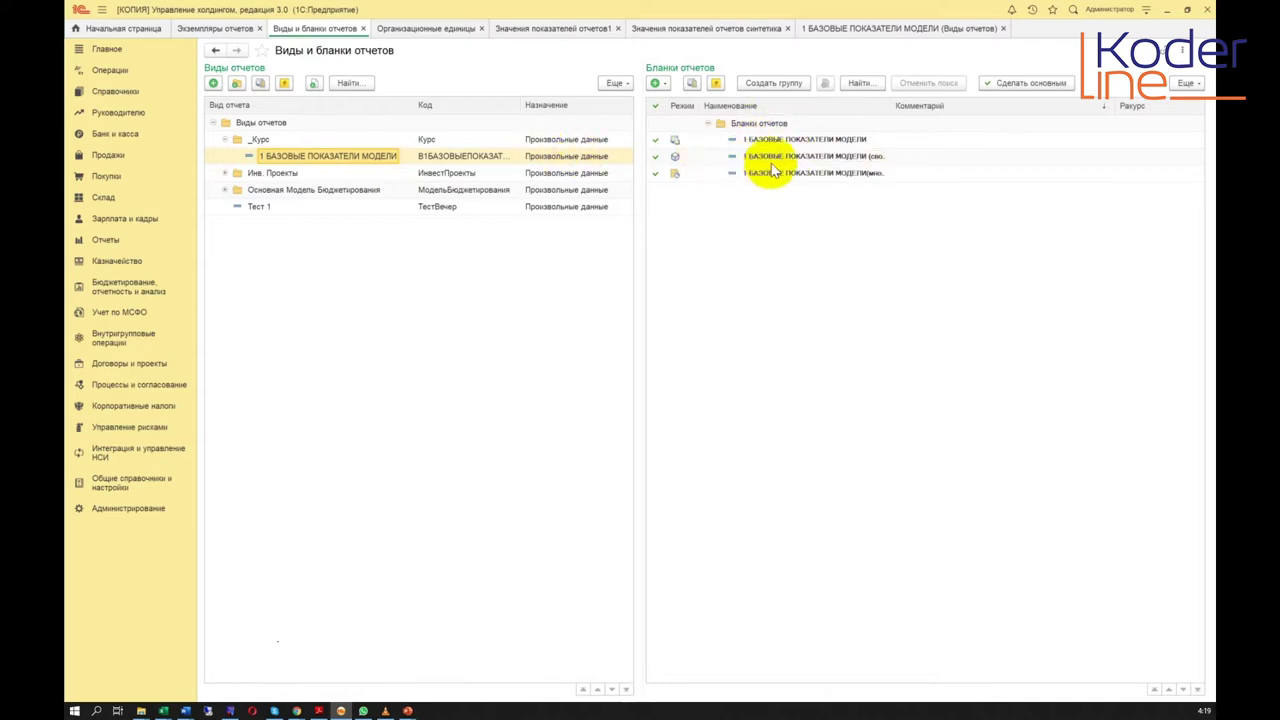
Step: Review the choices for "Объект для согласования значений" on the card of report type "1 БАЗОВЫЕ ПОКАЗАТЕЛИ МОДЕЛИ"
{"action": "left_click", "coordinate": [858, 33]}
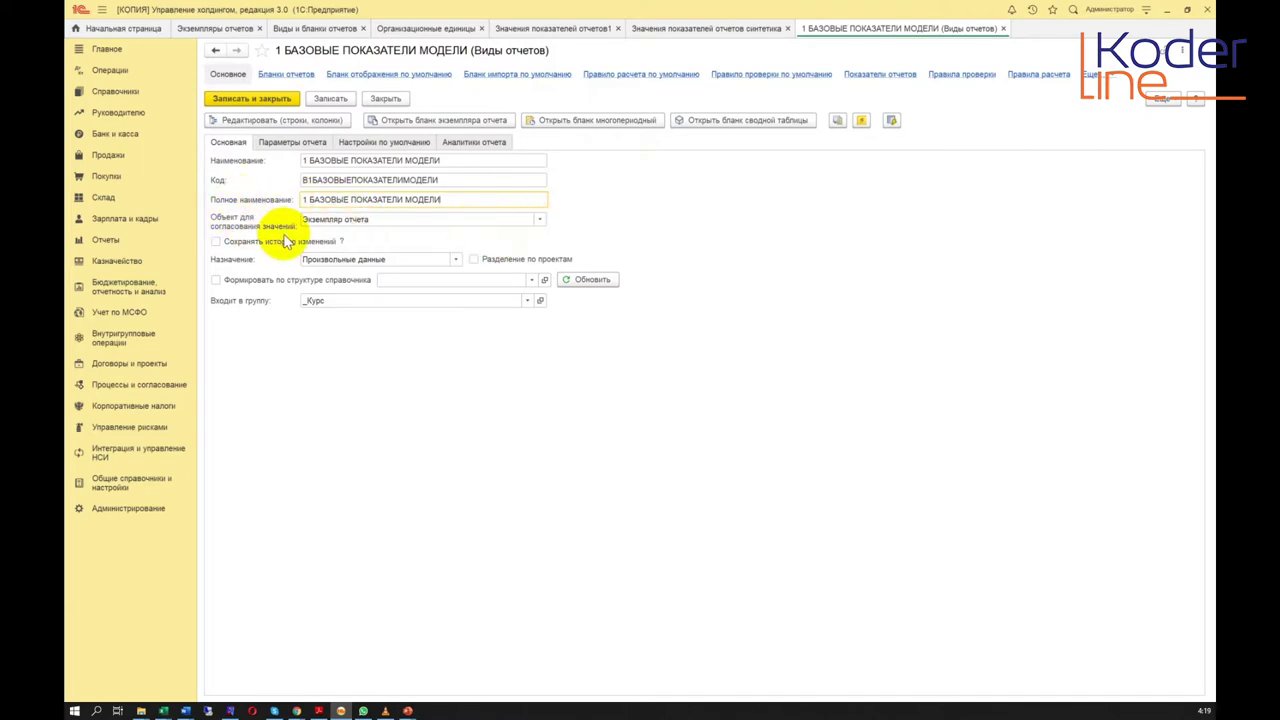
{"action": "left_click", "coordinate": [539, 219]}
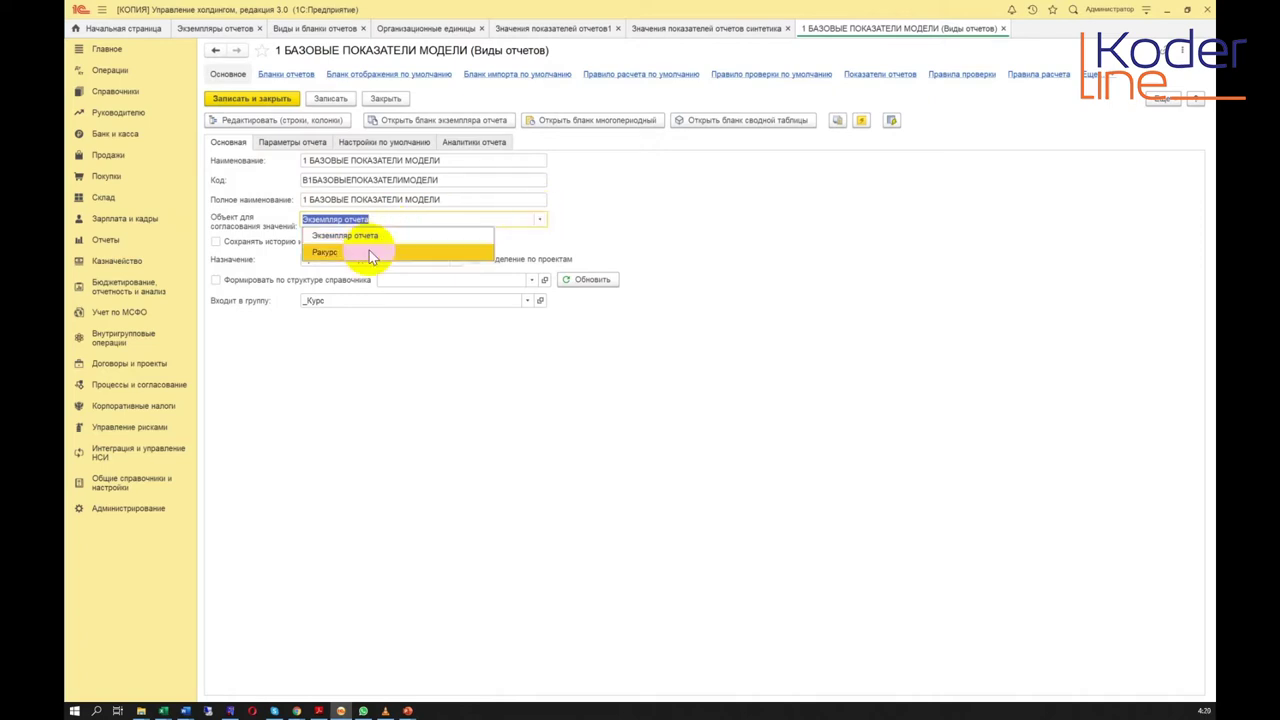
{"action": "left_click", "coordinate": [626, 234]}
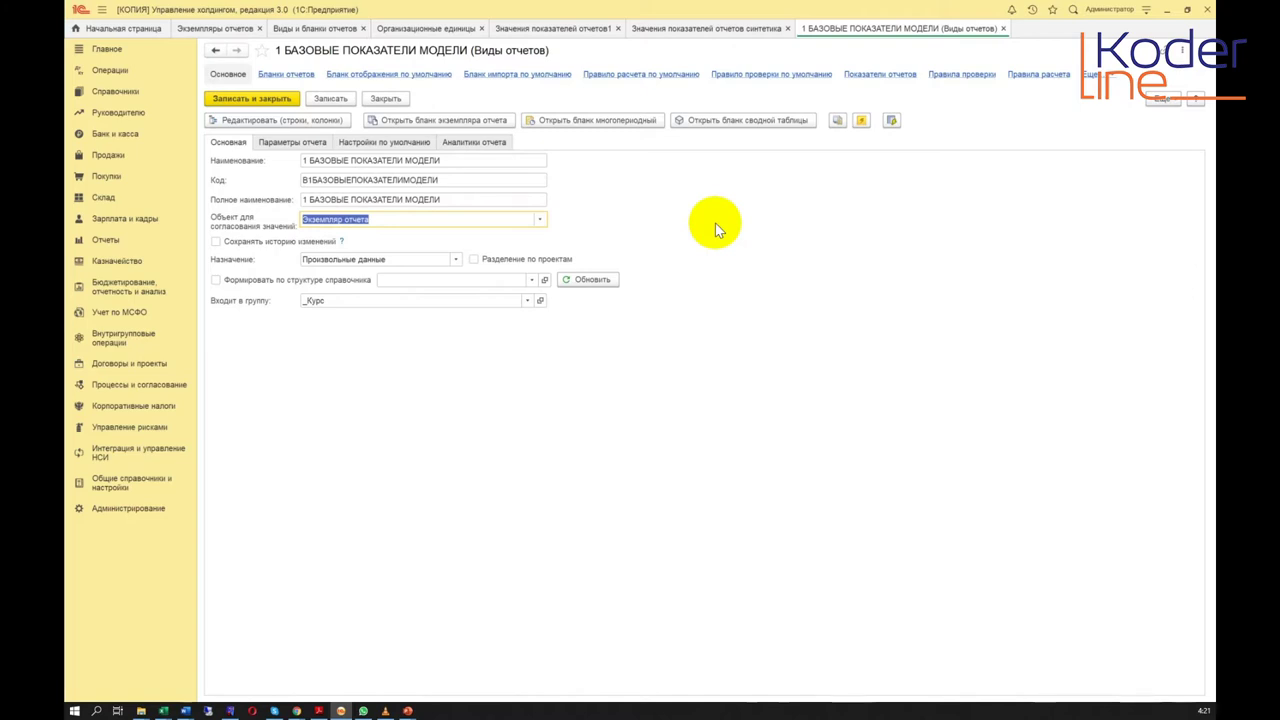
{"action": "left_click", "coordinate": [539, 220]}
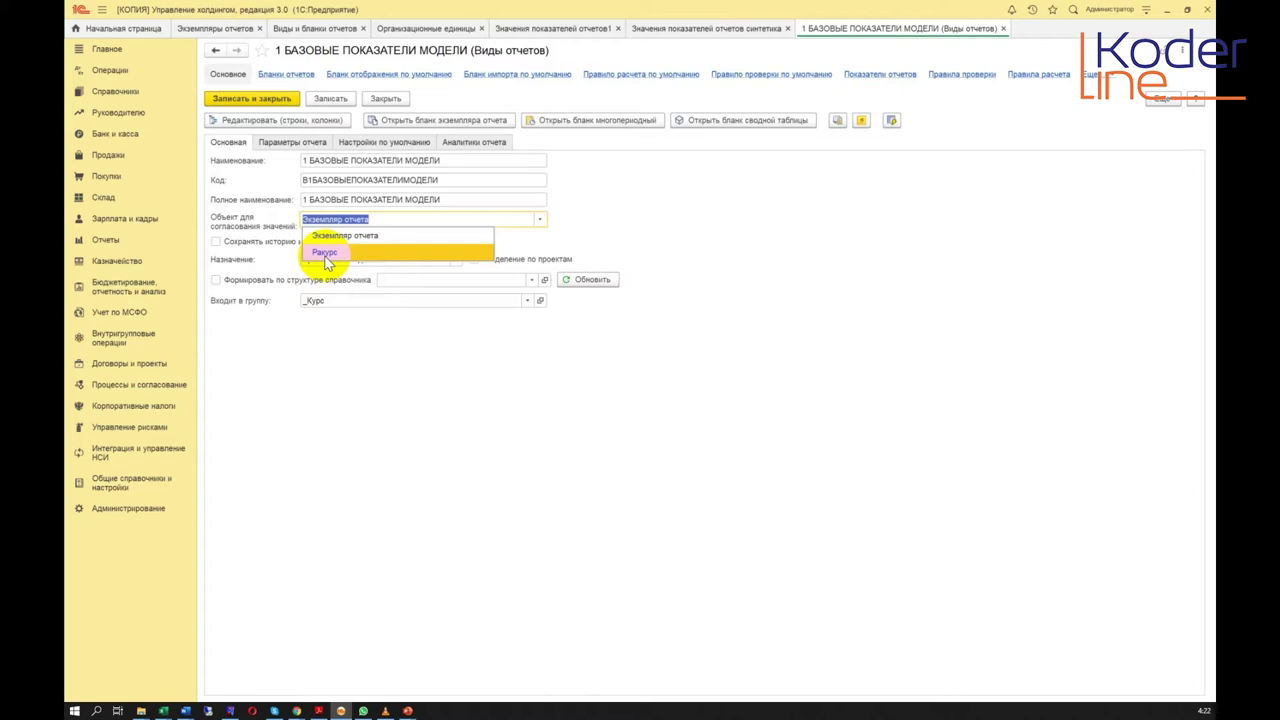
{"action": "left_click", "coordinate": [700, 248]}
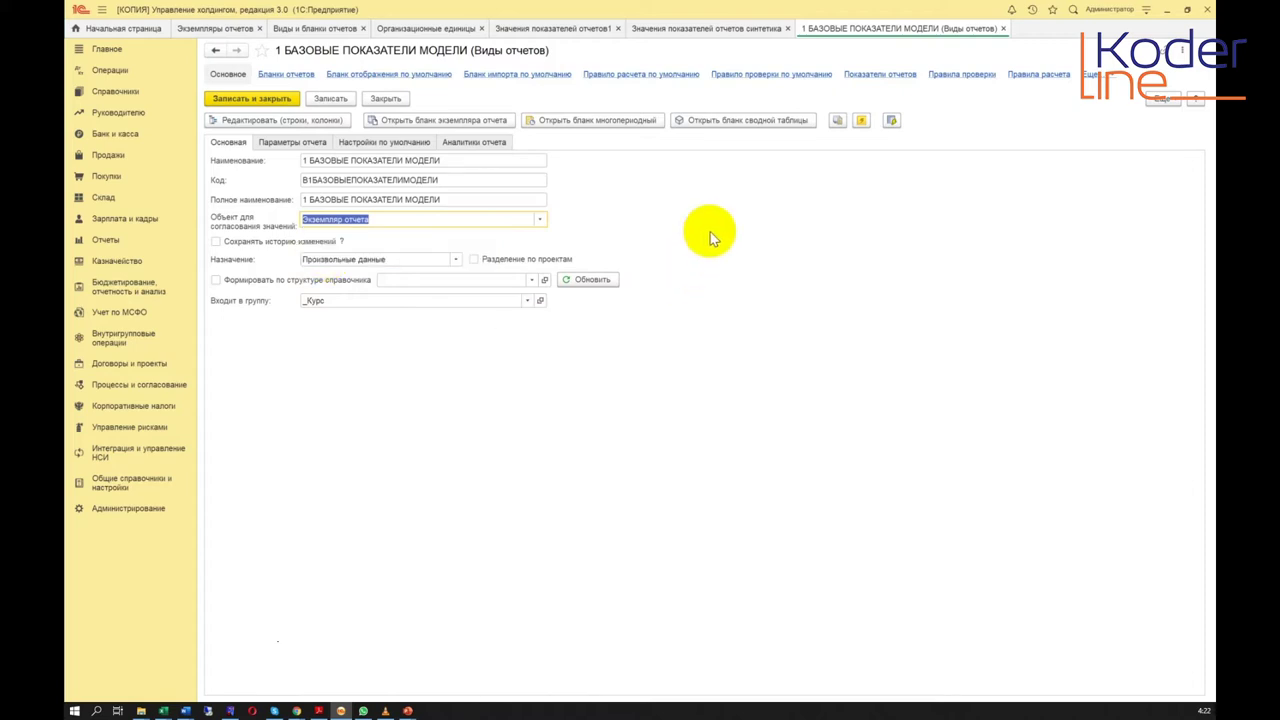
Step: Widen the name column of the report forms list so the full form names fit
{"action": "left_click", "coordinate": [325, 30]}
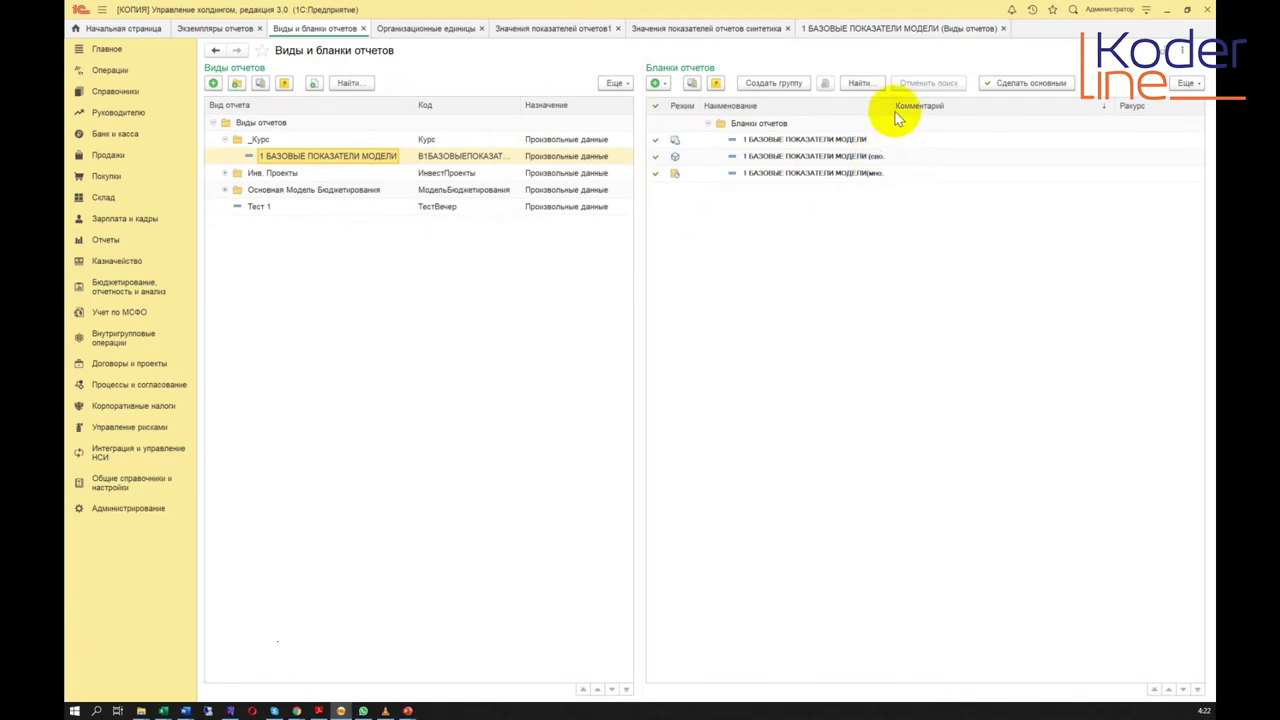
{"action": "left_click_drag", "start_coordinate": [891, 106], "coordinate": [990, 106]}
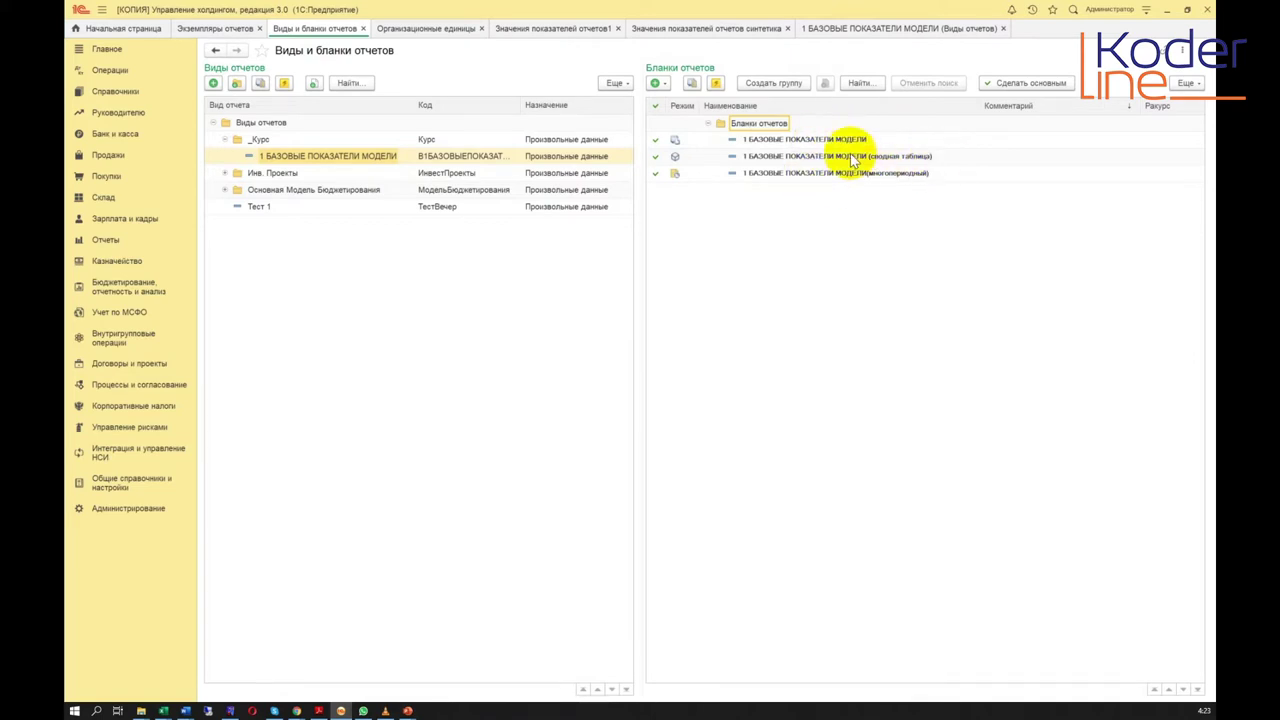
Step: Compare the value-approval object choices on the report type card with the report forms listed for "1 БАЗОВЫЕ ПОКАЗАТЕЛИ МОДЕЛИ"
{"action": "left_click", "coordinate": [843, 35]}
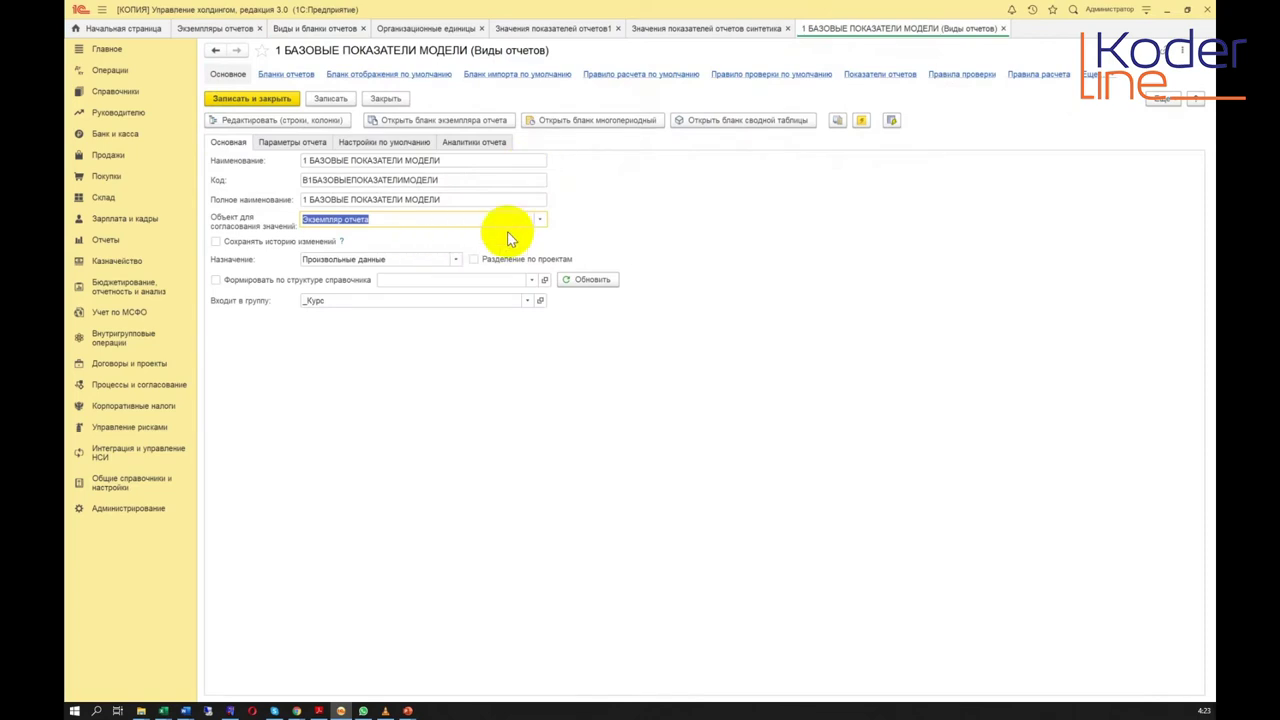
{"action": "left_click", "coordinate": [540, 222]}
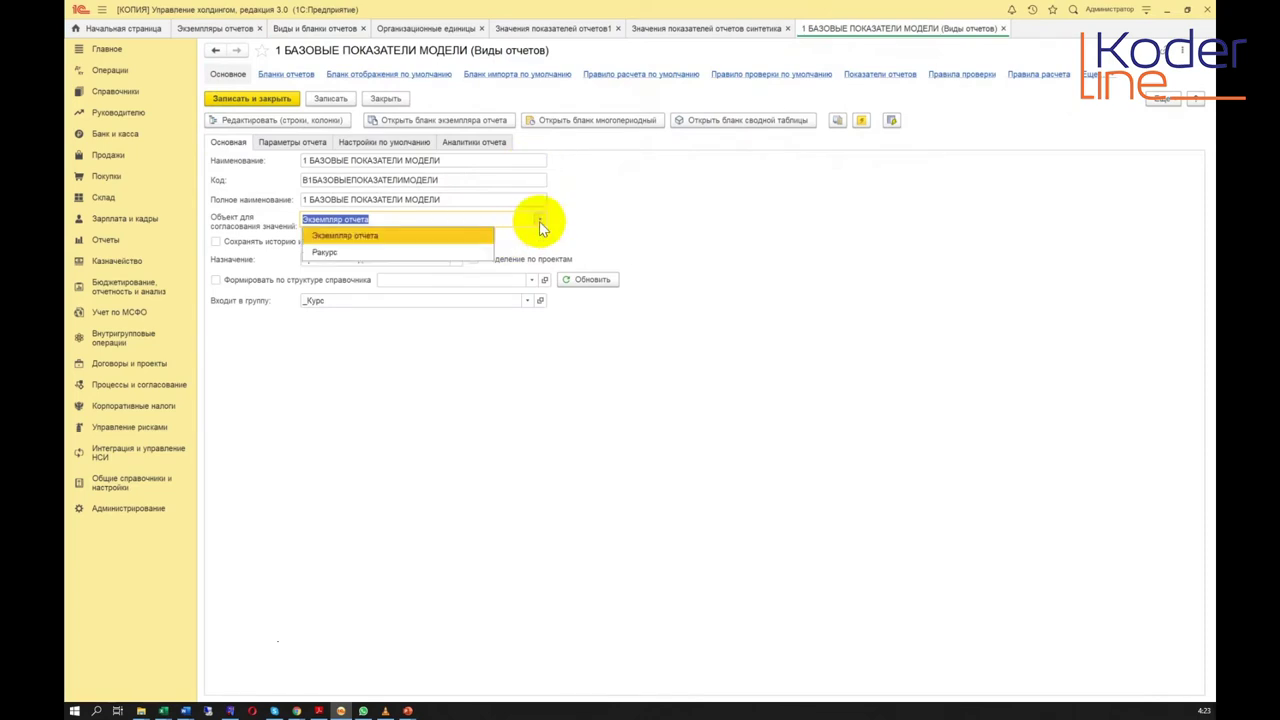
{"action": "left_click", "coordinate": [591, 216]}
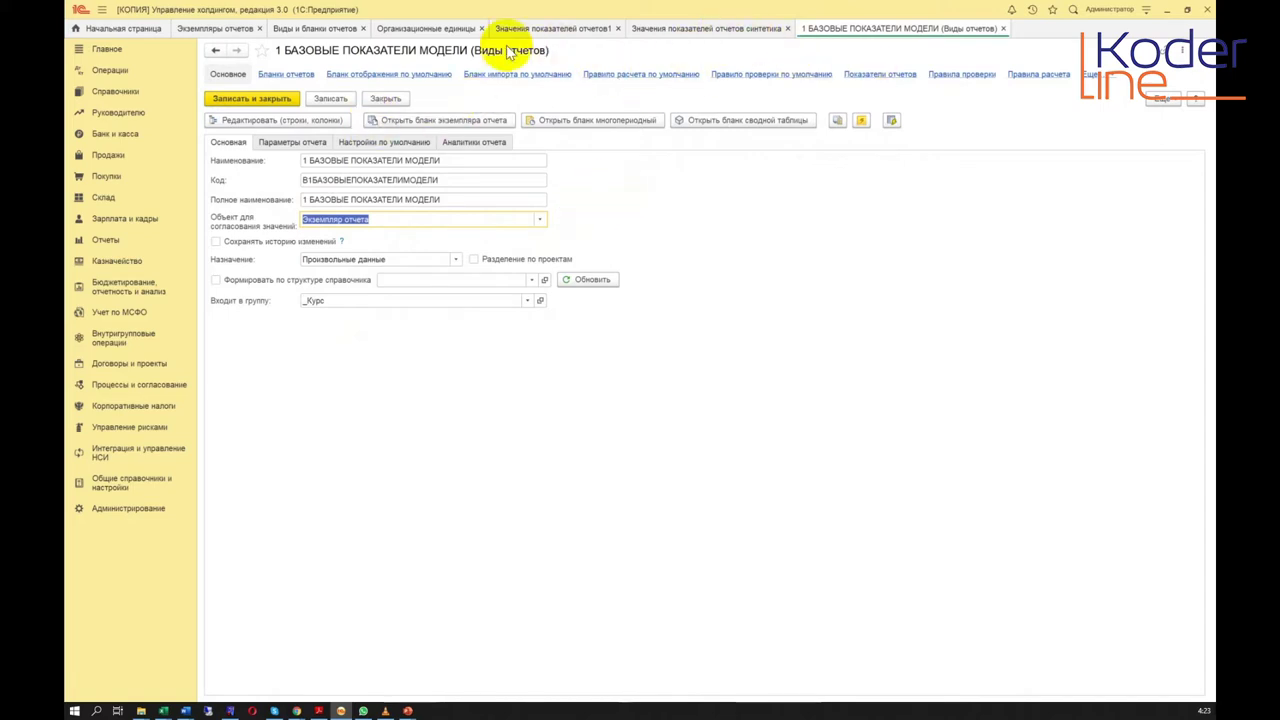
{"action": "left_click", "coordinate": [316, 29]}
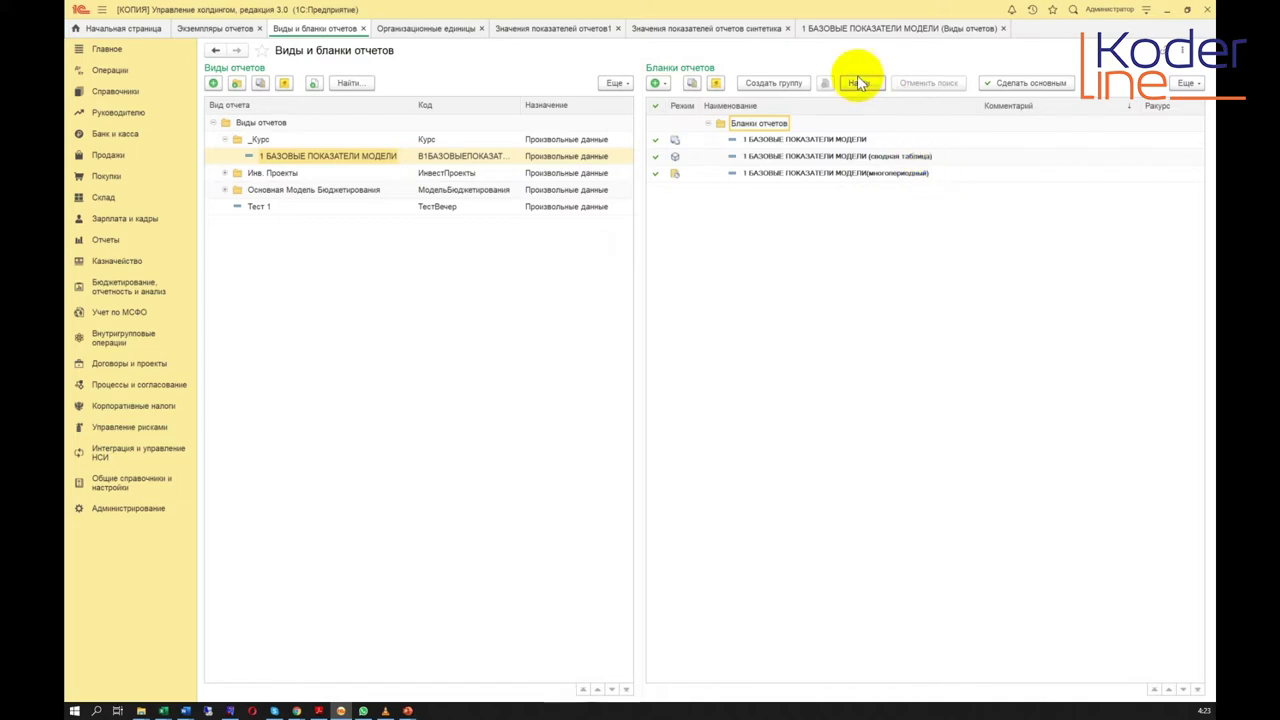
{"action": "left_click", "coordinate": [848, 30]}
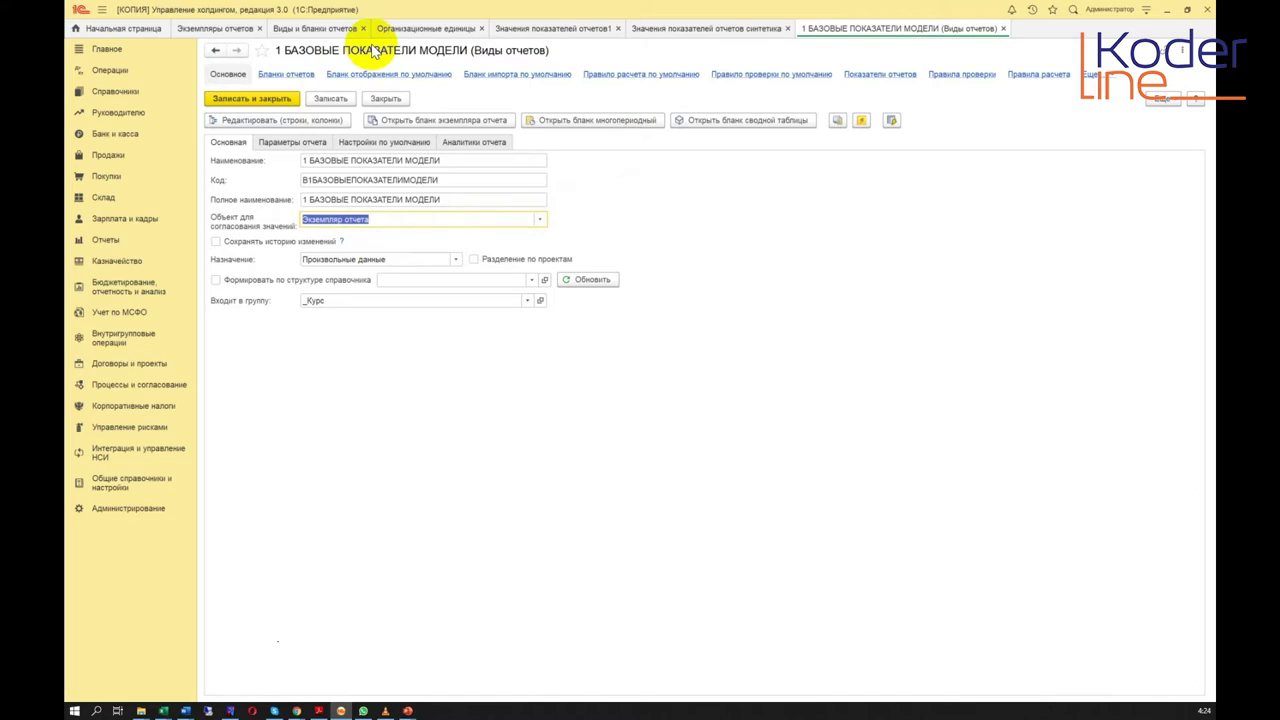
{"action": "left_click", "coordinate": [331, 29]}
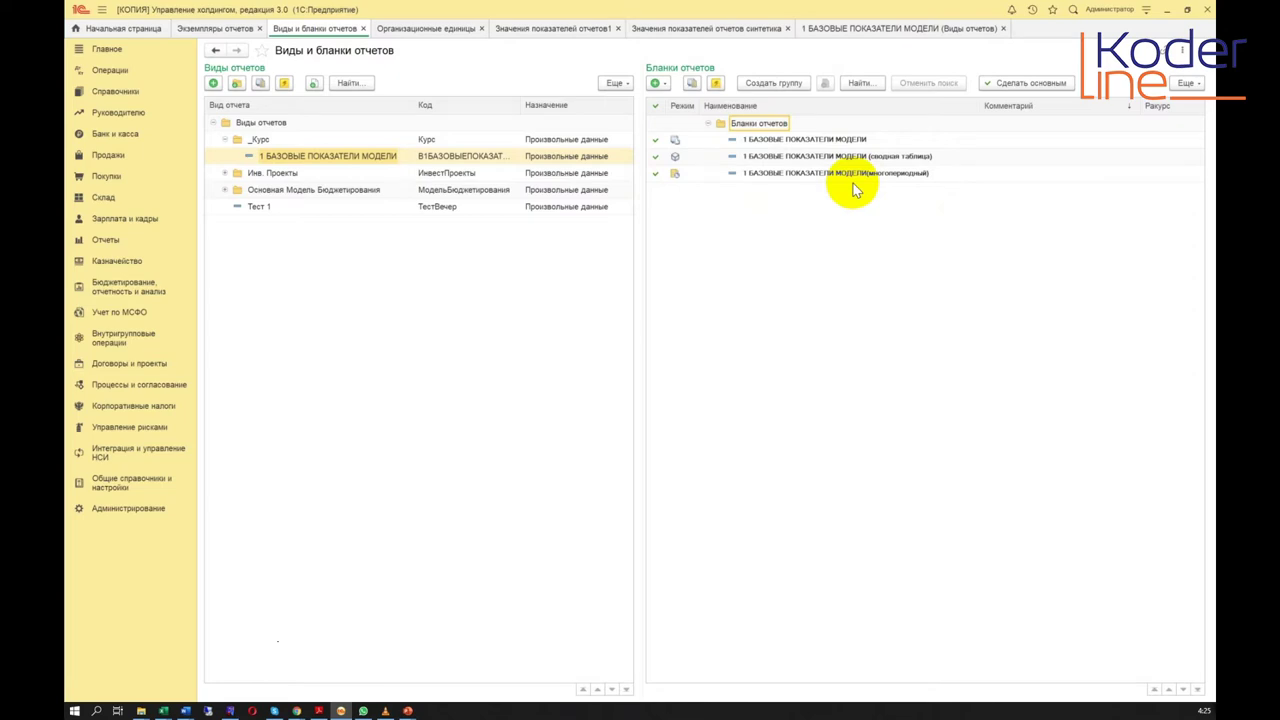
{"action": "left_click", "coordinate": [846, 28]}
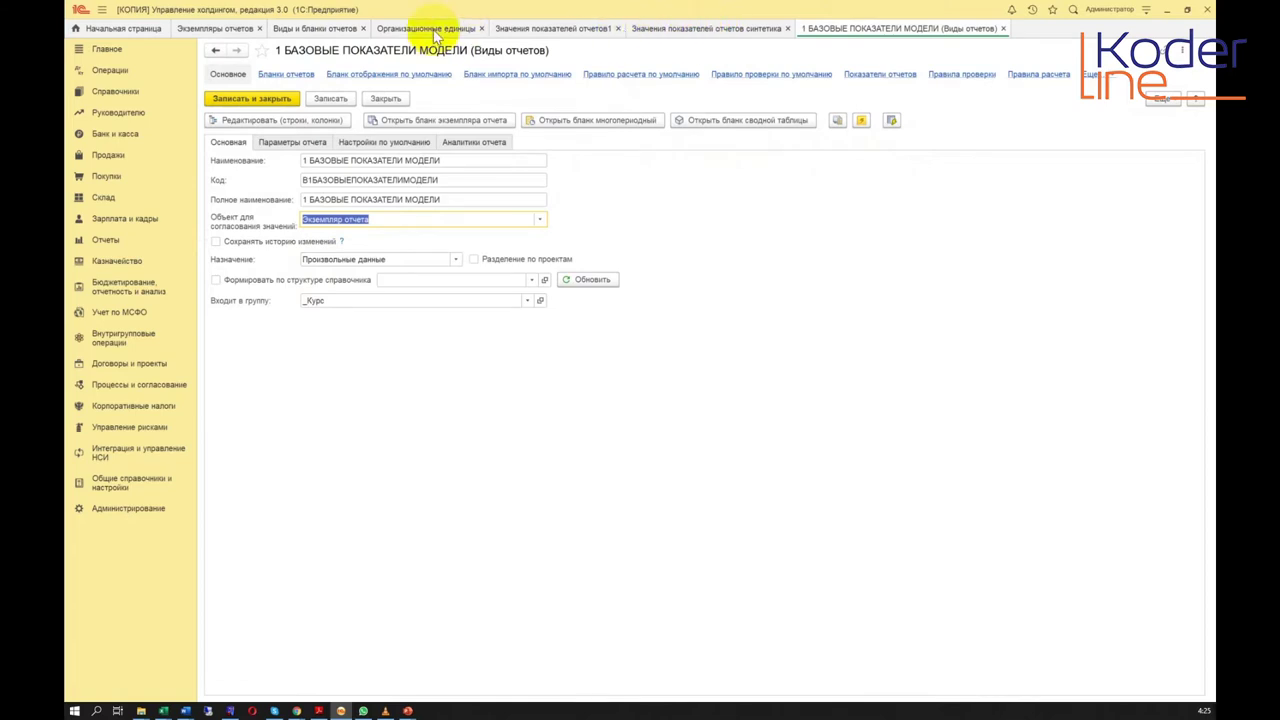
{"action": "left_click", "coordinate": [340, 29]}
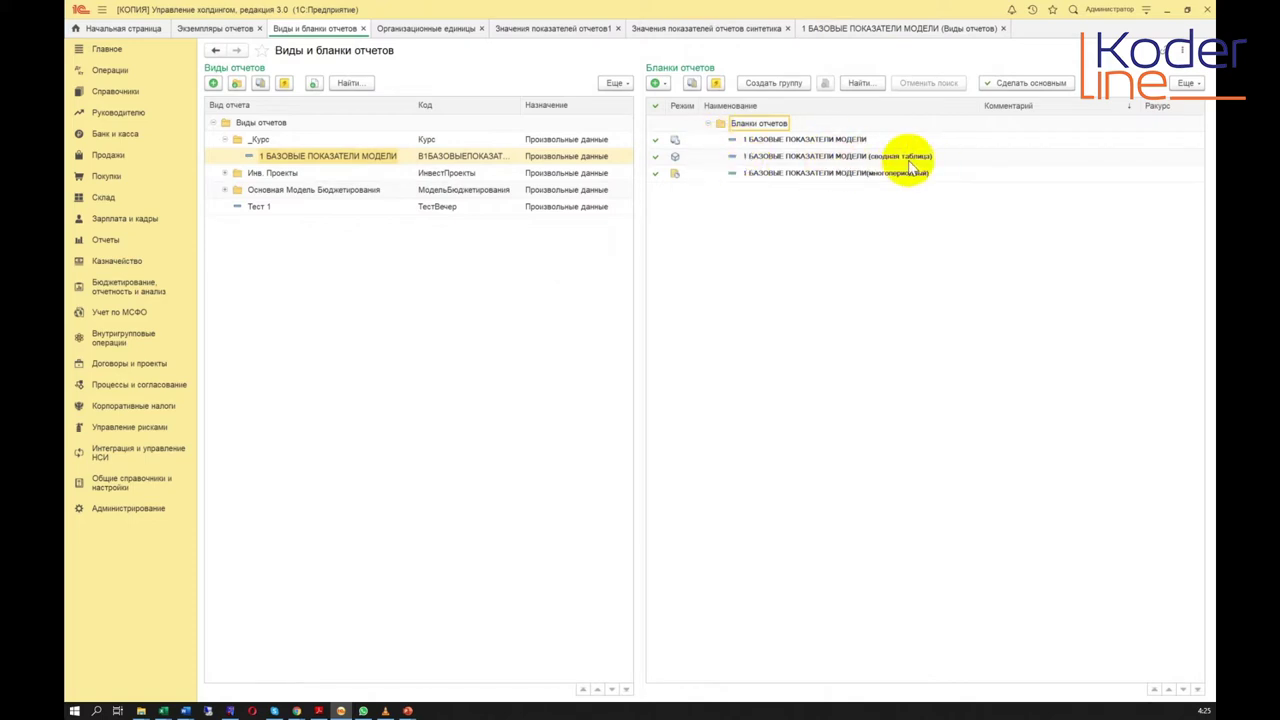
{"action": "left_click", "coordinate": [851, 30]}
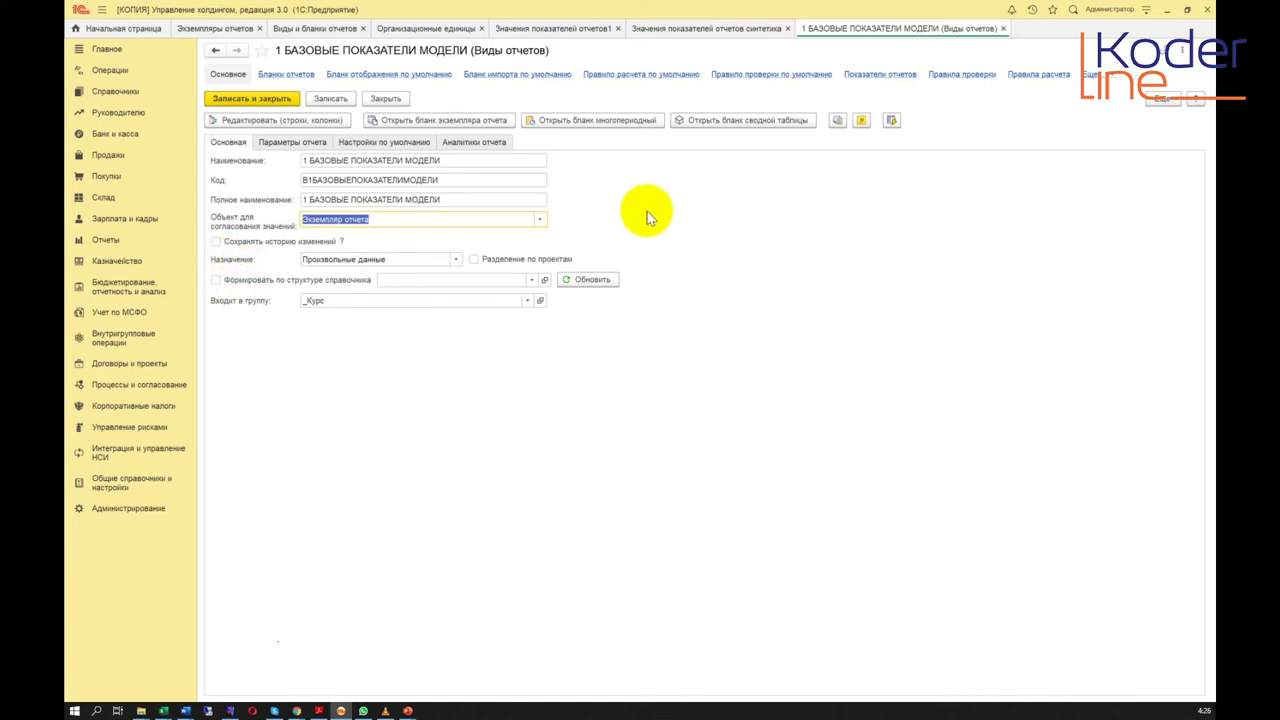
Step: Review the choices for "Назначение" on the card of report type "1 БАЗОВЫЕ ПОКАЗАТЕЛИ МОДЕЛИ"
{"action": "left_click", "coordinate": [456, 262]}
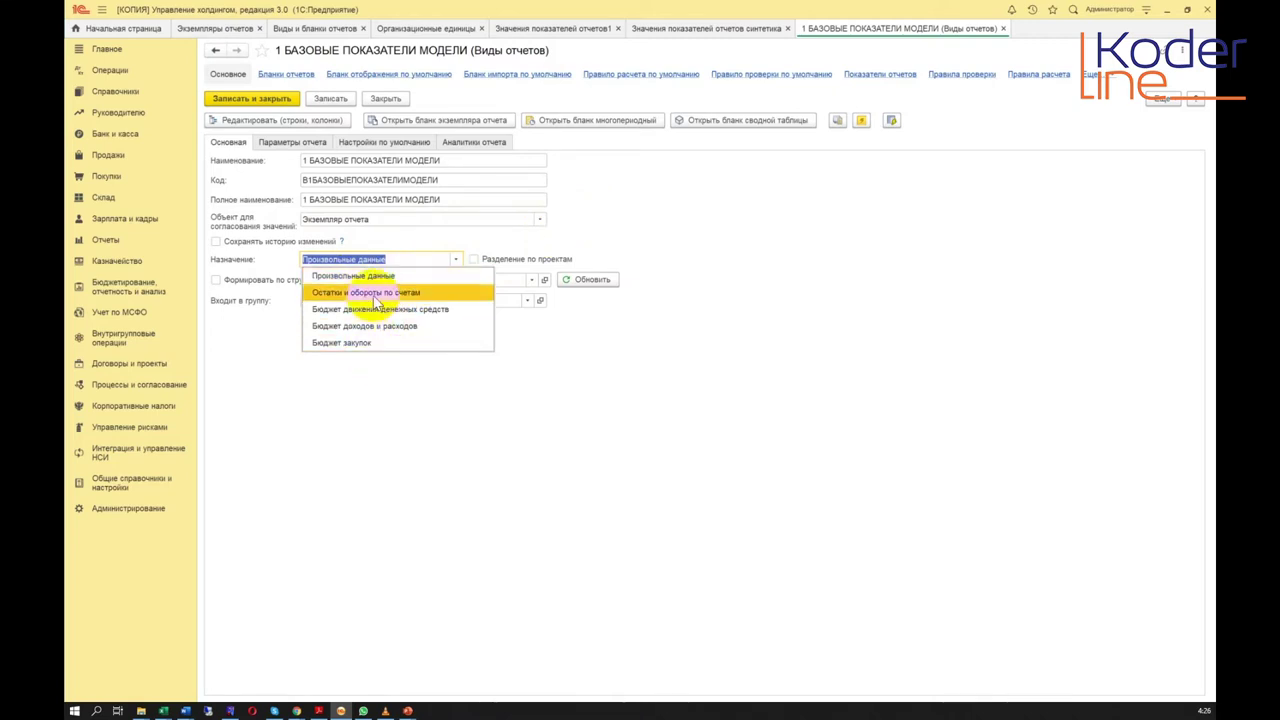
{"action": "left_click", "coordinate": [649, 231]}
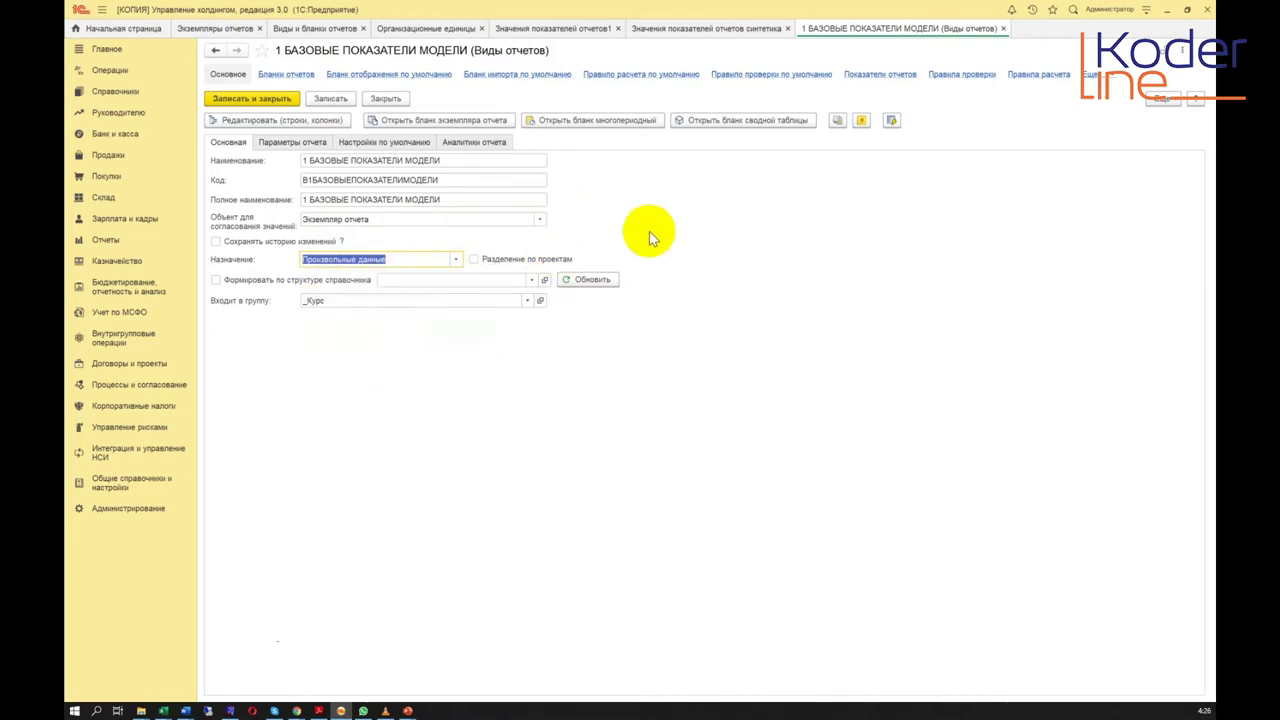
{"action": "left_click", "coordinate": [455, 260]}
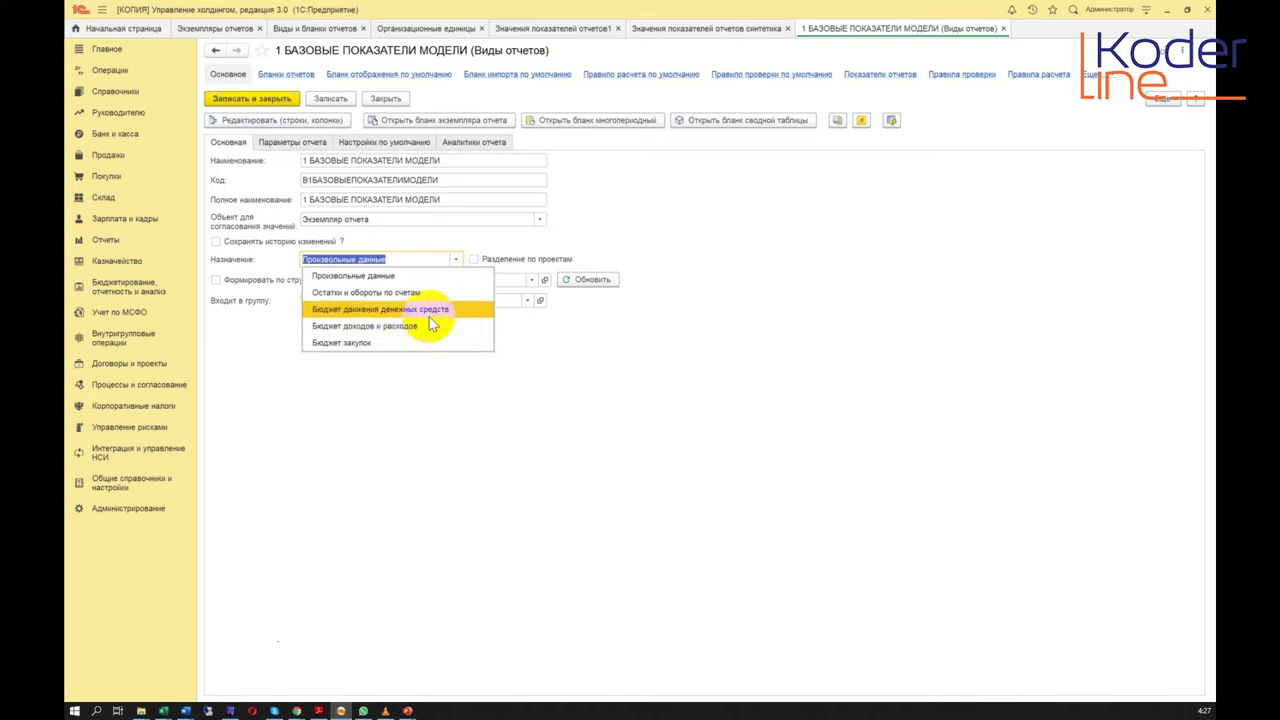
{"action": "left_click", "coordinate": [596, 386]}
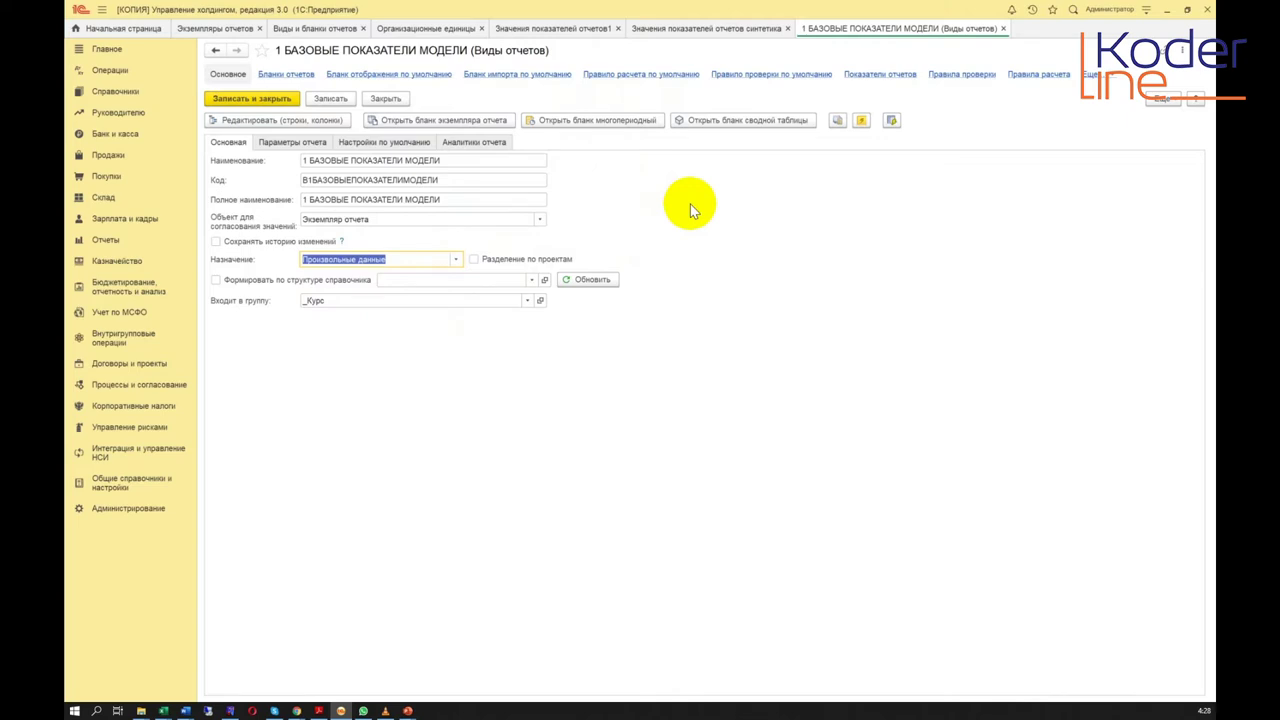
{"action": "left_click", "coordinate": [455, 259]}
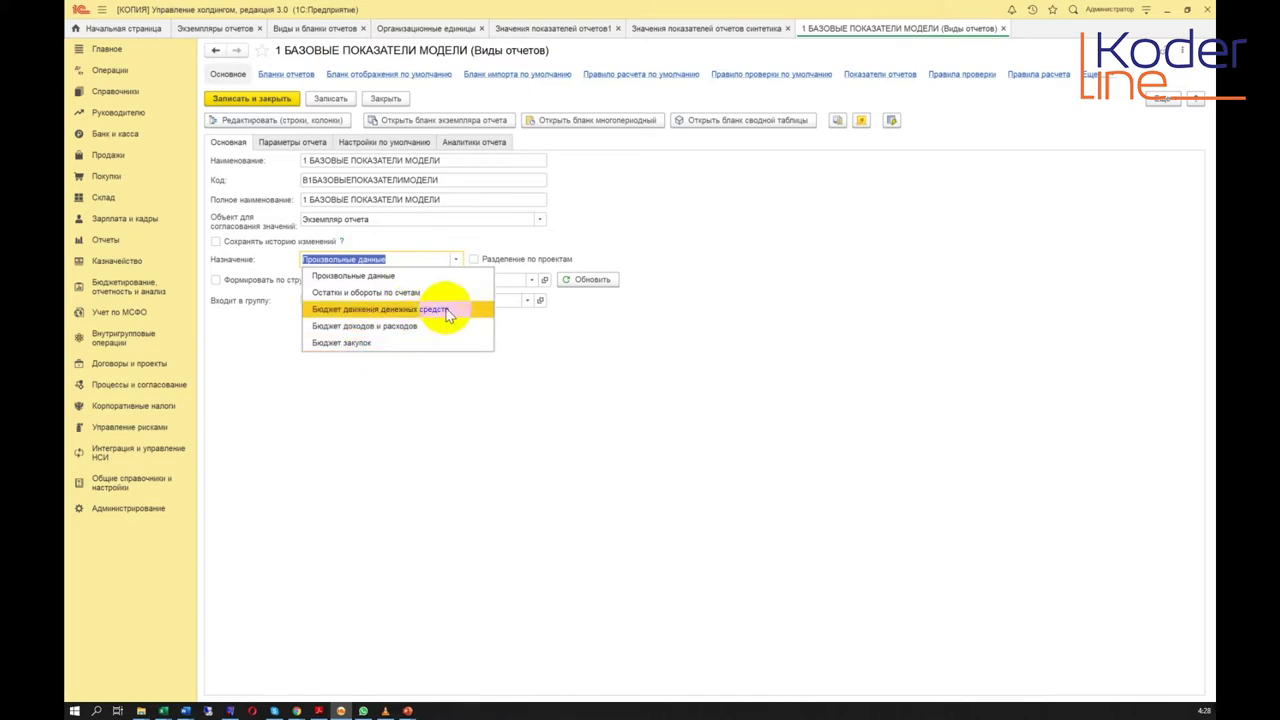
{"action": "left_click", "coordinate": [614, 238]}
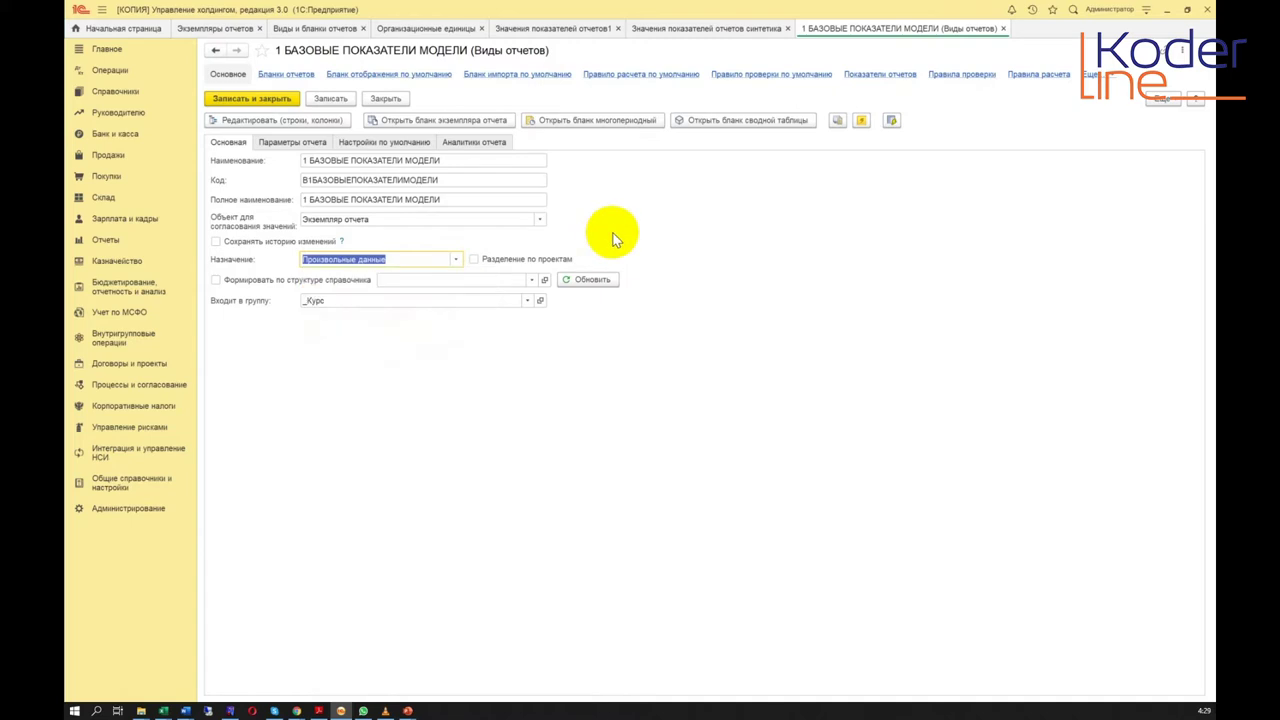
{"action": "left_click", "coordinate": [456, 259]}
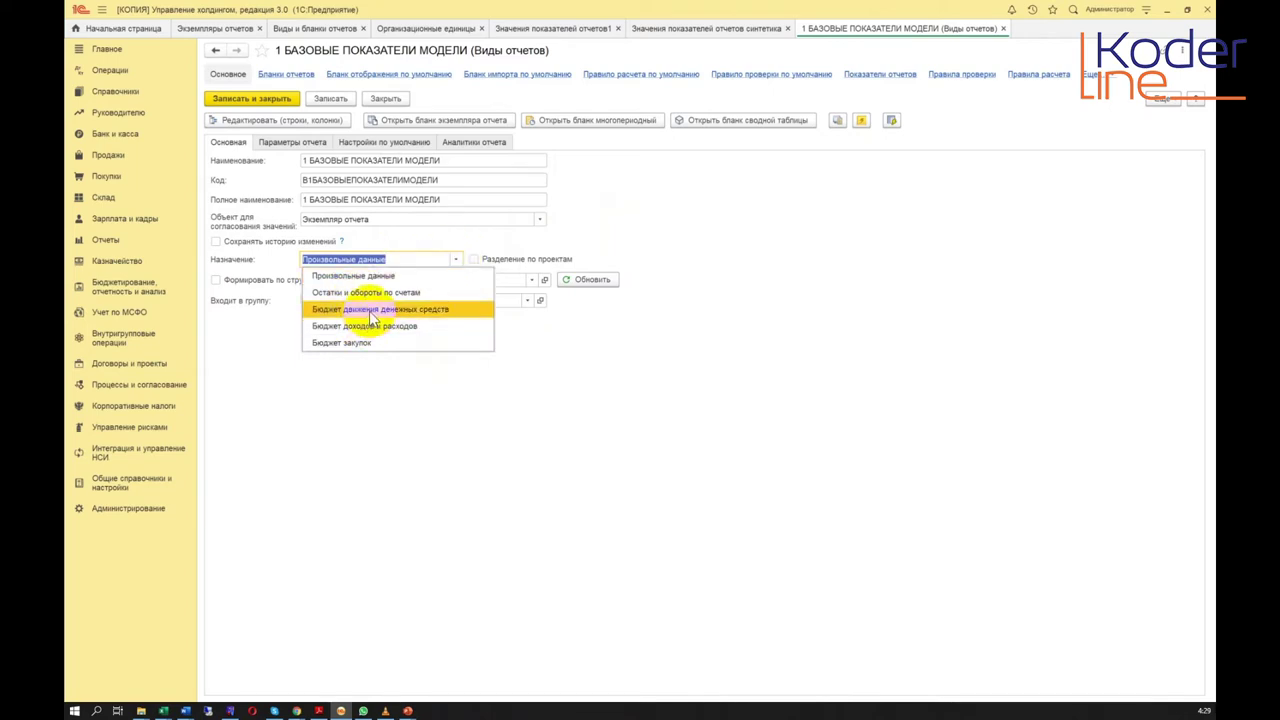
{"action": "left_click", "coordinate": [230, 290]}
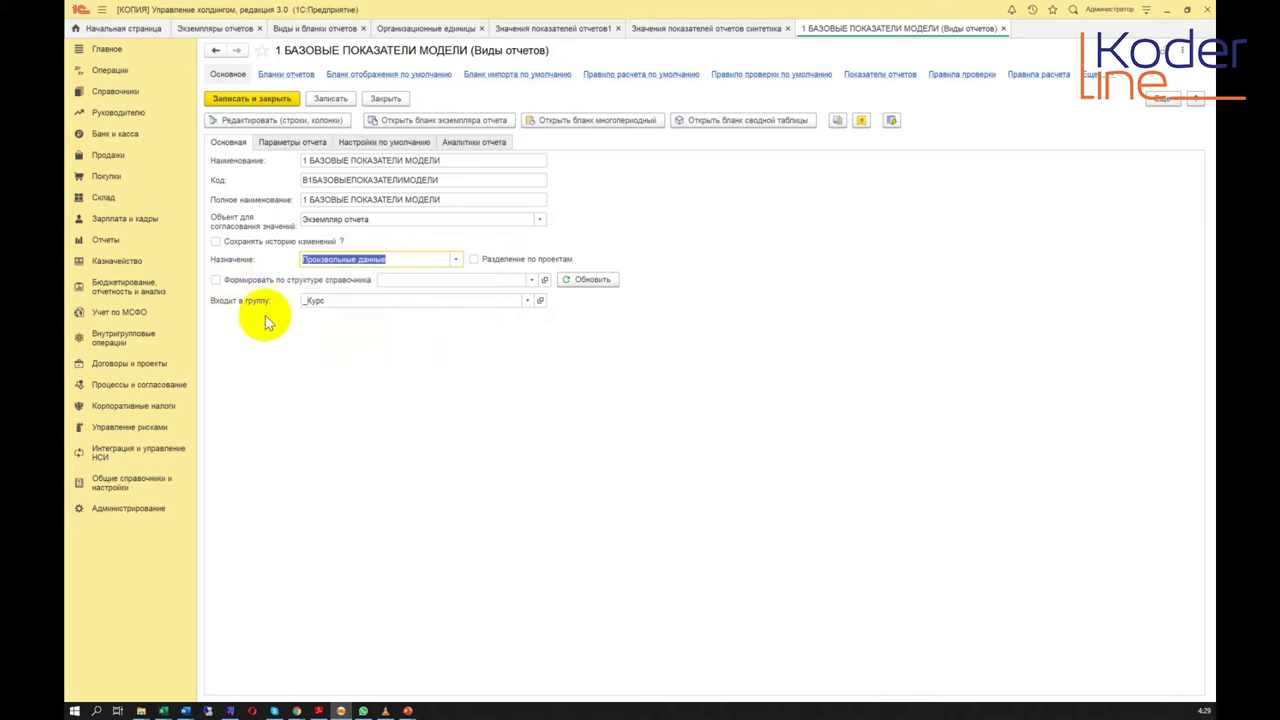
Step: Enable "Формировать по структуре справочника" and set "Назначение" to "Бюджет движения денежных средств"
{"action": "left_click", "coordinate": [218, 281]}
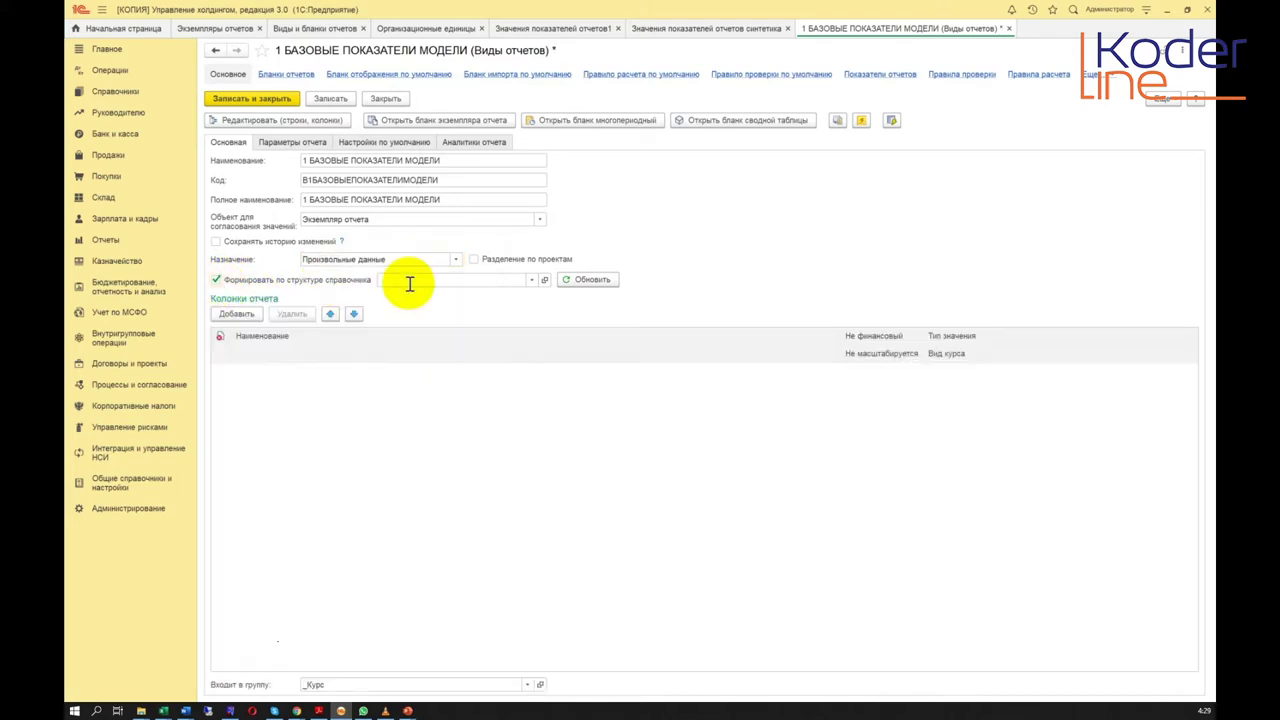
{"action": "left_click", "coordinate": [455, 259]}
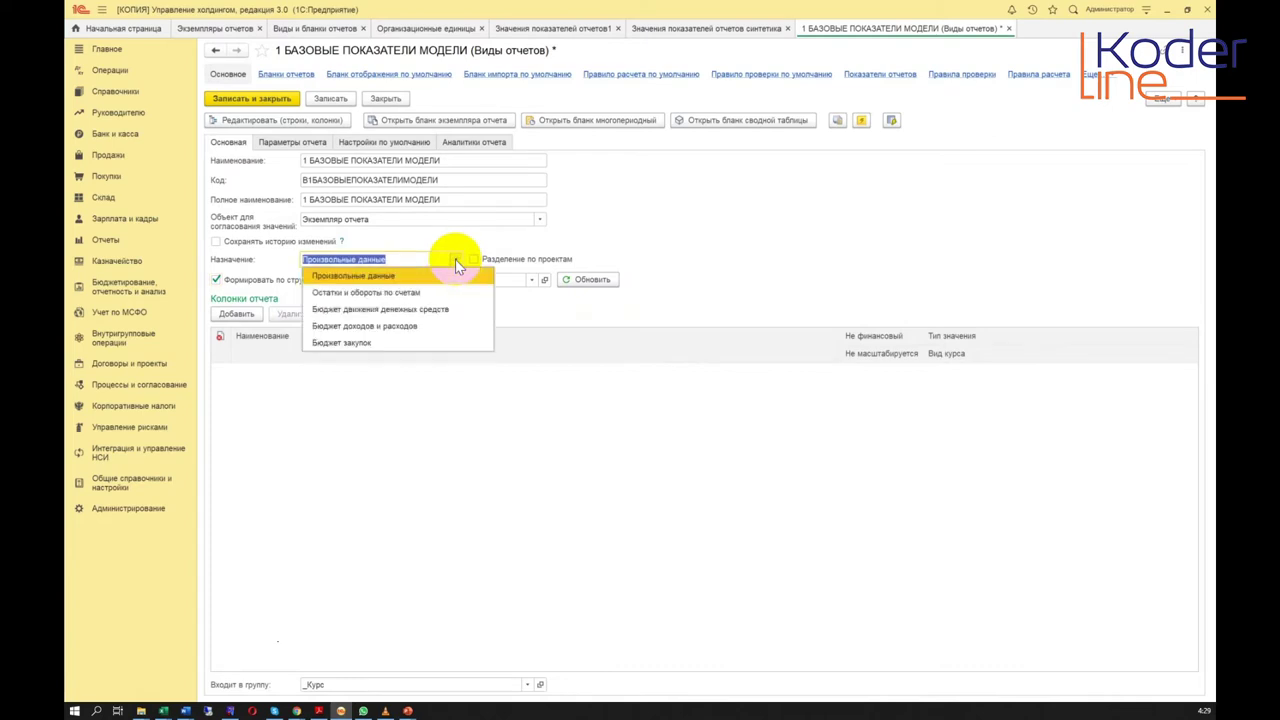
{"action": "left_click", "coordinate": [429, 310]}
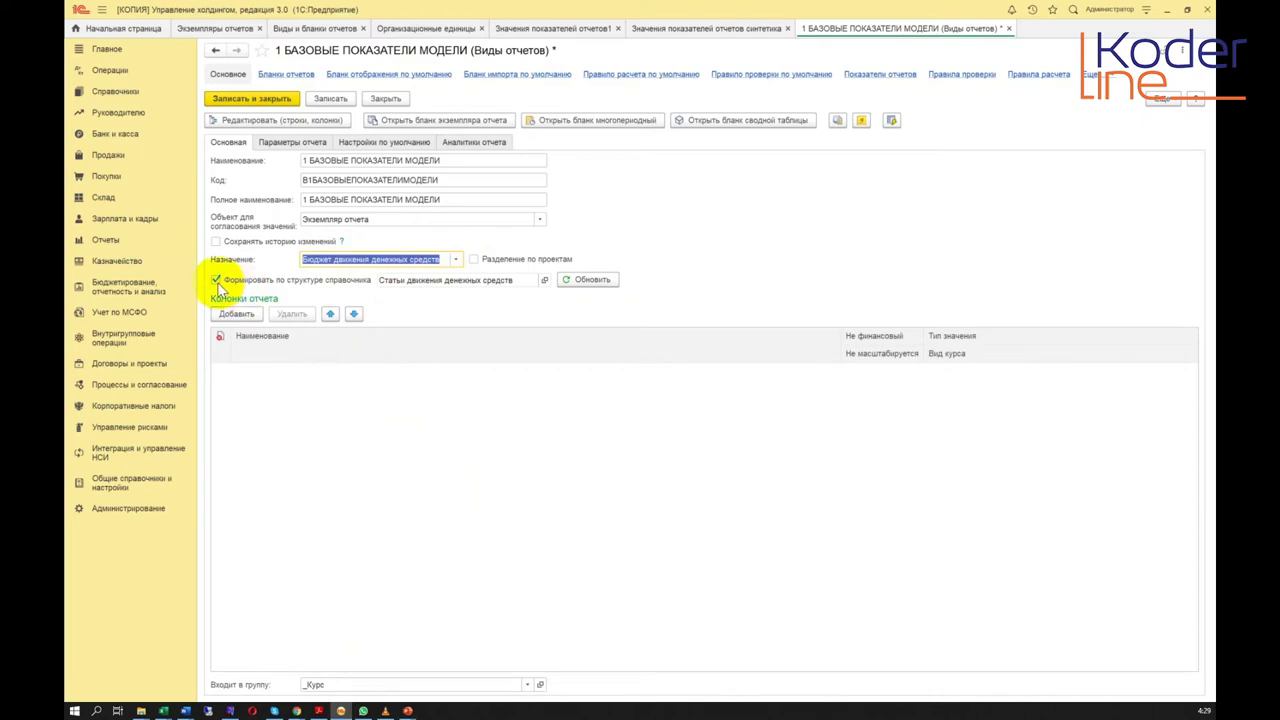
{"action": "left_click", "coordinate": [455, 261]}
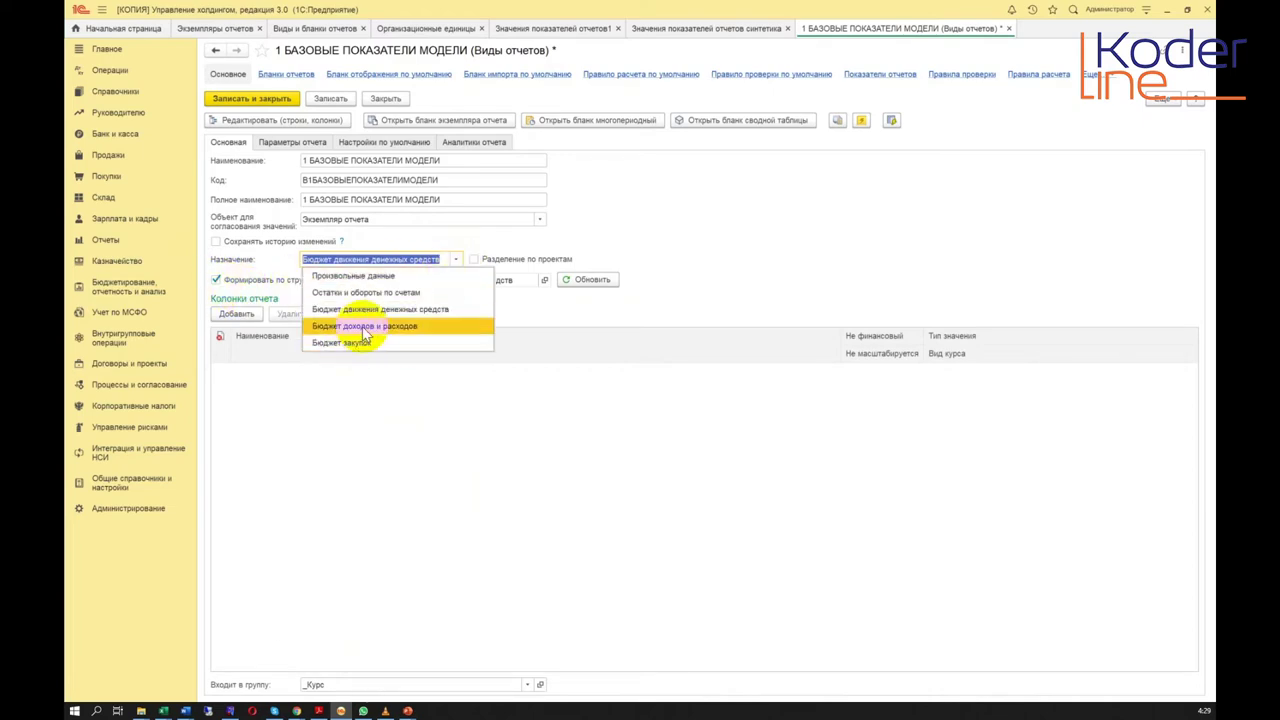
{"action": "left_click", "coordinate": [652, 245]}
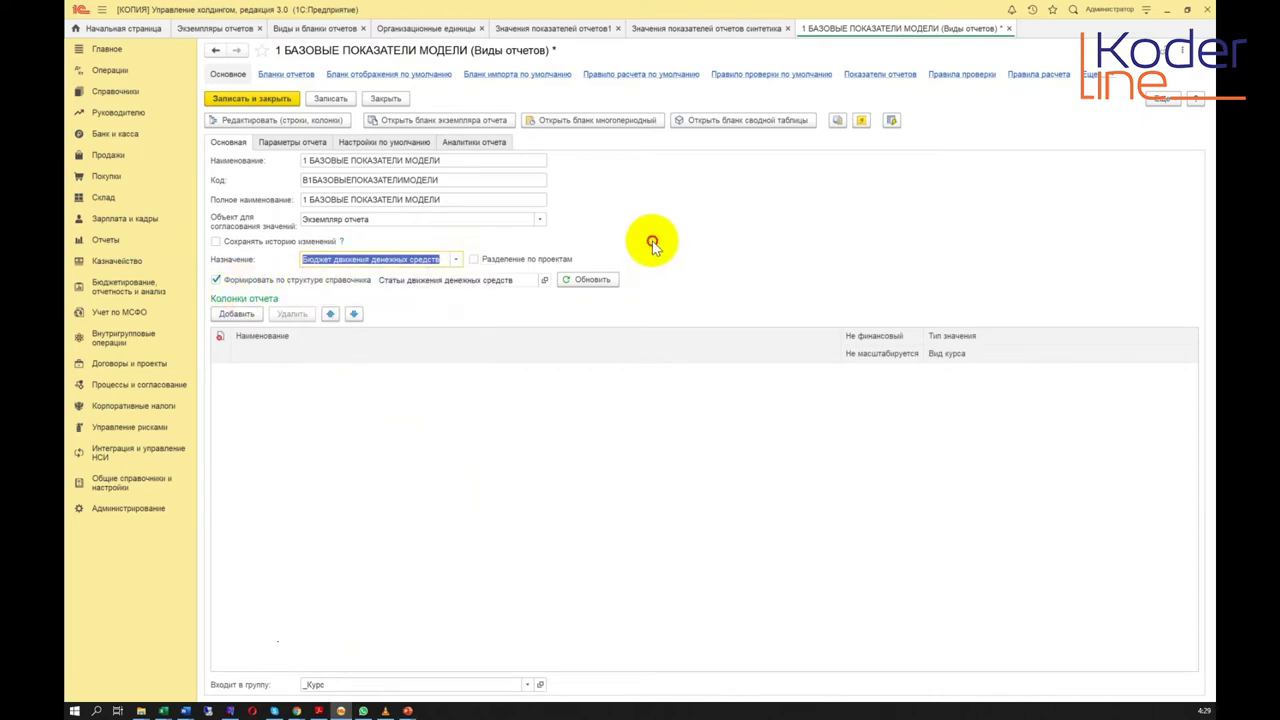
Step: Disable "Формировать по структуре справочника" and set "Назначение" back to "Произвольные данные"
{"action": "left_click", "coordinate": [217, 281]}
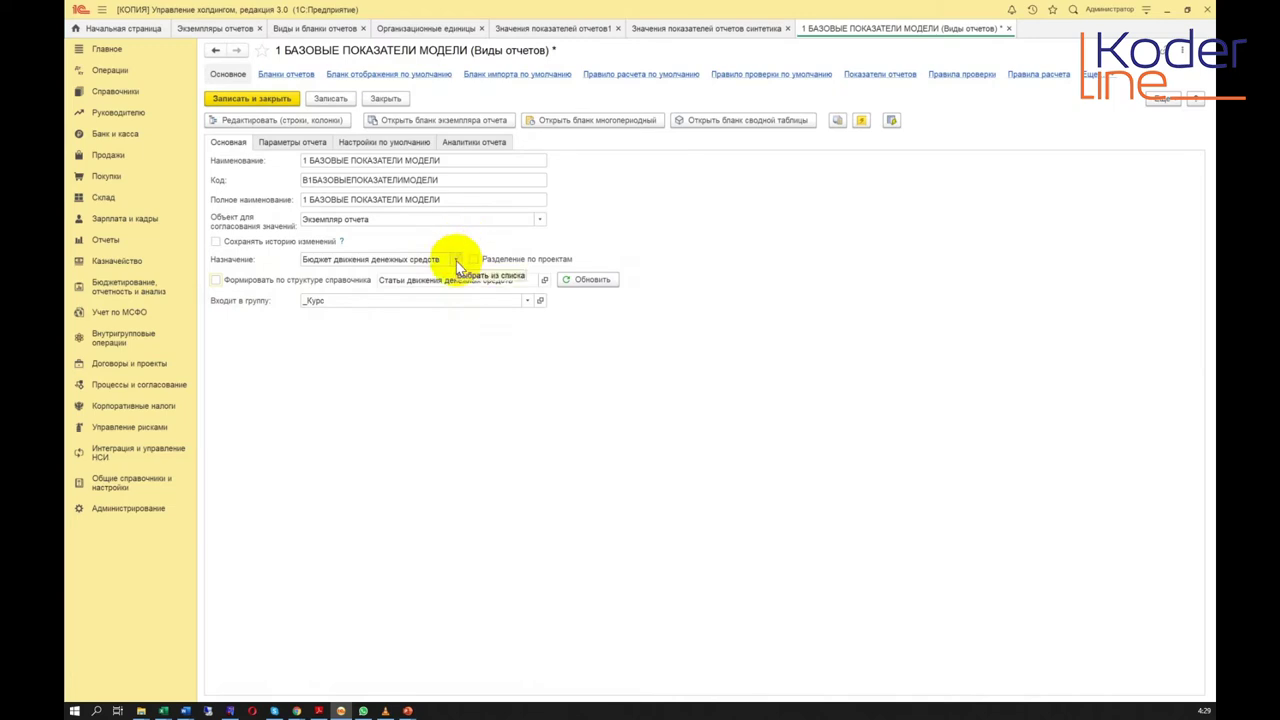
{"action": "left_click", "coordinate": [457, 262]}
{"action": "left_click", "coordinate": [400, 275]}
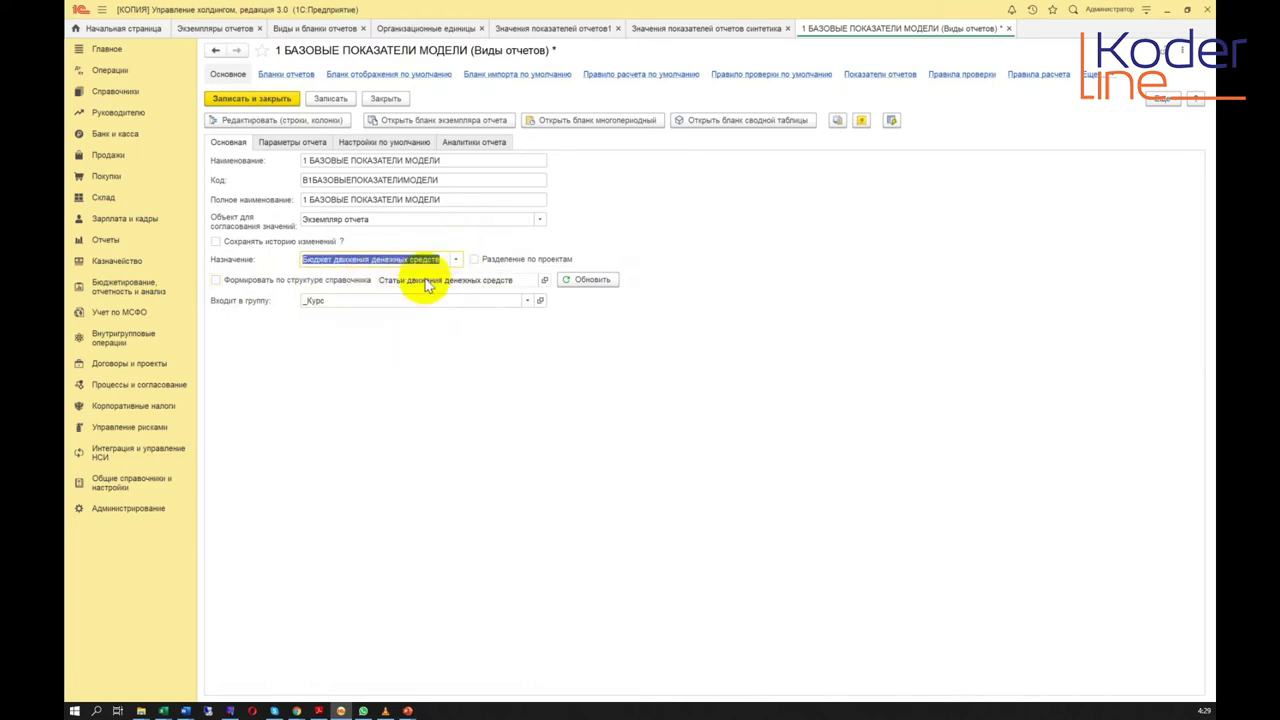
{"action": "left_click", "coordinate": [451, 259]}
{"action": "left_click", "coordinate": [634, 245]}
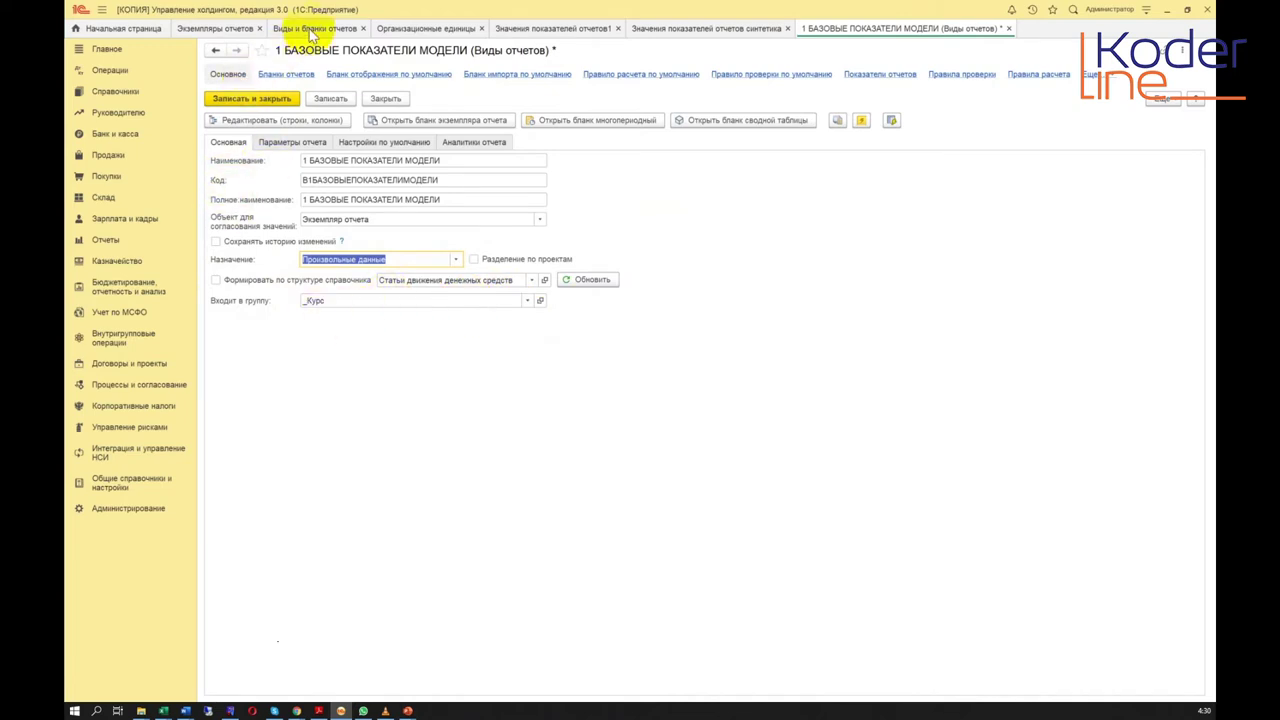
Step: Check the report type's place in the list of report types and forms, and save and close its card
{"action": "left_click", "coordinate": [311, 29]}
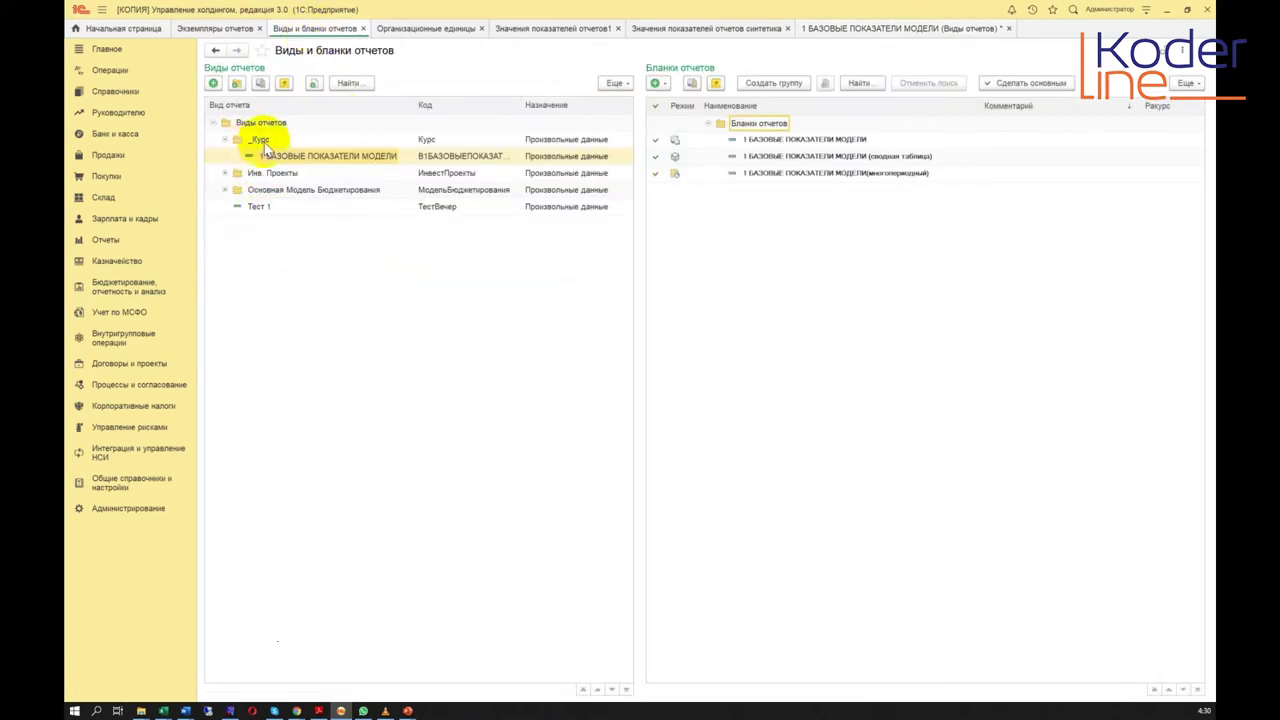
{"action": "left_click", "coordinate": [855, 32]}
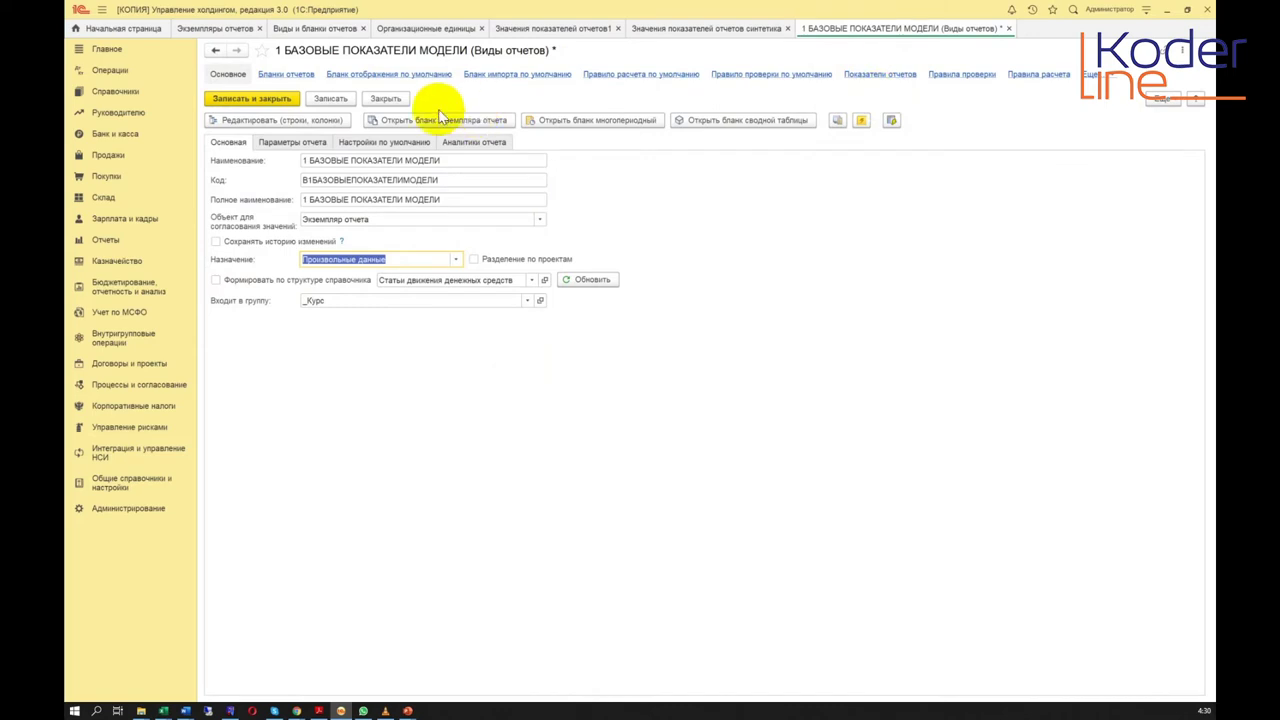
{"action": "left_click", "coordinate": [276, 100]}
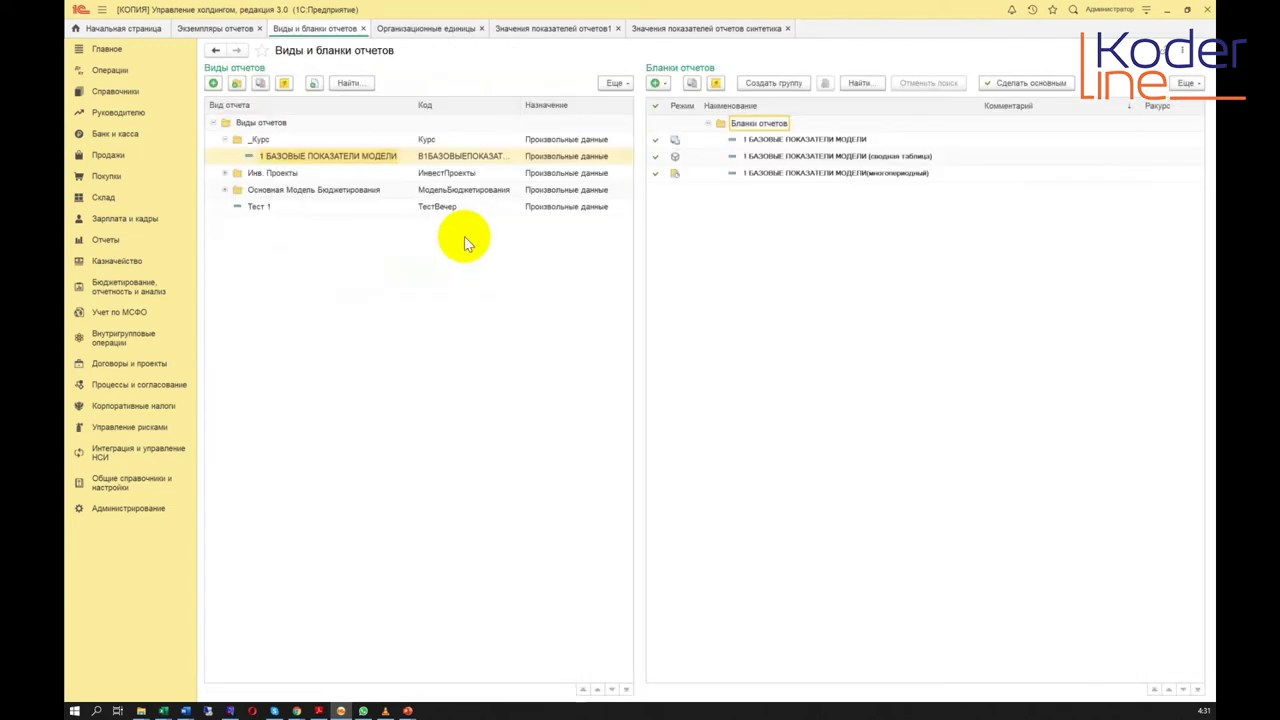
Step: Reopen report type "1 БАЗОВЫЕ ПОКАЗАТЕЛИ МОДЕЛИ", view its row and column structure editor, and close both the editor and the card
{"action": "left_click", "coordinate": [390, 172]}
{"action": "left_click", "coordinate": [340, 158]}
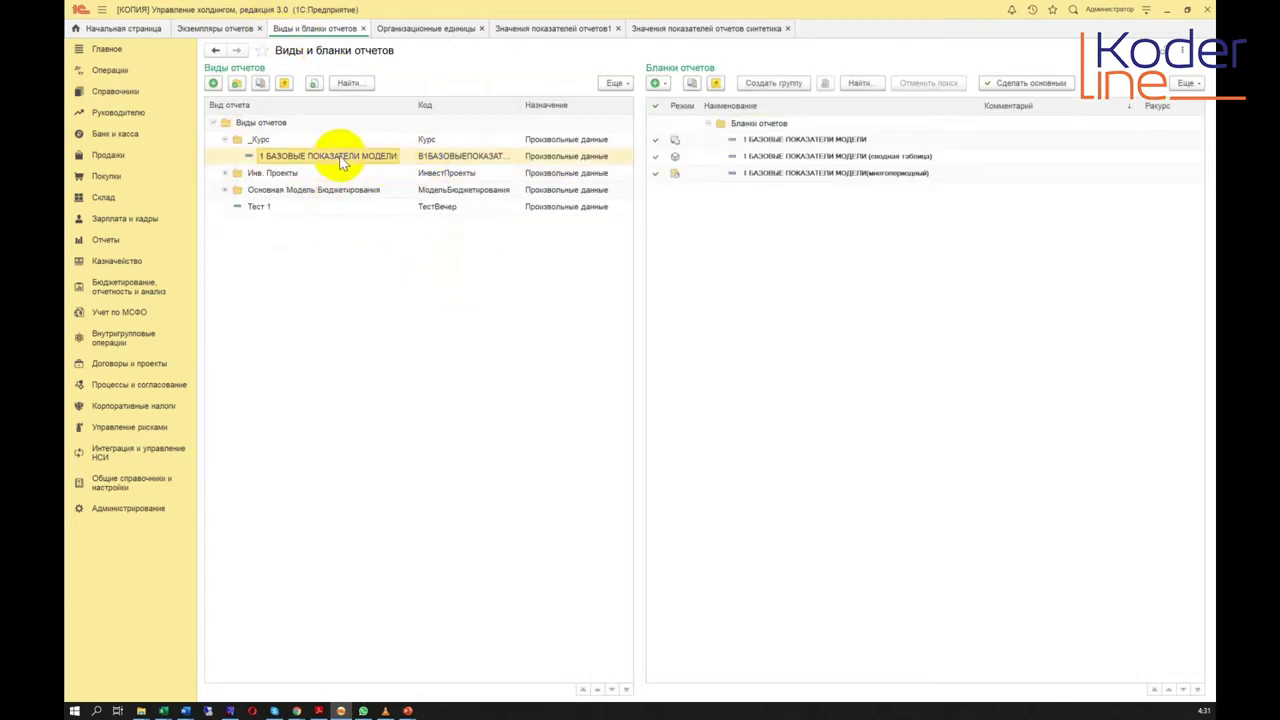
{"action": "left_click", "coordinate": [466, 156]}
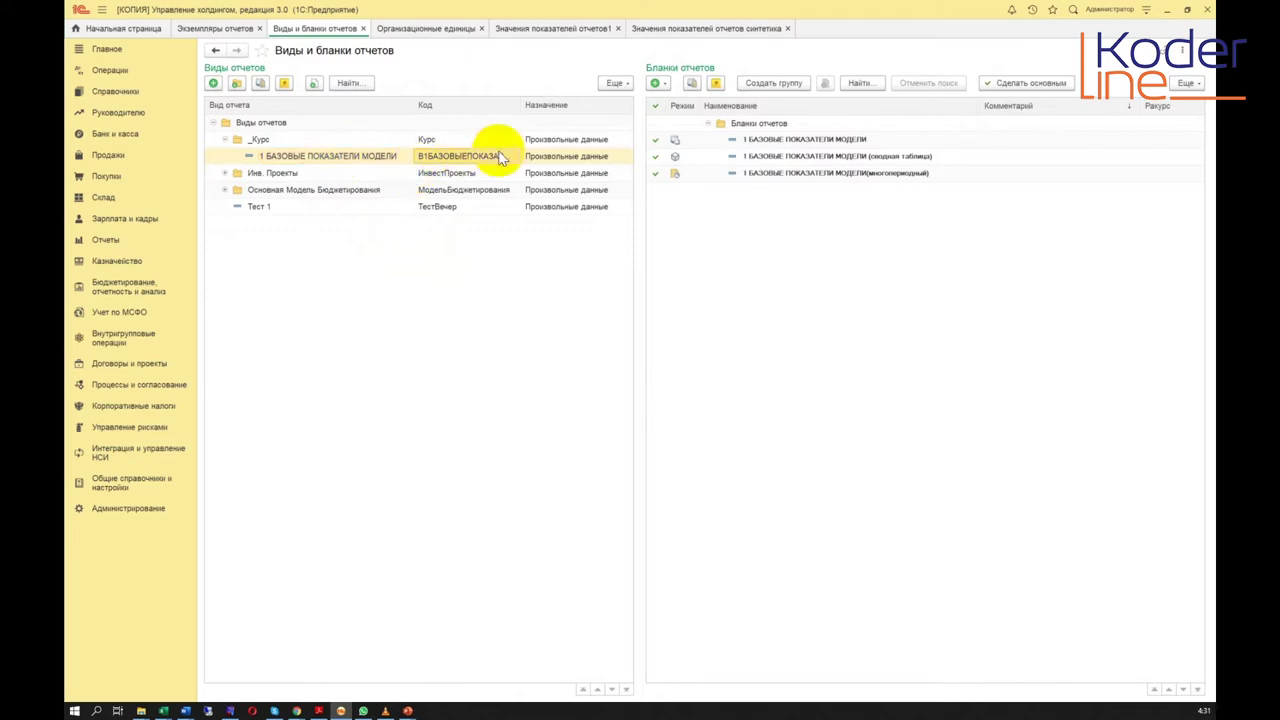
{"action": "left_click", "coordinate": [380, 160]}
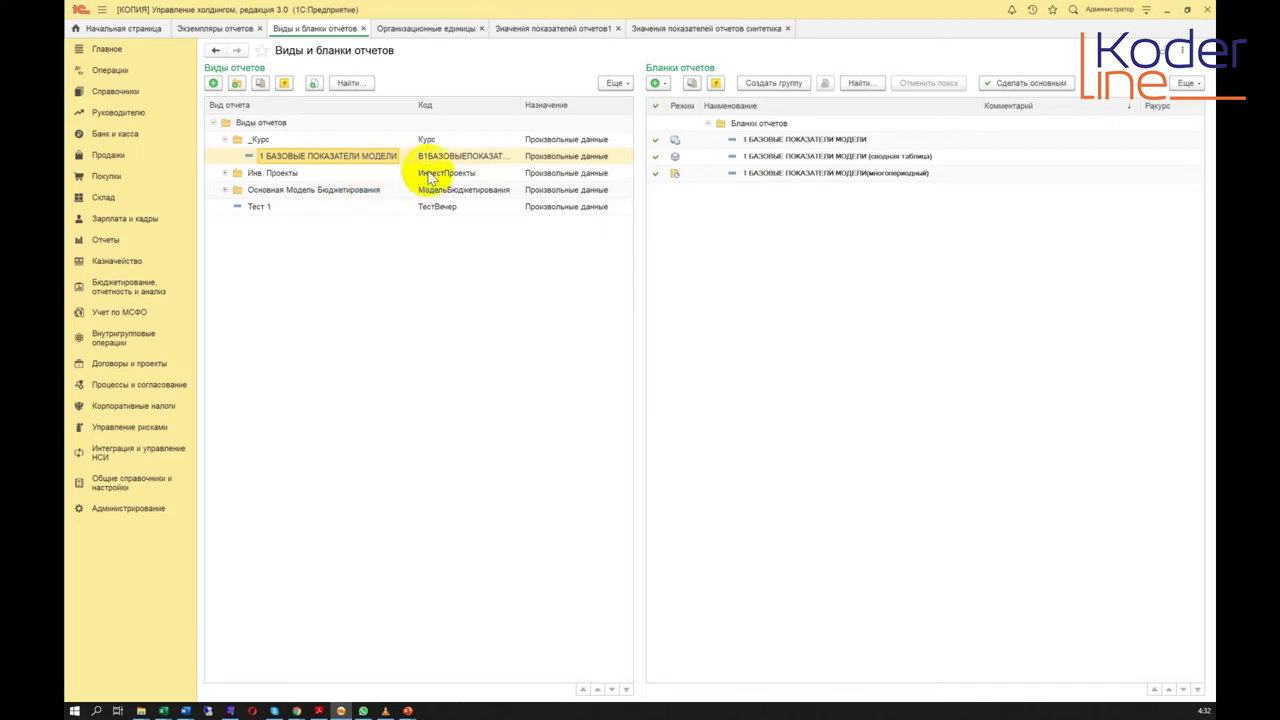
{"action": "double_click", "coordinate": [307, 160]}
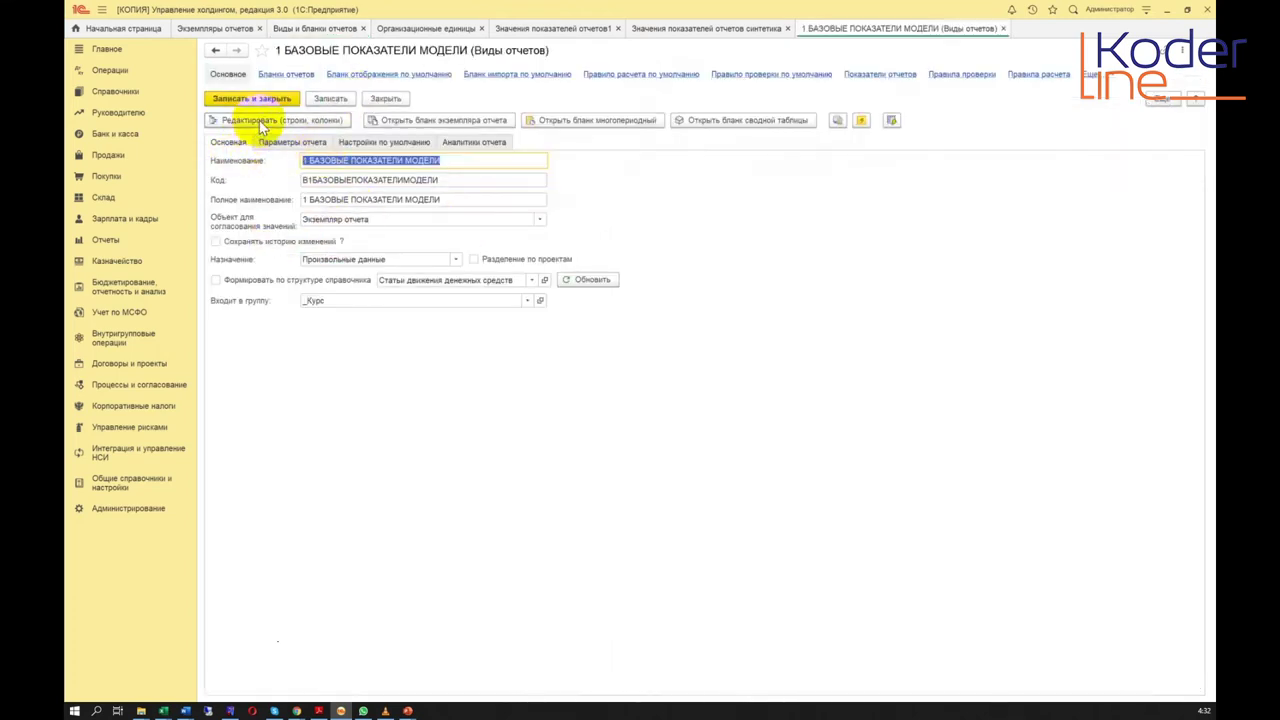
{"action": "left_click", "coordinate": [270, 122]}
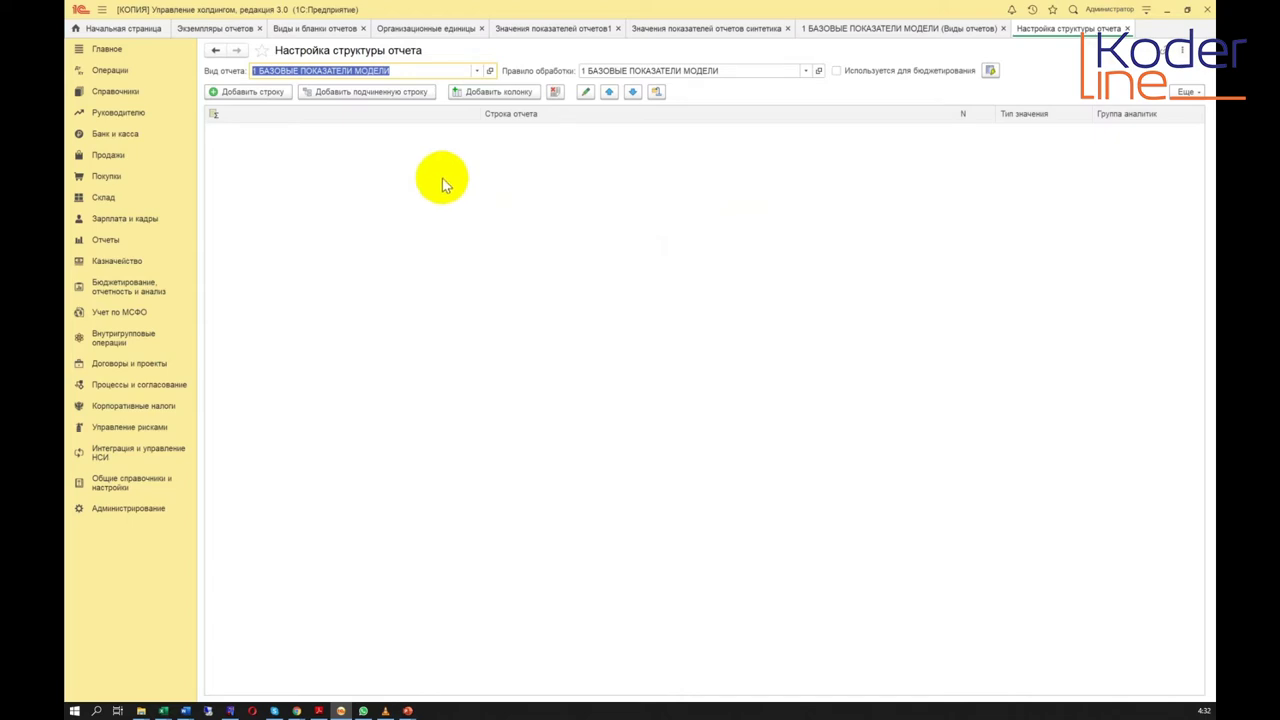
{"action": "left_click", "coordinate": [1128, 28]}
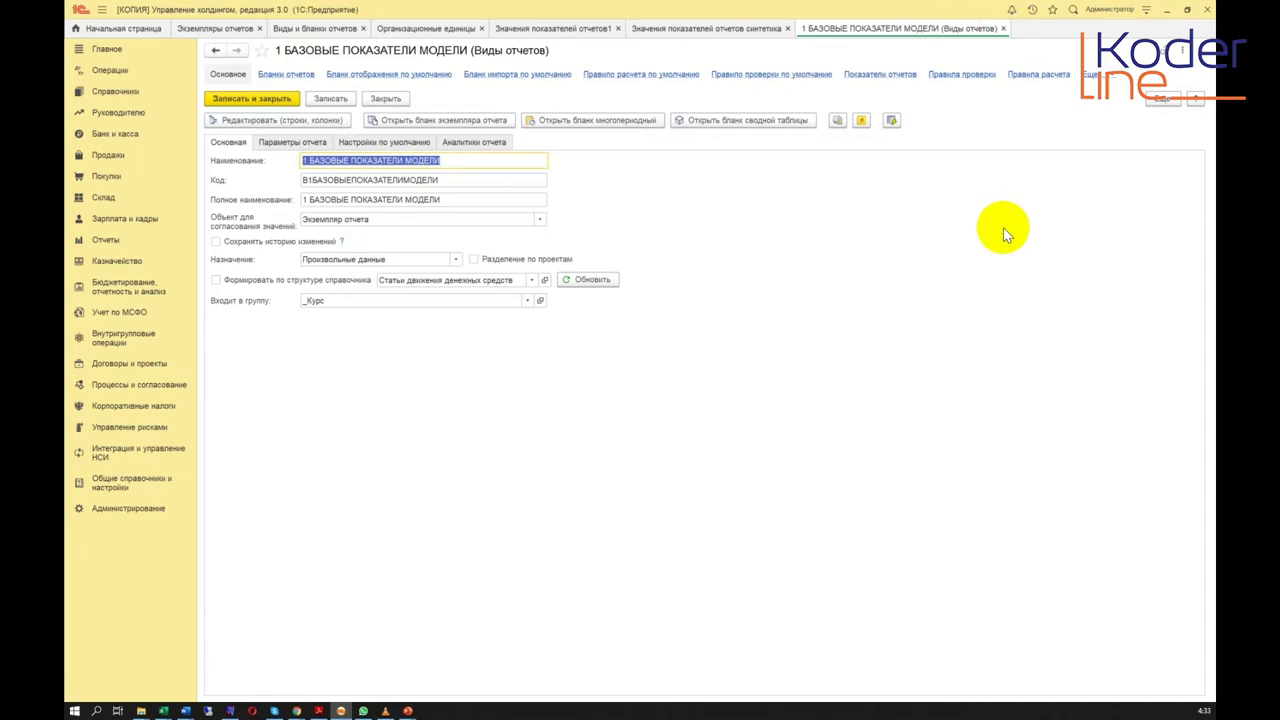
{"action": "left_click", "coordinate": [1004, 29]}
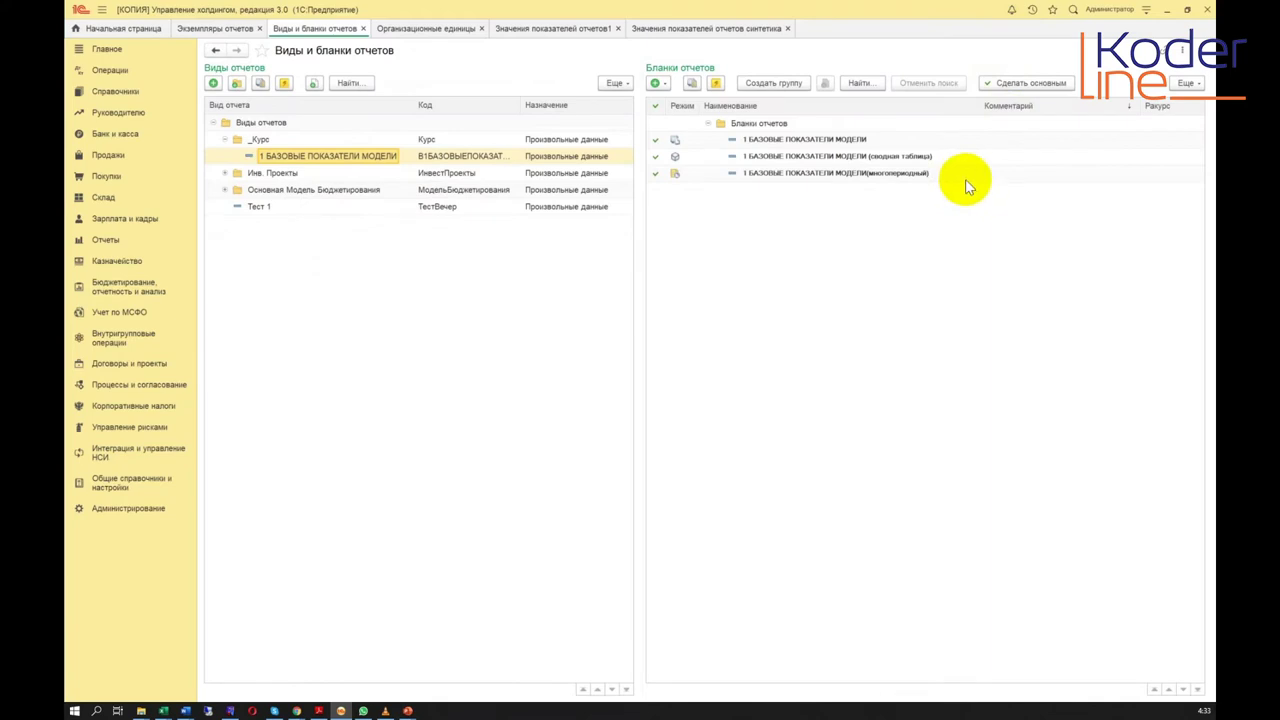
Step: Open the report form "1 БАЗОВЫЕ ПОКАЗАТЕЛИ МОДЕЛИ" for editing and select cell R1C1 of its empty sheet
{"action": "left_click", "coordinate": [825, 163]}
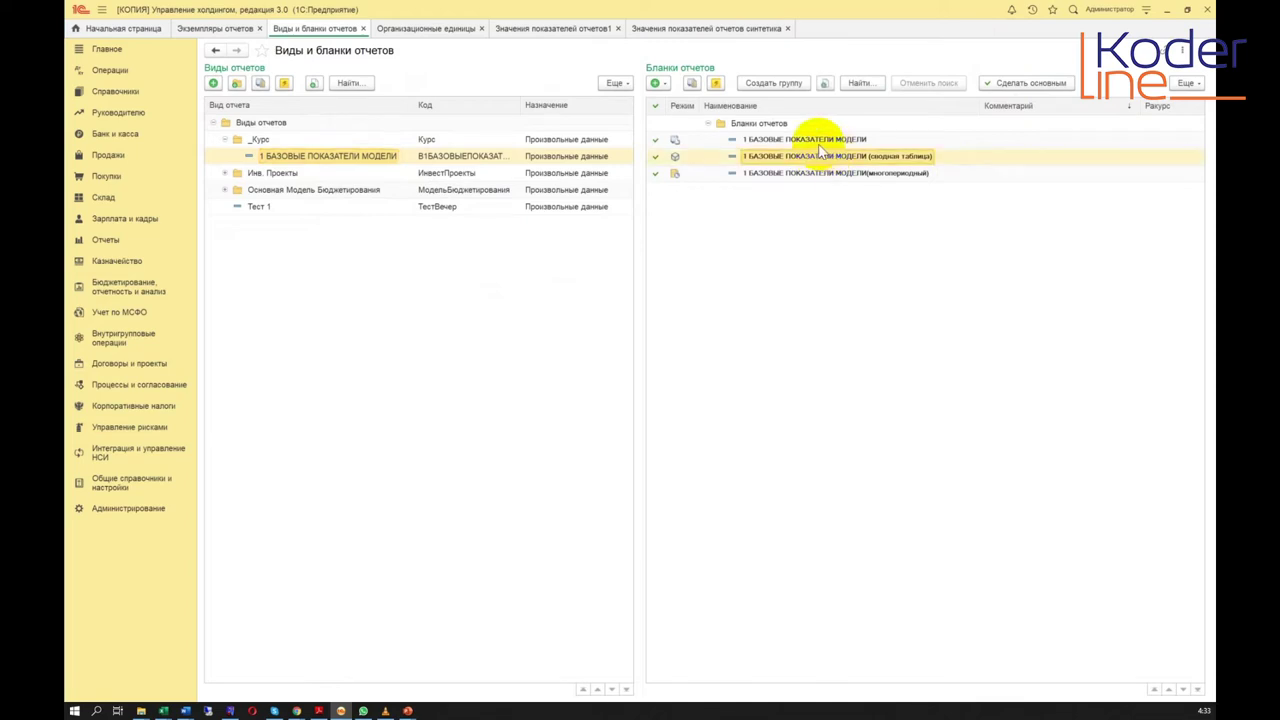
{"action": "left_click", "coordinate": [819, 141]}
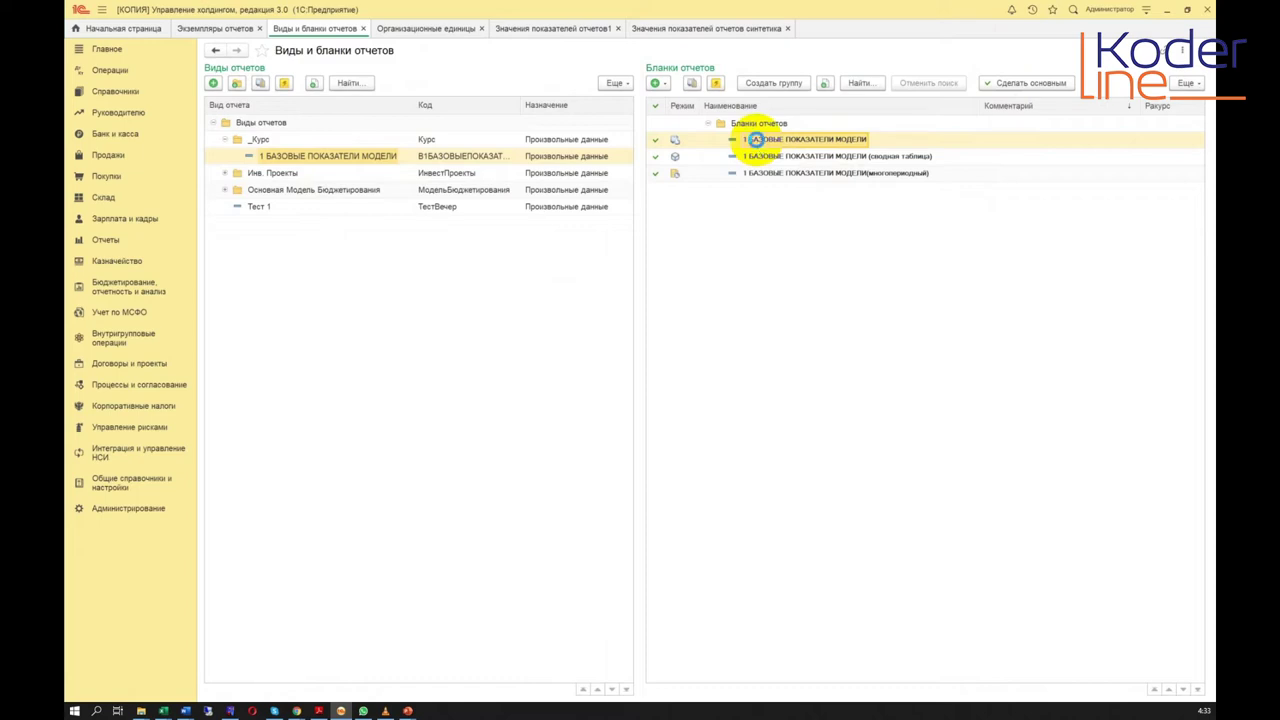
{"action": "double_click", "coordinate": [755, 140]}
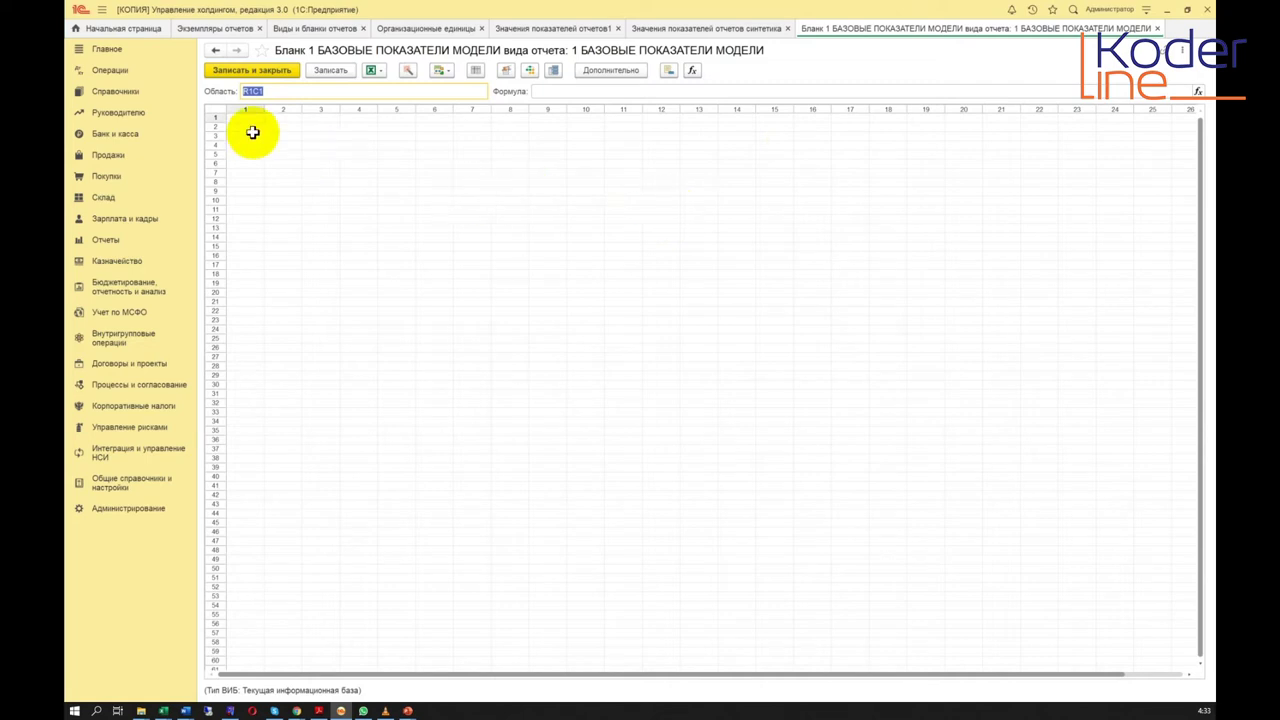
{"action": "left_click_drag", "start_coordinate": [246, 120], "coordinate": [1091, 623]}
{"action": "left_click", "coordinate": [673, 420]}
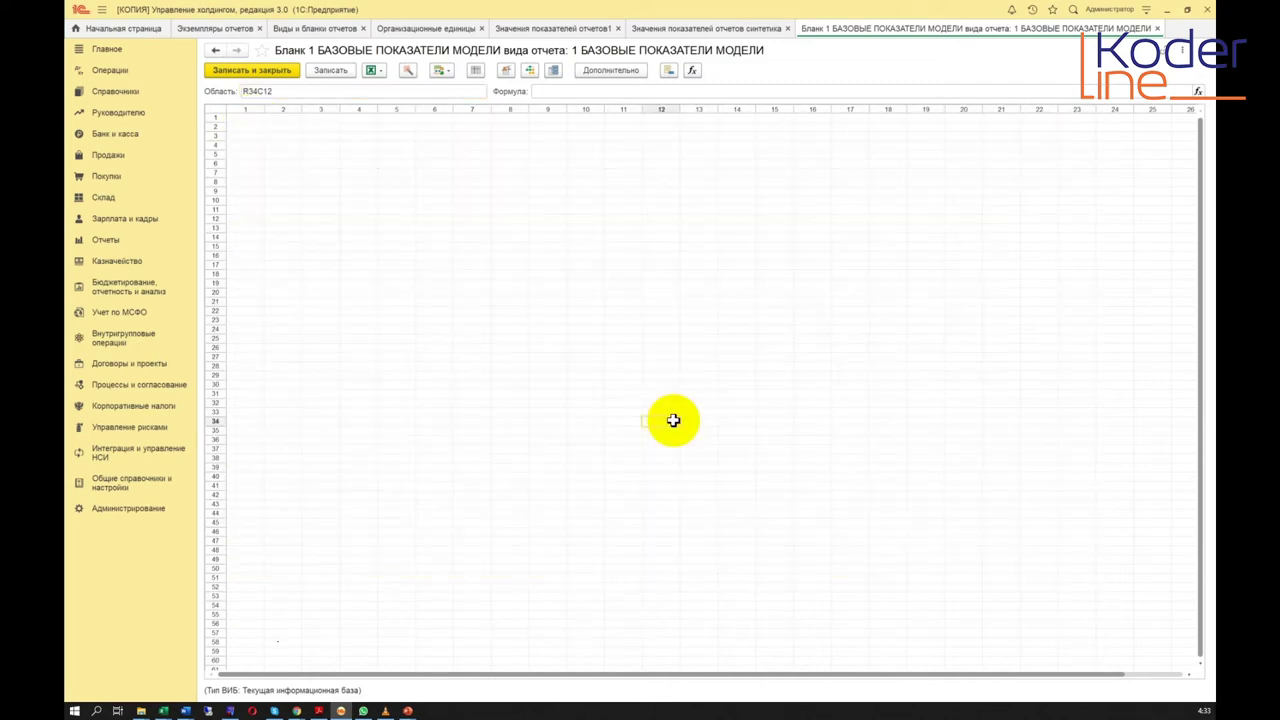
{"action": "left_click_drag", "start_coordinate": [251, 120], "coordinate": [975, 581]}
{"action": "left_click", "coordinate": [523, 369]}
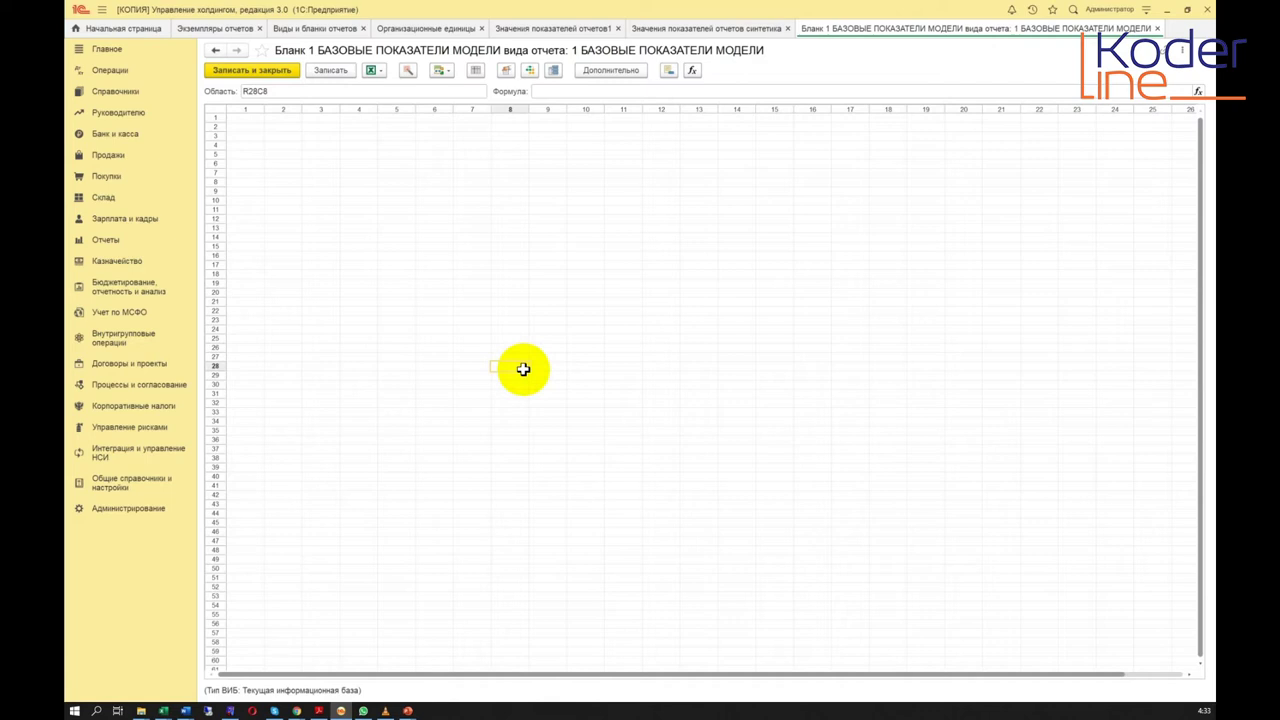
{"action": "left_click", "coordinate": [253, 119]}
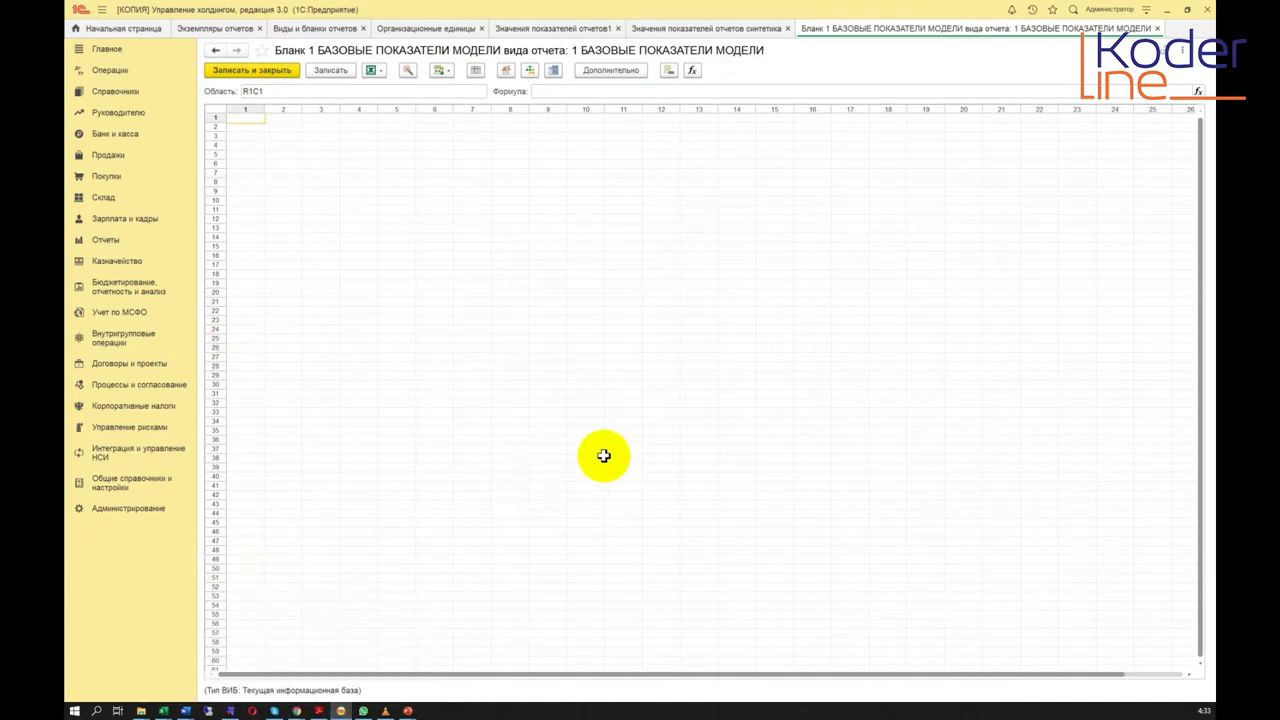
Step: Switch to the Excel workbook "Бюджетная модель", copy the table in A1:C13, and return to the blank report form in 1C
{"action": "key", "text": "alt+Tab"}
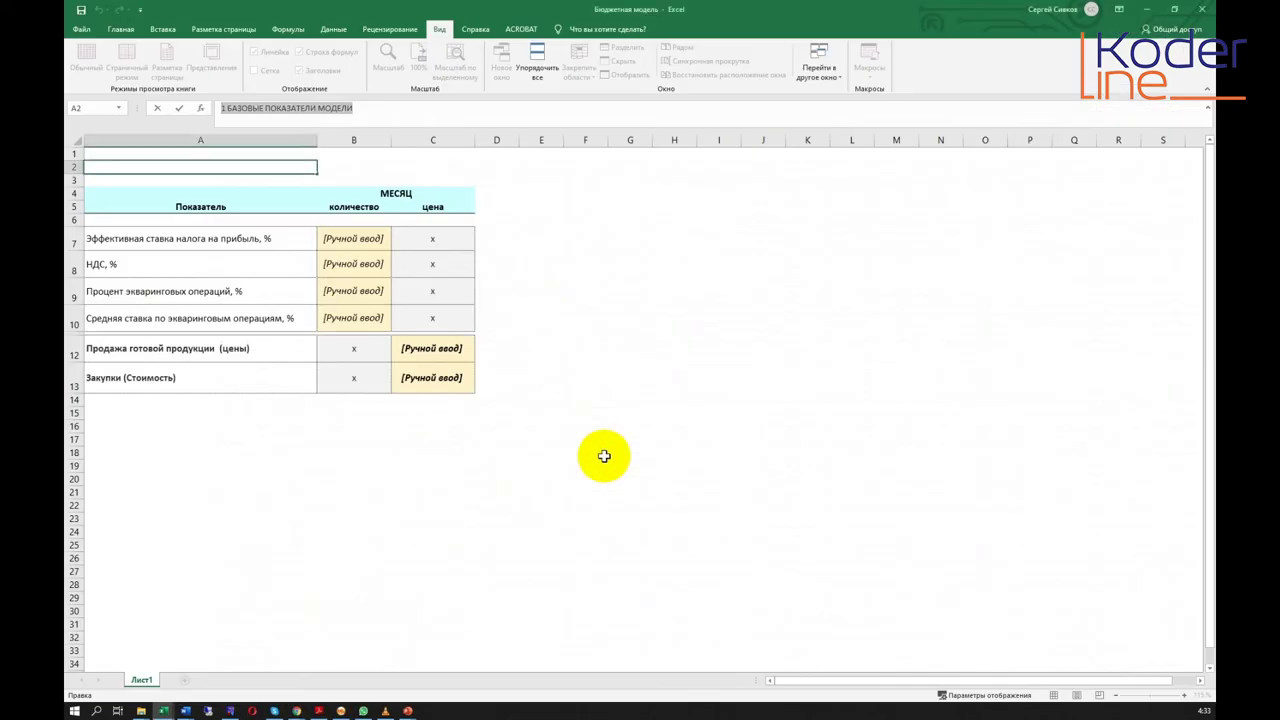
{"action": "left_click_drag", "start_coordinate": [223, 162], "coordinate": [421, 387]}
{"action": "right_click", "coordinate": [379, 332]}
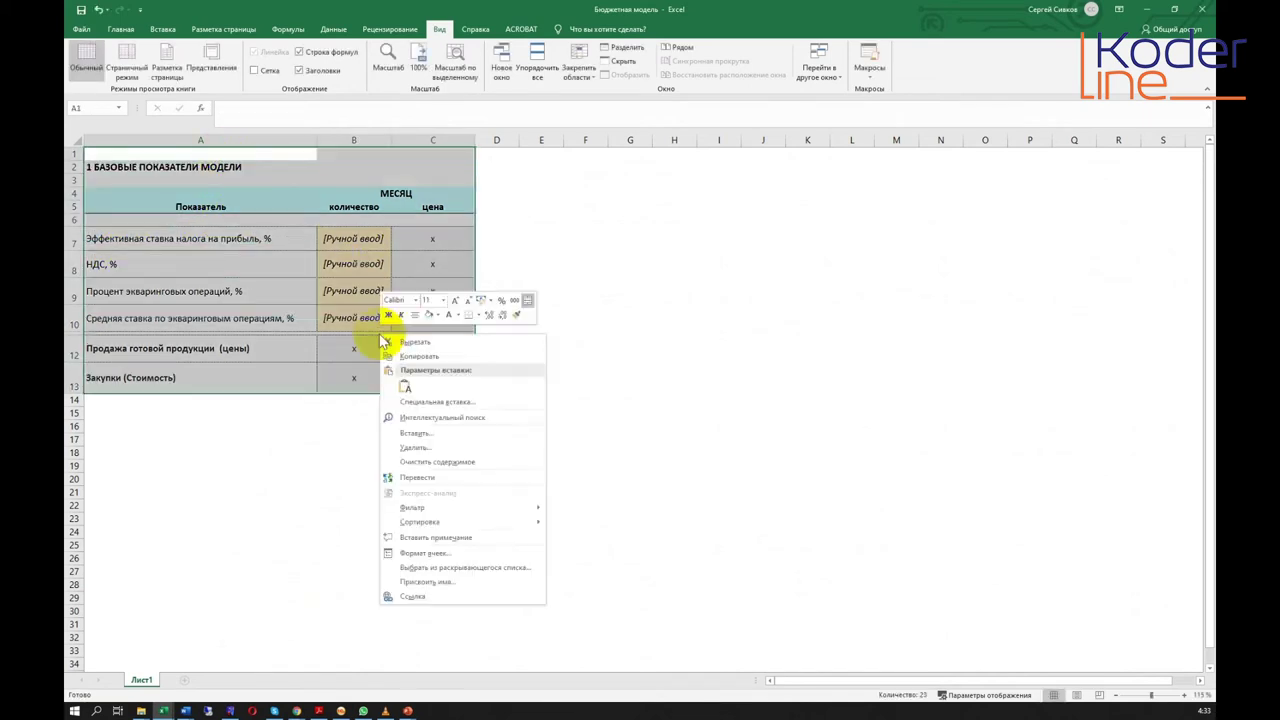
{"action": "left_click", "coordinate": [415, 354]}
{"action": "key", "text": "alt+Tab"}
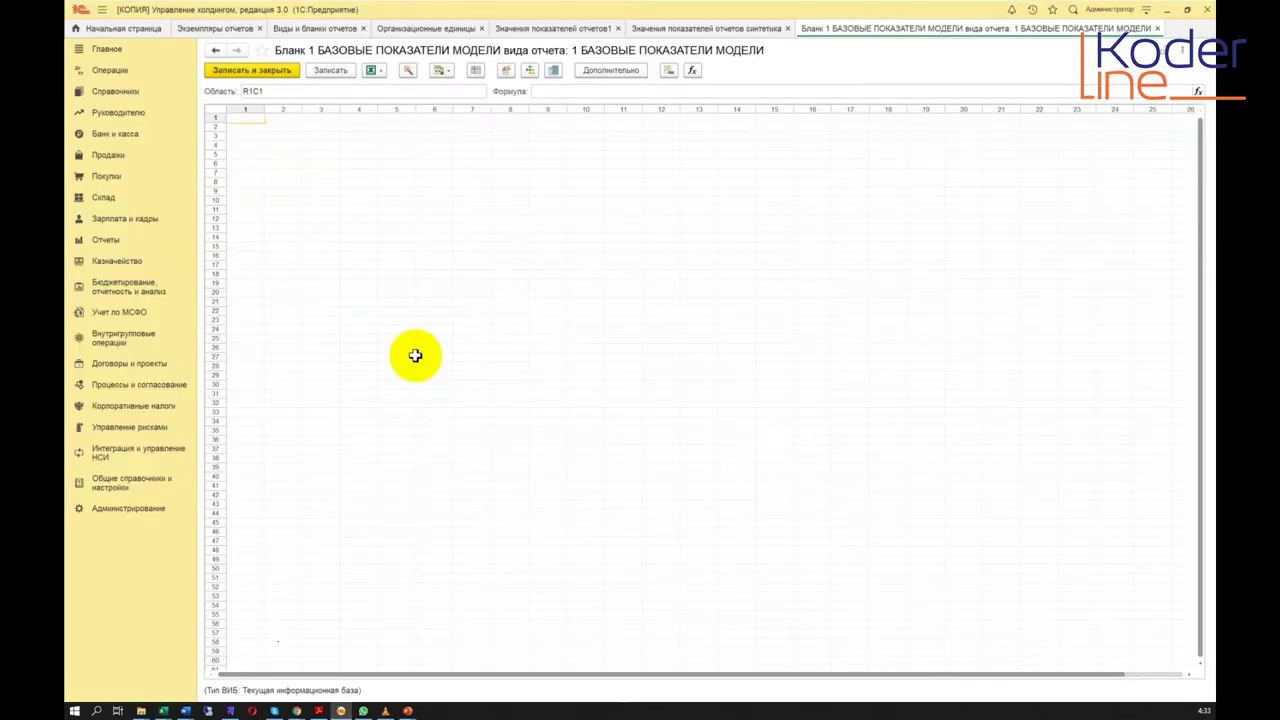
Step: Paste the copied Excel table into the blank form at cell R1C1 and widen column 1 for the indicator names
{"action": "right_click", "coordinate": [241, 120]}
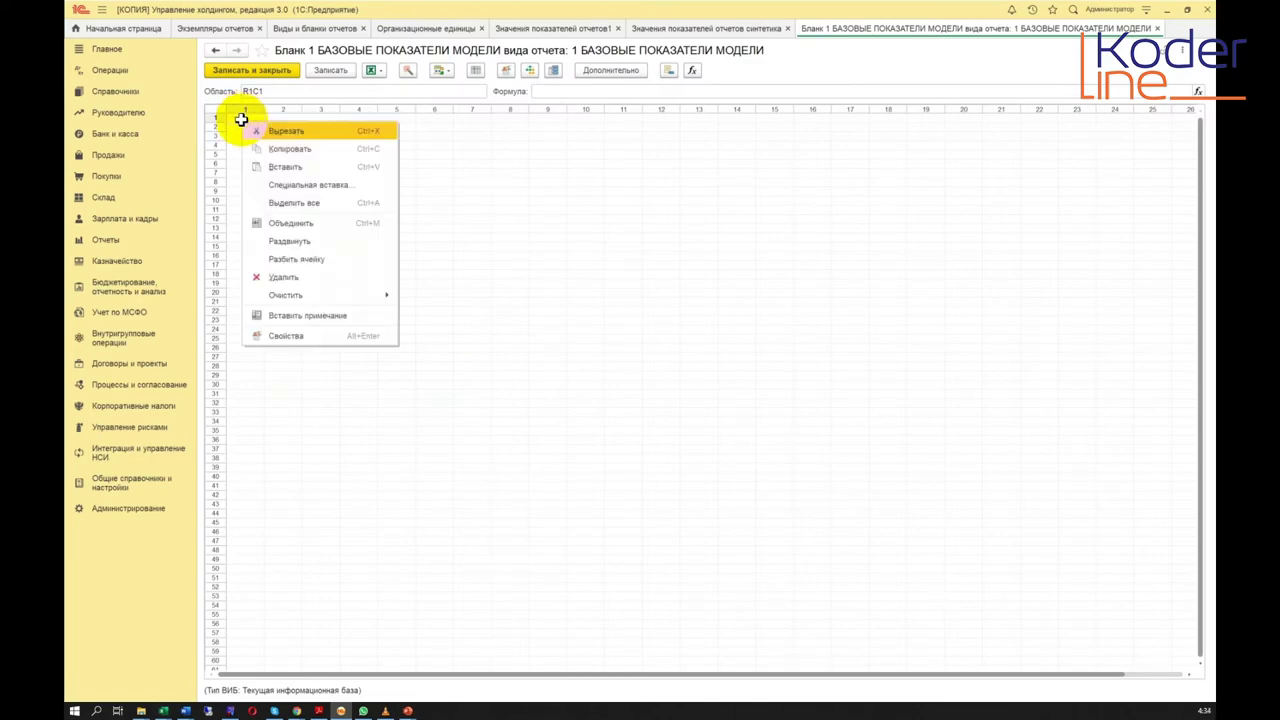
{"action": "left_click", "coordinate": [306, 166]}
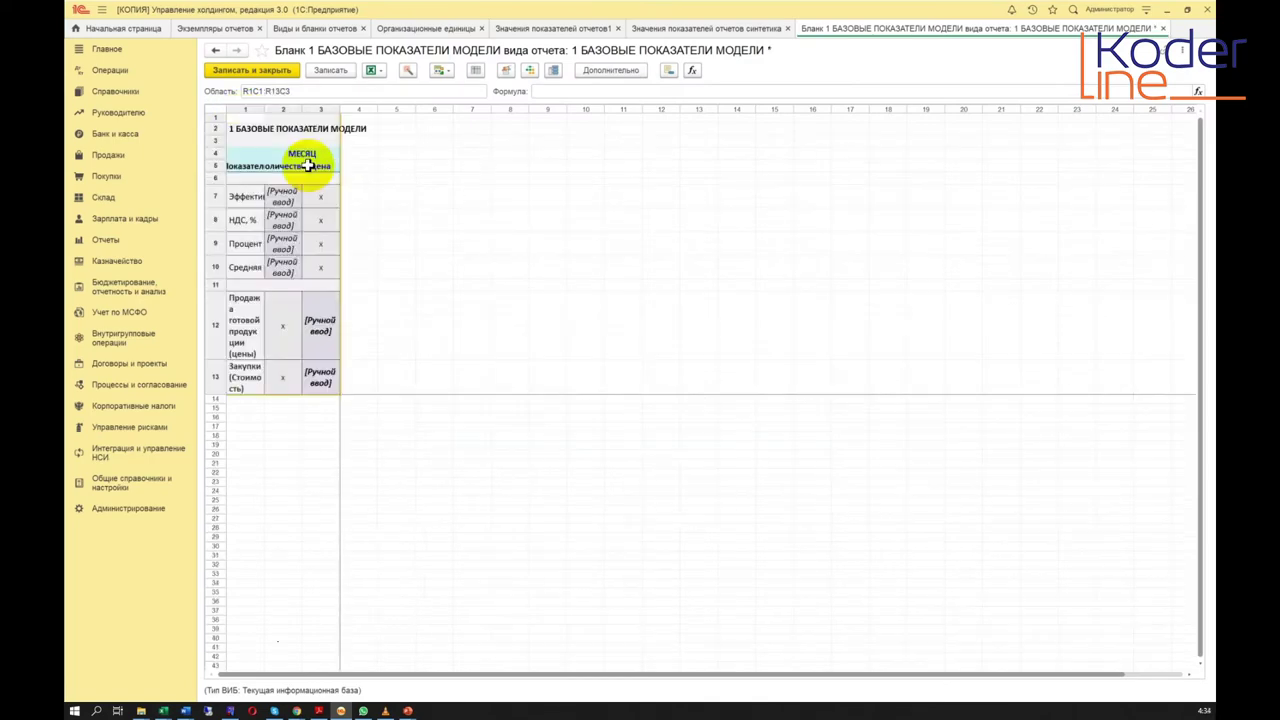
{"action": "left_click", "coordinate": [391, 193]}
{"action": "left_click_drag", "start_coordinate": [264, 109], "coordinate": [467, 108]}
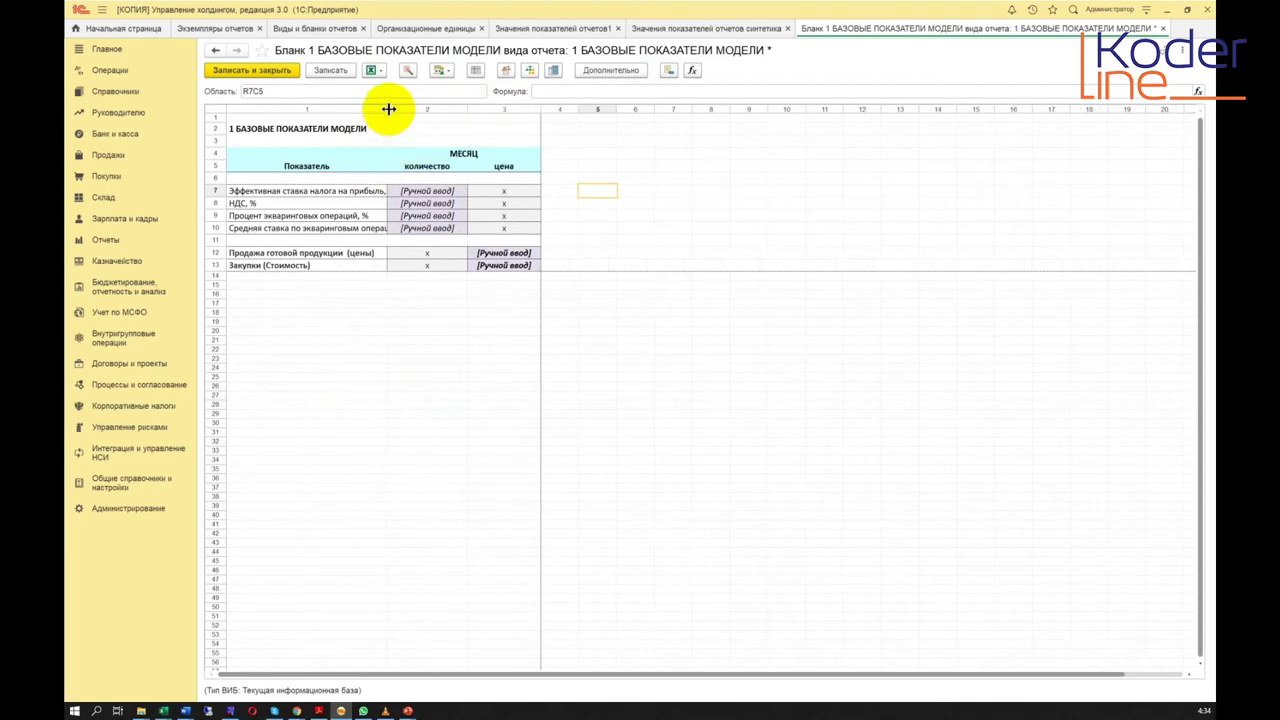
{"action": "left_click_drag", "start_coordinate": [390, 108], "coordinate": [399, 107]}
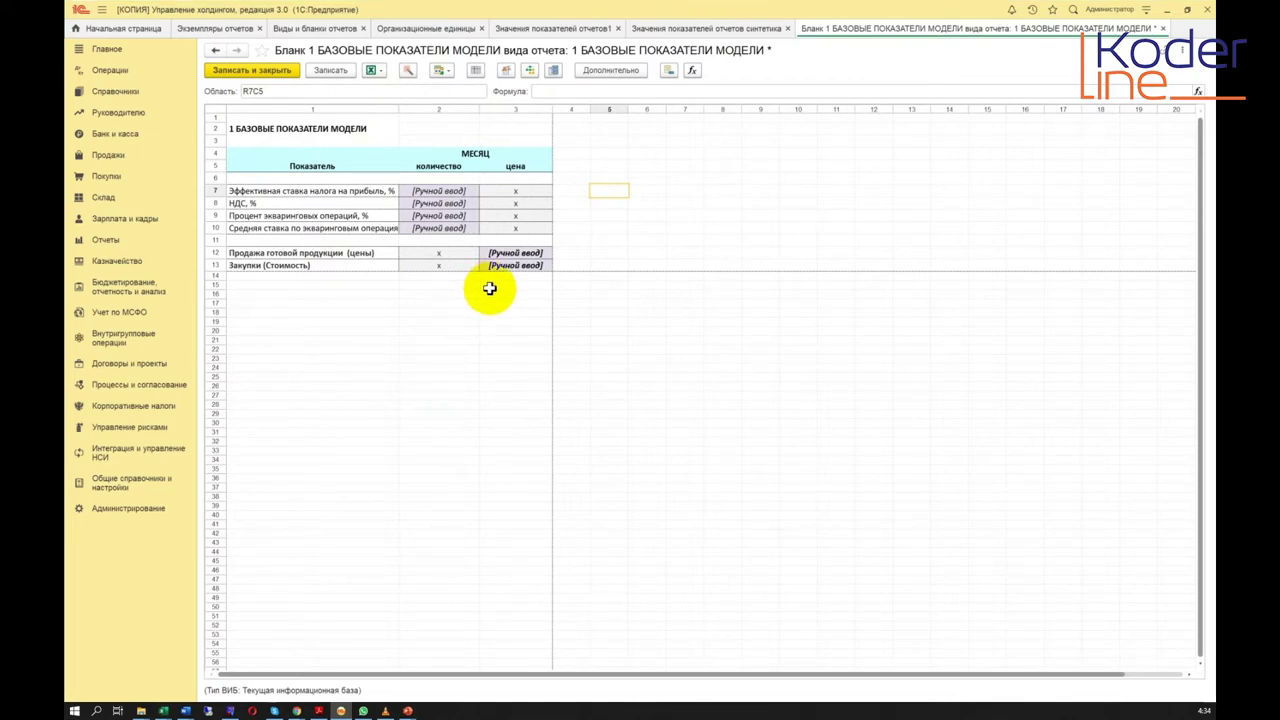
Step: Review the regular, "сводная таблица" and "многопериодный" forms of "1 БАЗОВЫЕ ПОКАЗАТЕЛИ МОДЕЛИ" in the list of report types and forms
{"action": "left_click", "coordinate": [337, 28]}
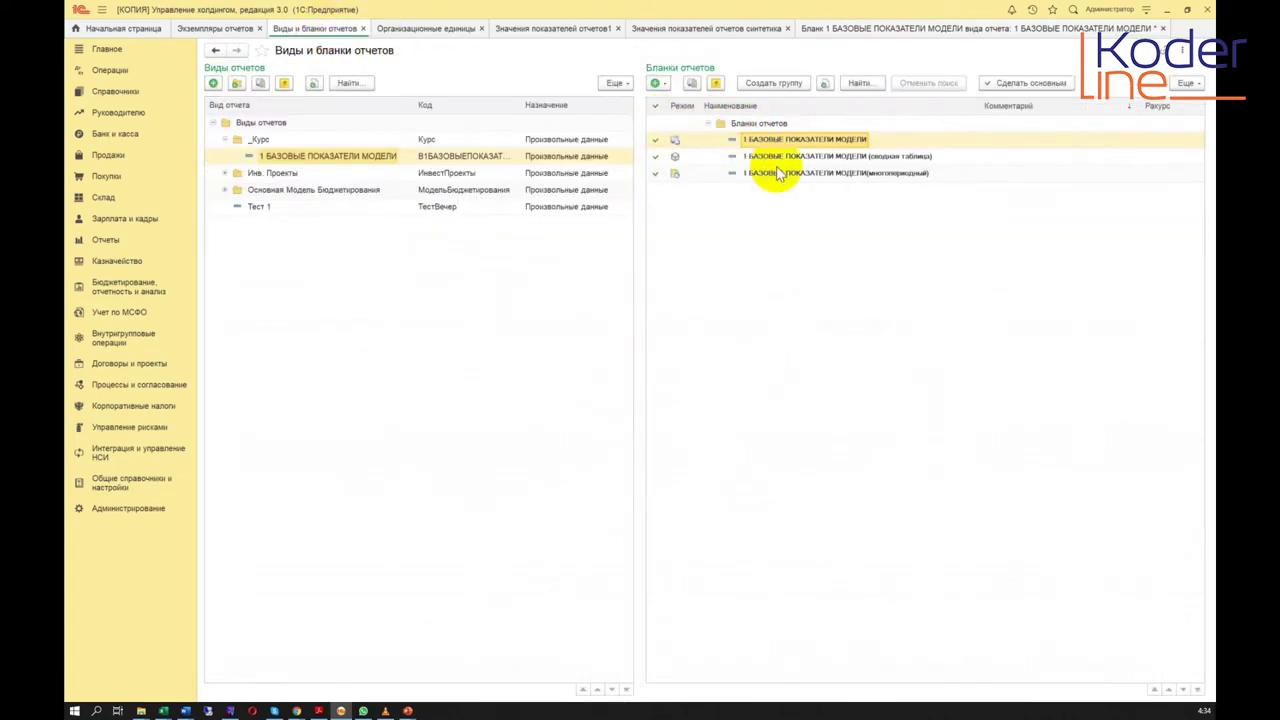
{"action": "left_click", "coordinate": [814, 173]}
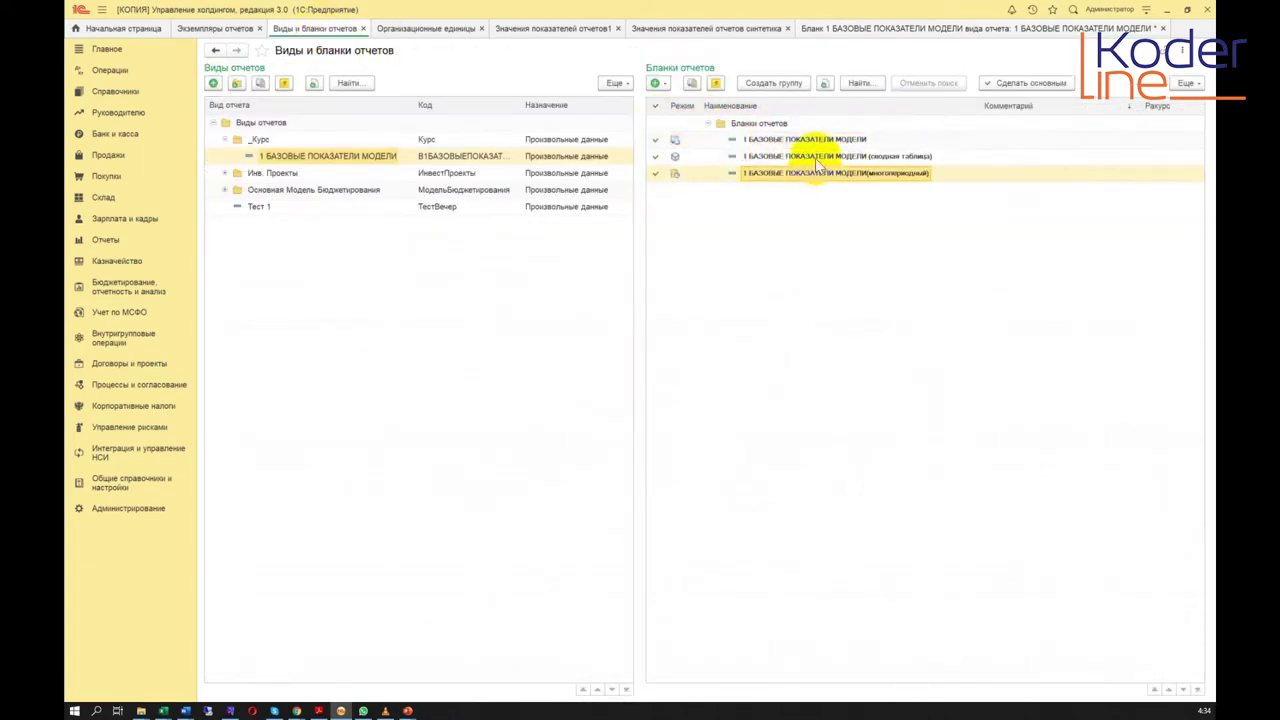
{"action": "left_click", "coordinate": [819, 156]}
{"action": "key", "text": "Up"}
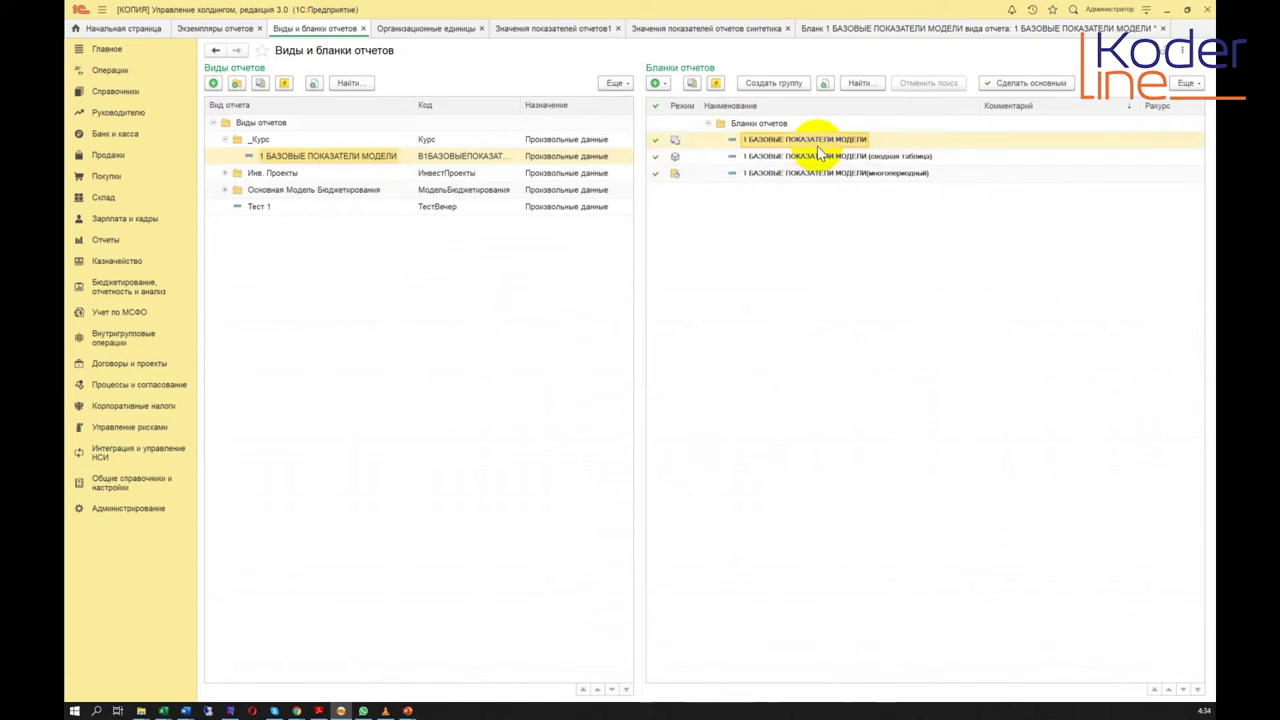
{"action": "left_click", "coordinate": [816, 175]}
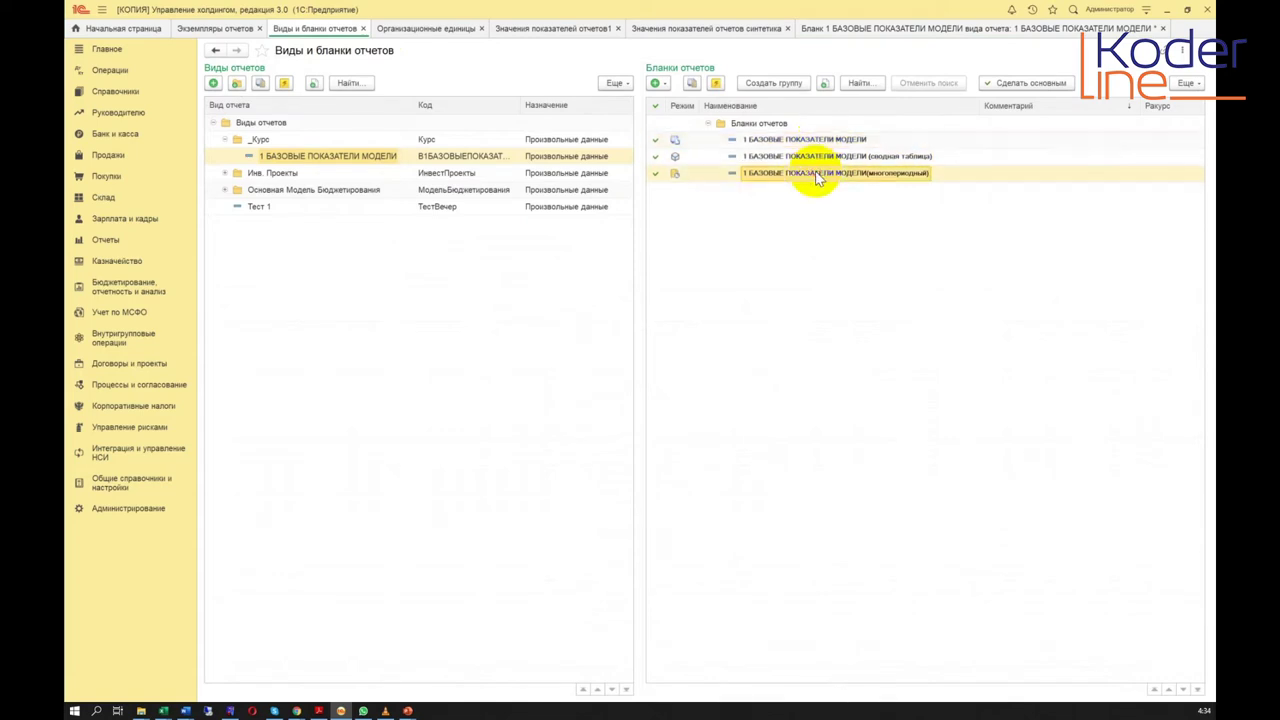
{"action": "left_click", "coordinate": [814, 176]}
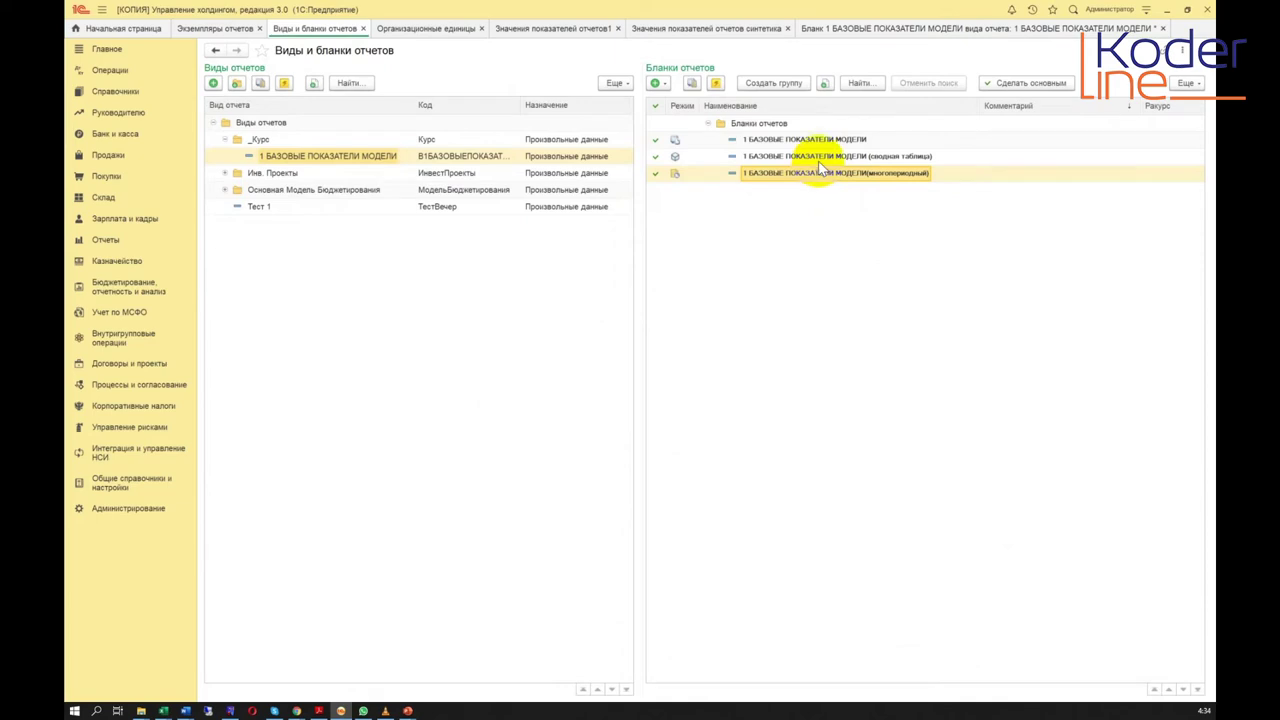
{"action": "left_click", "coordinate": [815, 142]}
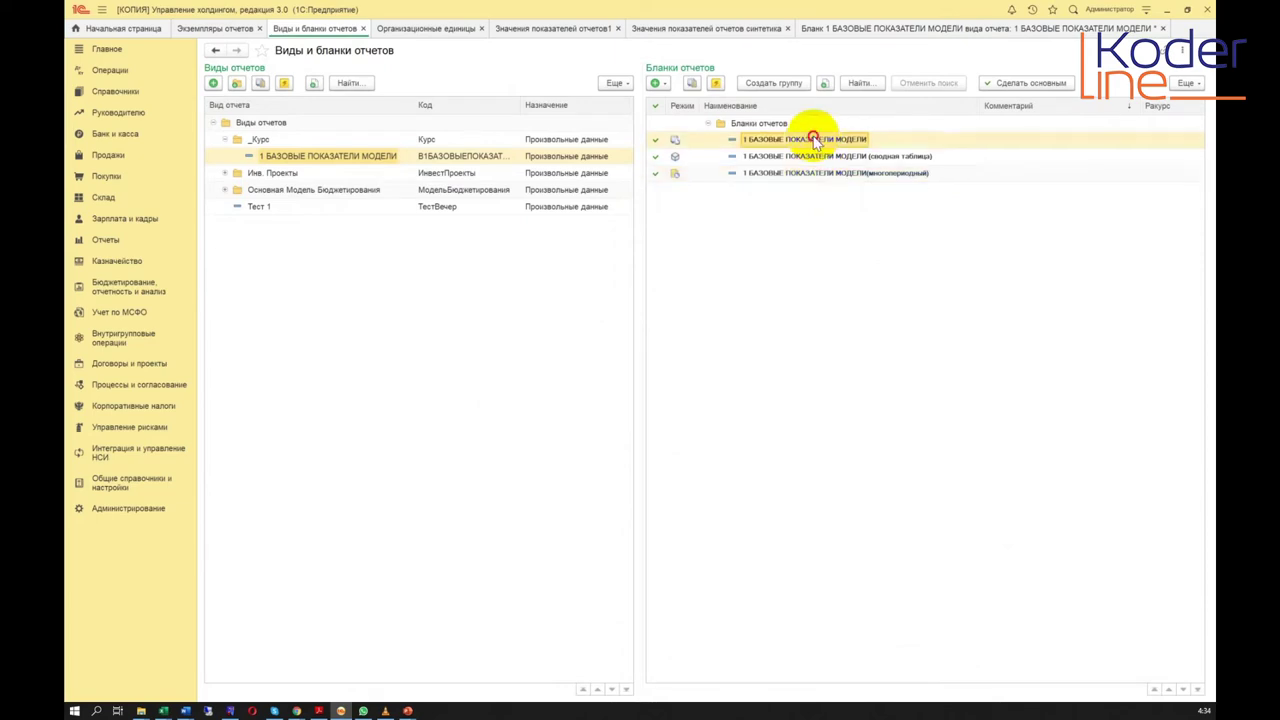
{"action": "left_click", "coordinate": [818, 175]}
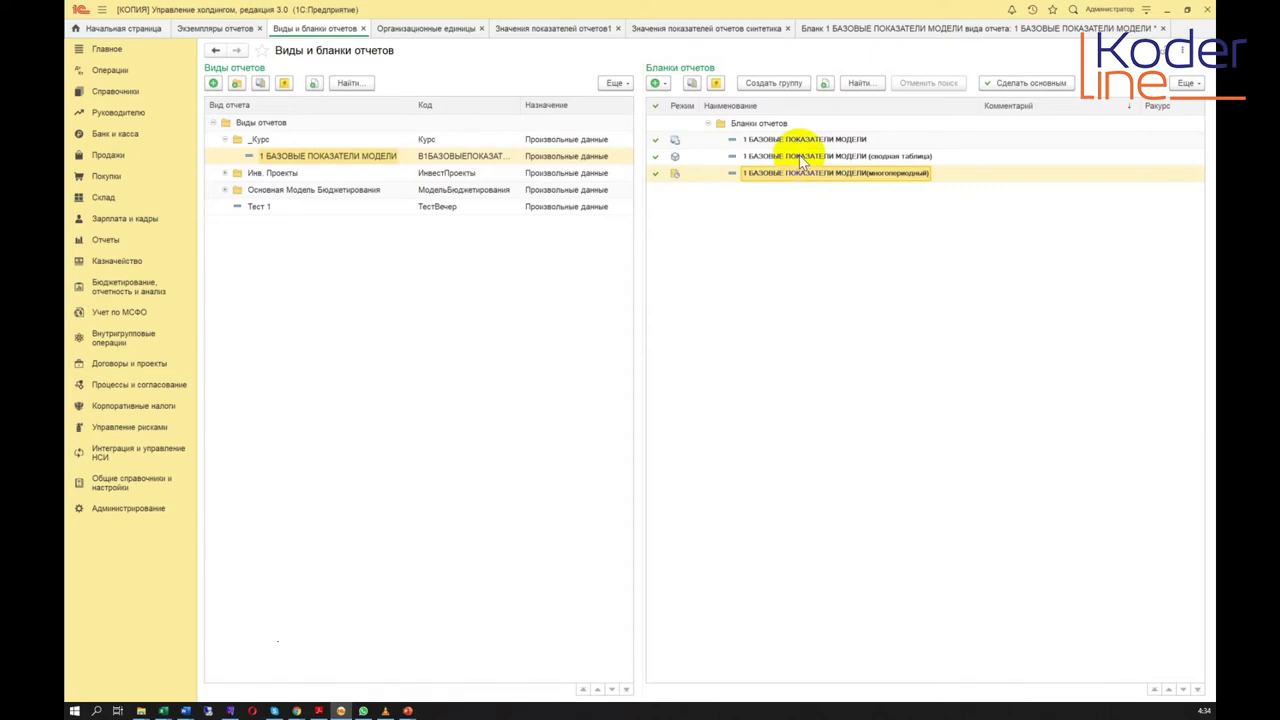
{"action": "left_click", "coordinate": [872, 160]}
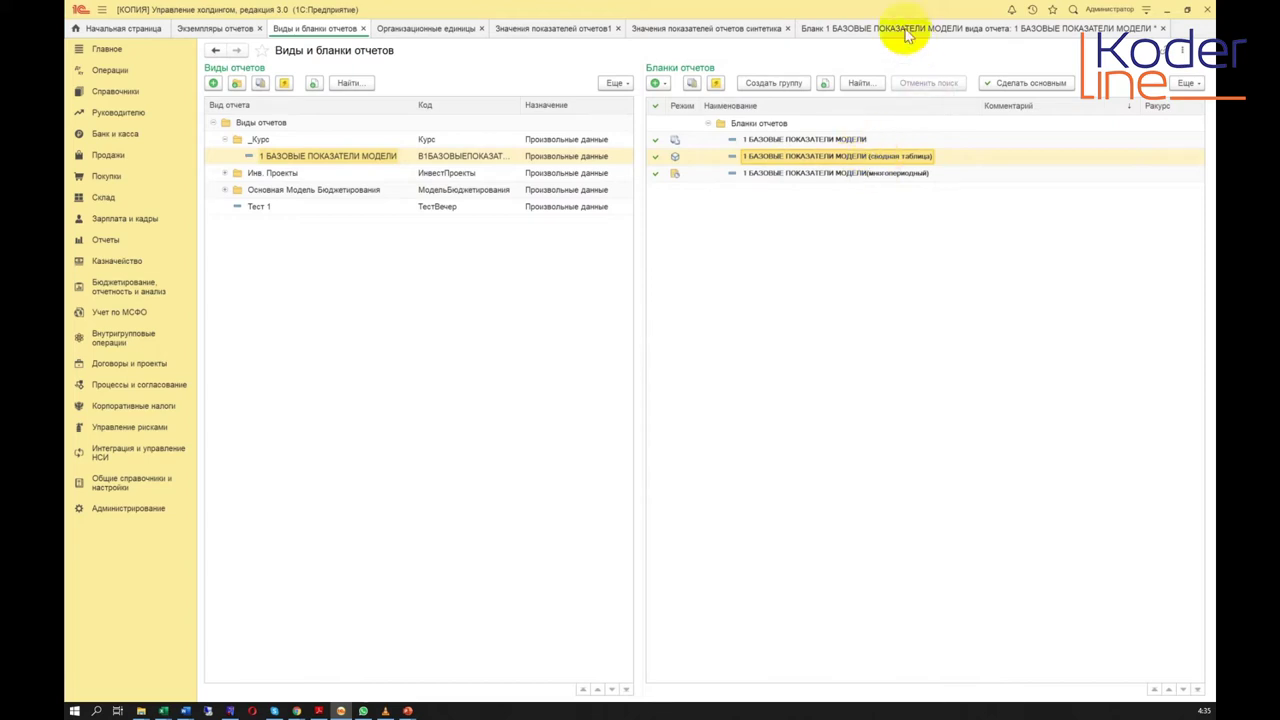
{"action": "left_click", "coordinate": [833, 143]}
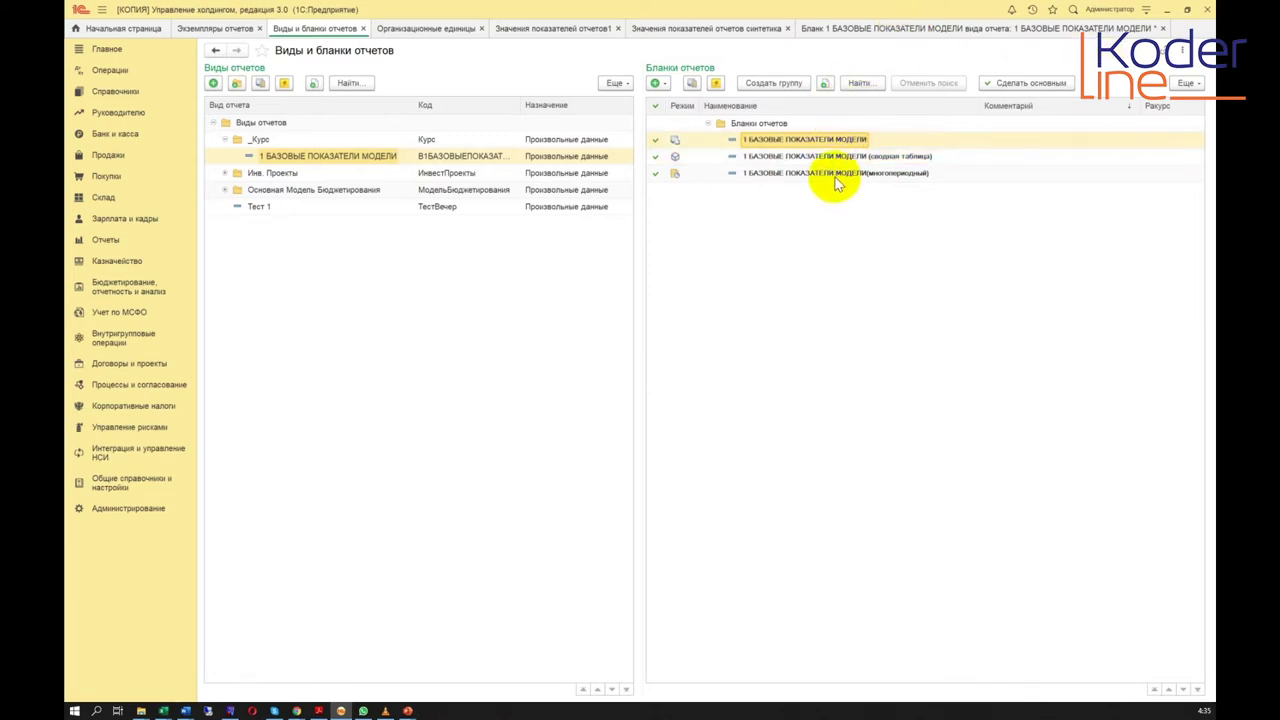
{"action": "left_click", "coordinate": [838, 175]}
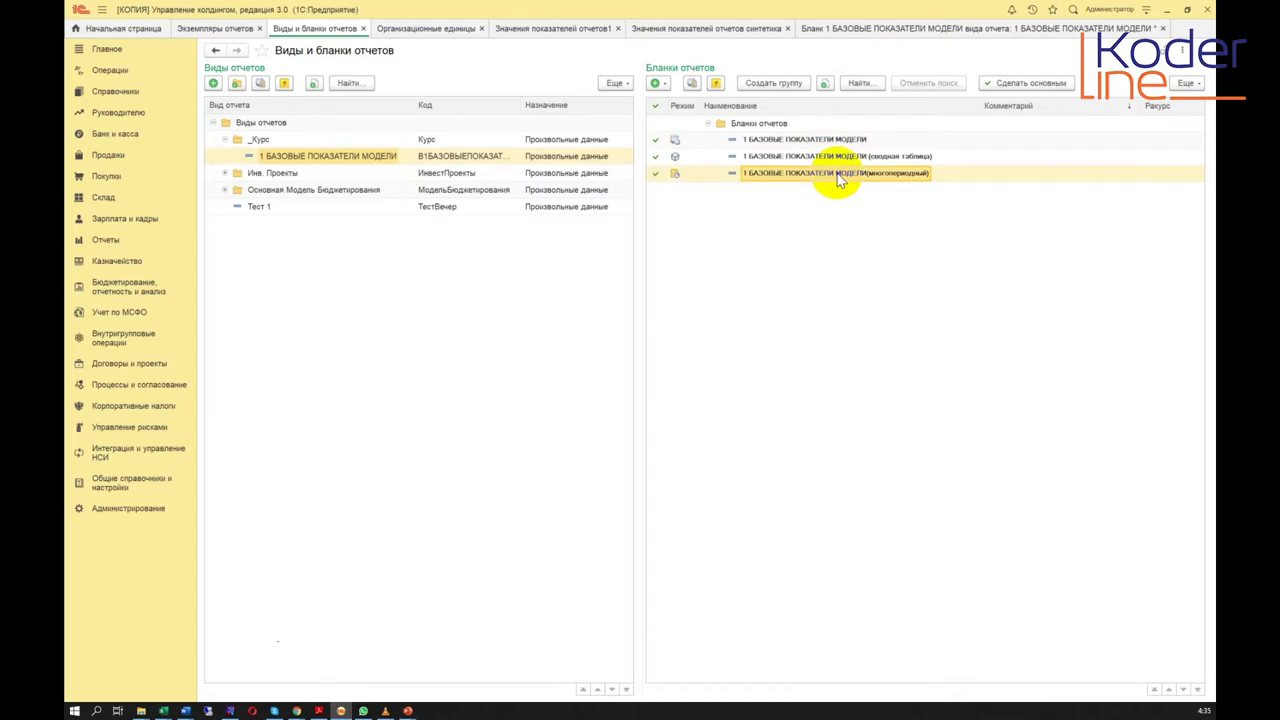
{"action": "left_click", "coordinate": [845, 142]}
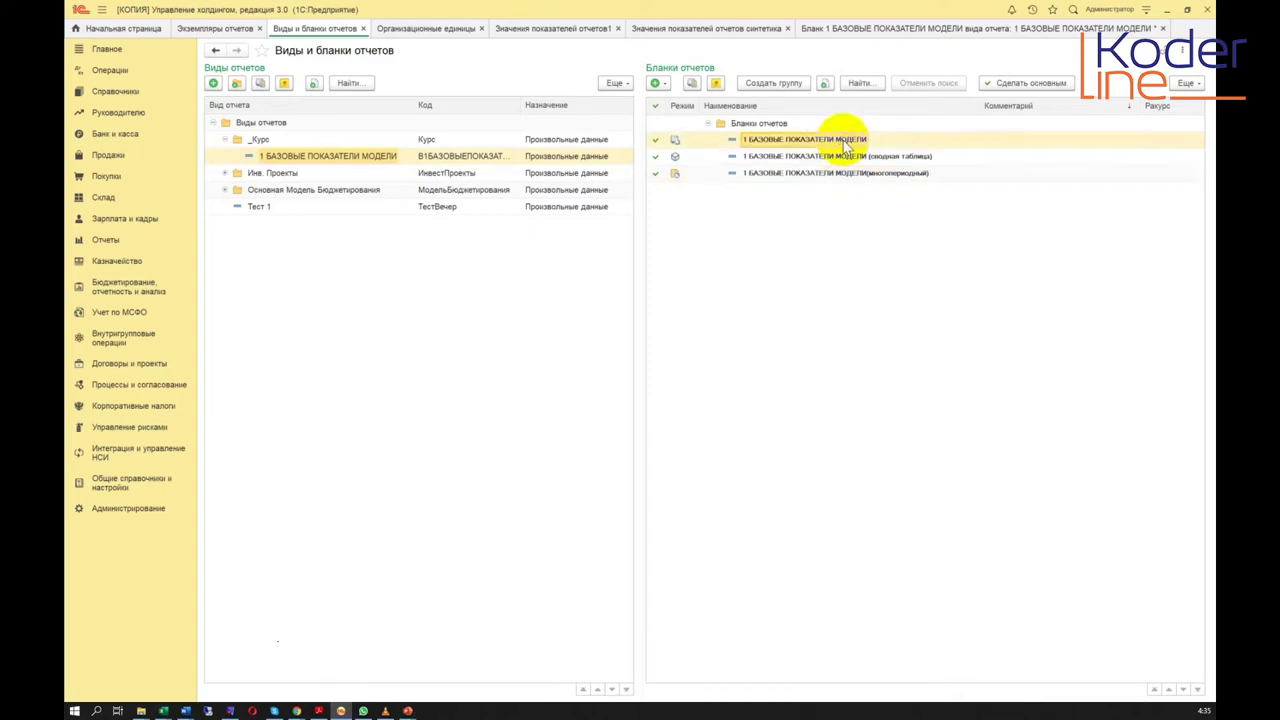
{"action": "left_click", "coordinate": [840, 175]}
{"action": "left_click", "coordinate": [848, 145]}
{"action": "left_click", "coordinate": [849, 174]}
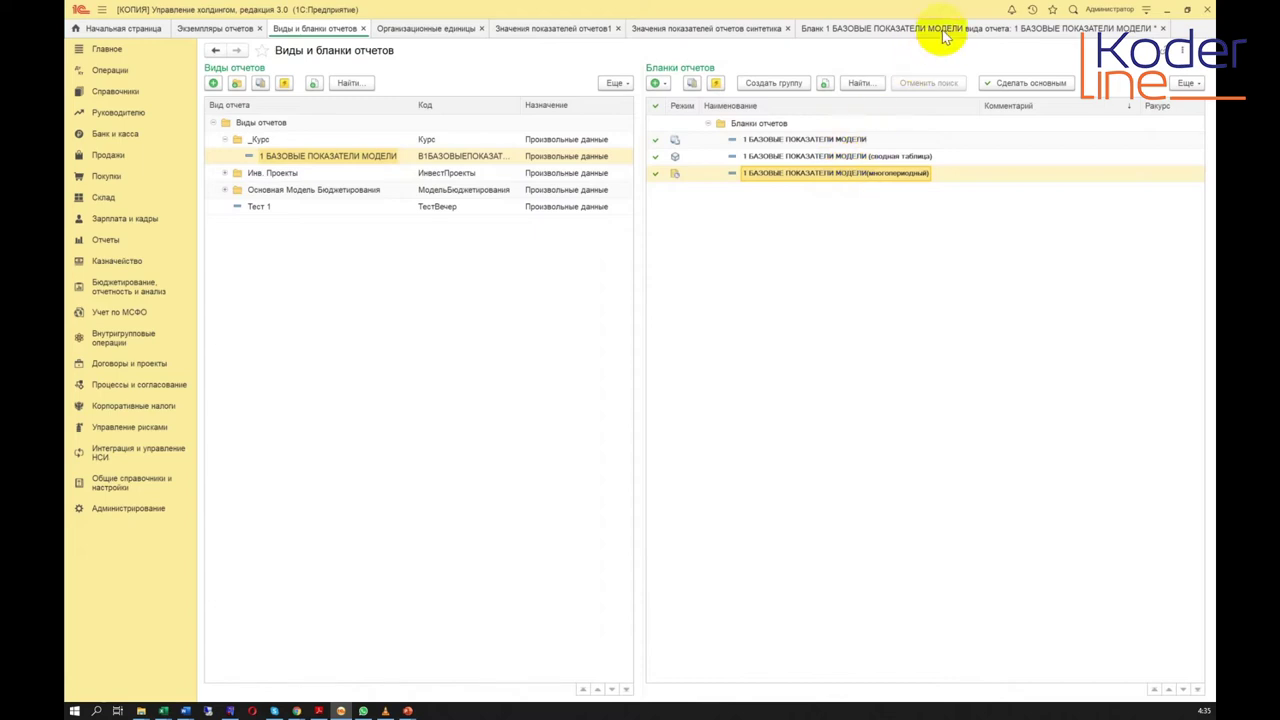
{"action": "left_click", "coordinate": [868, 158]}
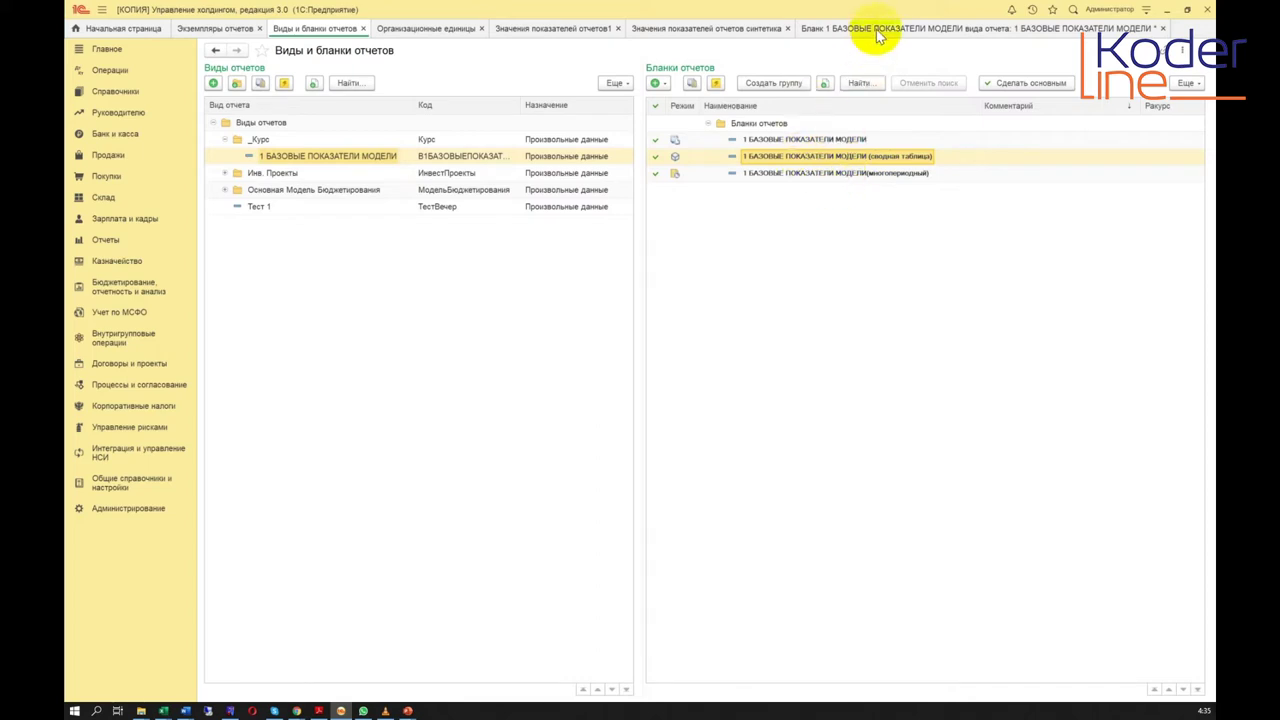
{"action": "left_click", "coordinate": [850, 140]}
{"action": "left_click", "coordinate": [856, 178]}
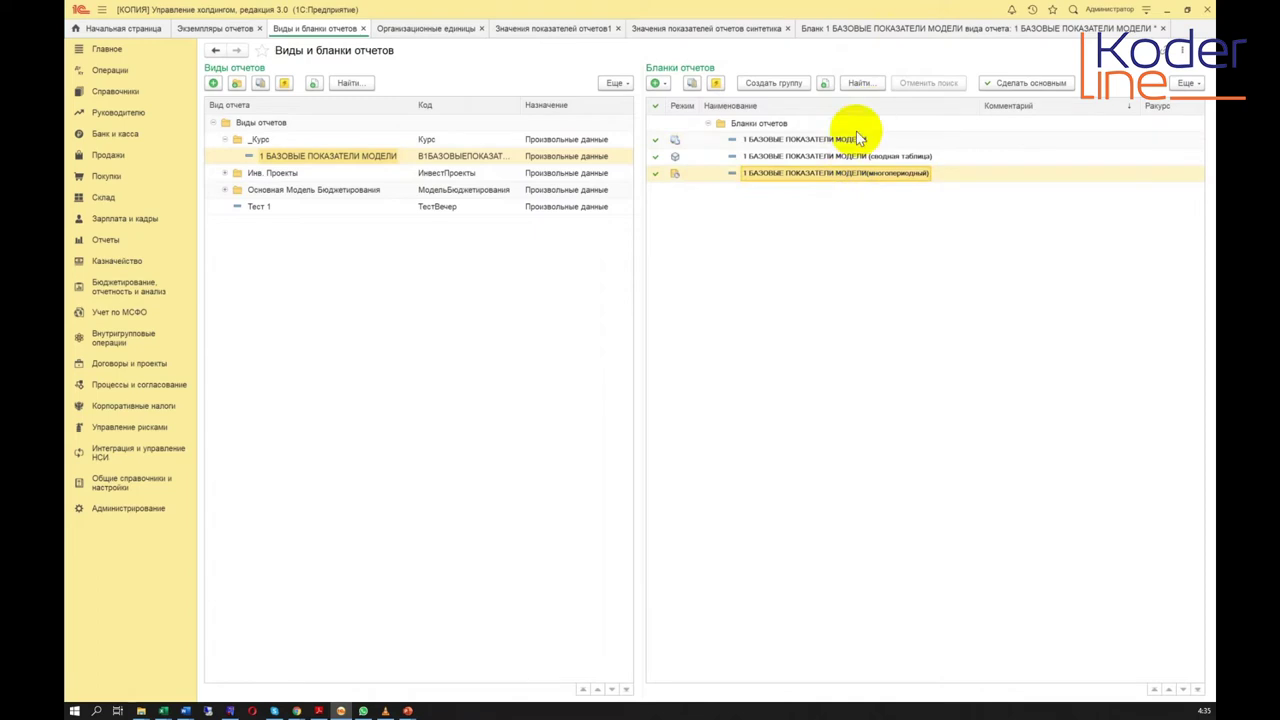
{"action": "left_click", "coordinate": [854, 138]}
{"action": "left_click", "coordinate": [862, 175]}
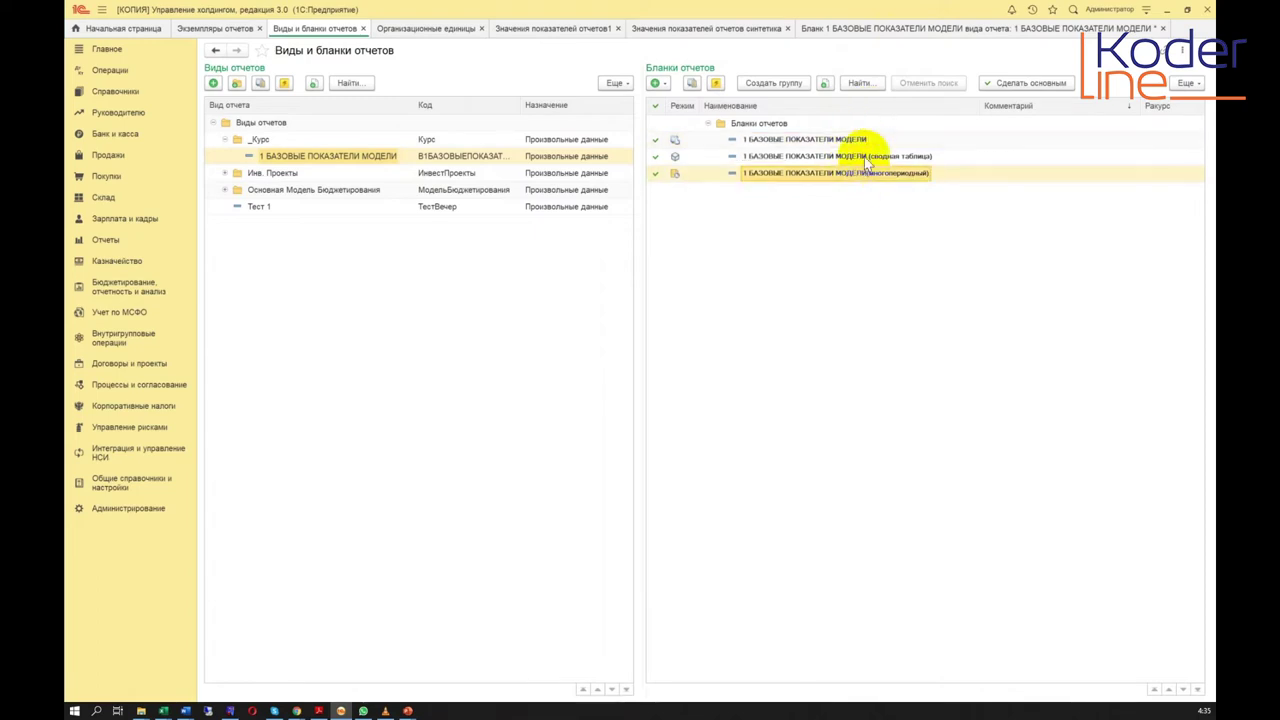
{"action": "left_click", "coordinate": [856, 138]}
{"action": "left_click", "coordinate": [869, 177]}
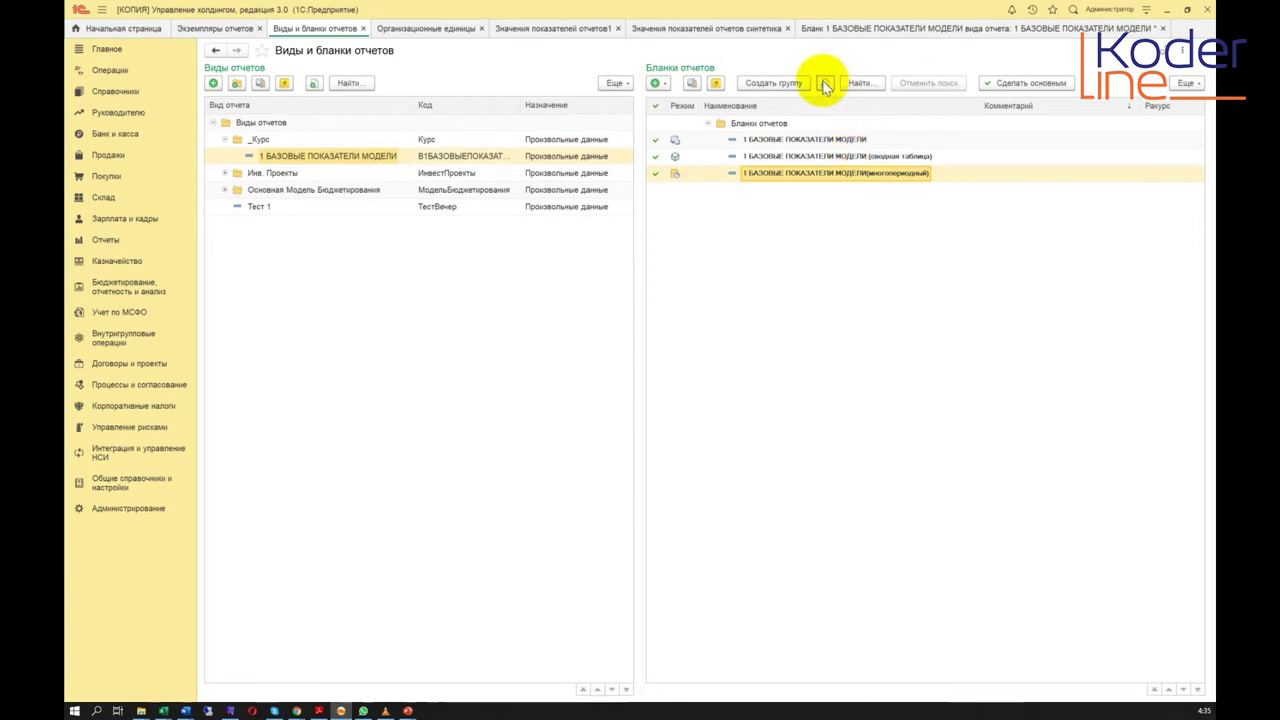
Step: Return to the form being edited, widen column 1 to fit the longest indicator name, and reduce the height of empty row 11
{"action": "left_click", "coordinate": [955, 29]}
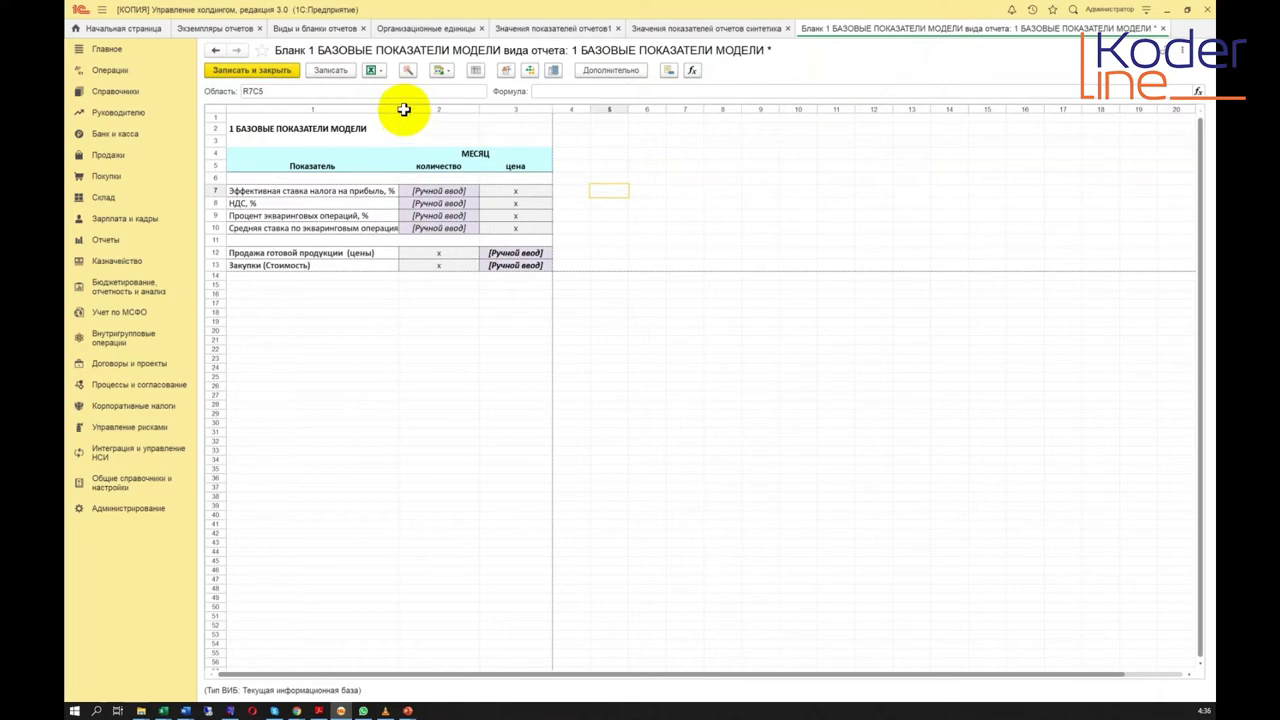
{"action": "left_click_drag", "start_coordinate": [403, 108], "coordinate": [411, 108]}
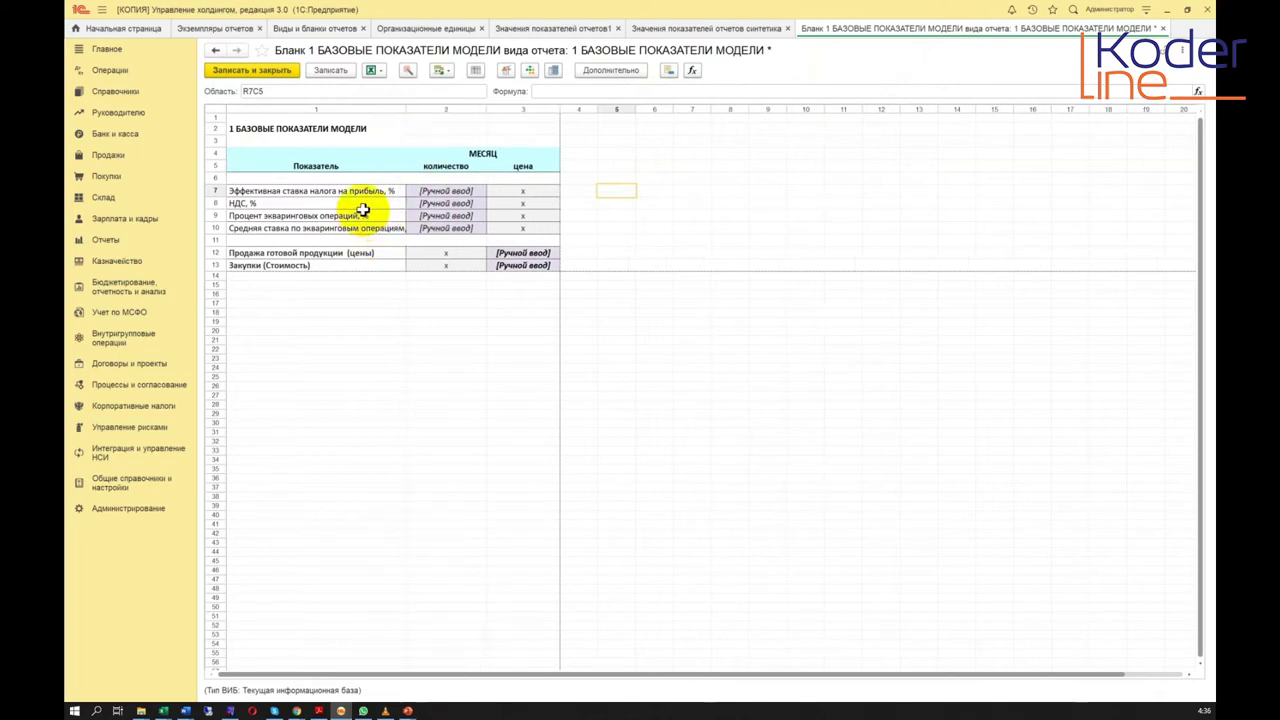
{"action": "left_click_drag", "start_coordinate": [299, 117], "coordinate": [506, 268]}
{"action": "left_click", "coordinate": [535, 330]}
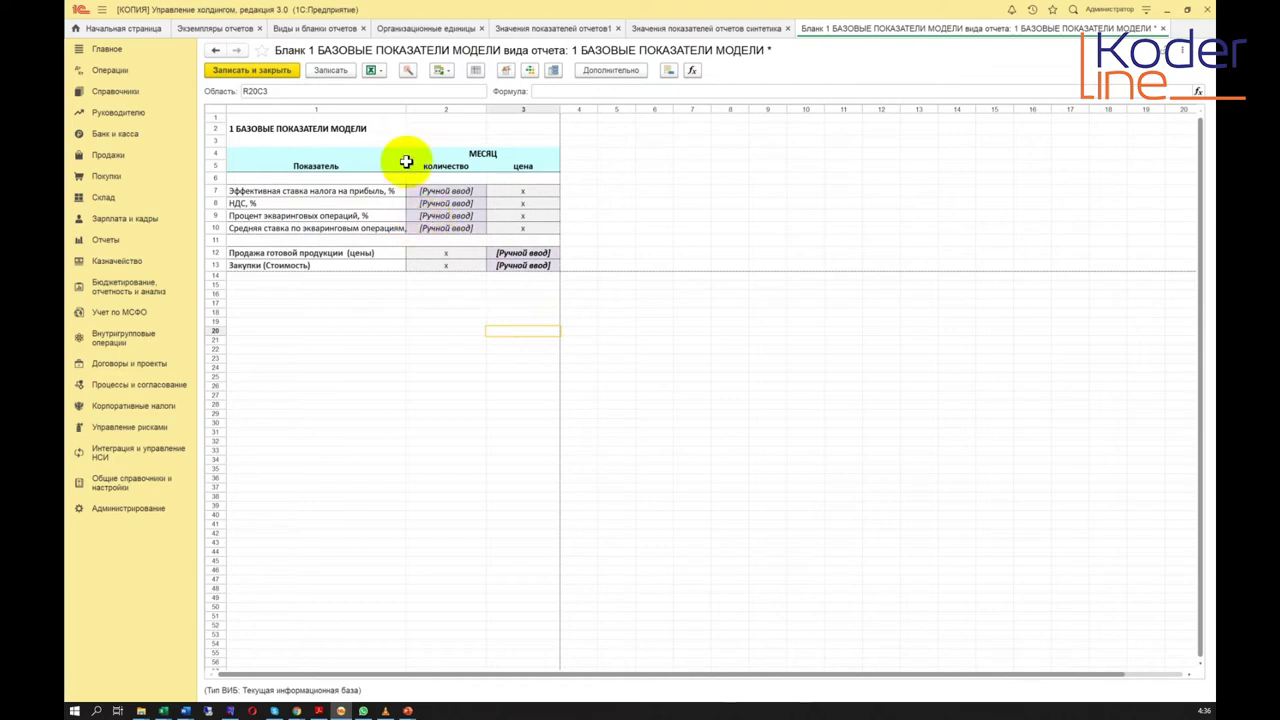
{"action": "left_click_drag", "start_coordinate": [406, 110], "coordinate": [416, 108]}
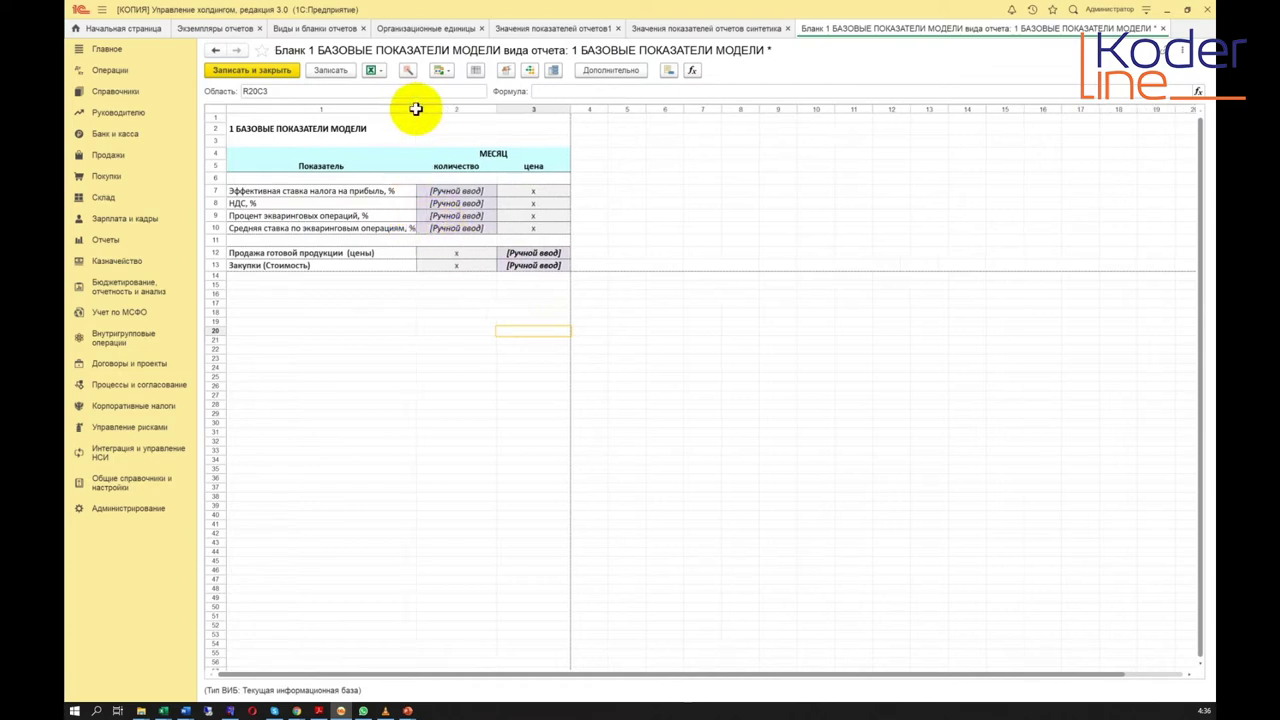
{"action": "left_click_drag", "start_coordinate": [217, 245], "coordinate": [216, 240]}
{"action": "left_click_drag", "start_coordinate": [415, 106], "coordinate": [424, 106]}
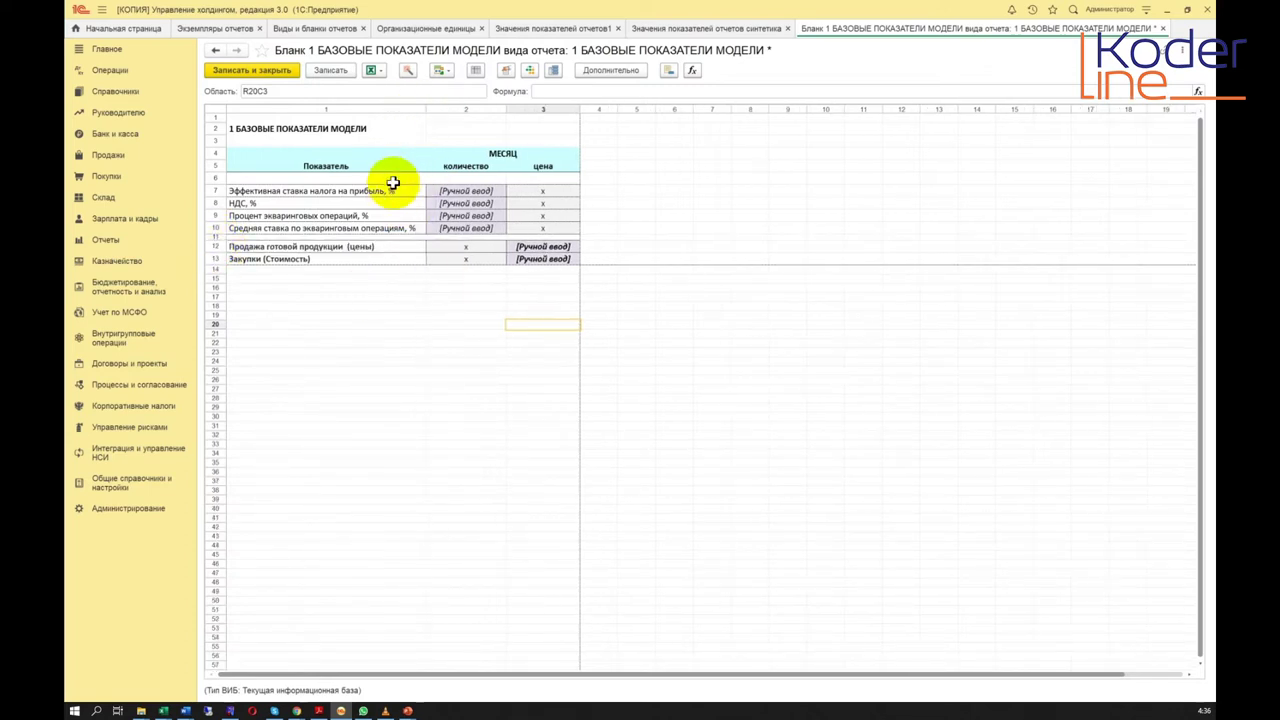
Step: Select the indicator names in column 1, rows 7–10 and 12–13, and start creating report rows from them
{"action": "left_click_drag", "start_coordinate": [392, 190], "coordinate": [388, 221]}
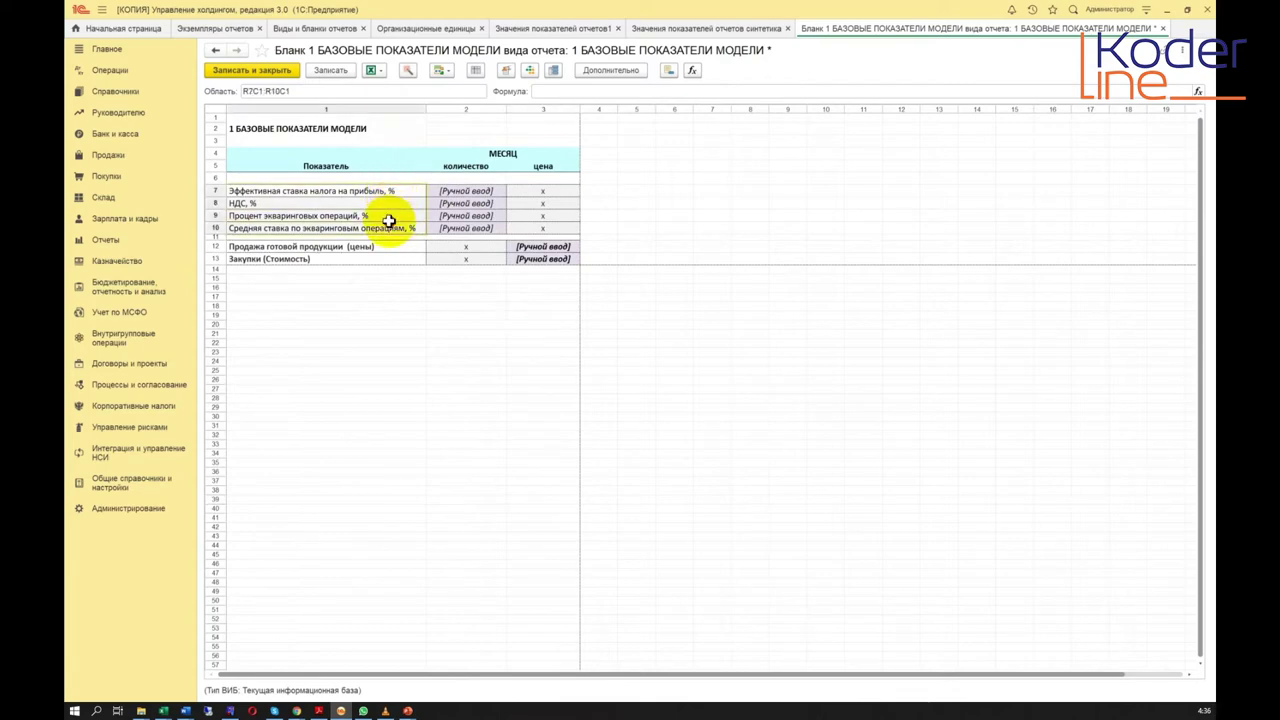
{"action": "left_click", "coordinate": [383, 248]}
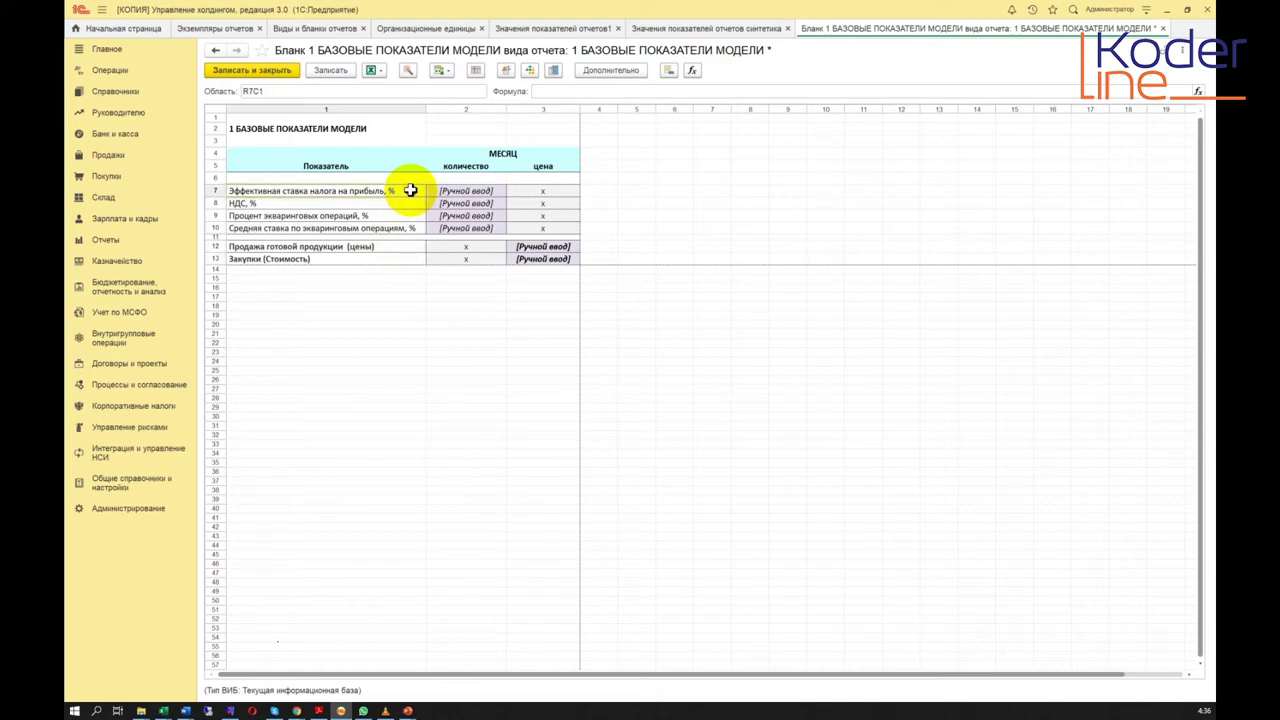
{"action": "left_click", "coordinate": [407, 190]}
{"action": "left_click_drag", "start_coordinate": [407, 190], "coordinate": [413, 227]}
{"action": "left_click", "coordinate": [412, 245]}
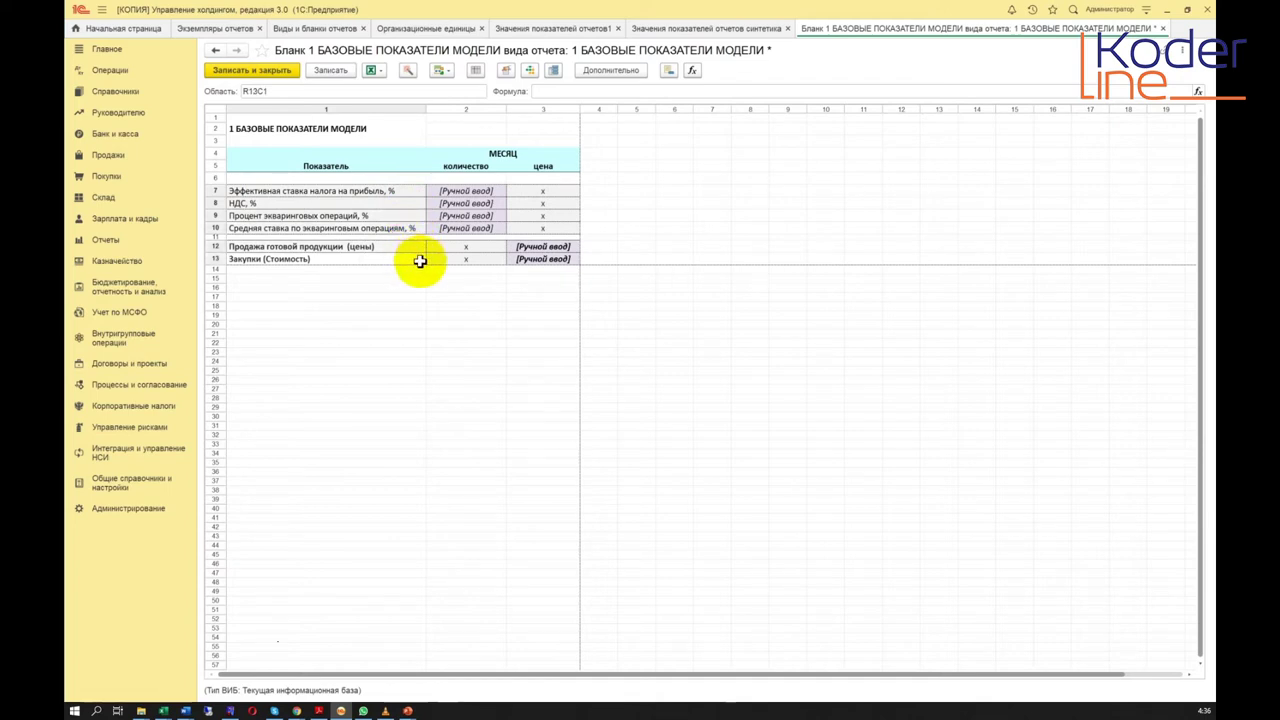
{"action": "left_click", "coordinate": [409, 73]}
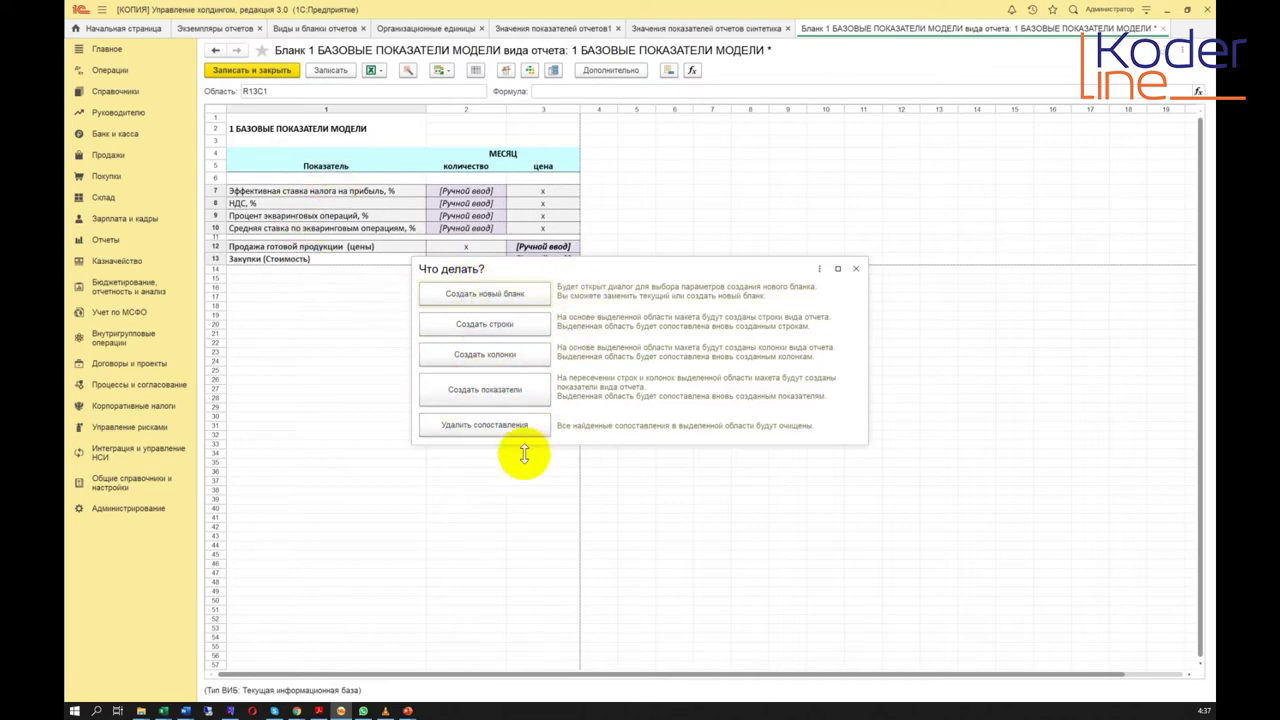
{"action": "left_click", "coordinate": [484, 325]}
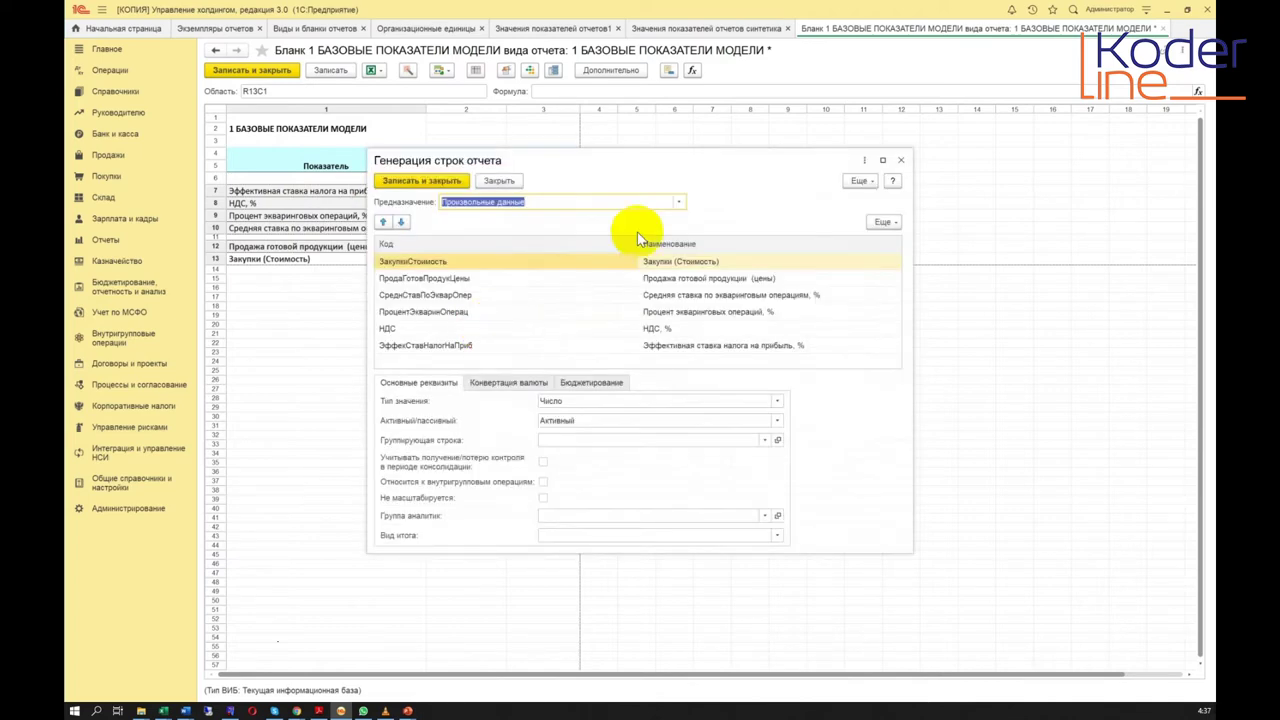
Step: Enlarge the row generation dialog, move it clear of the indicator names, and choose "Произвольные данные" as the rows' purpose
{"action": "left_click_drag", "start_coordinate": [682, 161], "coordinate": [692, 107]}
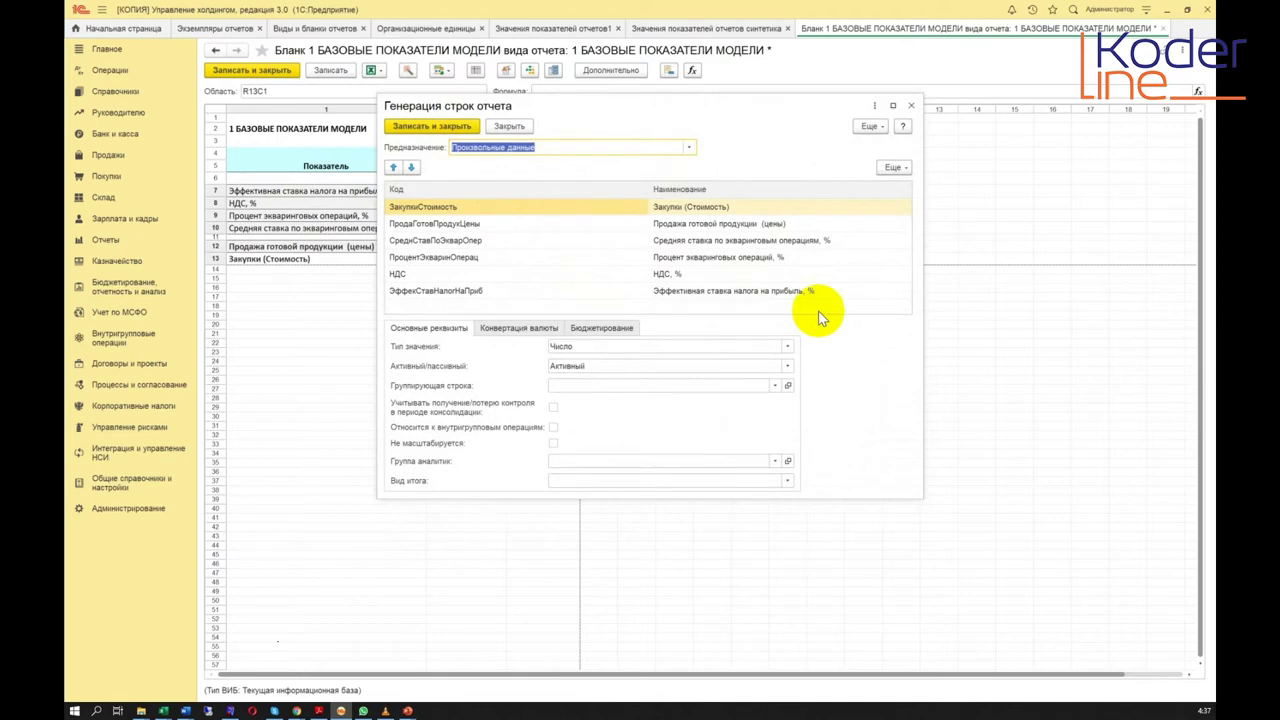
{"action": "left_click_drag", "start_coordinate": [925, 500], "coordinate": [951, 520]}
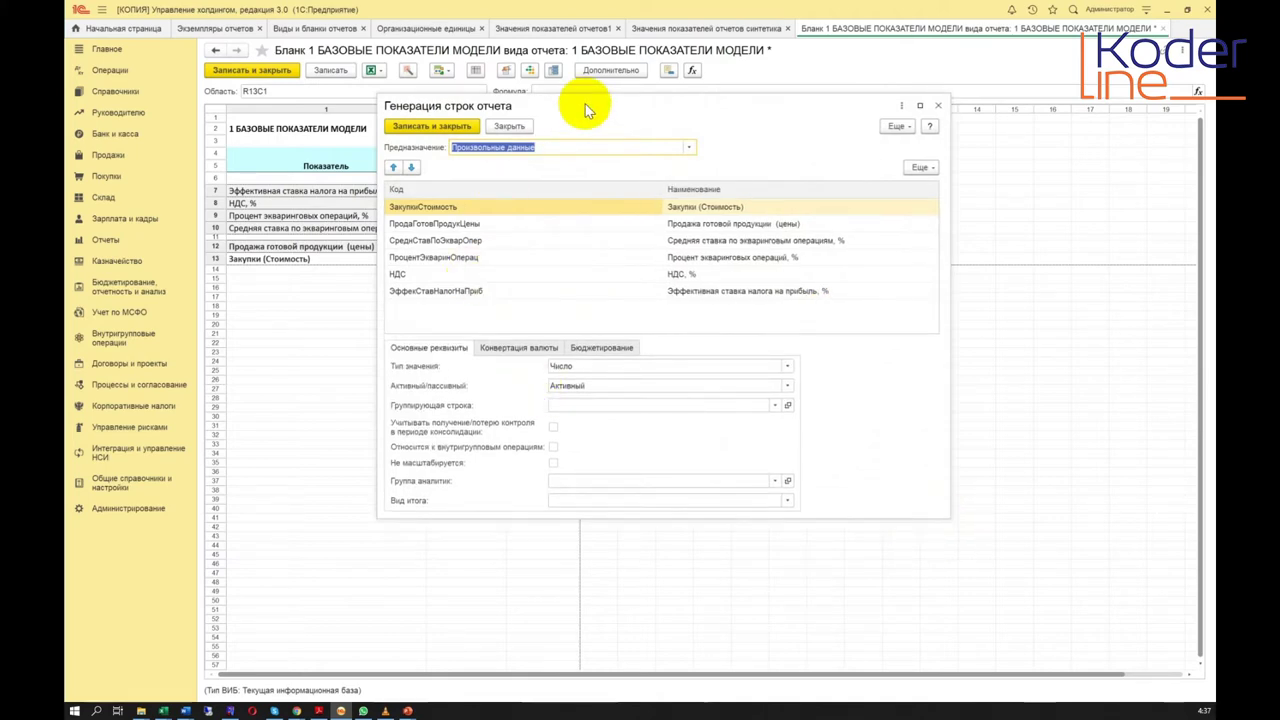
{"action": "left_click_drag", "start_coordinate": [591, 106], "coordinate": [743, 133]}
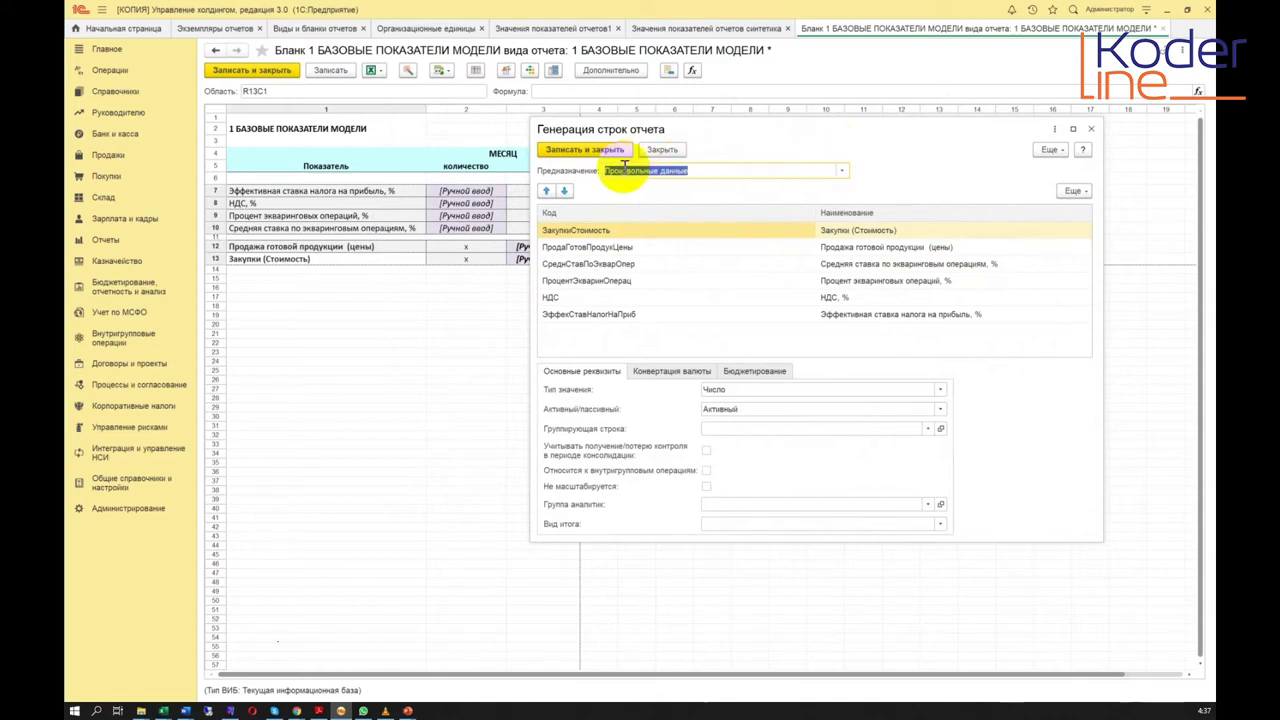
{"action": "left_click", "coordinate": [842, 172]}
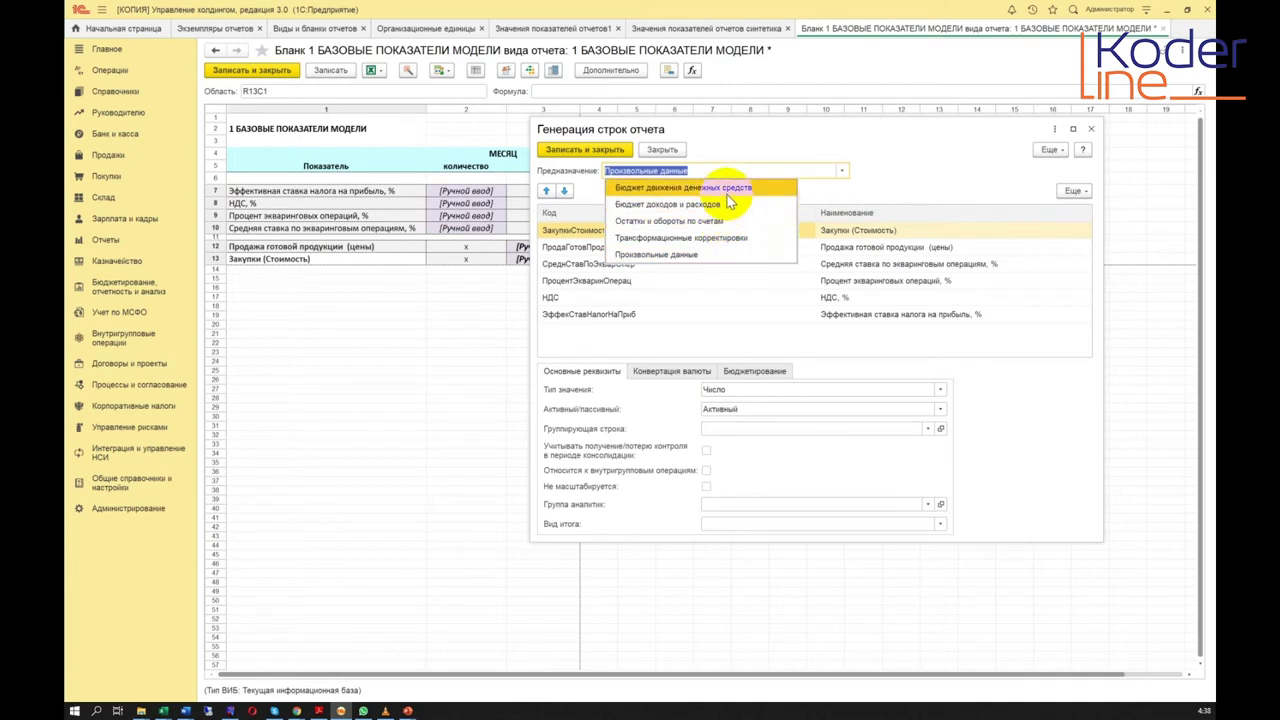
{"action": "left_click", "coordinate": [718, 257]}
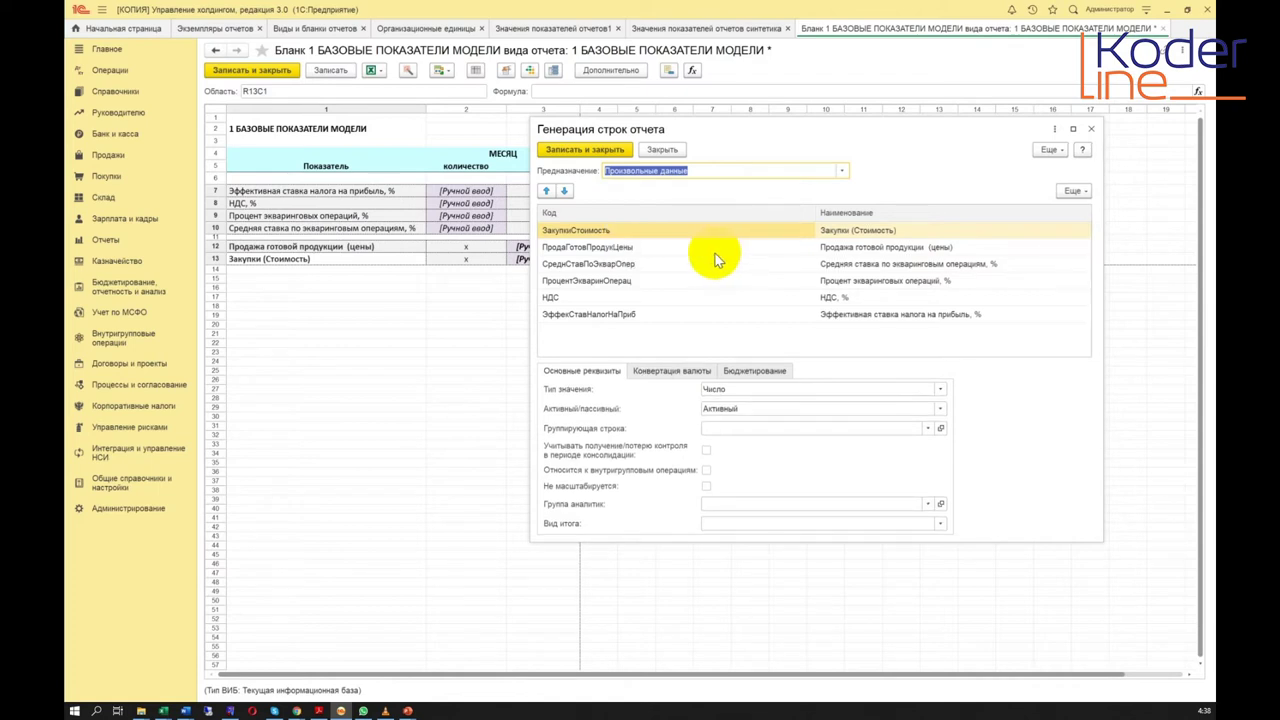
Step: Move the row "Эффективная ставка налога на прибыль, %" to the first place in the list of rows being generated
{"action": "left_click", "coordinate": [632, 250]}
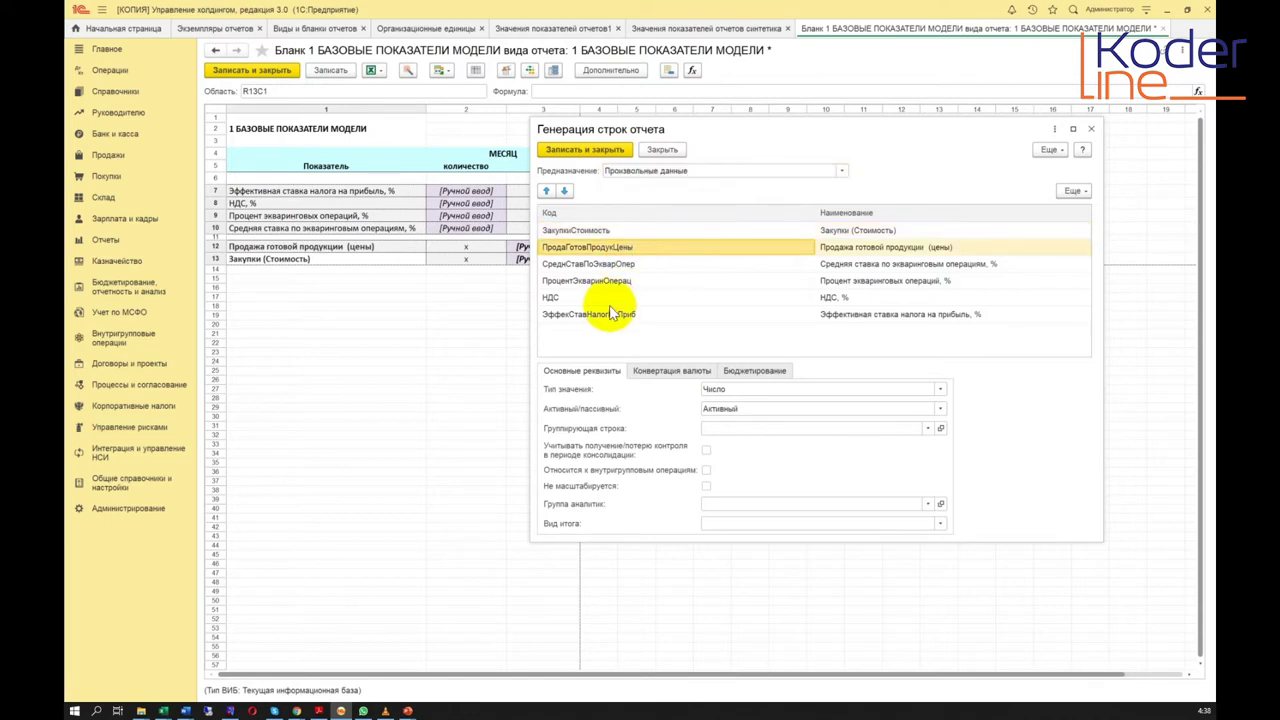
{"action": "left_click", "coordinate": [605, 297]}
{"action": "left_click", "coordinate": [612, 233]}
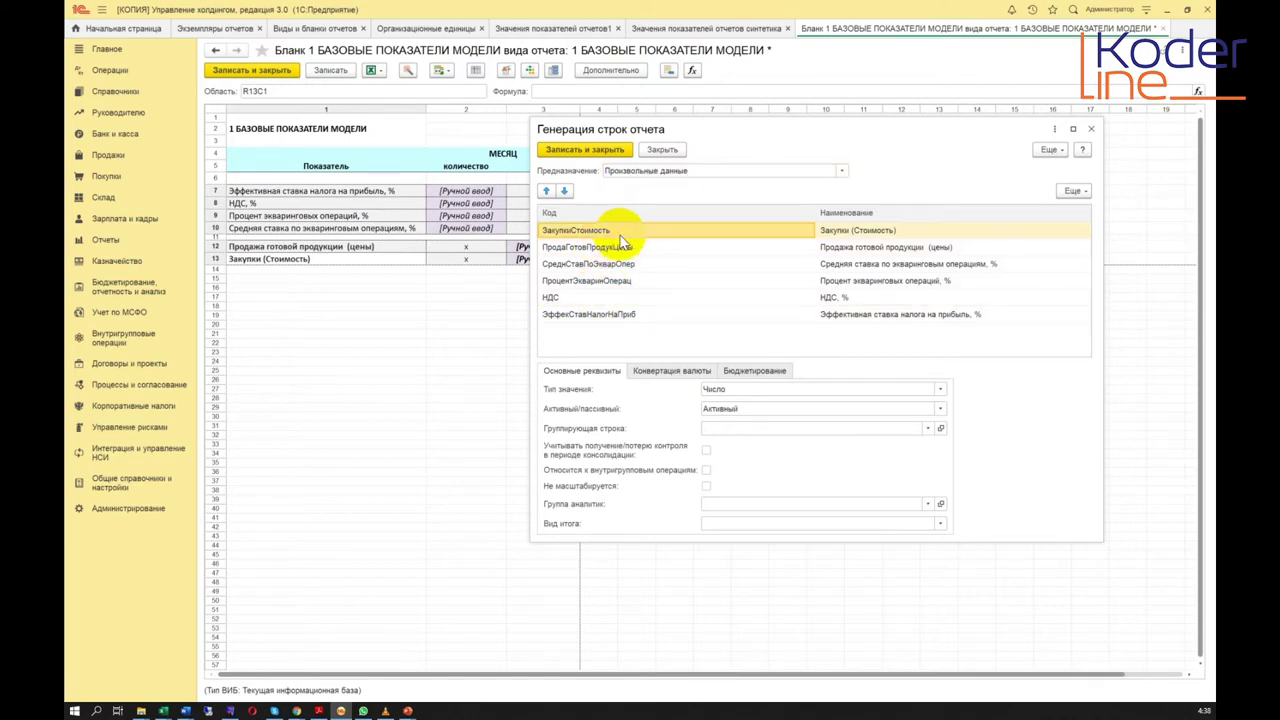
{"action": "left_click", "coordinate": [605, 297]}
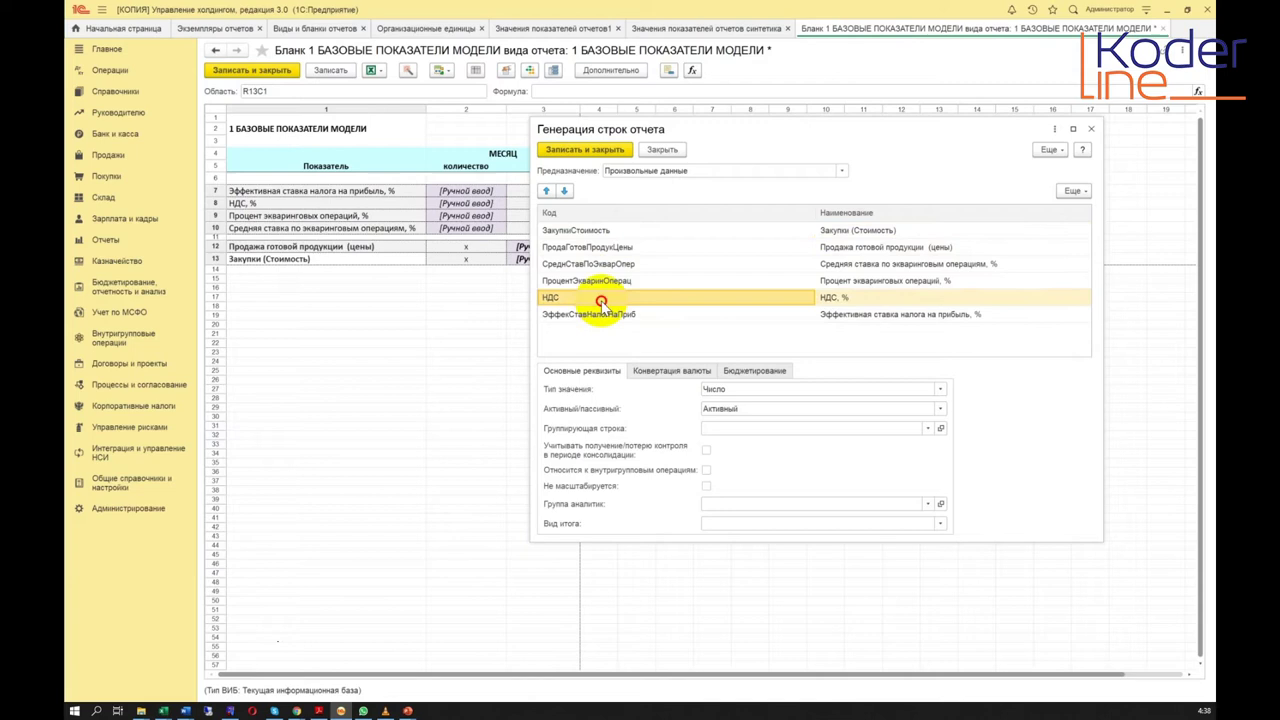
{"action": "left_click", "coordinate": [605, 314]}
{"action": "left_click", "coordinate": [546, 190]}
{"action": "left_click", "coordinate": [546, 190]}
{"action": "left_click", "coordinate": [546, 190]}
{"action": "left_click", "coordinate": [546, 190]}
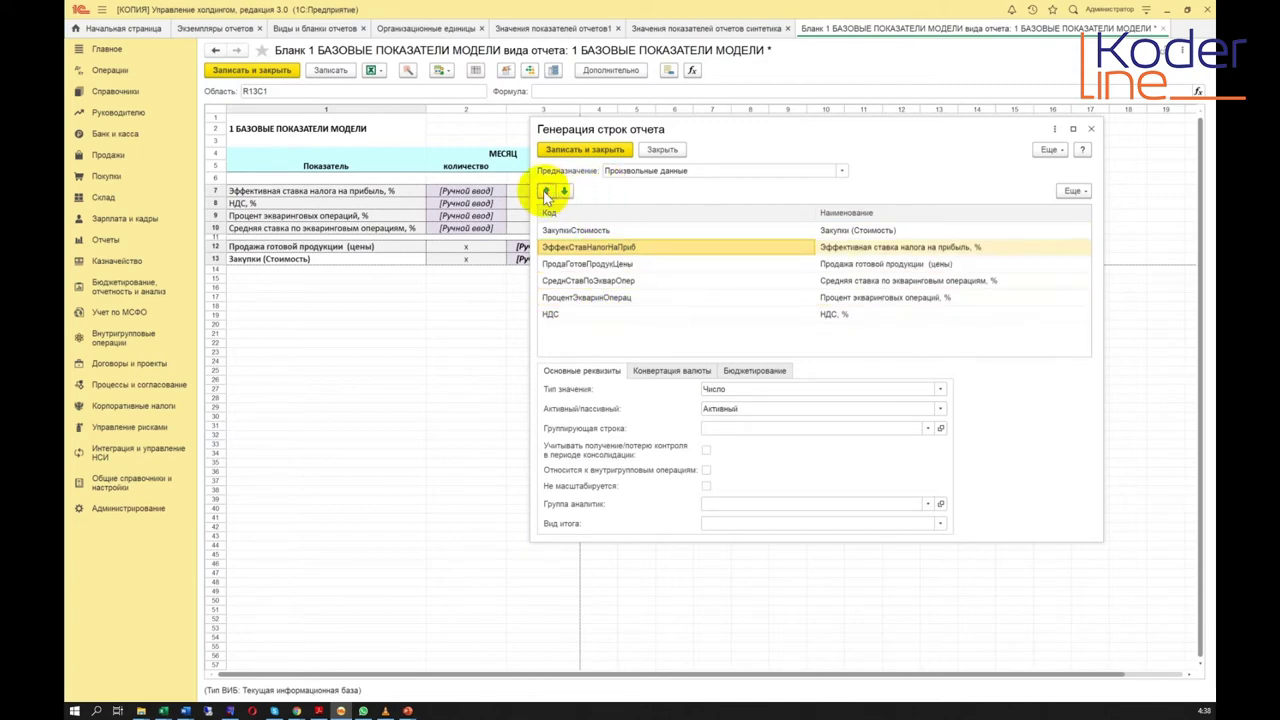
{"action": "left_click", "coordinate": [546, 190]}
Step: Place the row "НДС, %" second and "Процент эквариноговых операций, %" third, matching the order of indicators in the form
{"action": "left_click", "coordinate": [586, 316]}
{"action": "left_click", "coordinate": [546, 190]}
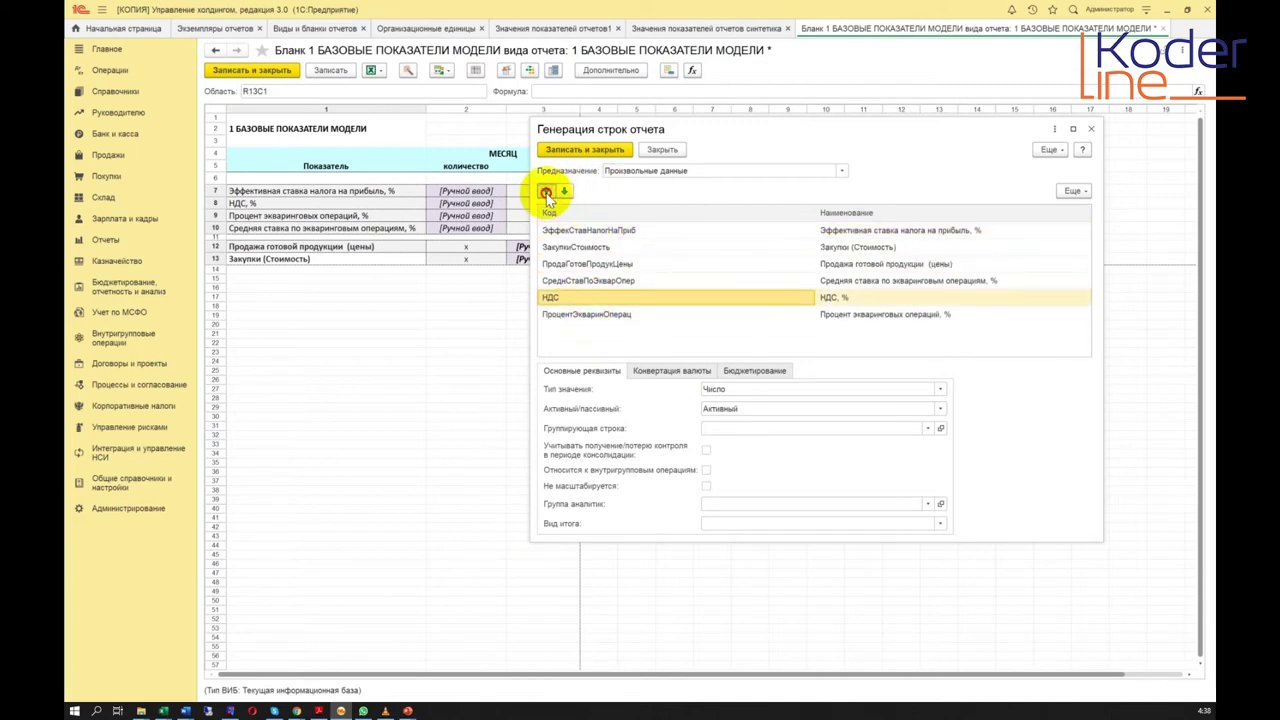
{"action": "left_click", "coordinate": [546, 190]}
{"action": "left_click", "coordinate": [546, 190]}
{"action": "left_click", "coordinate": [546, 190]}
{"action": "left_click", "coordinate": [586, 316]}
{"action": "left_click", "coordinate": [546, 190]}
{"action": "left_click", "coordinate": [546, 190]}
{"action": "left_click", "coordinate": [546, 190]}
Step: Move the row "Средняя ставка по экваринговым операциям, %" to fourth place and "Продажа готовой продукции (цены)" above "Закупки (Стоимость)"
{"action": "left_click", "coordinate": [586, 314]}
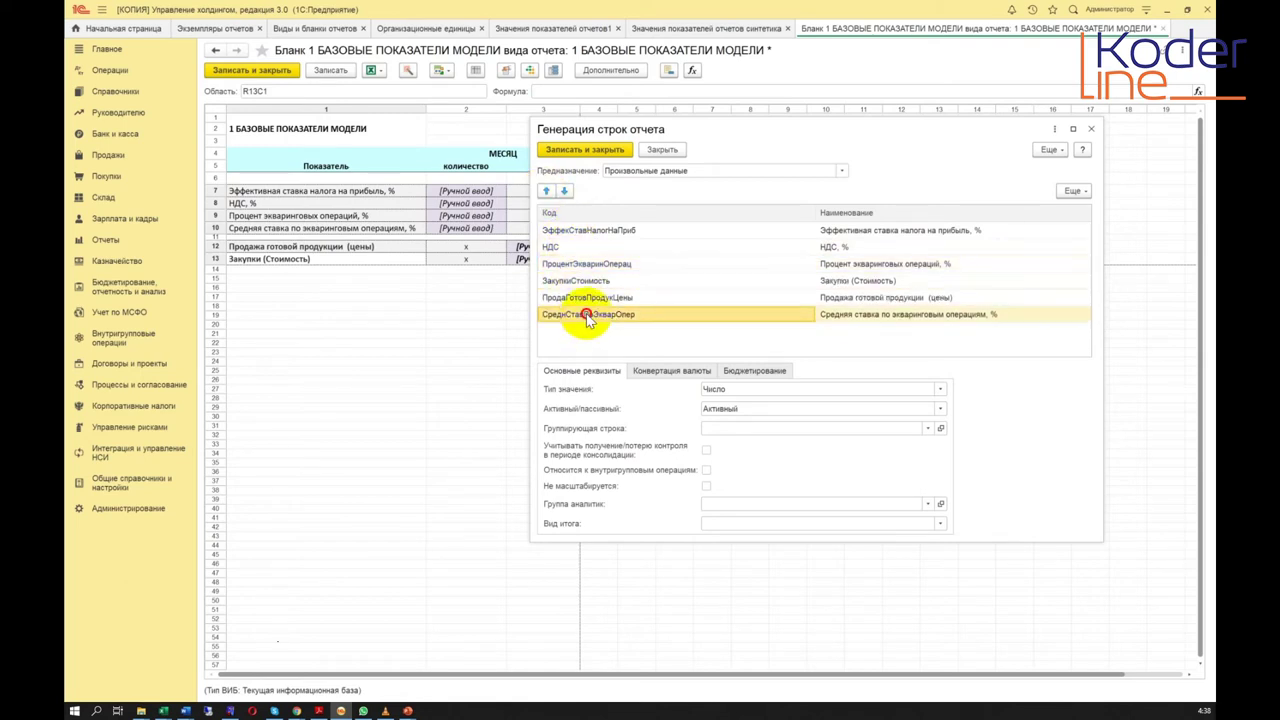
{"action": "left_click", "coordinate": [546, 190]}
{"action": "left_click", "coordinate": [546, 190]}
{"action": "left_click", "coordinate": [546, 190]}
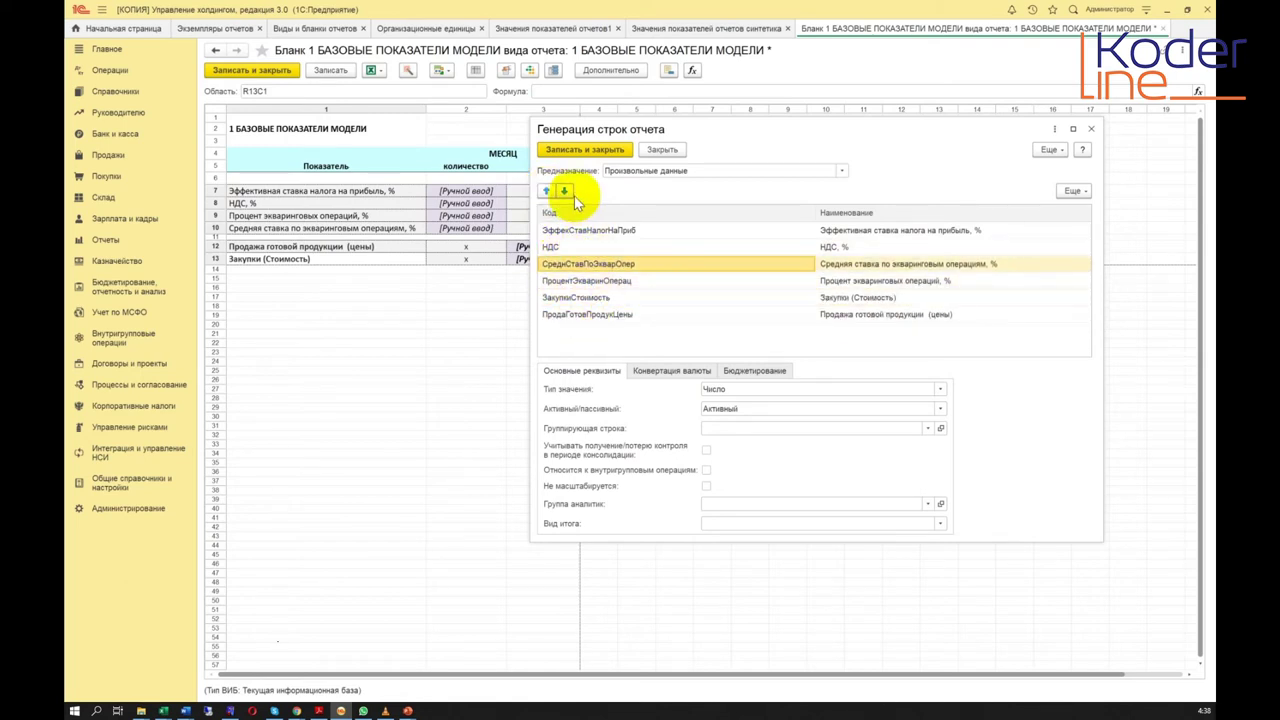
{"action": "left_click", "coordinate": [564, 190]}
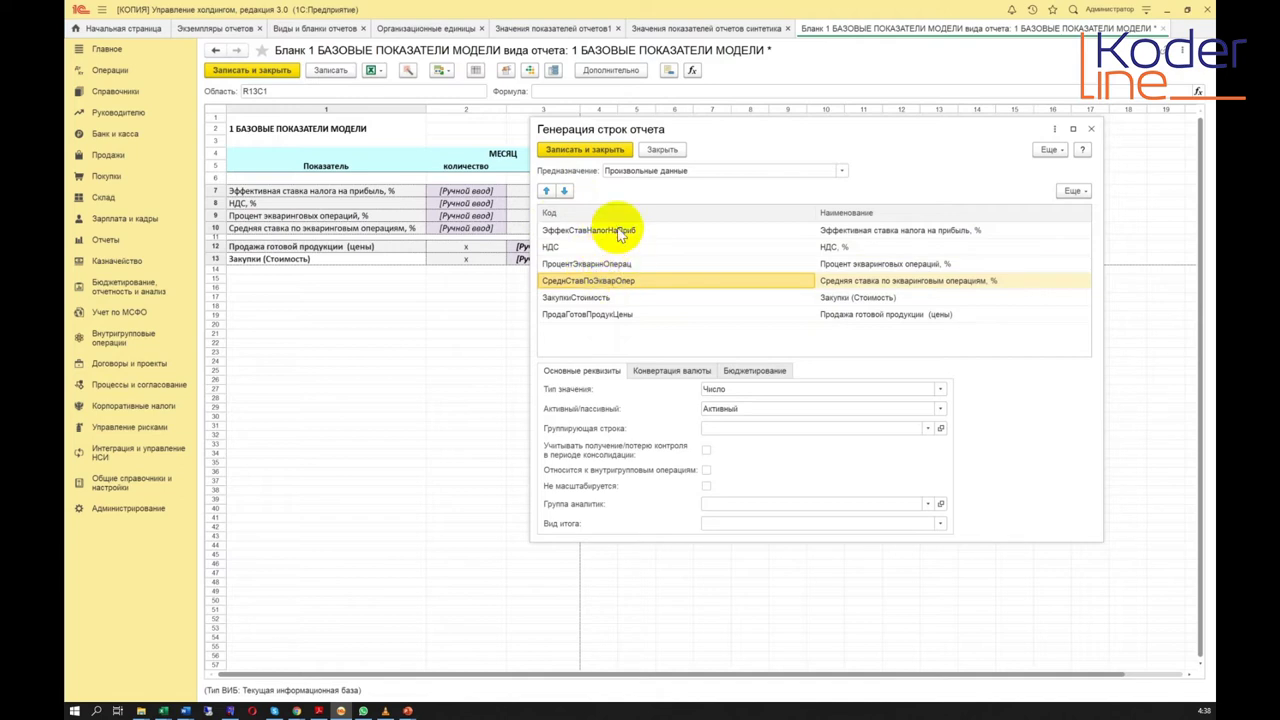
{"action": "left_click", "coordinate": [588, 320]}
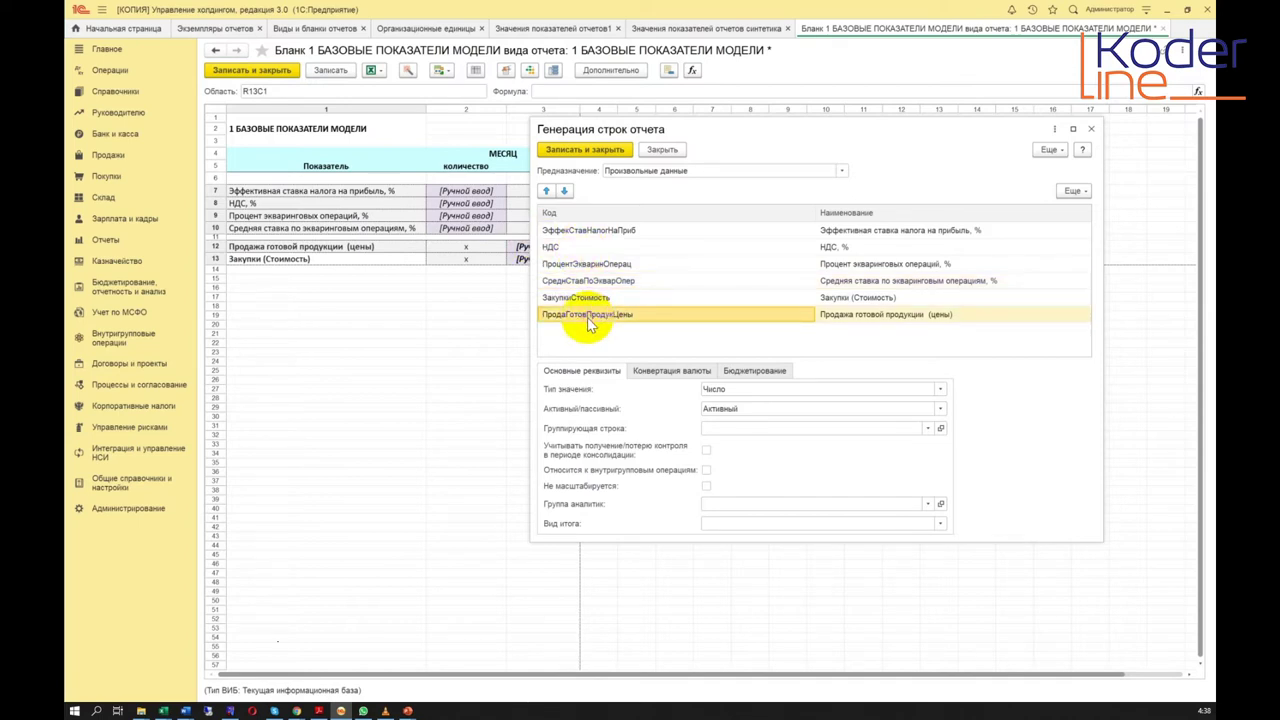
{"action": "left_click", "coordinate": [546, 190]}
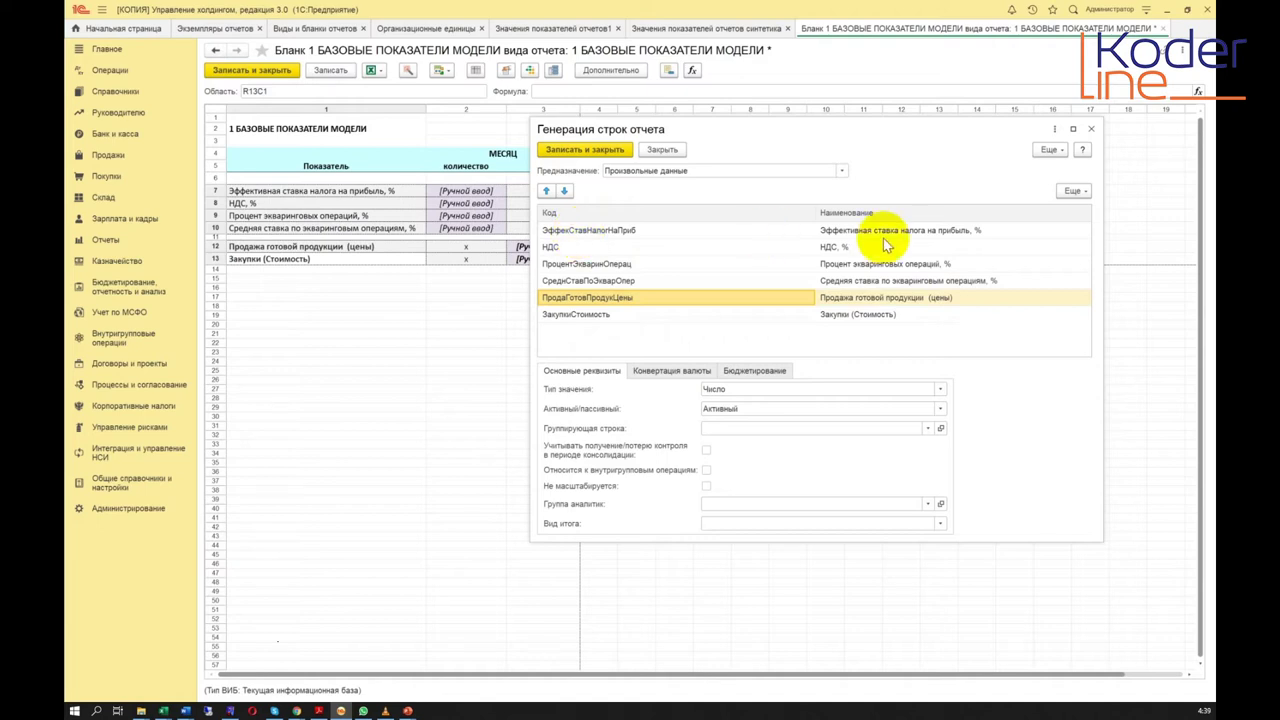
Step: Compare the available value types for "Продажа готовой продукции (цены)" with the form's columns, shifting the dialog to uncover them
{"action": "left_click_drag", "start_coordinate": [766, 128], "coordinate": [708, 106]}
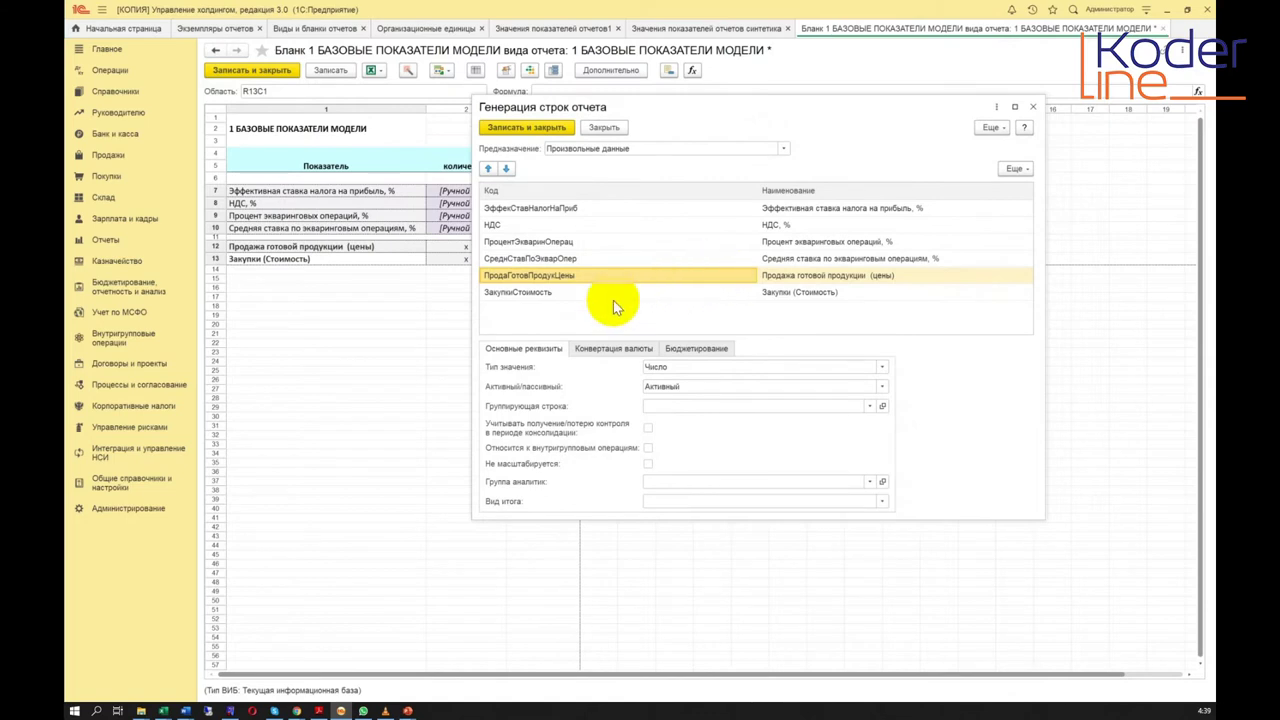
{"action": "left_click", "coordinate": [882, 368]}
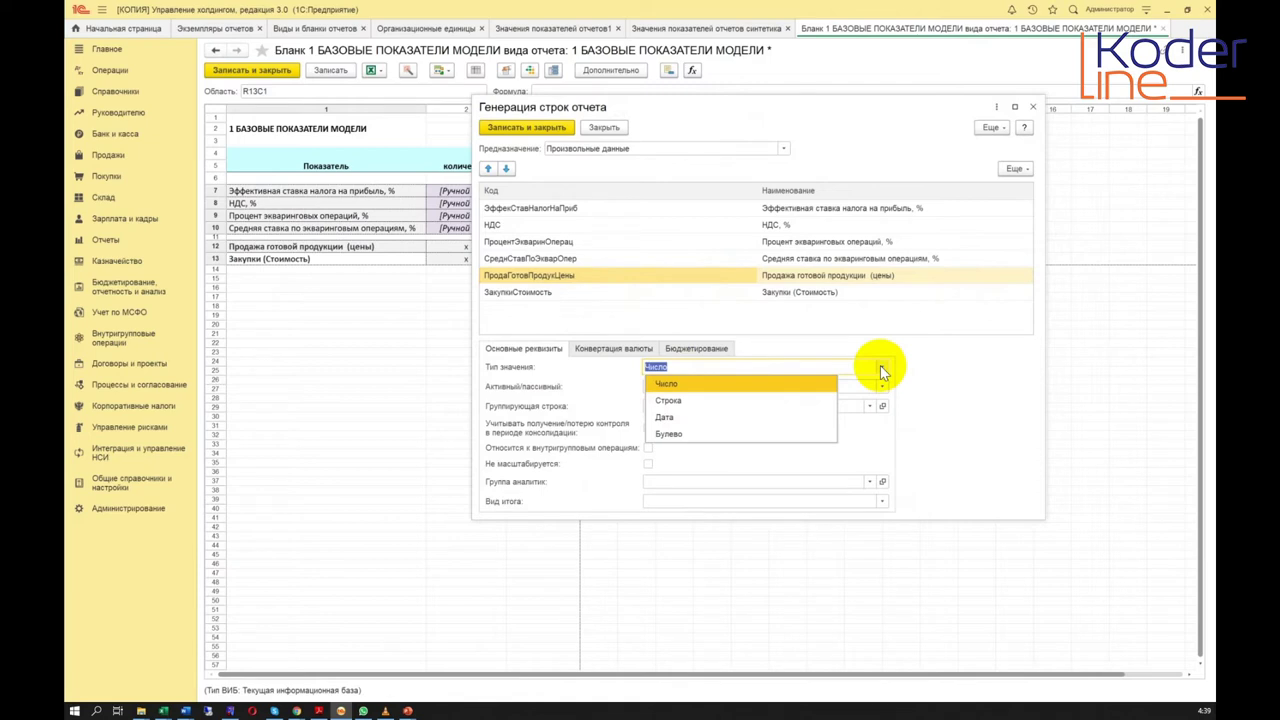
{"action": "left_click", "coordinate": [882, 368]}
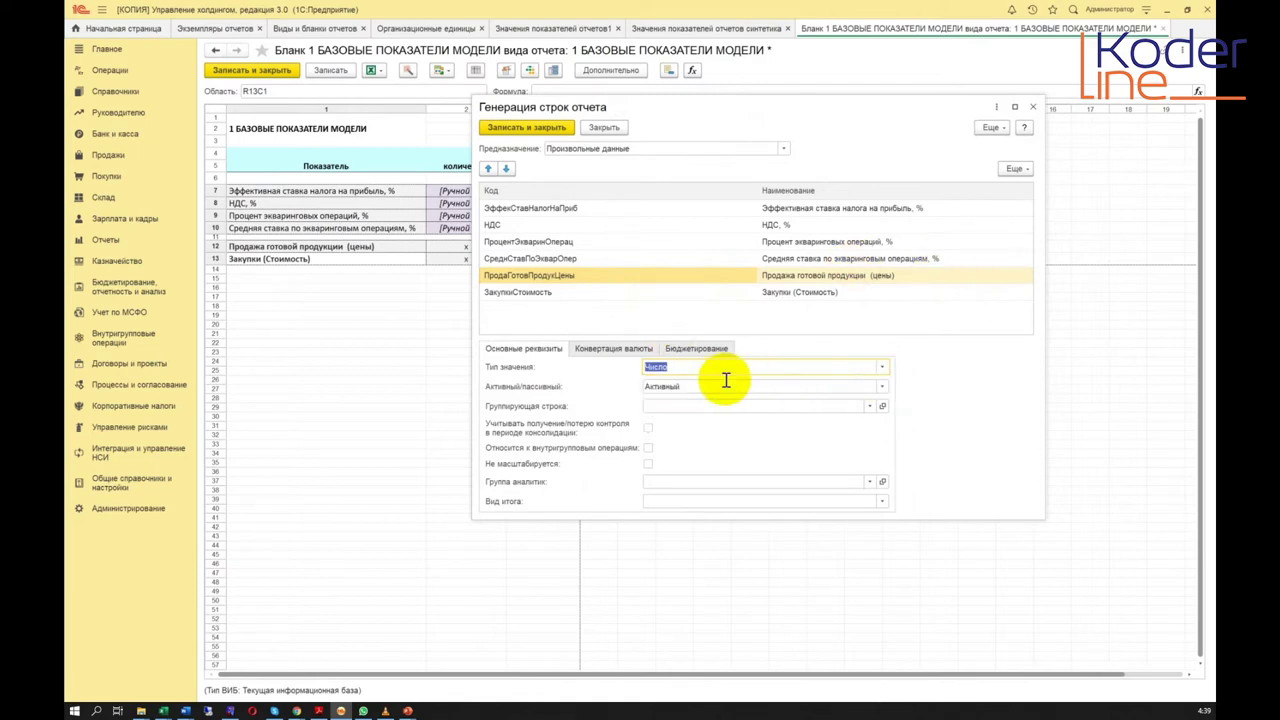
{"action": "left_click_drag", "start_coordinate": [681, 109], "coordinate": [763, 112]}
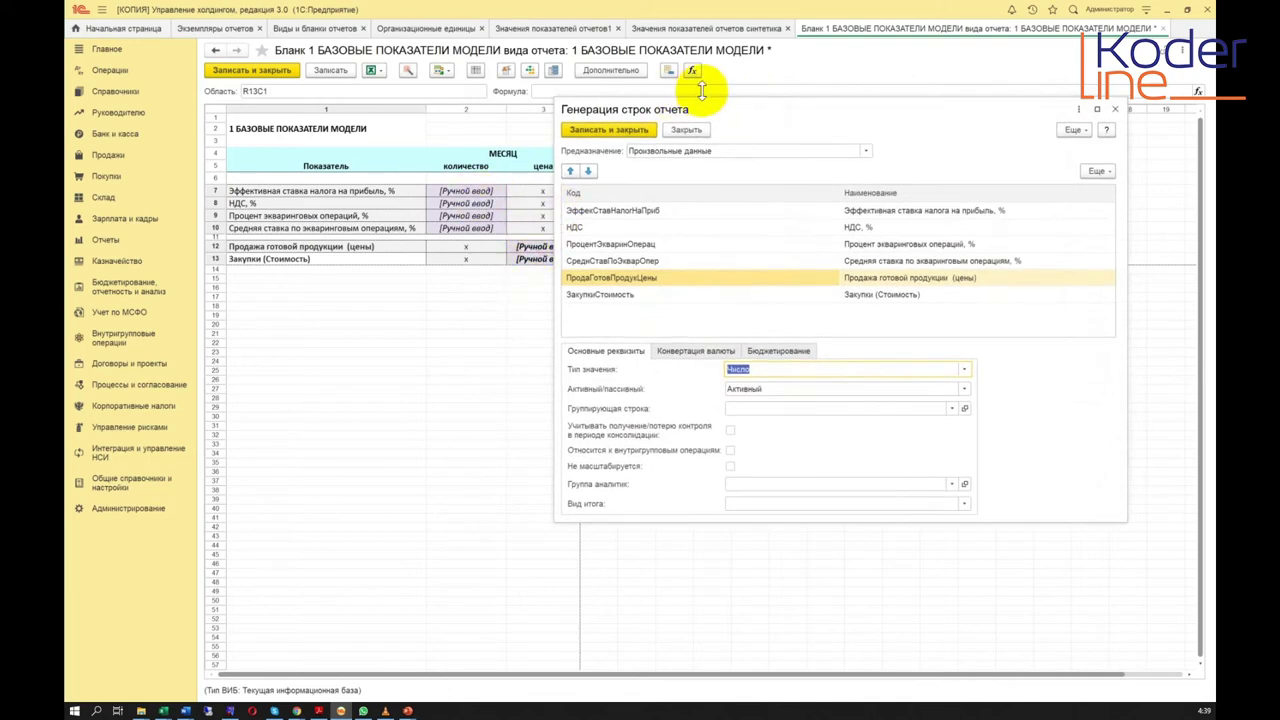
{"action": "left_click_drag", "start_coordinate": [786, 108], "coordinate": [814, 114]}
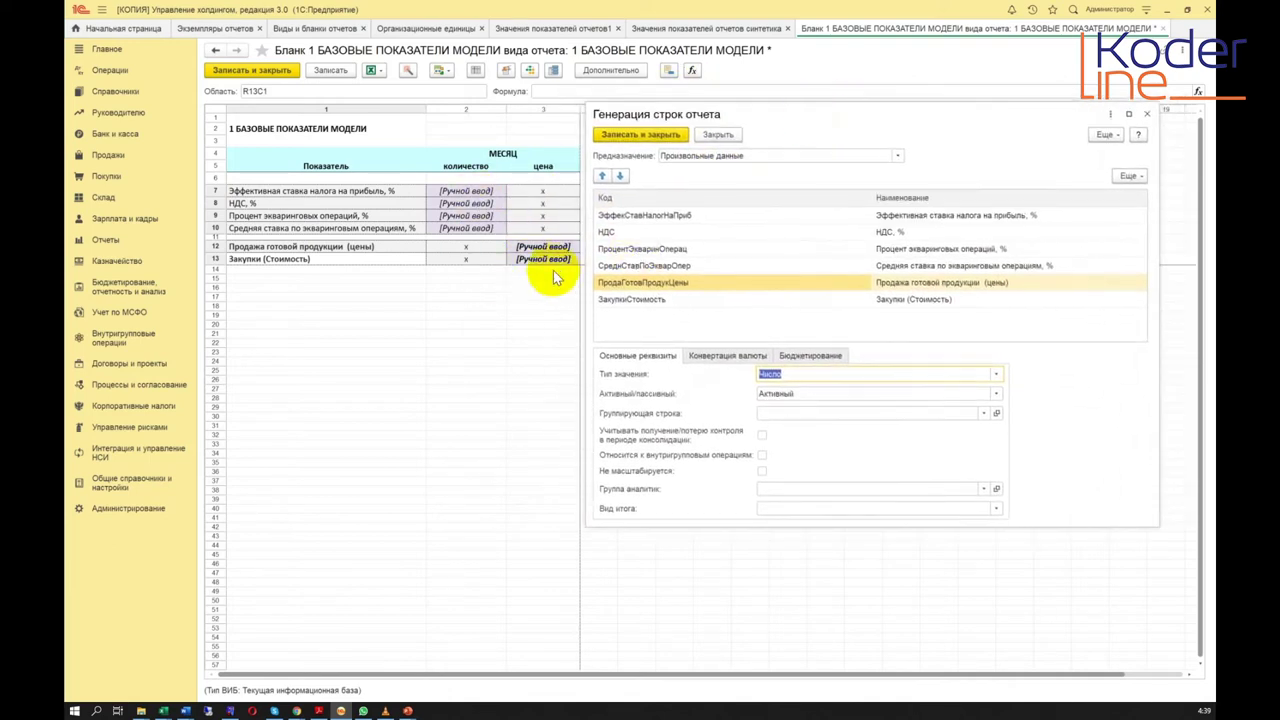
{"action": "left_click_drag", "start_coordinate": [737, 110], "coordinate": [618, 92]}
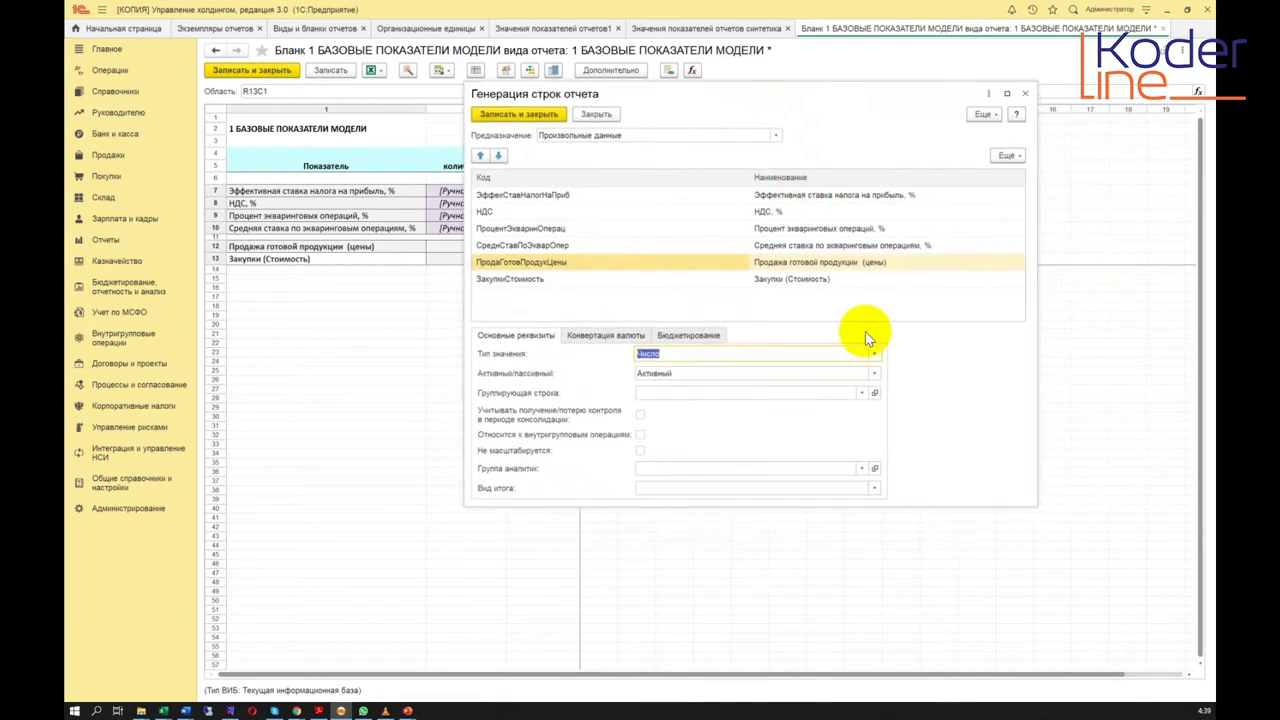
{"action": "left_click", "coordinate": [874, 353]}
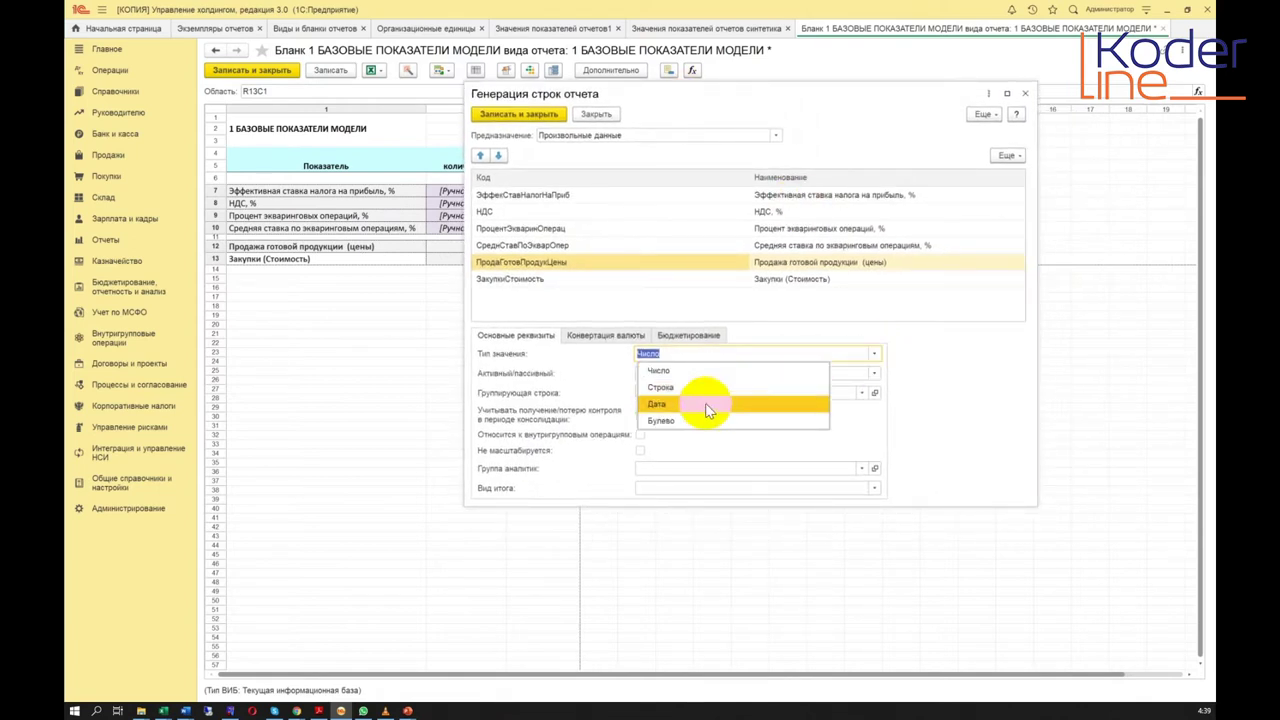
{"action": "left_click", "coordinate": [975, 394]}
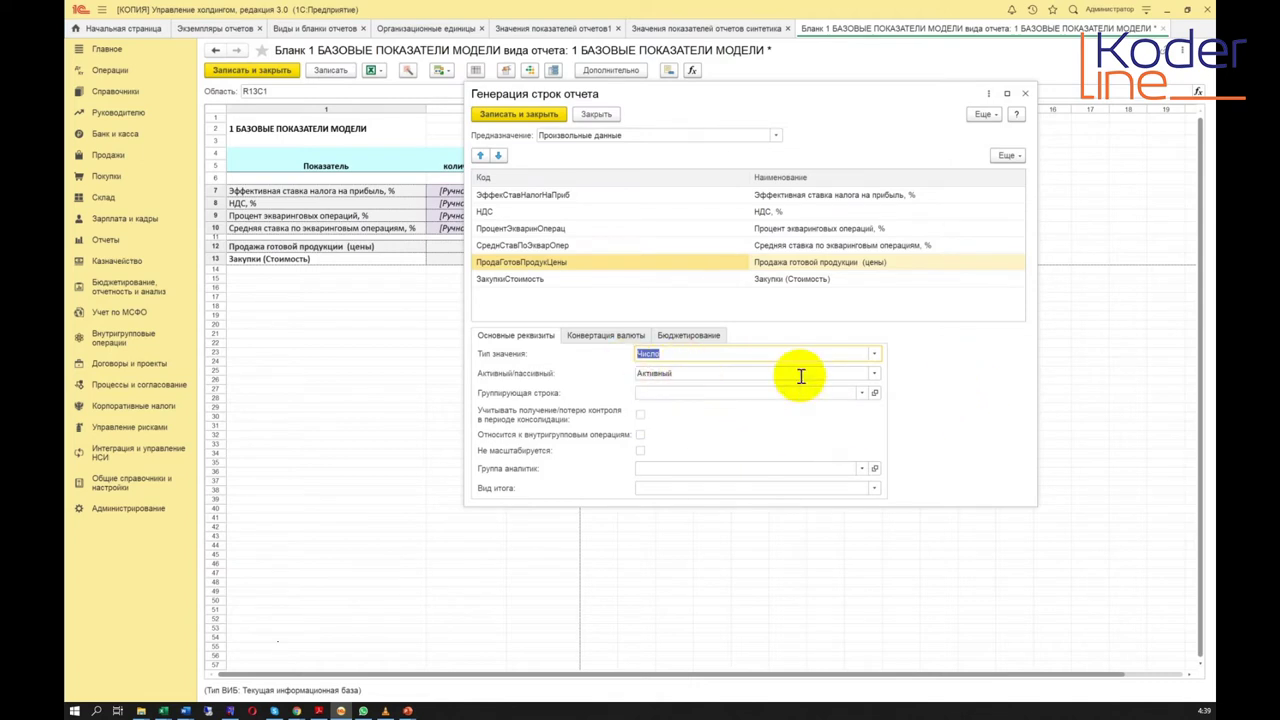
Step: Try the "Пассивный" option for the generated rows, check it on neighbouring rows, and restore "Активный" for "Продажа готовой продукции (цены)"
{"action": "left_click", "coordinate": [876, 379]}
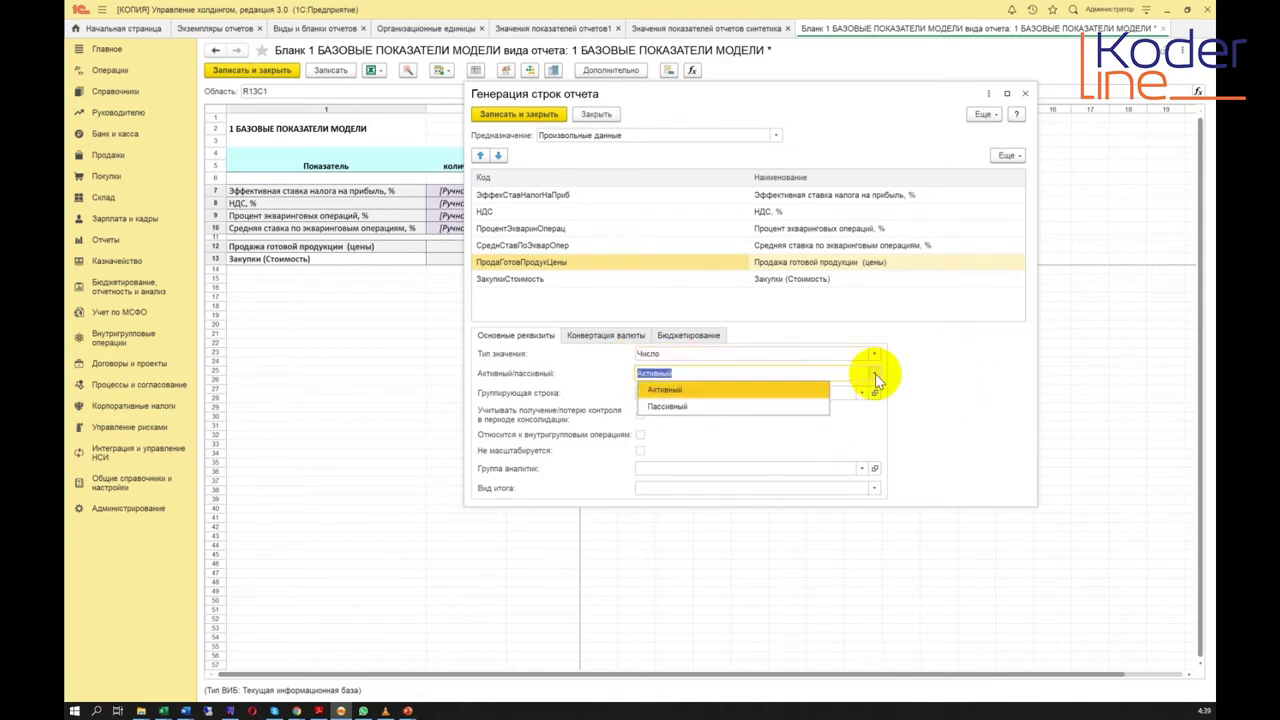
{"action": "left_click", "coordinate": [876, 377]}
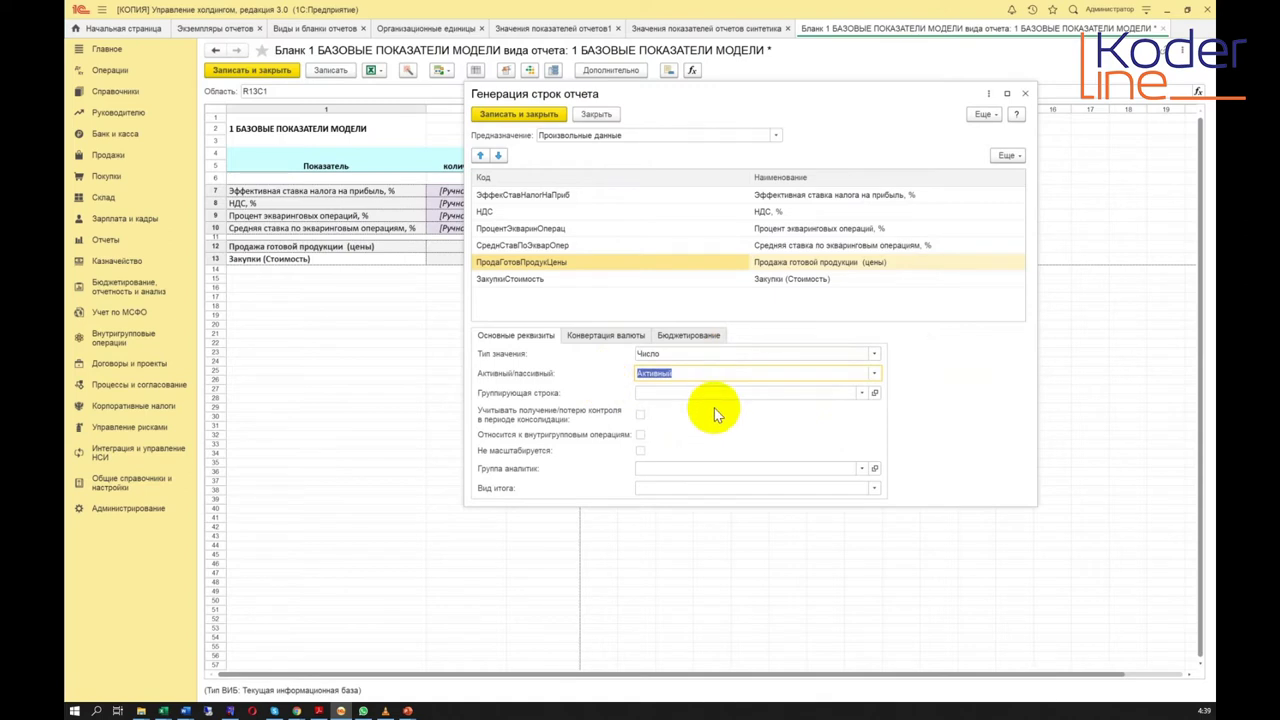
{"action": "left_click", "coordinate": [872, 373]}
{"action": "left_click", "coordinate": [710, 407]}
{"action": "left_click", "coordinate": [626, 249]}
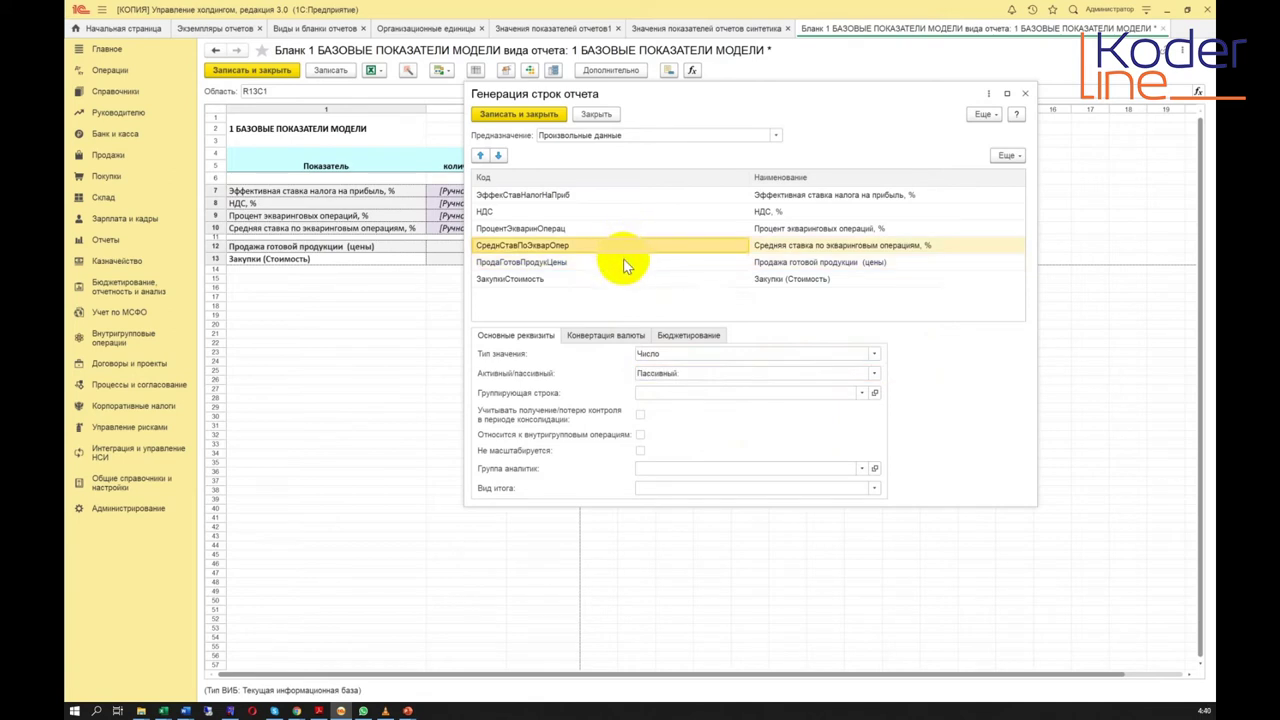
{"action": "left_click", "coordinate": [621, 262]}
{"action": "left_click", "coordinate": [624, 275]}
{"action": "left_click", "coordinate": [624, 265]}
{"action": "left_click", "coordinate": [868, 374]}
{"action": "left_click", "coordinate": [705, 391]}
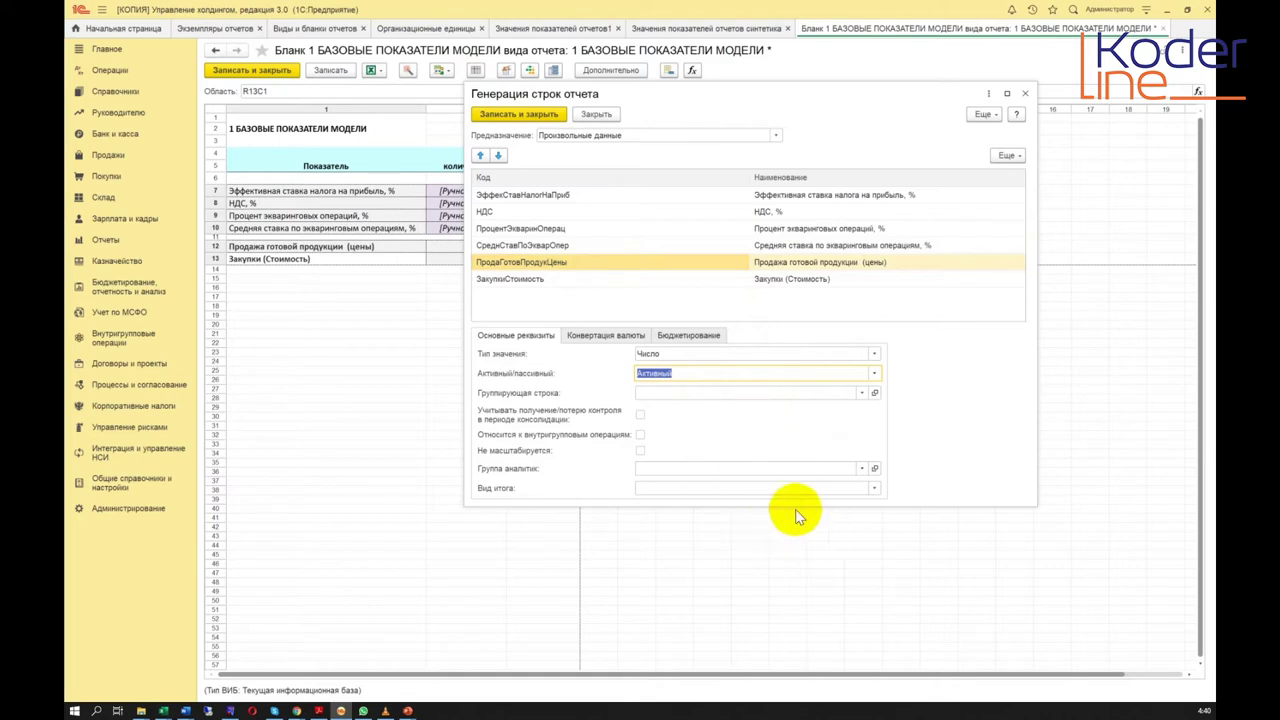
Step: Check the generated rows' basic, currency conversion and budgeting settings, and save the rows, closing the generation dialog
{"action": "left_click_drag", "start_coordinate": [560, 245], "coordinate": [566, 195]}
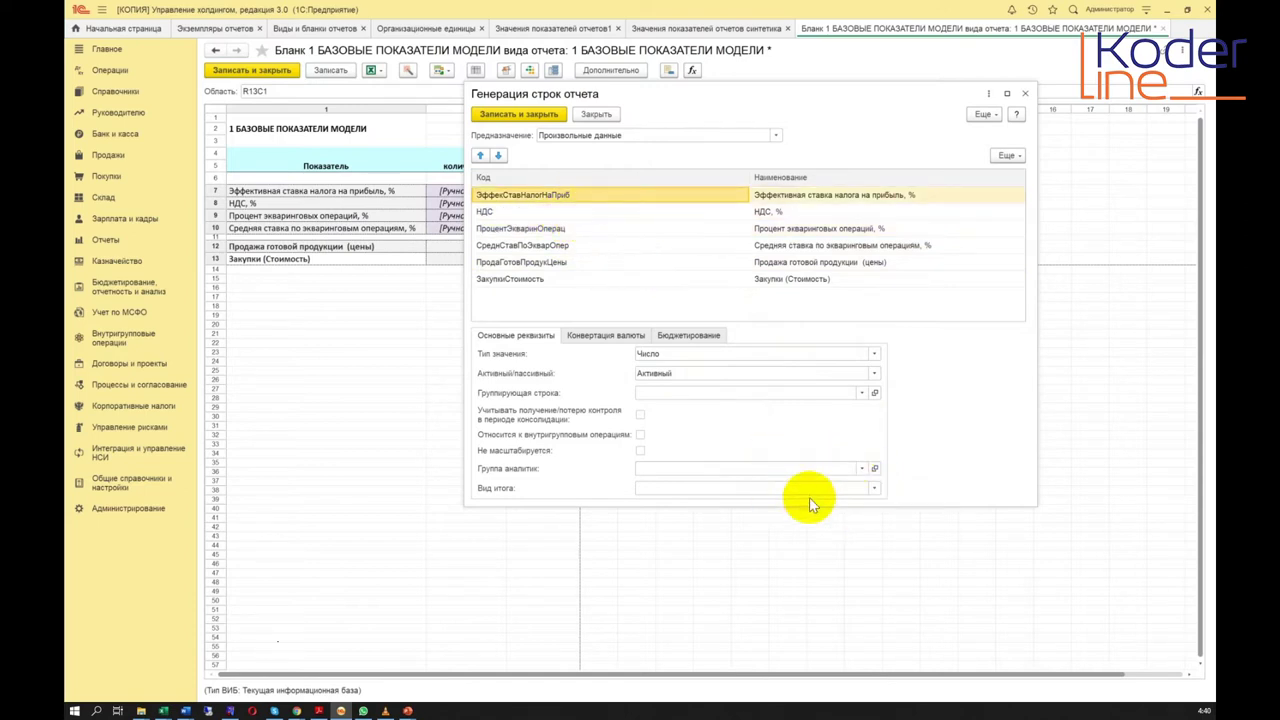
{"action": "left_click", "coordinate": [572, 214]}
{"action": "mouse_move", "coordinate": [572, 214]}
{"action": "left_mouse_down"}
{"action": "mouse_move", "coordinate": [573, 197]}
{"action": "mouse_move", "coordinate": [575, 218]}
{"action": "left_mouse_up"}
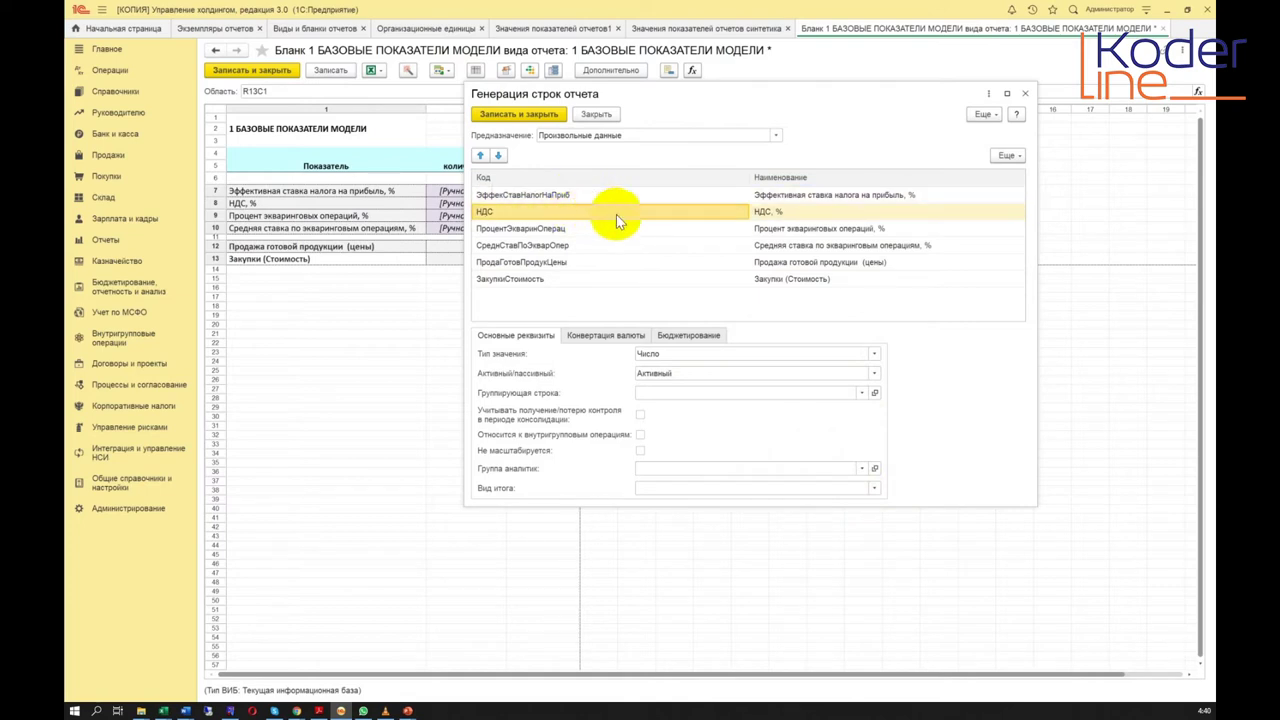
{"action": "left_click", "coordinate": [617, 338]}
{"action": "left_click", "coordinate": [688, 337]}
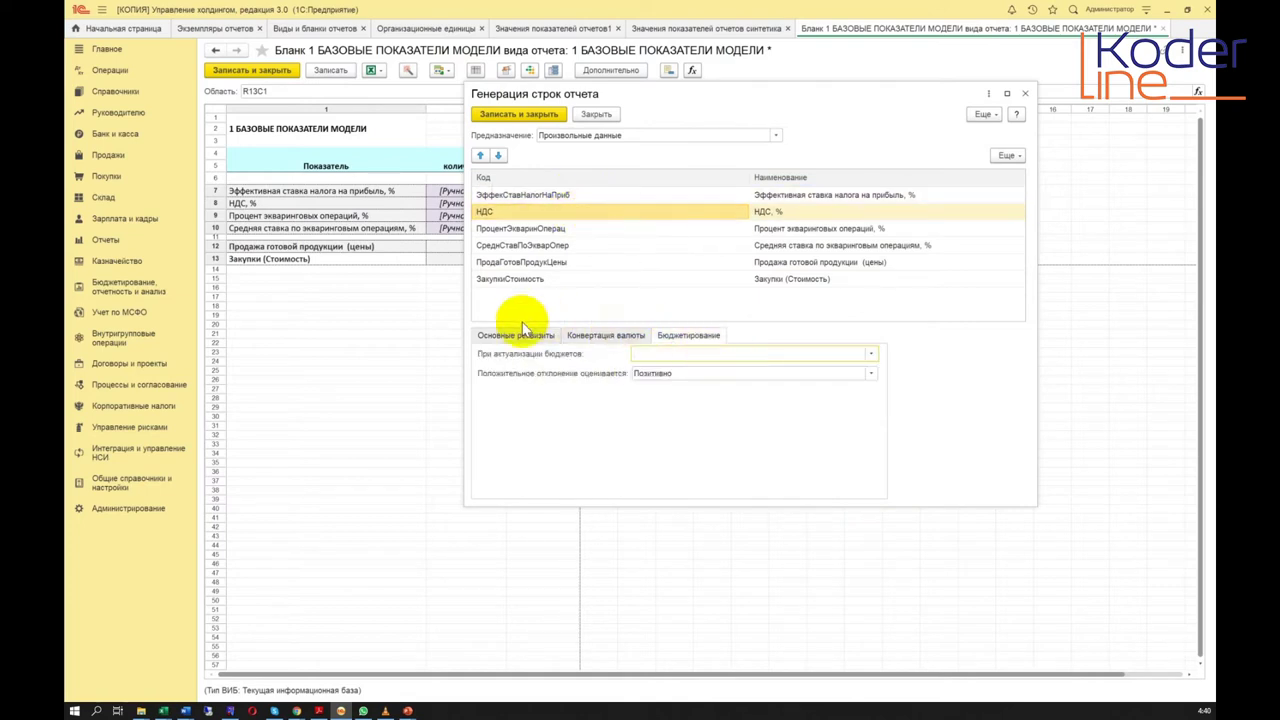
{"action": "left_click", "coordinate": [558, 337]}
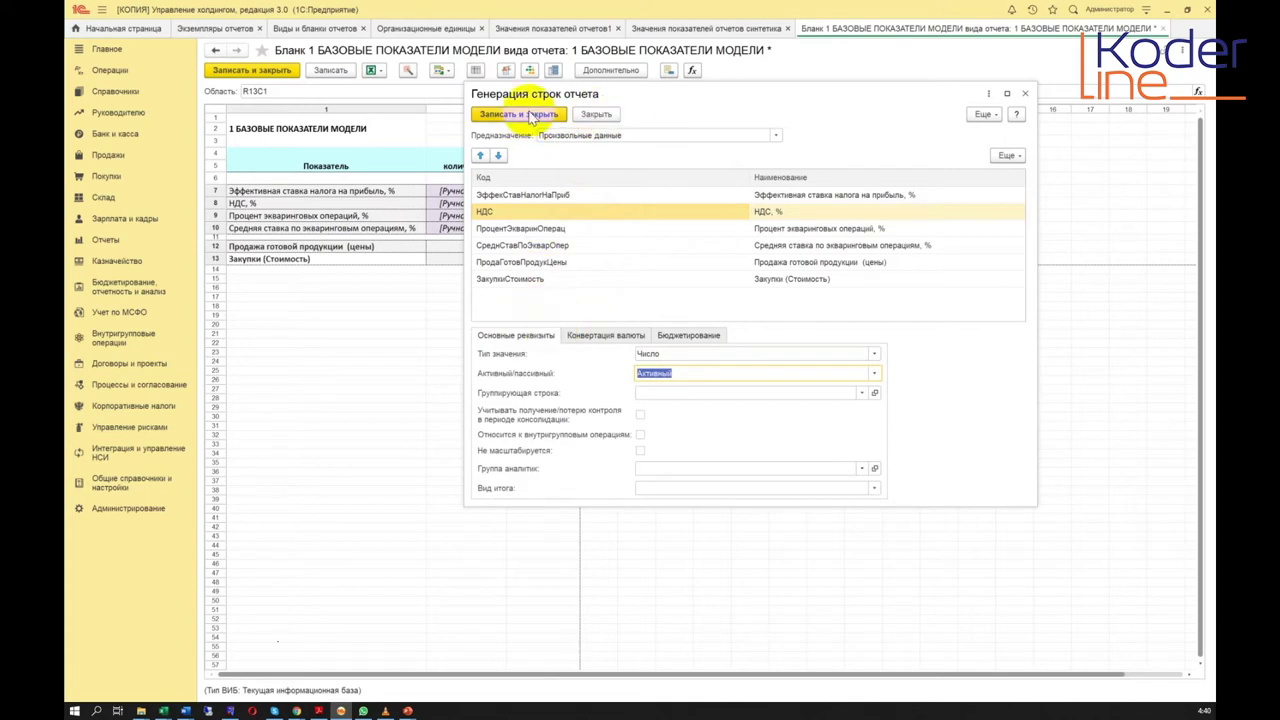
{"action": "left_click", "coordinate": [533, 115]}
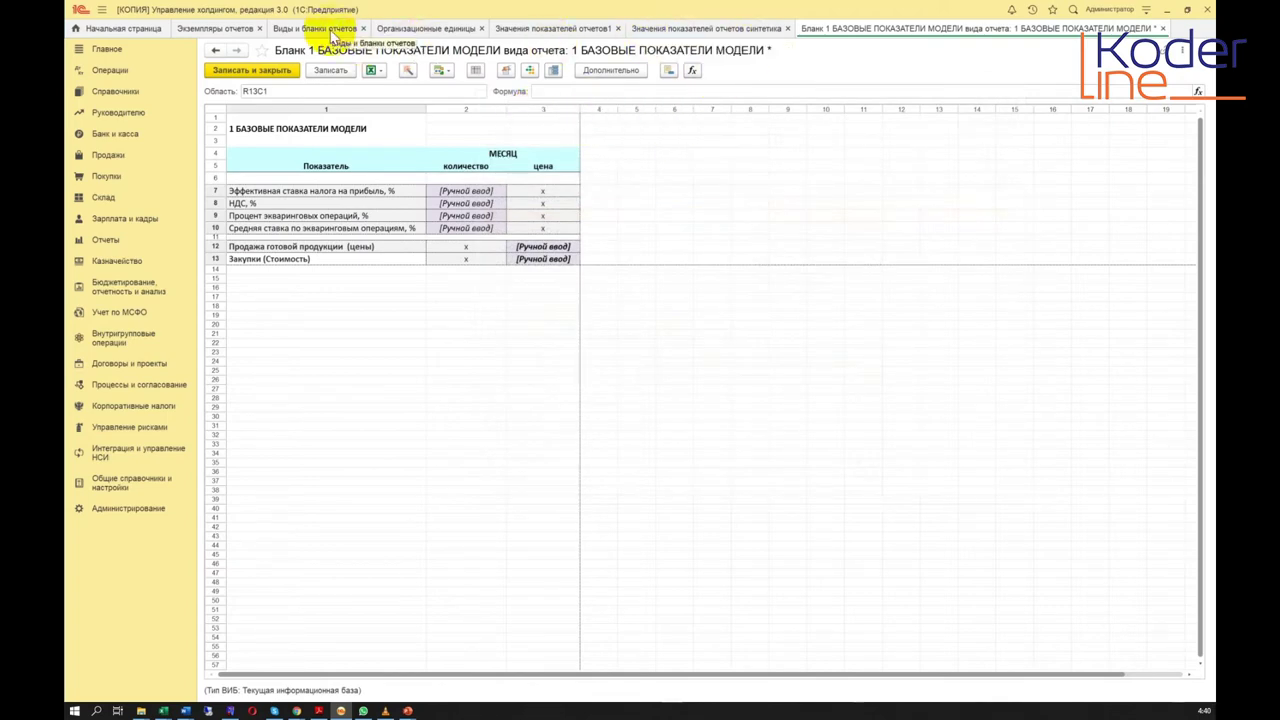
Step: Open the report type "1 БАЗОВЫЕ ПОКАЗАТЕЛИ МОДЕЛИ" from the list of report types and show its "Строки отчетов" list
{"action": "left_click", "coordinate": [332, 30]}
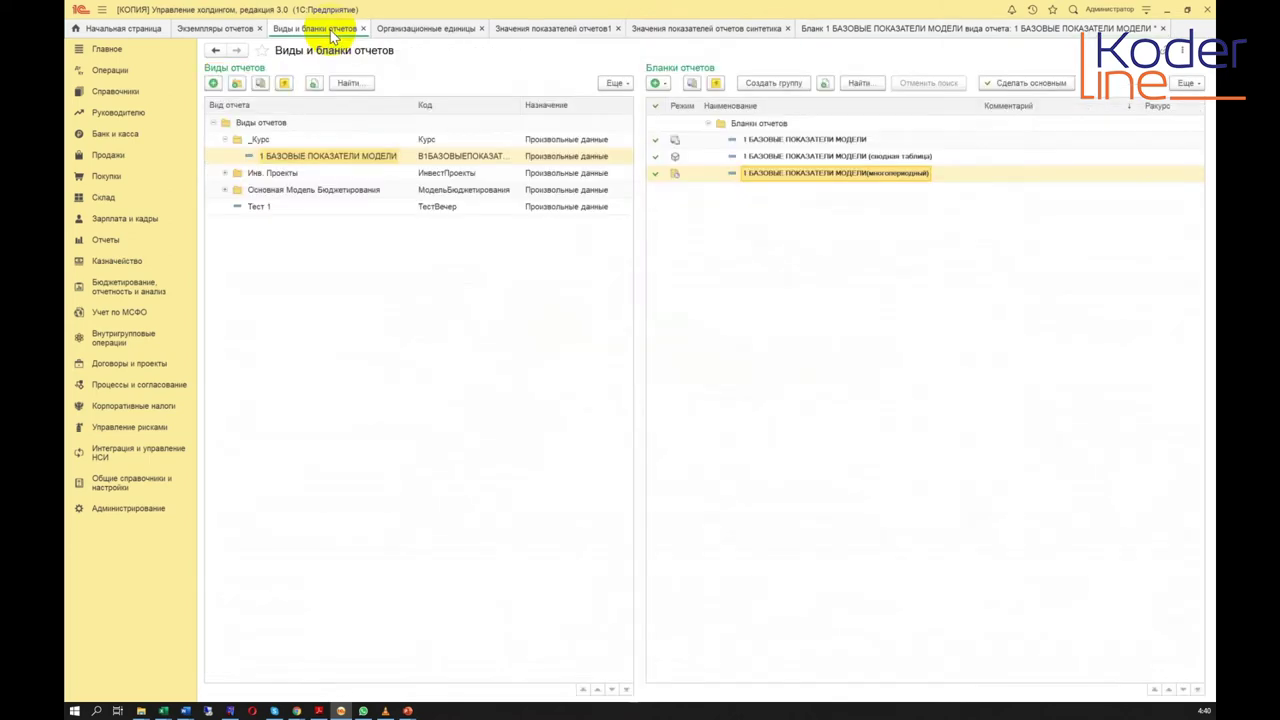
{"action": "left_click", "coordinate": [287, 189]}
{"action": "left_click", "coordinate": [288, 157]}
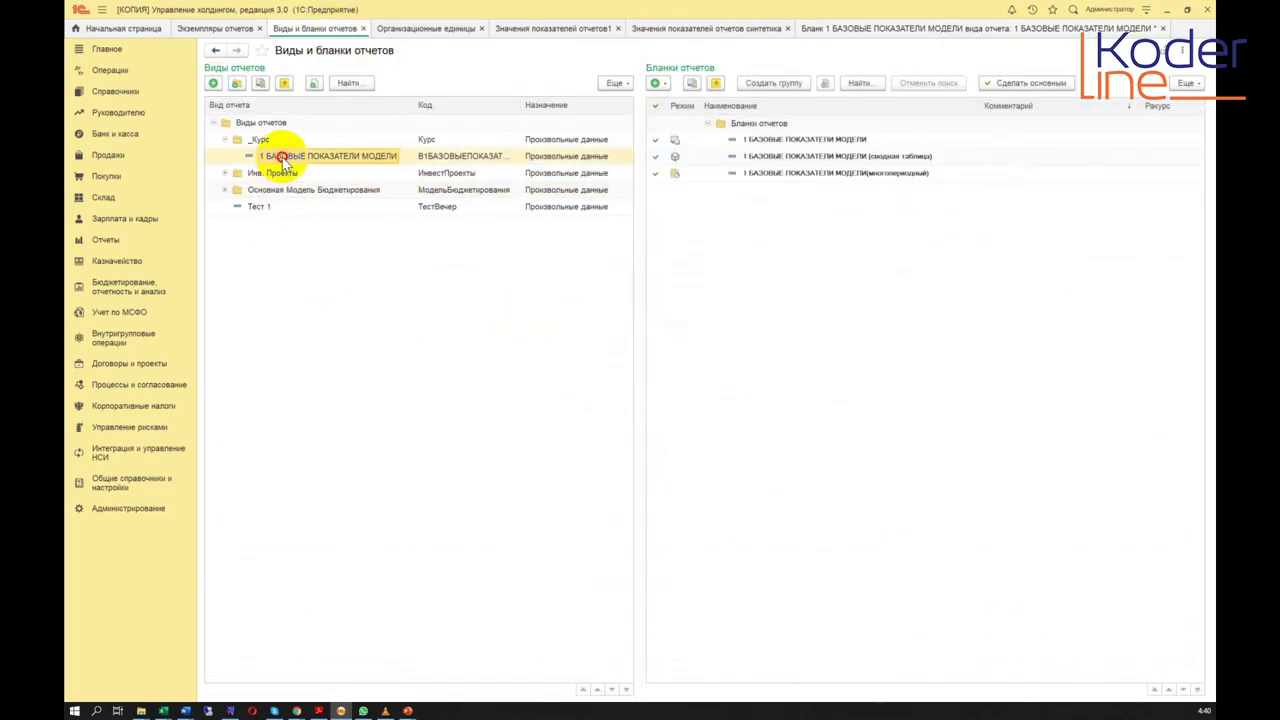
{"action": "double_click", "coordinate": [282, 157]}
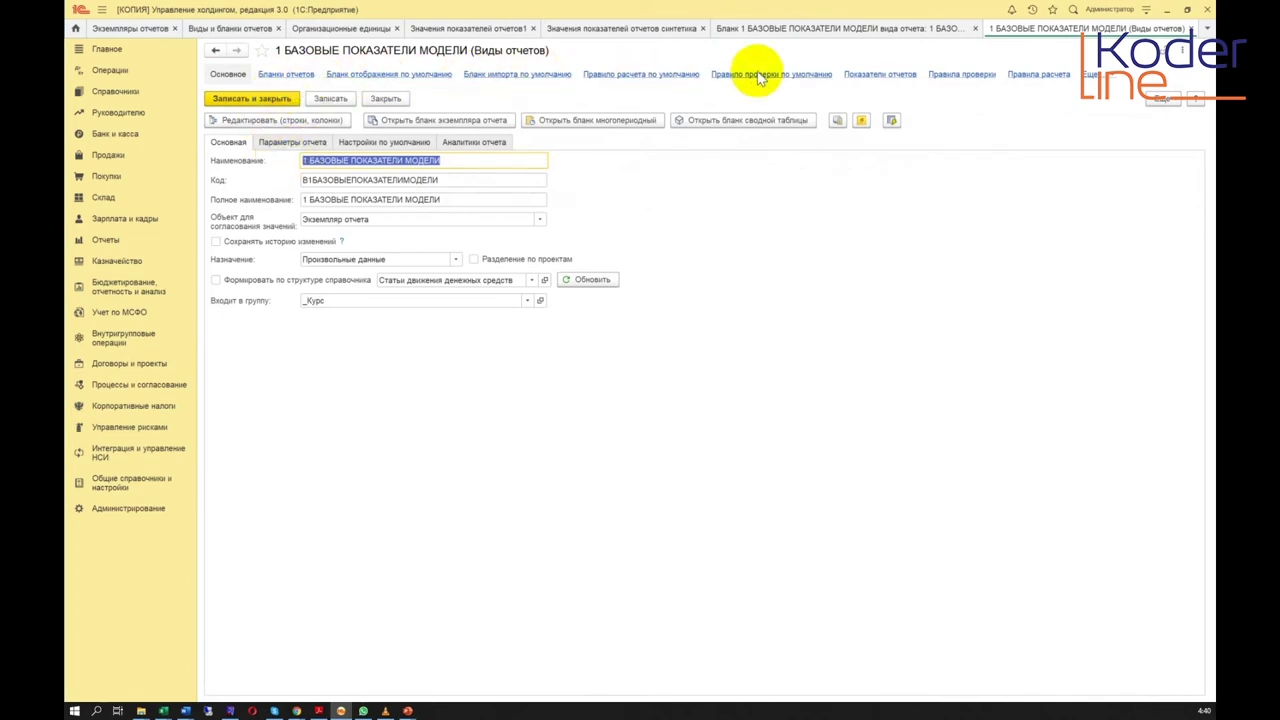
{"action": "left_click", "coordinate": [1093, 78]}
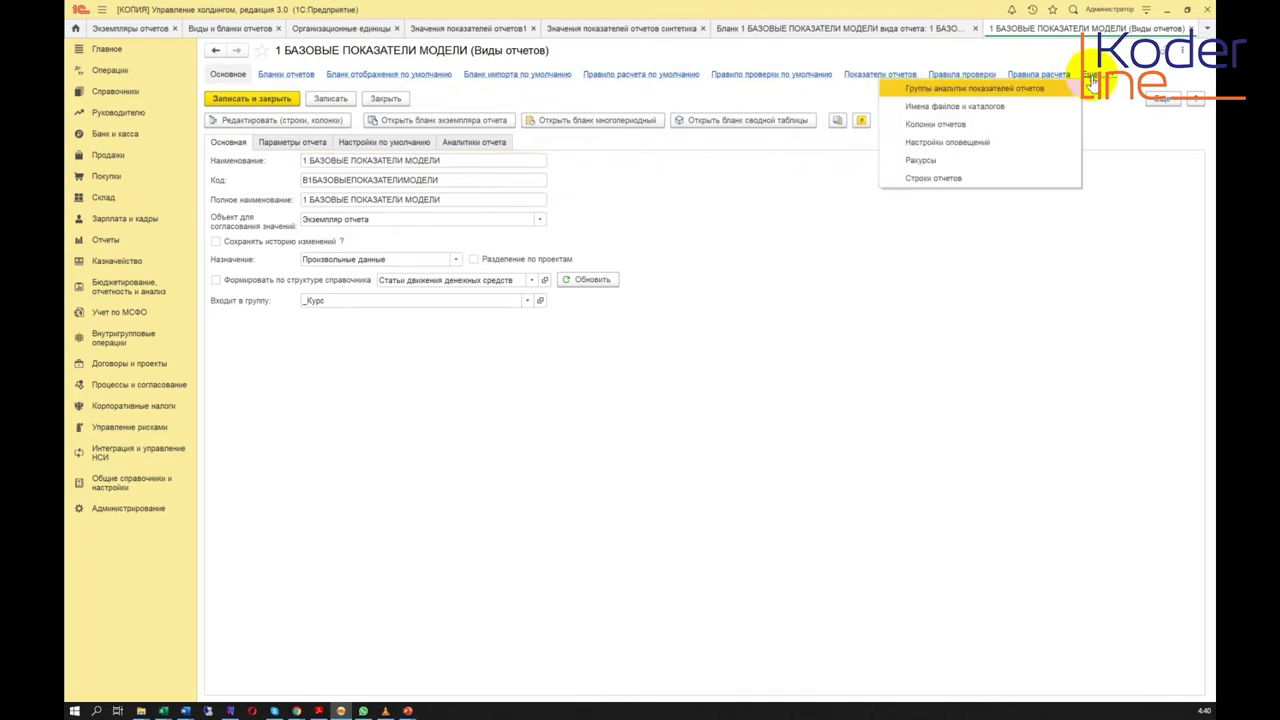
{"action": "left_click", "coordinate": [940, 178]}
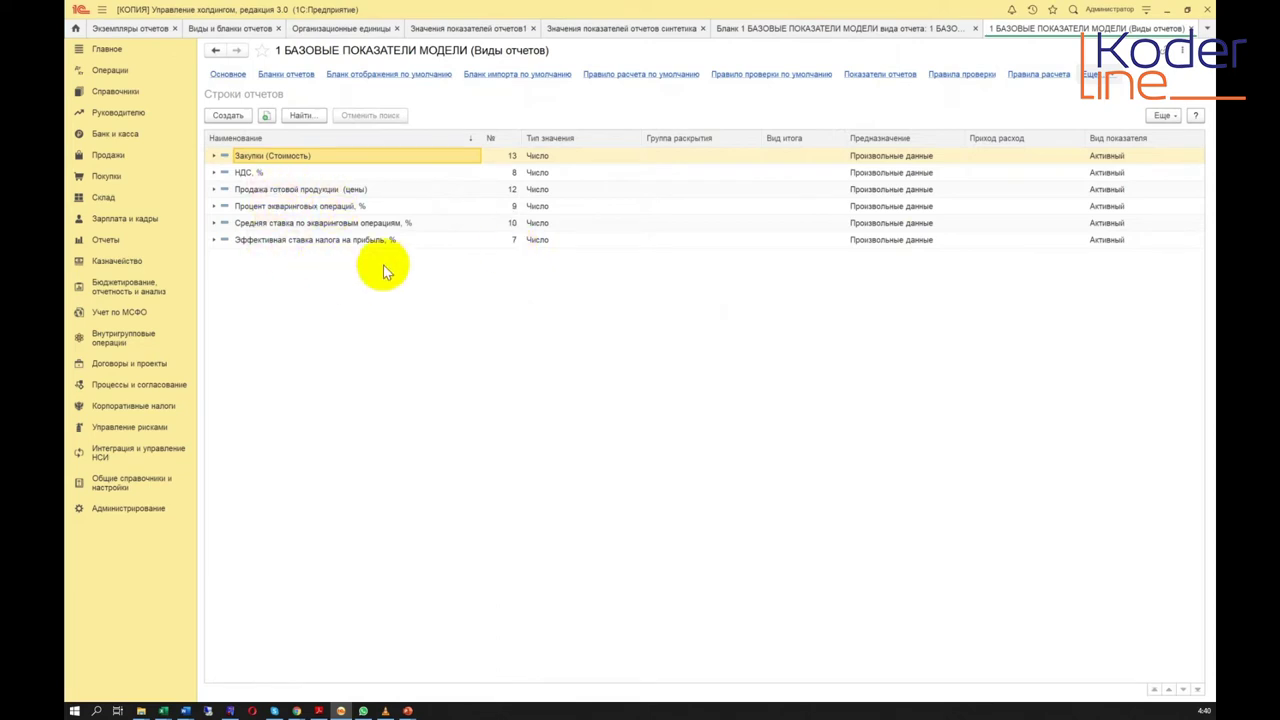
Step: Examine the names, numbers and types of the generated report rows, and close the report type card
{"action": "left_click_drag", "start_coordinate": [318, 235], "coordinate": [308, 180]}
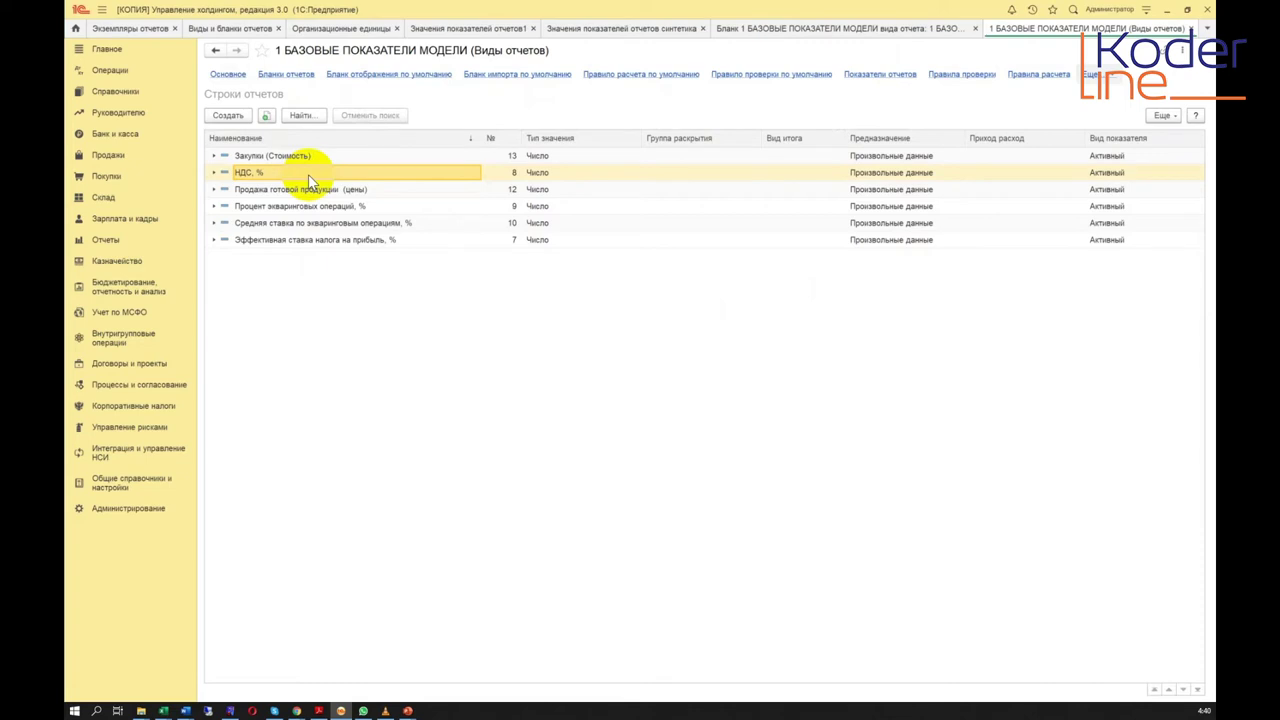
{"action": "left_click_drag", "start_coordinate": [308, 180], "coordinate": [340, 206]}
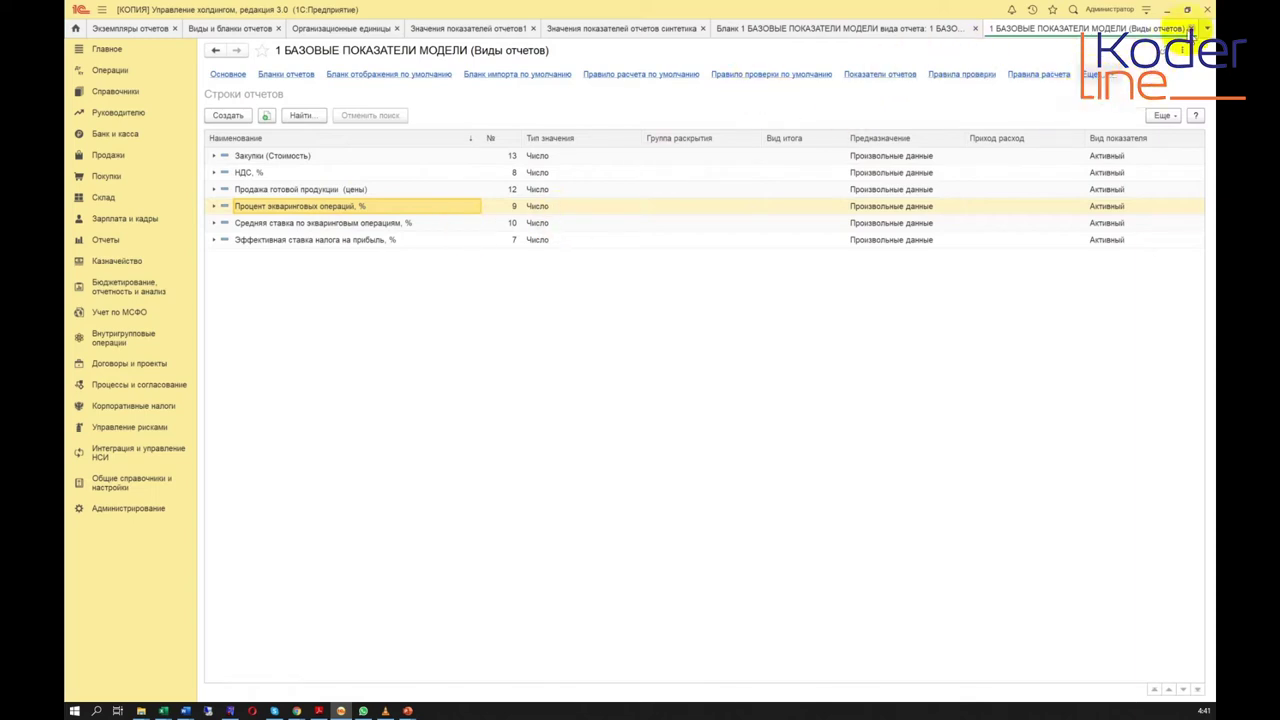
{"action": "left_click", "coordinate": [1193, 28]}
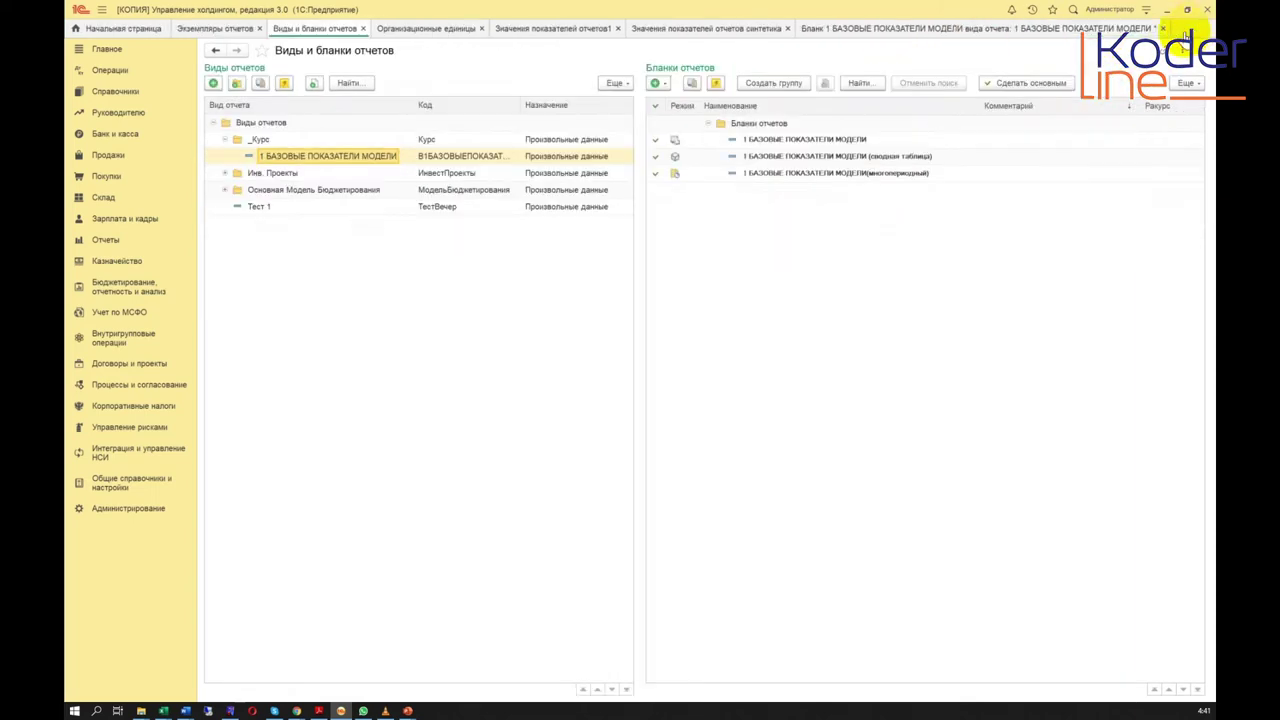
Step: Generate the report columns "количество" and "цена" from header cells R5C2:R5C3 with value type "Число", and save them
{"action": "left_click", "coordinate": [845, 32]}
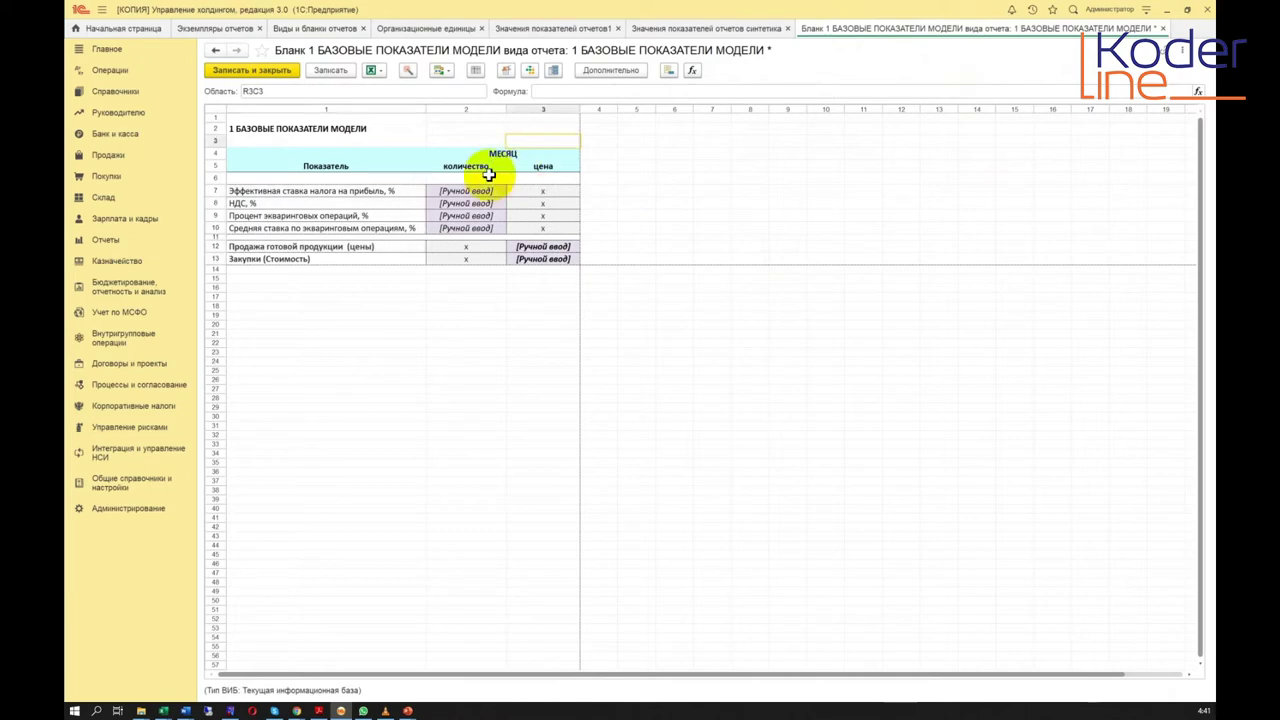
{"action": "left_click_drag", "start_coordinate": [462, 165], "coordinate": [541, 165]}
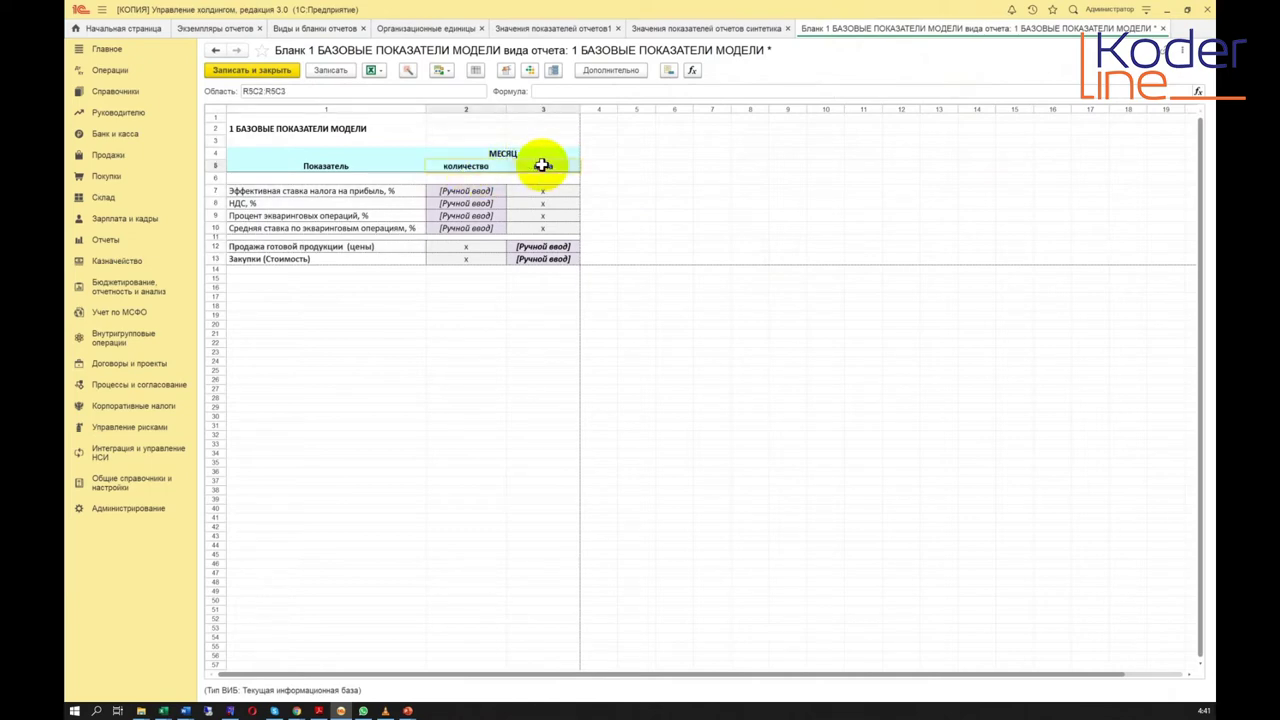
{"action": "left_click", "coordinate": [407, 70]}
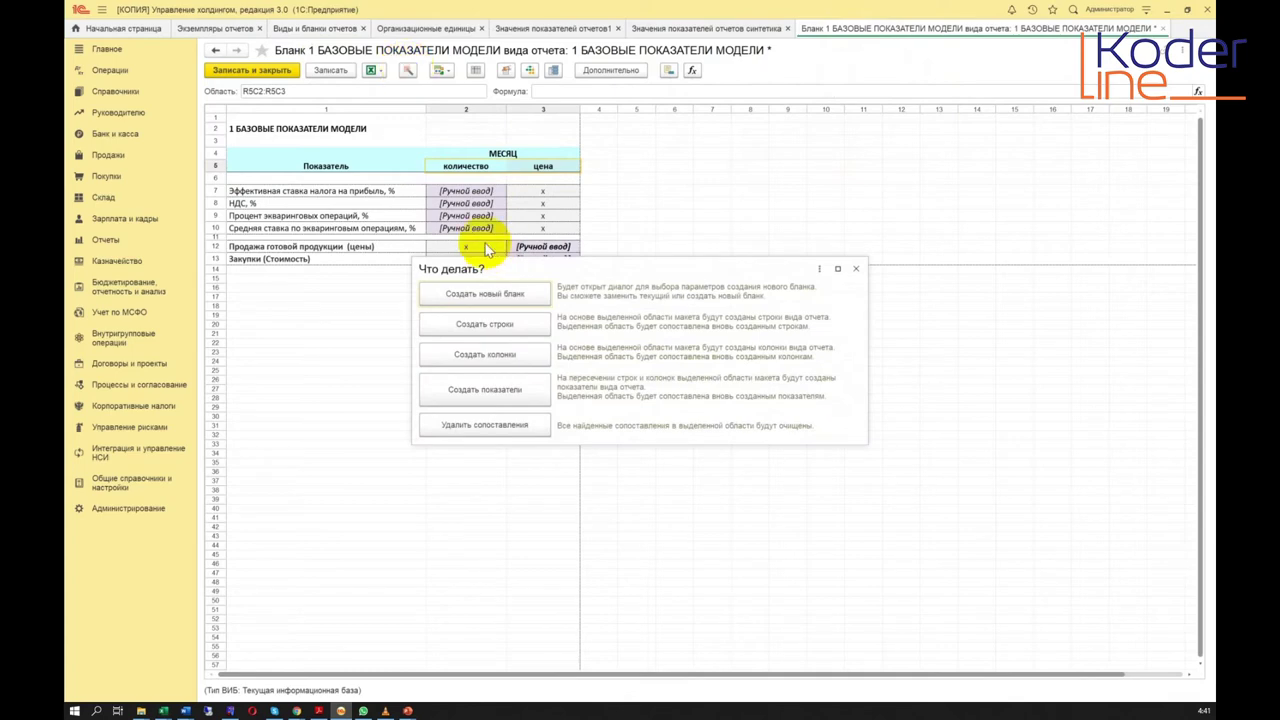
{"action": "left_click", "coordinate": [500, 354]}
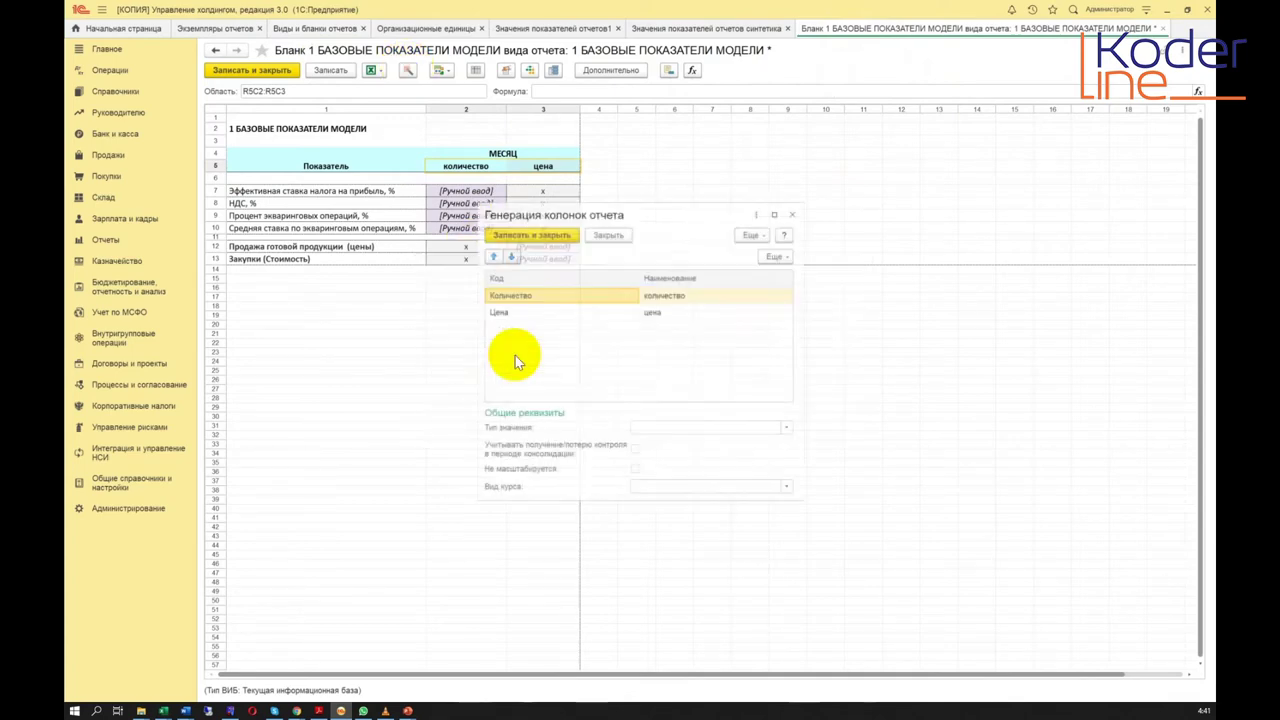
{"action": "left_click", "coordinate": [787, 428]}
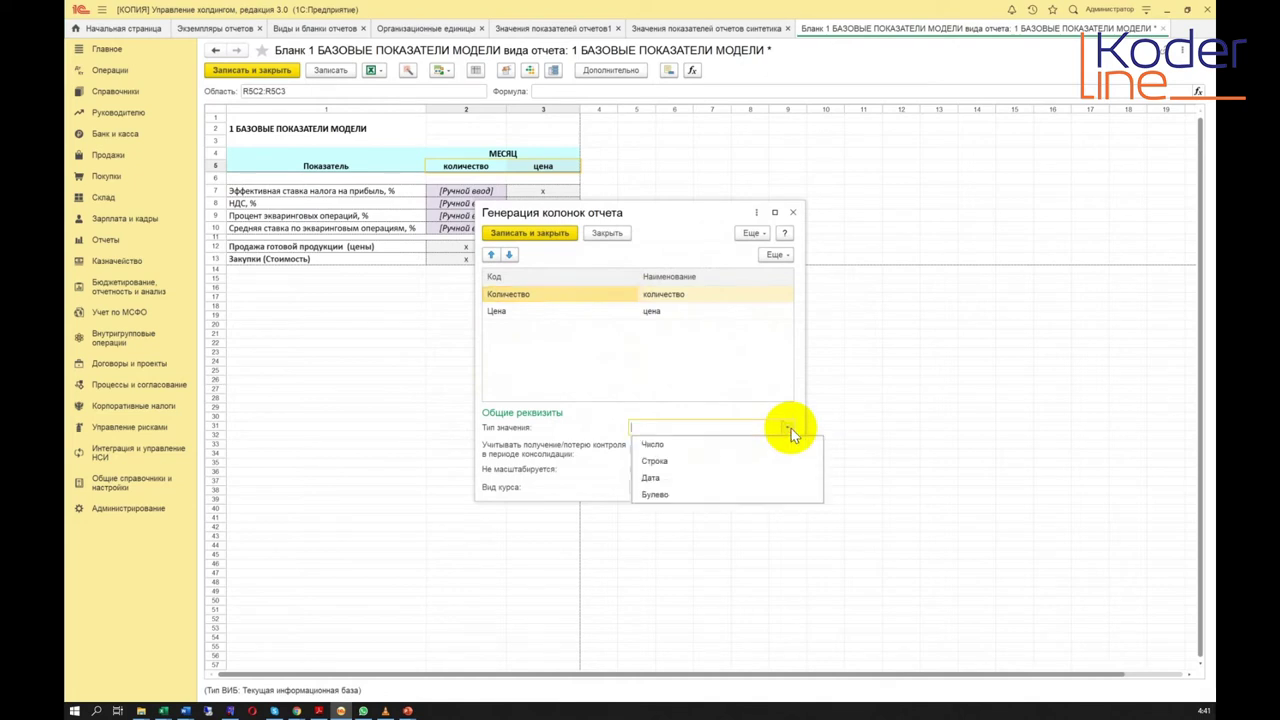
{"action": "left_click", "coordinate": [643, 440]}
{"action": "left_click", "coordinate": [787, 428]}
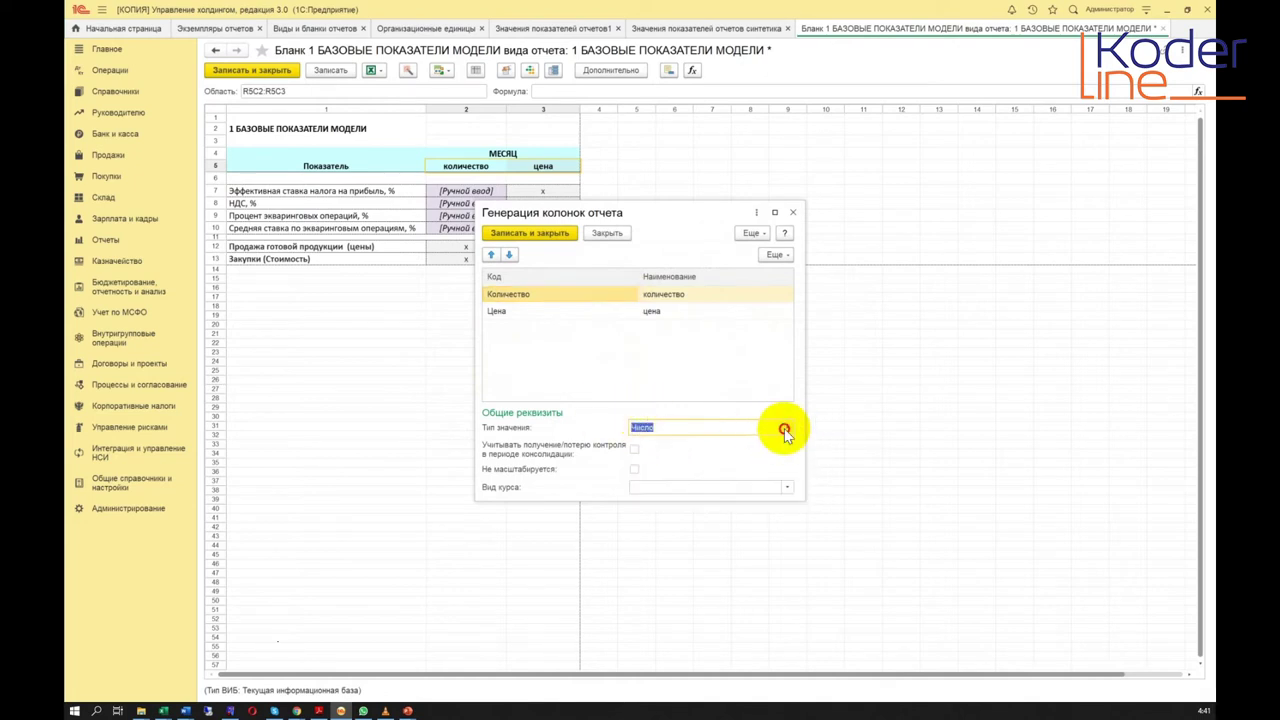
{"action": "left_click", "coordinate": [655, 443]}
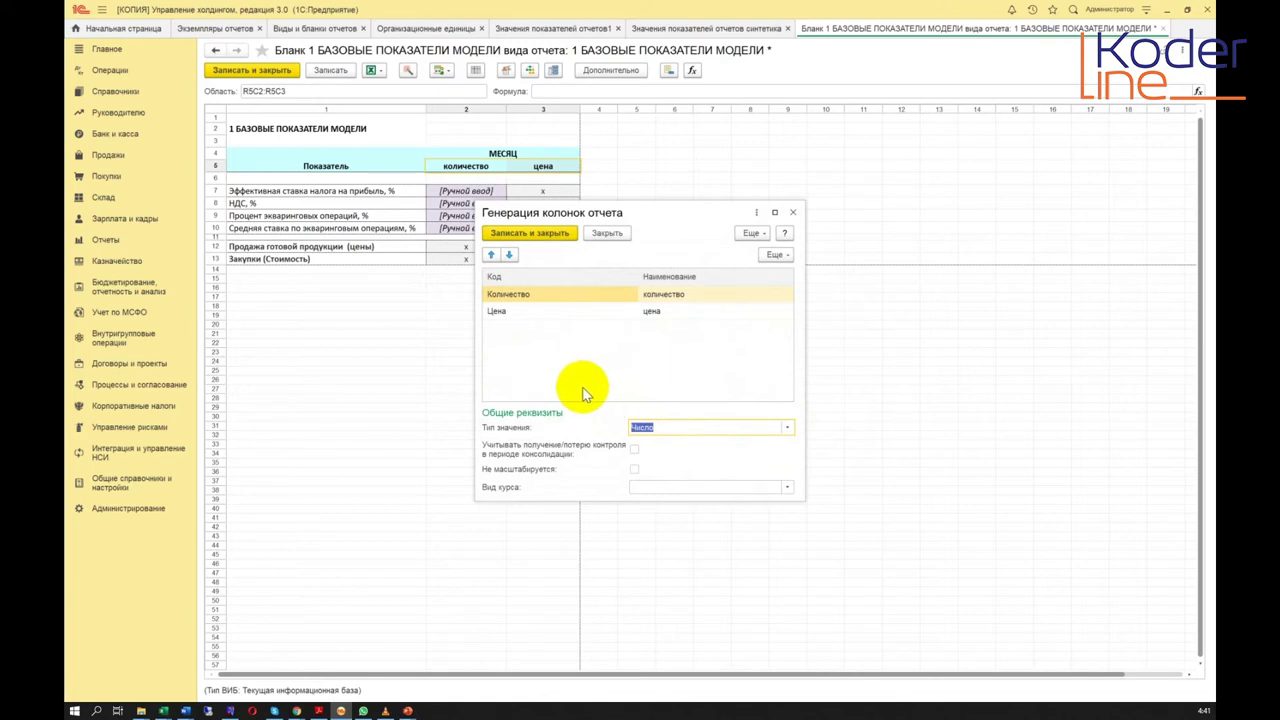
{"action": "left_click", "coordinate": [530, 233]}
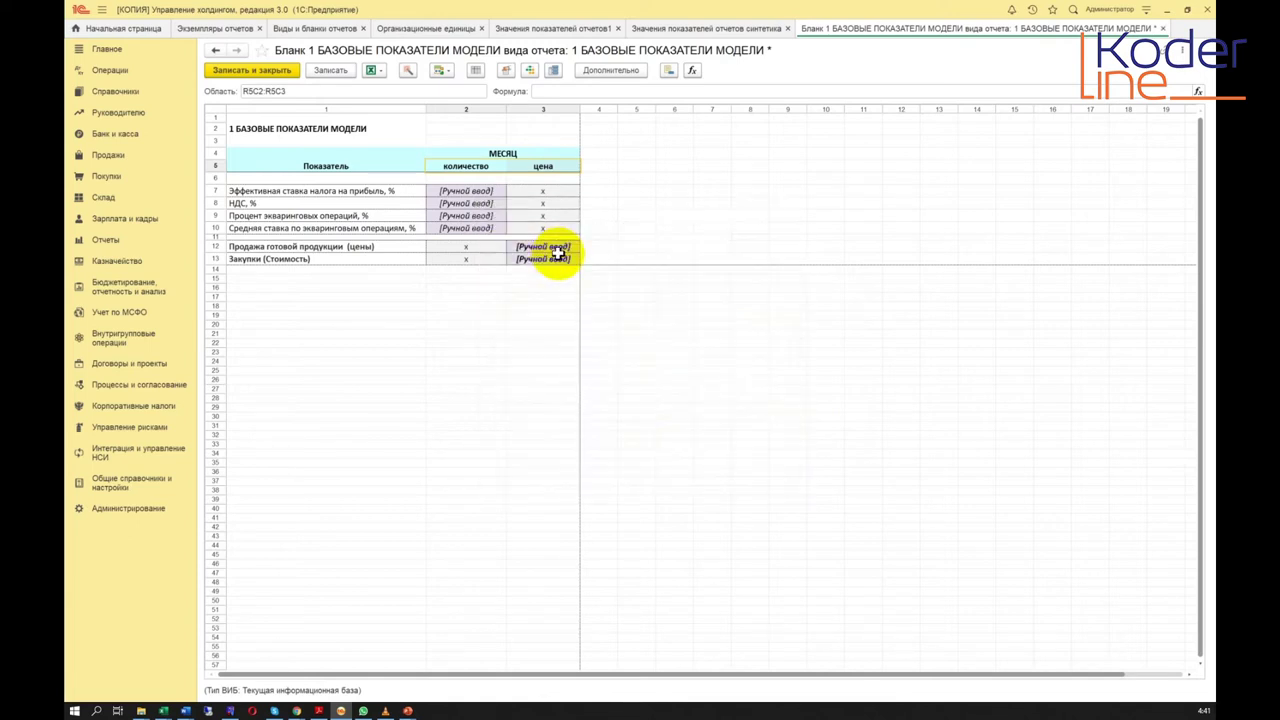
Step: Open the card of report type "1 БАЗОВЫЕ ПОКАЗАТЕЛИ МОДЕЛИ", check the names and codes in its "Колонки отчетов" list, and close the card
{"action": "left_click", "coordinate": [290, 28]}
{"action": "double_click", "coordinate": [300, 157]}
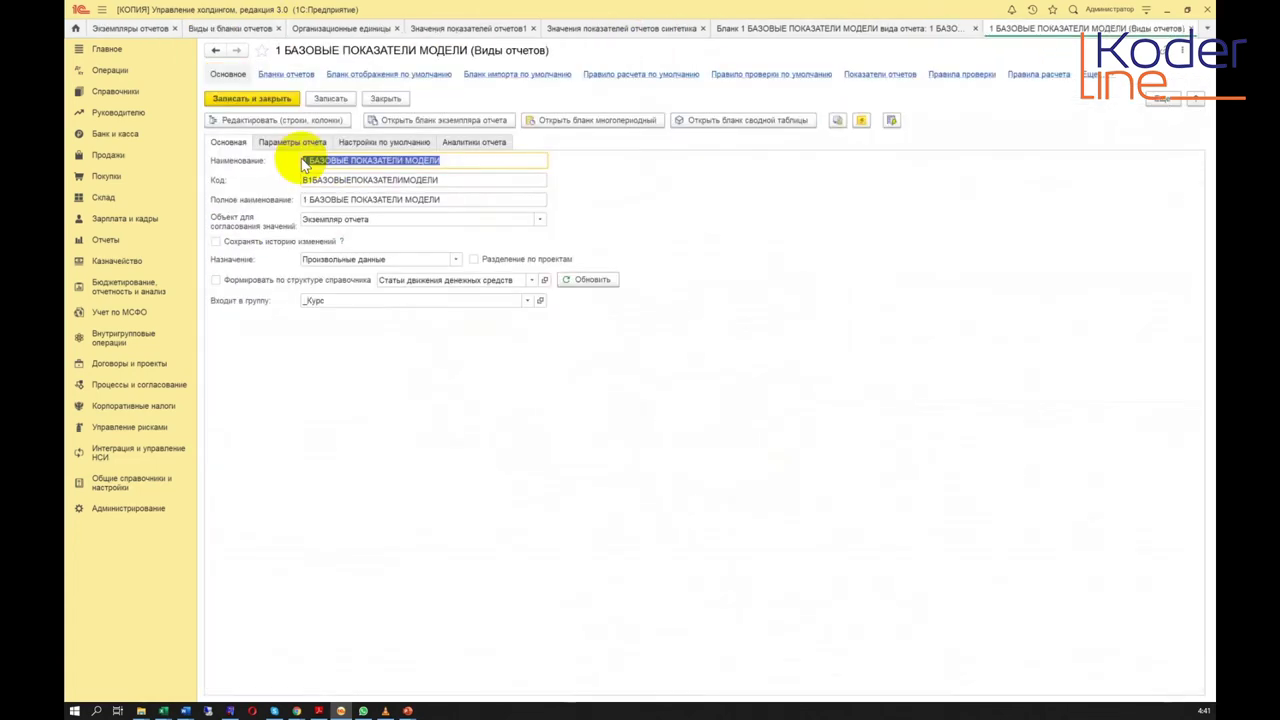
{"action": "left_click", "coordinate": [1097, 75]}
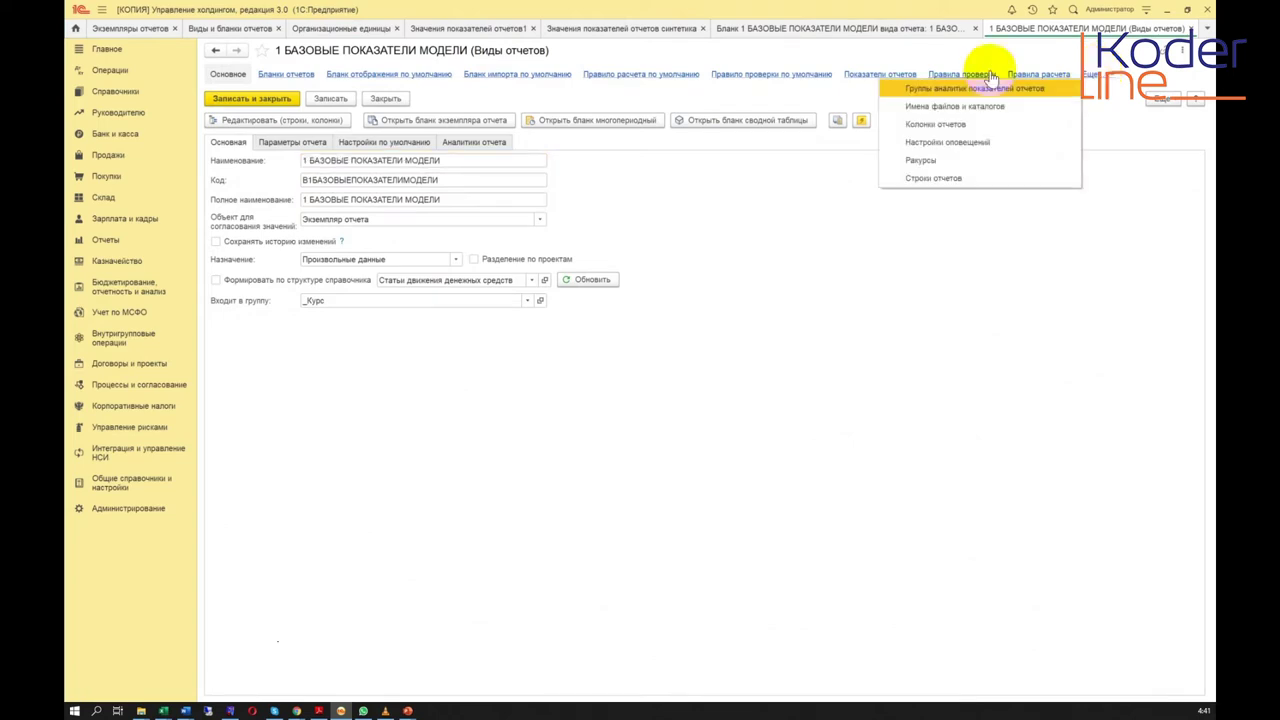
{"action": "left_click", "coordinate": [957, 127]}
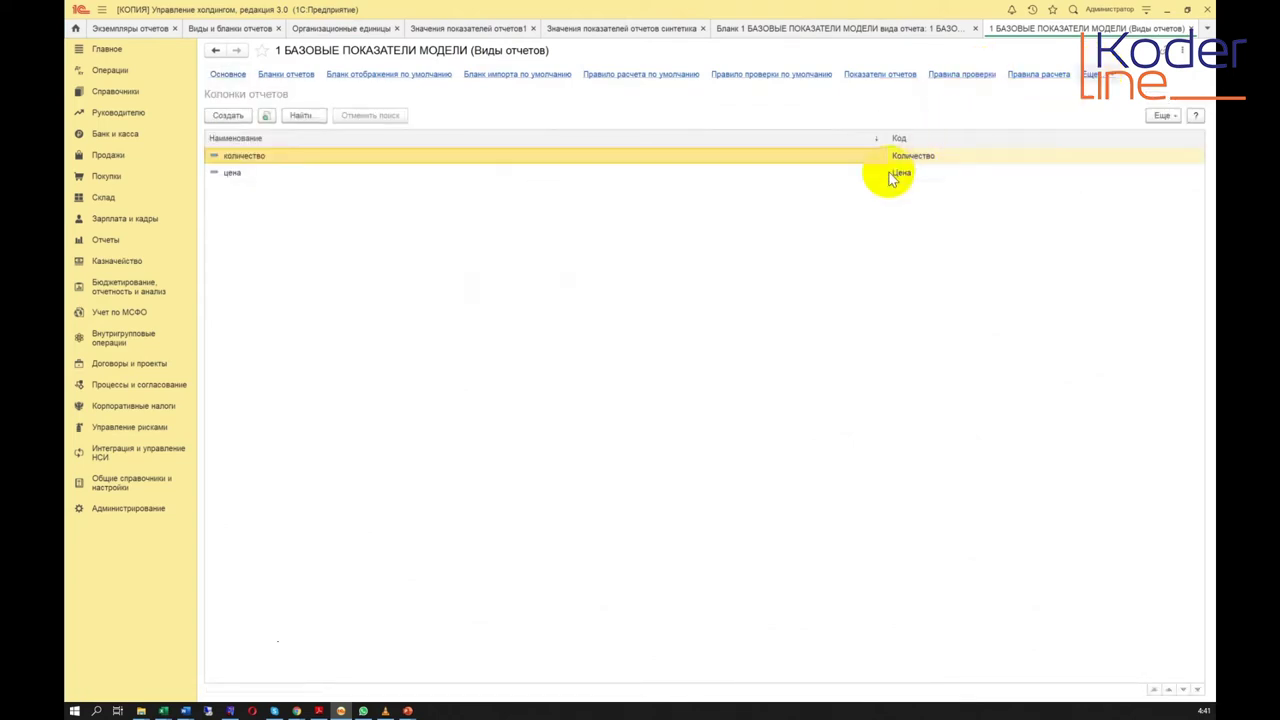
{"action": "left_click_drag", "start_coordinate": [886, 138], "coordinate": [736, 132]}
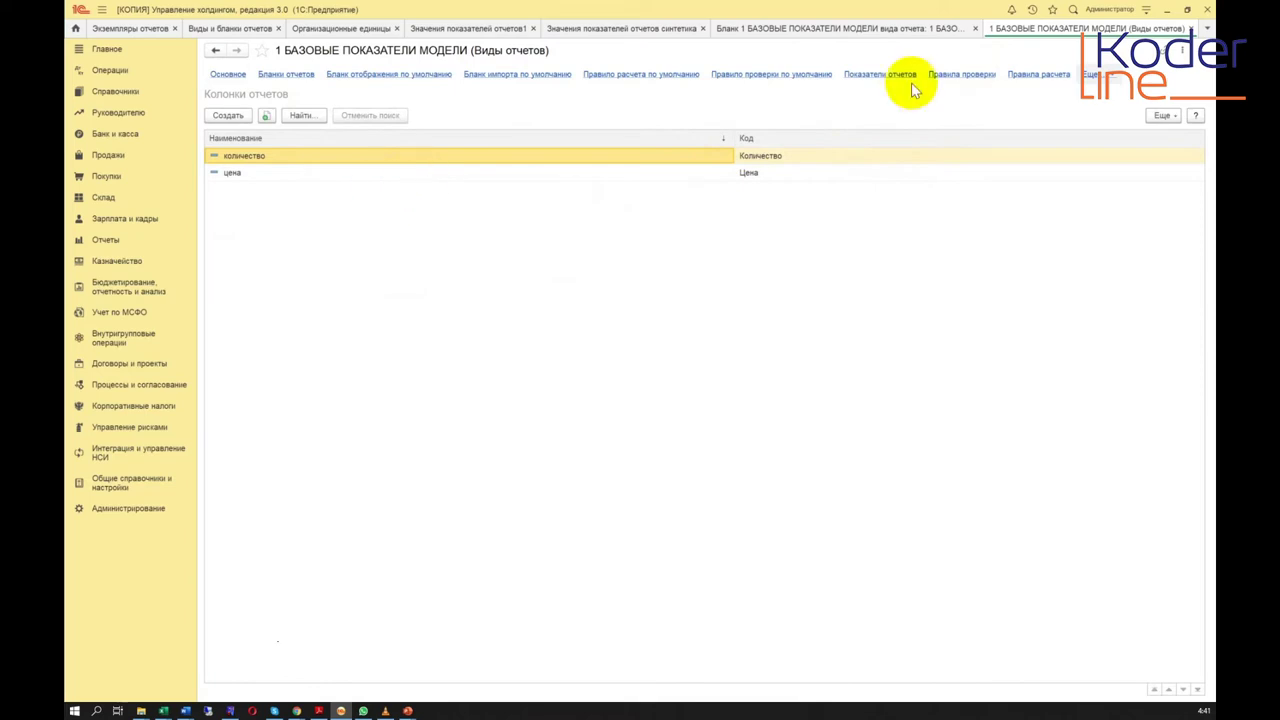
{"action": "left_click", "coordinate": [1191, 29]}
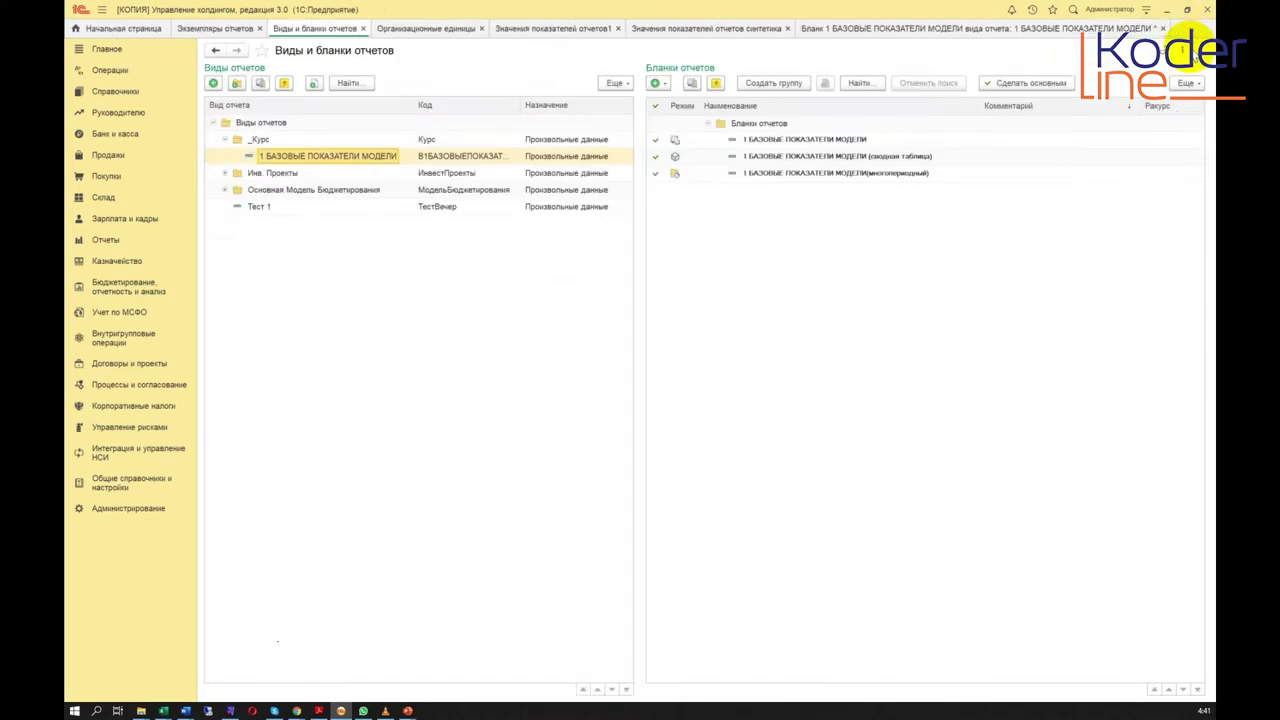
Step: Return to the report form and inspect the "количество" cells of its rows
{"action": "left_click", "coordinate": [1040, 30]}
{"action": "left_click", "coordinate": [486, 246]}
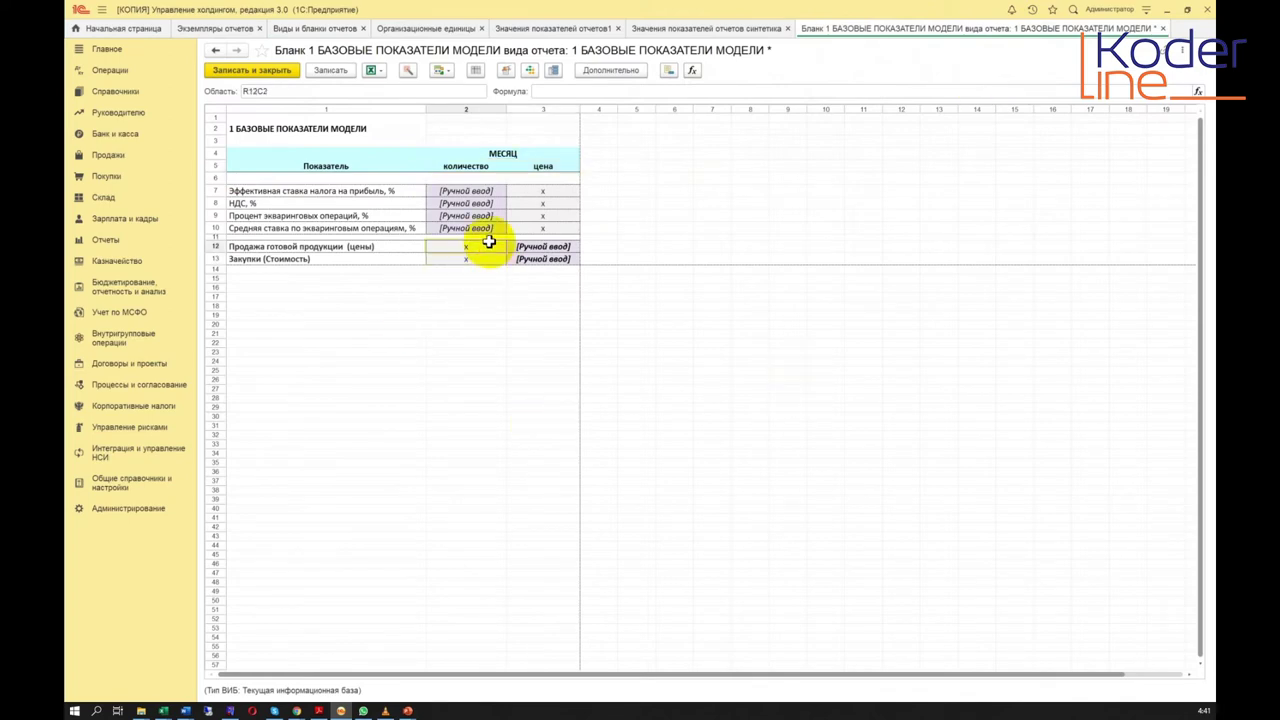
{"action": "left_click", "coordinate": [478, 215]}
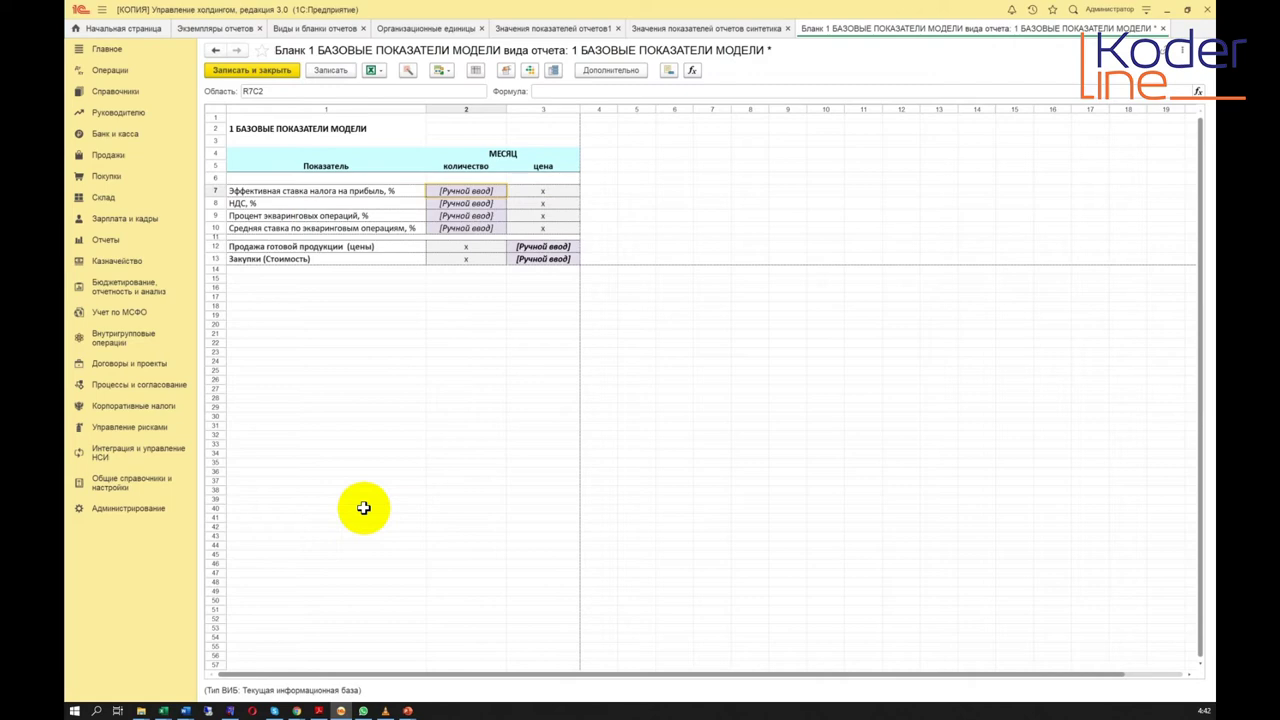
{"action": "left_click", "coordinate": [1170, 14]}
{"action": "left_click_drag", "start_coordinate": [820, 366], "coordinate": [608, 295]}
{"action": "key", "text": "Escape"}
{"action": "left_click", "coordinate": [500, 269]}
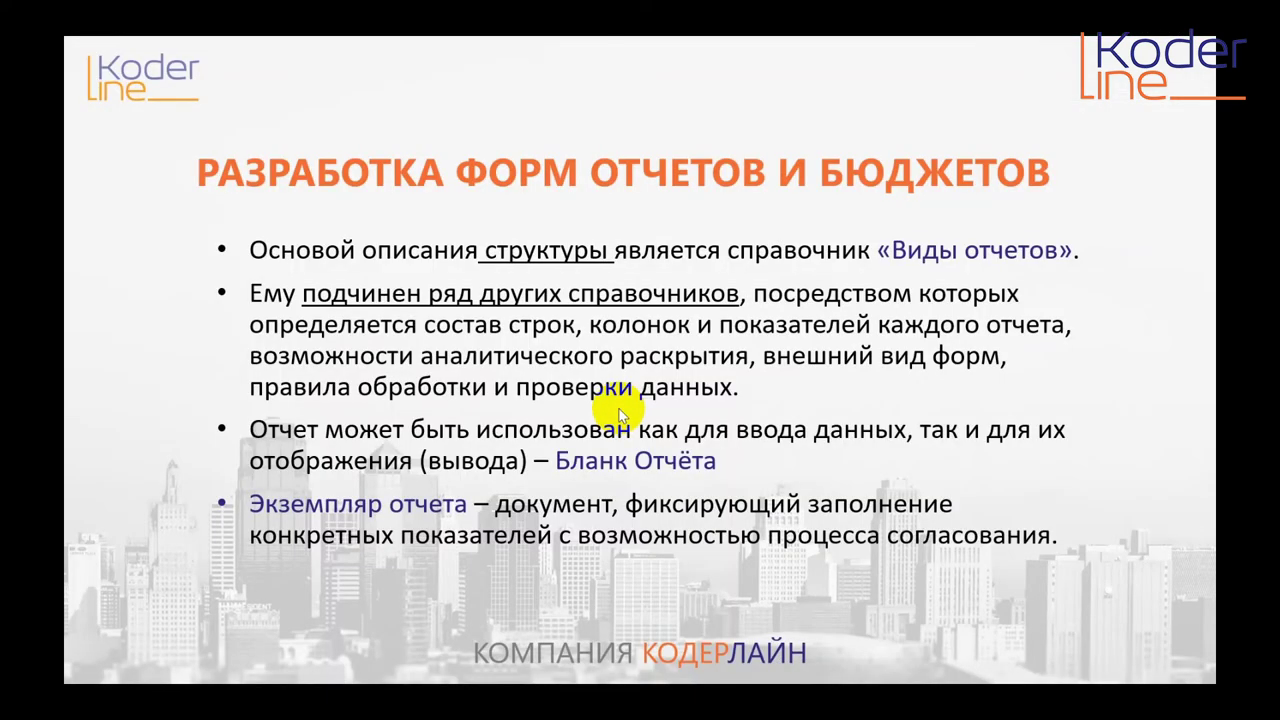
{"action": "left_click", "coordinate": [651, 127]}
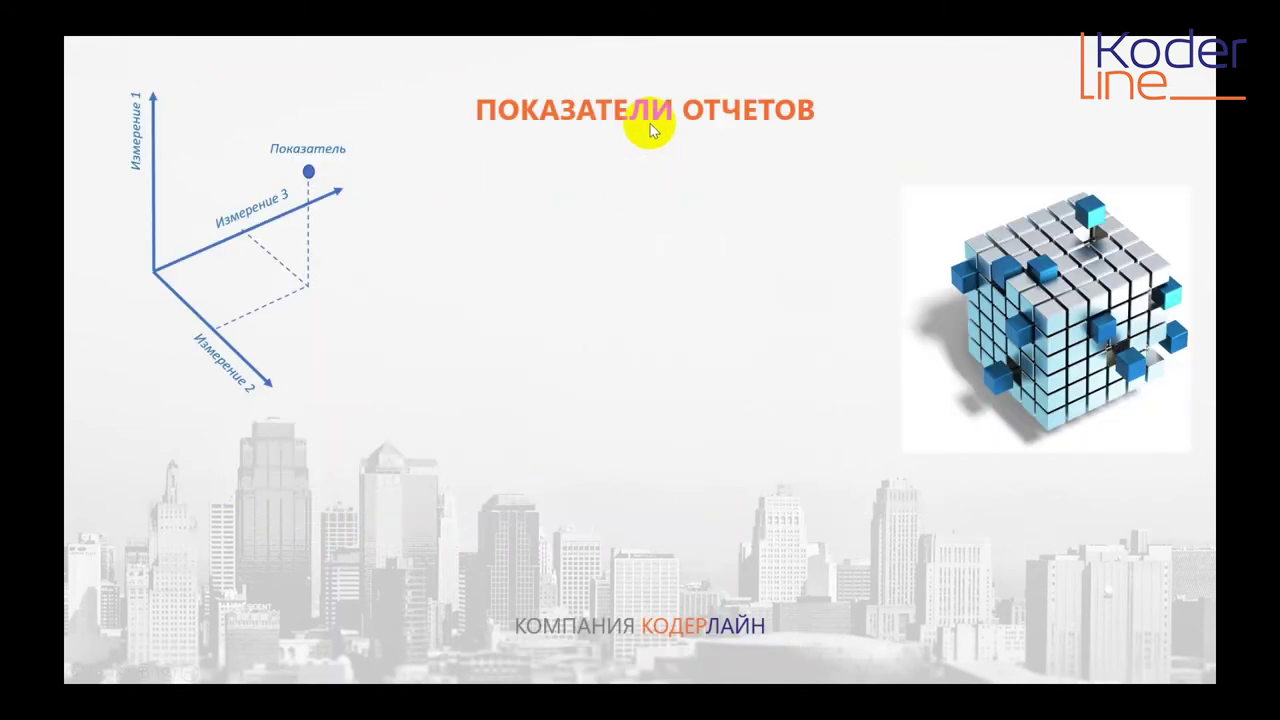
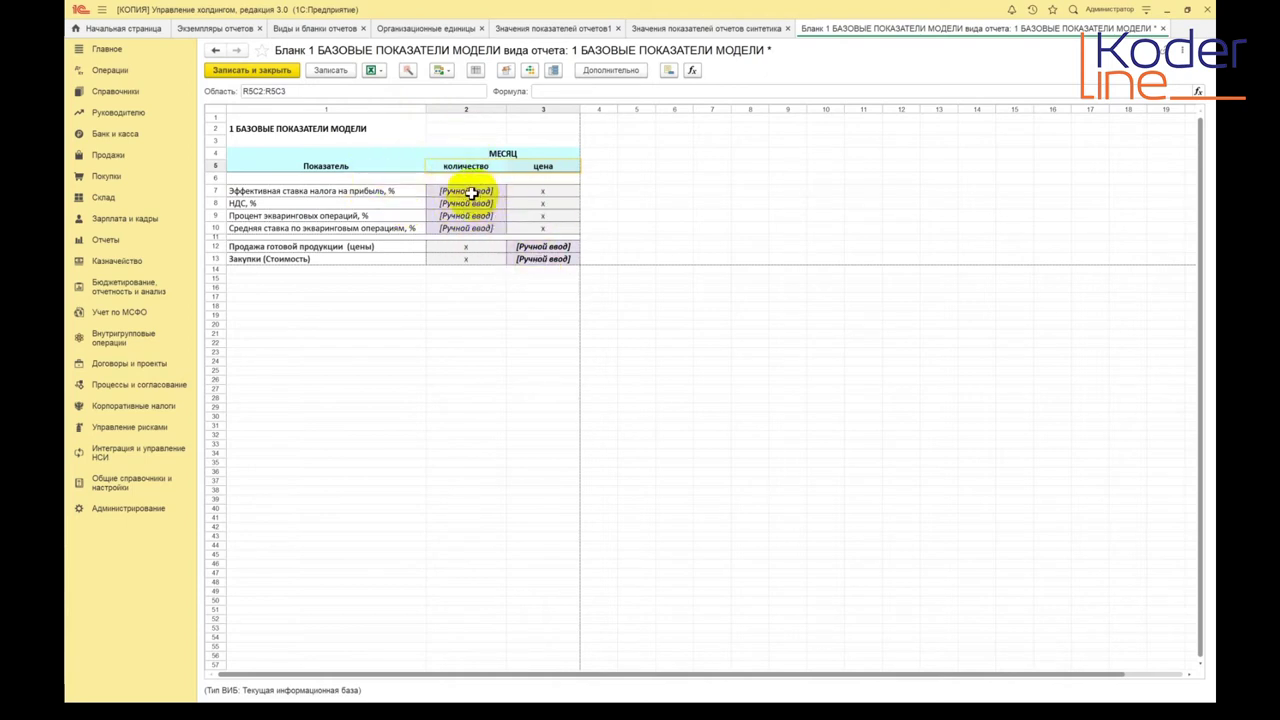
{"action": "left_click_drag", "start_coordinate": [466, 191], "coordinate": [543, 260]}
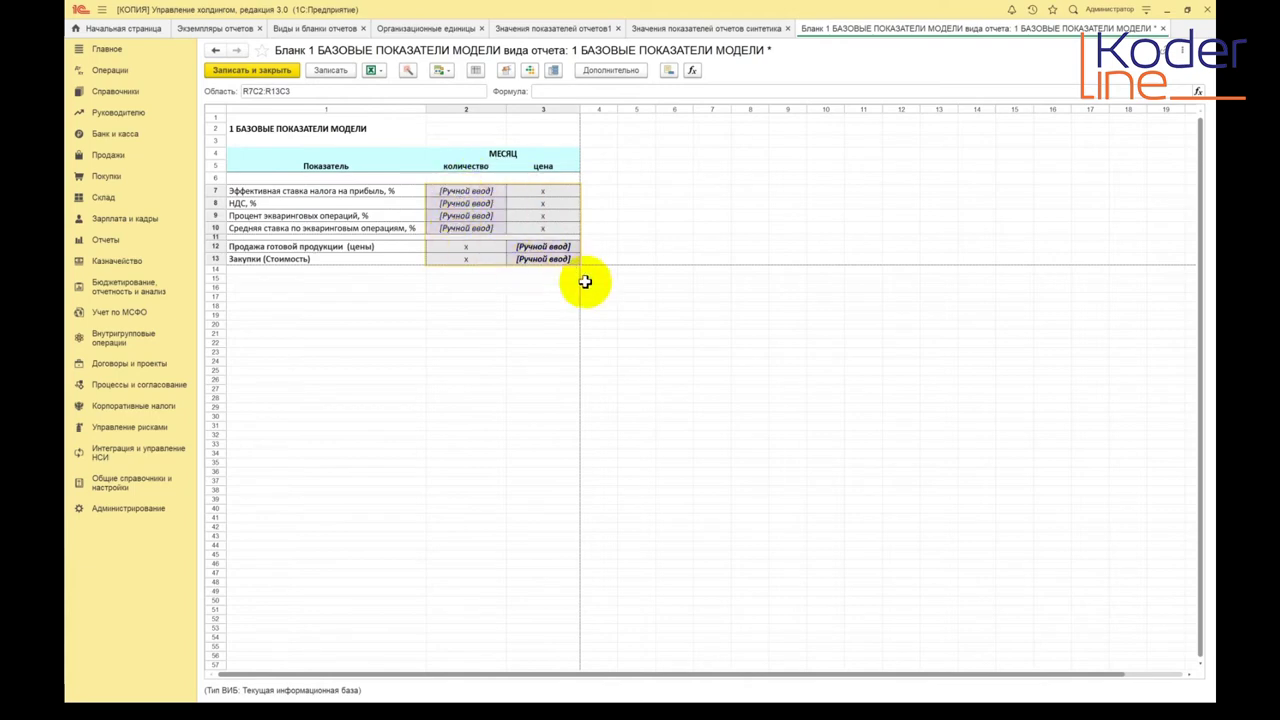
{"action": "left_click", "coordinate": [407, 72]}
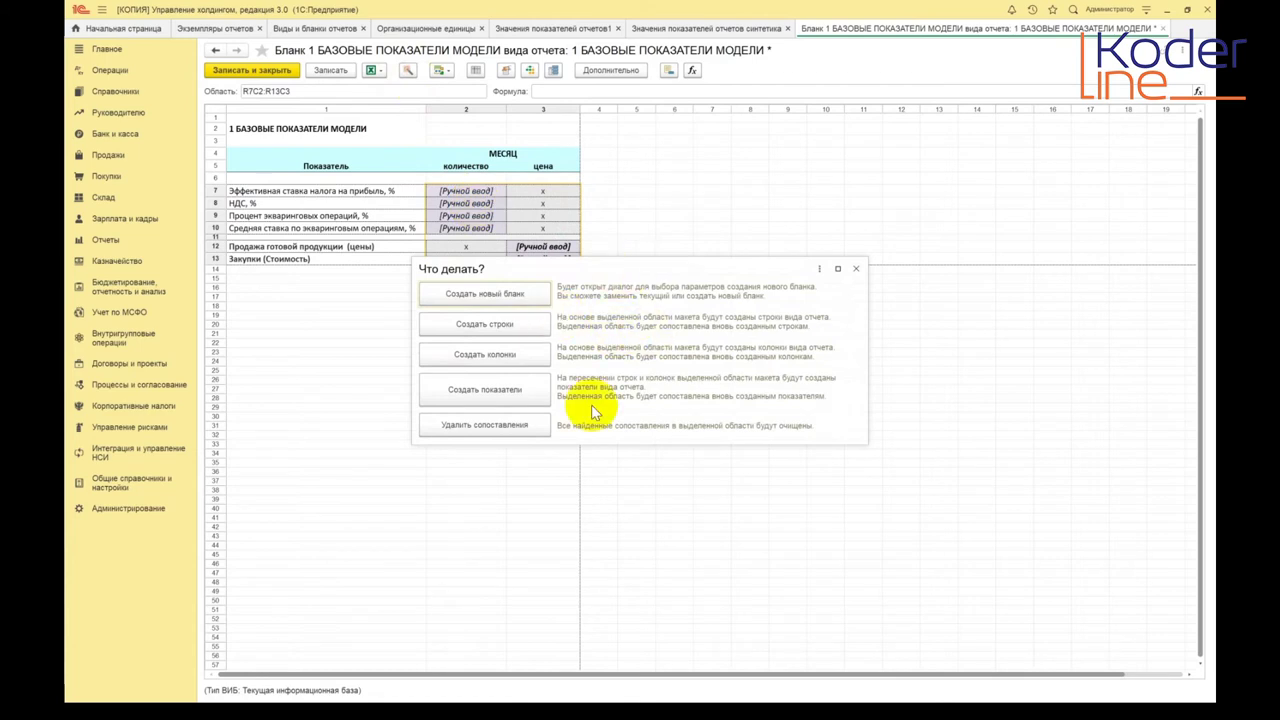
{"action": "left_click", "coordinate": [507, 393]}
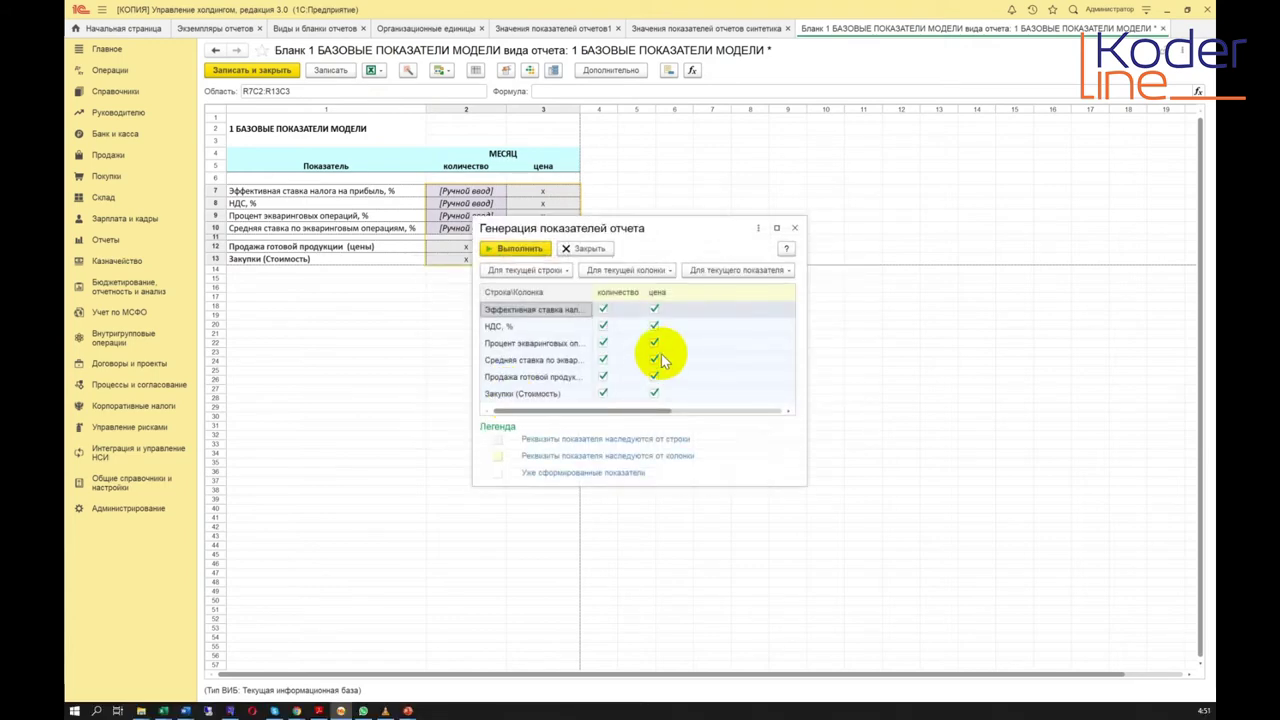
{"action": "left_click_drag", "start_coordinate": [678, 235], "coordinate": [793, 147]}
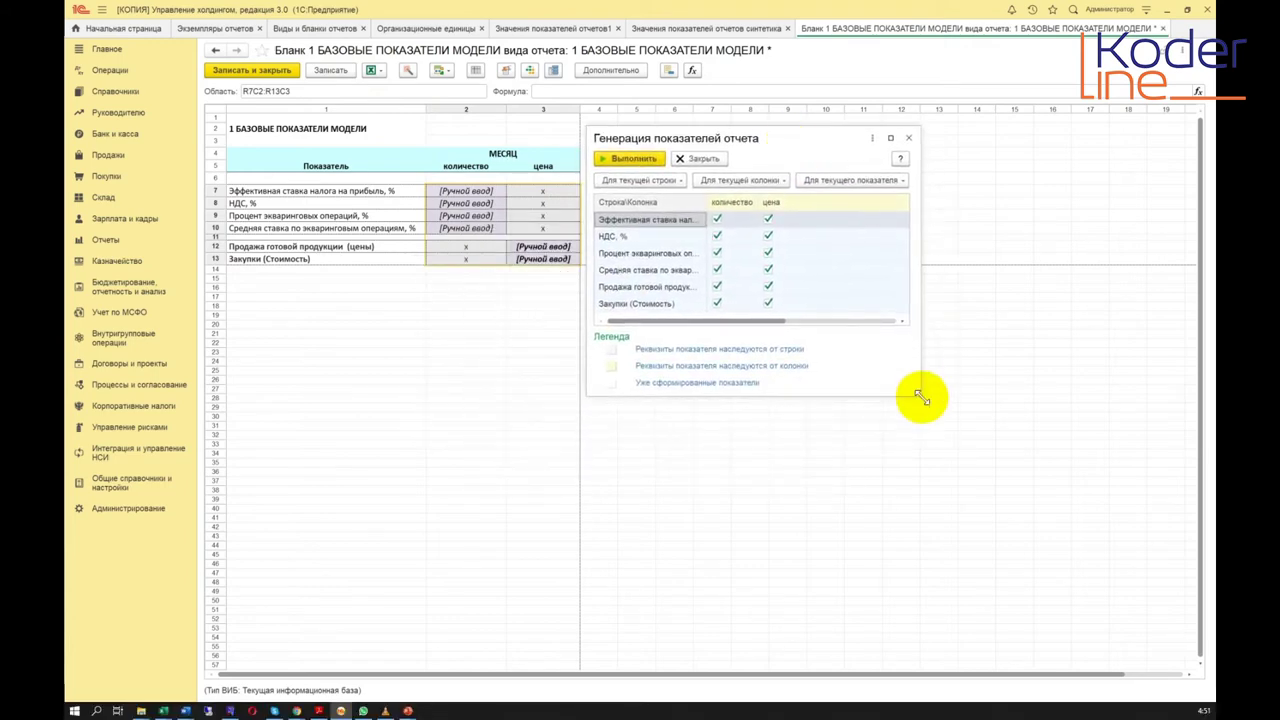
{"action": "left_click_drag", "start_coordinate": [922, 396], "coordinate": [1069, 457]}
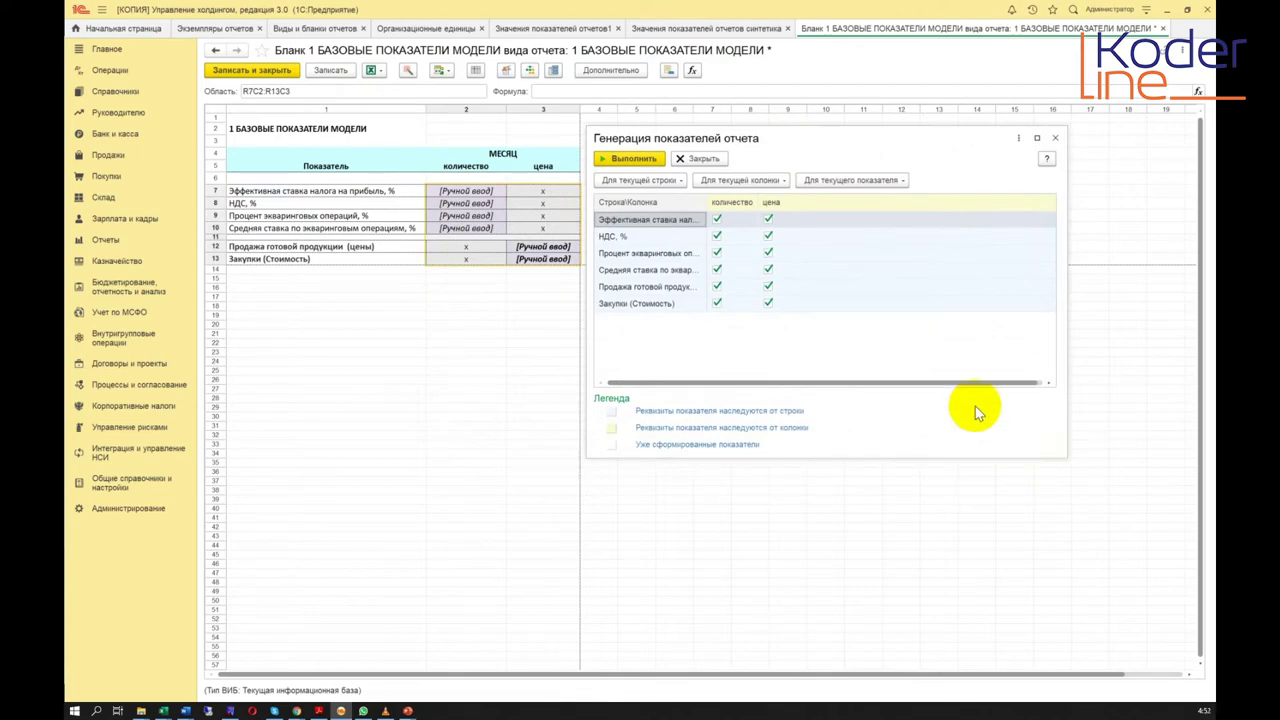
{"action": "left_click_drag", "start_coordinate": [757, 202], "coordinate": [767, 202]}
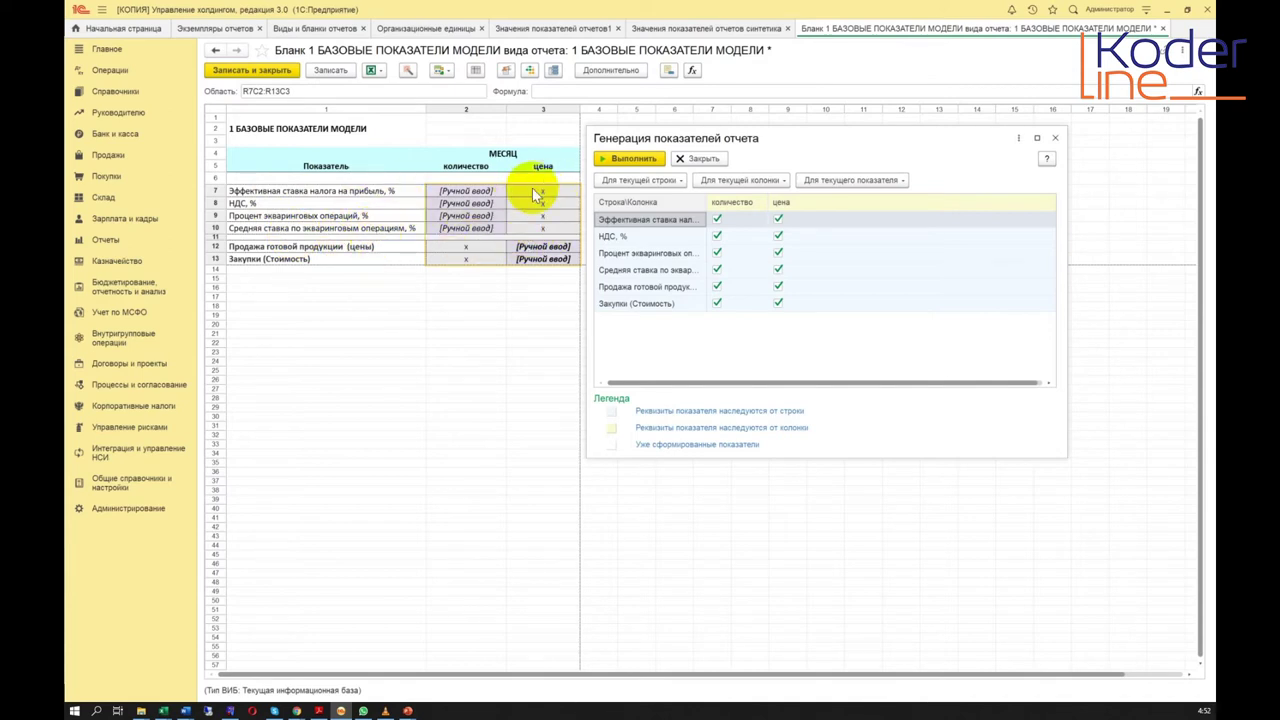
{"action": "left_click", "coordinate": [778, 218]}
{"action": "left_click", "coordinate": [778, 235]}
{"action": "left_click", "coordinate": [778, 252]}
{"action": "left_click", "coordinate": [778, 269]}
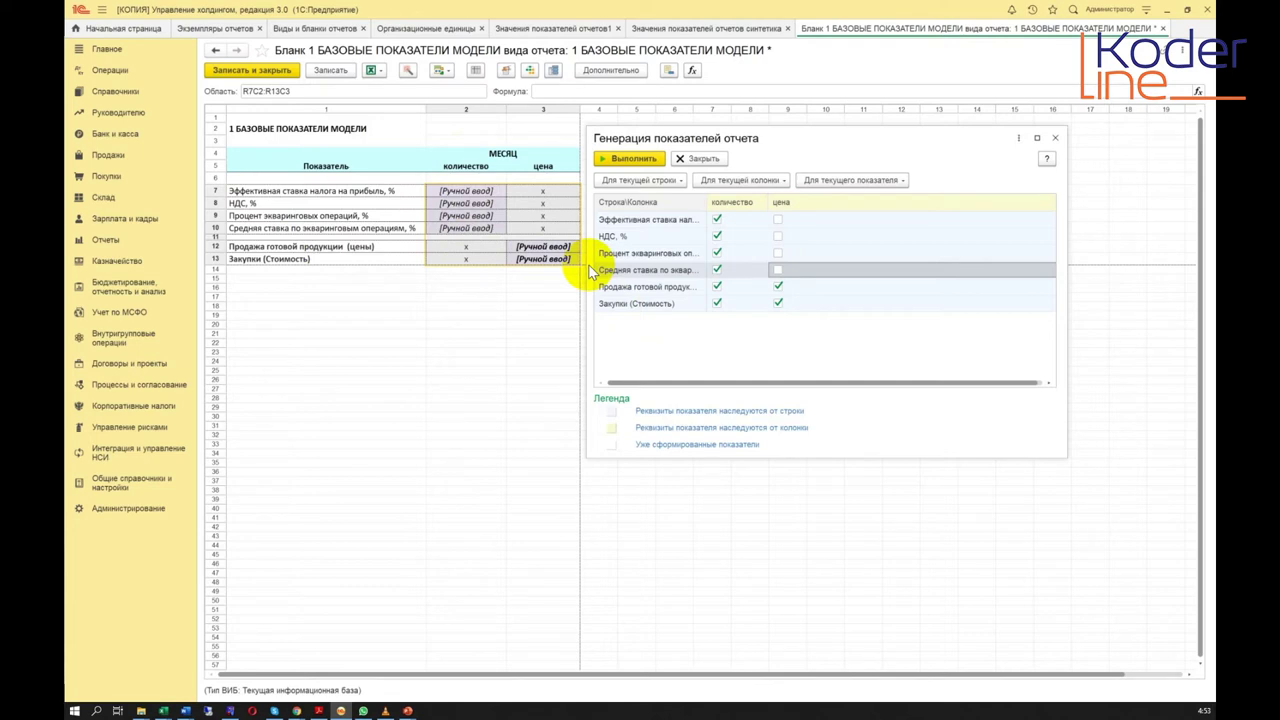
{"action": "left_click", "coordinate": [717, 287]}
{"action": "left_click", "coordinate": [716, 304]}
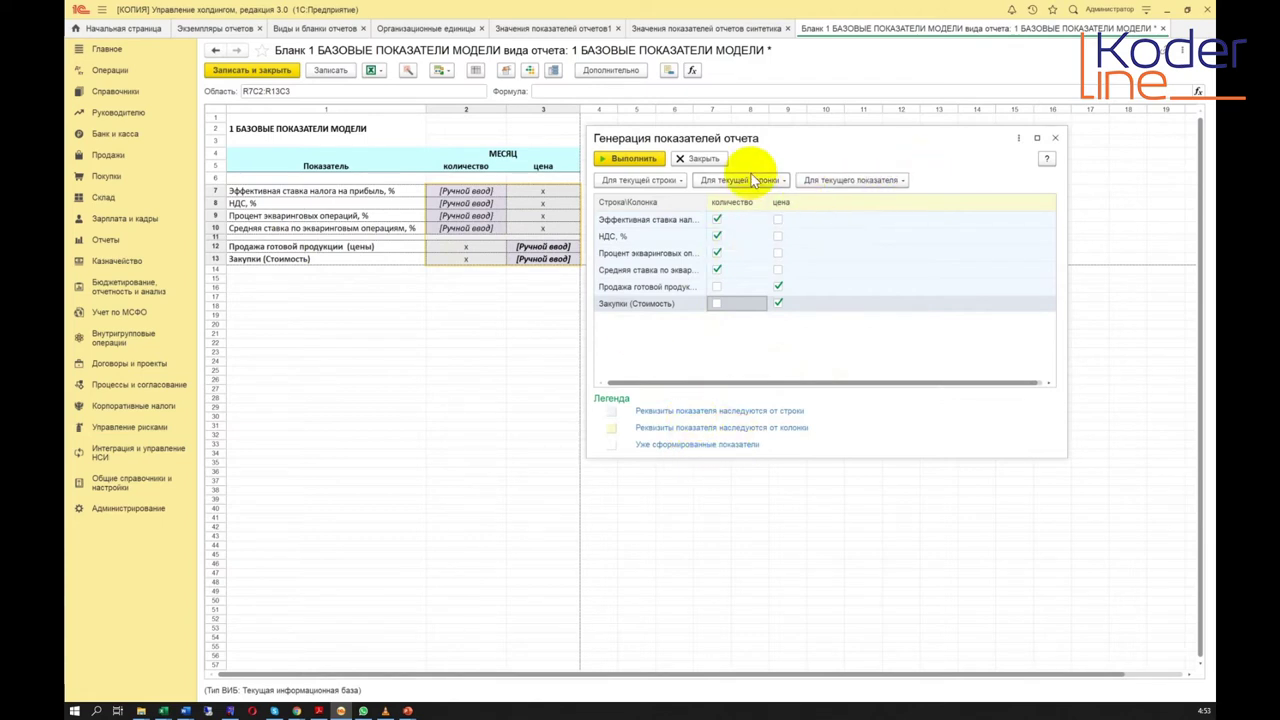
{"action": "left_click", "coordinate": [1055, 142]}
{"action": "left_click", "coordinate": [516, 226]}
Step: Open report indicator generation for the "количество" cells of rows 7–10 (R7C2:R10C2) and look through the options for the current column
{"action": "left_click_drag", "start_coordinate": [491, 190], "coordinate": [487, 228]}
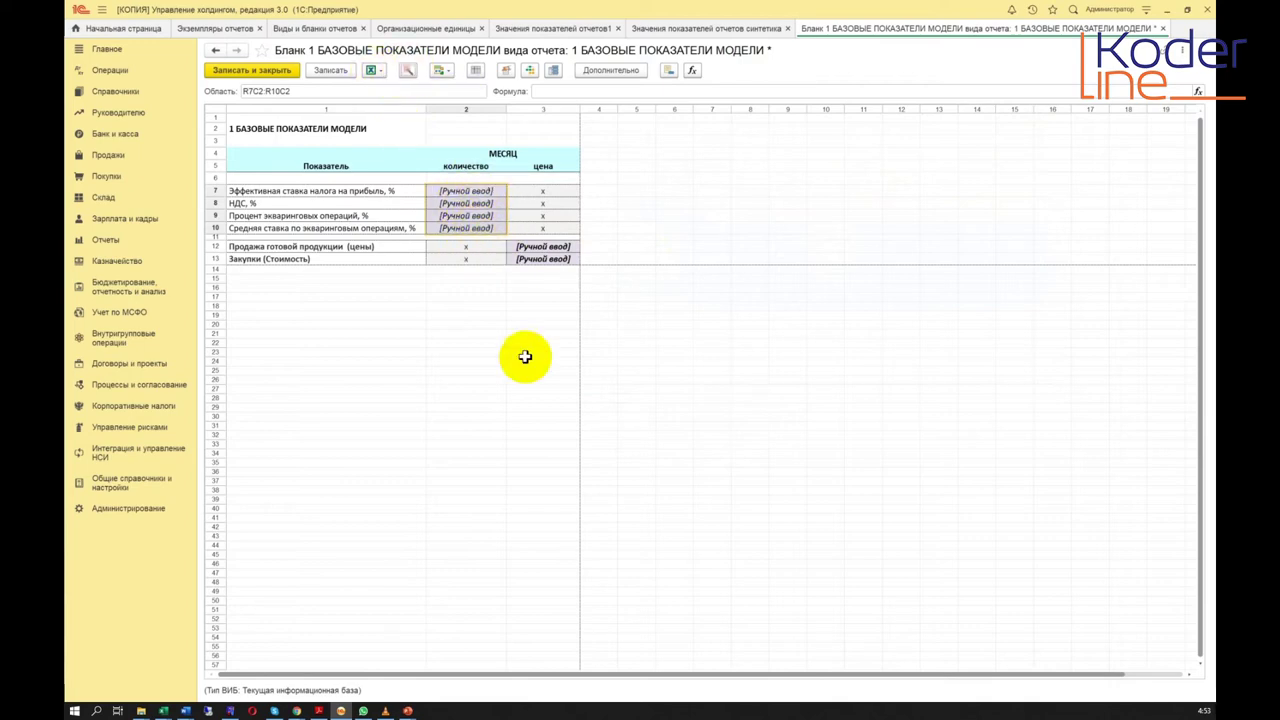
{"action": "left_click", "coordinate": [409, 72]}
{"action": "left_click", "coordinate": [528, 393]}
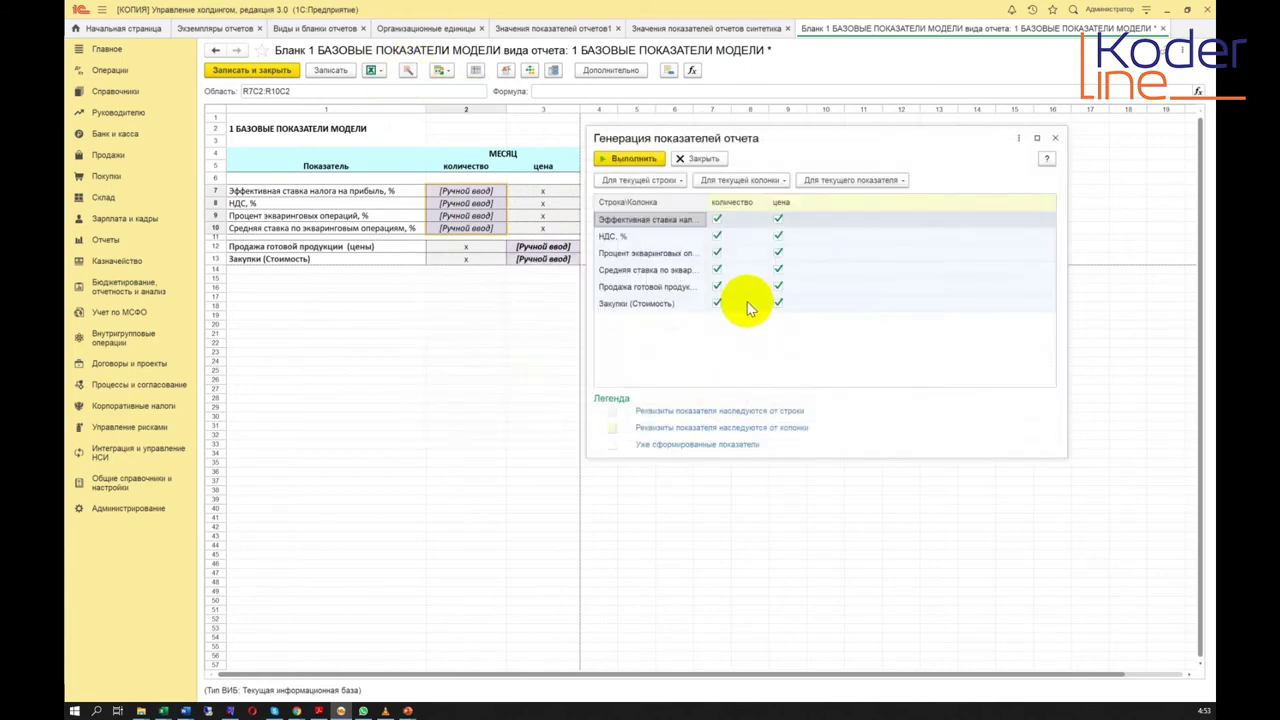
{"action": "left_click", "coordinate": [746, 182]}
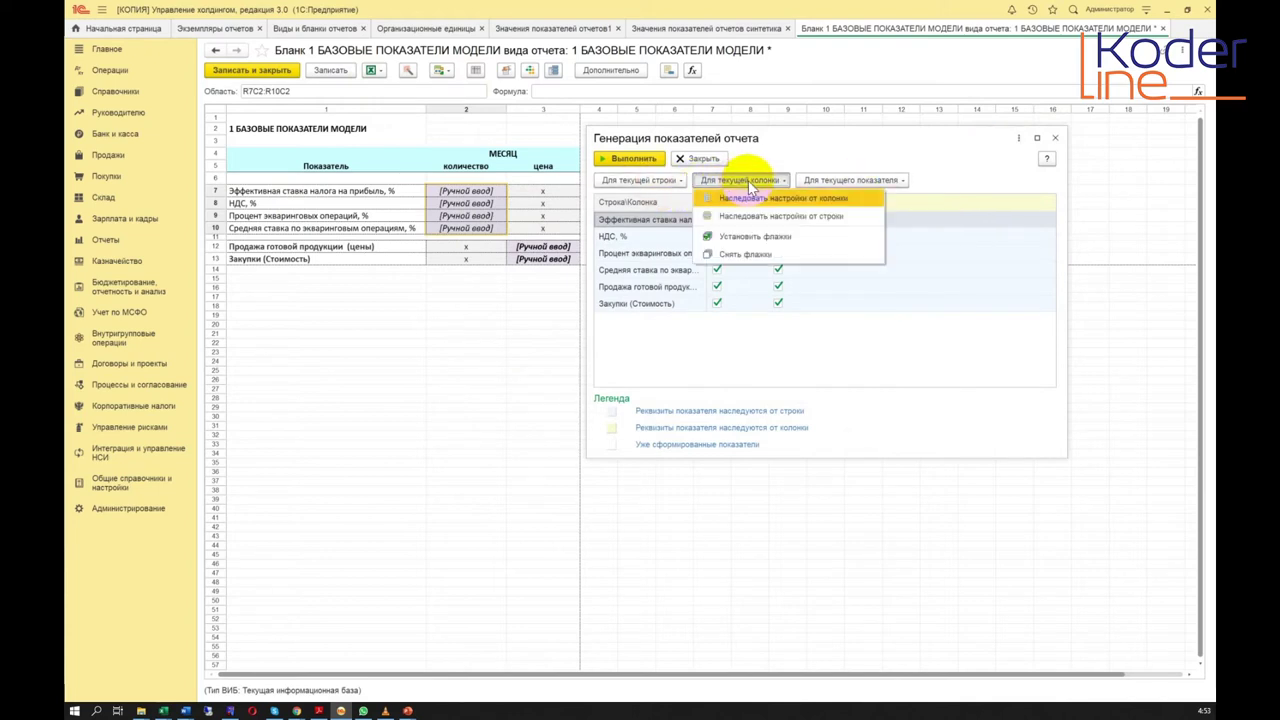
{"action": "left_click", "coordinate": [774, 202]}
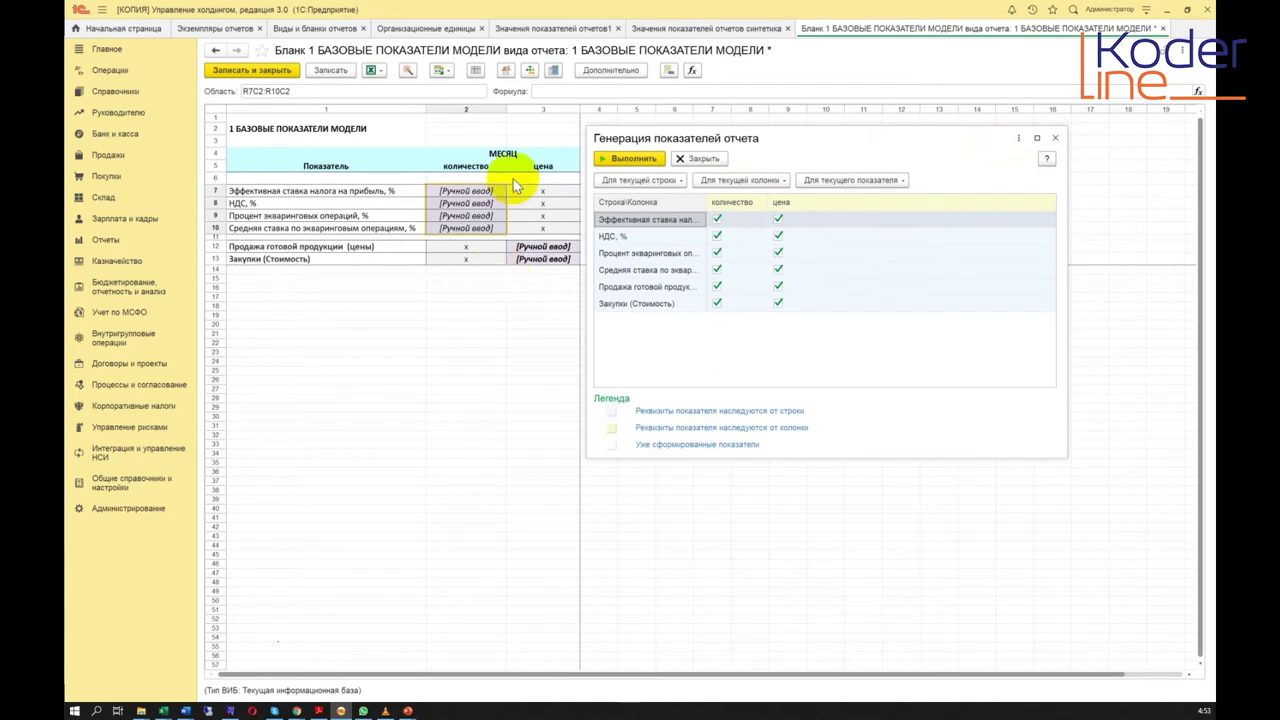
Step: Exclude "количество" for the sales and purchases rows and "цена" for the four rate rows, and generate the remaining report indicators
{"action": "left_click", "coordinate": [716, 286]}
{"action": "left_click", "coordinate": [716, 303]}
{"action": "left_click", "coordinate": [778, 270]}
{"action": "left_click", "coordinate": [779, 250]}
{"action": "left_click", "coordinate": [778, 218]}
{"action": "left_click", "coordinate": [778, 236]}
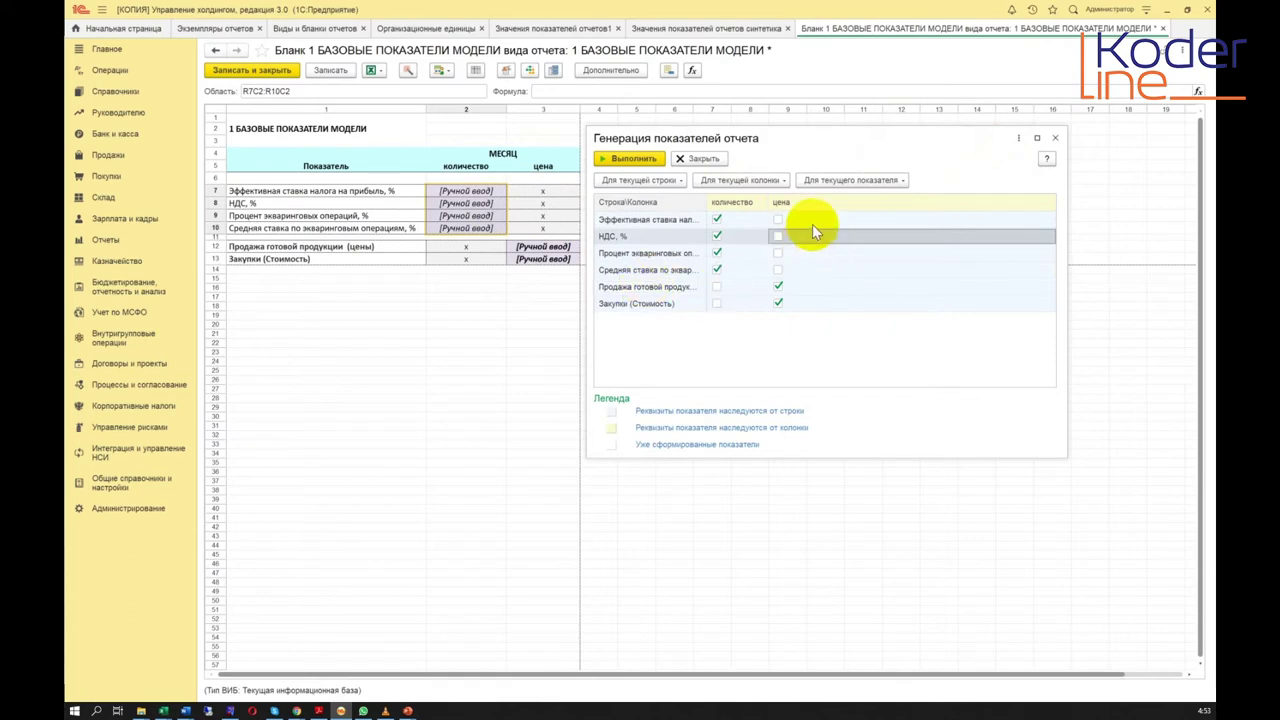
{"action": "left_click", "coordinate": [641, 162]}
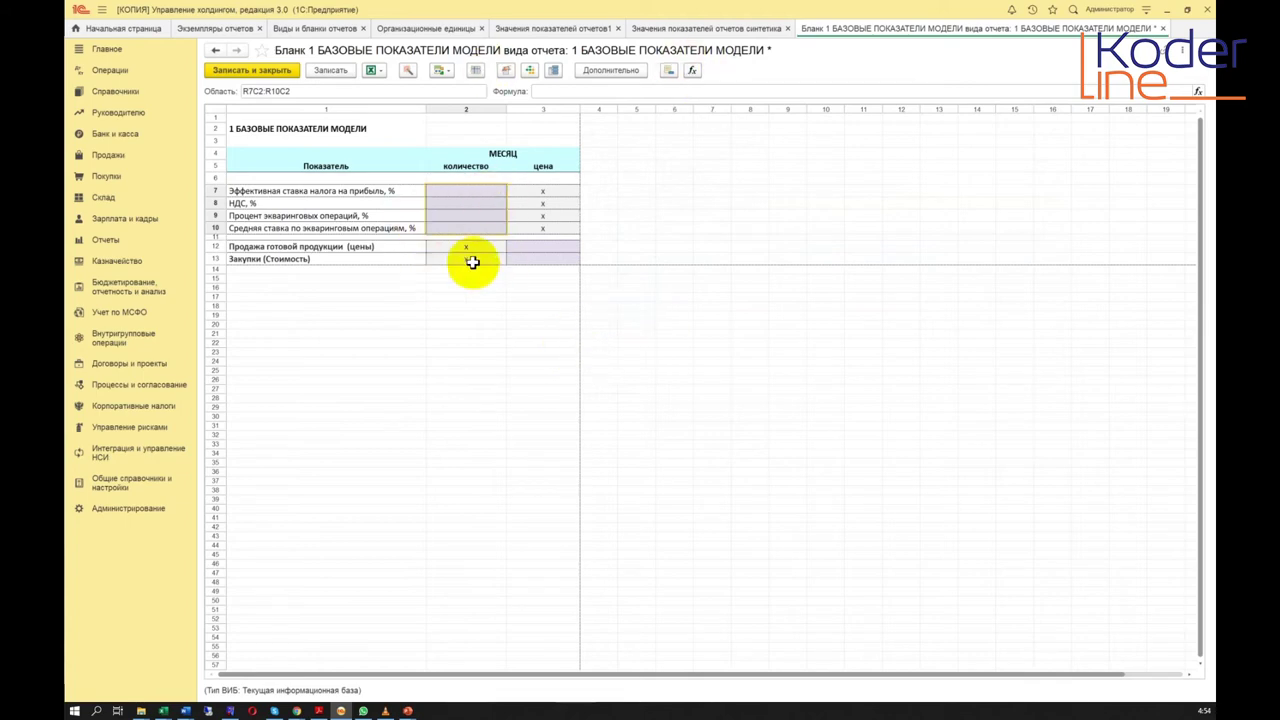
Step: Check the area names assigned to the "количество" cells of "Эффективная ставка налога на прибыль, %" and "НДС, %"
{"action": "left_click", "coordinate": [522, 287]}
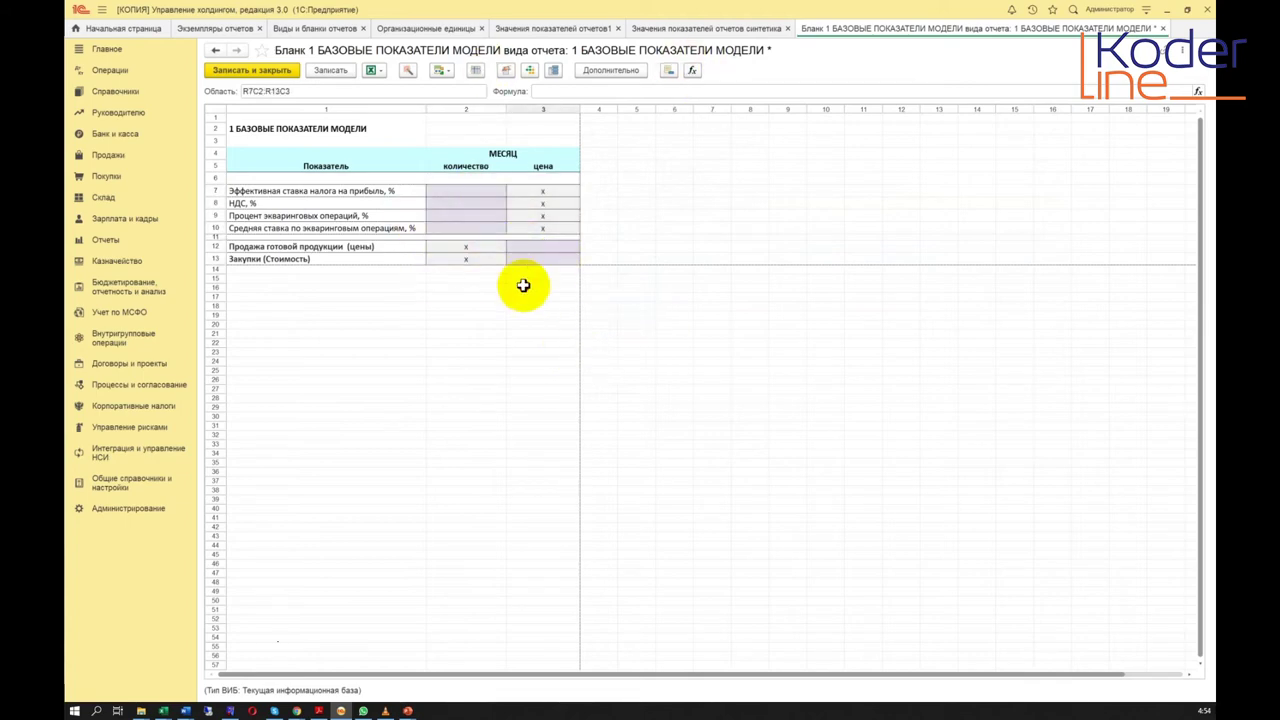
{"action": "left_click", "coordinate": [483, 188]}
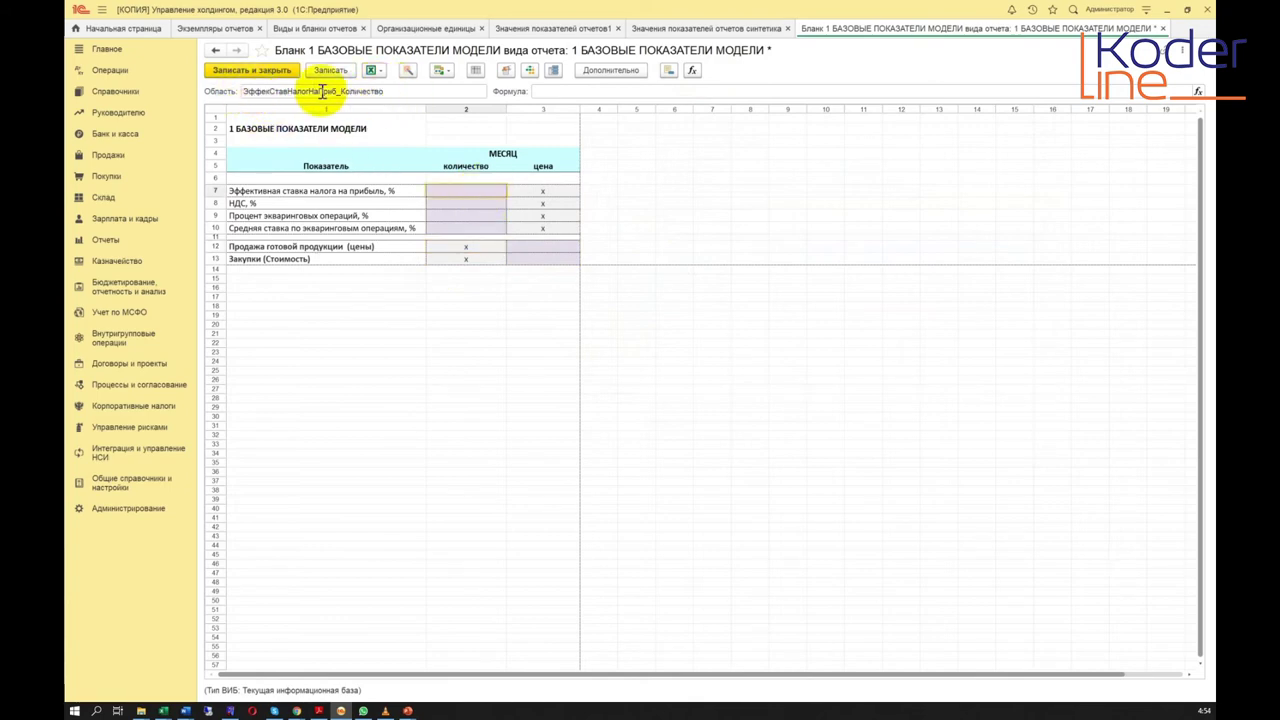
{"action": "left_click", "coordinate": [466, 204]}
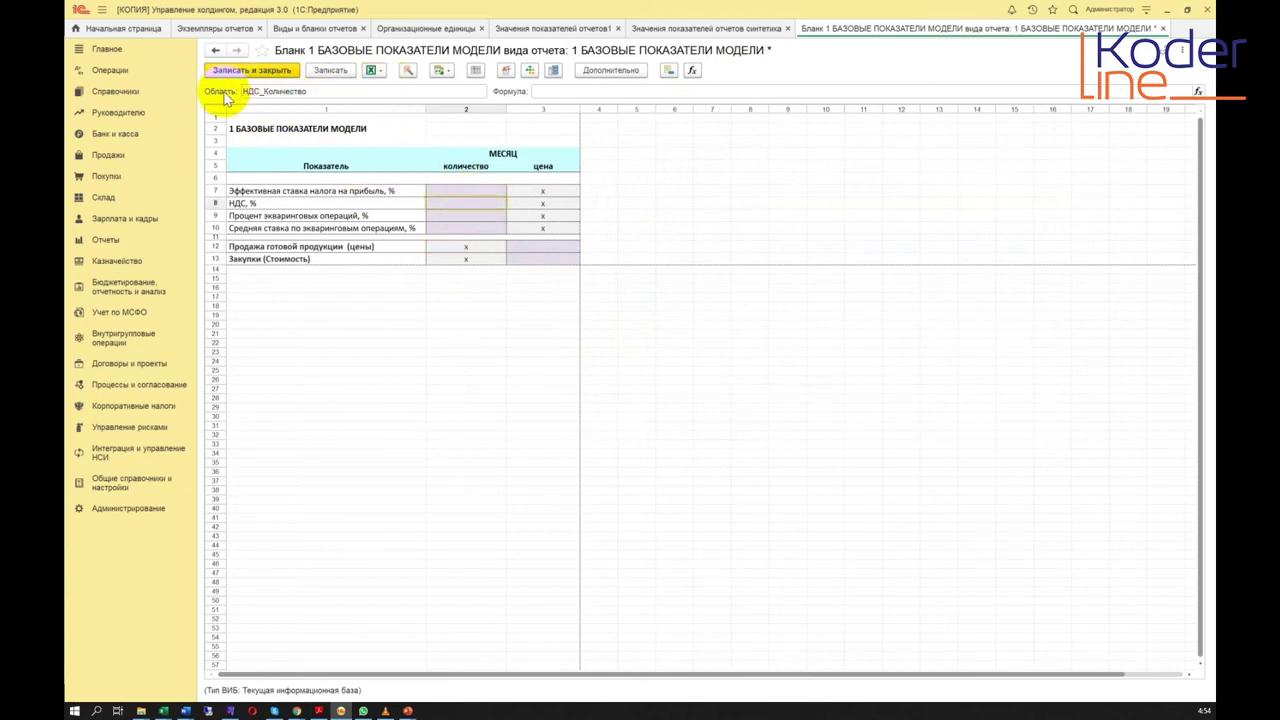
Step: Check the area name of the "количество" cell for "Процент эквaринговых операций, %" and review the names and codes in the report type's indicator list
{"action": "left_click", "coordinate": [469, 216]}
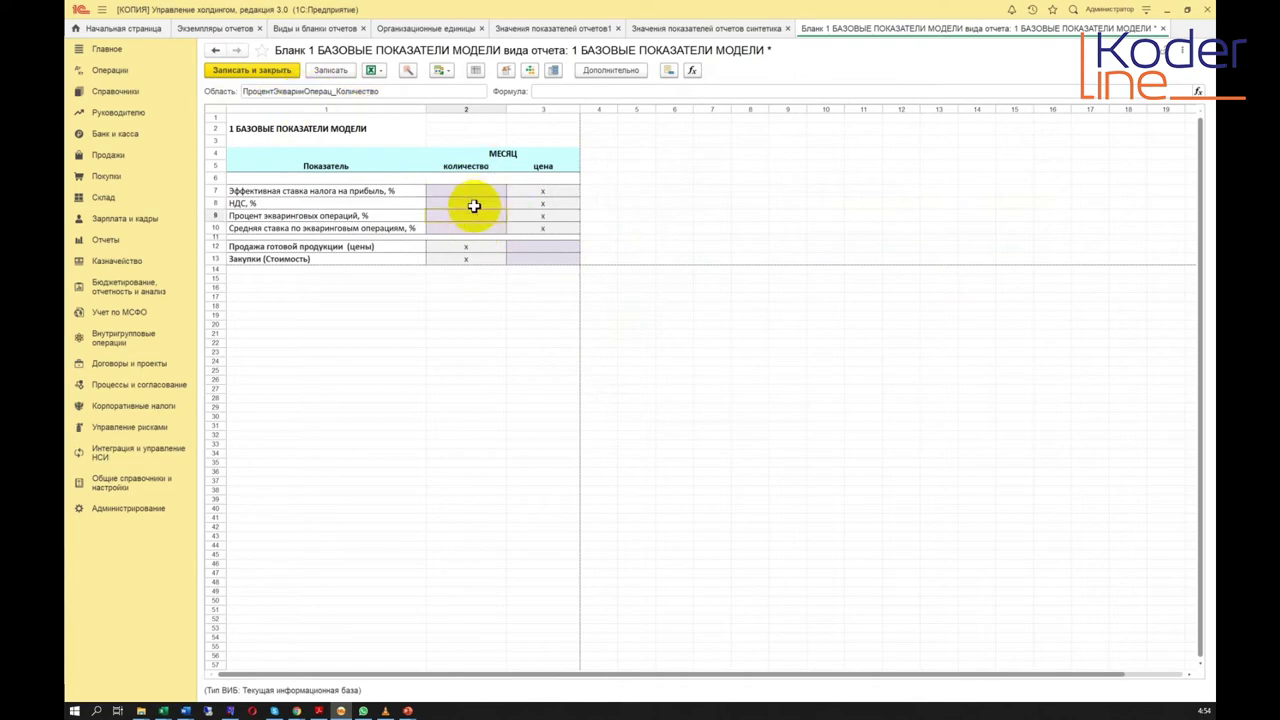
{"action": "left_click", "coordinate": [538, 229]}
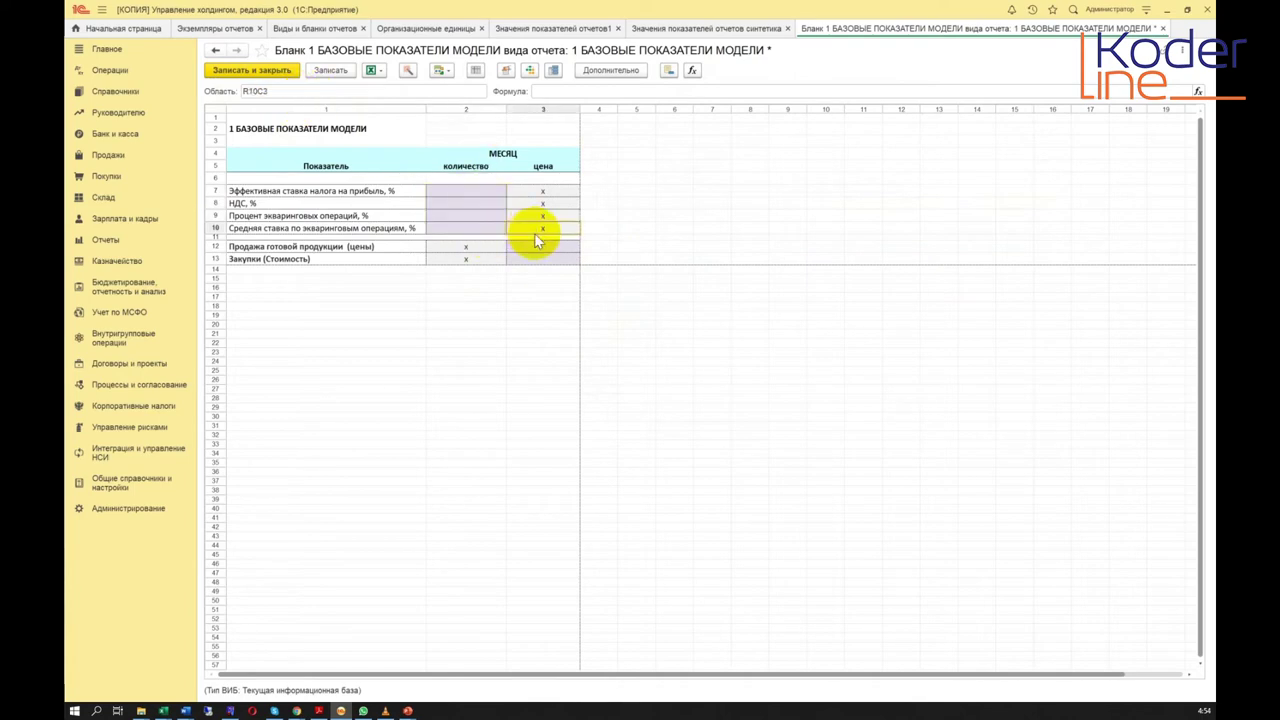
{"action": "left_click", "coordinate": [316, 29]}
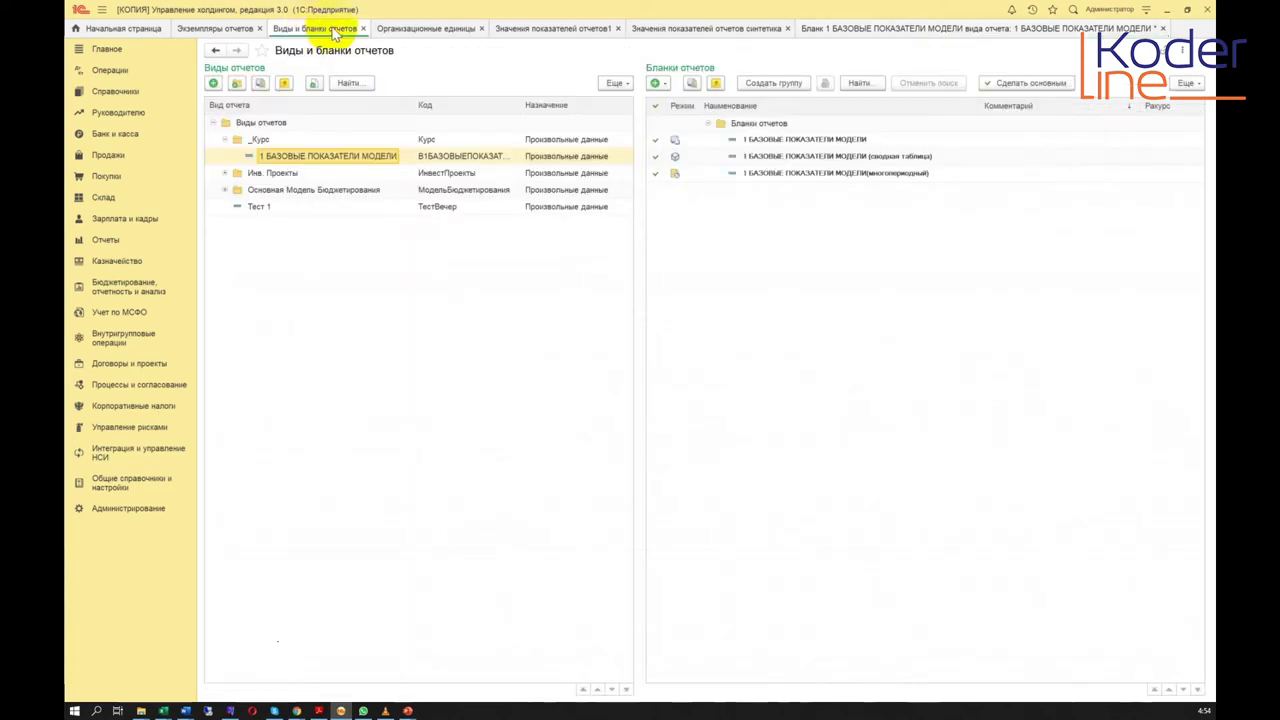
{"action": "double_click", "coordinate": [310, 157]}
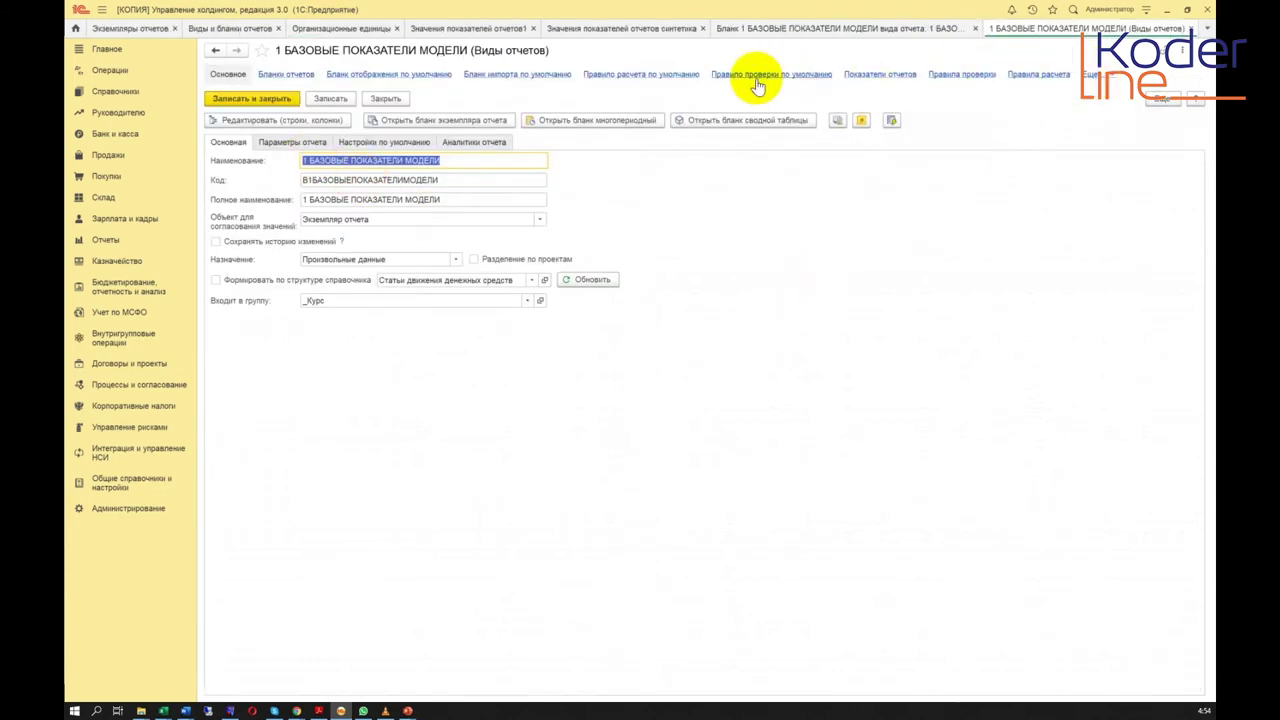
{"action": "left_click", "coordinate": [891, 120]}
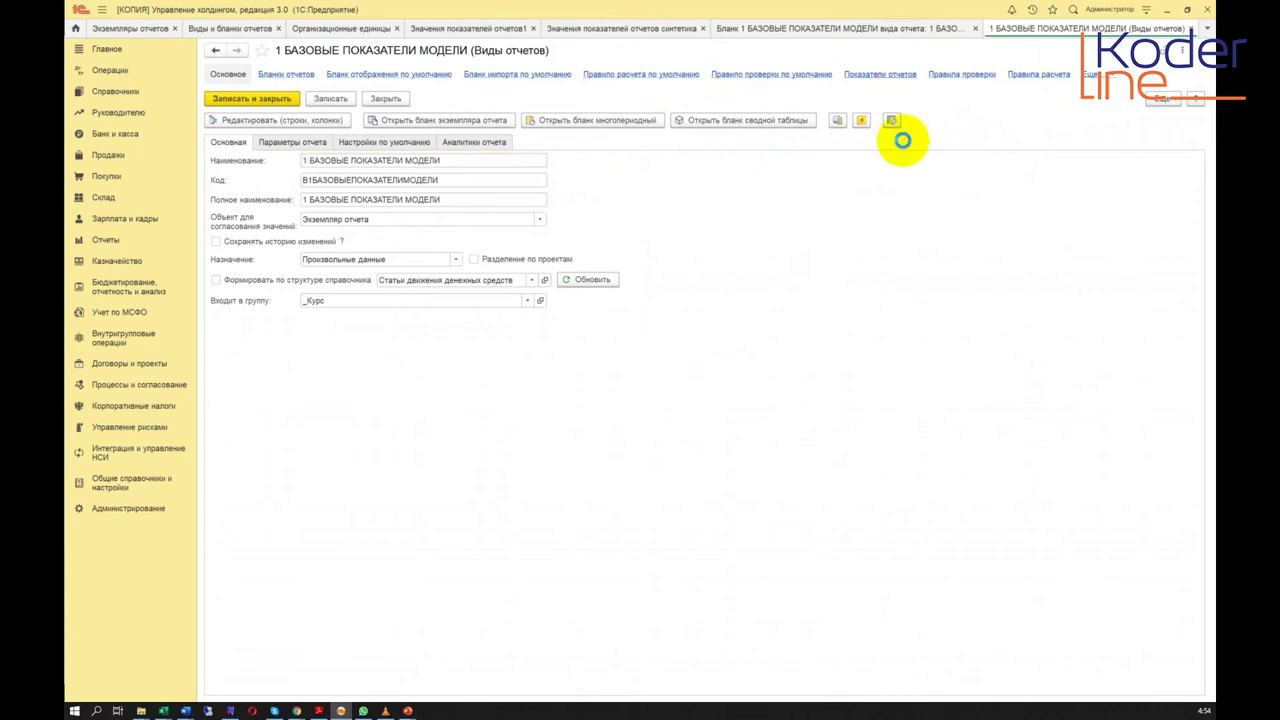
{"action": "left_click", "coordinate": [855, 172]}
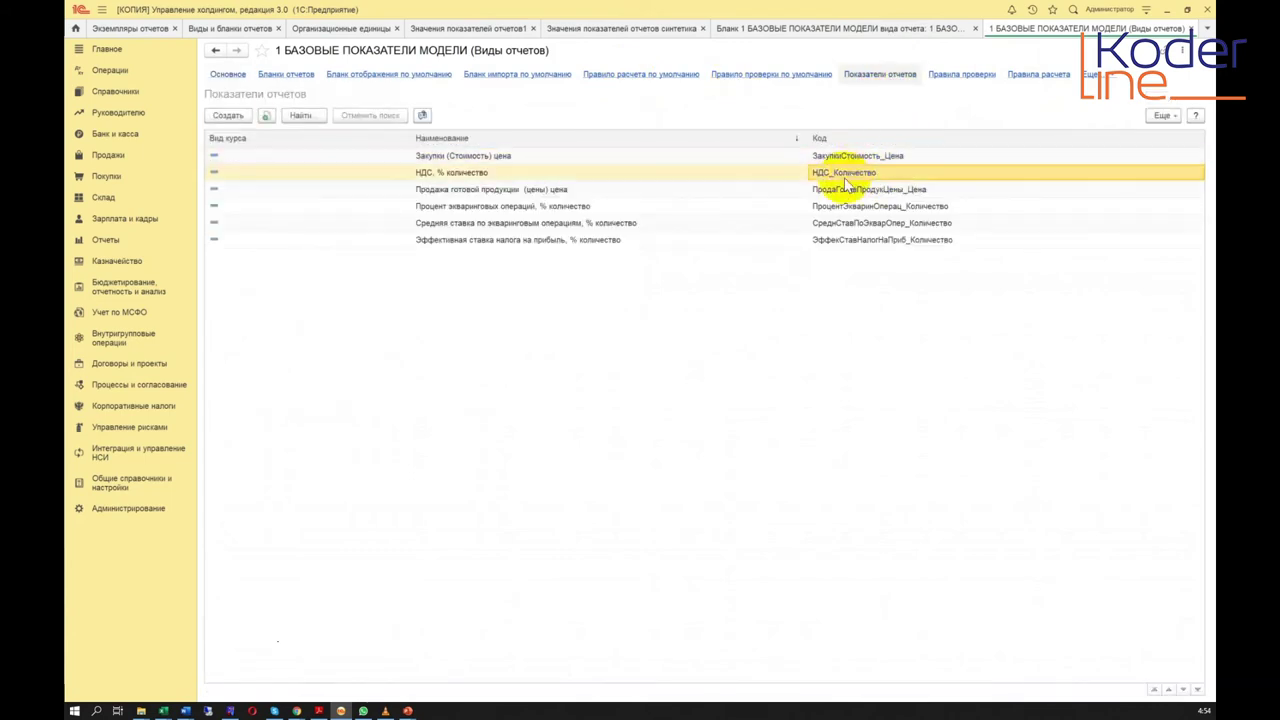
{"action": "left_click", "coordinate": [501, 172]}
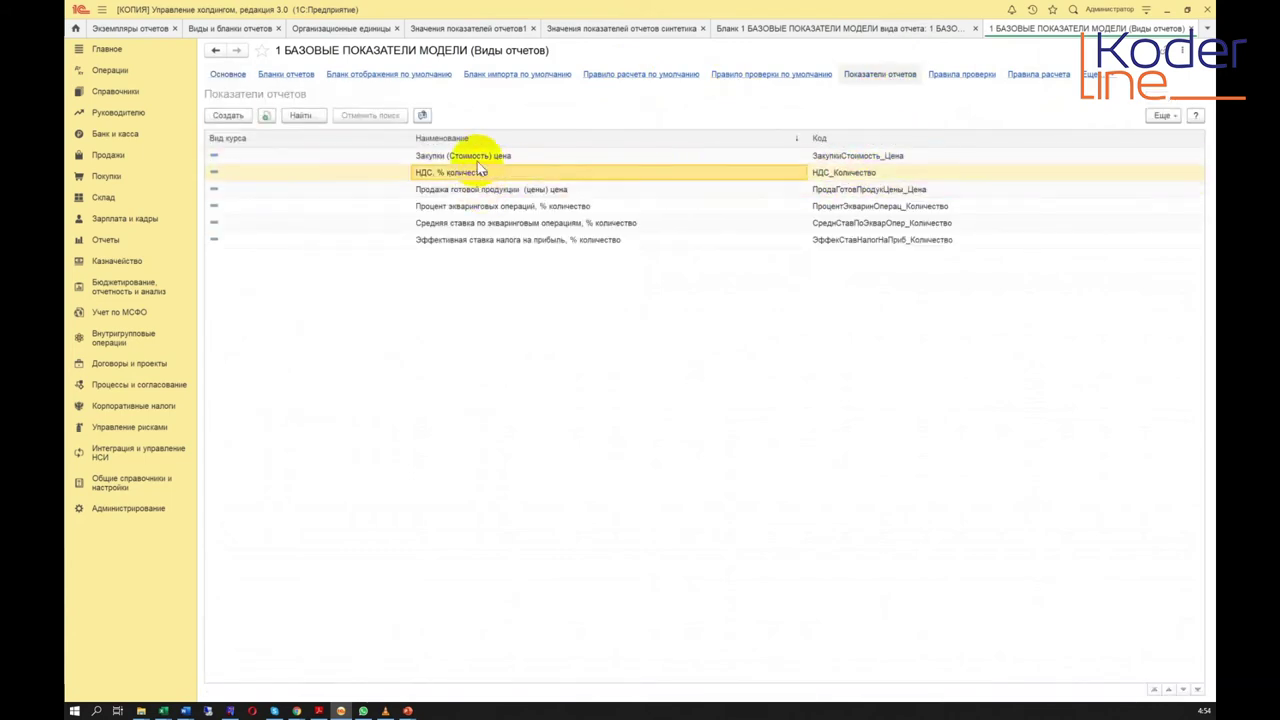
{"action": "left_click", "coordinate": [483, 157]}
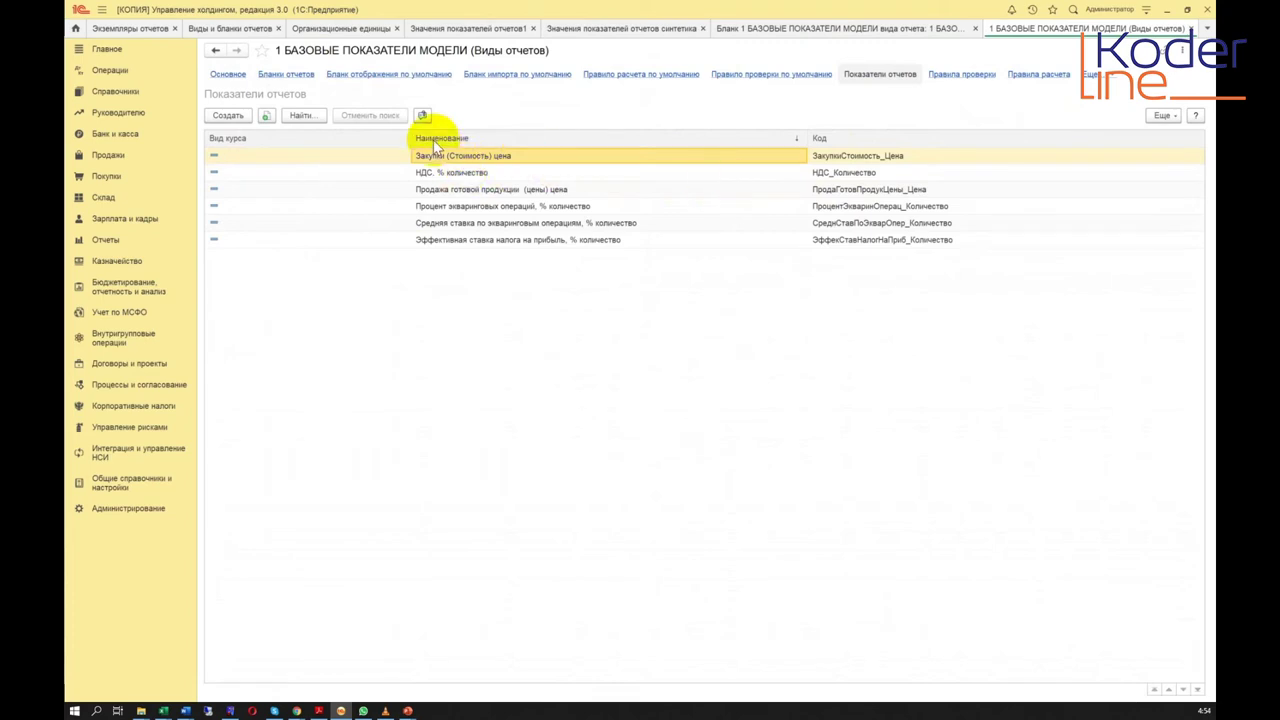
{"action": "left_click", "coordinate": [1191, 29]}
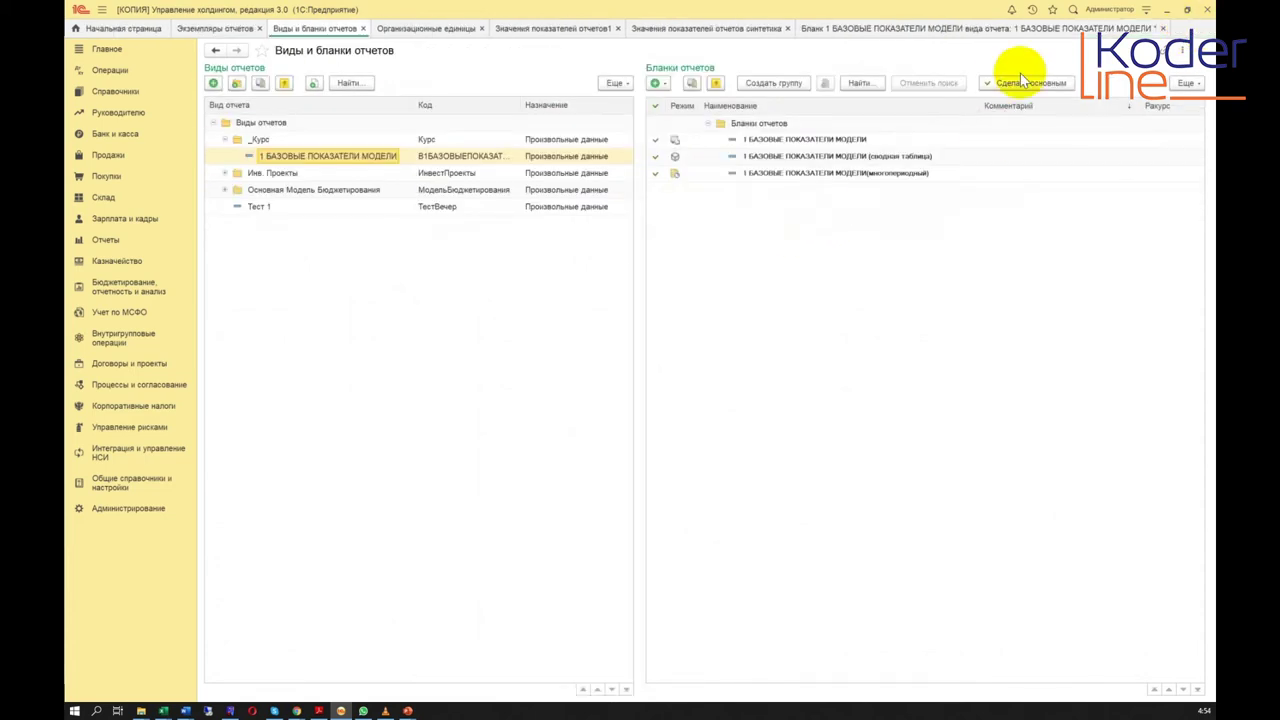
Step: Return to the report form, display the indicator names in its cells, and widen columns 2 and 3
{"action": "left_click", "coordinate": [905, 28]}
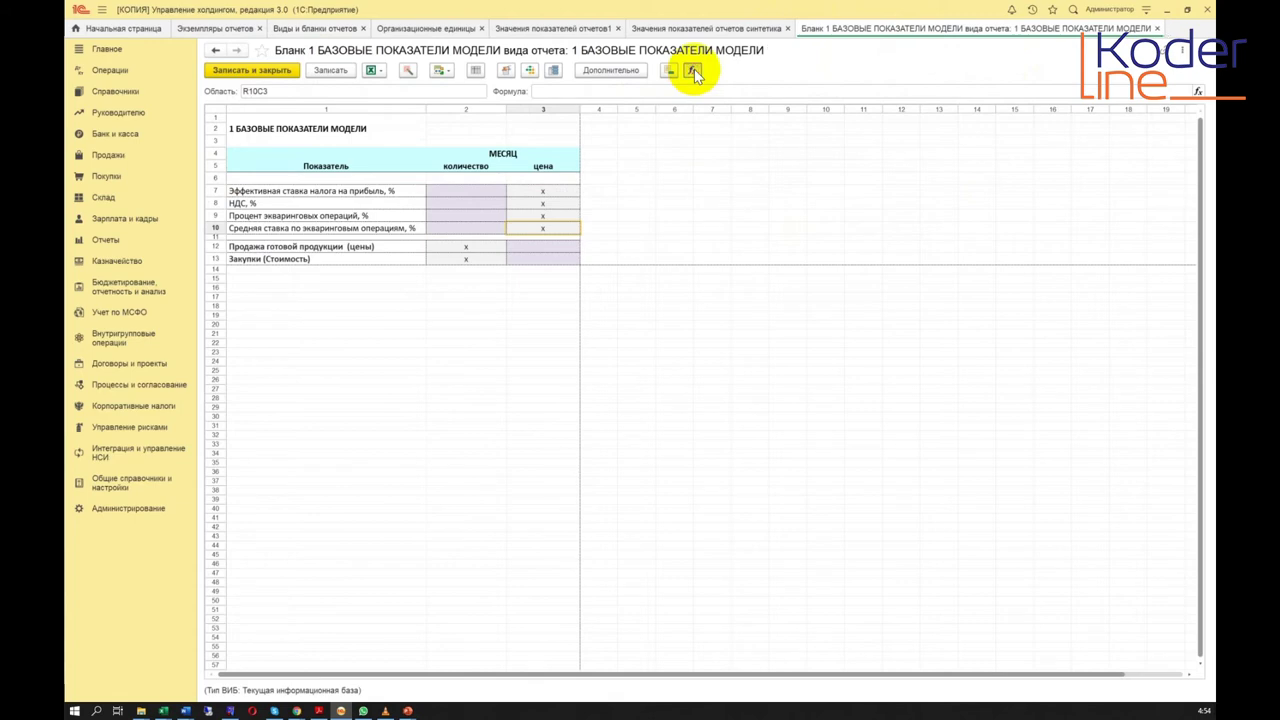
{"action": "left_click", "coordinate": [595, 165]}
{"action": "left_click", "coordinate": [563, 224]}
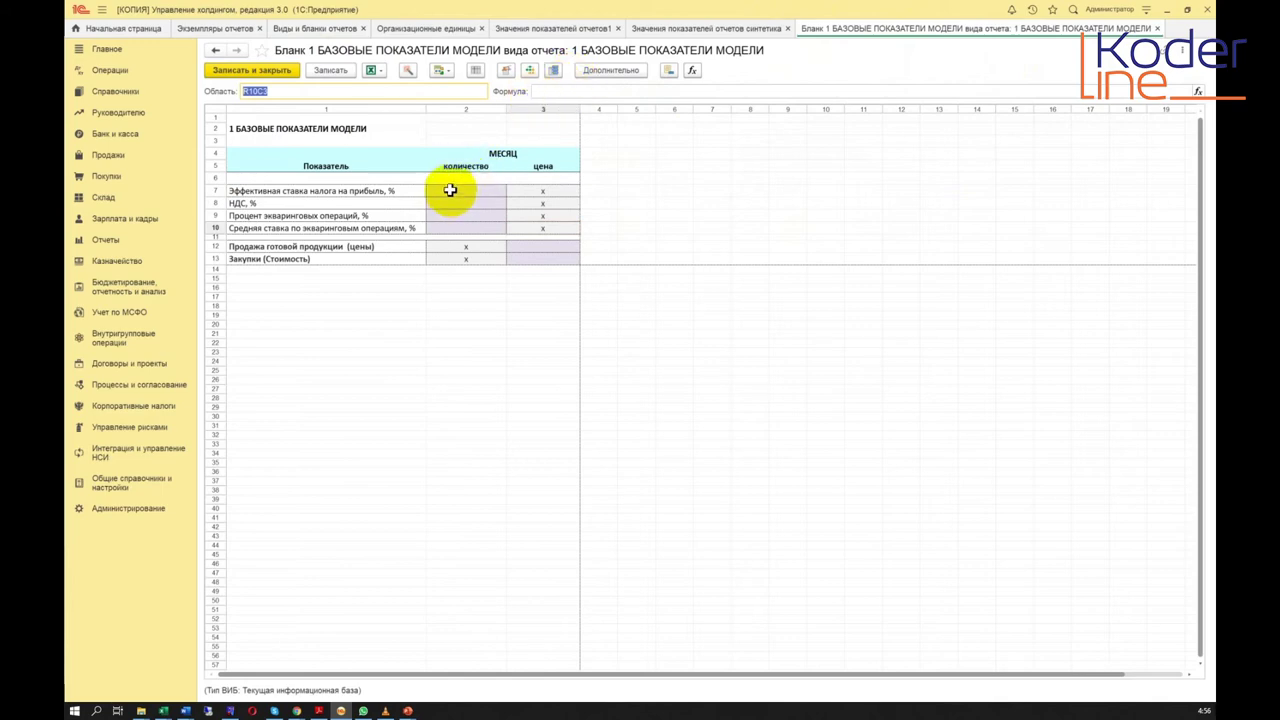
{"action": "left_click", "coordinate": [668, 71]}
{"action": "left_click_drag", "start_coordinate": [506, 109], "coordinate": [670, 107]}
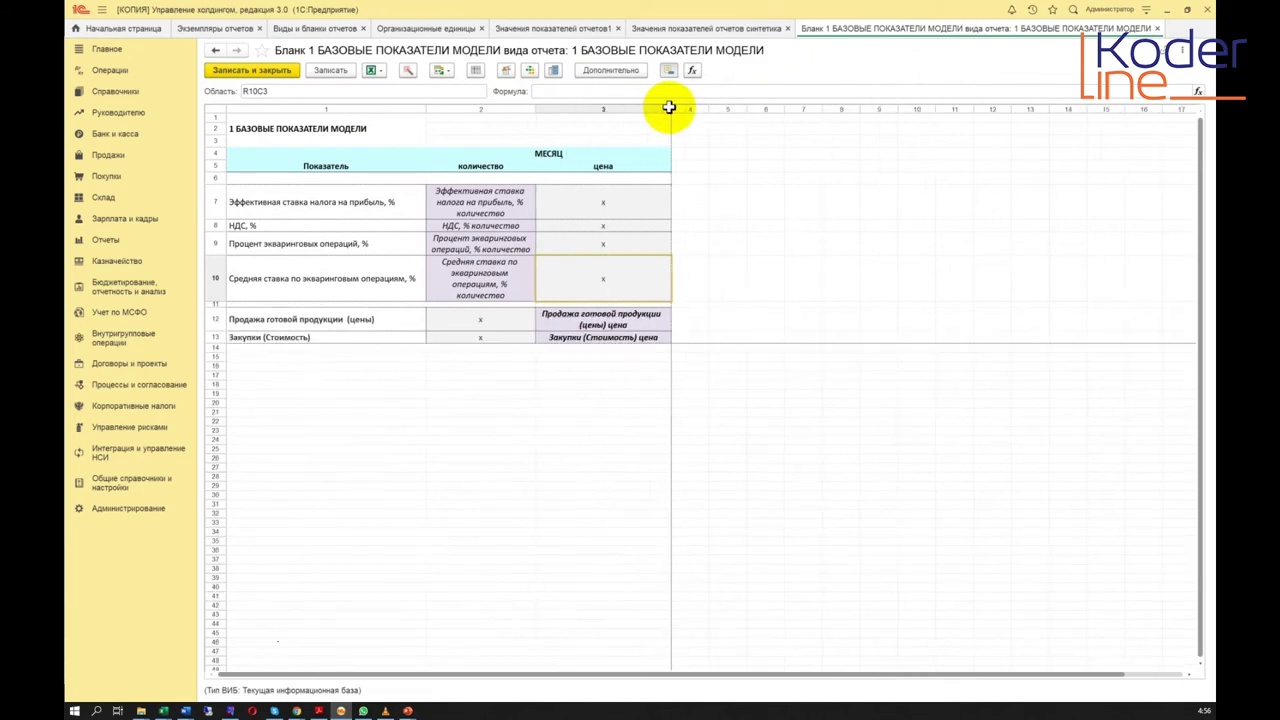
Step: Inspect the indicator names in the "количество" cells, increase the height of row 13, and hide the indicator names
{"action": "left_click", "coordinate": [500, 205]}
{"action": "left_click", "coordinate": [497, 244]}
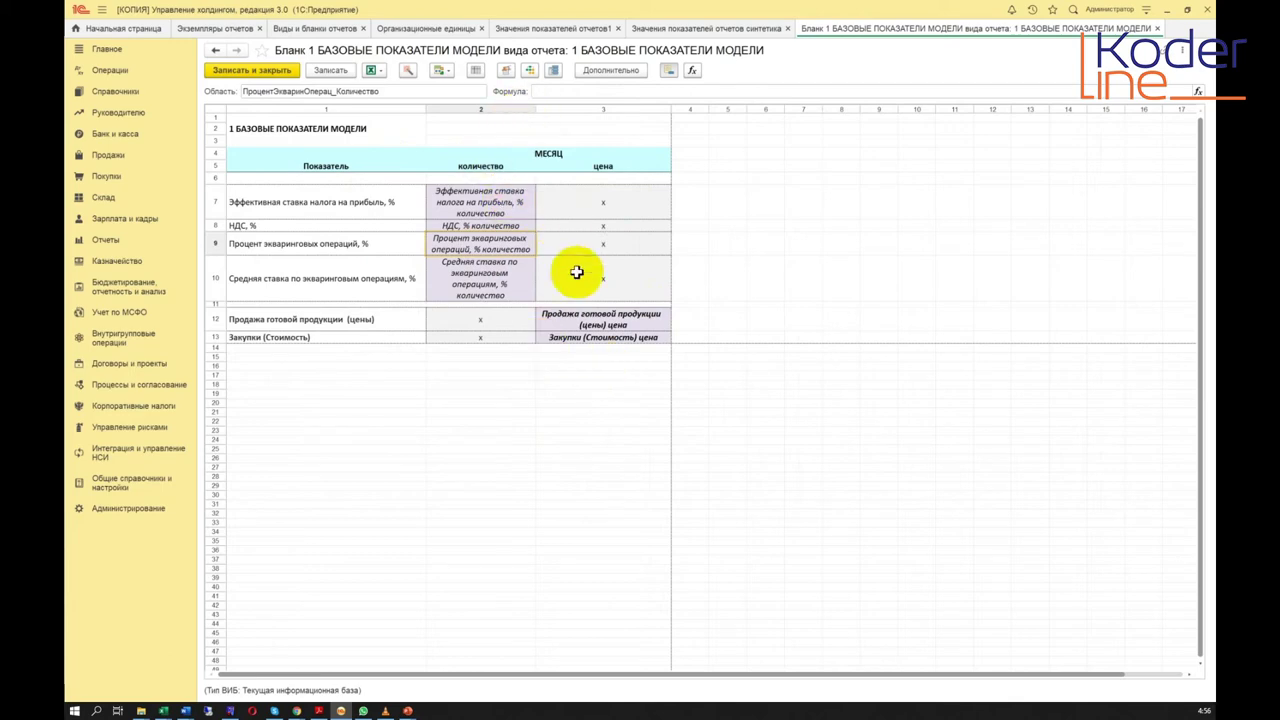
{"action": "left_click_drag", "start_coordinate": [220, 345], "coordinate": [242, 363]}
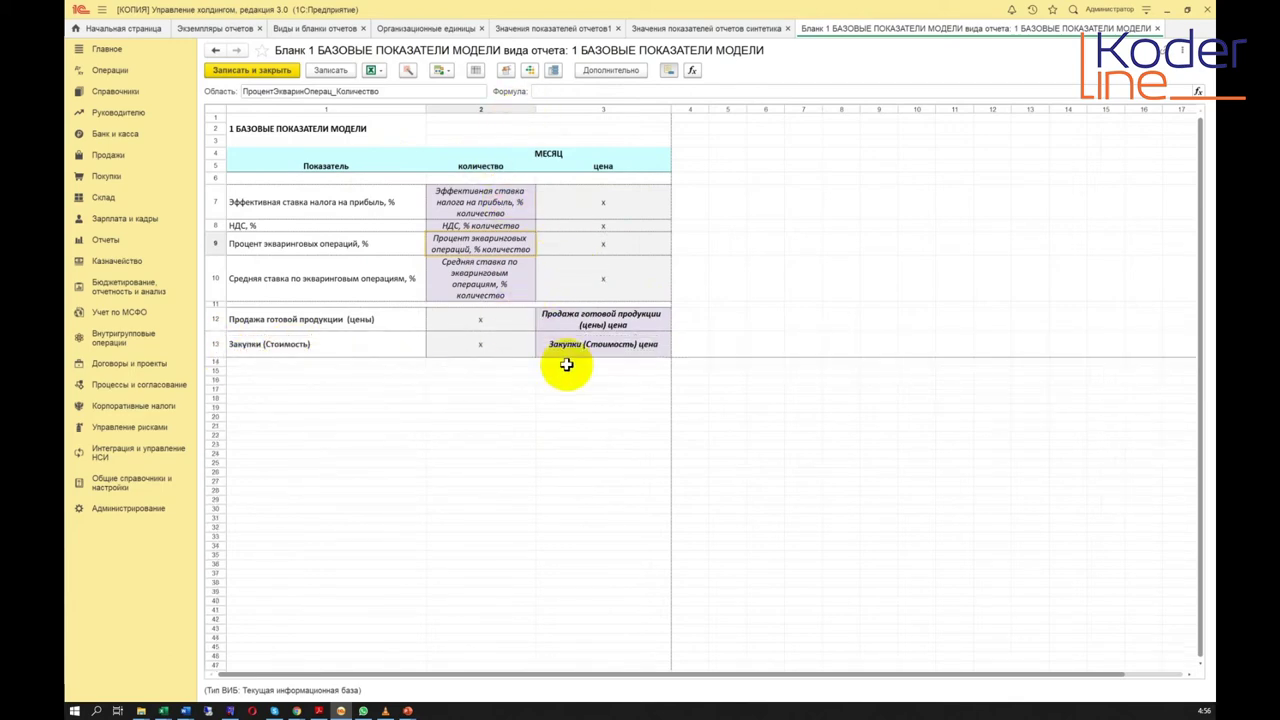
{"action": "left_click", "coordinate": [669, 70]}
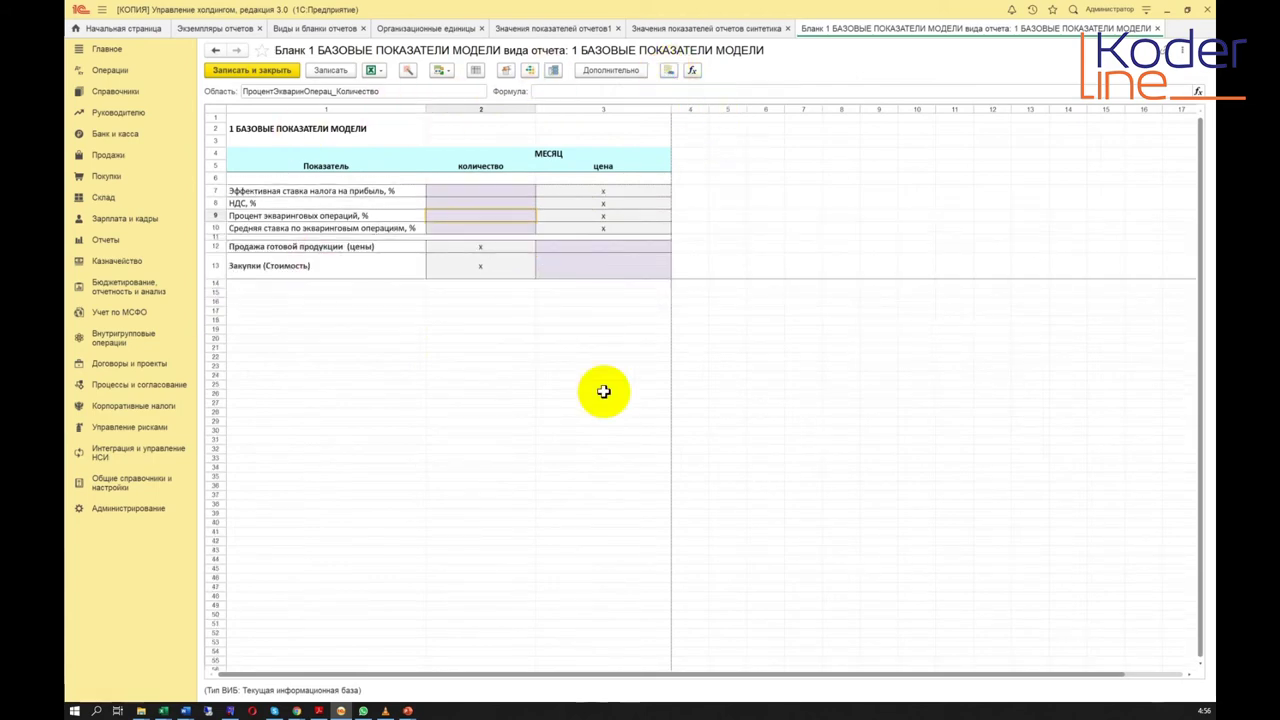
Step: Show the form's additional settings, view the main settings of the report type "1 БАЗОВЫЕ ПОКАЗАТЕЛИ МОДЕЛИ", and return to the form
{"action": "left_click", "coordinate": [628, 74]}
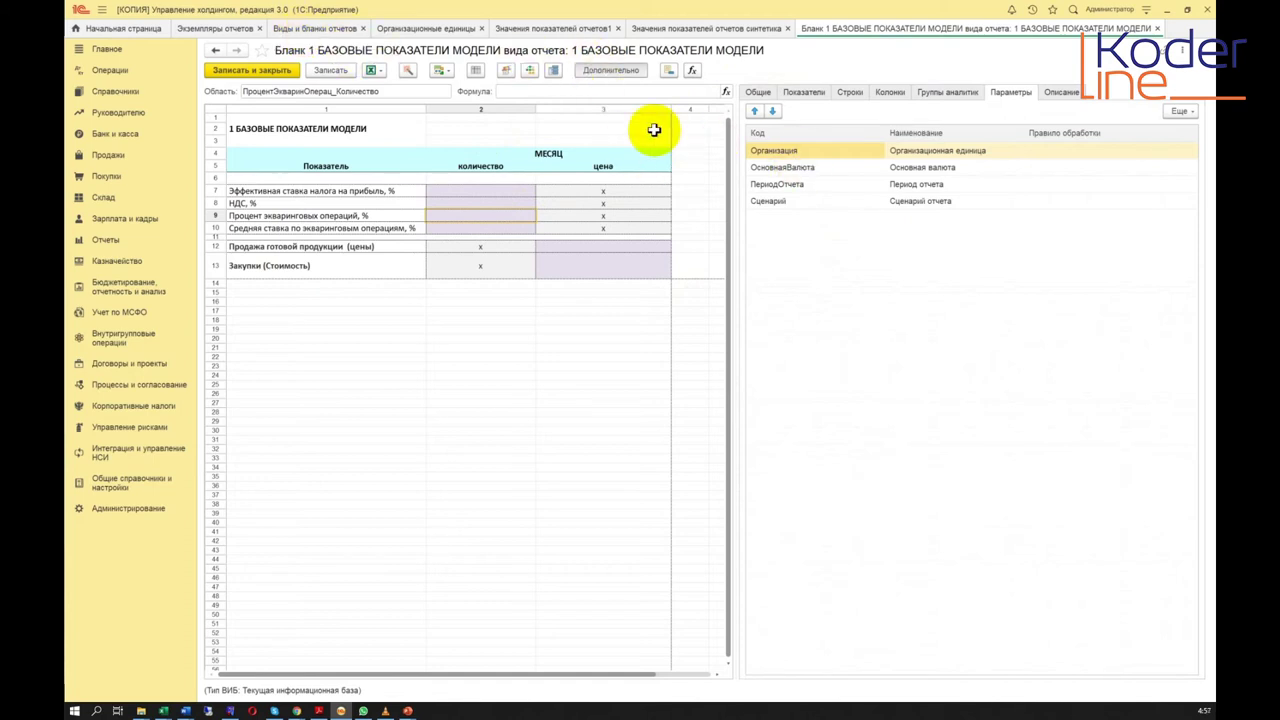
{"action": "left_click", "coordinate": [340, 28]}
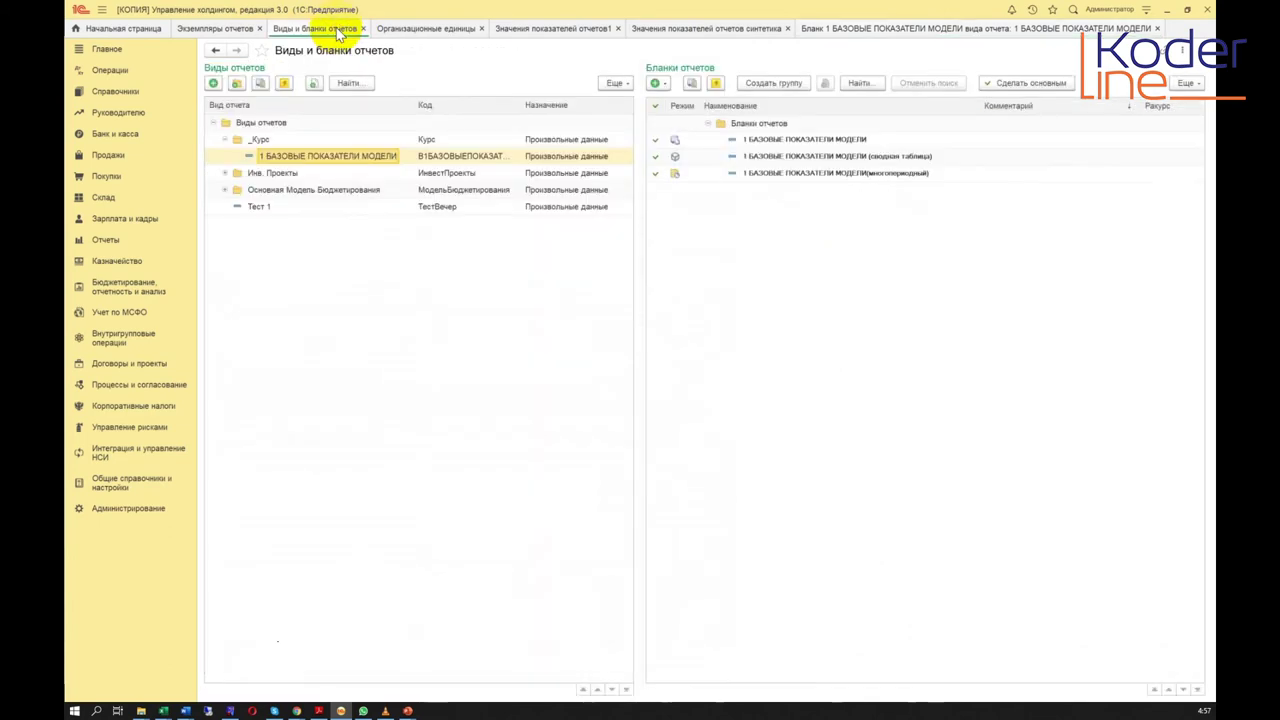
{"action": "double_click", "coordinate": [300, 152]}
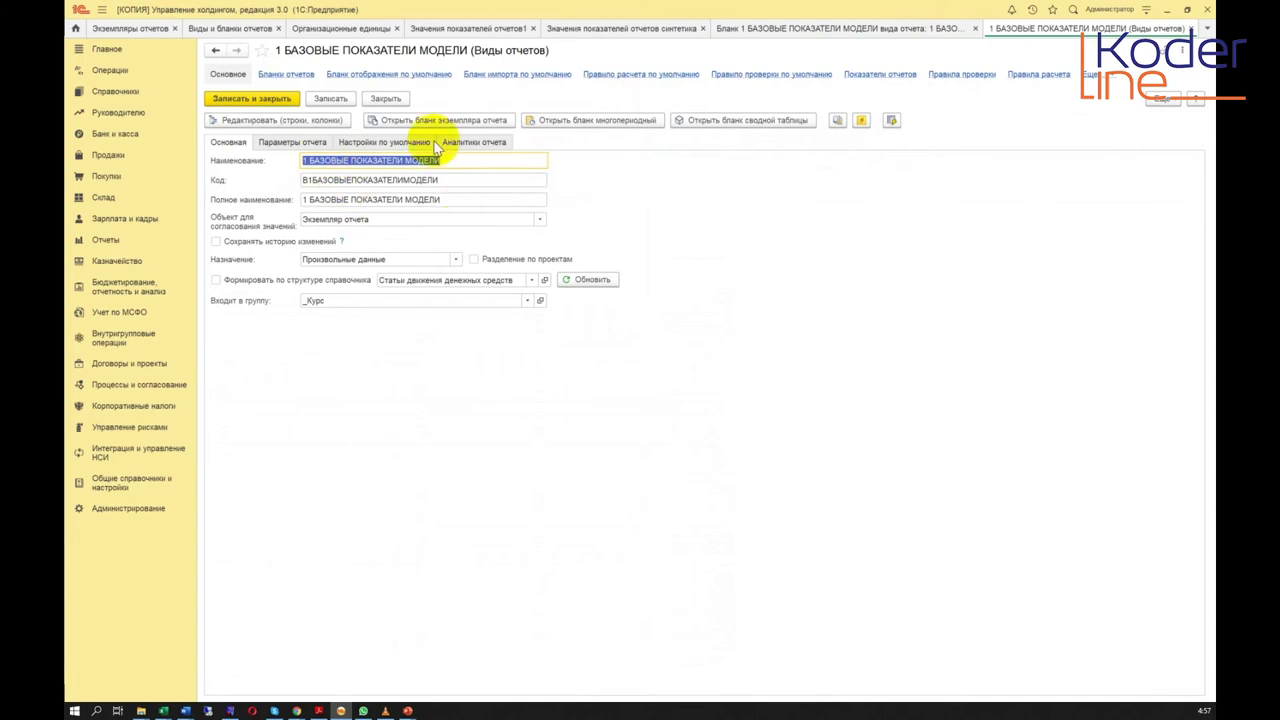
{"action": "left_click", "coordinate": [1191, 28]}
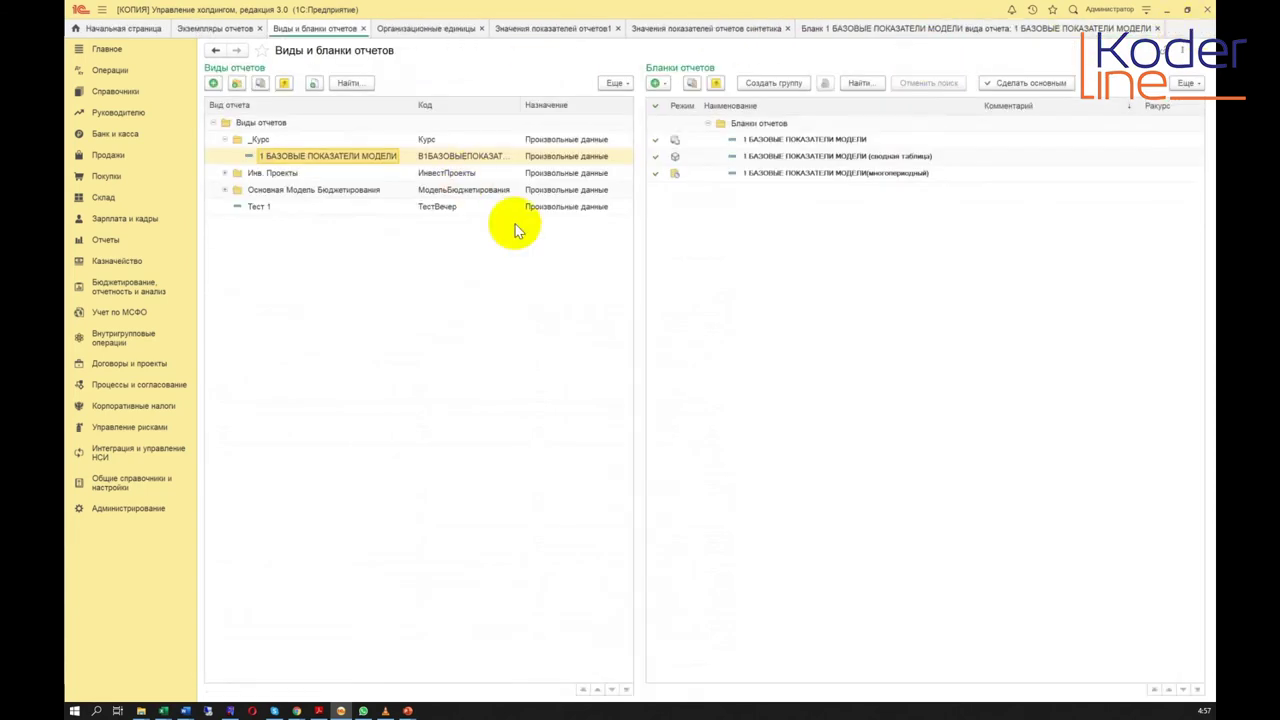
{"action": "left_click", "coordinate": [1034, 32]}
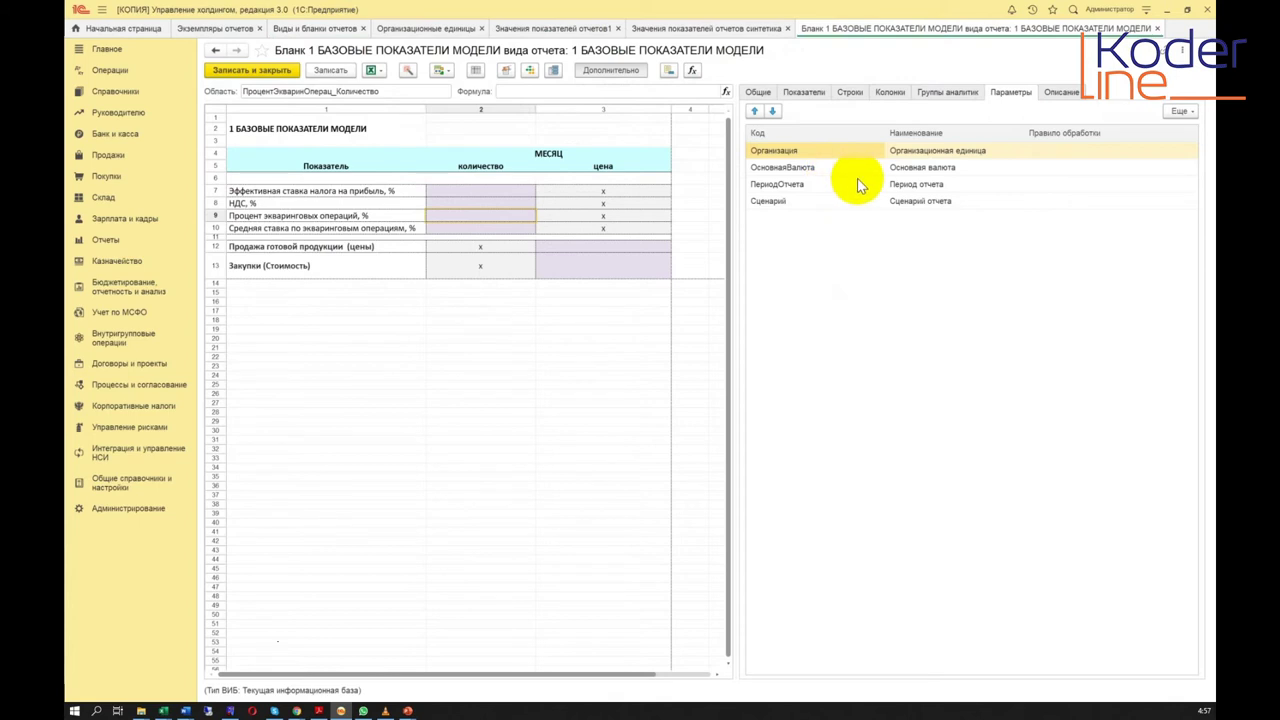
Step: Open the form's general properties and choose the purpose "Для импорта и отображения"
{"action": "left_click", "coordinate": [757, 92]}
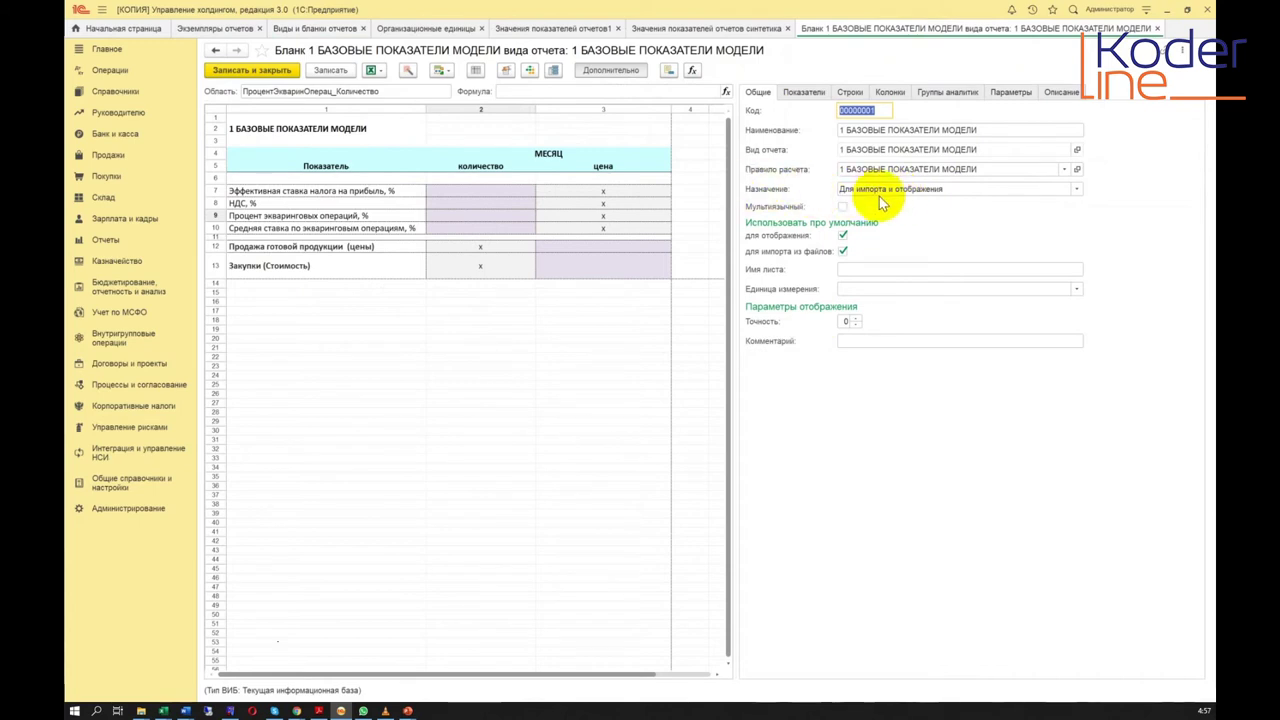
{"action": "left_click", "coordinate": [1078, 190]}
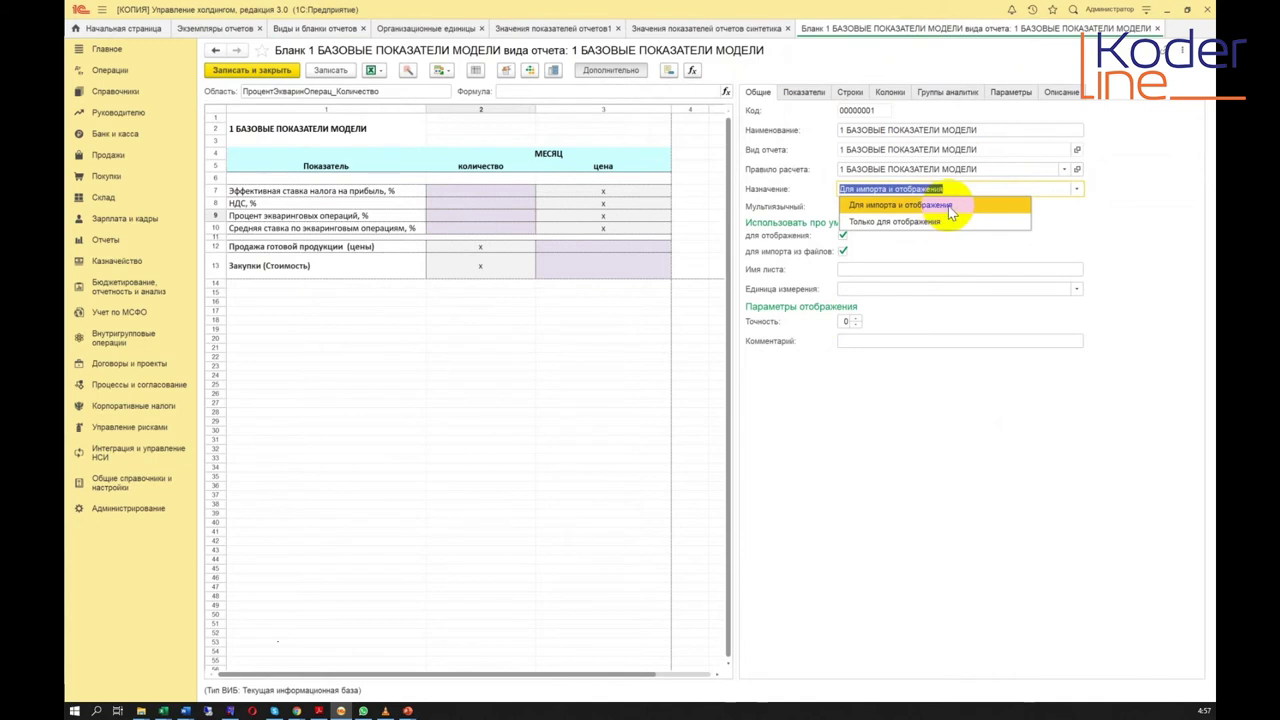
{"action": "left_click", "coordinate": [946, 206]}
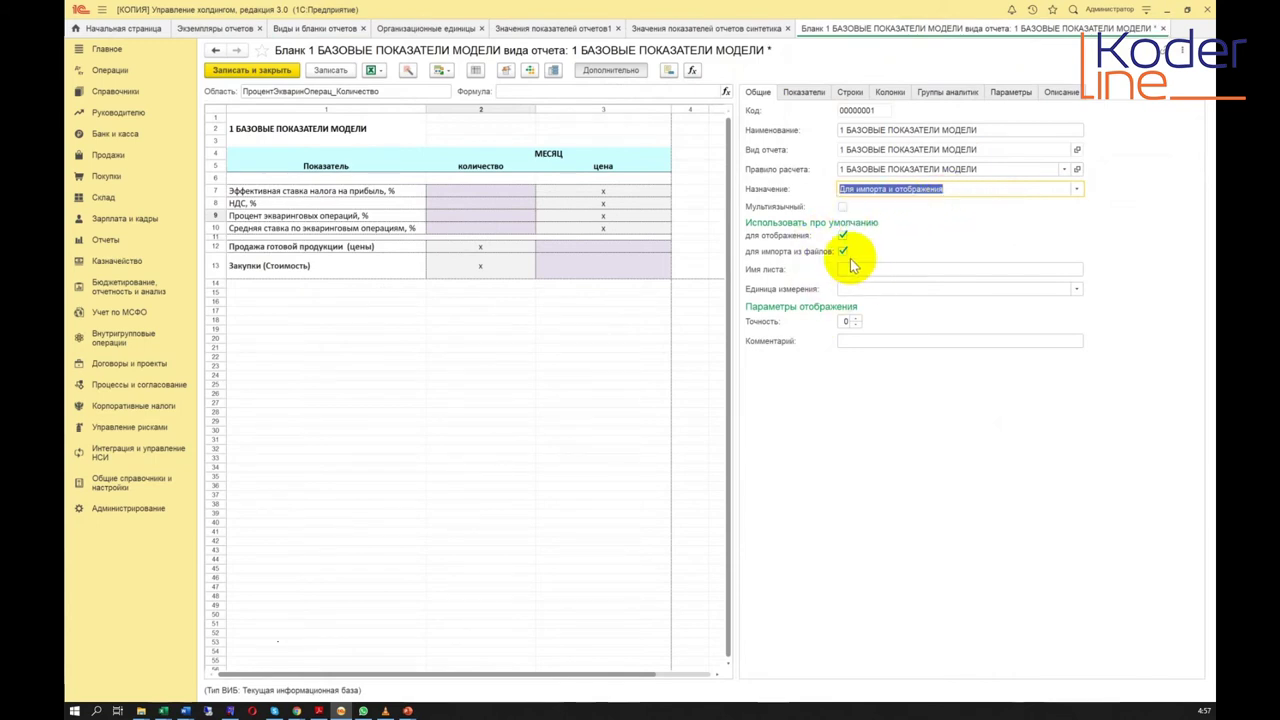
Step: Look through the form's unit of measure options without choosing one, and check the comment field
{"action": "left_click", "coordinate": [1077, 289]}
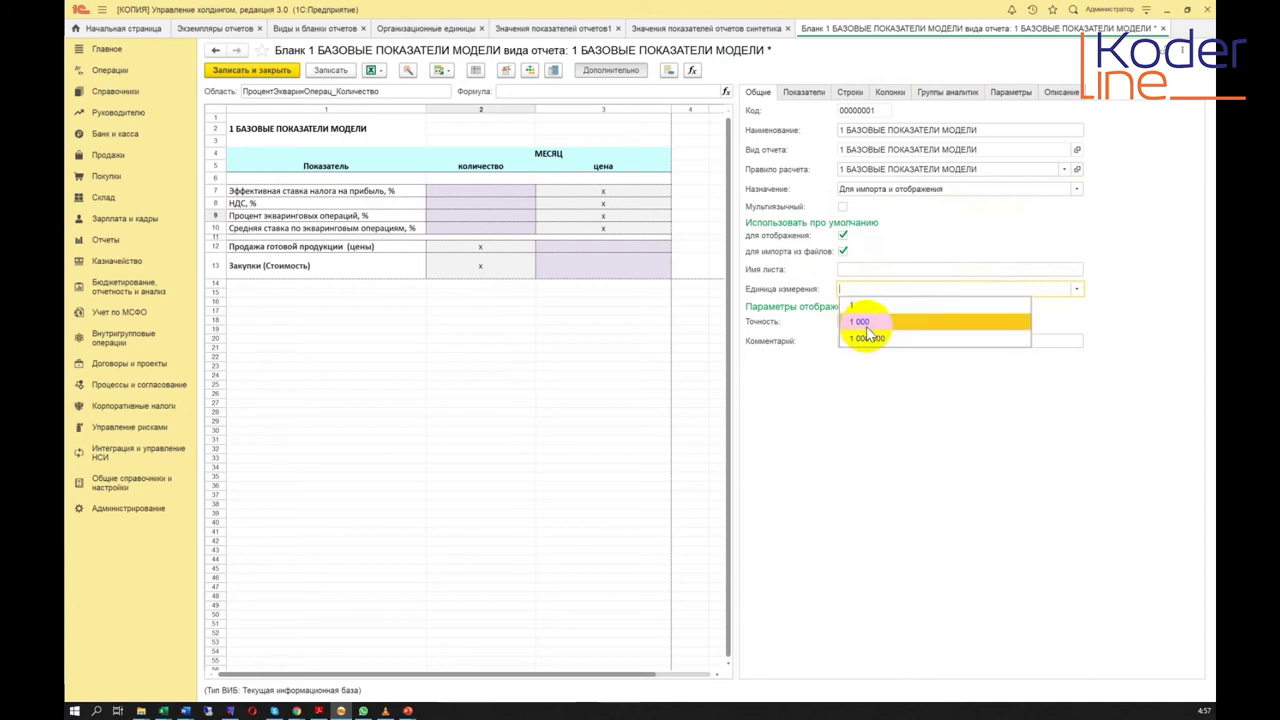
{"action": "left_click", "coordinate": [893, 448]}
{"action": "left_click", "coordinate": [1079, 290]}
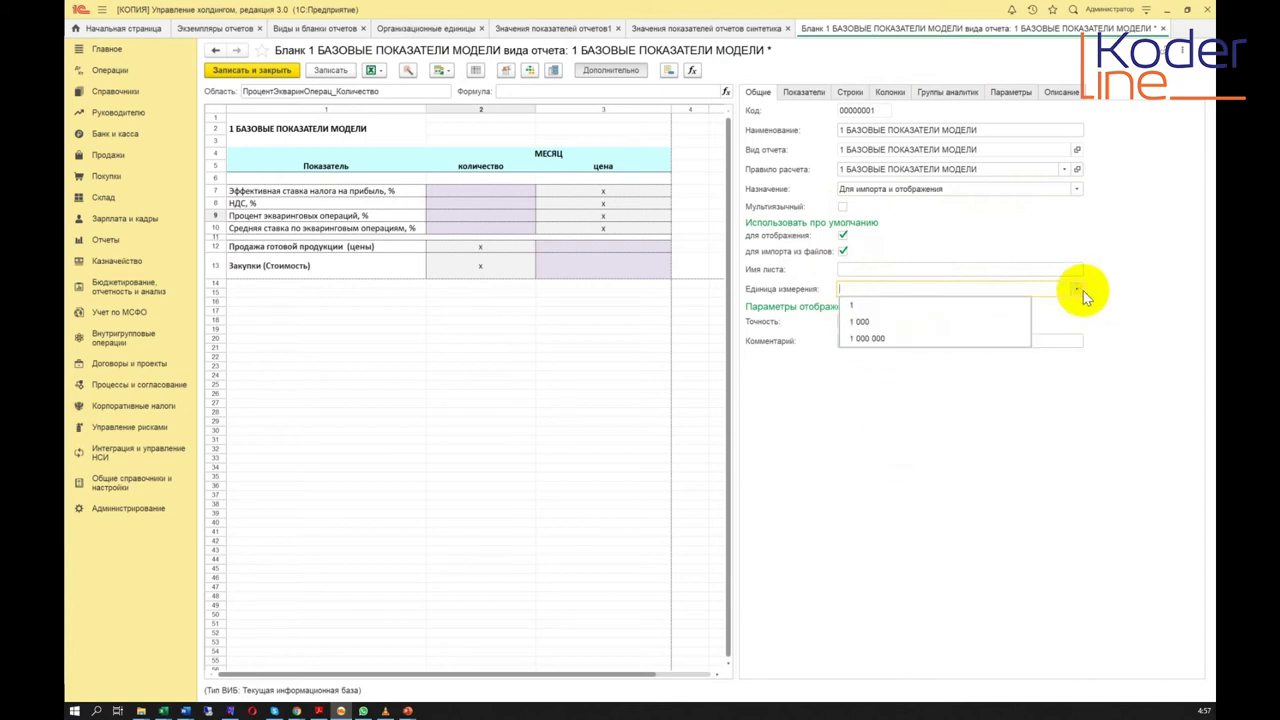
{"action": "left_click", "coordinate": [879, 434]}
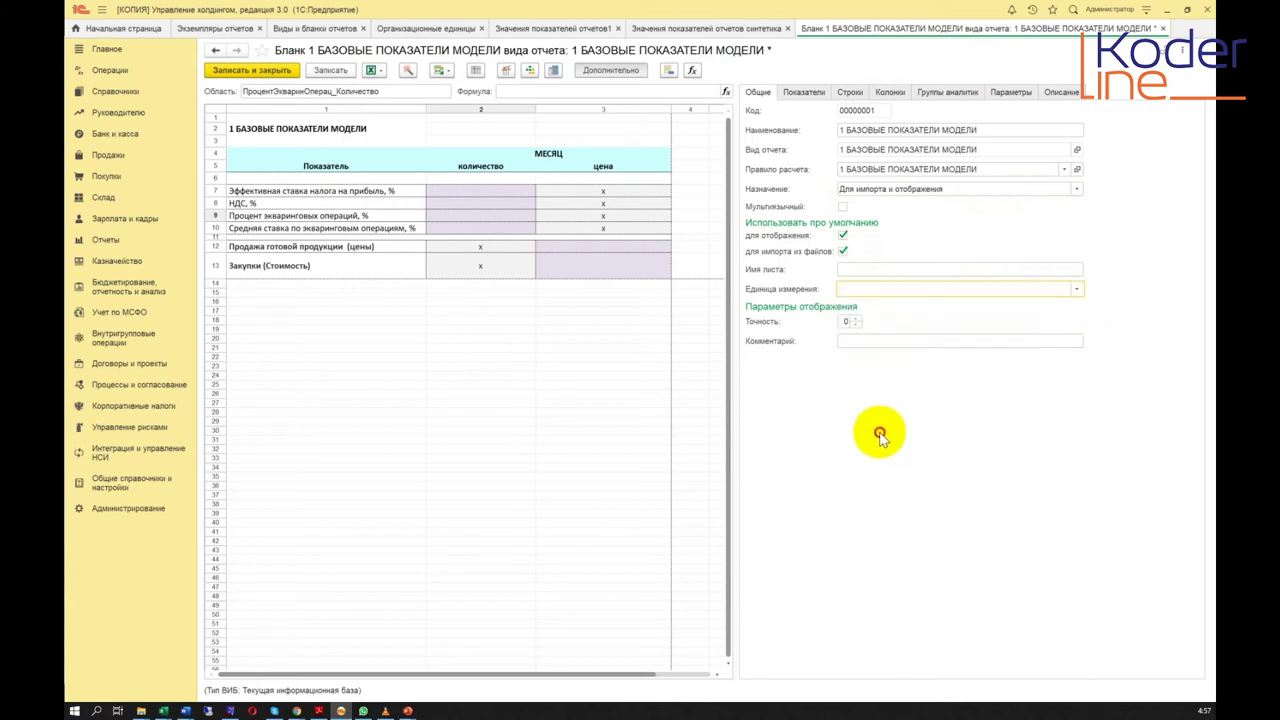
{"action": "left_click", "coordinate": [857, 340]}
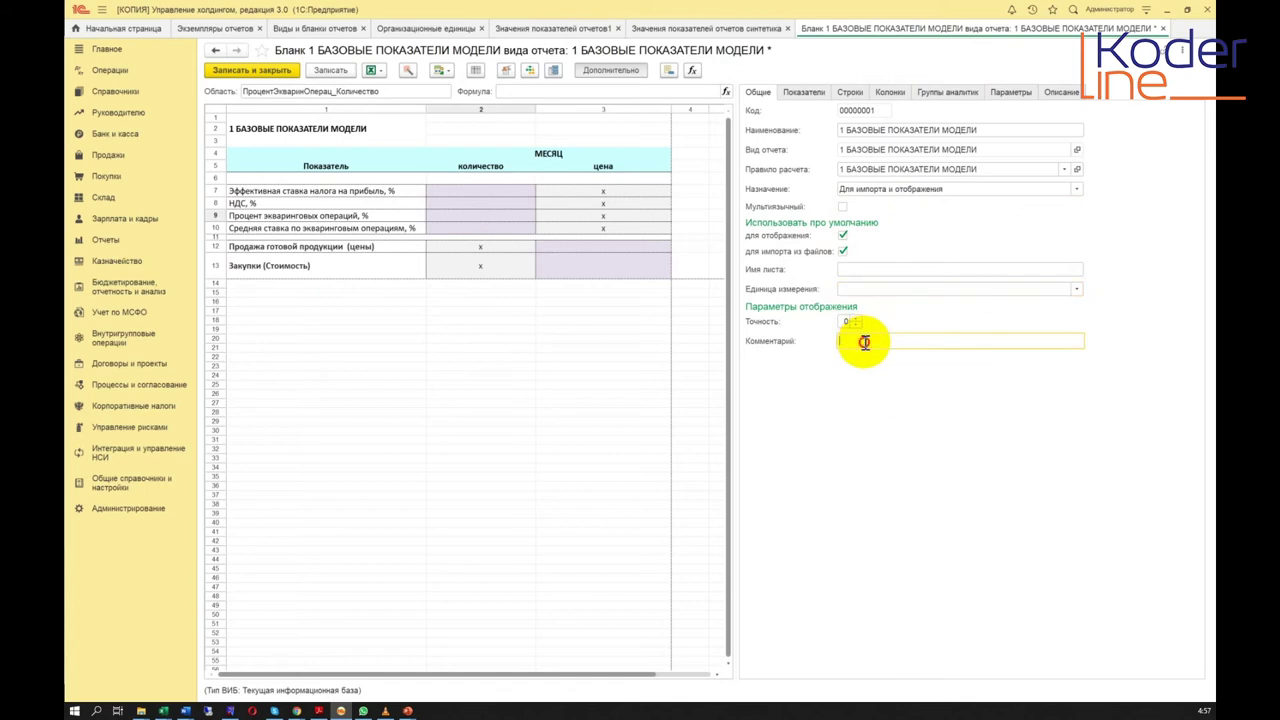
Step: Open the form's indicator list and compare it with the indicator names displayed in the cells, hiding those names again
{"action": "left_click", "coordinate": [808, 92]}
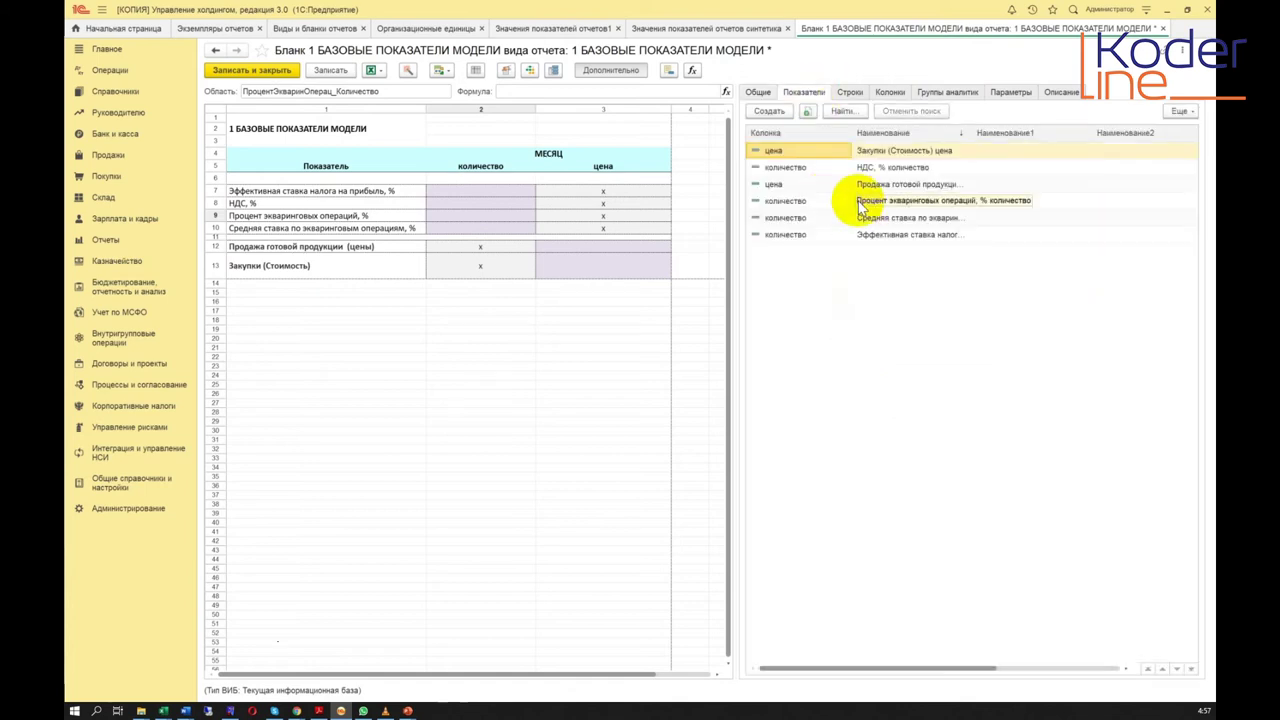
{"action": "left_click", "coordinate": [668, 72]}
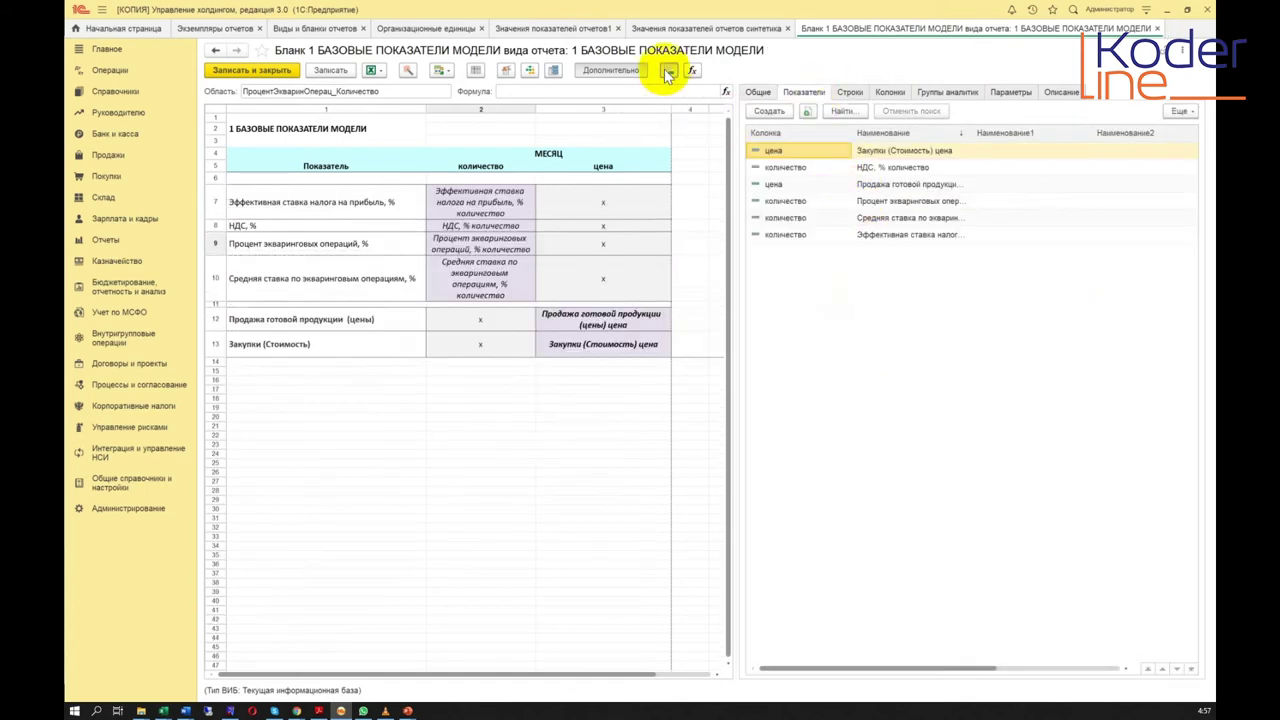
{"action": "left_click", "coordinate": [877, 167]}
{"action": "left_click", "coordinate": [885, 201]}
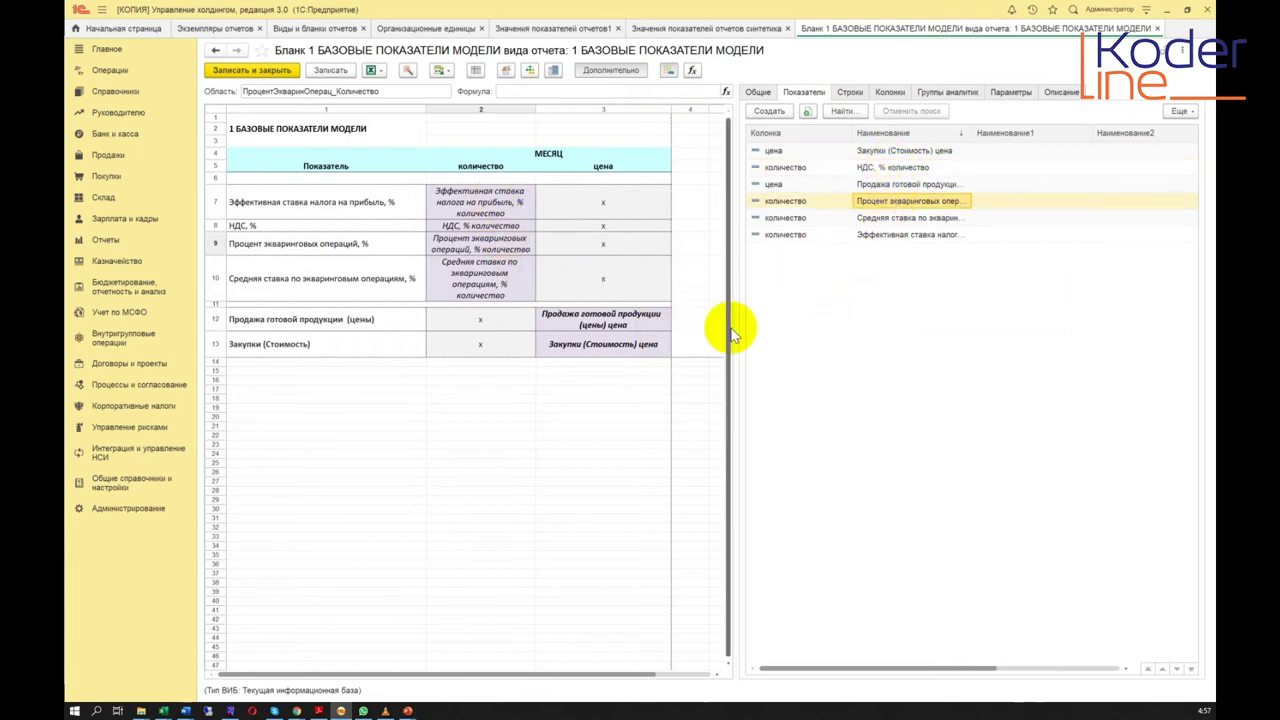
{"action": "left_click", "coordinate": [668, 72]}
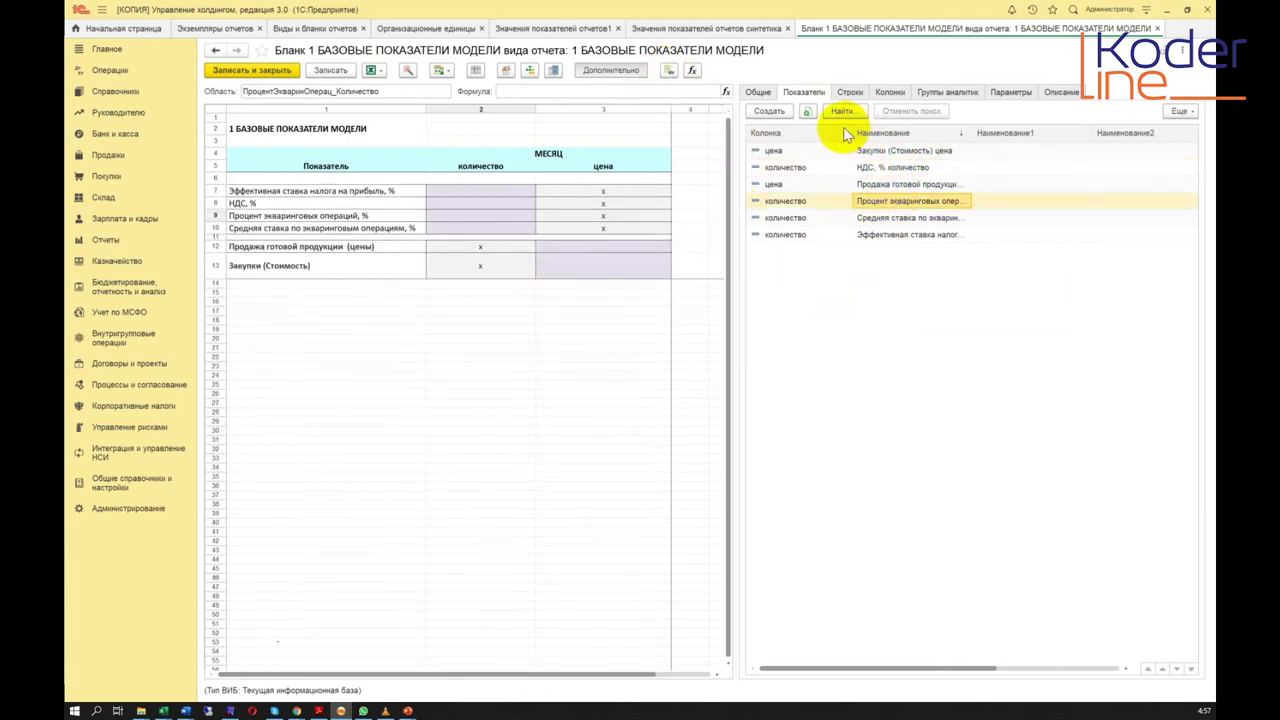
Step: Expand "Строки отчетов" to examine the form's rows, look over its column list, and return to the rows
{"action": "left_click", "coordinate": [851, 92]}
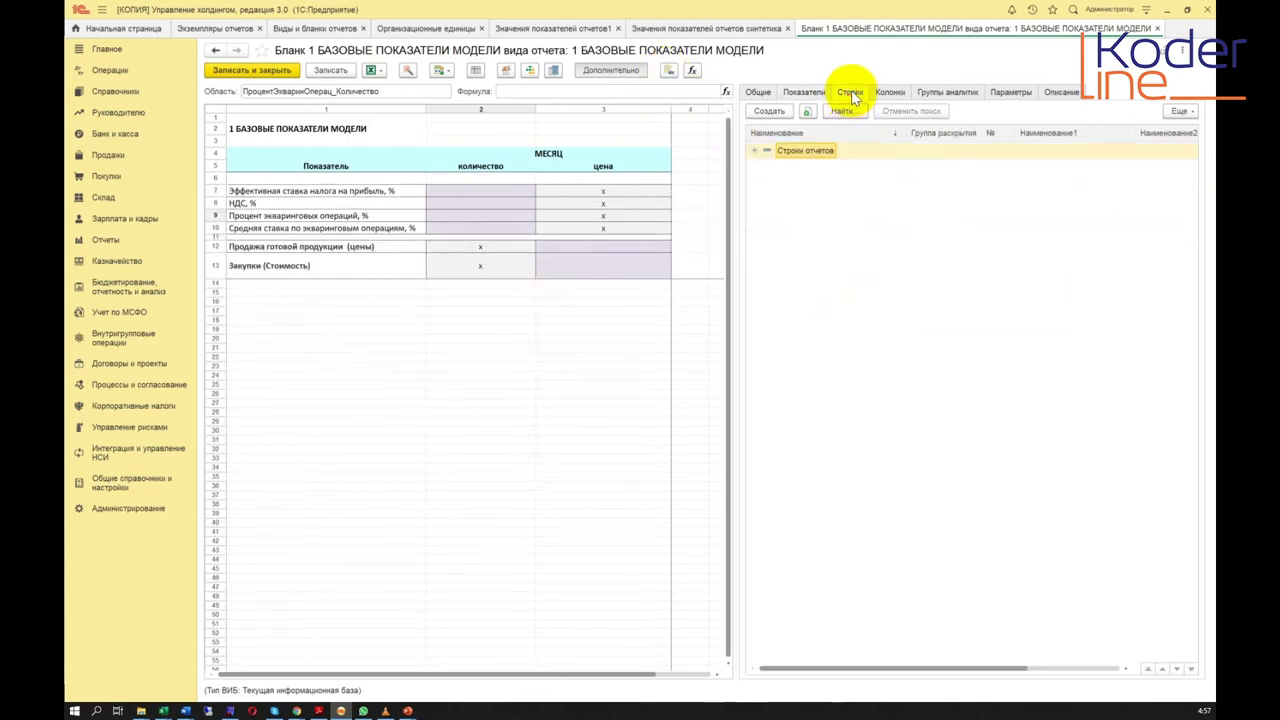
{"action": "left_click", "coordinate": [756, 151]}
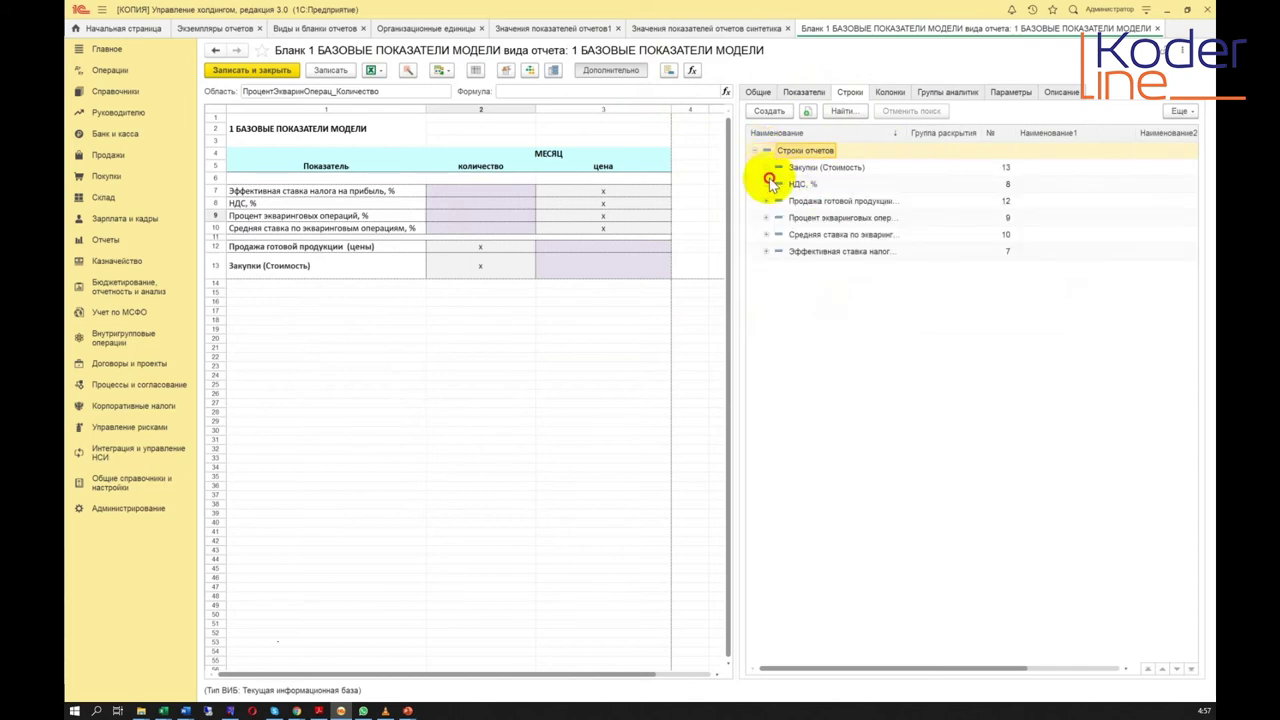
{"action": "left_click", "coordinate": [898, 92]}
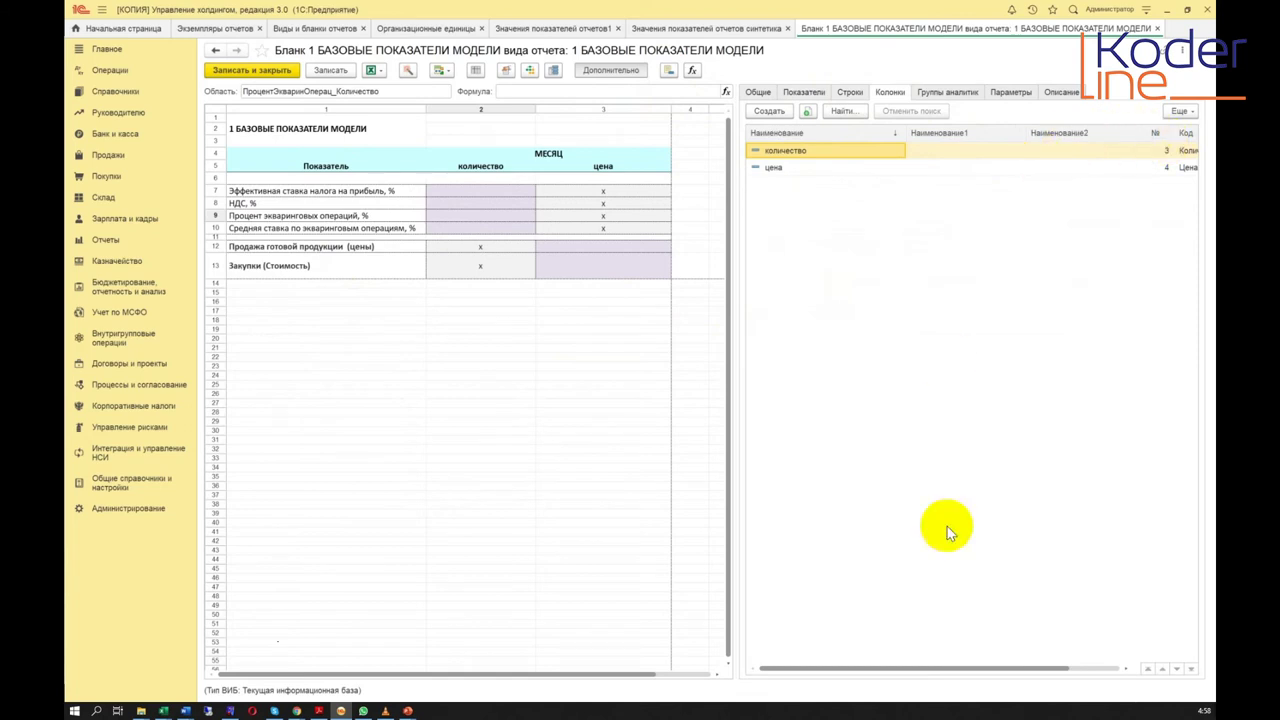
{"action": "left_click_drag", "start_coordinate": [1000, 668], "coordinate": [944, 666]}
{"action": "left_click", "coordinate": [849, 93]}
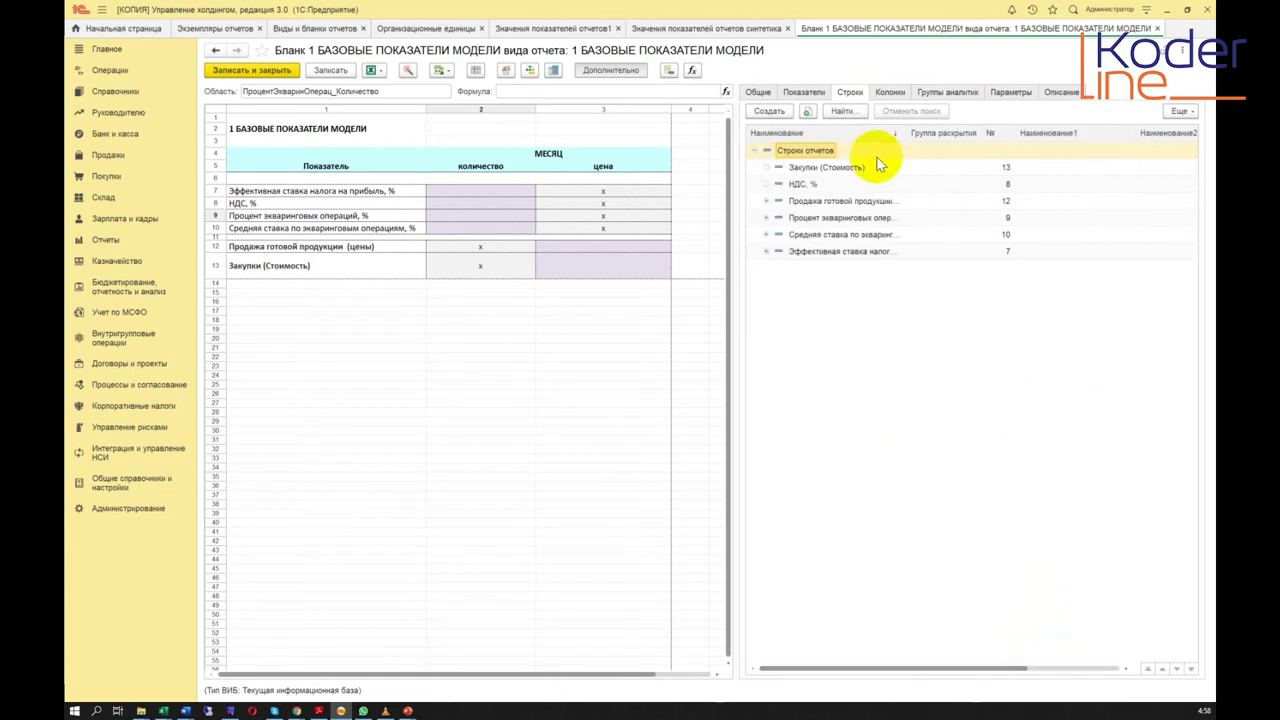
Step: Look over the form's analytics groups and description, and open its list of parameters
{"action": "left_click", "coordinate": [935, 93]}
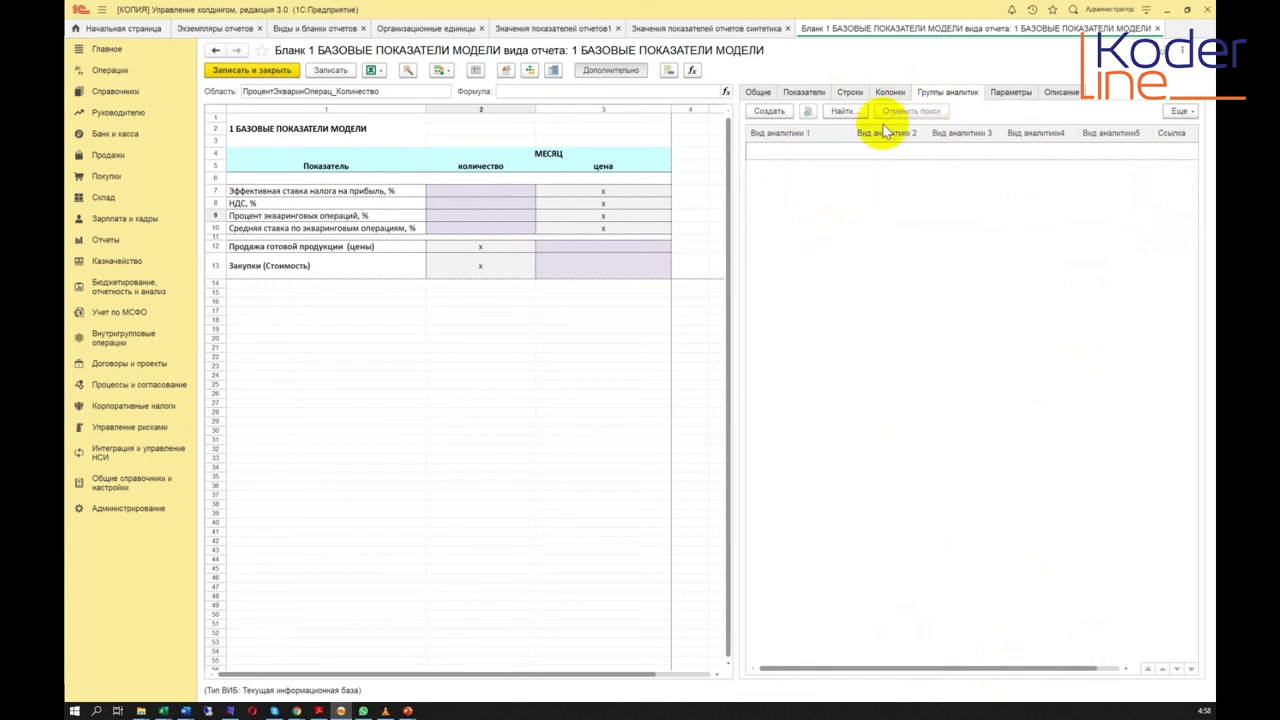
{"action": "left_click", "coordinate": [1061, 93]}
{"action": "left_click", "coordinate": [810, 124]}
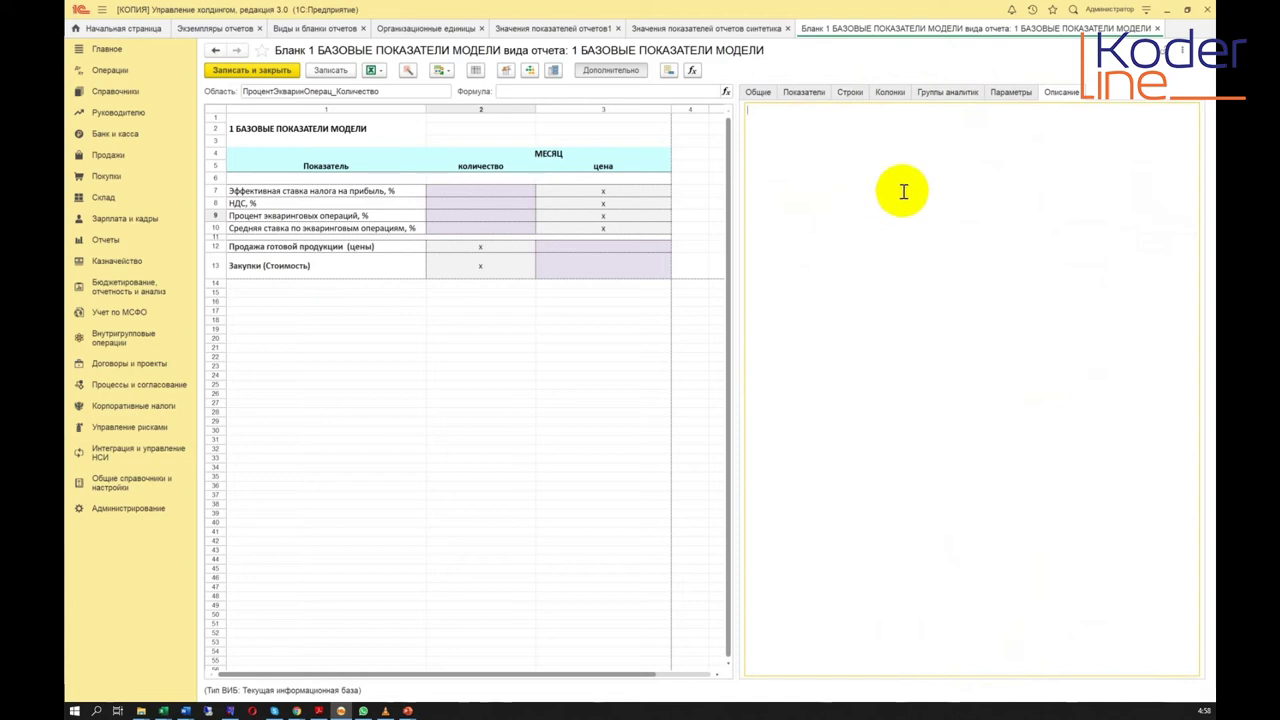
{"action": "left_click", "coordinate": [1012, 94]}
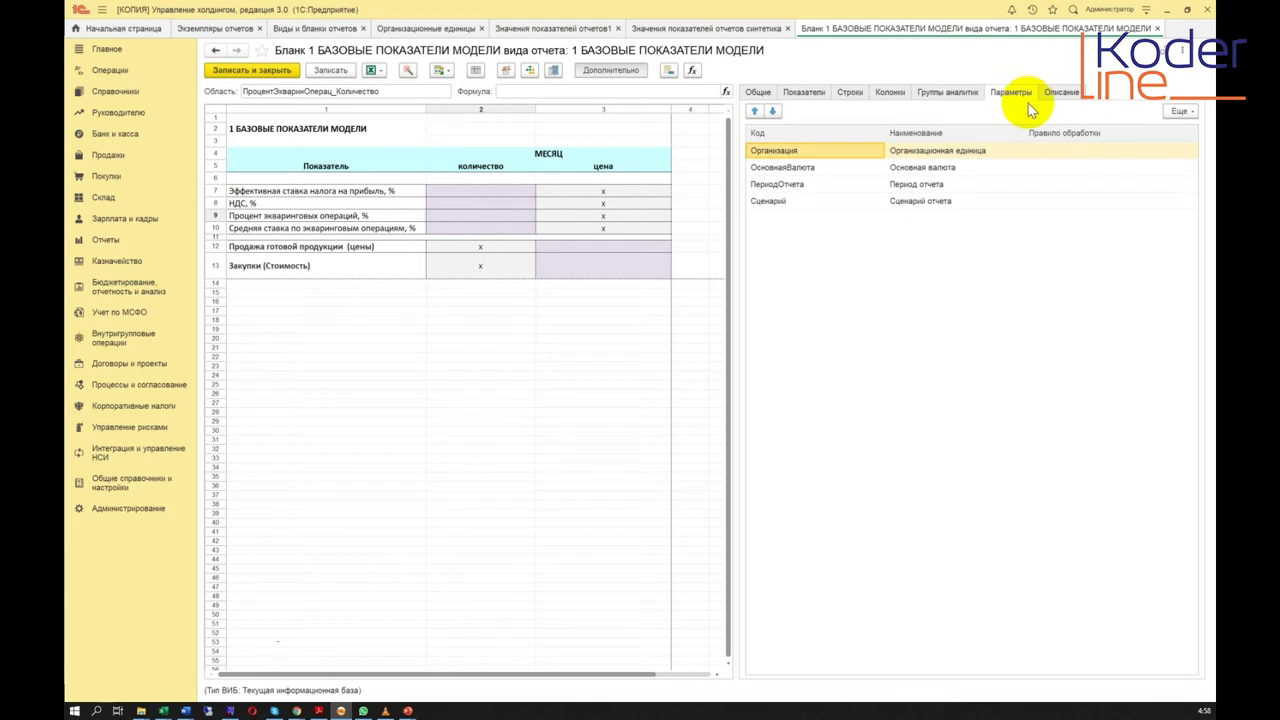
Step: Examine the form's parameters for organizational unit, main currency, report period and scenario
{"action": "left_click", "coordinate": [916, 168]}
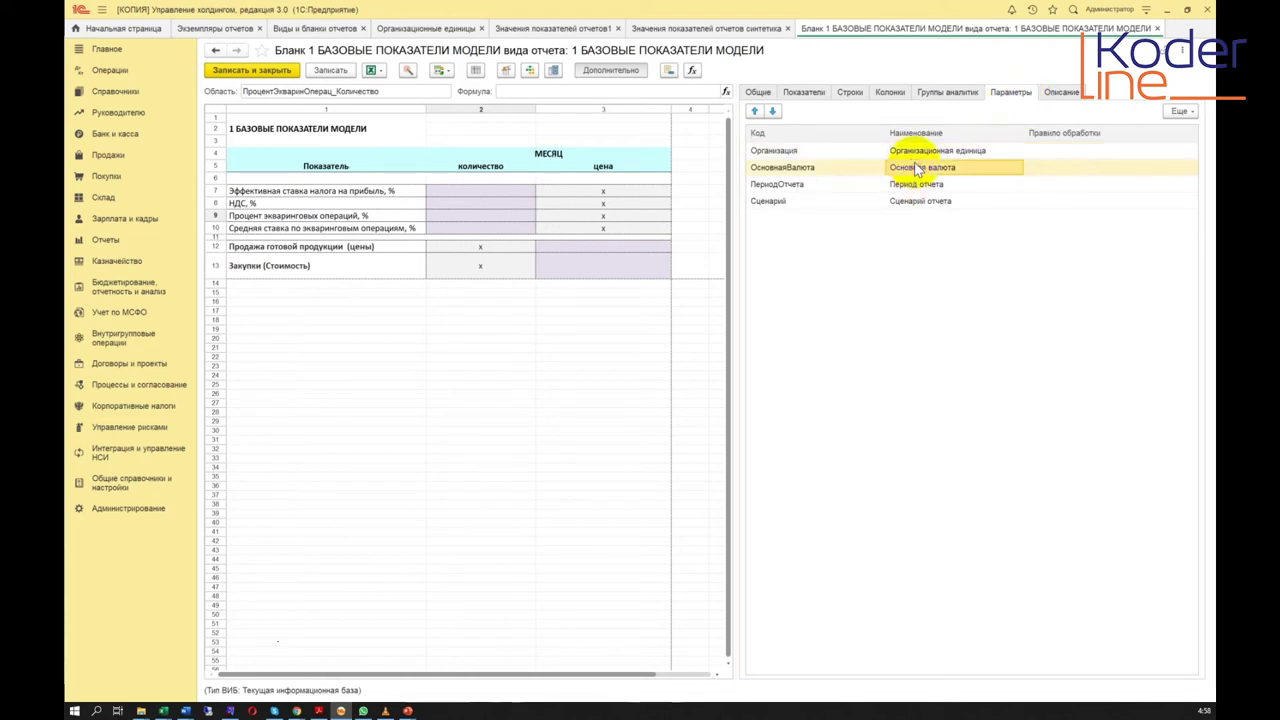
{"action": "left_click", "coordinate": [916, 150]}
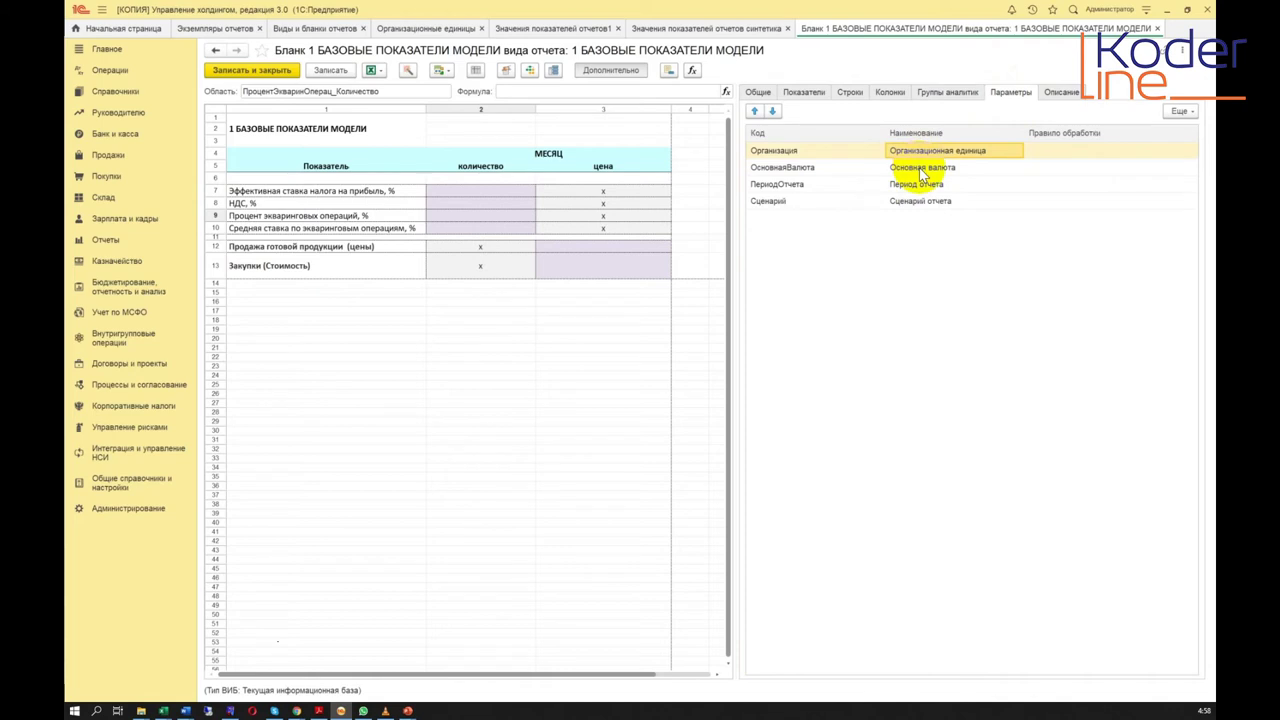
{"action": "left_click", "coordinate": [921, 170]}
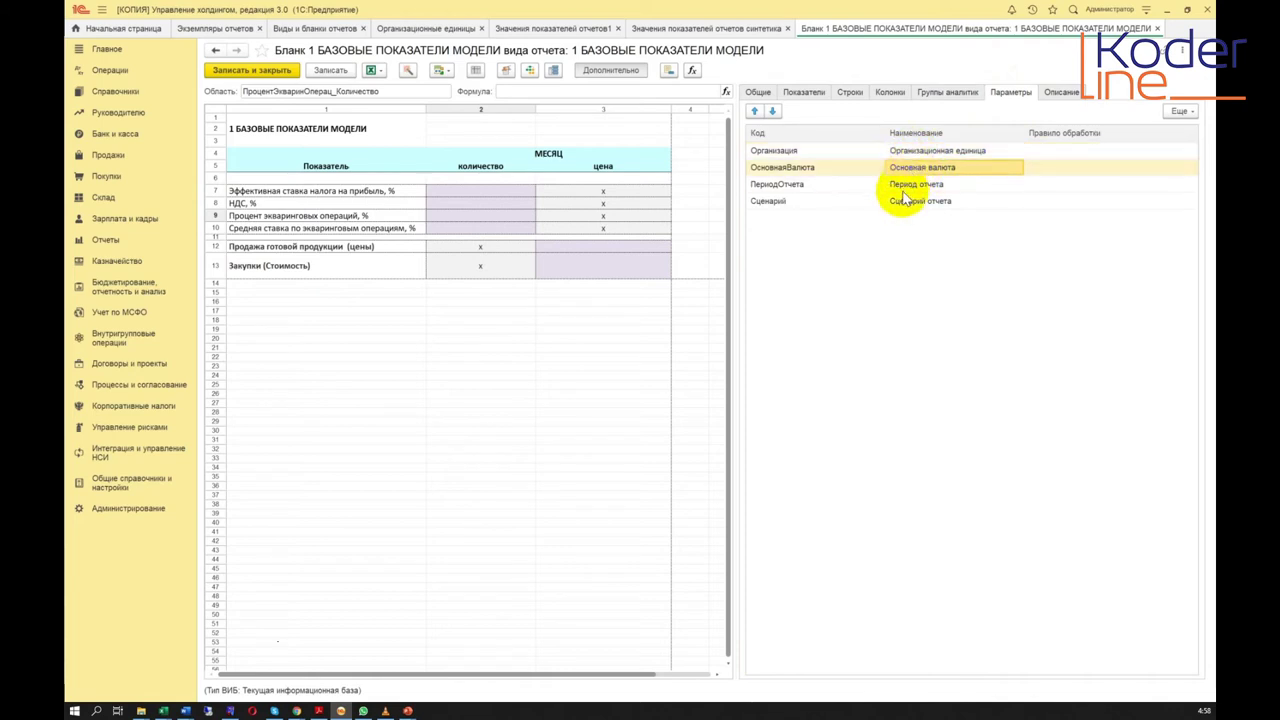
{"action": "left_click", "coordinate": [902, 190]}
{"action": "left_click", "coordinate": [907, 203]}
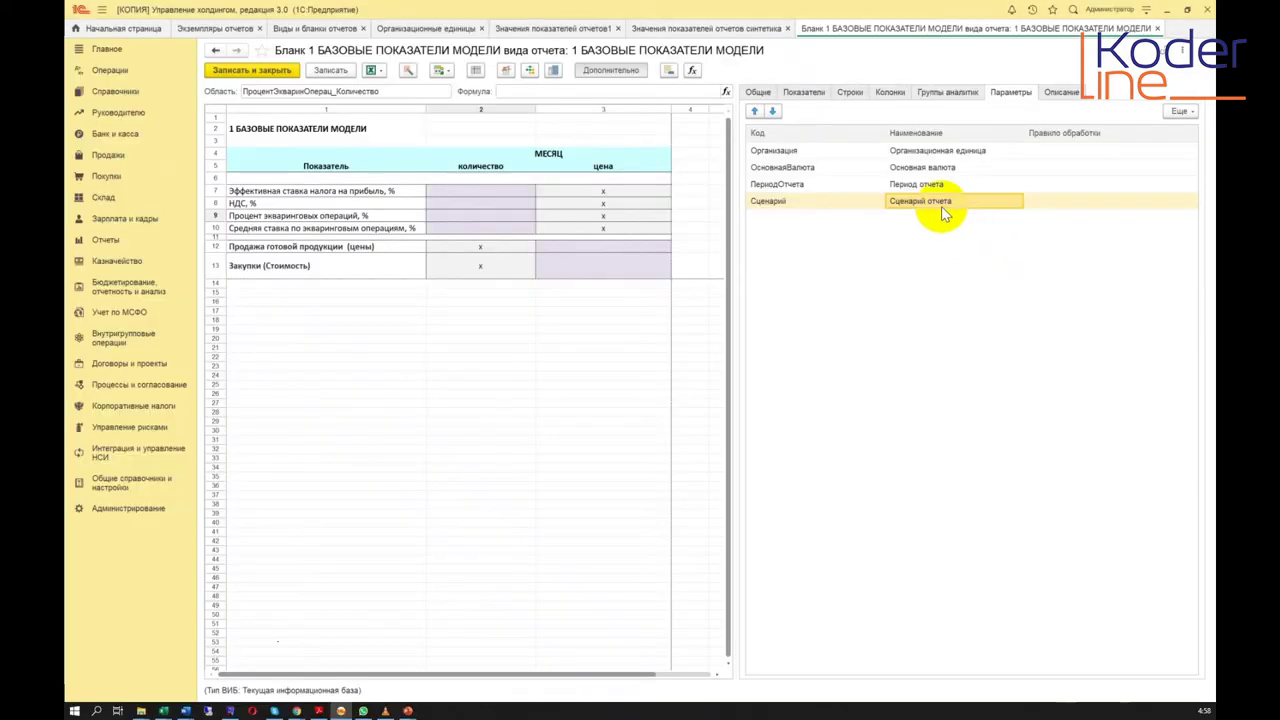
{"action": "left_click", "coordinate": [925, 150]}
{"action": "left_click", "coordinate": [920, 167]}
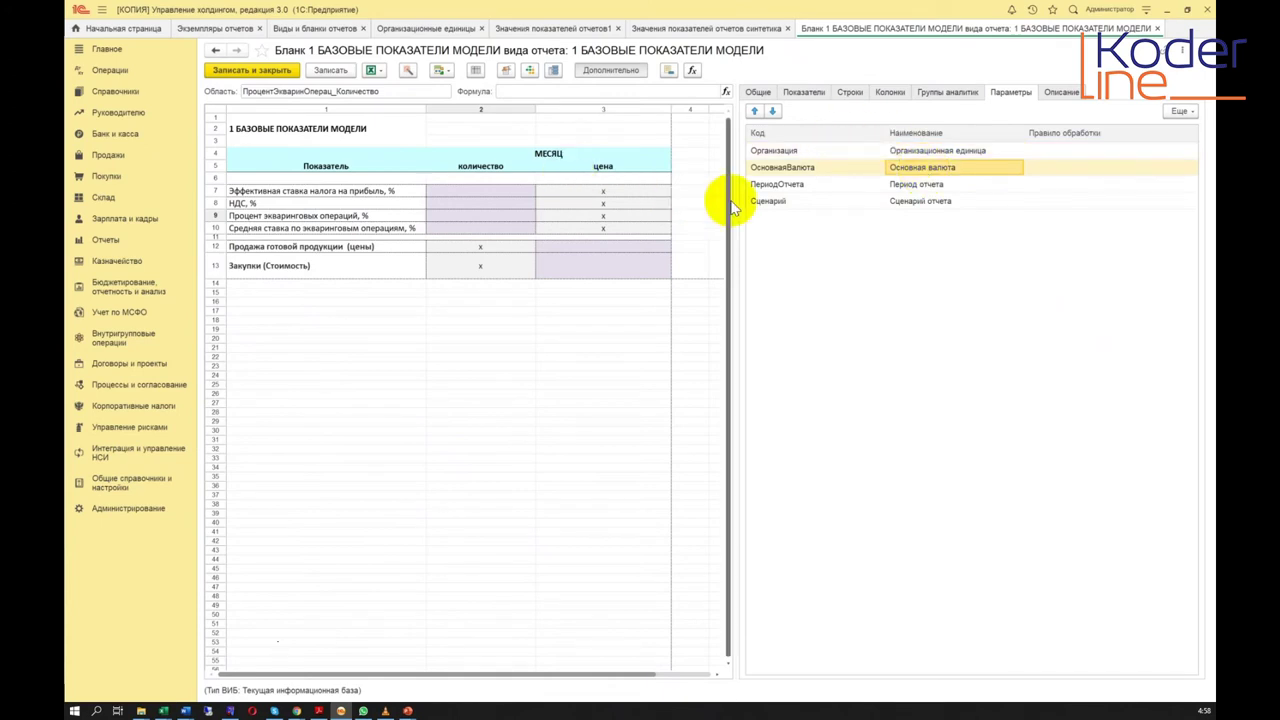
Step: Place the parameter "Организационная единица" in the form's cell at row 2, column 2, beside the title
{"action": "left_click", "coordinate": [925, 150]}
{"action": "left_click", "coordinate": [908, 201]}
{"action": "left_click", "coordinate": [914, 150]}
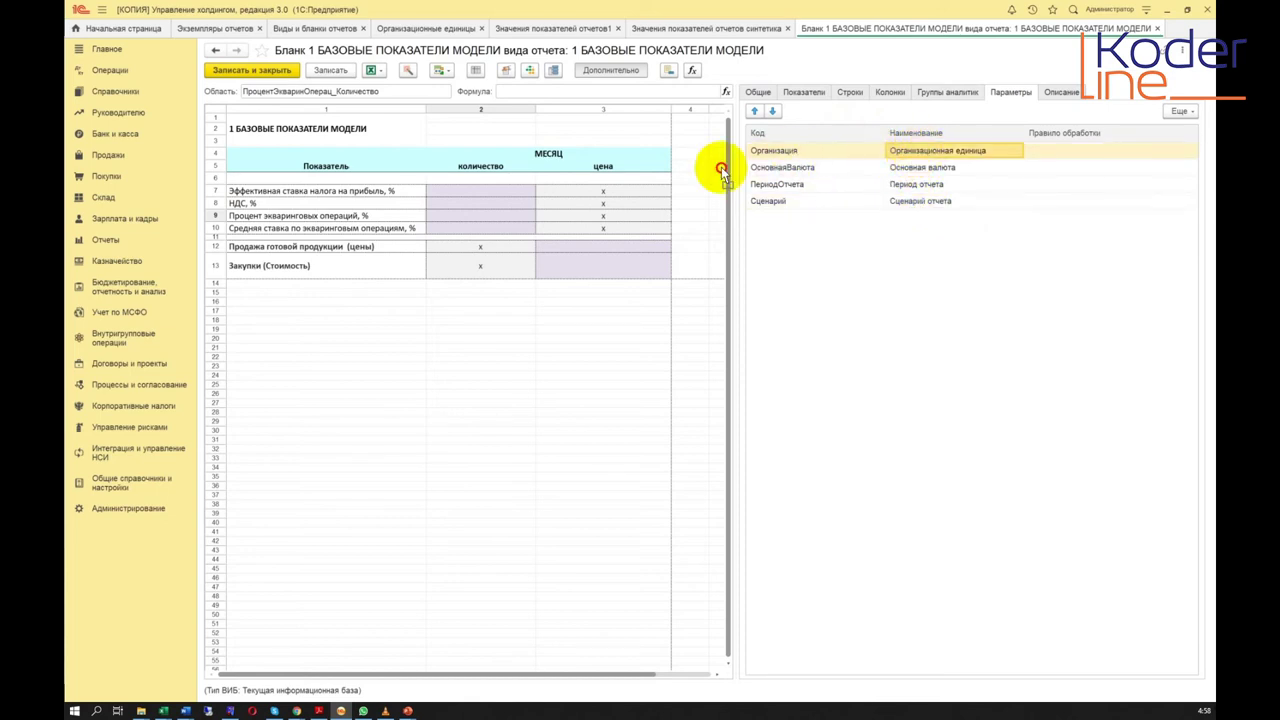
{"action": "left_click", "coordinate": [498, 130]}
{"action": "left_click", "coordinate": [498, 128]}
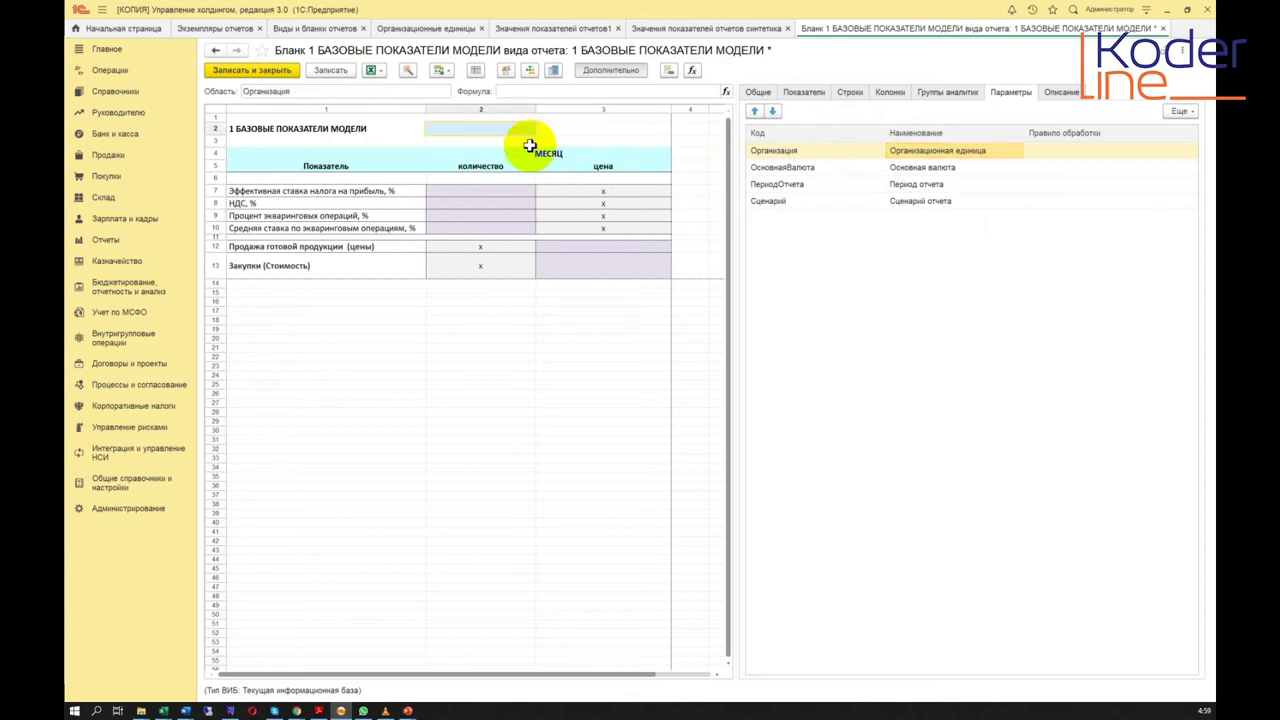
{"action": "left_click", "coordinate": [577, 126]}
{"action": "left_click", "coordinate": [495, 137]}
{"action": "left_click", "coordinate": [493, 128]}
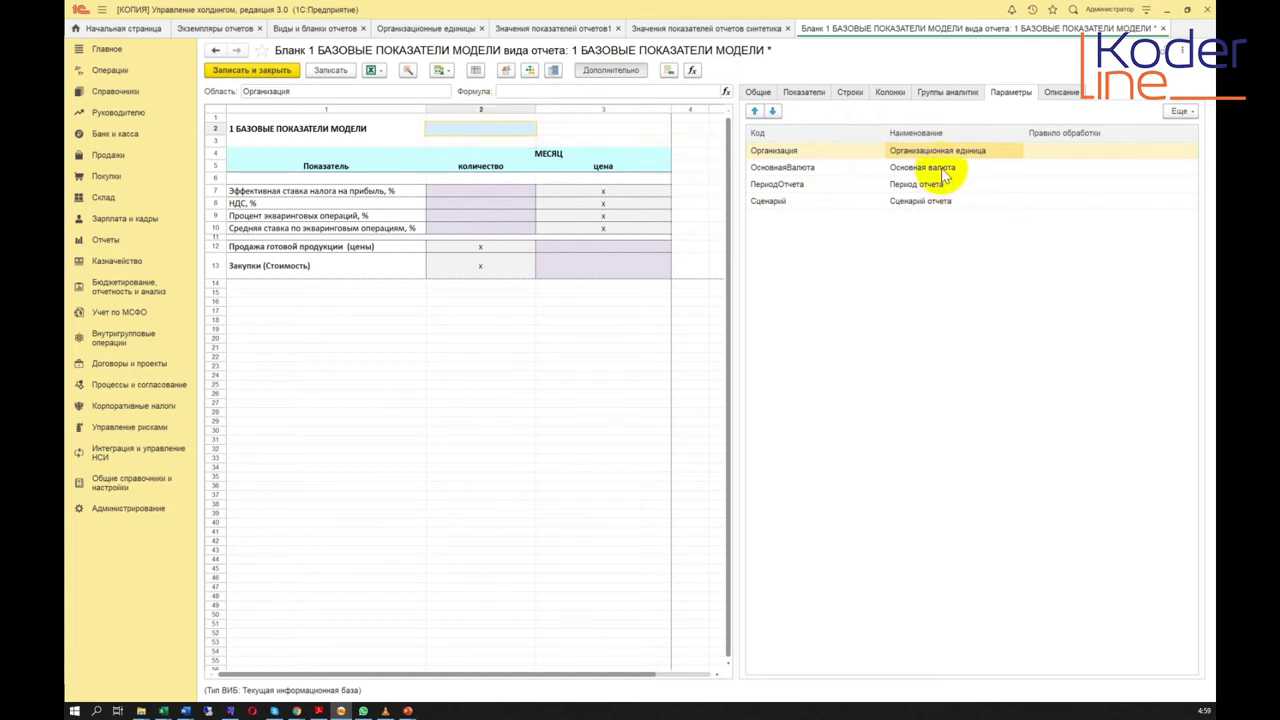
Step: Hide the form's settings pane, then save and close the form
{"action": "left_click", "coordinate": [669, 71]}
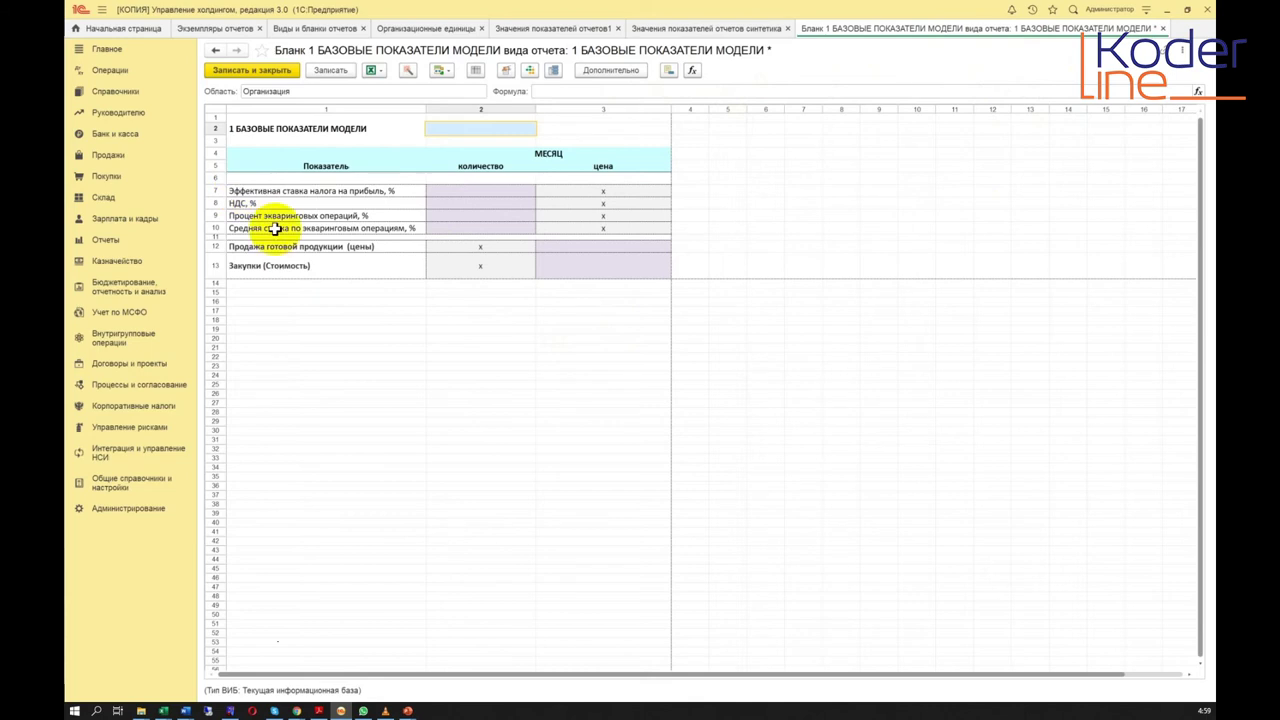
{"action": "left_click", "coordinate": [332, 72]}
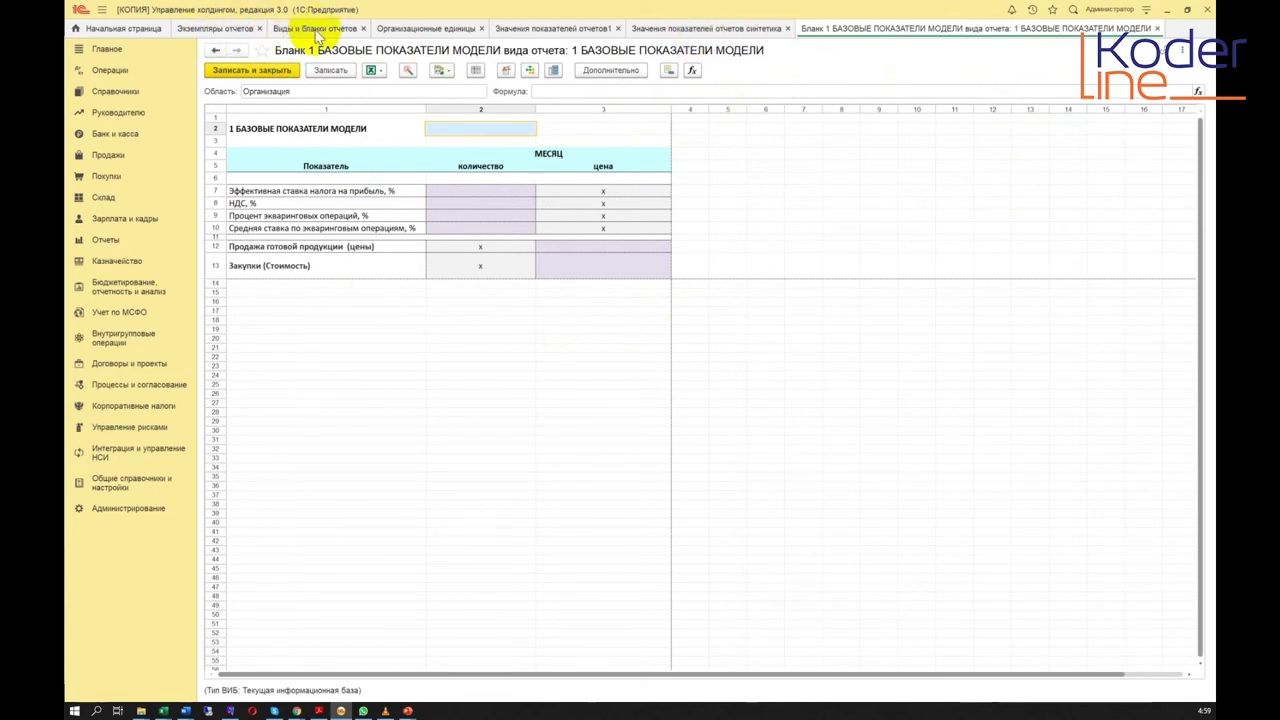
{"action": "left_click", "coordinate": [1156, 28]}
Step: Open the report type "1 БАЗОВЫЕ ПОКАЗАТЕЛИ МОДЕЛИ" from the "_Курс" group
{"action": "left_click", "coordinate": [280, 172]}
{"action": "left_click", "coordinate": [283, 158]}
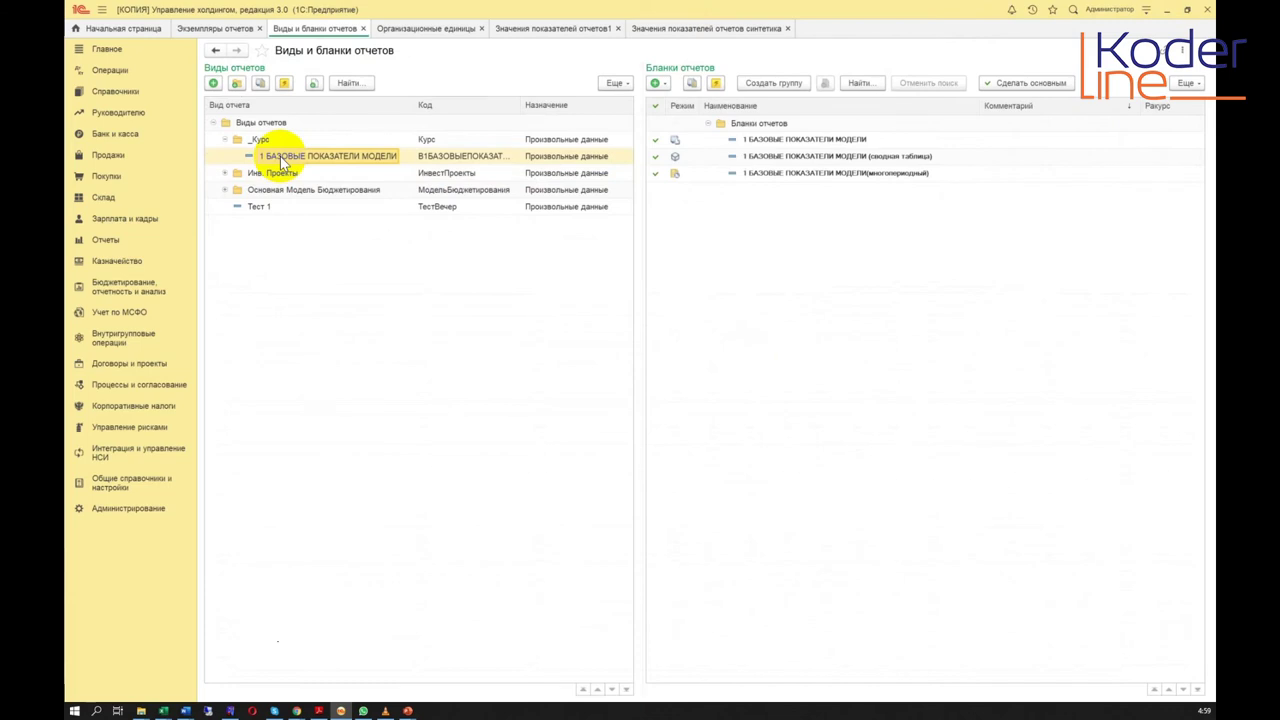
{"action": "left_click", "coordinate": [455, 157]}
{"action": "left_click", "coordinate": [375, 163]}
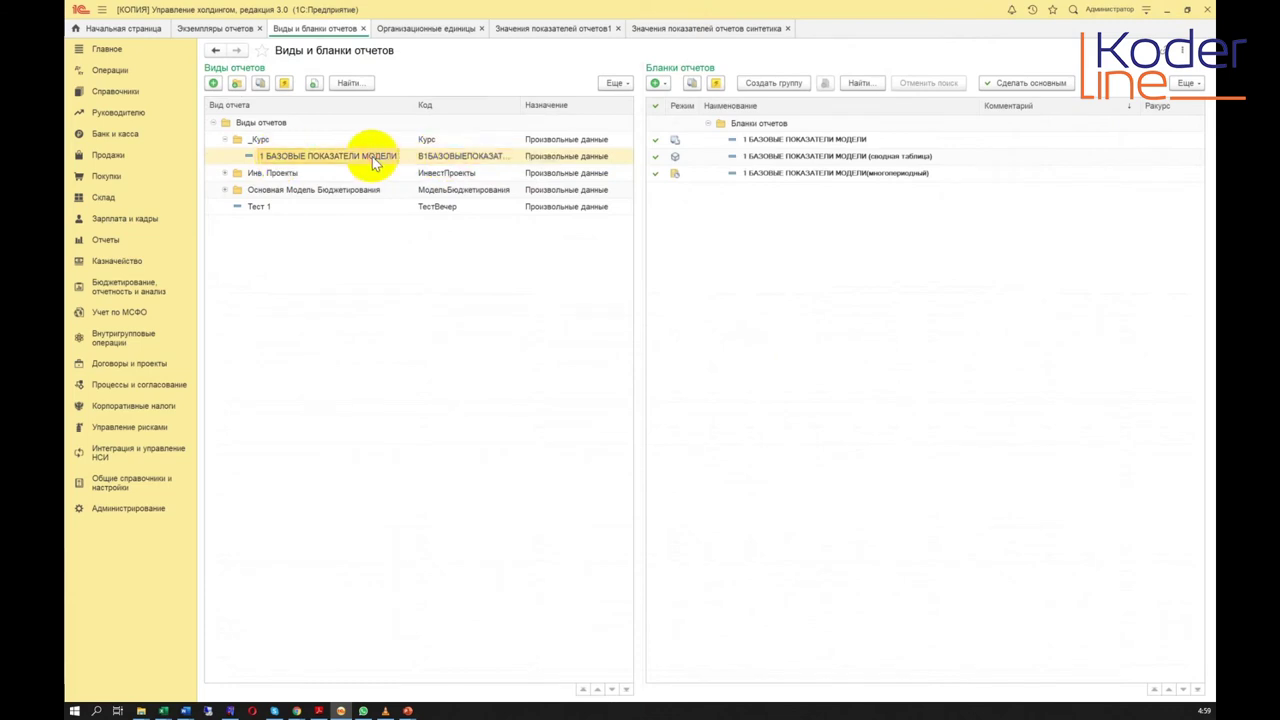
{"action": "double_click", "coordinate": [360, 156]}
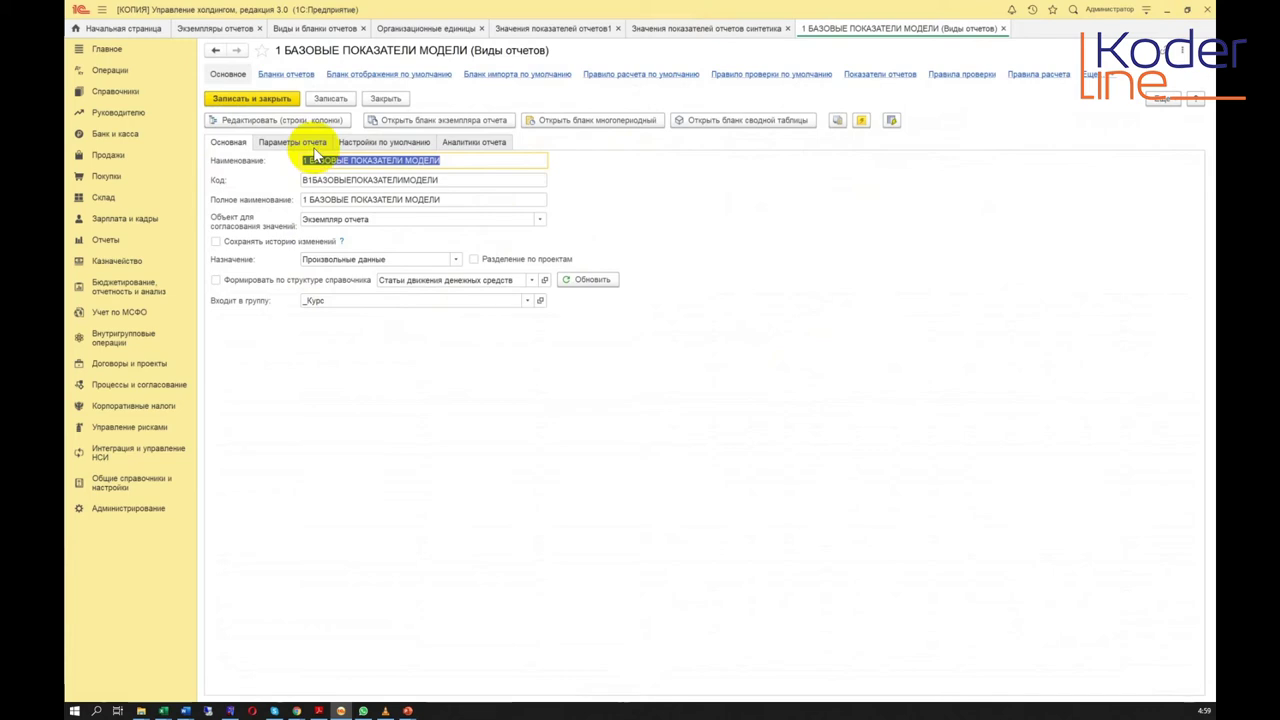
Step: Look through the report type's related sections, viewing its list of forms and its default display form
{"action": "left_click", "coordinate": [1093, 75]}
{"action": "key", "text": "Escape"}
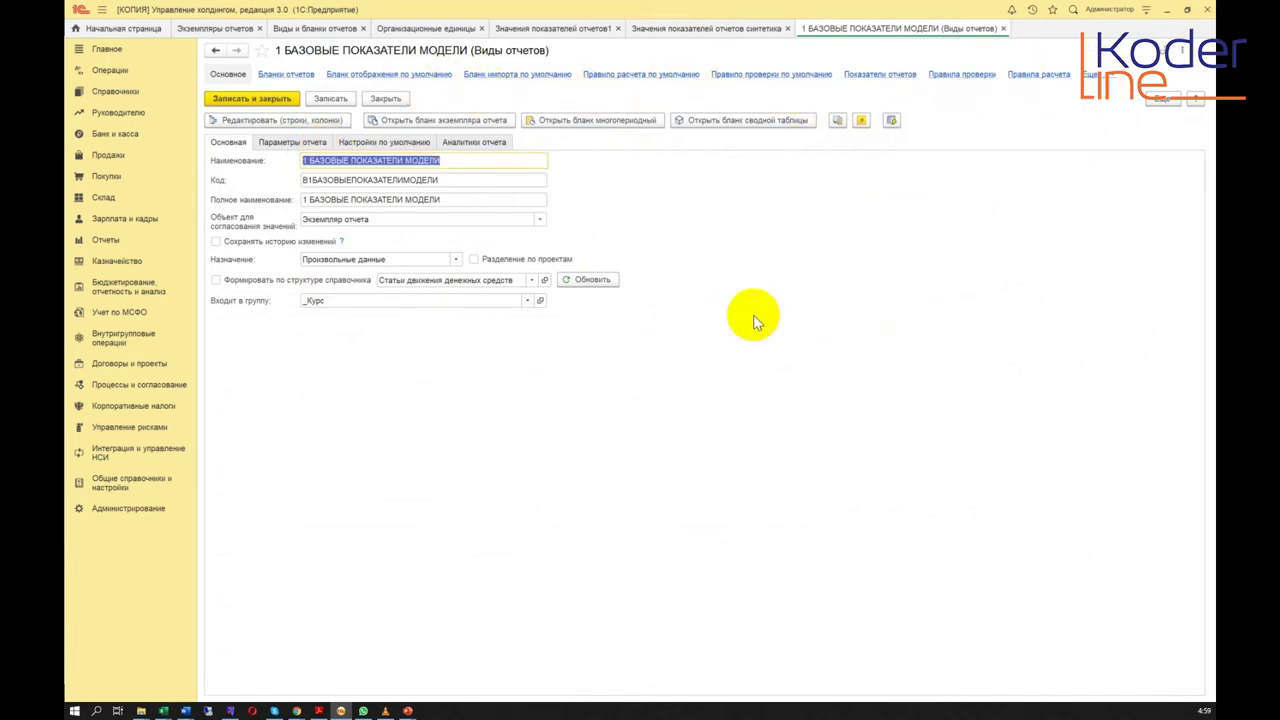
{"action": "left_click", "coordinate": [286, 75]}
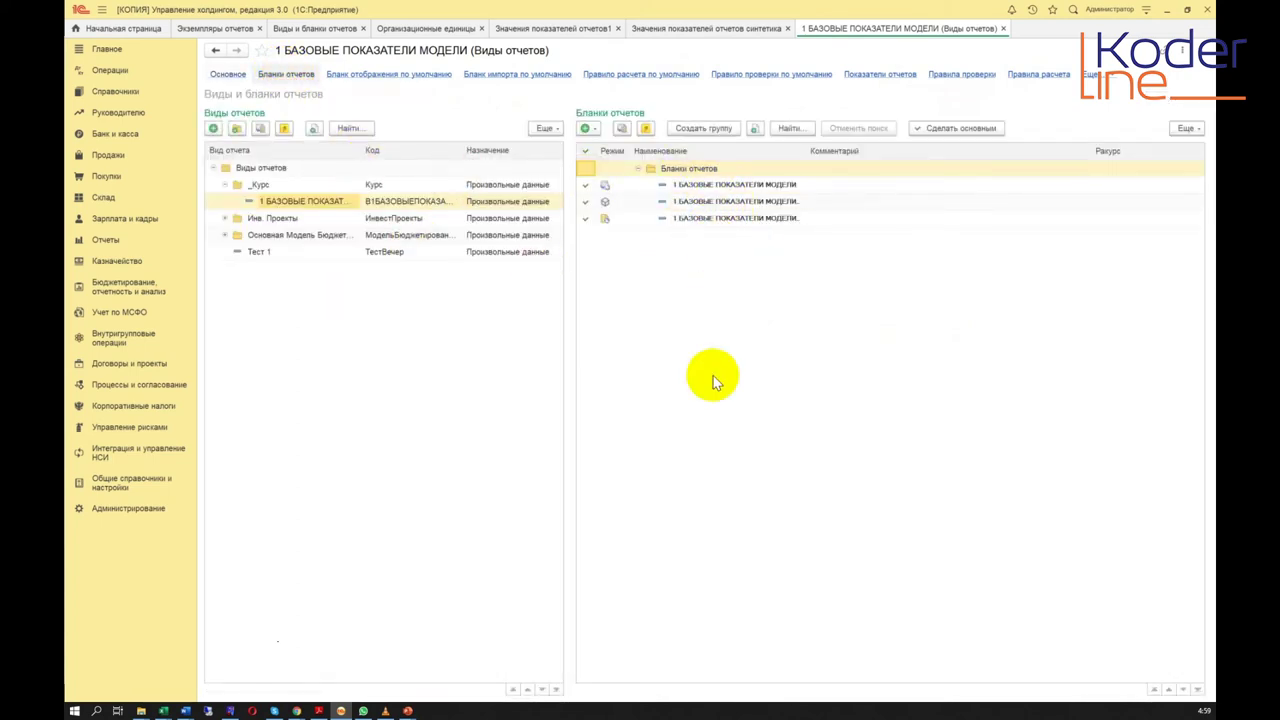
{"action": "left_click", "coordinate": [380, 75]}
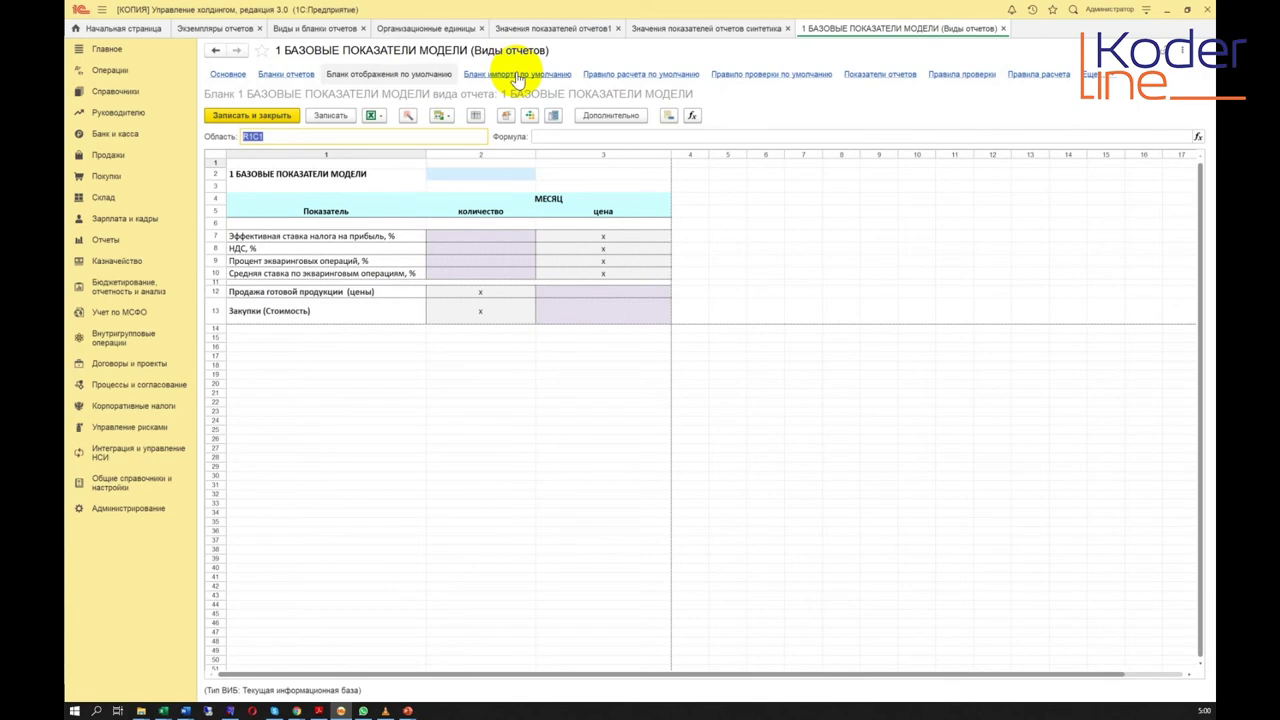
Step: Open the report type's default calculation rule and change its name to "1 БАЗОВЫЕ ПОКАЗАТЕЛИ МОДЕЛИ (плановые значения)"
{"action": "left_click", "coordinate": [628, 79]}
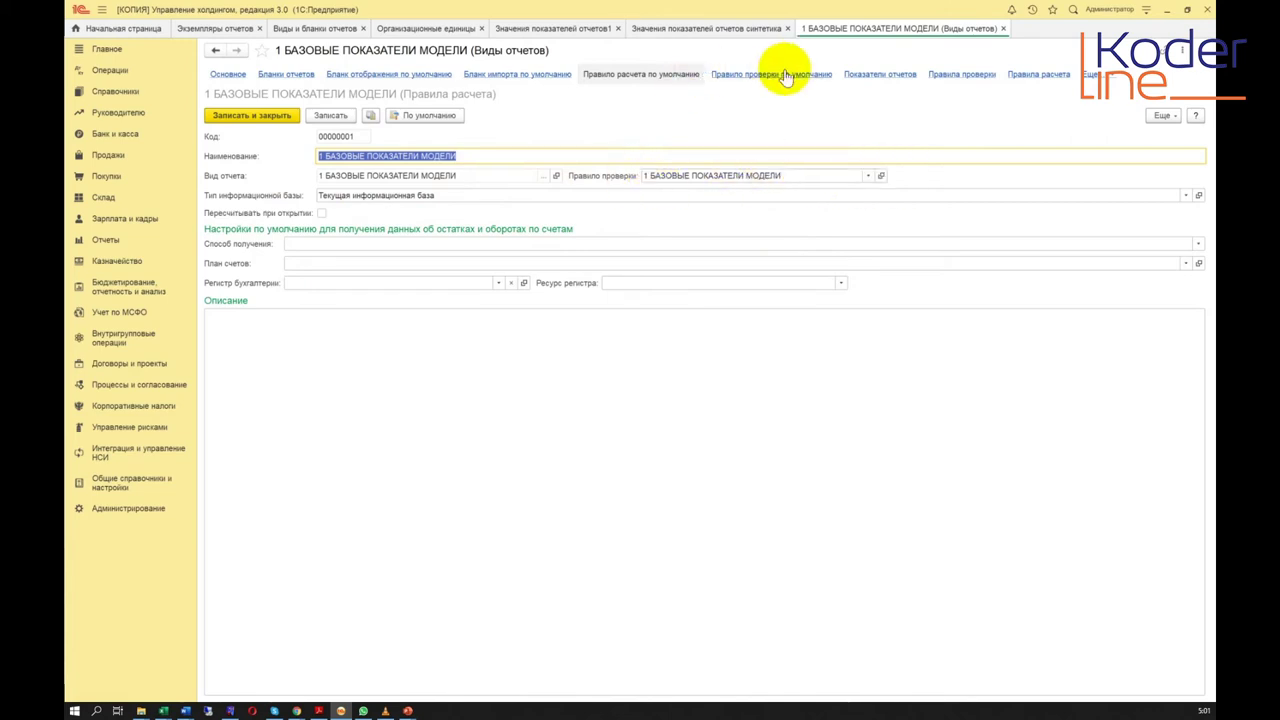
{"action": "left_click", "coordinate": [469, 155]}
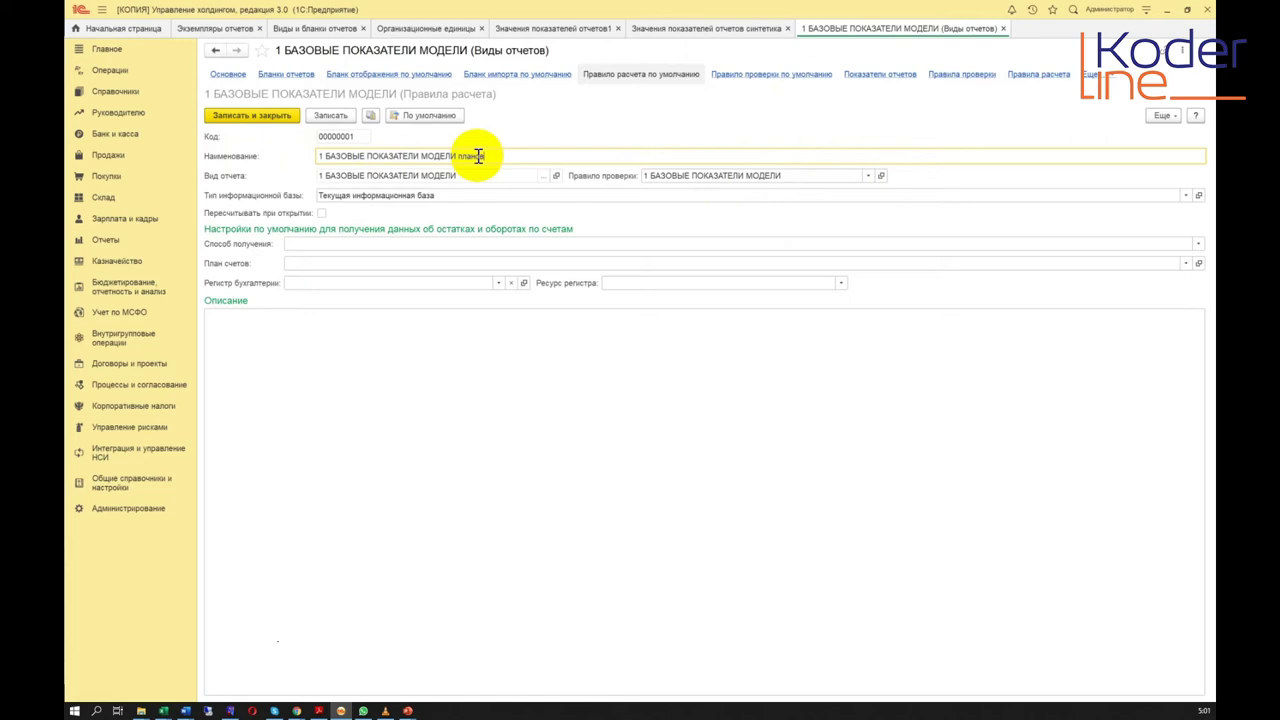
{"action": "type", "text": "начения"}
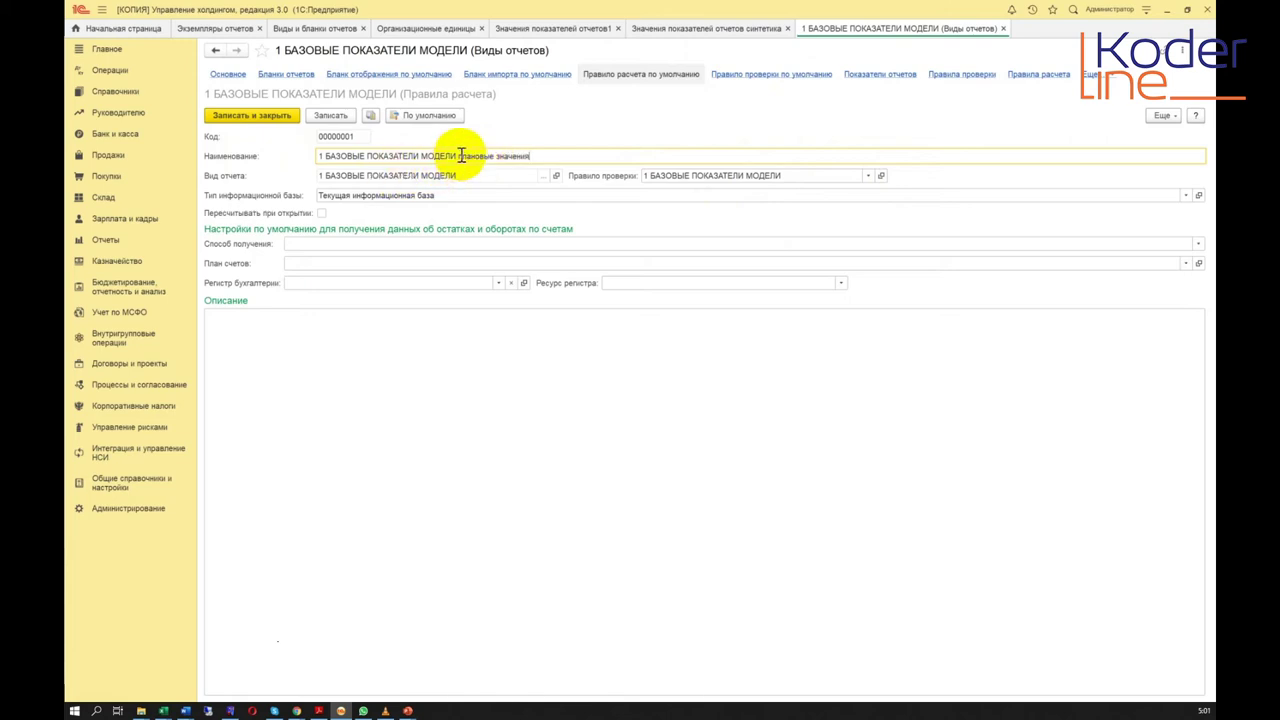
{"action": "type", "text": "("}
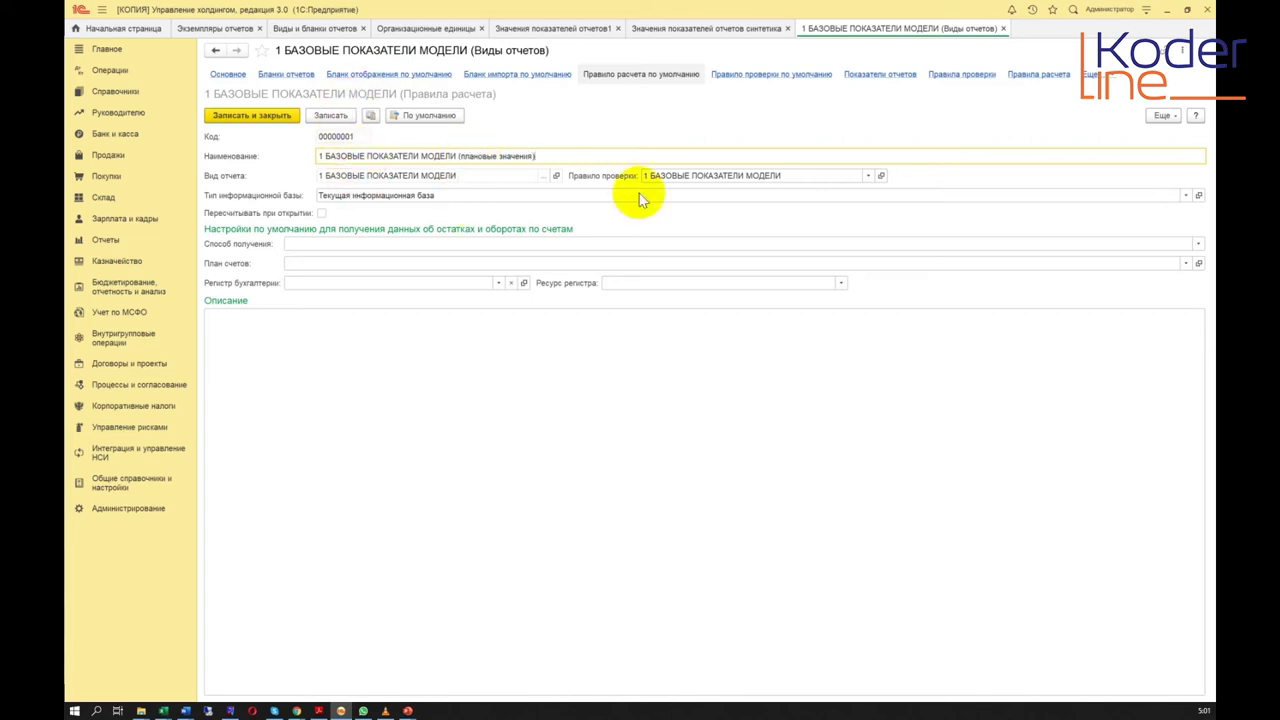
Step: Examine the full list of infobase types available for the calculation rule and close it without choosing one
{"action": "left_click", "coordinate": [1183, 195]}
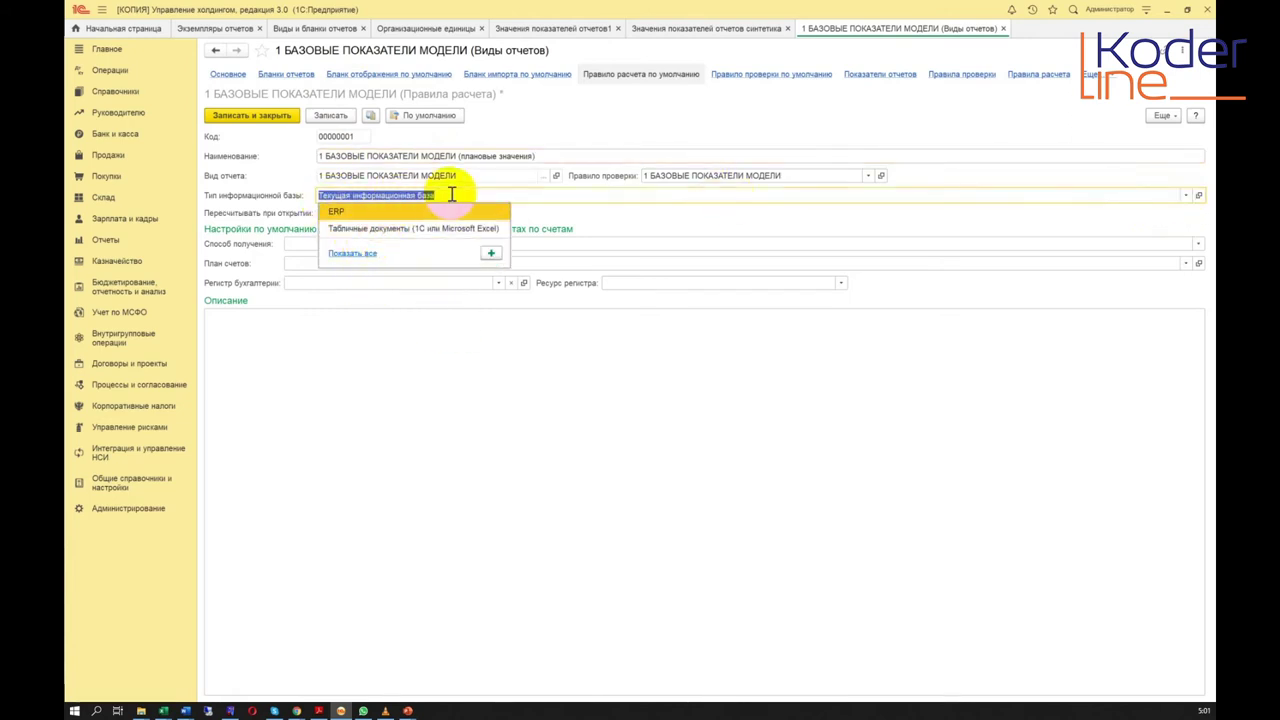
{"action": "left_click", "coordinate": [366, 253]}
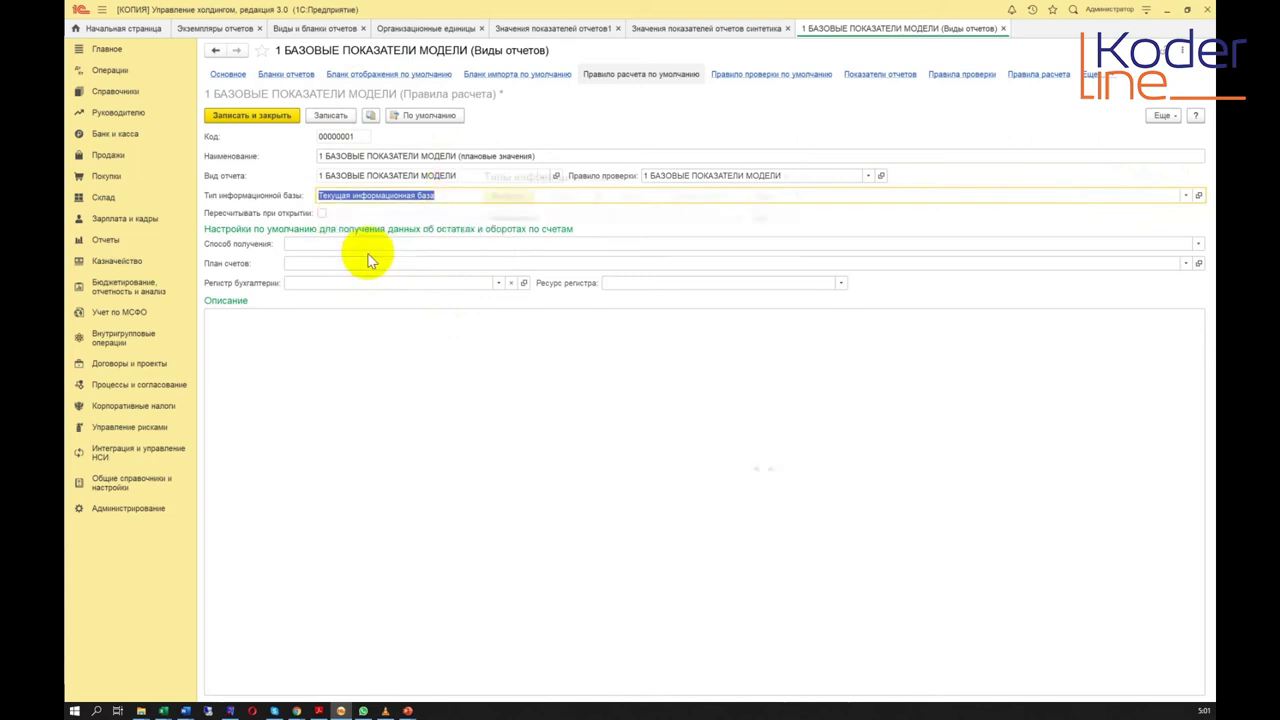
{"action": "left_click", "coordinate": [536, 231]}
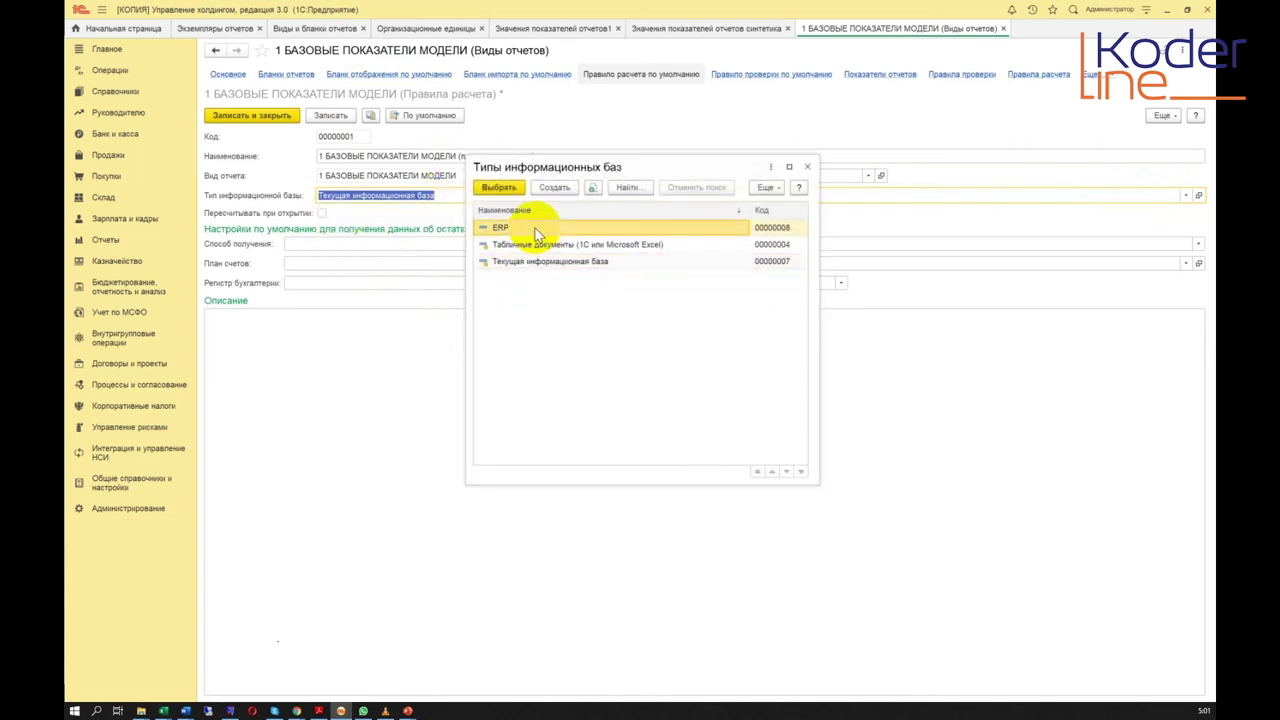
{"action": "left_click", "coordinate": [554, 247]}
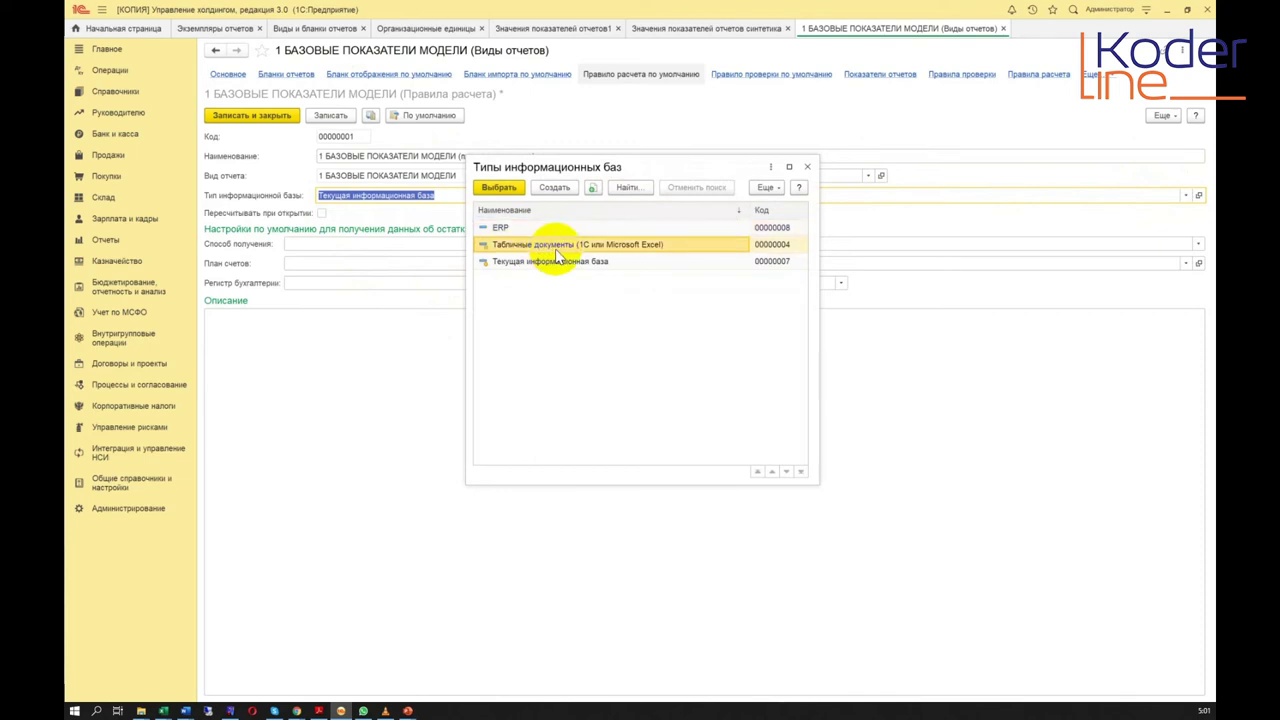
{"action": "left_click", "coordinate": [597, 263]}
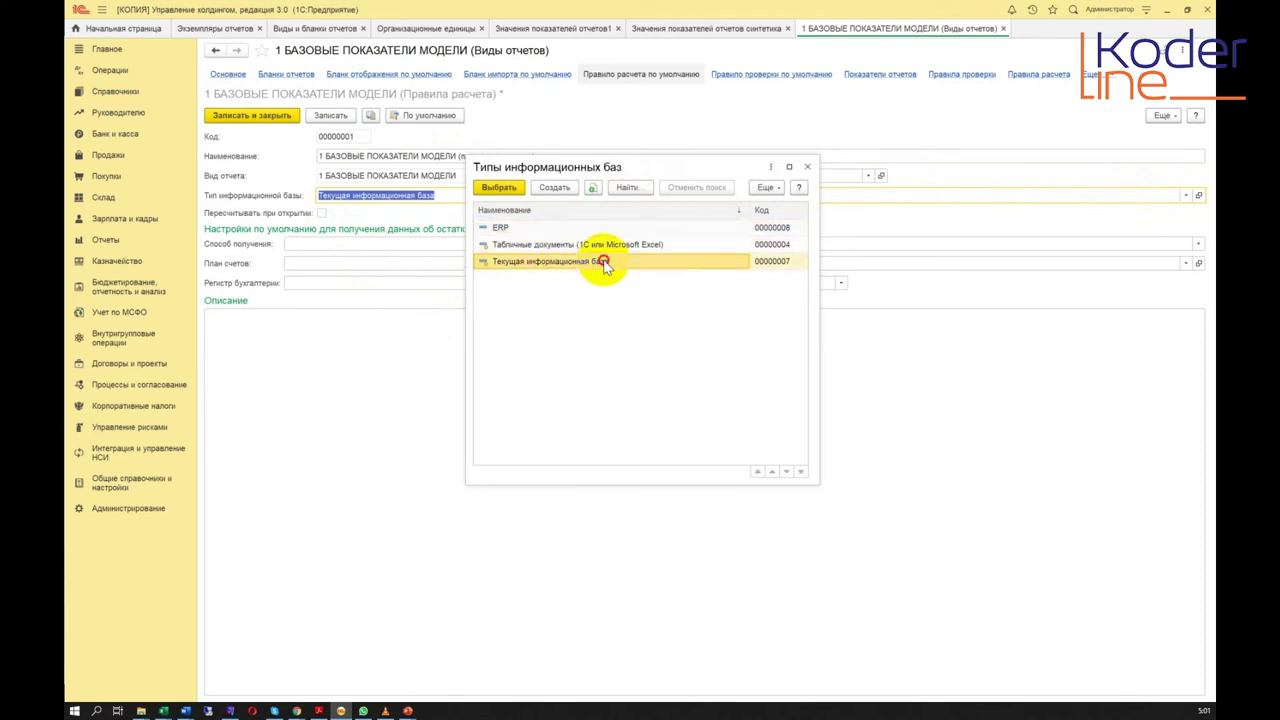
{"action": "left_click", "coordinate": [566, 246]}
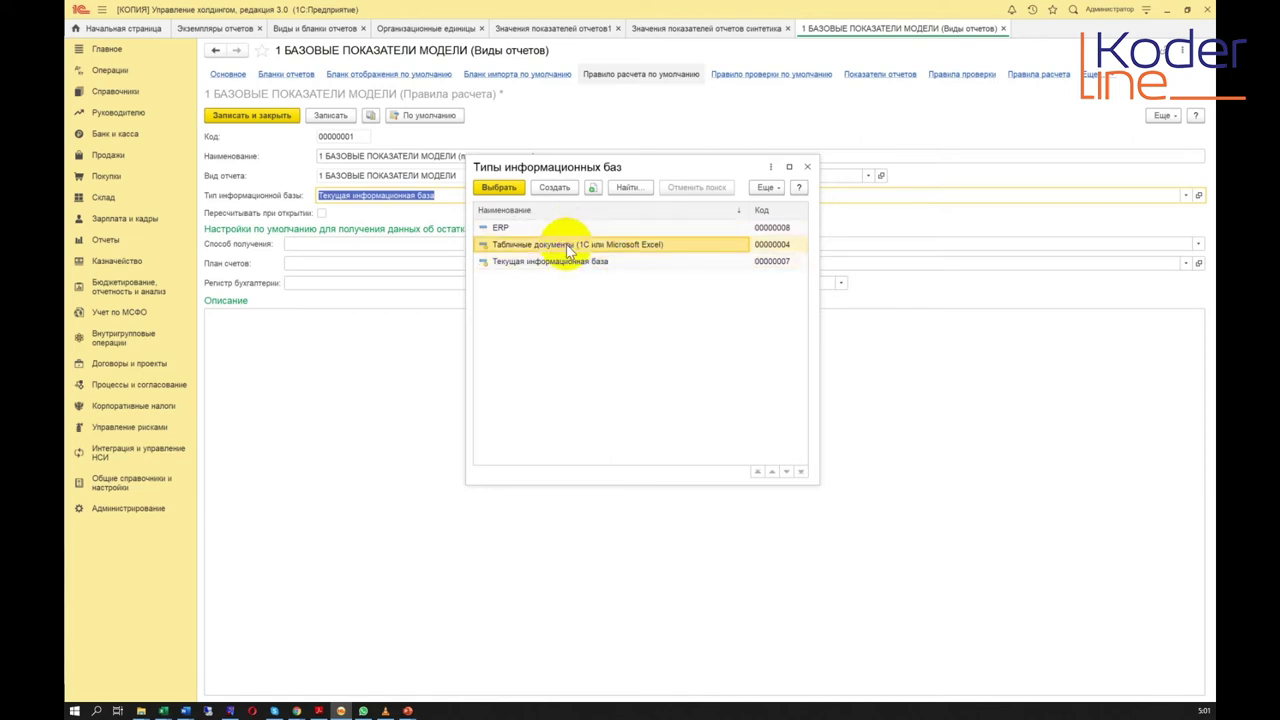
{"action": "left_click", "coordinate": [587, 228]}
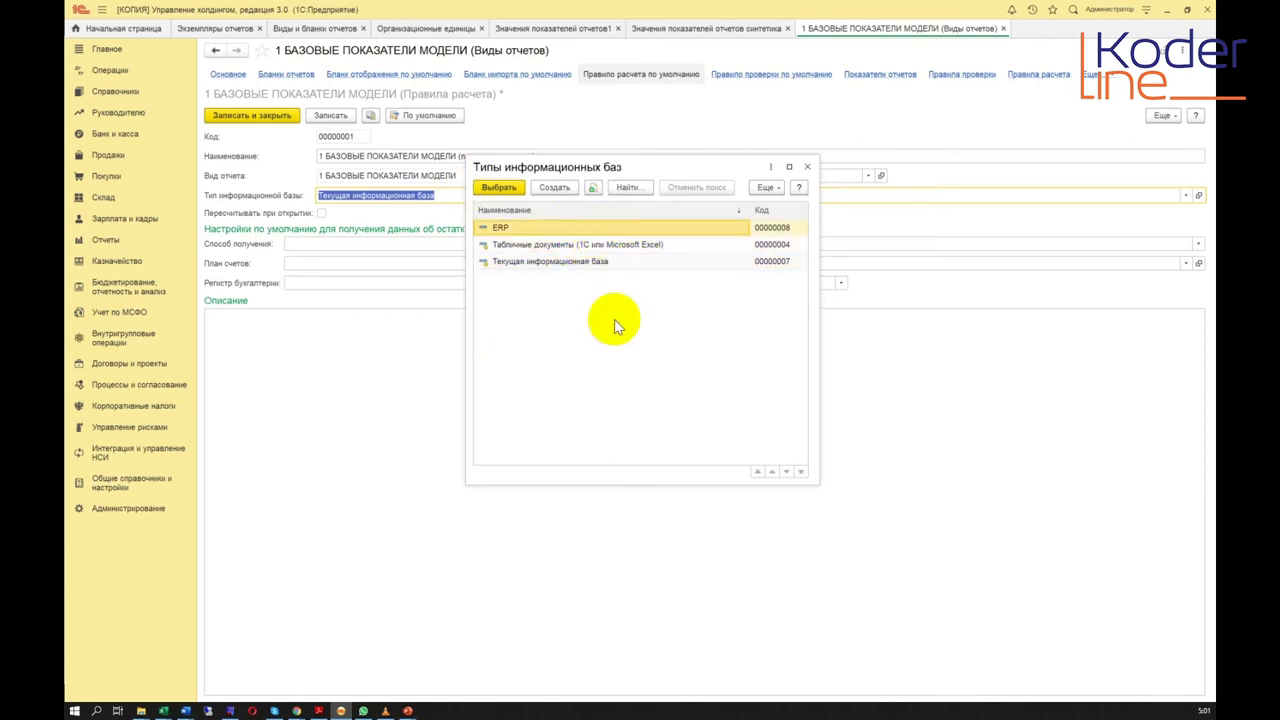
{"action": "left_click", "coordinate": [808, 167]}
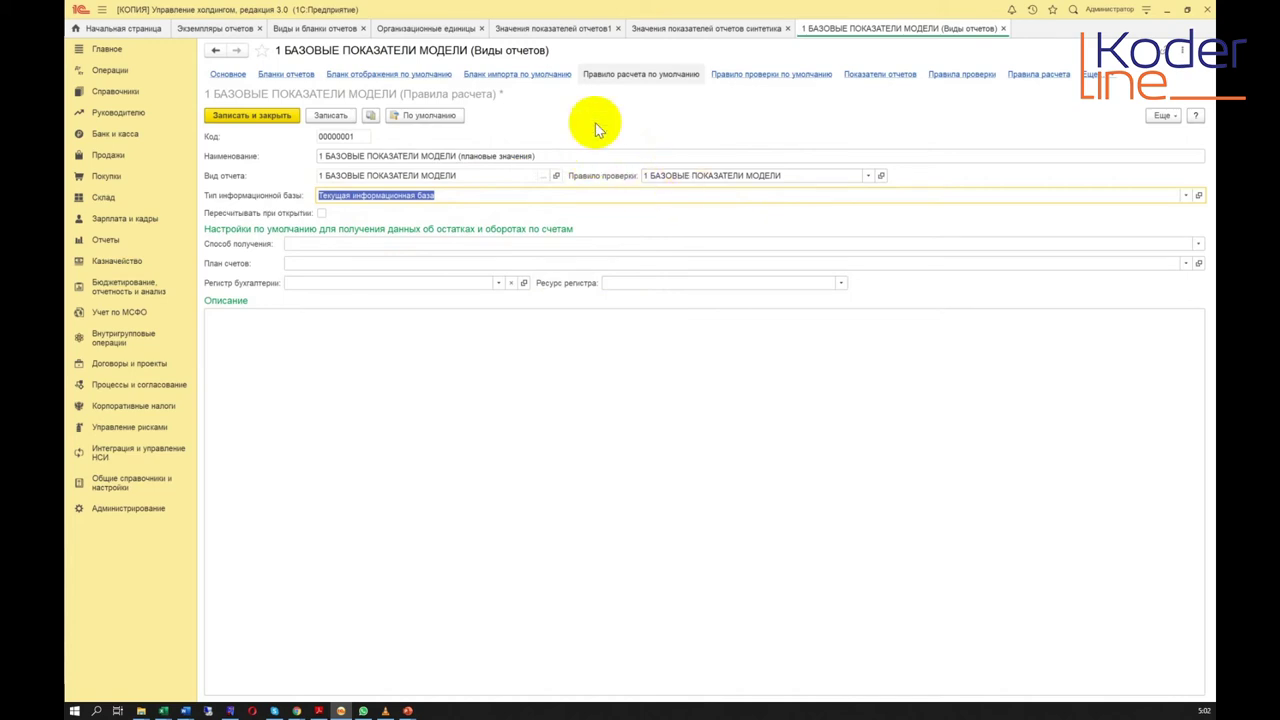
Step: Look through the calculation rule's "Способ получения" options without selecting any
{"action": "left_click", "coordinate": [345, 242]}
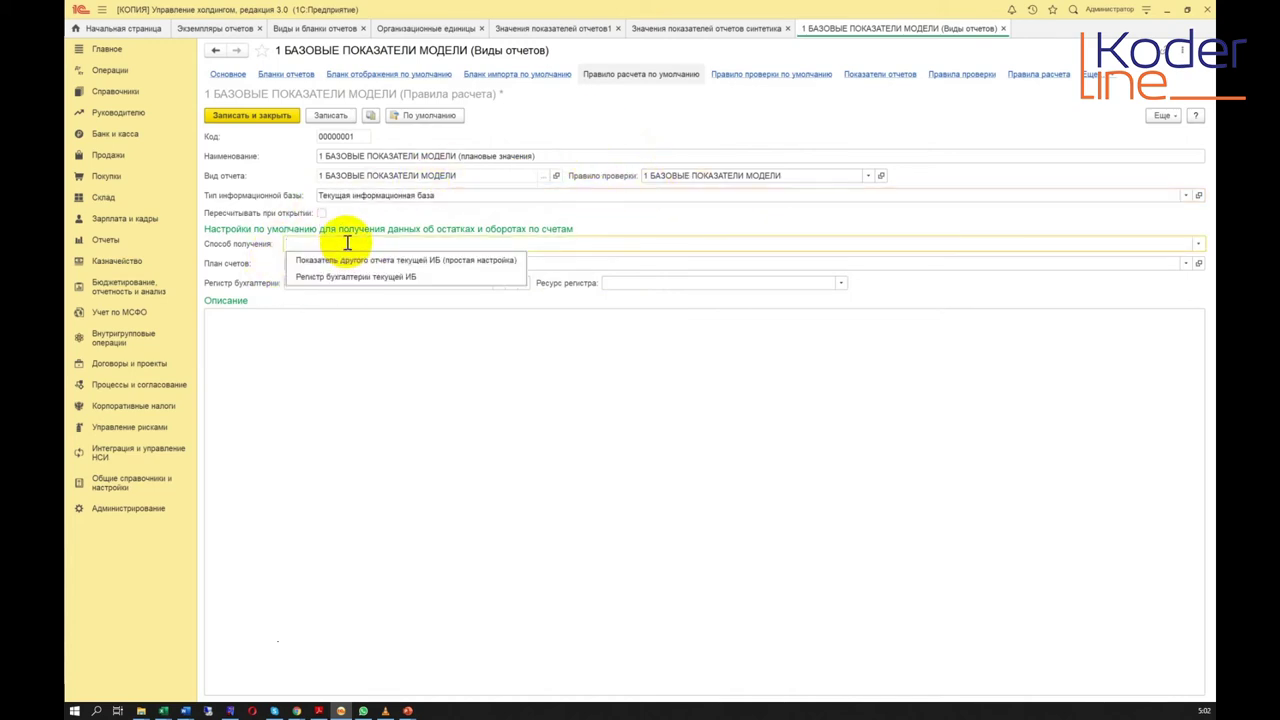
{"action": "key", "text": "Escape"}
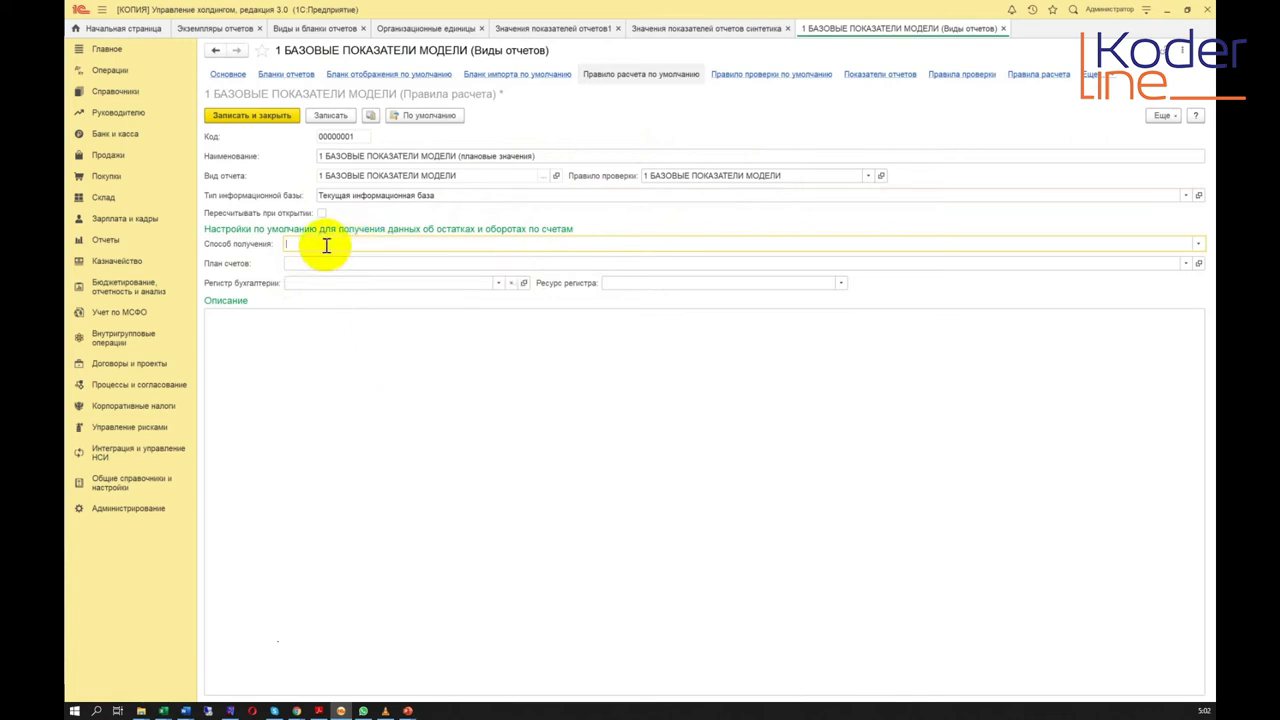
{"action": "left_click", "coordinate": [1198, 248]}
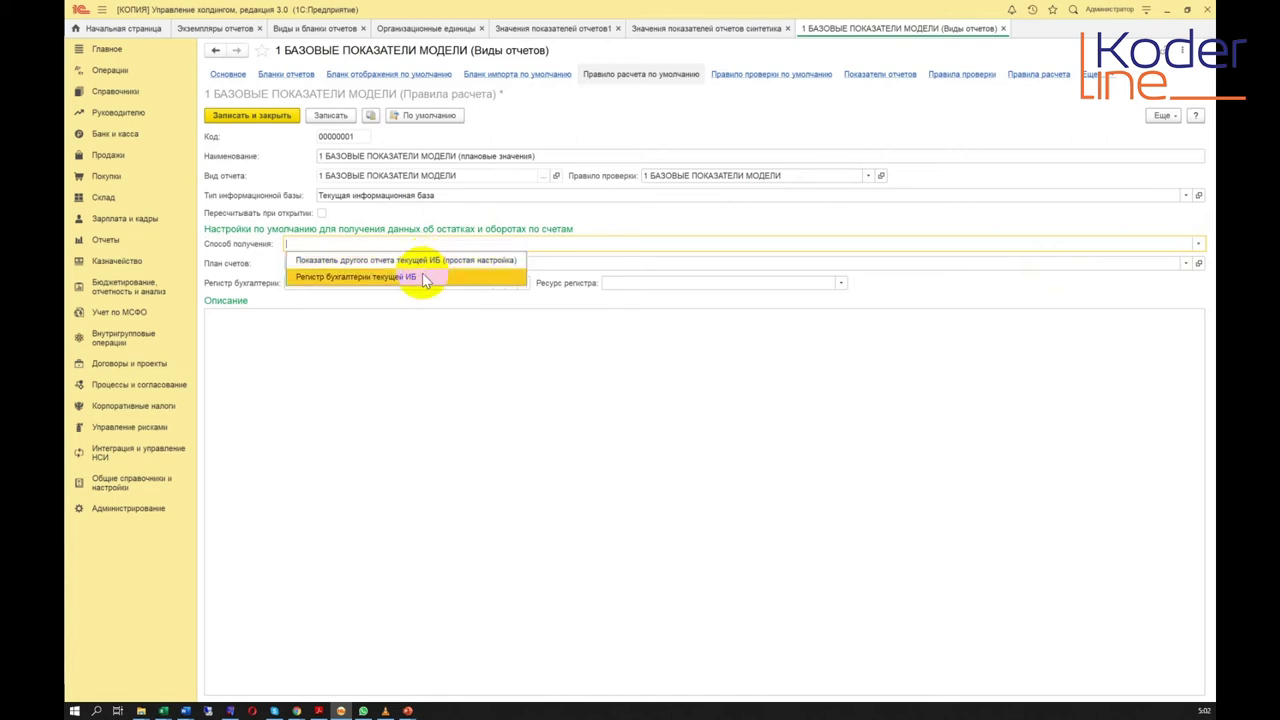
{"action": "left_click", "coordinate": [414, 371]}
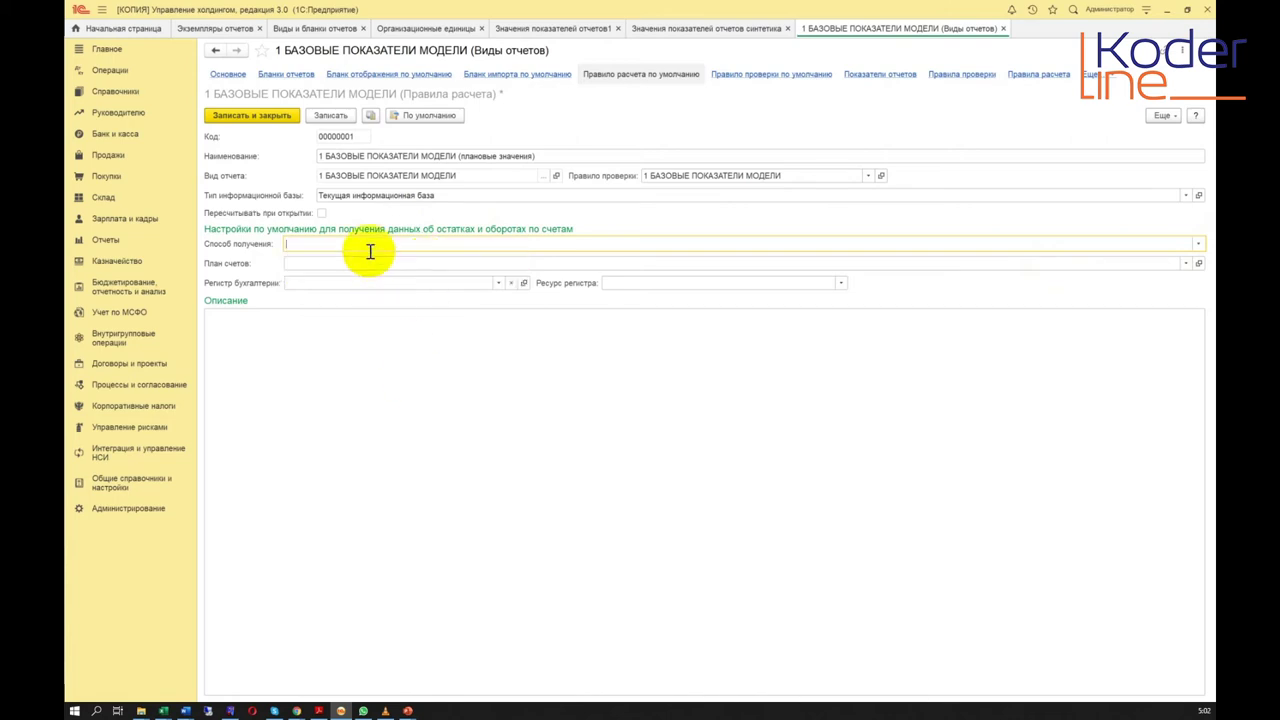
Step: Set the calculation rule's infobase type to "ERP" and view the "Способ получения" options offered for it
{"action": "left_click", "coordinate": [410, 192]}
{"action": "left_click", "coordinate": [338, 210]}
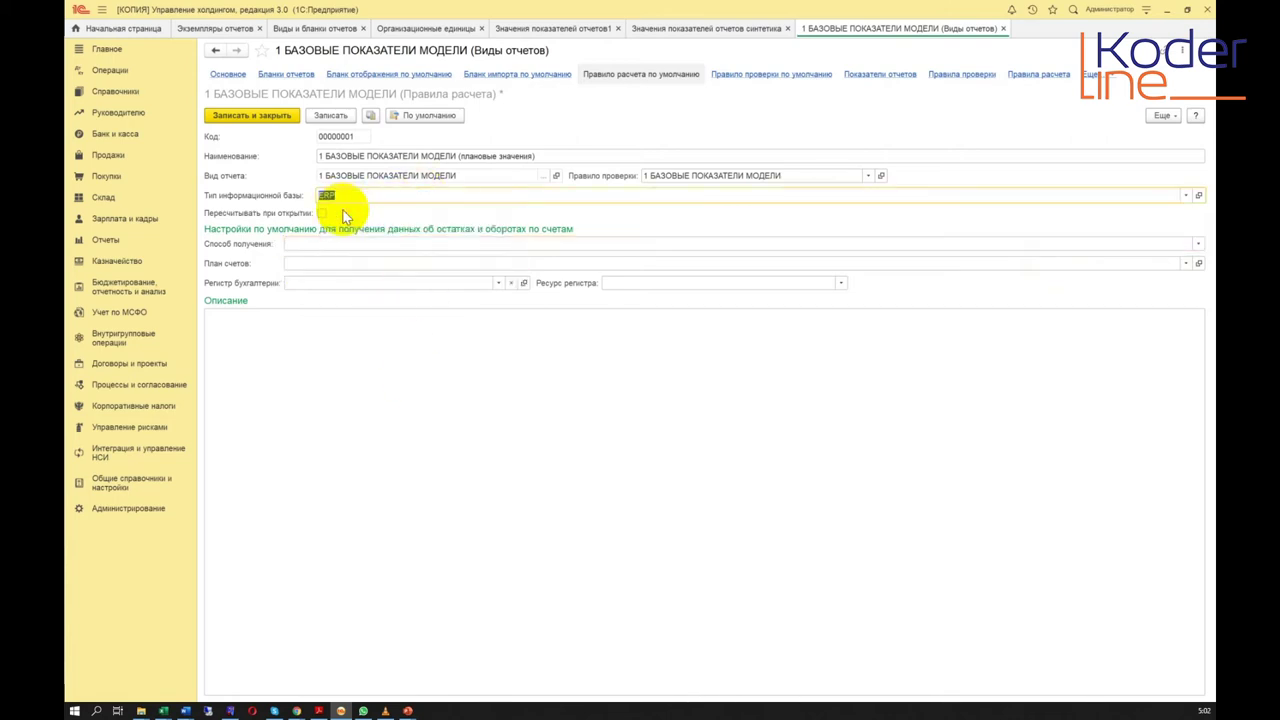
{"action": "left_click", "coordinate": [1199, 246]}
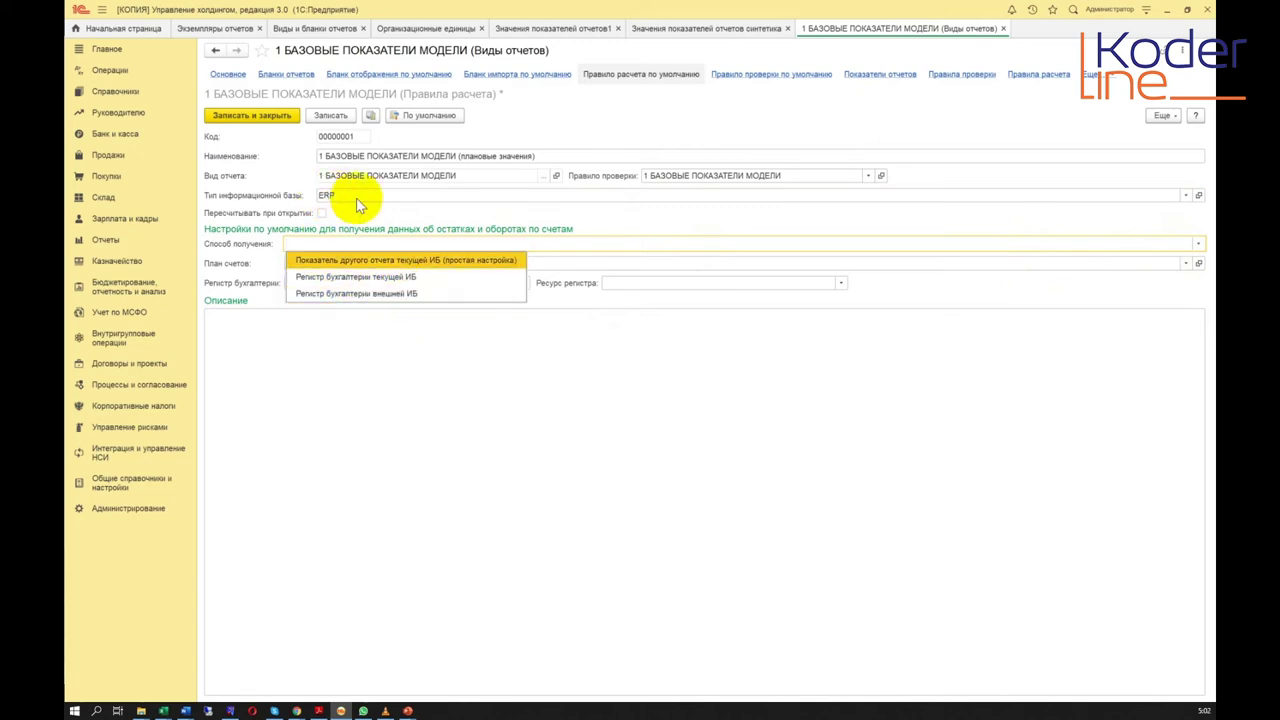
{"action": "left_click", "coordinate": [1183, 198]}
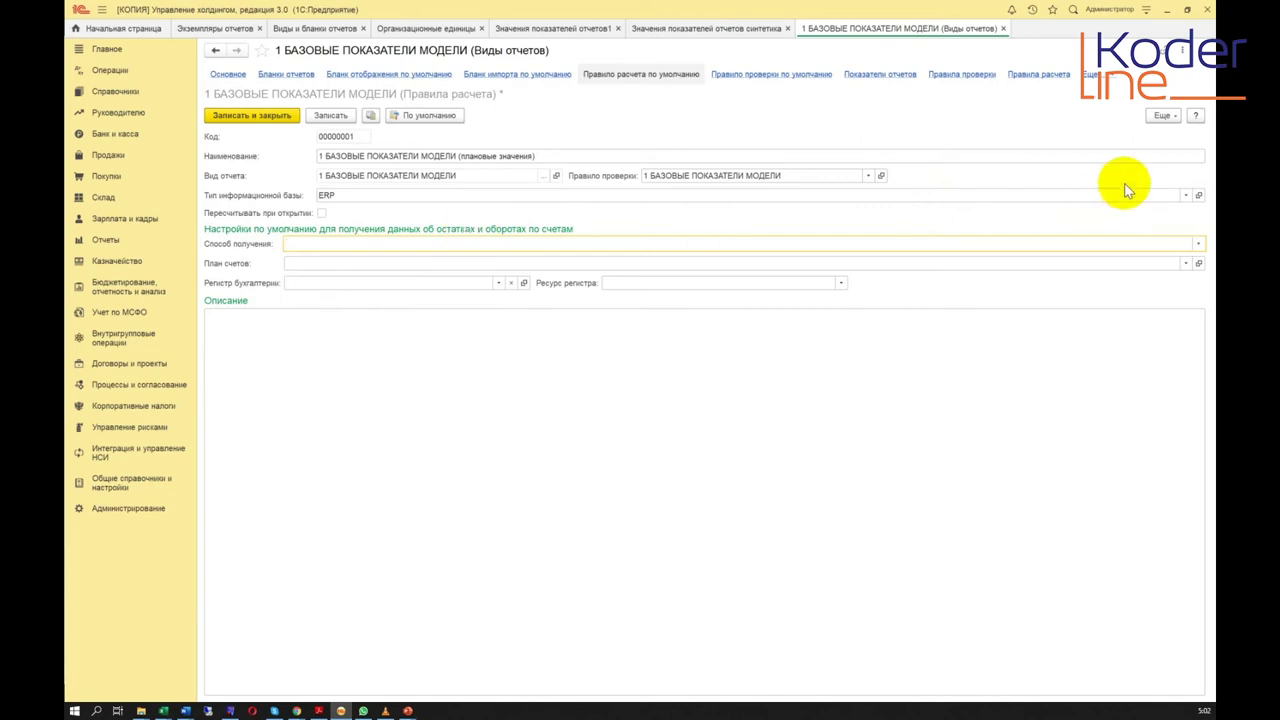
Step: Return the infobase type to "Текущая информационная база" and view its "Способ получения" options without choosing one
{"action": "left_click", "coordinate": [1188, 198]}
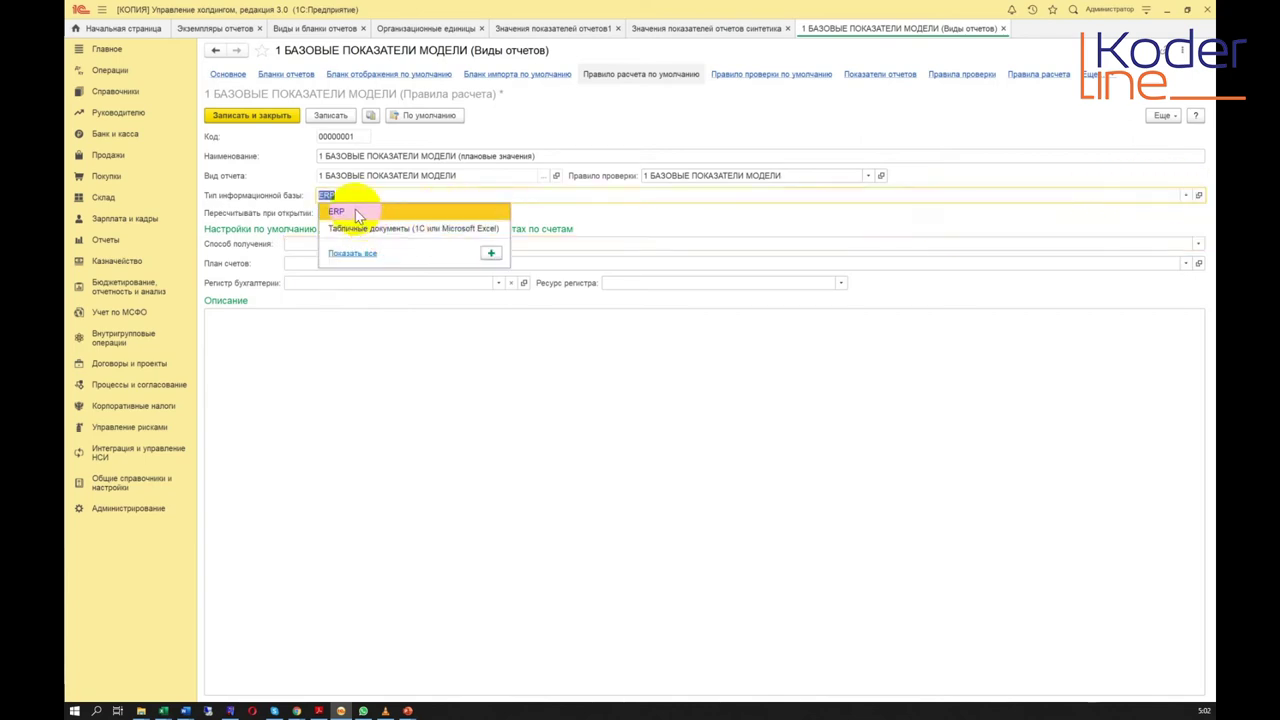
{"action": "left_click", "coordinate": [368, 253]}
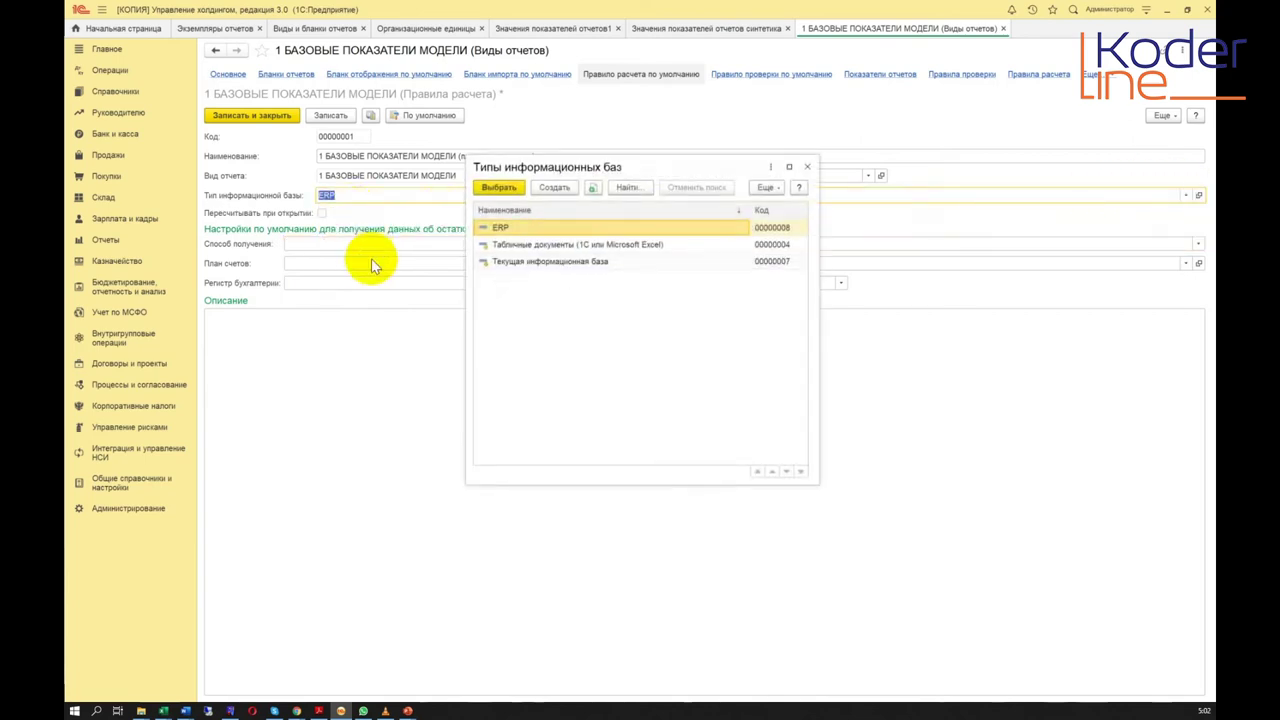
{"action": "double_click", "coordinate": [563, 263]}
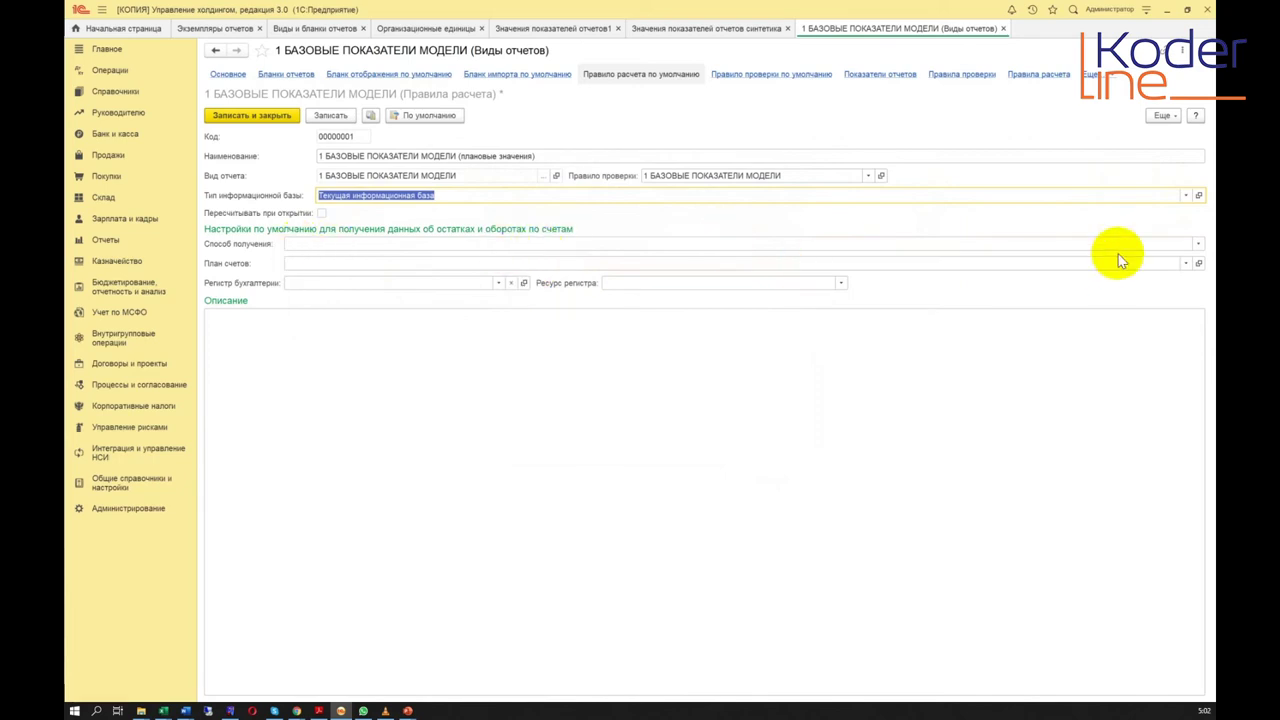
{"action": "left_click", "coordinate": [1198, 243]}
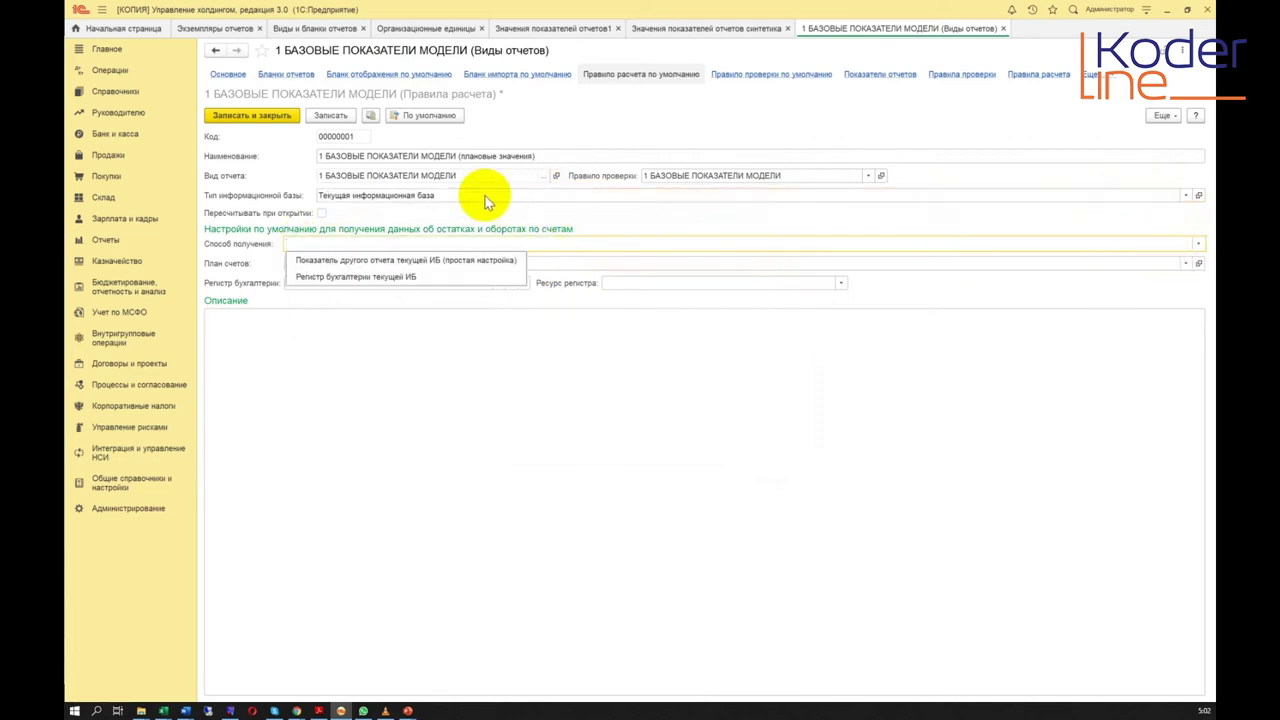
{"action": "left_click", "coordinate": [445, 421]}
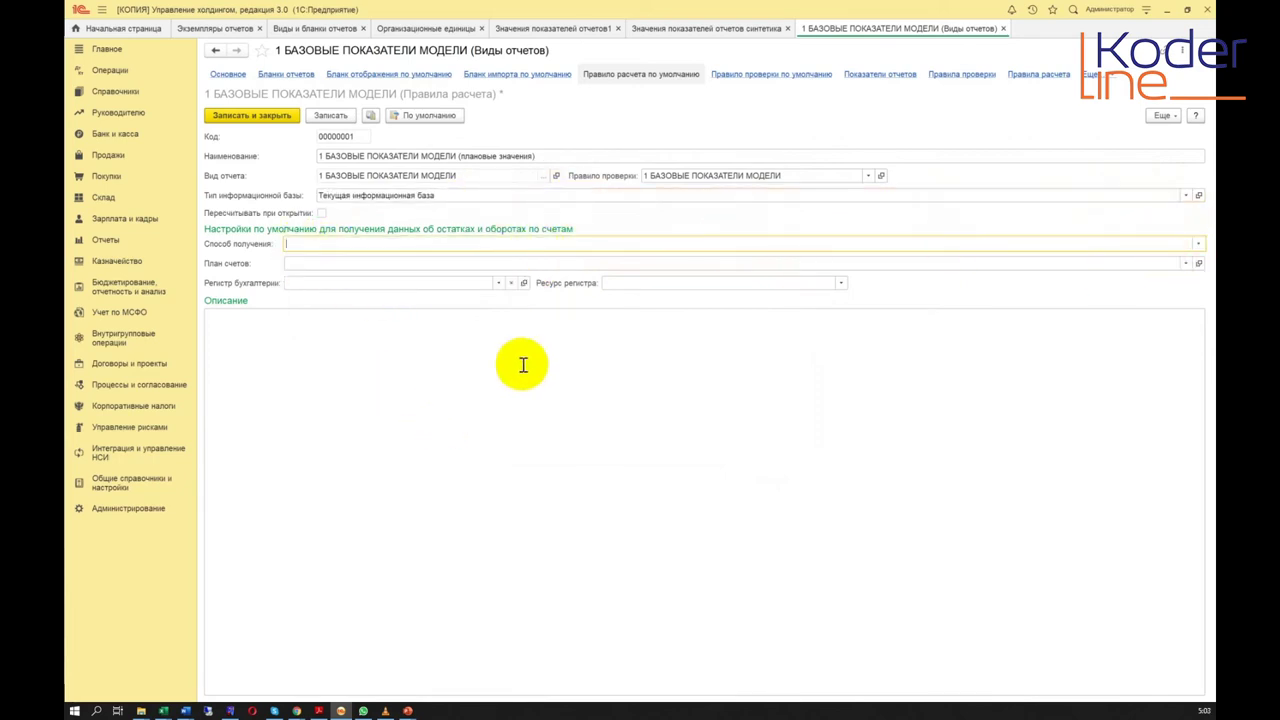
Step: Set "Способ получения" to "Регистр бухгалтерии текущей ИБ" and view the available charts of accounts without choosing one
{"action": "left_click", "coordinate": [1190, 265]}
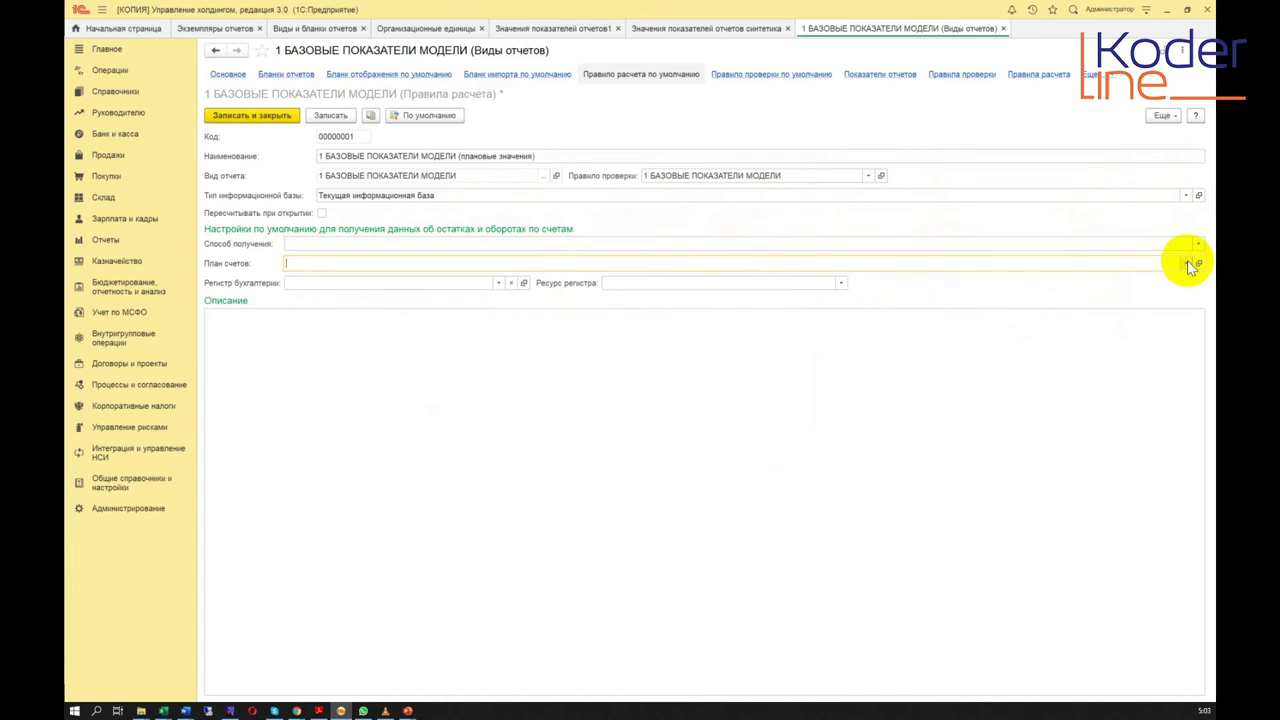
{"action": "left_click", "coordinate": [1197, 245]}
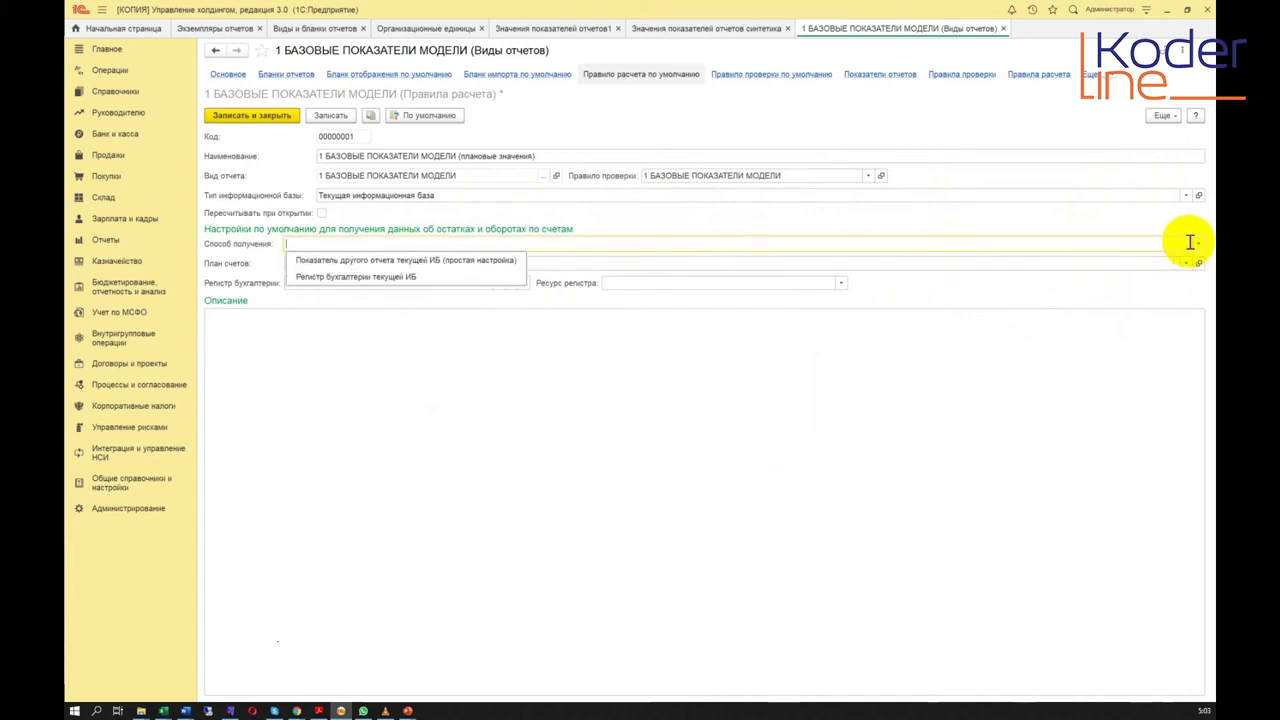
{"action": "left_click", "coordinate": [407, 278]}
{"action": "left_click", "coordinate": [1186, 264]}
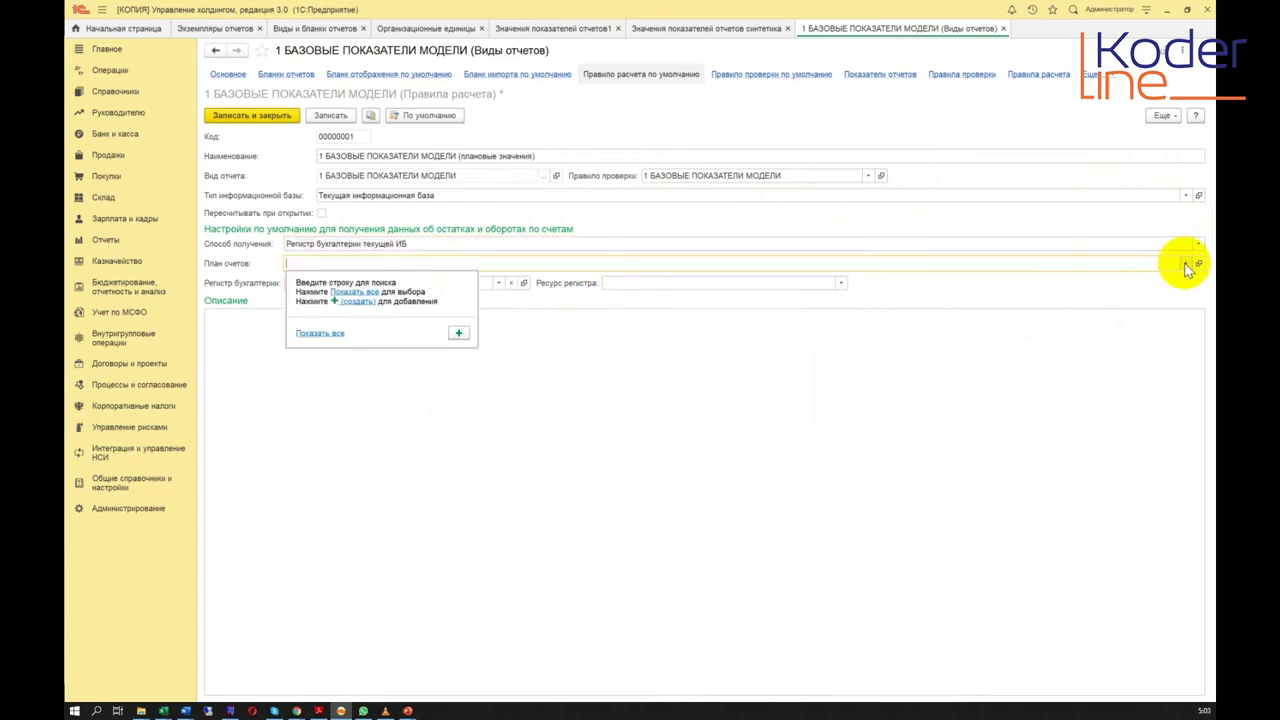
{"action": "left_click", "coordinate": [310, 334]}
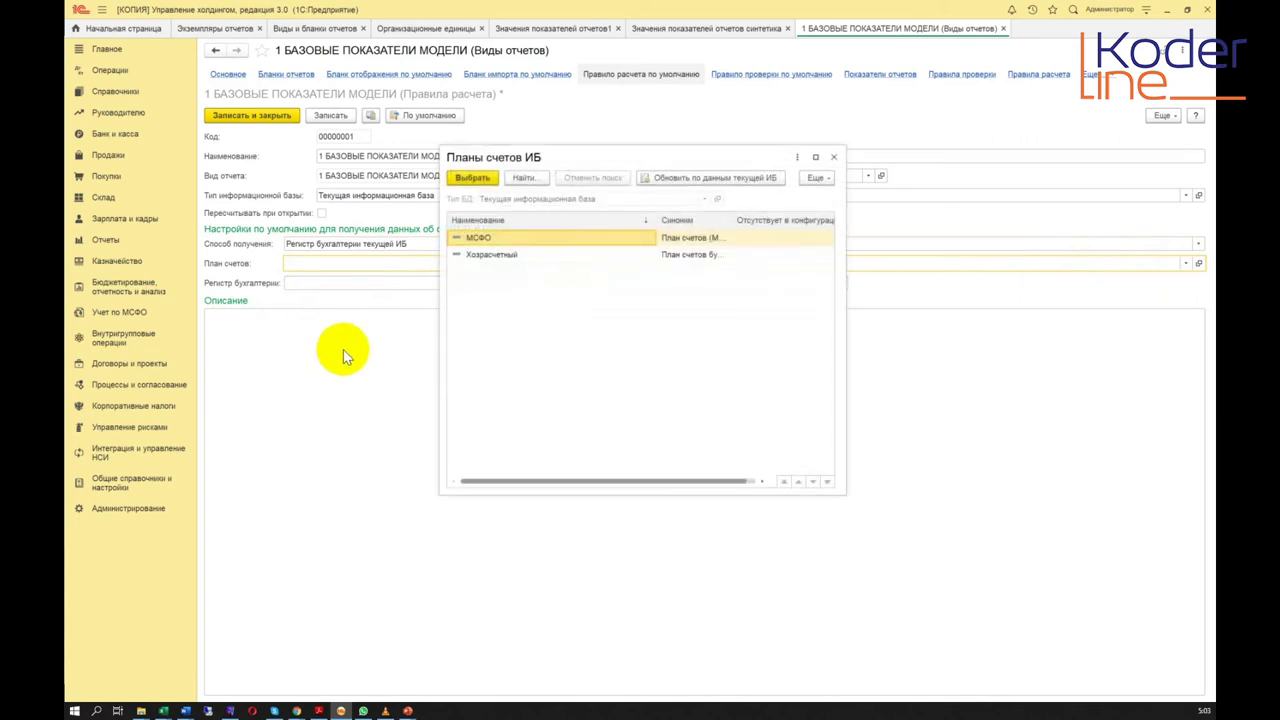
{"action": "left_click", "coordinate": [508, 256]}
{"action": "left_click", "coordinate": [499, 241]}
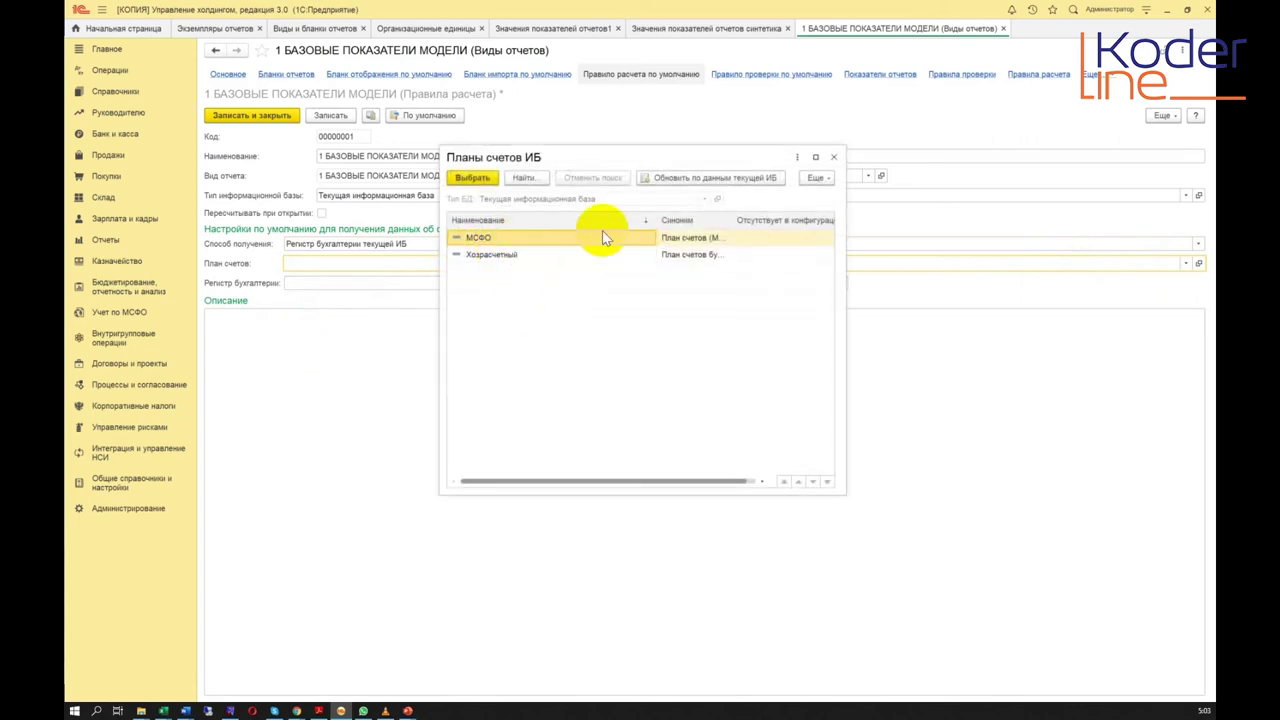
{"action": "left_click", "coordinate": [835, 158]}
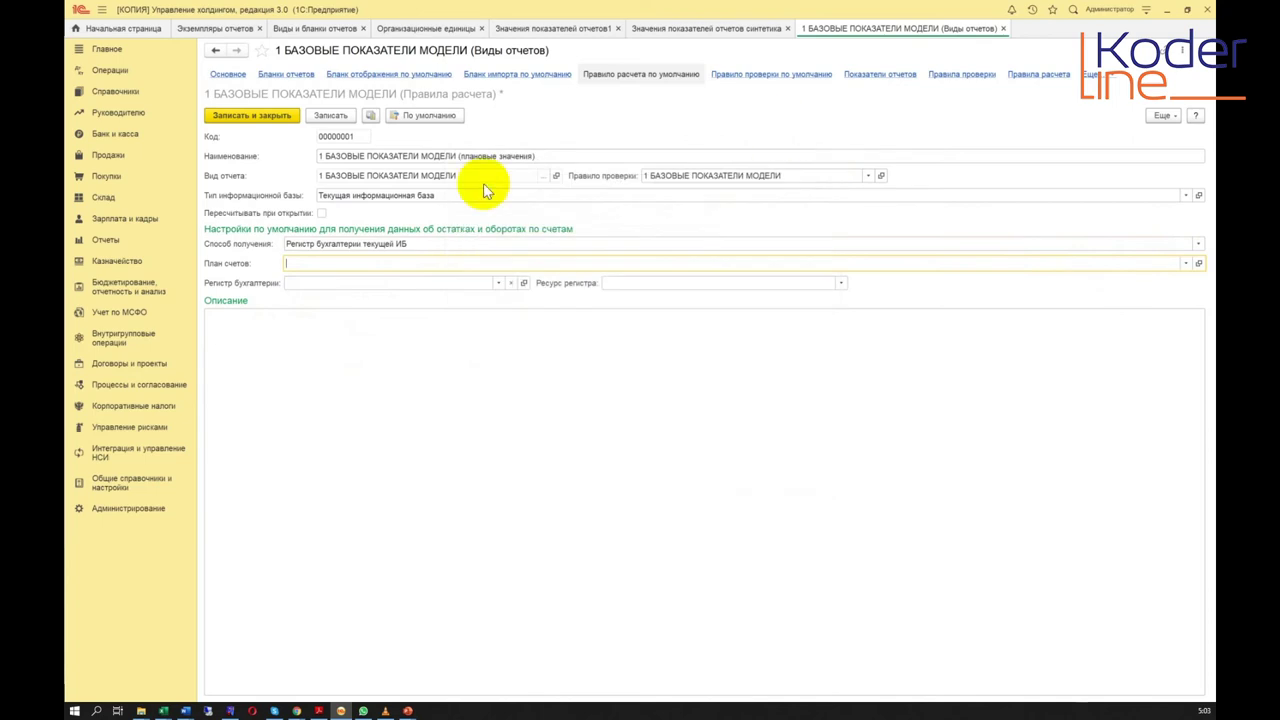
Step: Check the accounting register choices without picking one, and clear the "Способ получения" value
{"action": "left_click", "coordinate": [499, 284]}
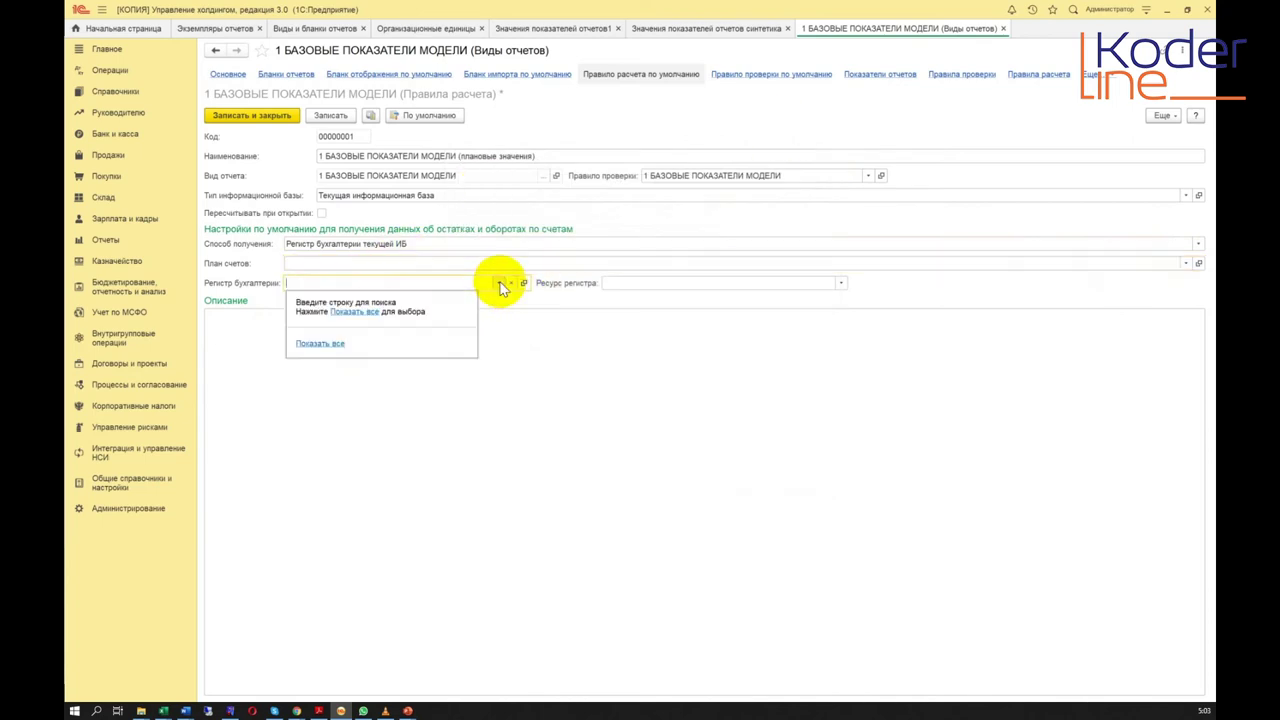
{"action": "left_click", "coordinate": [596, 380]}
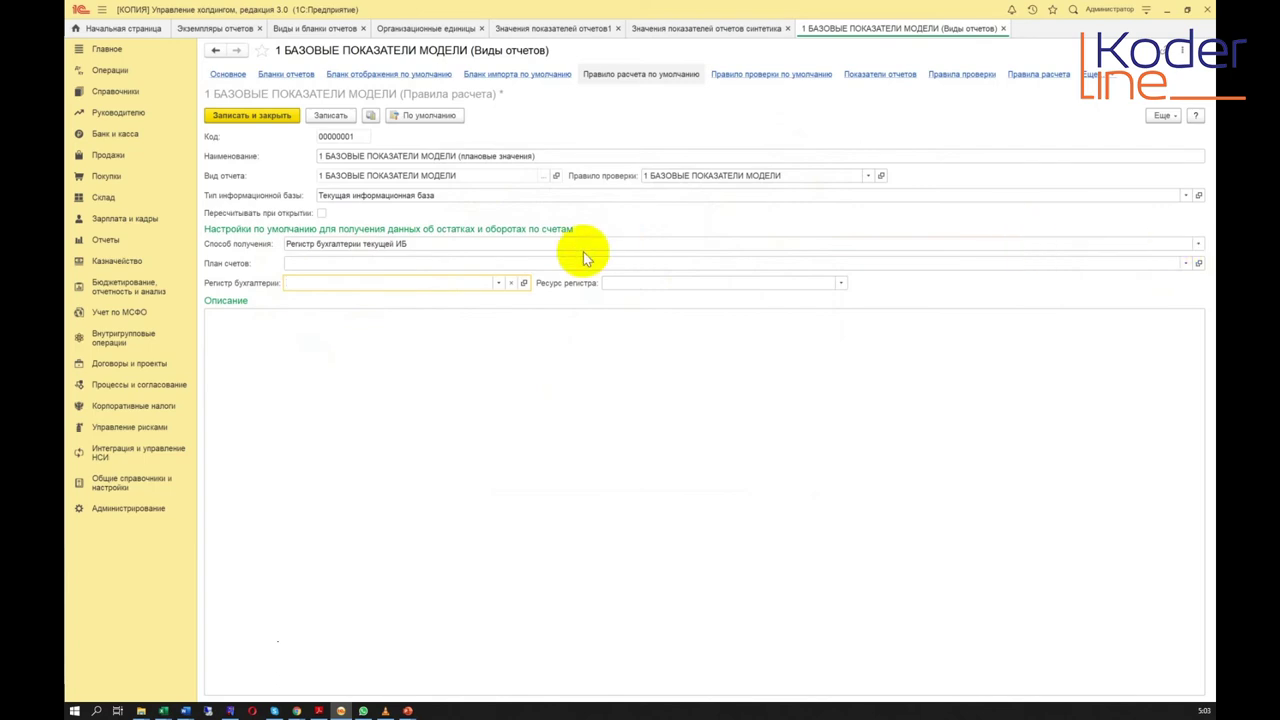
{"action": "left_click", "coordinate": [548, 244]}
{"action": "key", "text": "Escape"}
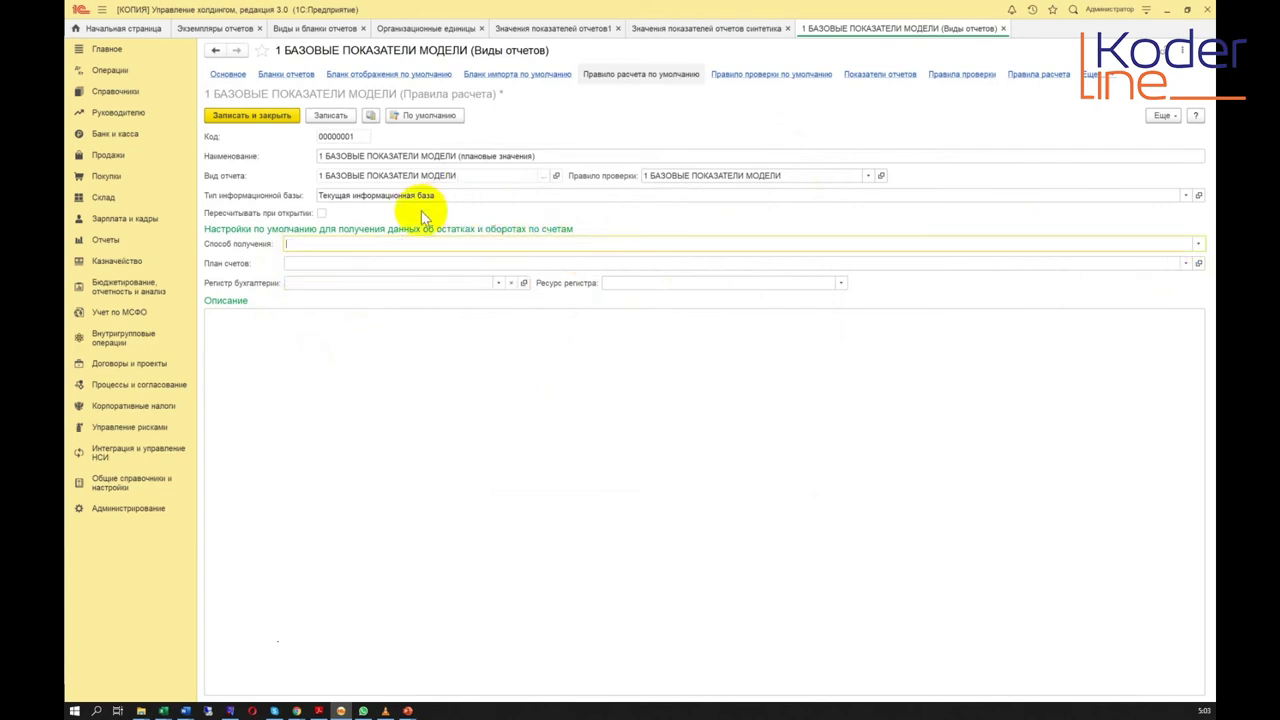
Step: Open the report type's default check rule and widen the narrow columns of its "Контролируемые показатели" table
{"action": "left_click", "coordinate": [775, 78]}
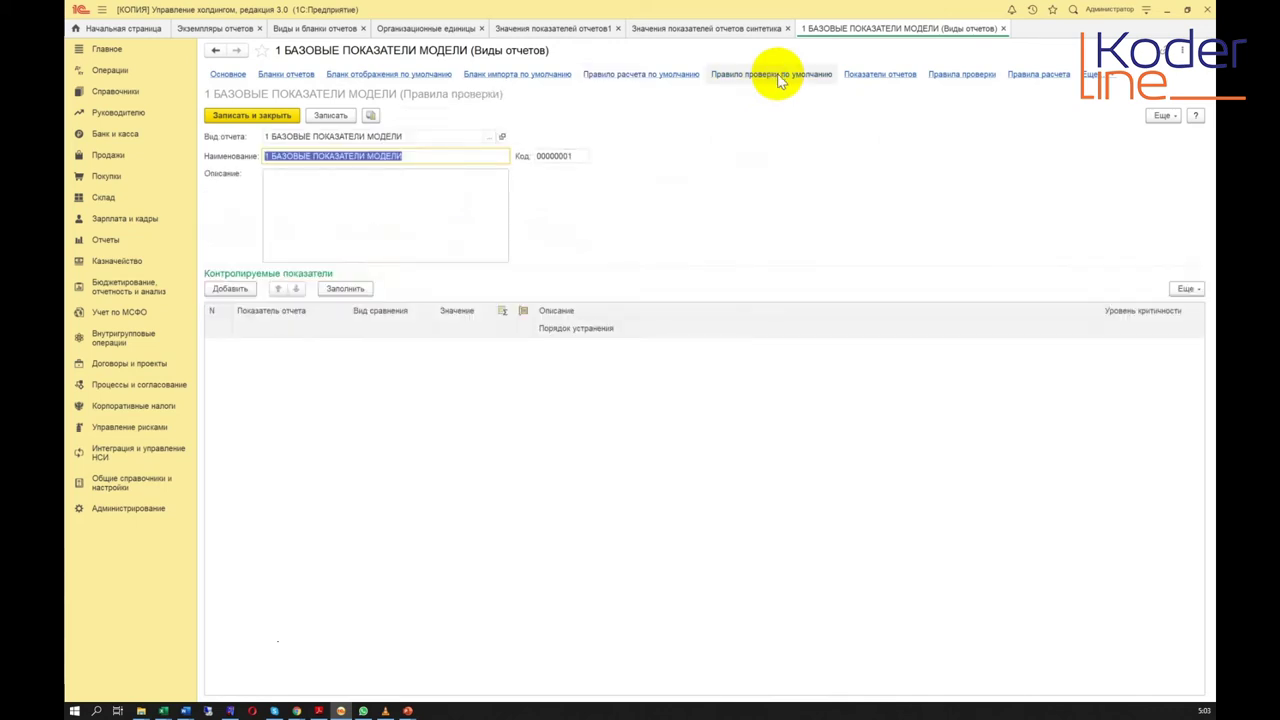
{"action": "left_click", "coordinate": [643, 76]}
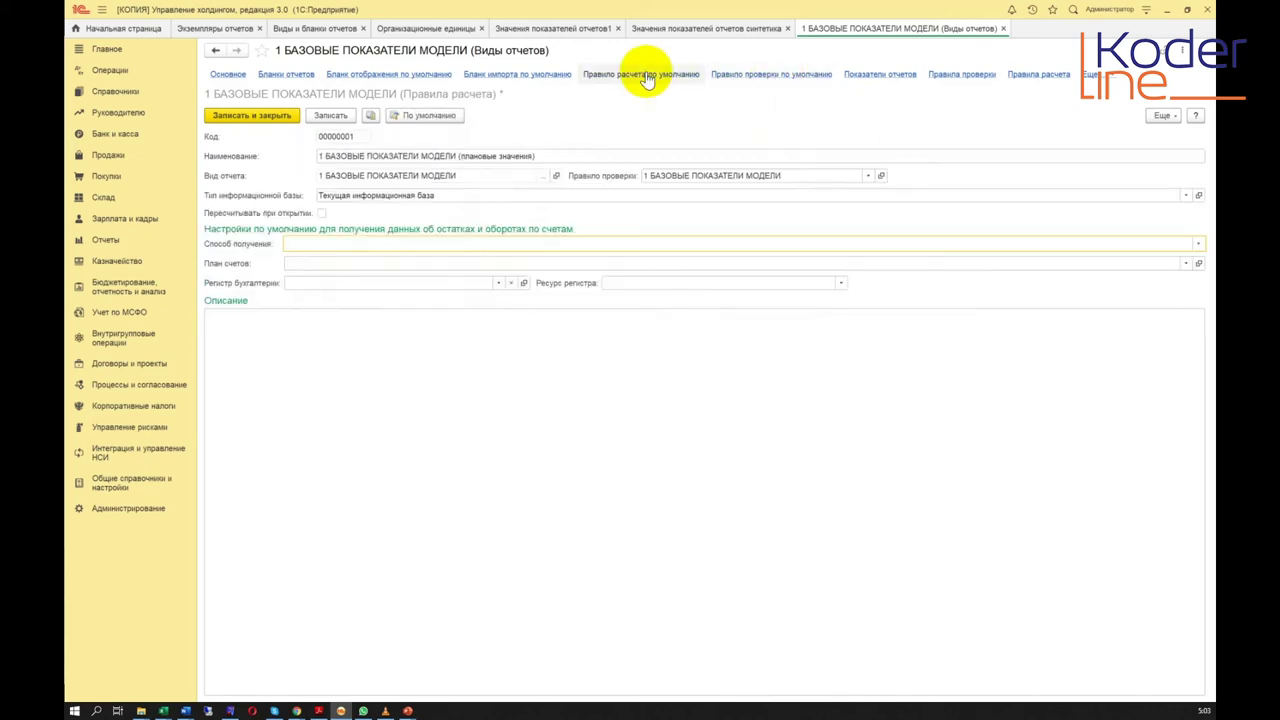
{"action": "left_click", "coordinate": [751, 80]}
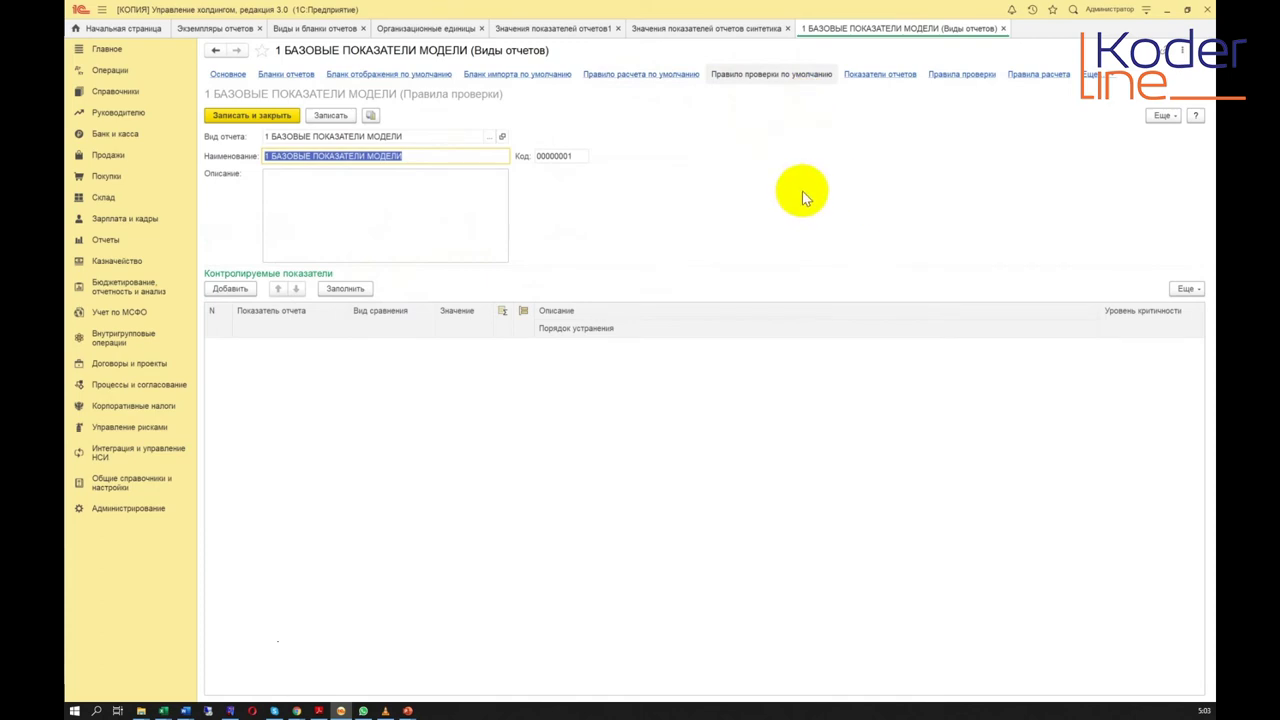
{"action": "mouse_move", "coordinate": [532, 312]}
{"action": "left_mouse_down"}
{"action": "mouse_move", "coordinate": [563, 310]}
{"action": "mouse_move", "coordinate": [523, 323]}
{"action": "mouse_move", "coordinate": [543, 329]}
{"action": "mouse_move", "coordinate": [515, 322]}
{"action": "left_mouse_up"}
{"action": "left_click_drag", "start_coordinate": [432, 318], "coordinate": [455, 318]}
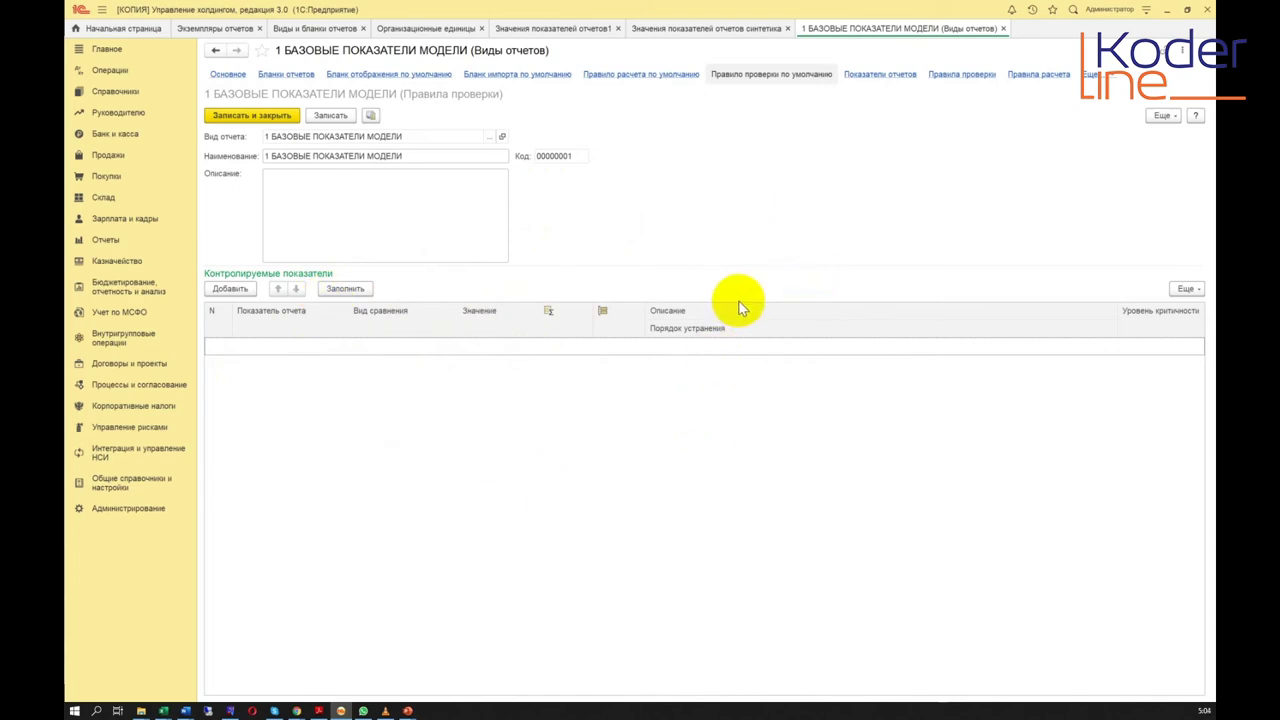
Step: View the report type's lists of indicators and check rules, and return to the default check rule
{"action": "left_click", "coordinate": [886, 76]}
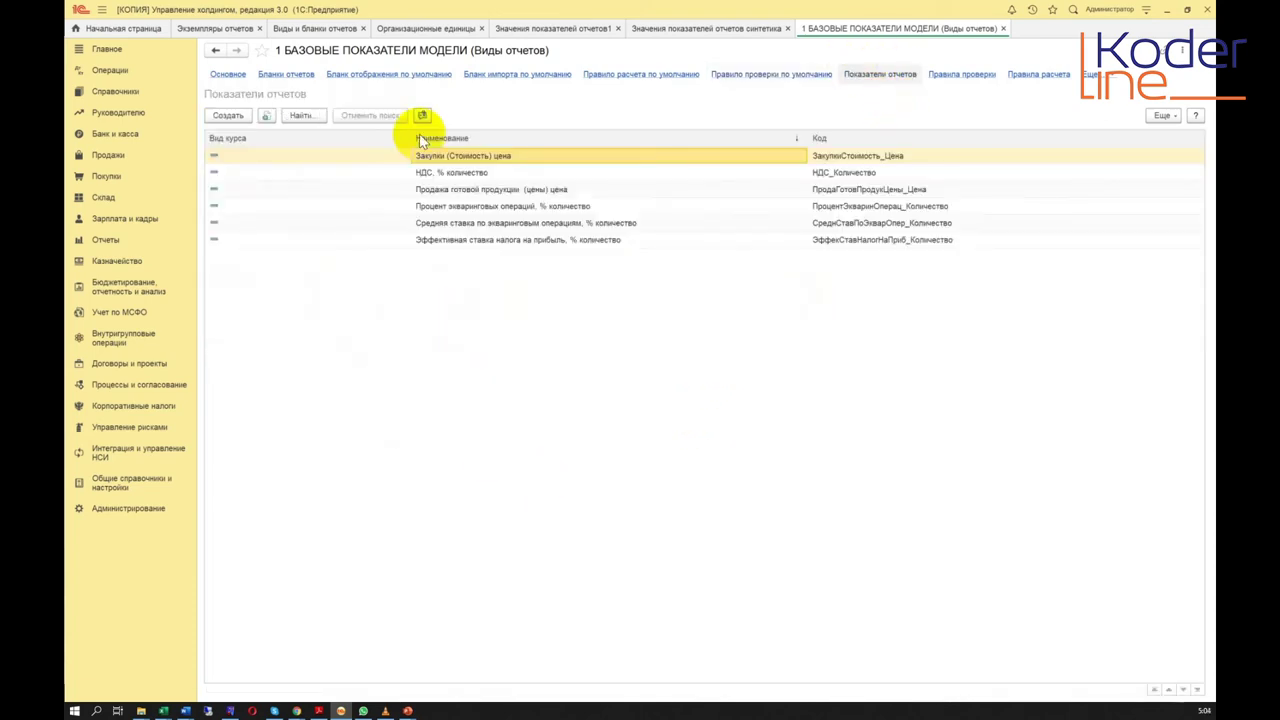
{"action": "left_click", "coordinate": [962, 76]}
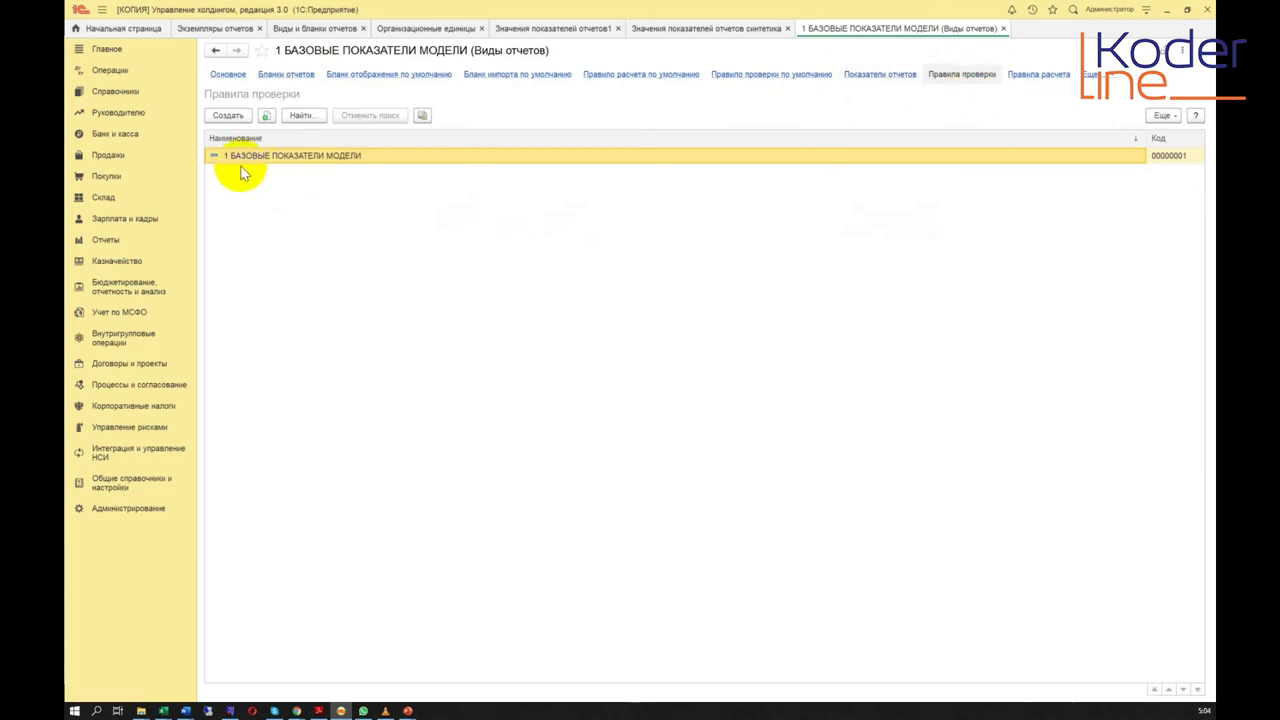
{"action": "left_click", "coordinate": [771, 75]}
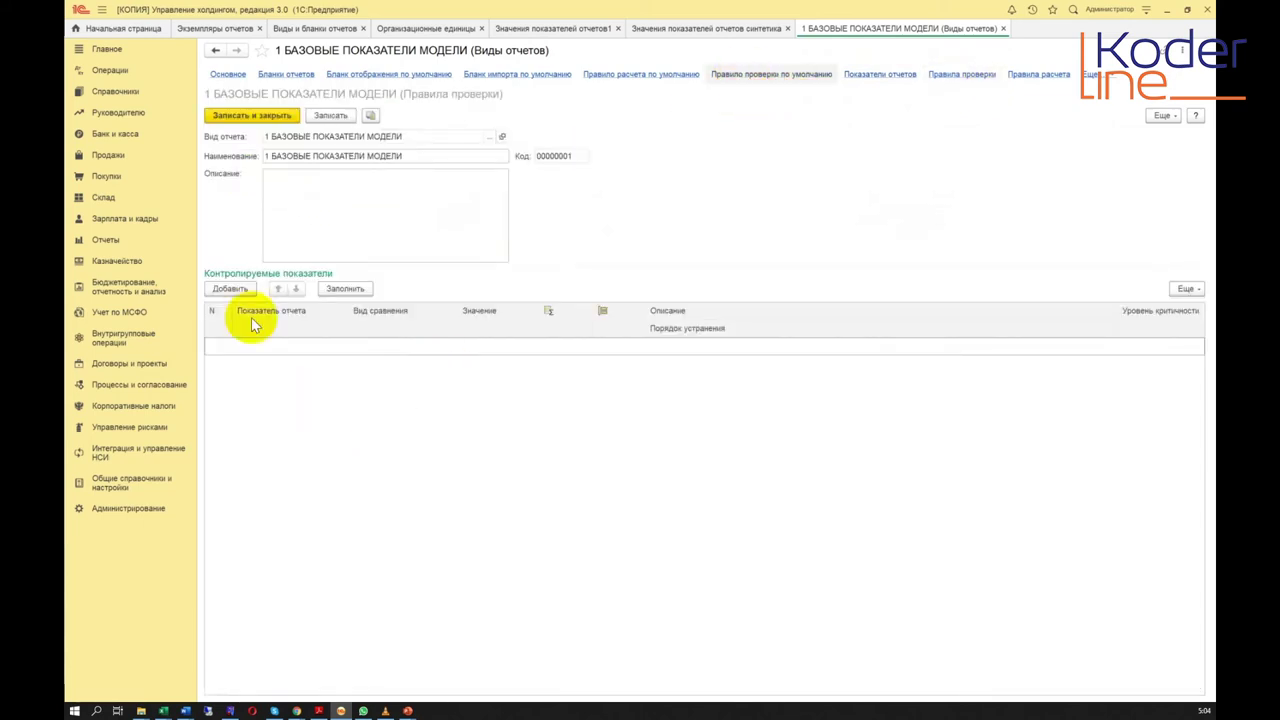
Step: Examine the report type's verification rules list and the 1 БАЗОВЫЕ ПОКАЗАТЕЛИ МОДЕЛИ rule, enlarging its form before closing it
{"action": "left_click", "coordinate": [961, 75]}
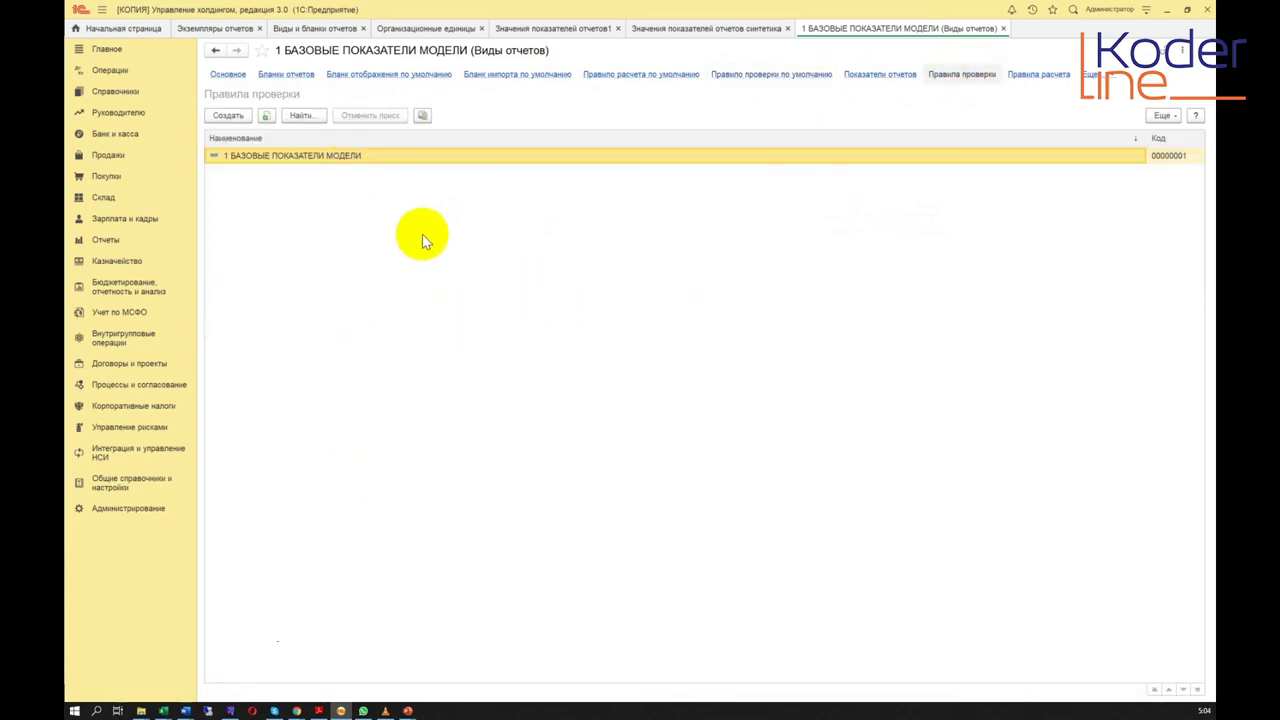
{"action": "double_click", "coordinate": [348, 163]}
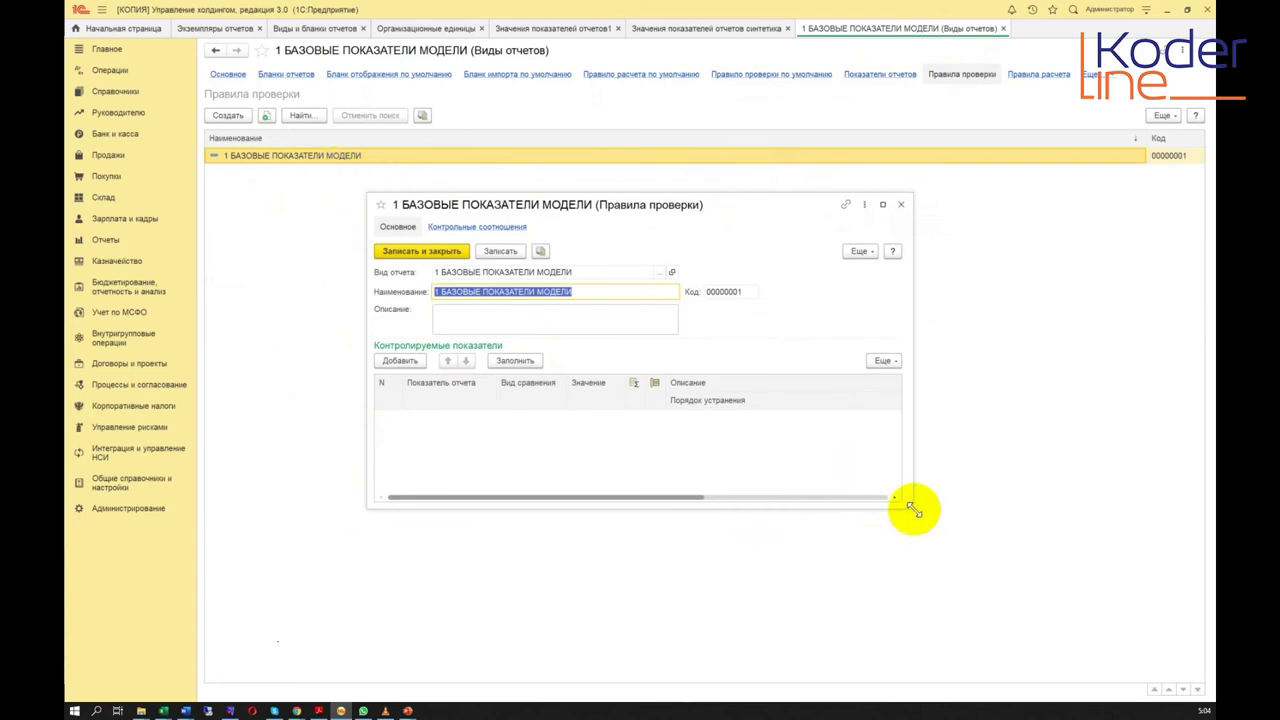
{"action": "left_click_drag", "start_coordinate": [913, 509], "coordinate": [1066, 634]}
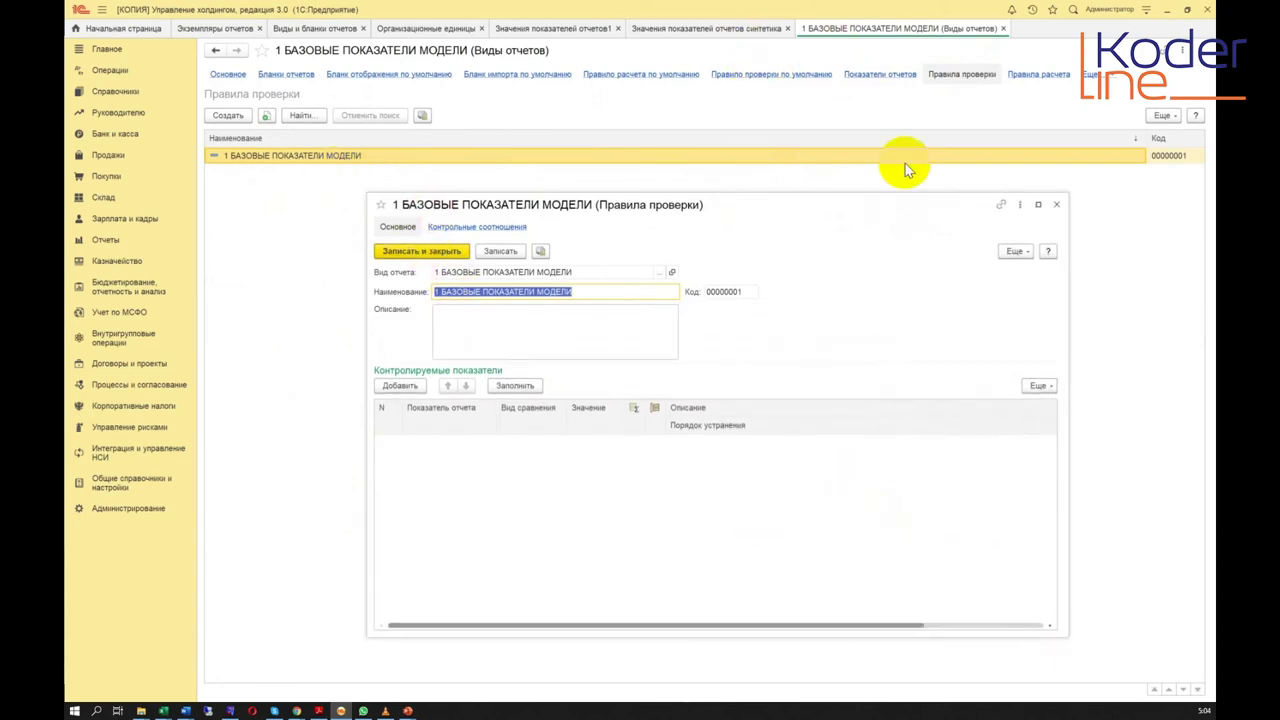
{"action": "left_click", "coordinate": [1056, 204]}
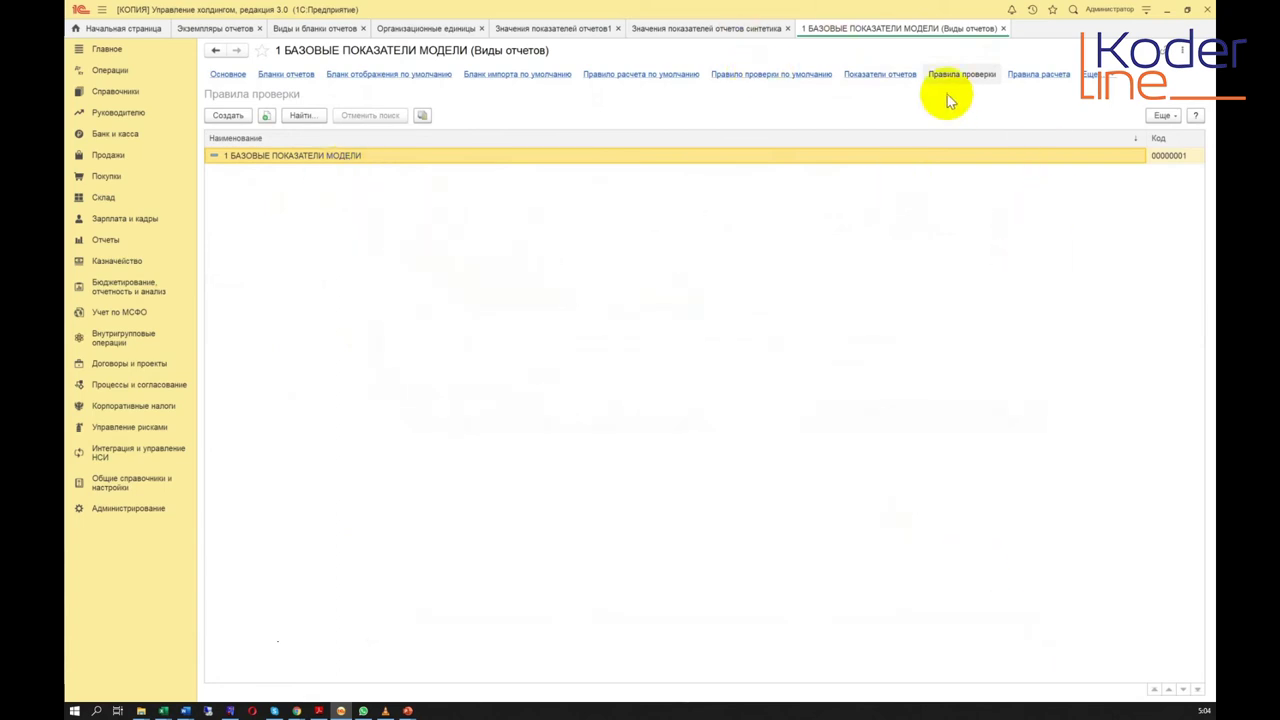
Step: Examine the report type's calculation rules, including the default rule and a blank form for a new rule, closing that form without saving
{"action": "left_click", "coordinate": [1047, 77]}
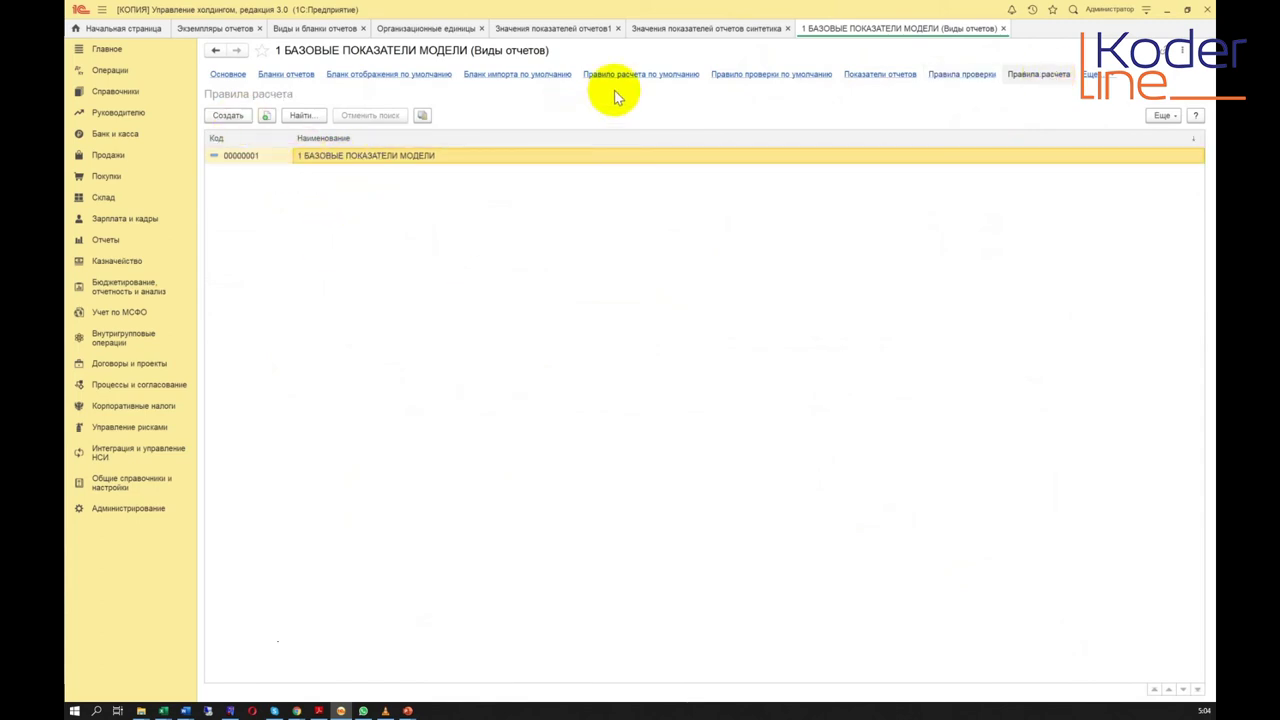
{"action": "left_click", "coordinate": [641, 80]}
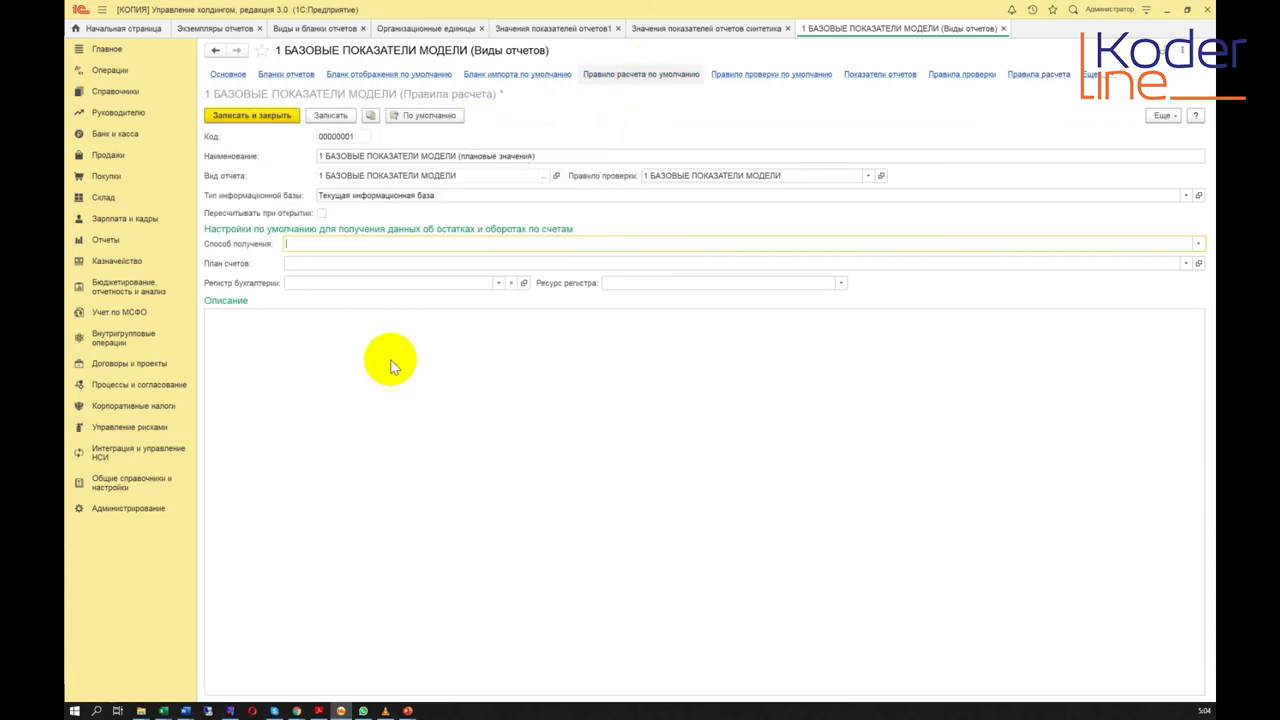
{"action": "left_click", "coordinate": [1038, 76]}
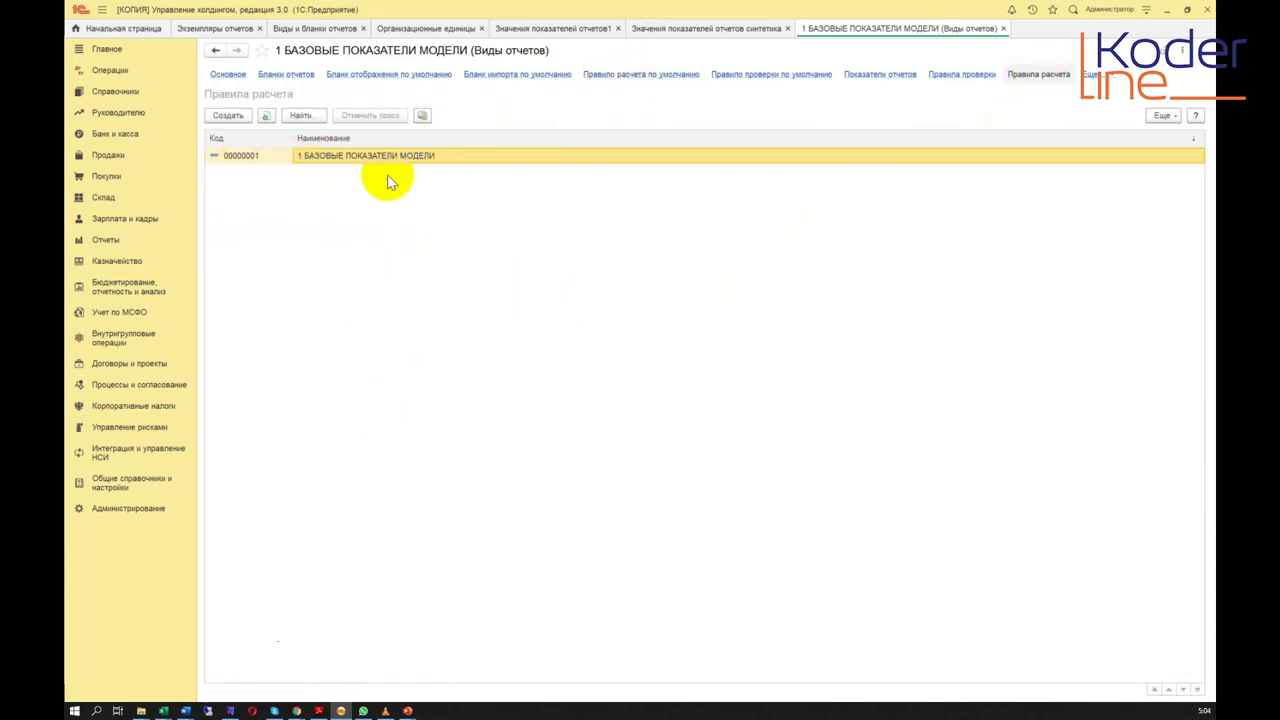
{"action": "left_click", "coordinate": [232, 116]}
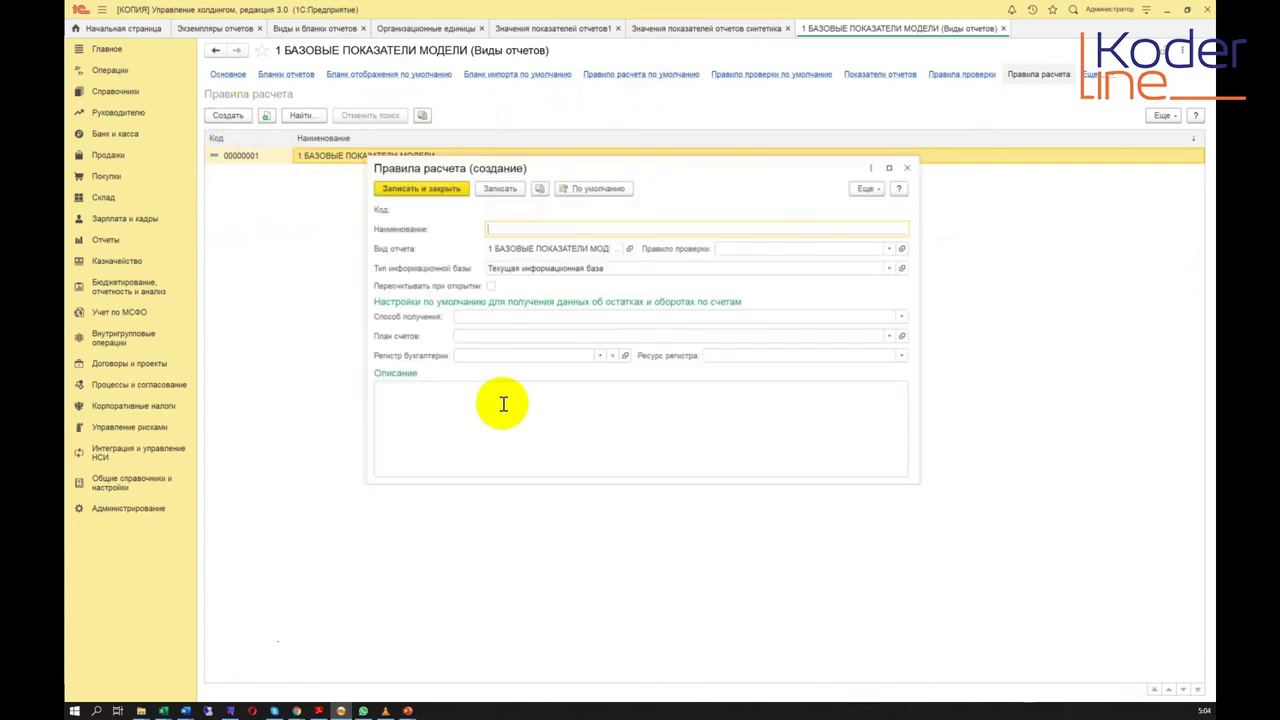
{"action": "left_click", "coordinate": [908, 168]}
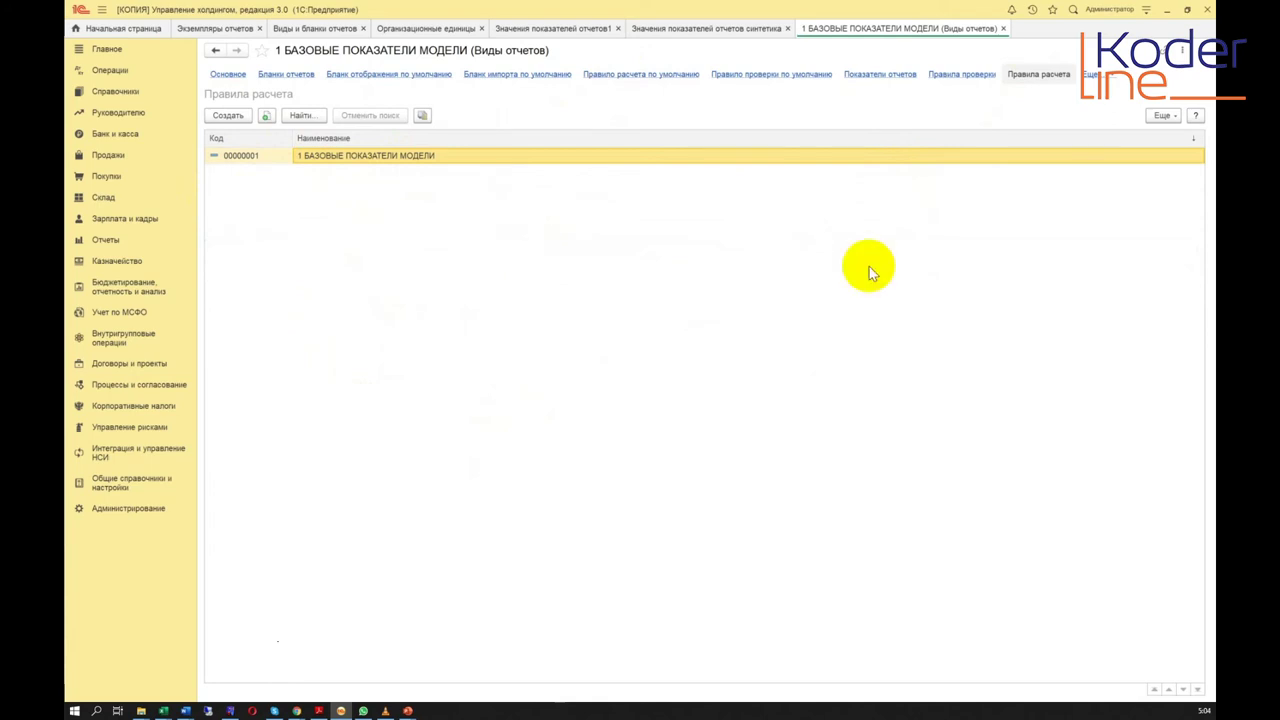
Step: Examine the analytics groups of the report indicators against the presentation slide on analytics, and widen the currency analytics type column
{"action": "left_click", "coordinate": [1097, 76]}
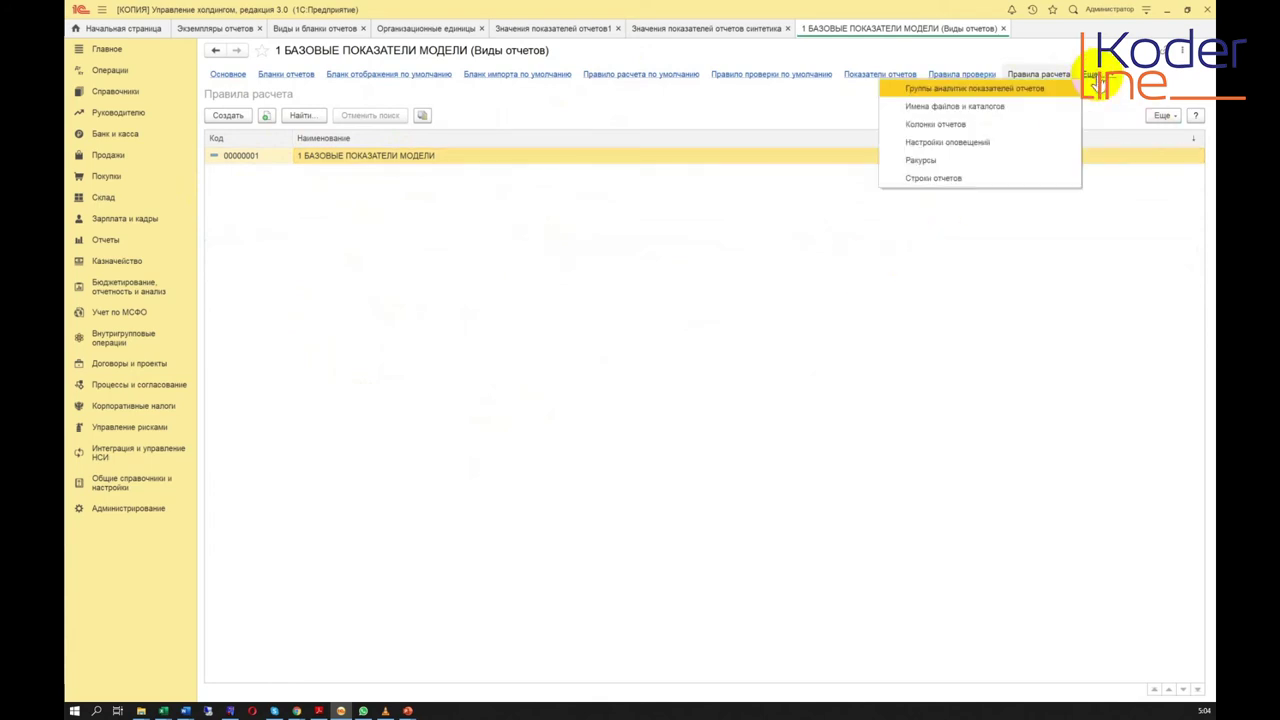
{"action": "left_click", "coordinate": [985, 89]}
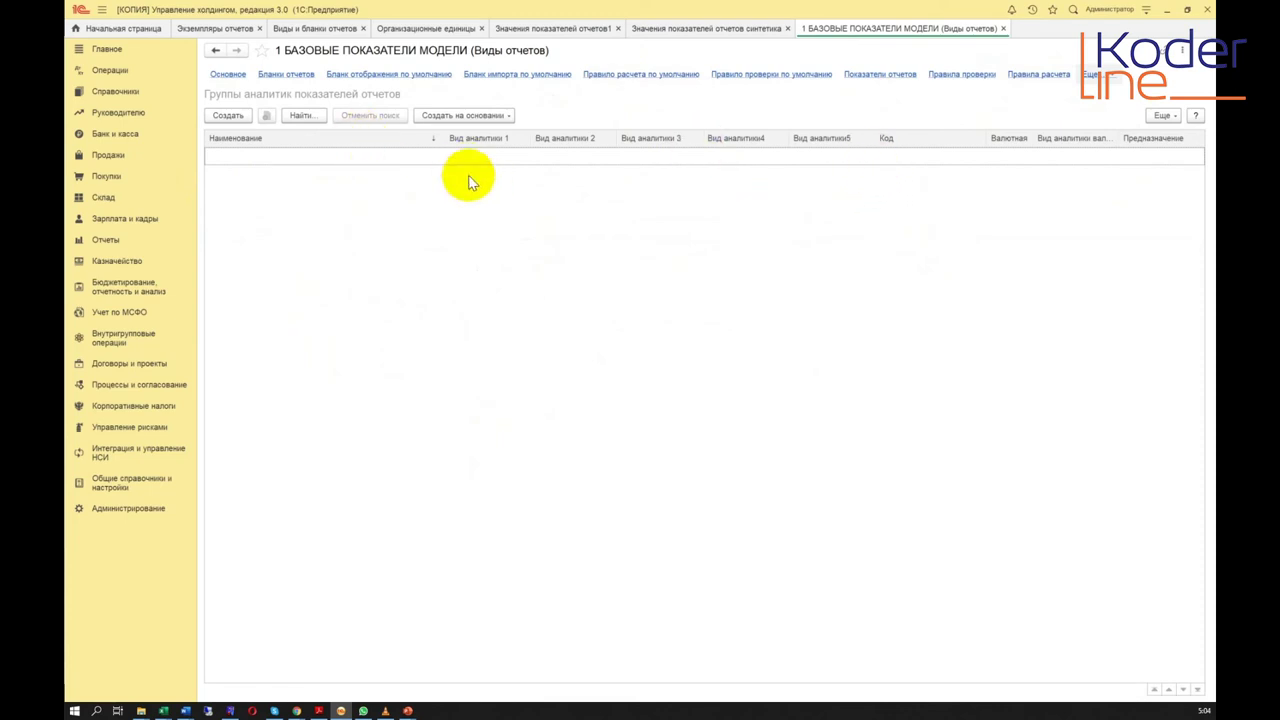
{"action": "key", "text": "alt+Tab"}
{"action": "left_click", "coordinate": [808, 333]}
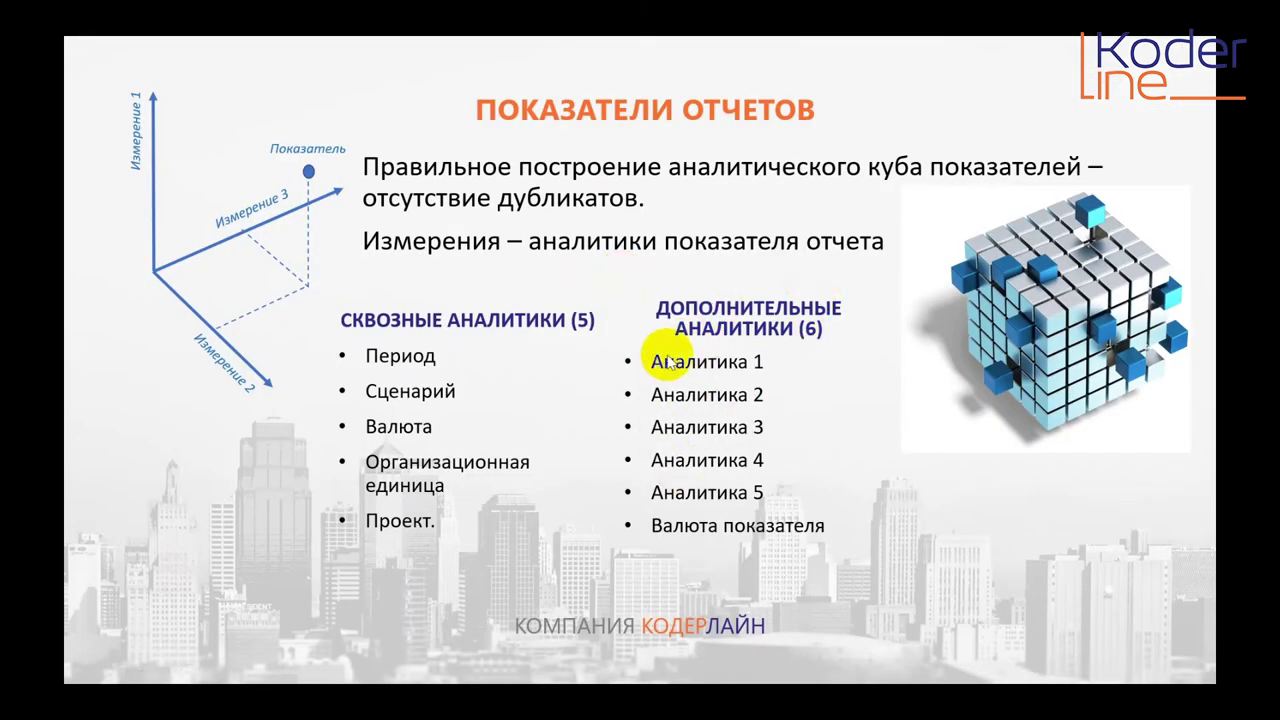
{"action": "key", "text": "alt+Tab"}
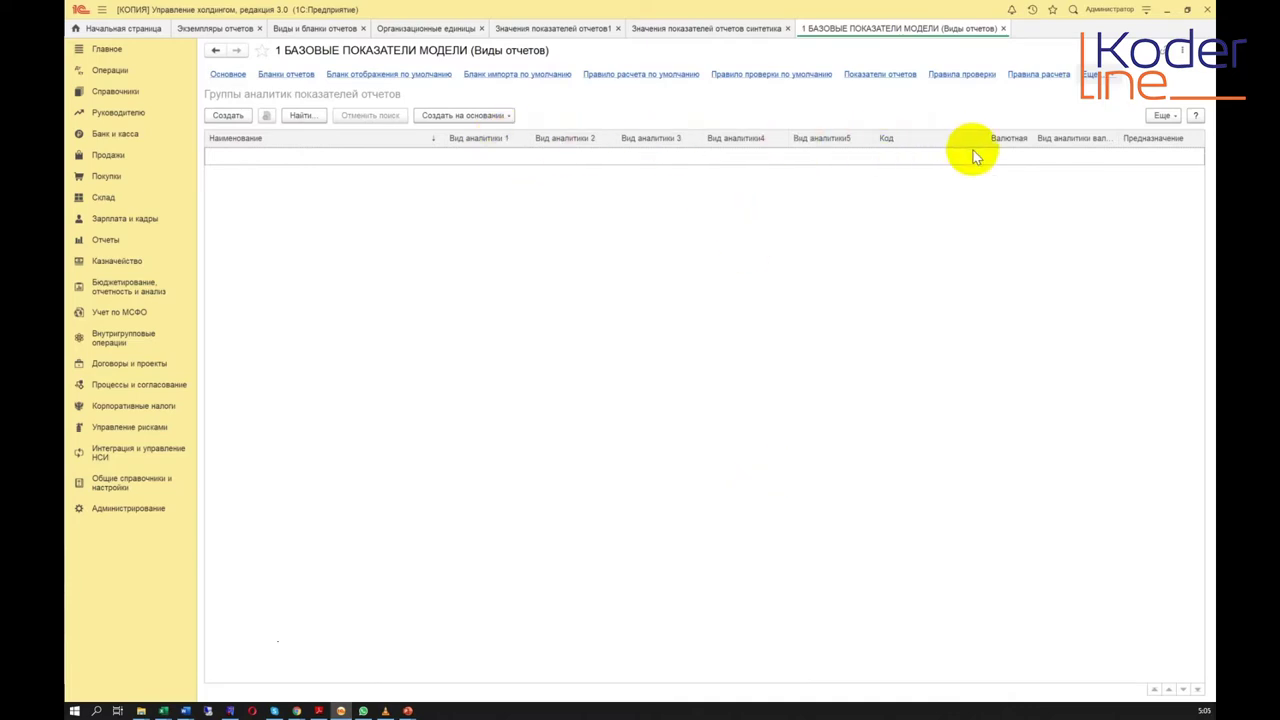
{"action": "left_click_drag", "start_coordinate": [1100, 143], "coordinate": [985, 143]}
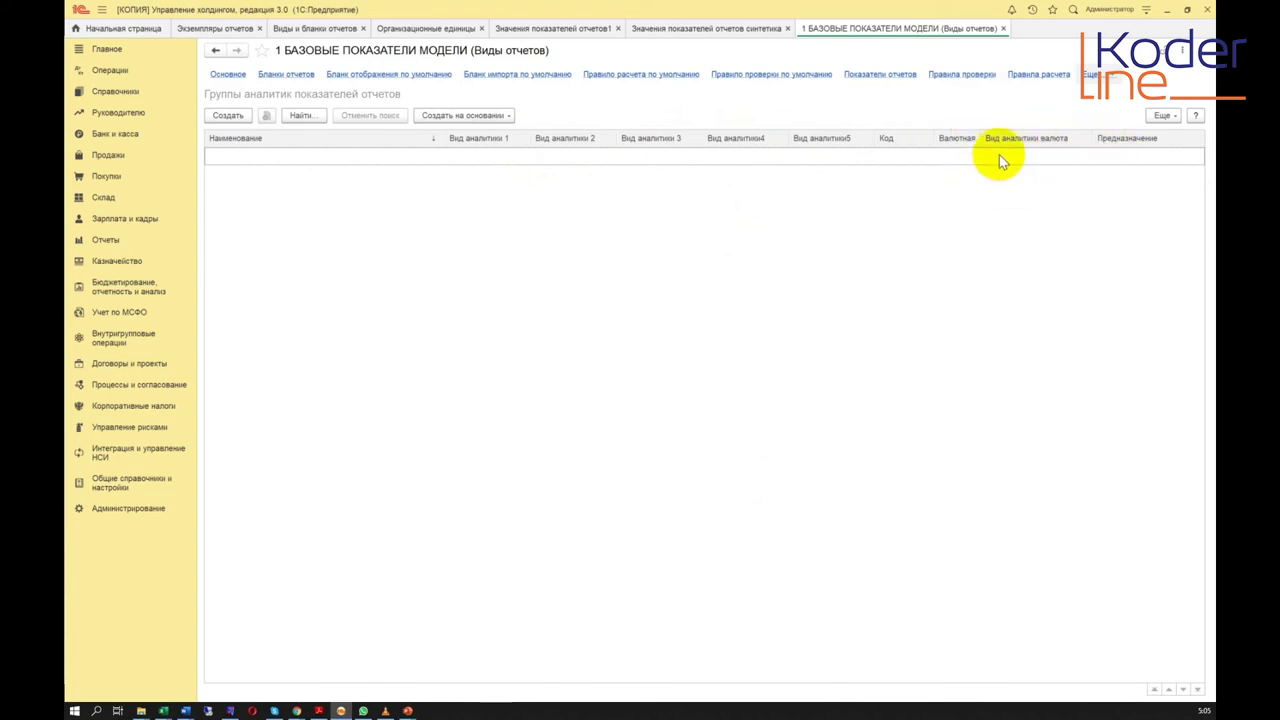
Step: View the report columns (Колонки отчетов) and the file and directory names (Имена файлов и каталогов) of the report type
{"action": "left_click", "coordinate": [1112, 78]}
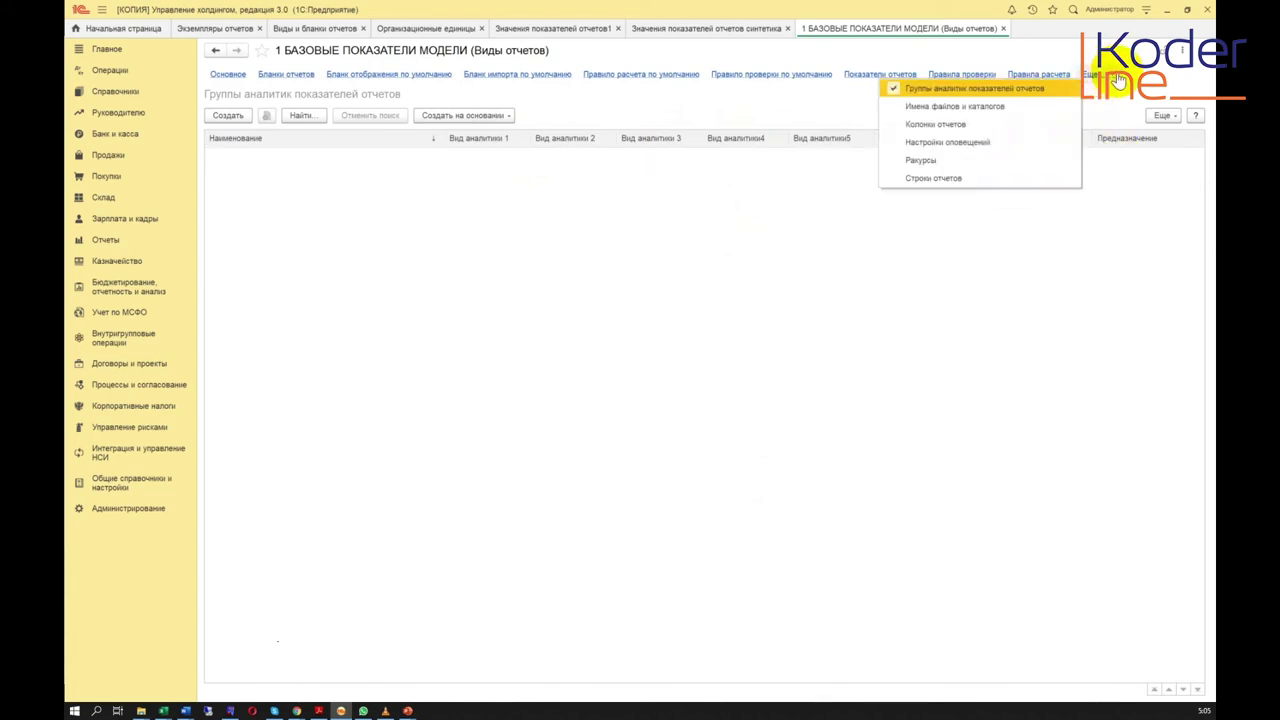
{"action": "left_click", "coordinate": [975, 124]}
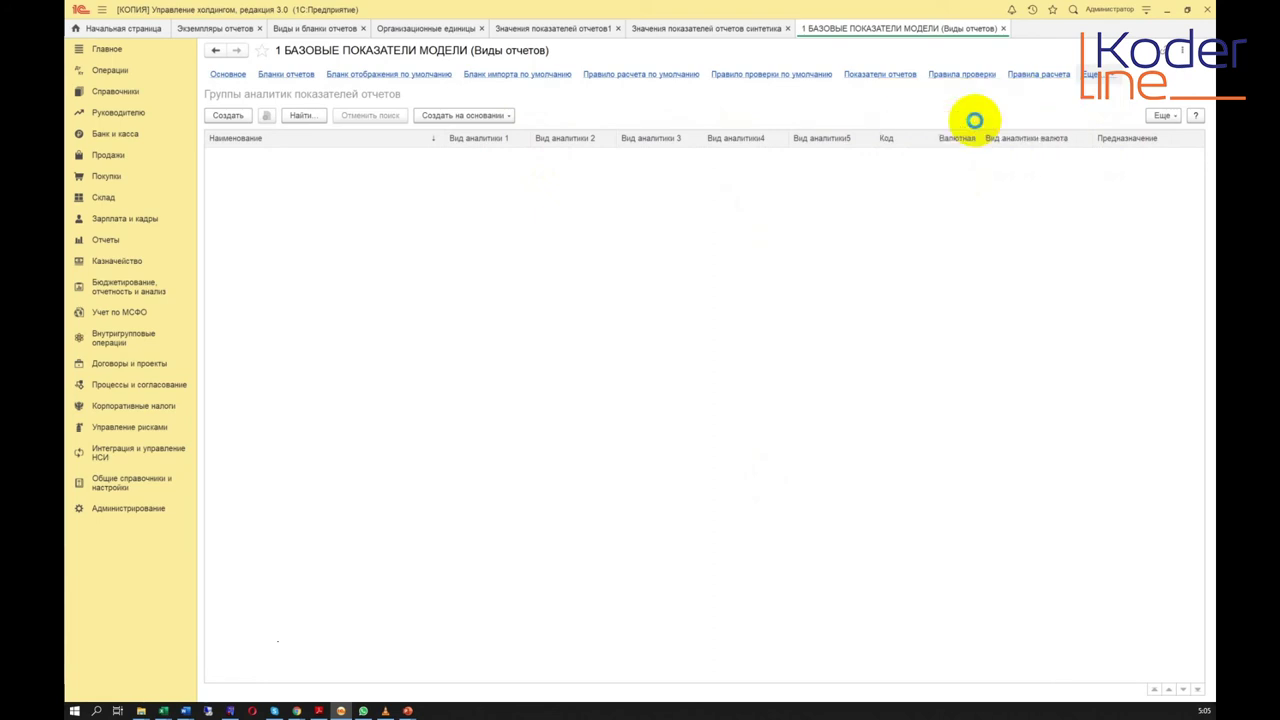
{"action": "left_click", "coordinate": [1100, 78]}
{"action": "left_click", "coordinate": [981, 106]}
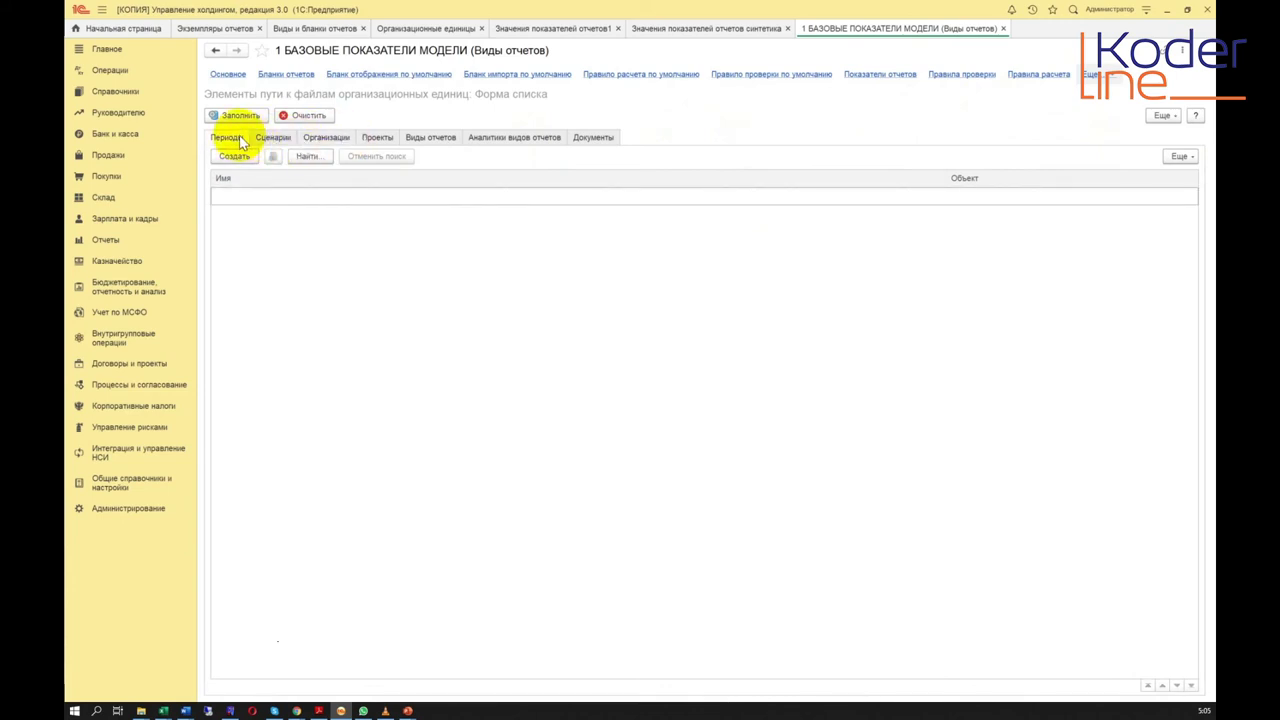
Step: Examine the report type's notification settings and a blank new notification form, closing the form without saving
{"action": "left_click", "coordinate": [1097, 75]}
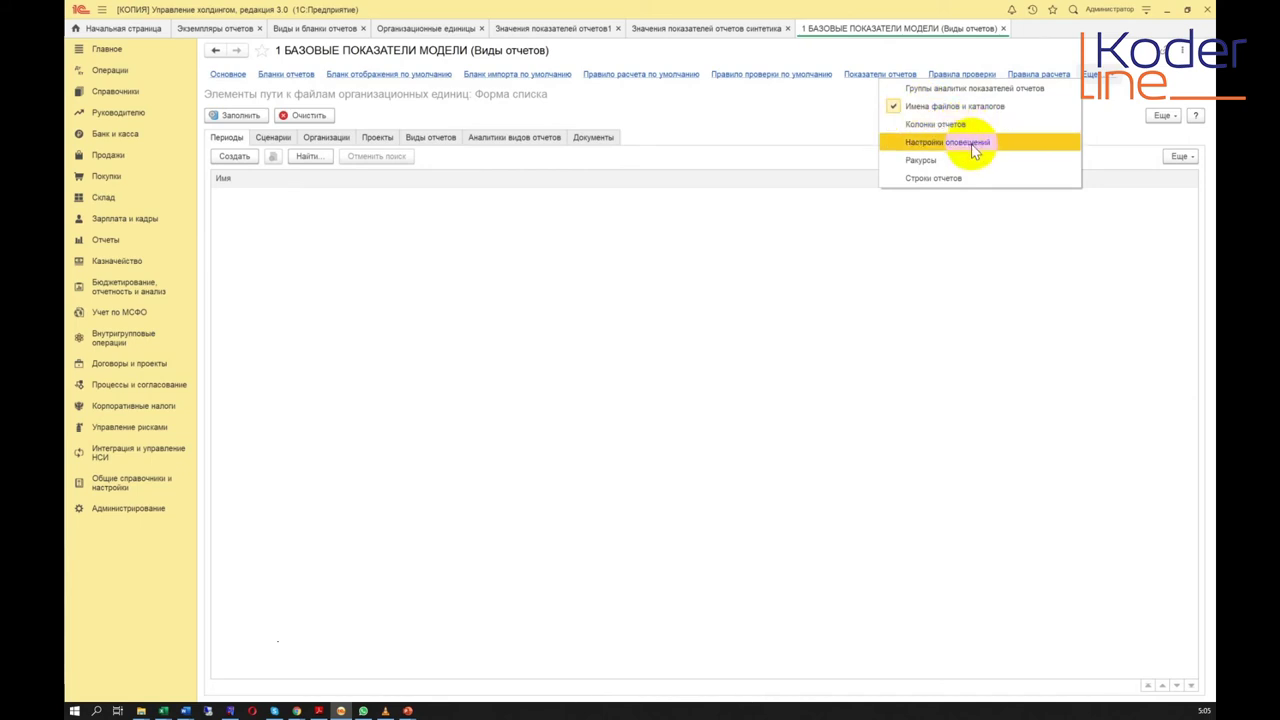
{"action": "left_click", "coordinate": [960, 142]}
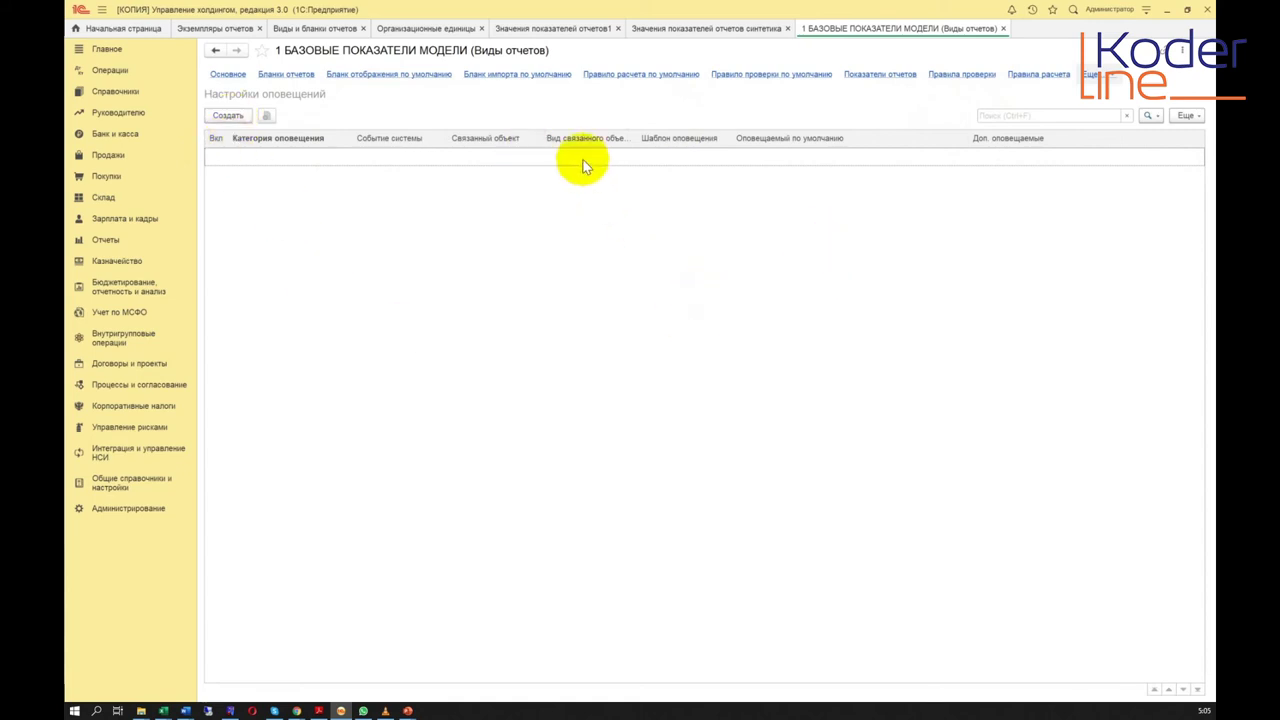
{"action": "left_click", "coordinate": [228, 115]}
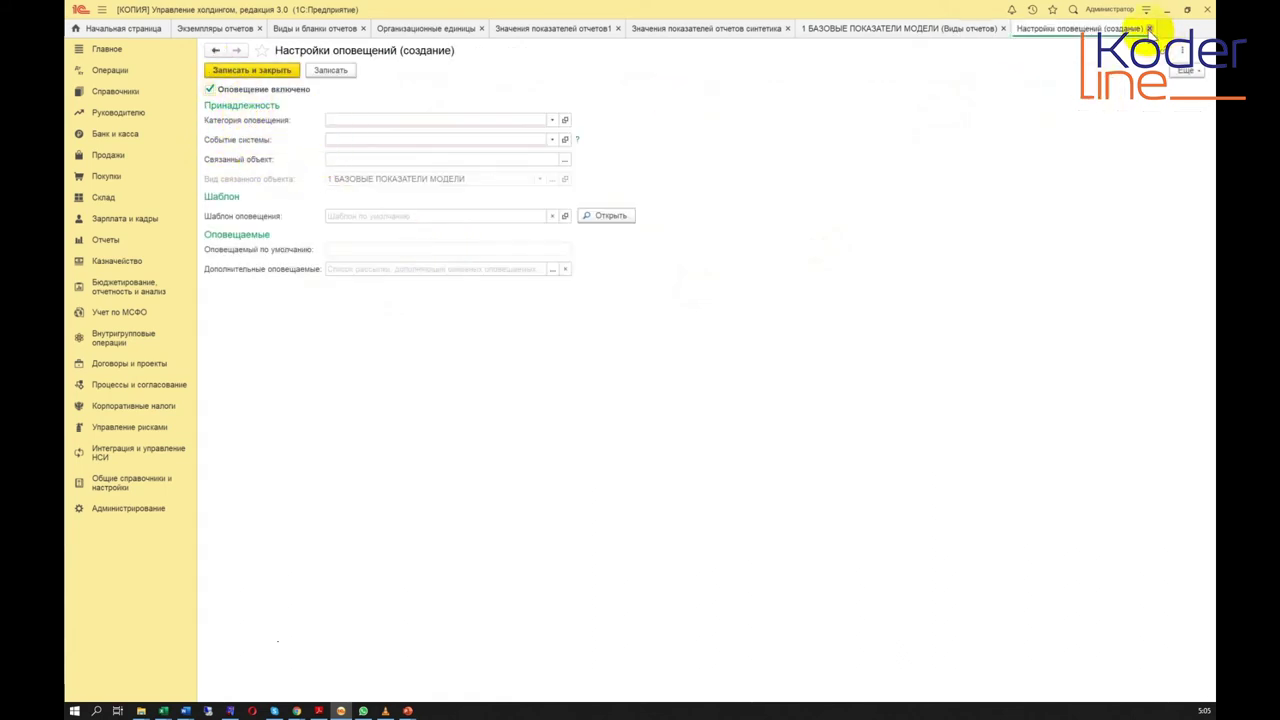
{"action": "left_click", "coordinate": [1149, 28]}
Step: Examine the report type's views (Ракурсы), adjusting the list's column widths to read the separation settings and code
{"action": "left_click", "coordinate": [1097, 78]}
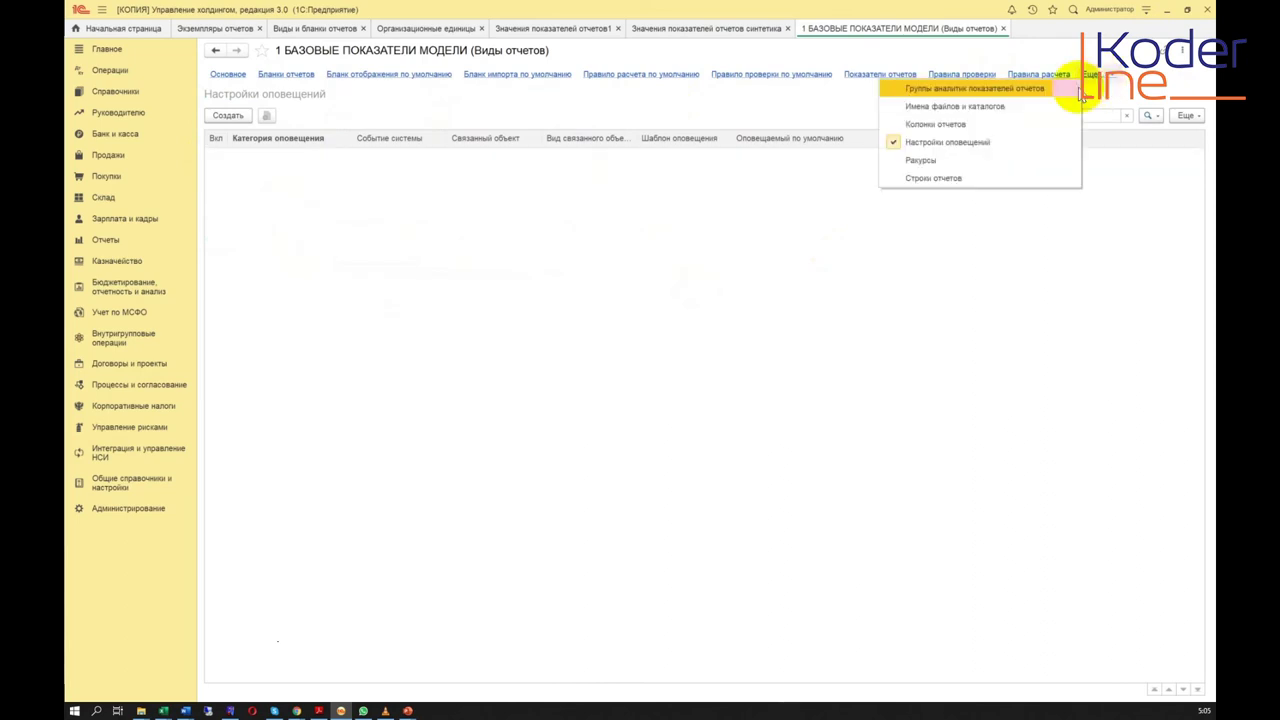
{"action": "left_click", "coordinate": [956, 163]}
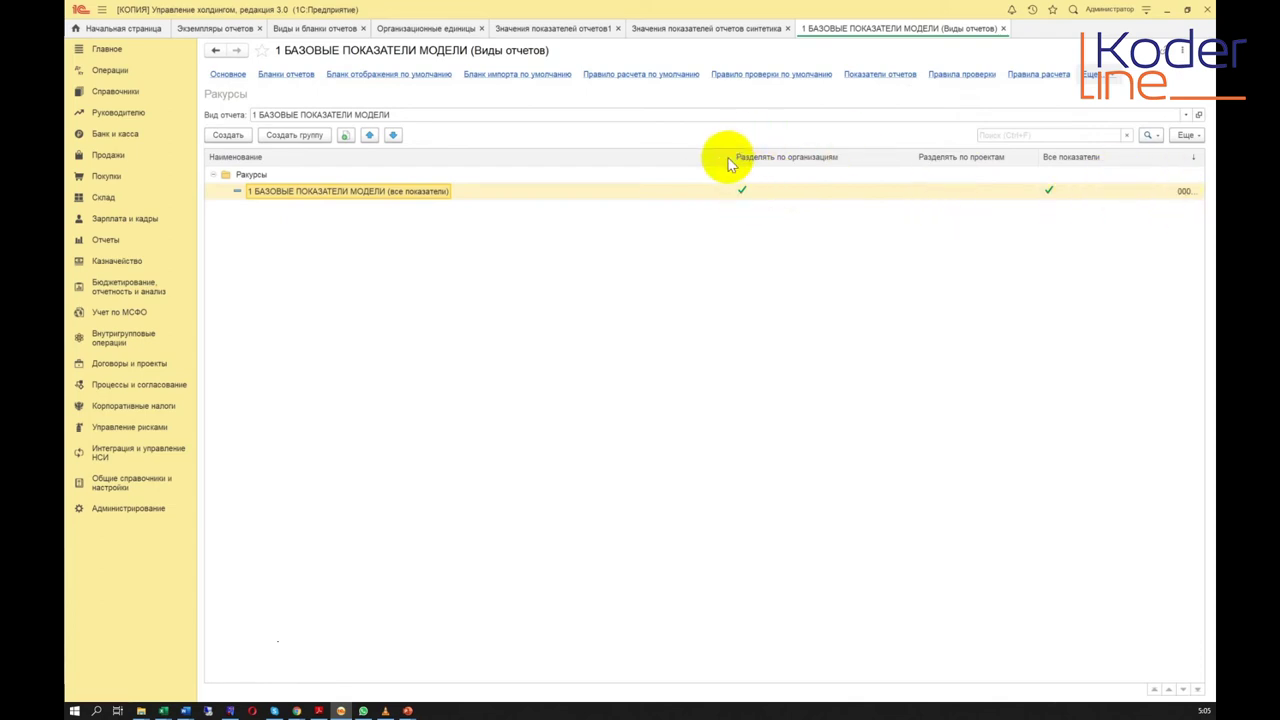
{"action": "left_click_drag", "start_coordinate": [729, 157], "coordinate": [620, 155]}
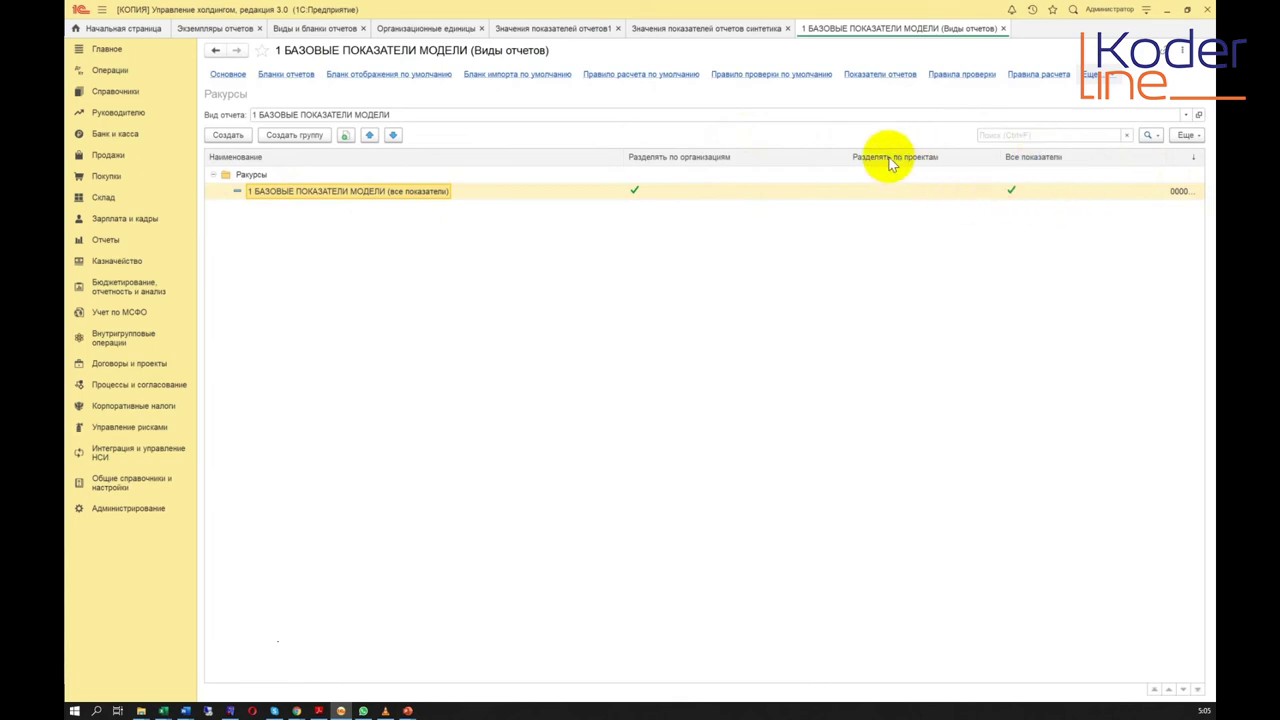
{"action": "left_click_drag", "start_coordinate": [845, 157], "coordinate": [790, 157]}
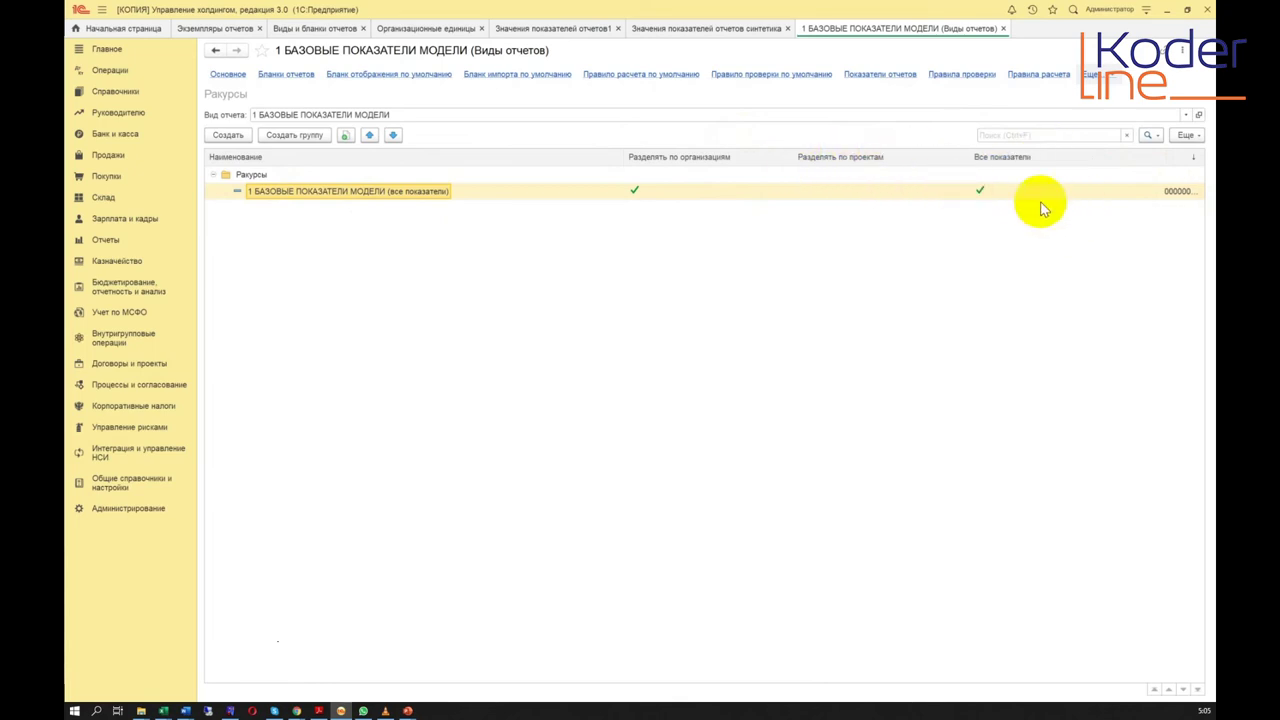
{"action": "left_click_drag", "start_coordinate": [1160, 160], "coordinate": [1115, 159]}
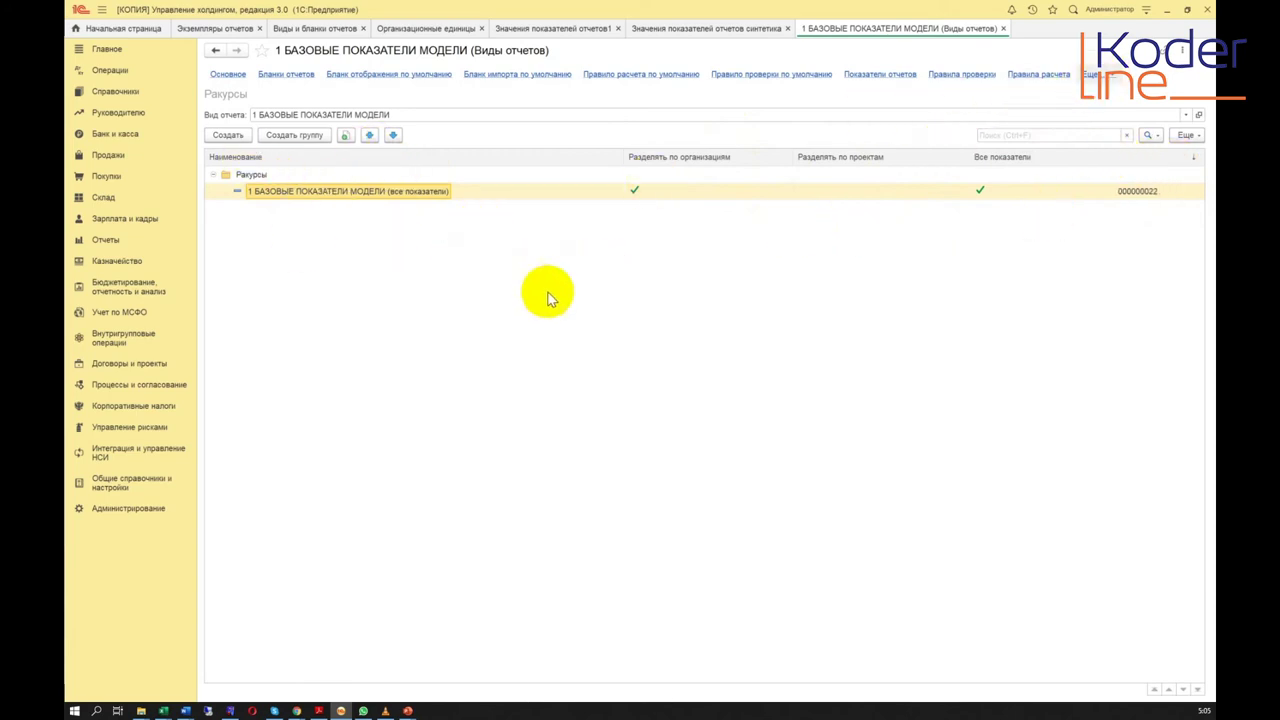
Step: Examine the report type's list of report rows (Строки отчетов)
{"action": "left_click", "coordinate": [1097, 74]}
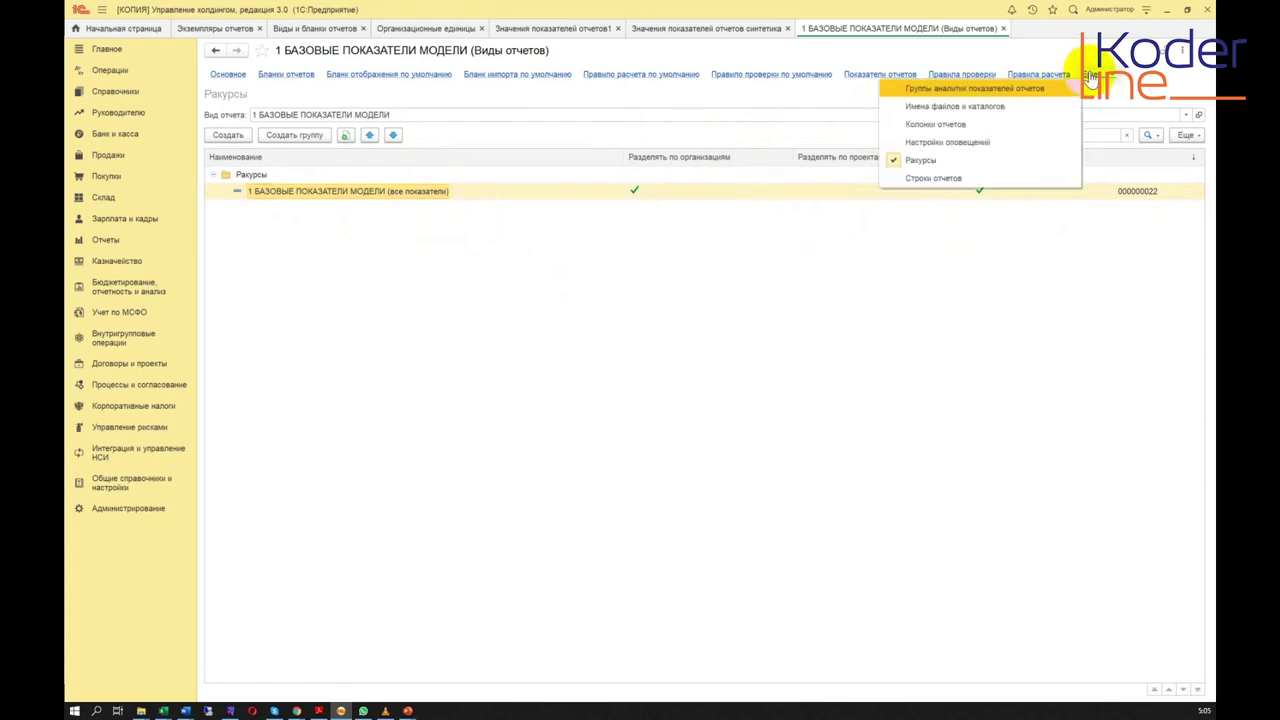
{"action": "left_click", "coordinate": [960, 176]}
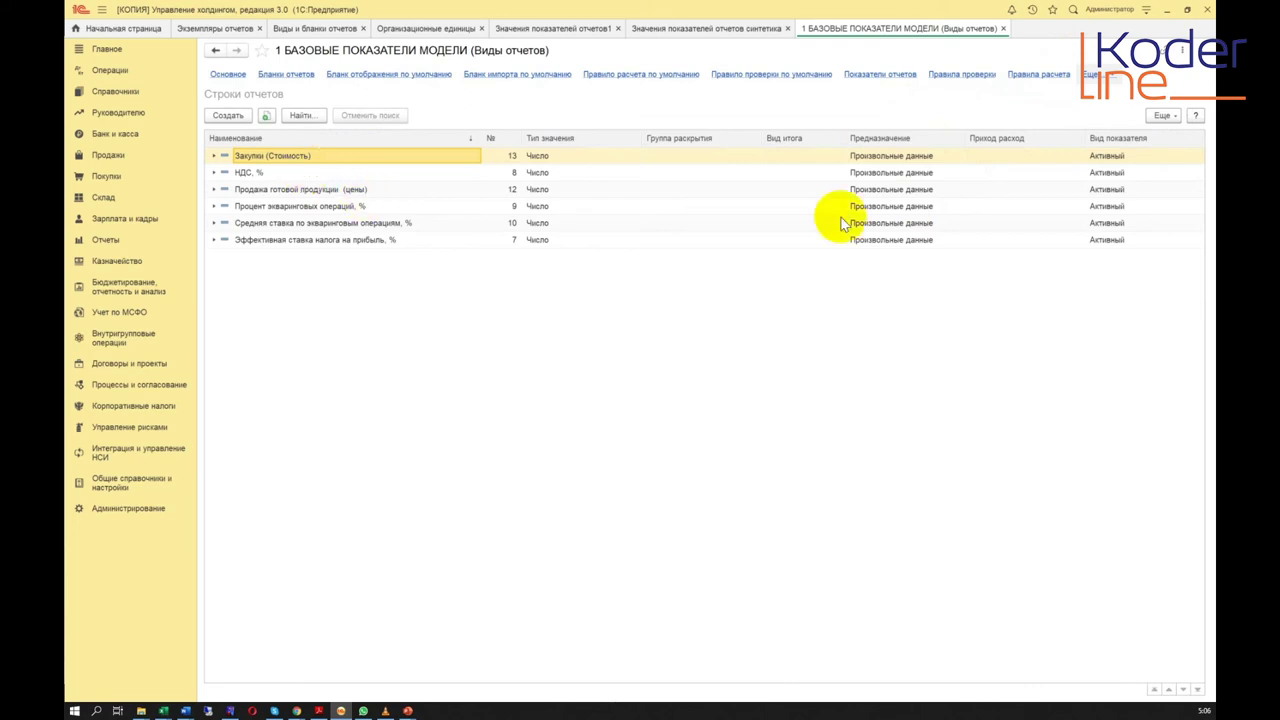
{"action": "left_click", "coordinate": [1100, 78]}
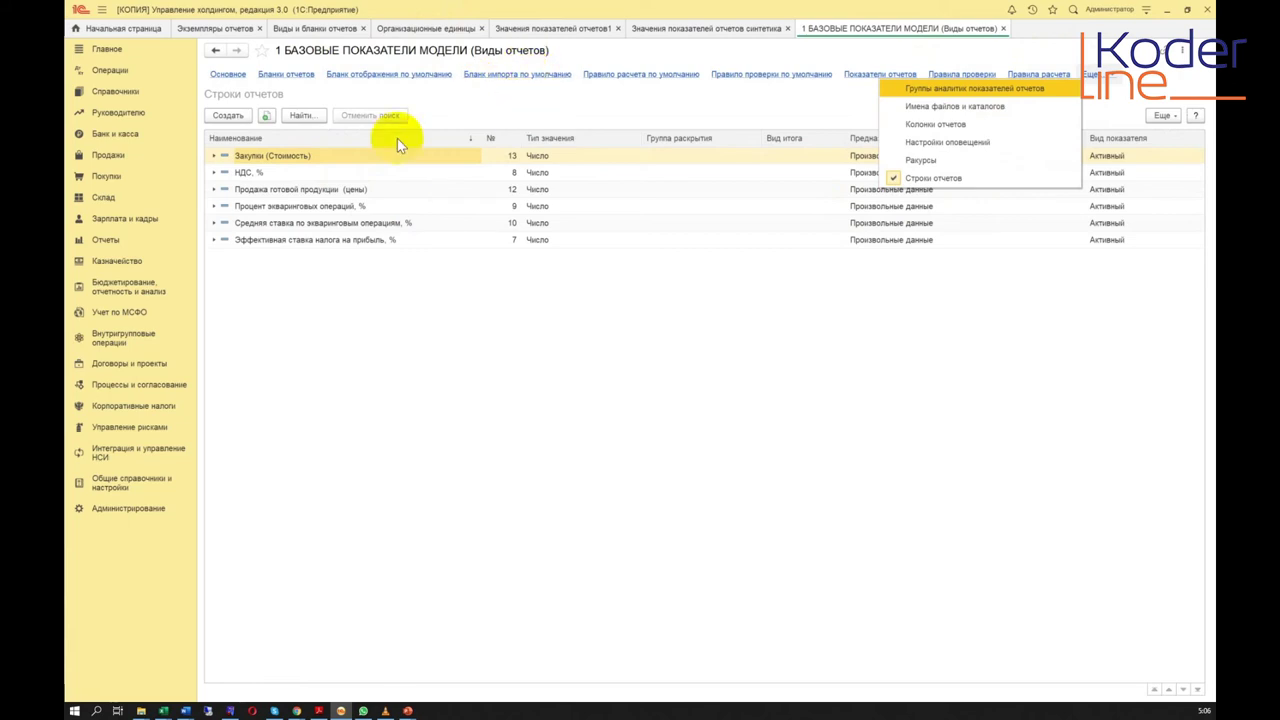
Step: Return to the main settings of the 1 БАЗОВЫЕ ПОКАЗАТЕЛИ МОДЕЛИ report type, then save and close it
{"action": "left_click", "coordinate": [229, 75]}
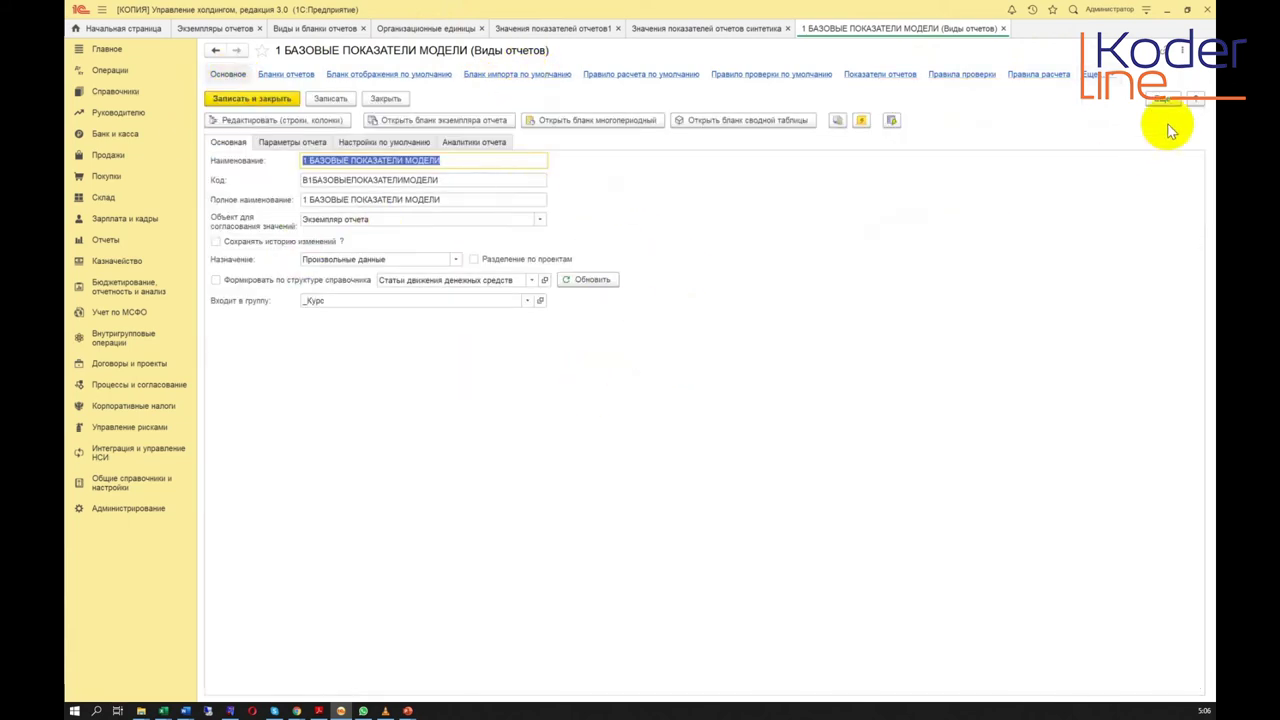
{"action": "left_click", "coordinate": [230, 103]}
{"action": "left_click", "coordinate": [646, 392]}
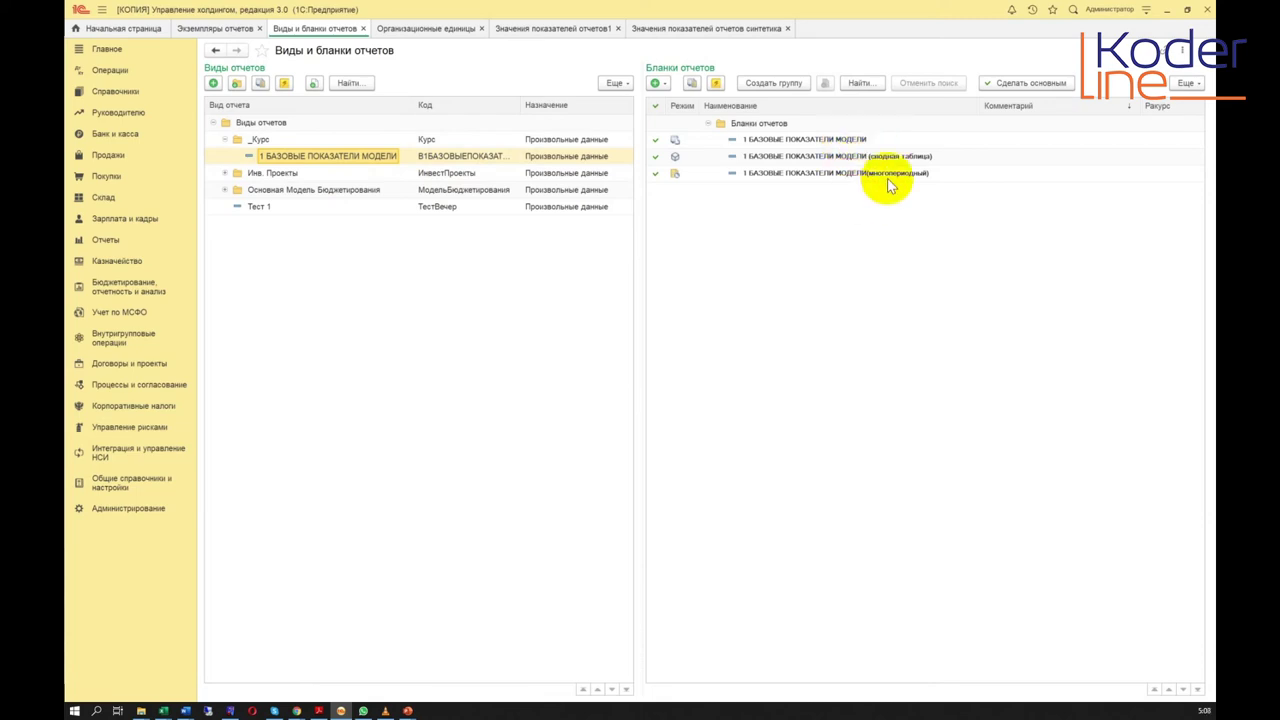
Step: Examine the layout of the single-period 1 БАЗОВЫЕ ПОКАЗАТЕЛИ МОДЕЛИ report form and close it
{"action": "left_click", "coordinate": [804, 141]}
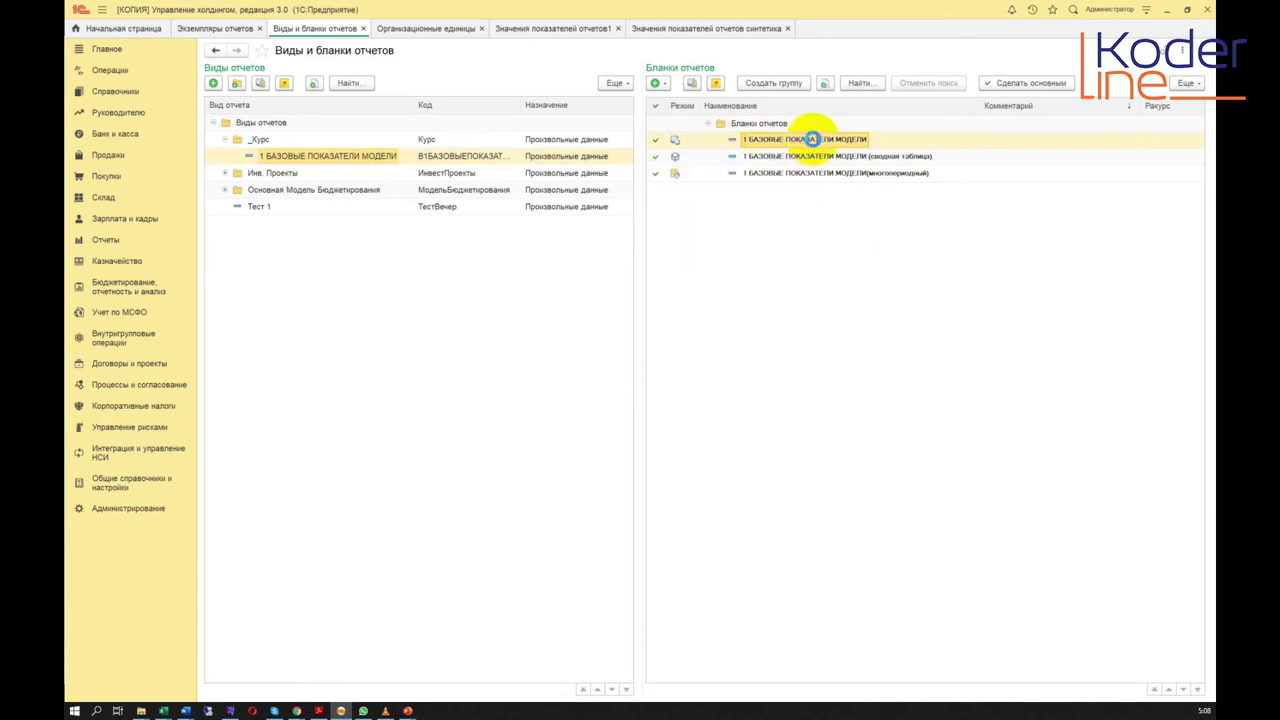
{"action": "double_click", "coordinate": [812, 139]}
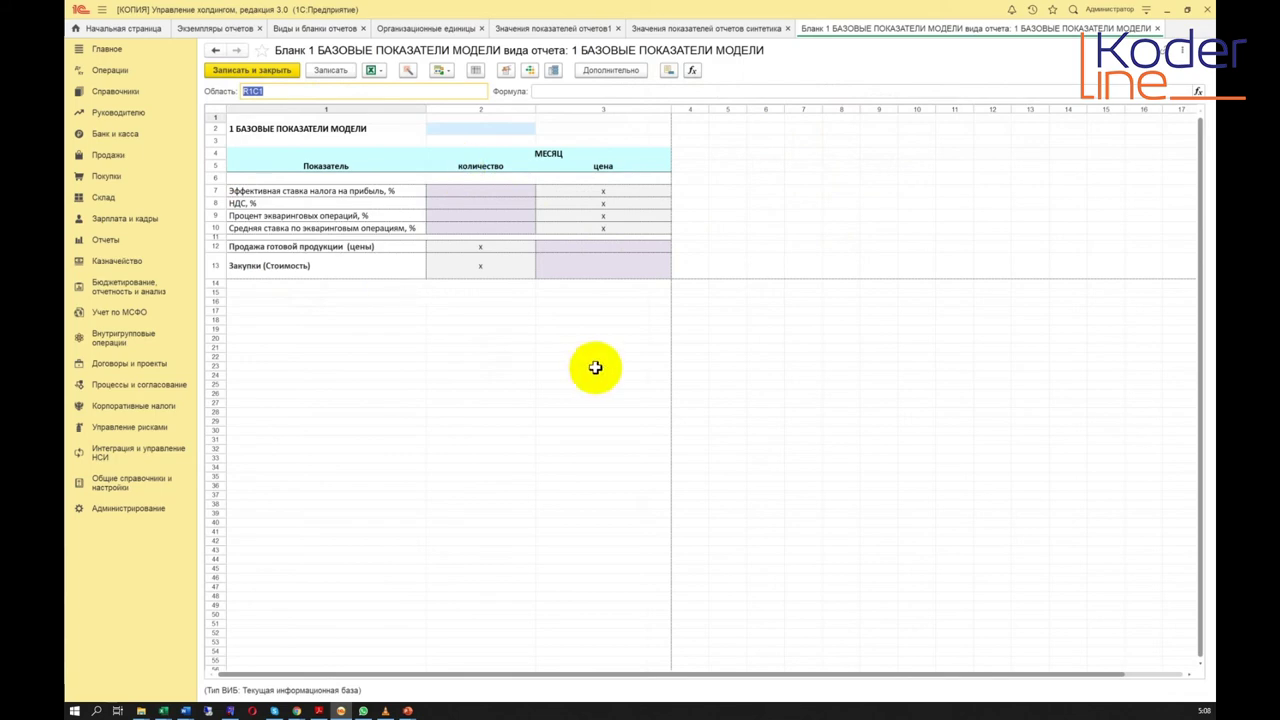
{"action": "left_click", "coordinate": [1157, 28]}
Step: Open the multi-period report form 1 БАЗОВЫЕ ПОКАЗАТЕЛИ МОДЕЛИ (многопериодный) for editing
{"action": "left_click", "coordinate": [795, 173]}
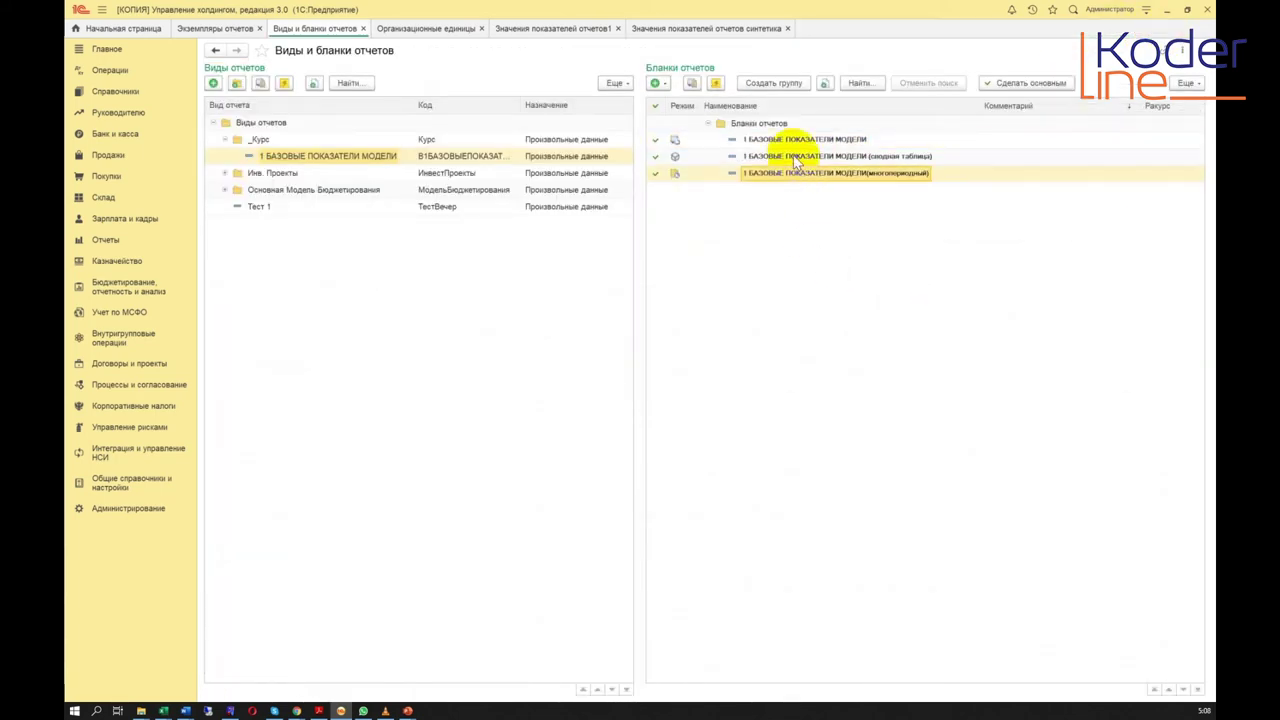
{"action": "left_click", "coordinate": [797, 160]}
{"action": "left_click", "coordinate": [764, 177]}
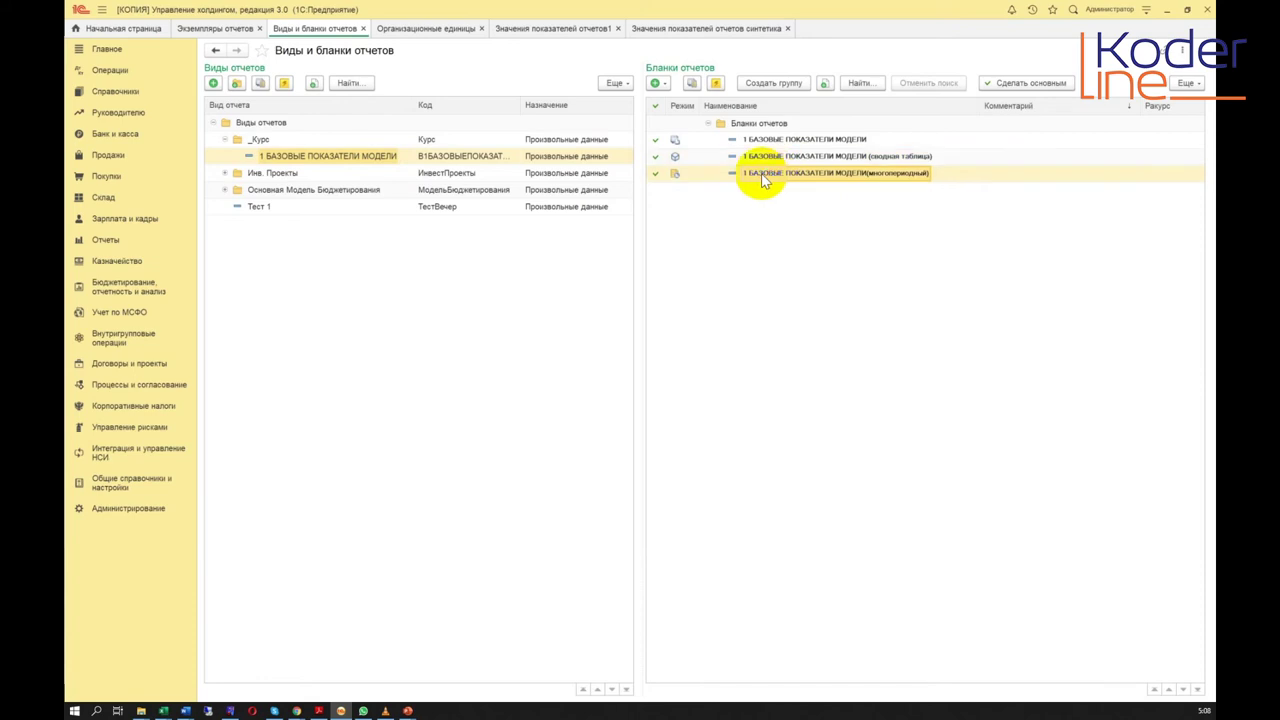
{"action": "double_click", "coordinate": [761, 173]}
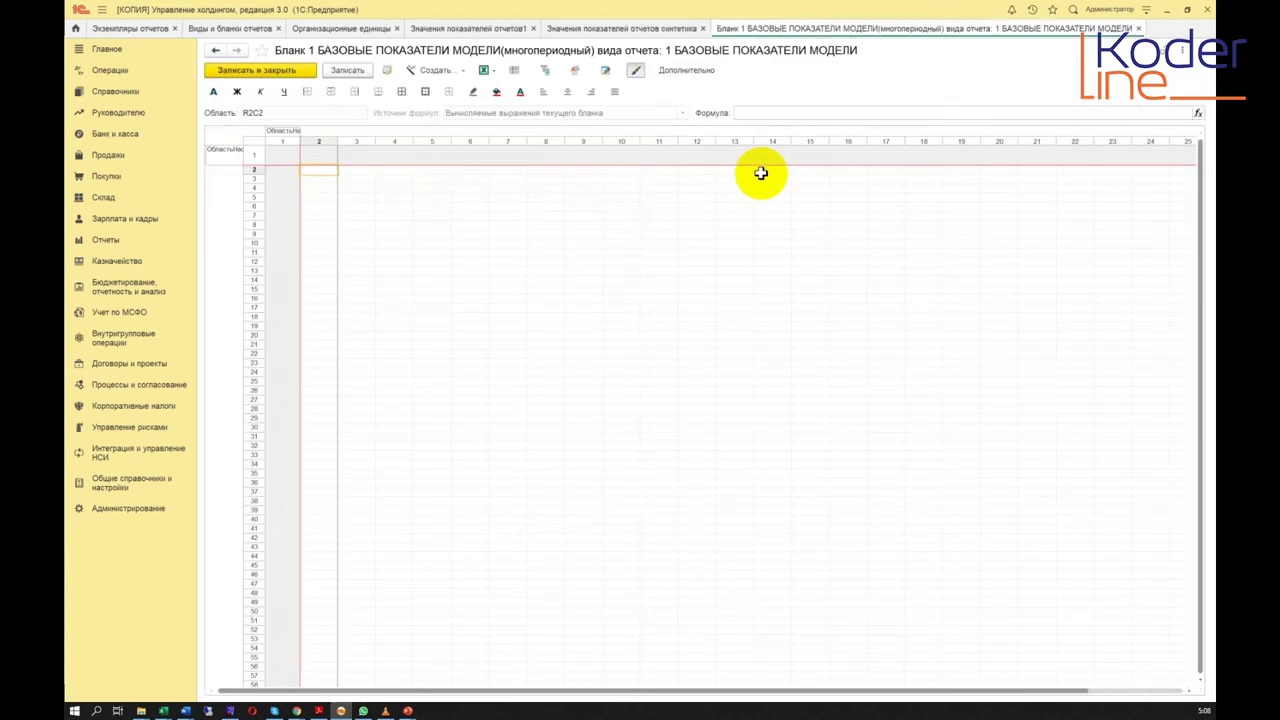
{"action": "left_click", "coordinate": [388, 206]}
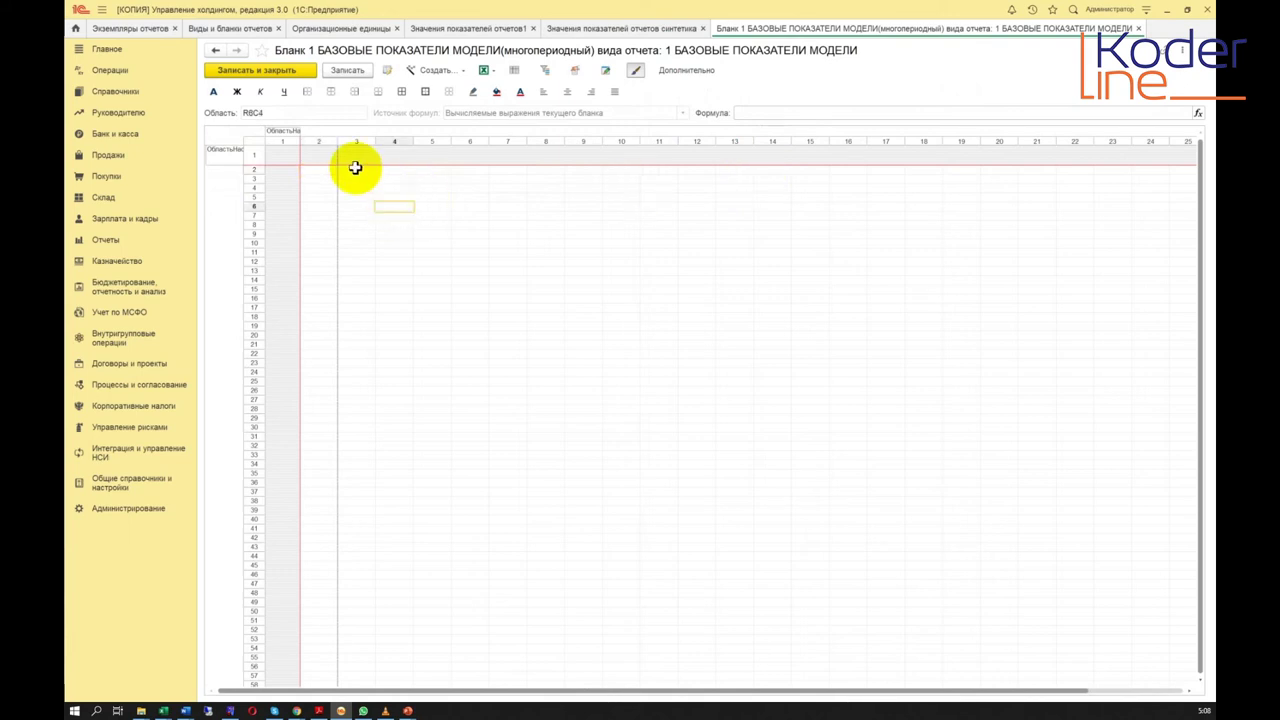
{"action": "left_click", "coordinate": [355, 169]}
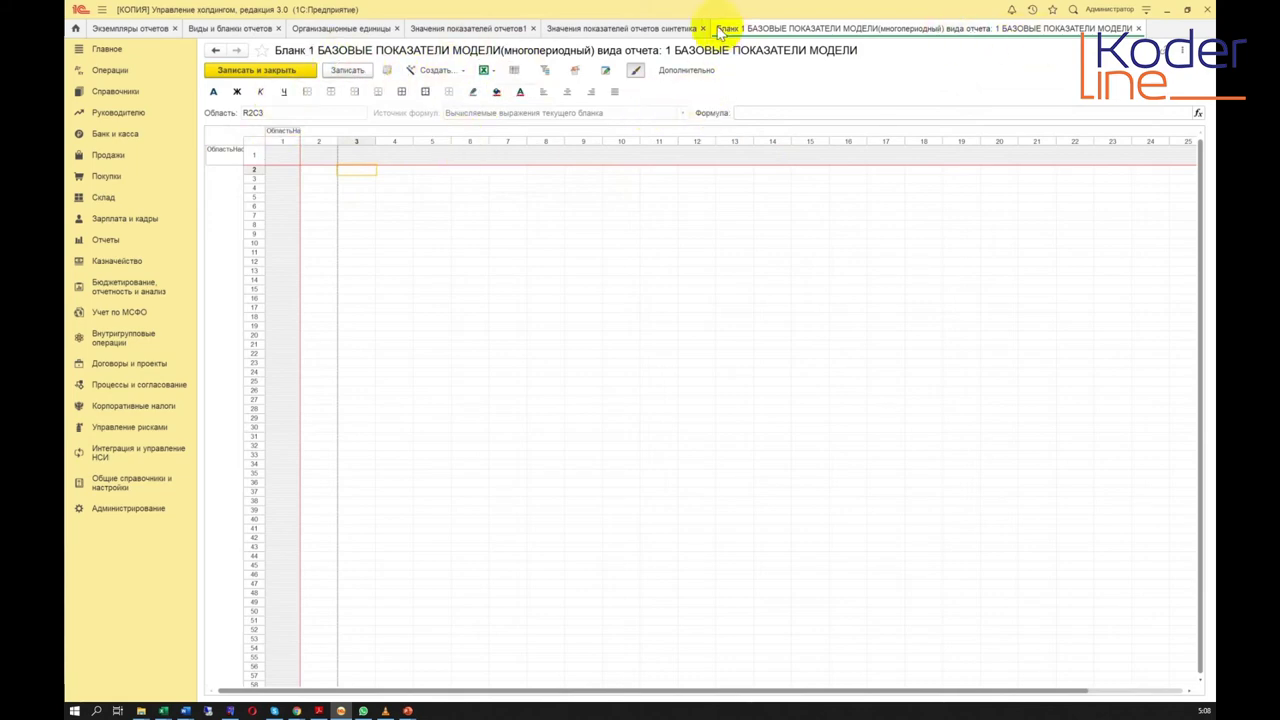
{"action": "left_click", "coordinate": [672, 30]}
{"action": "left_click", "coordinate": [789, 28]}
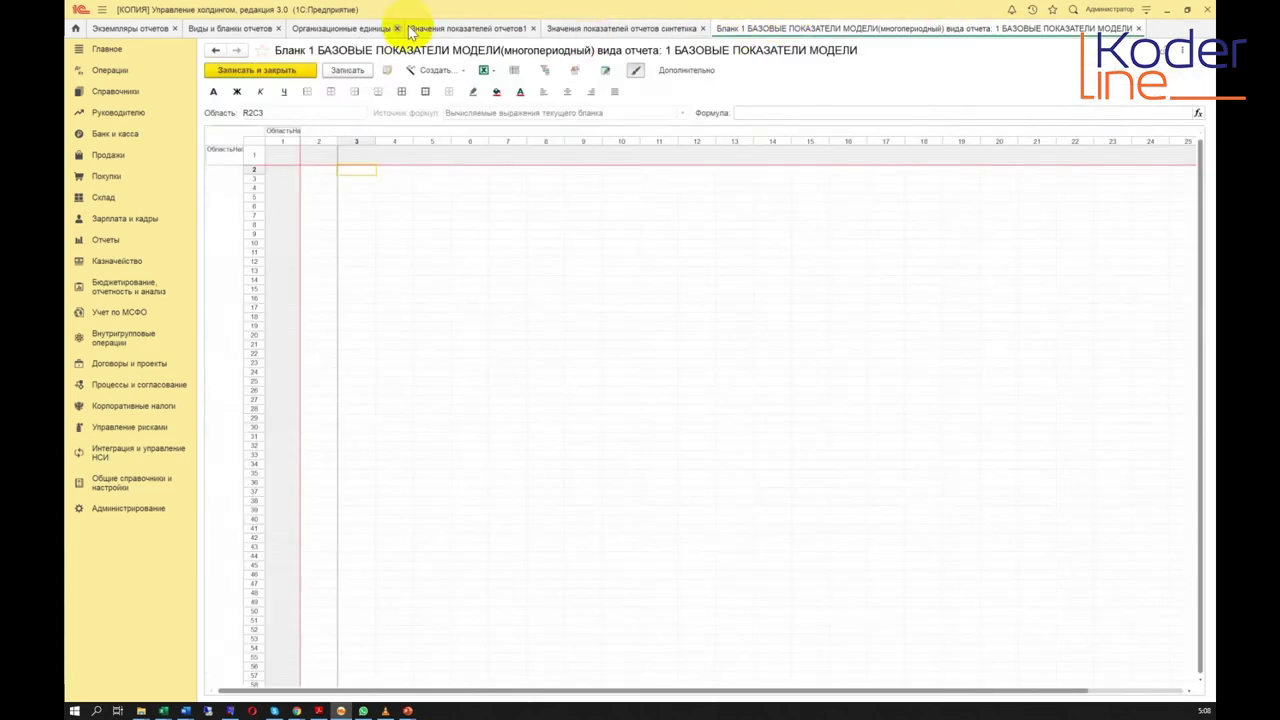
Step: Open the single-period 1 БАЗОВЫЕ ПОКАЗАТЕЛИ МОДЕЛИ form from the report forms list for comparison, and return to the multi-period form
{"action": "left_click", "coordinate": [232, 28]}
{"action": "double_click", "coordinate": [782, 141]}
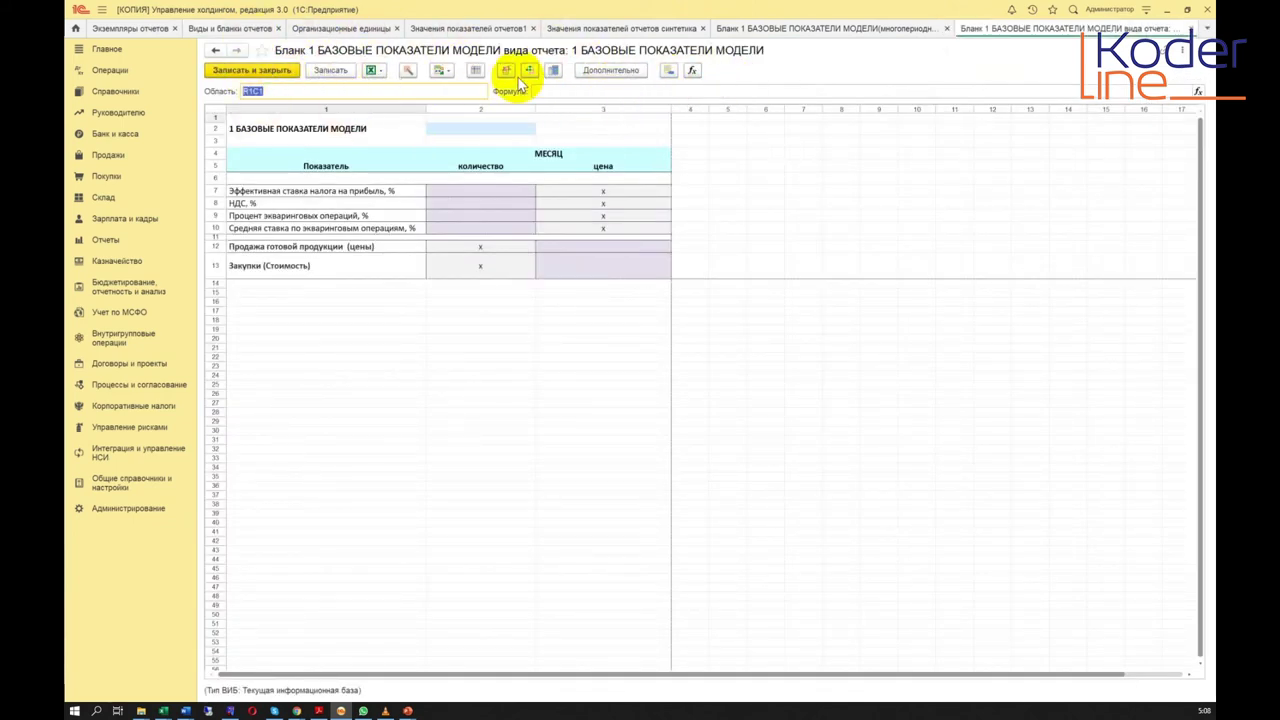
{"action": "left_click", "coordinate": [852, 28]}
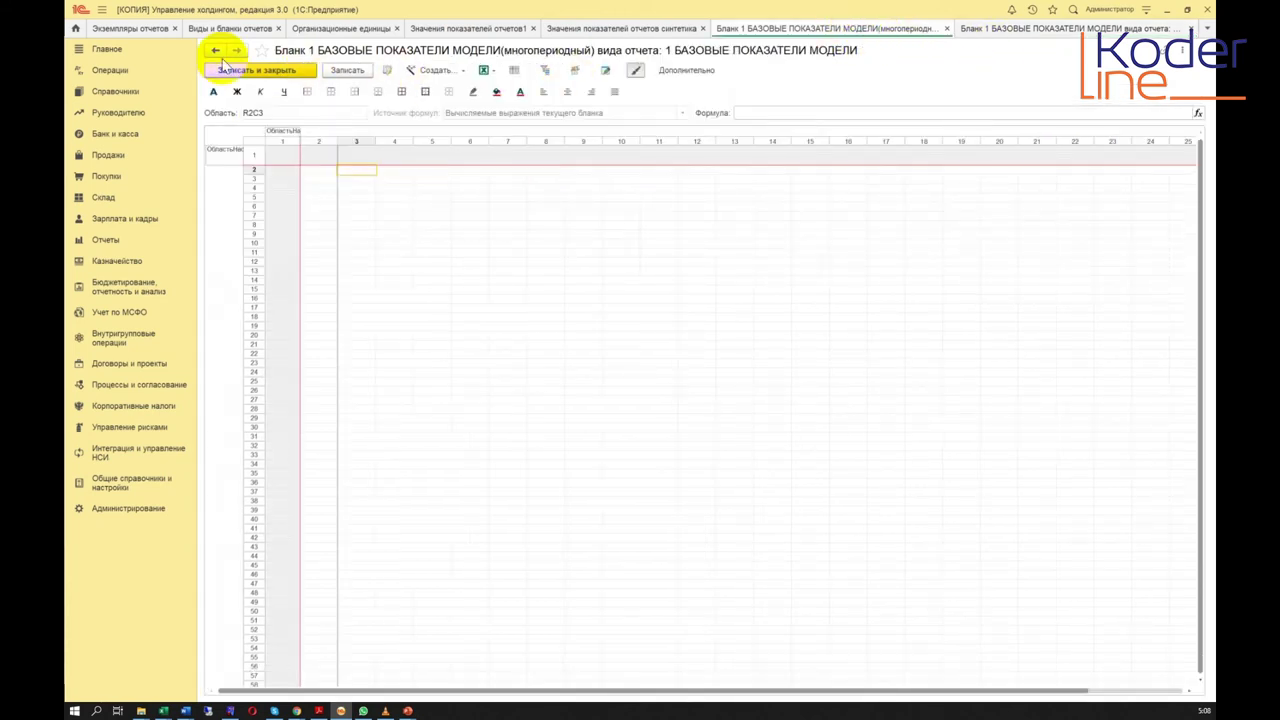
Step: Hide the formatting tools of the multi-period form and show them again
{"action": "left_click", "coordinate": [635, 70]}
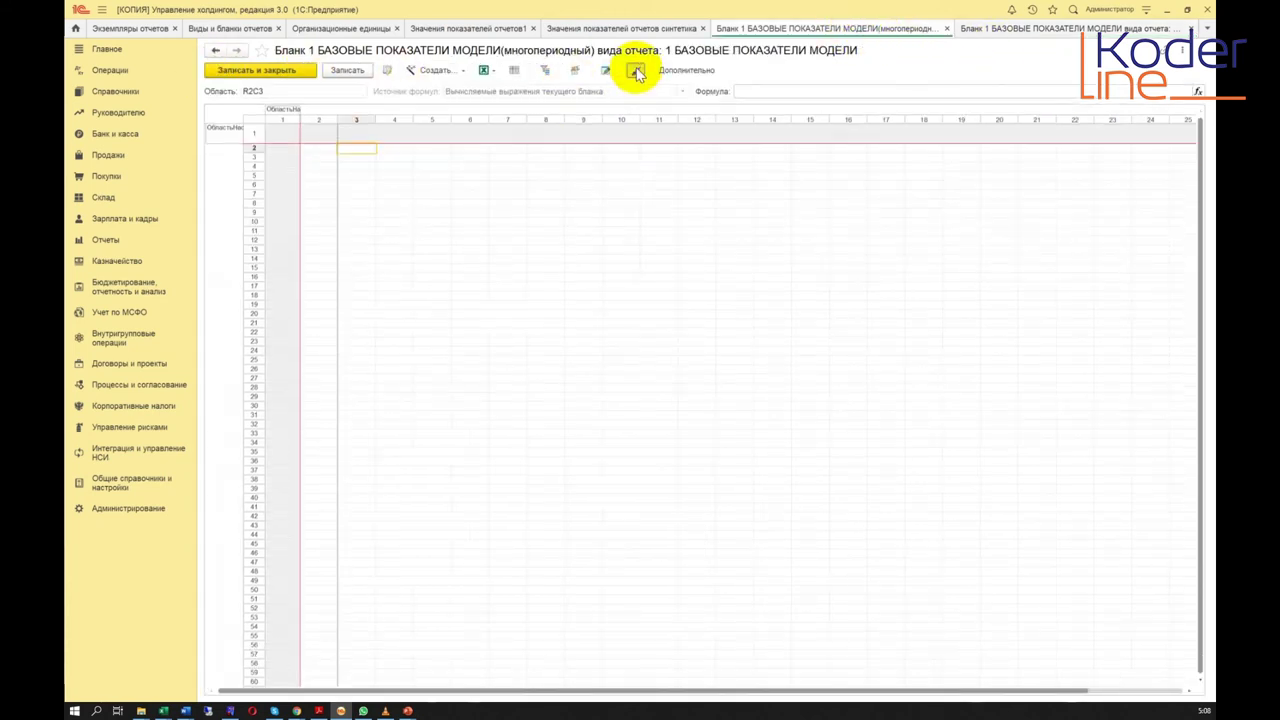
{"action": "left_click", "coordinate": [637, 72]}
{"action": "left_click", "coordinate": [636, 72]}
{"action": "left_click", "coordinate": [636, 72]}
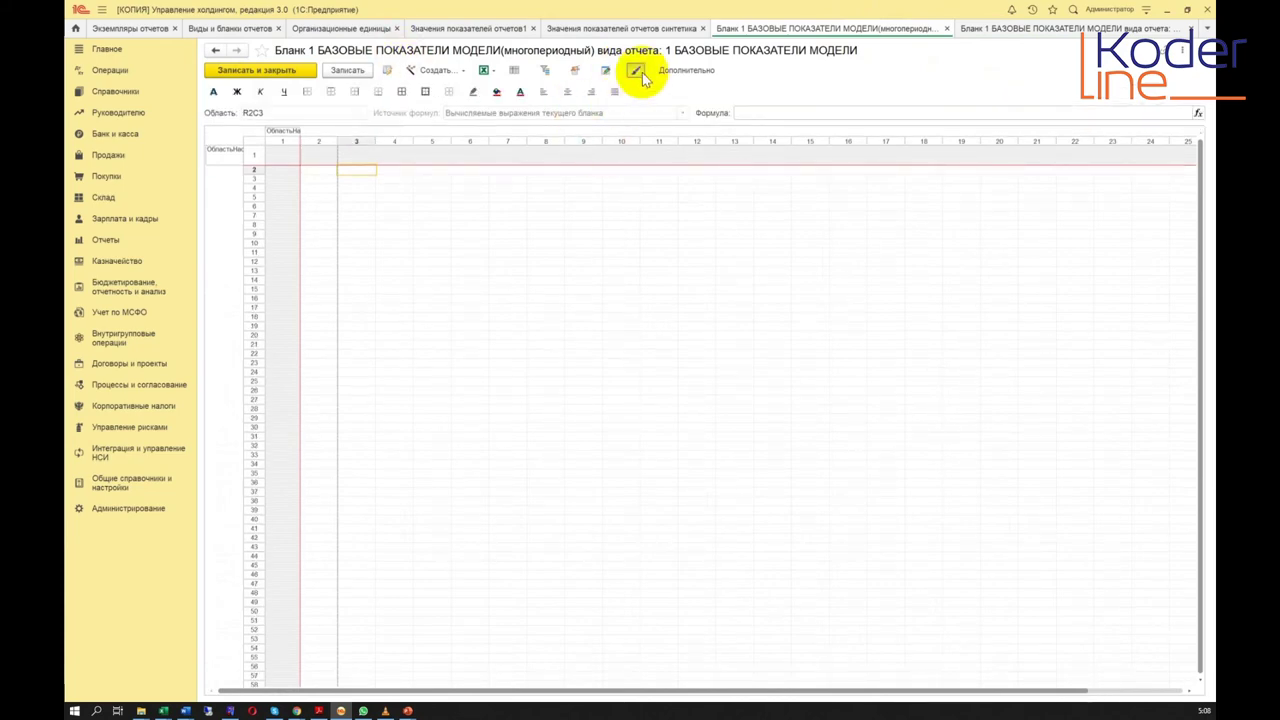
Step: Look over the single-period 1 БАЗОВЫЕ ПОКАЗАТЕЛИ МОДЕЛИ form once more and close it
{"action": "left_click", "coordinate": [990, 28]}
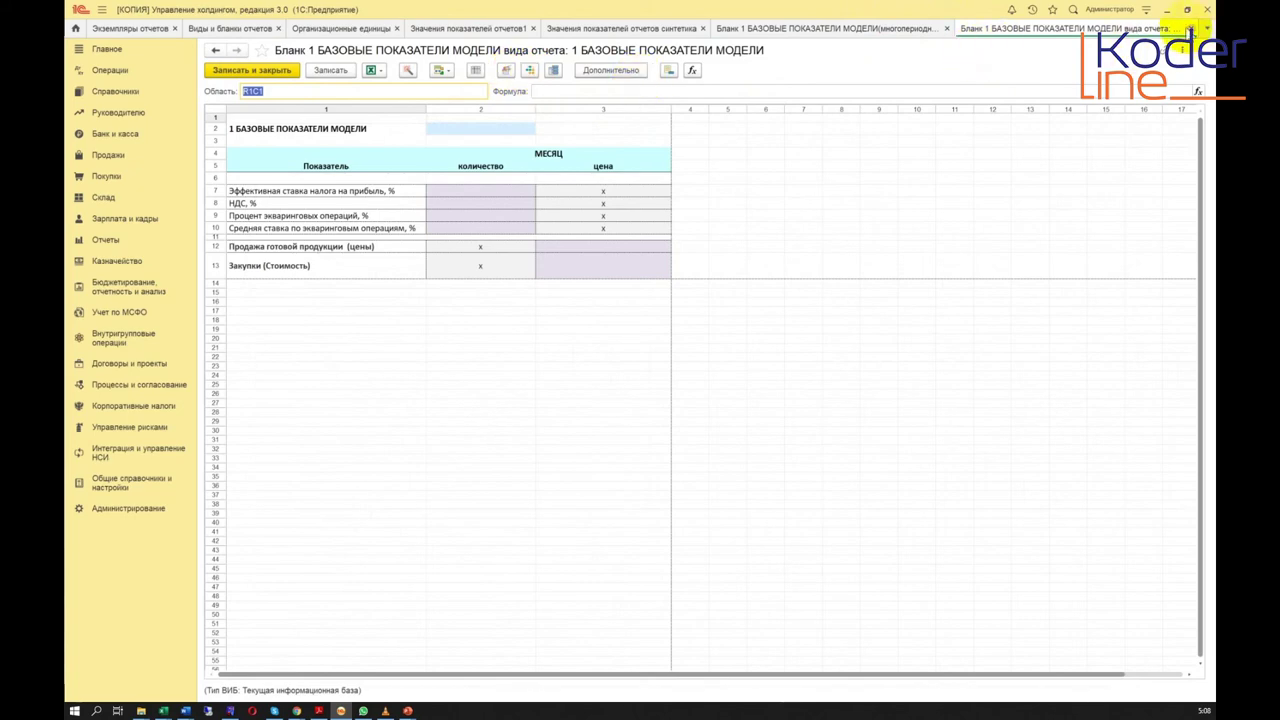
{"action": "left_click", "coordinate": [1185, 29]}
{"action": "left_click", "coordinate": [1165, 29]}
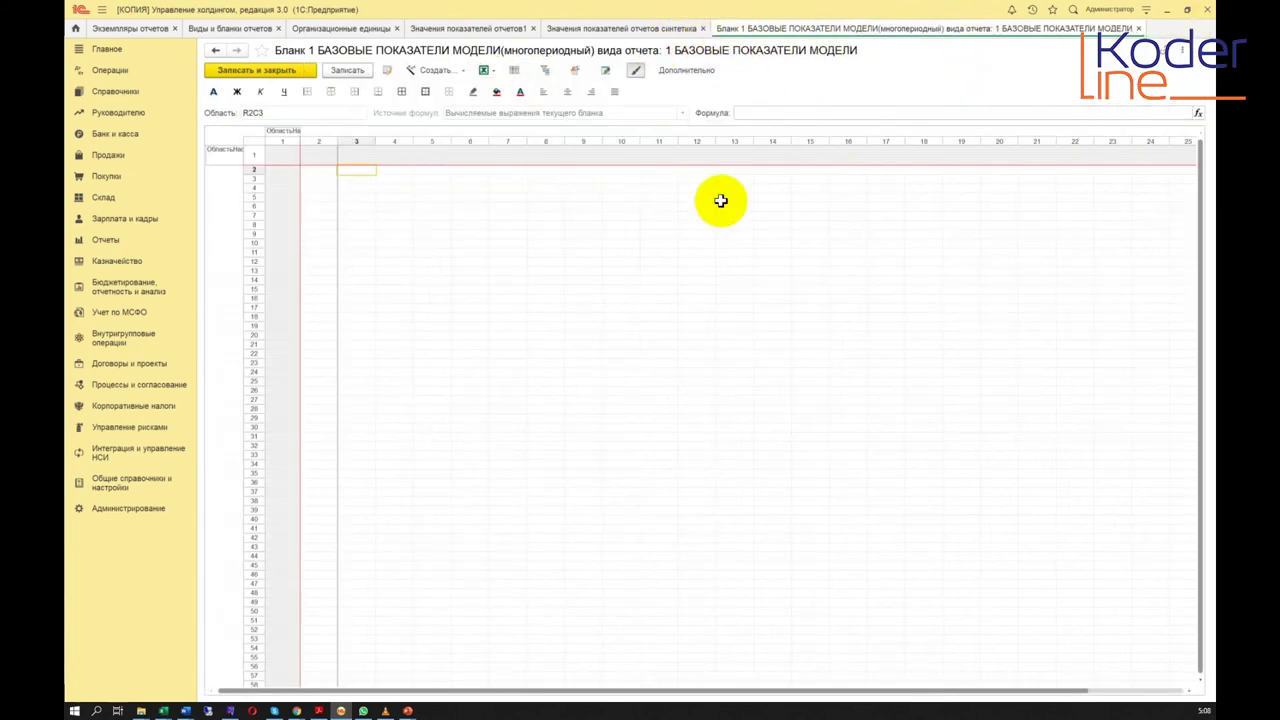
Step: Examine the empty cell area of the multi-period form and the kinds of elements that can be created in it
{"action": "left_click", "coordinate": [320, 170]}
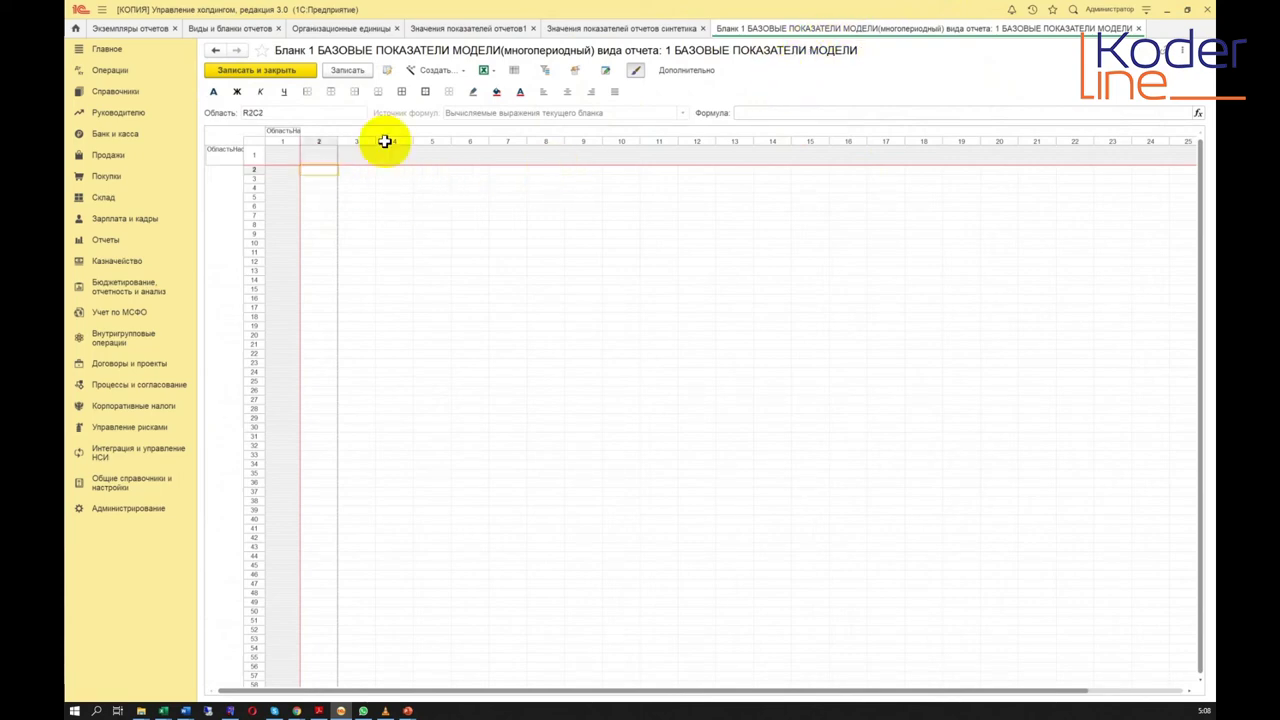
{"action": "left_click", "coordinate": [466, 72]}
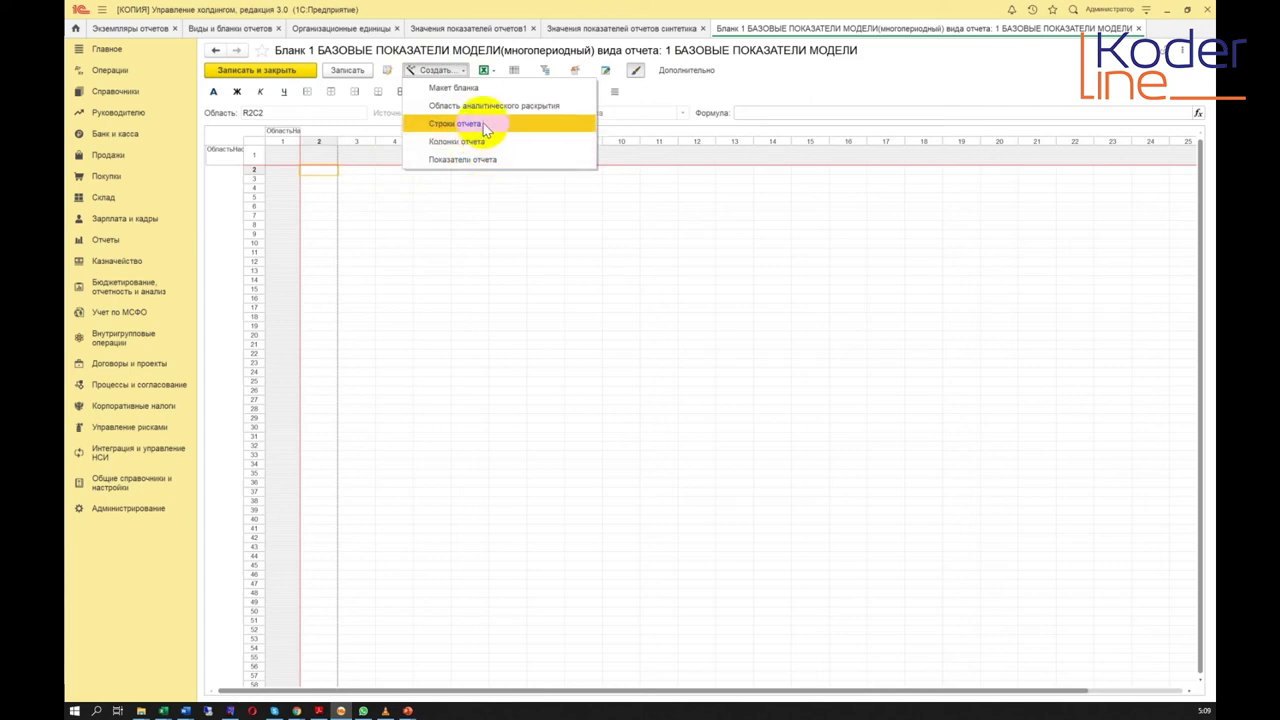
{"action": "left_click", "coordinate": [354, 214]}
{"action": "left_click_drag", "start_coordinate": [329, 168], "coordinate": [621, 390]}
{"action": "left_click", "coordinate": [469, 314]}
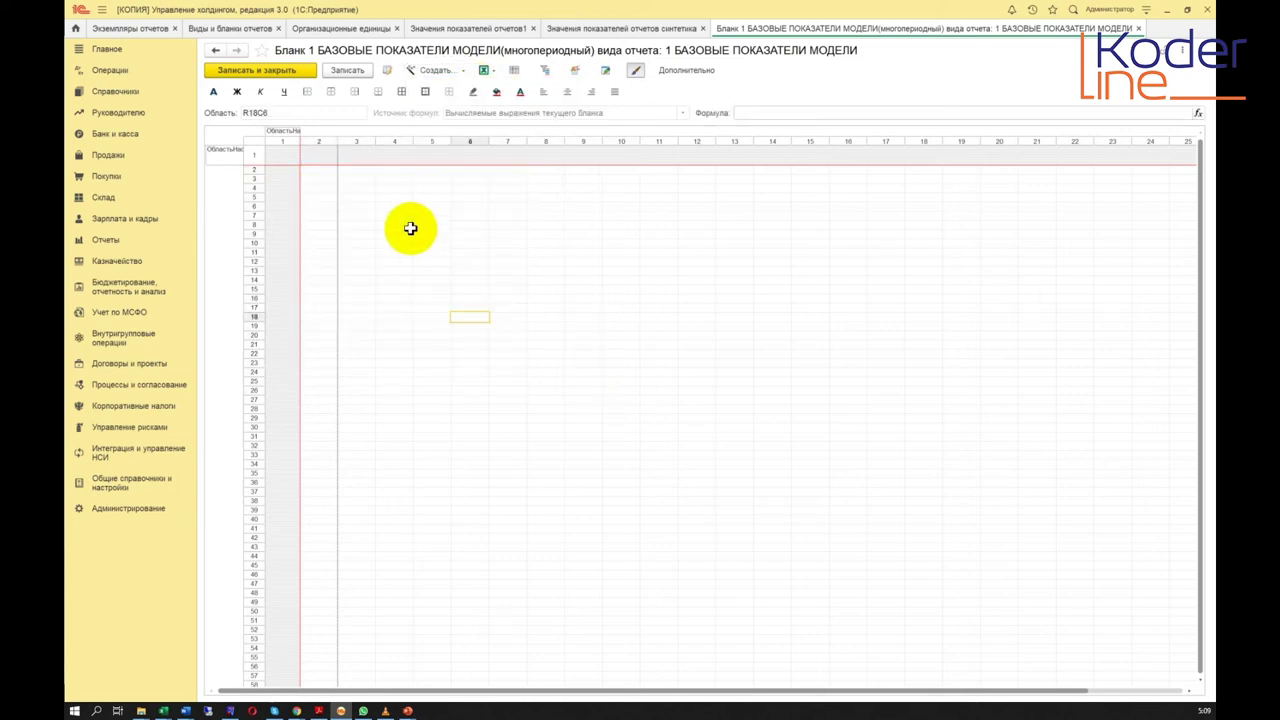
{"action": "left_click_drag", "start_coordinate": [322, 169], "coordinate": [626, 366]}
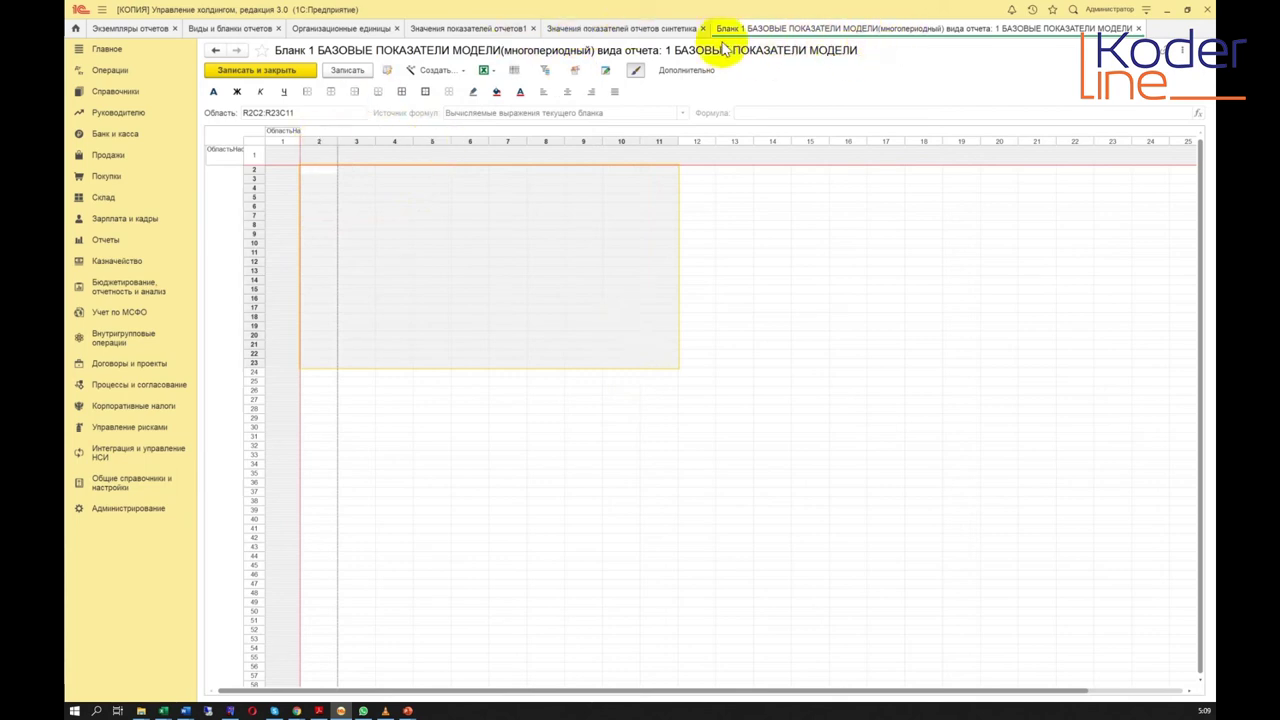
{"action": "left_click", "coordinate": [535, 222]}
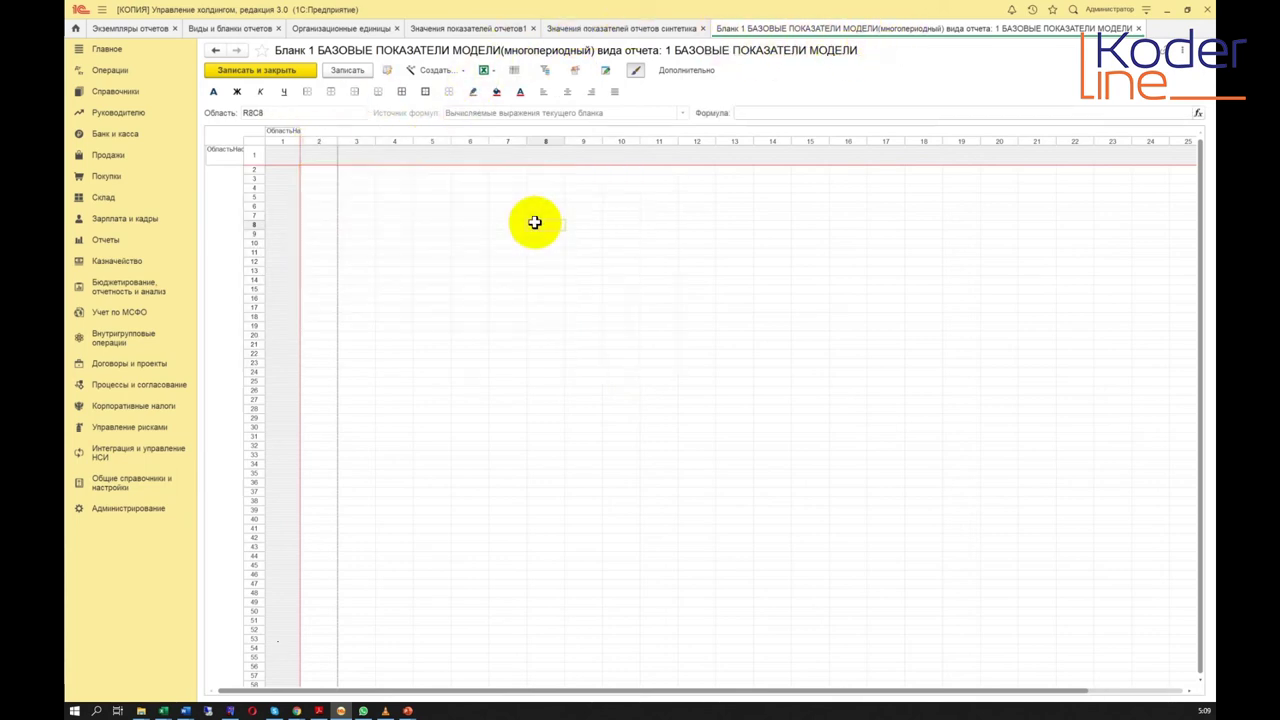
{"action": "left_click", "coordinate": [358, 171]}
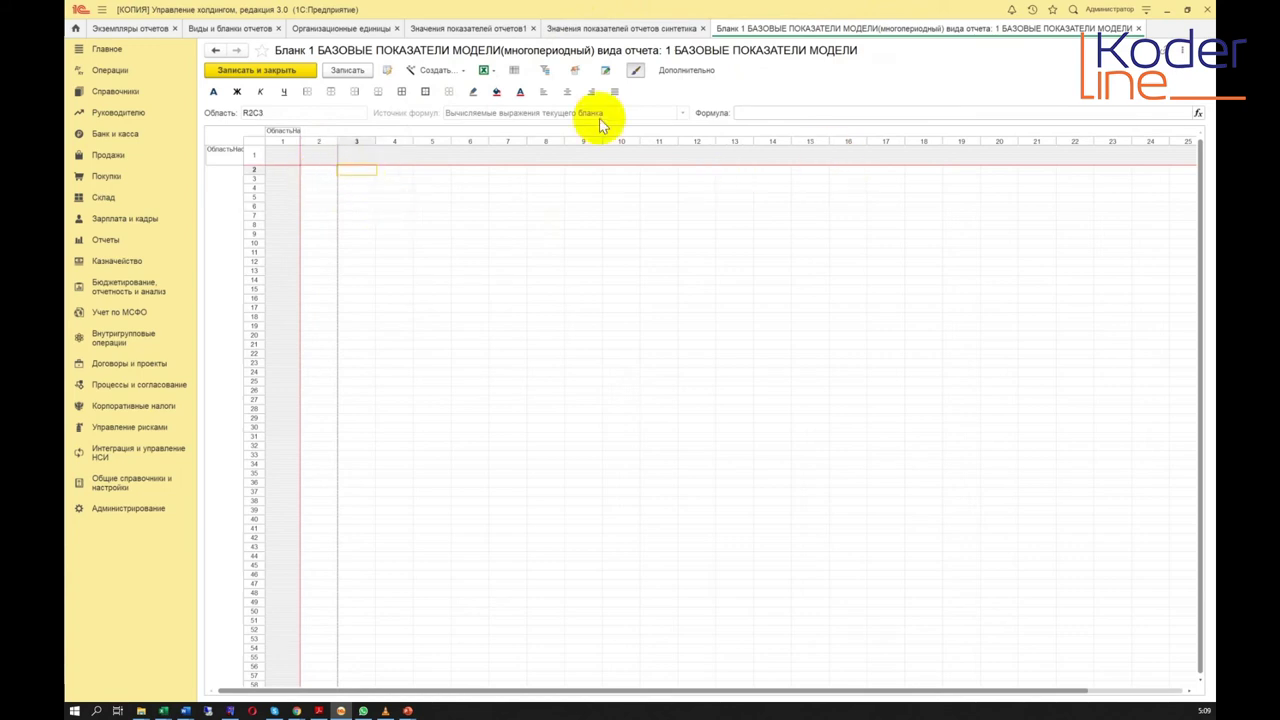
Step: Start creating a new form layout (Макет бланка), agree to replace the current one, and enlarge the Структура отчета window and its Количество column
{"action": "left_click", "coordinate": [442, 74]}
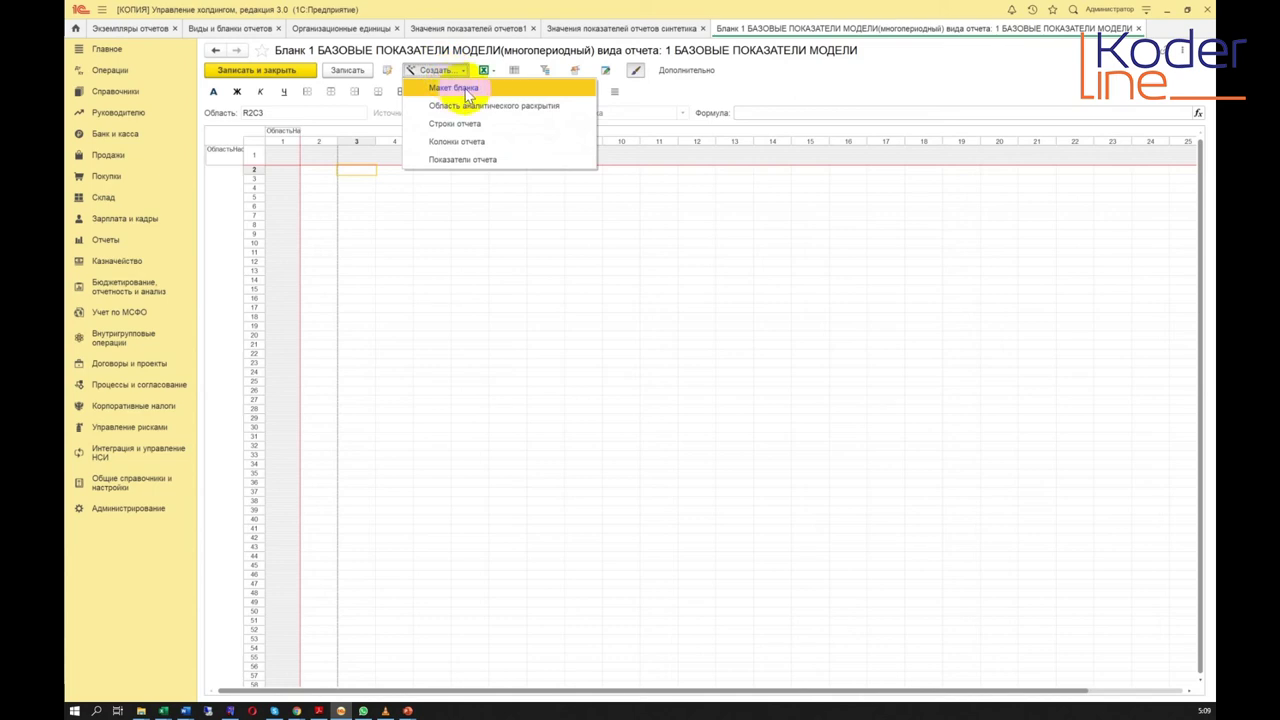
{"action": "left_click", "coordinate": [487, 90]}
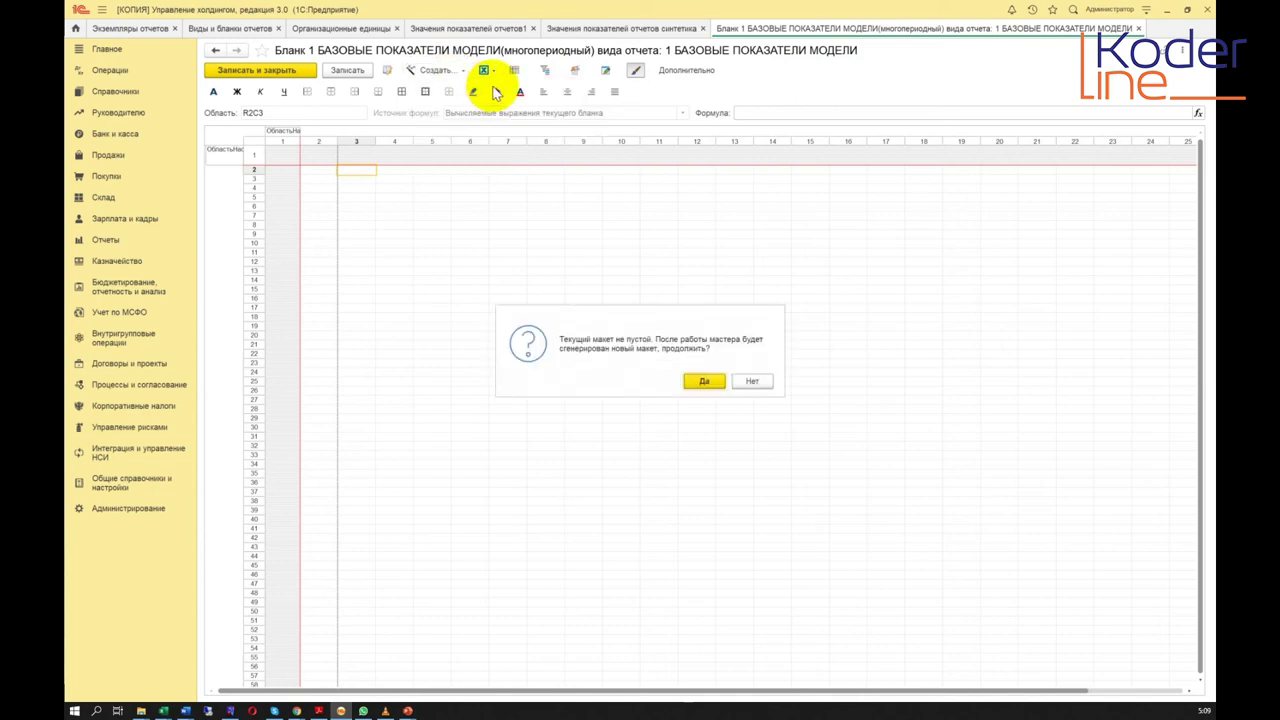
{"action": "left_click", "coordinate": [705, 379]}
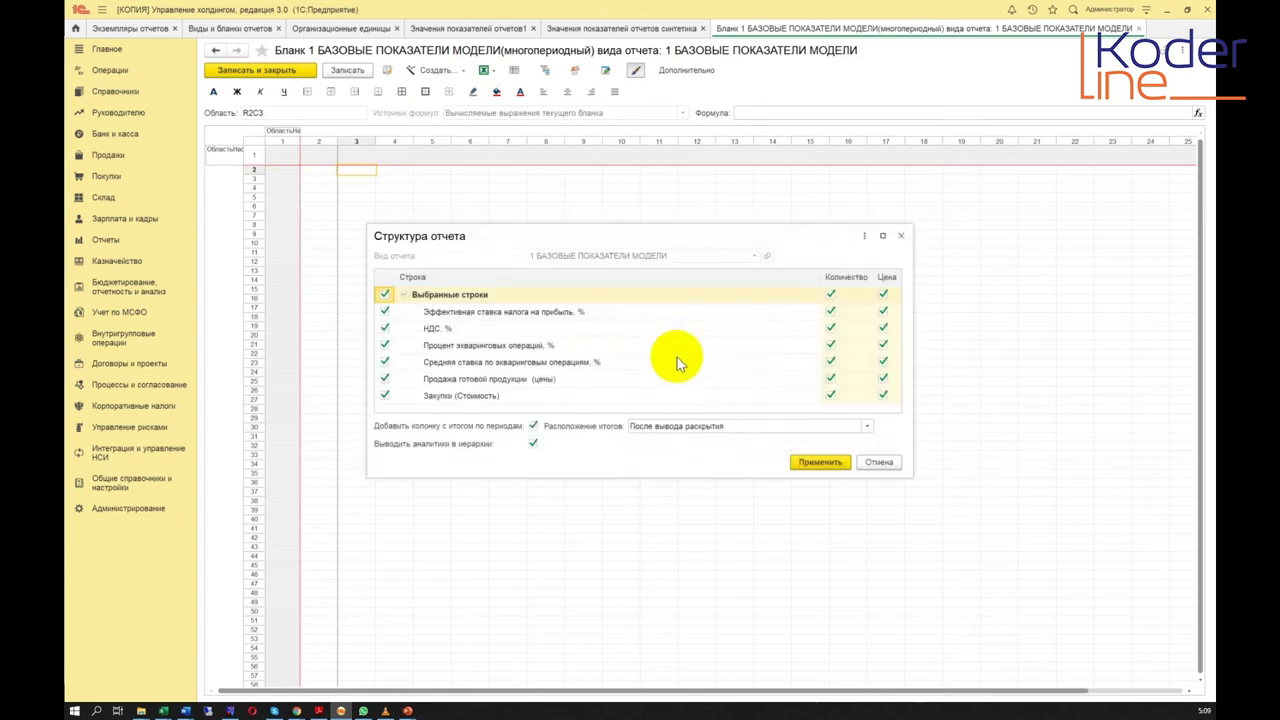
{"action": "left_click_drag", "start_coordinate": [634, 243], "coordinate": [609, 92]}
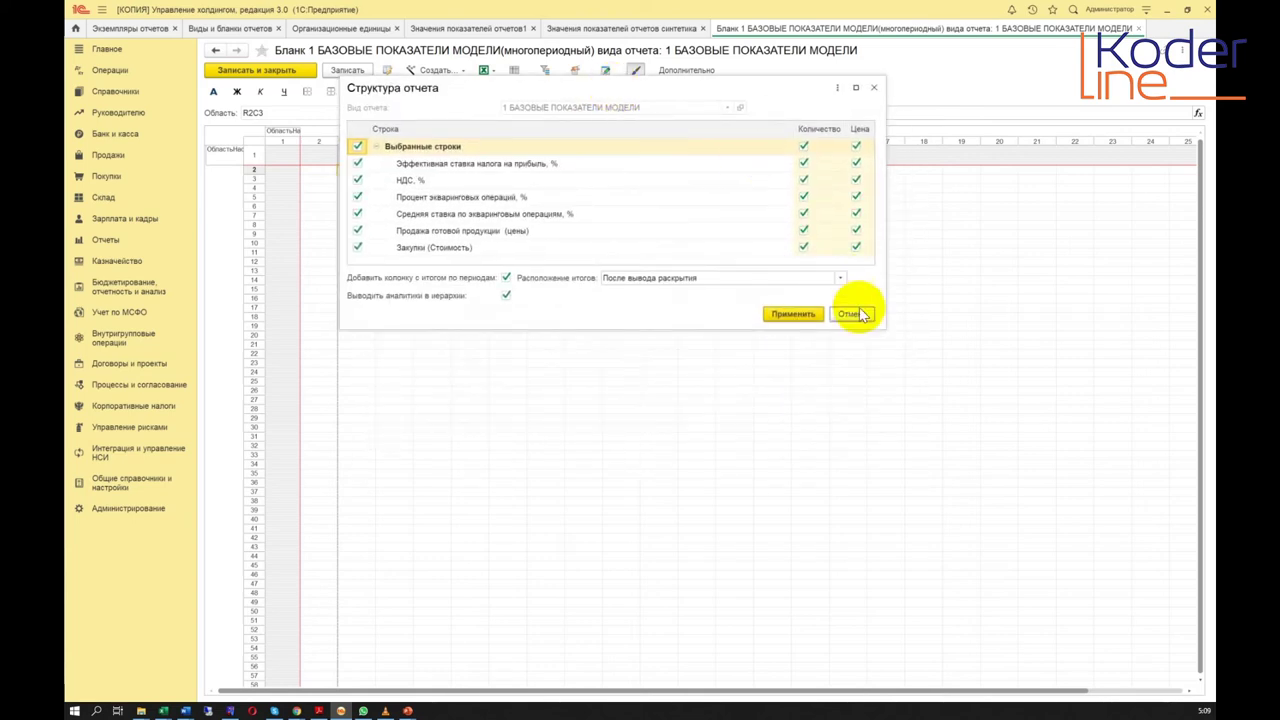
{"action": "left_click_drag", "start_coordinate": [882, 329], "coordinate": [1015, 462]}
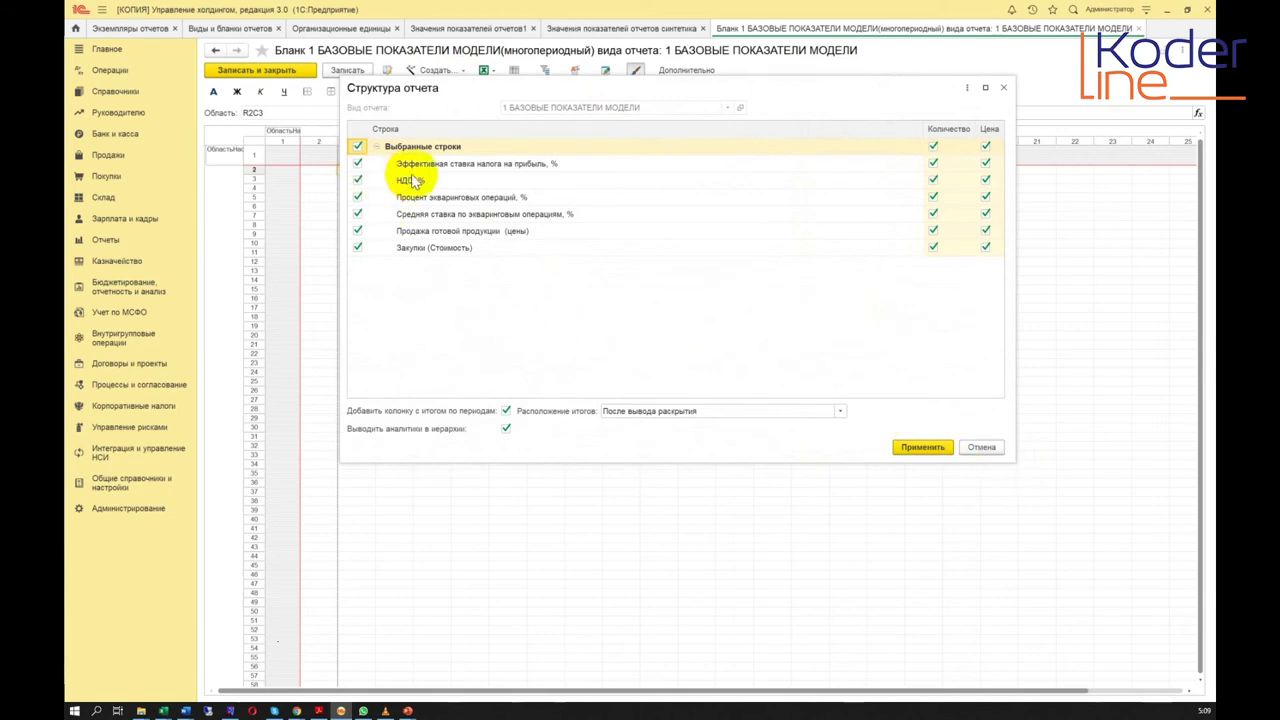
{"action": "left_click_drag", "start_coordinate": [924, 130], "coordinate": [803, 134]}
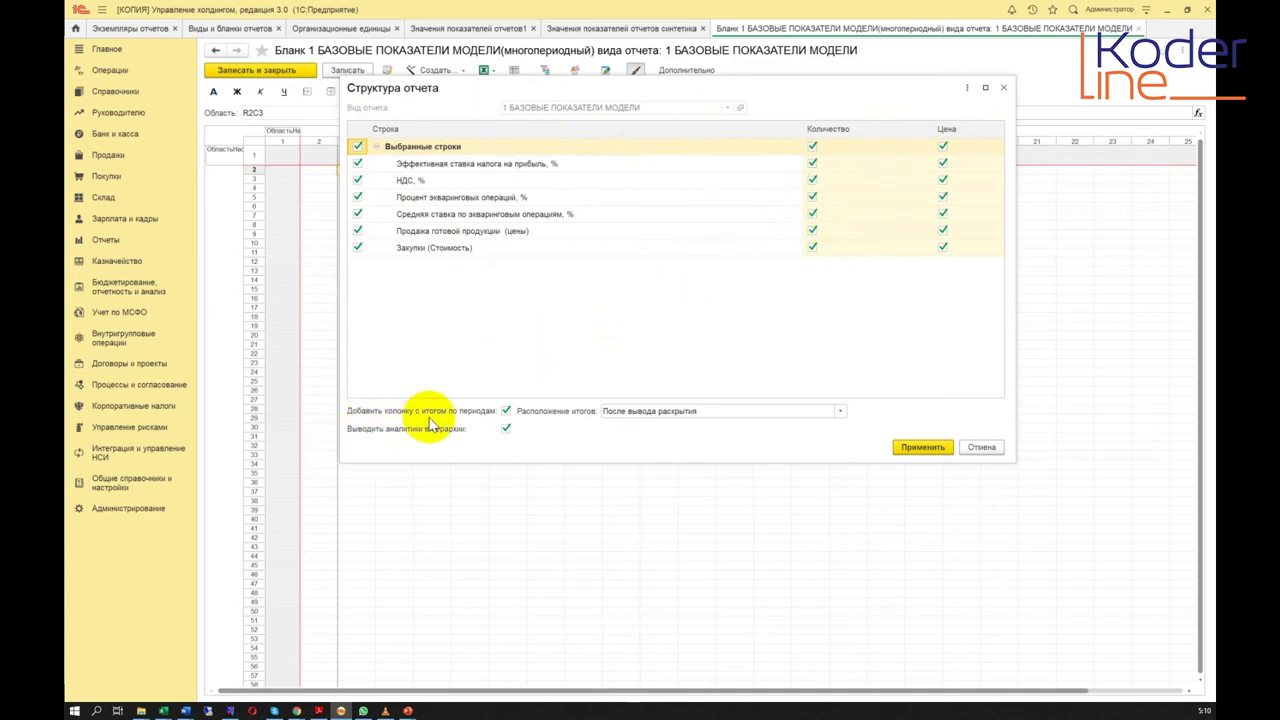
Step: Generate the layout with all rows, Количество and Цена, a period totals column, totals placed После вывода раскрытия, and analytics in hierarchy
{"action": "left_click", "coordinate": [506, 427]}
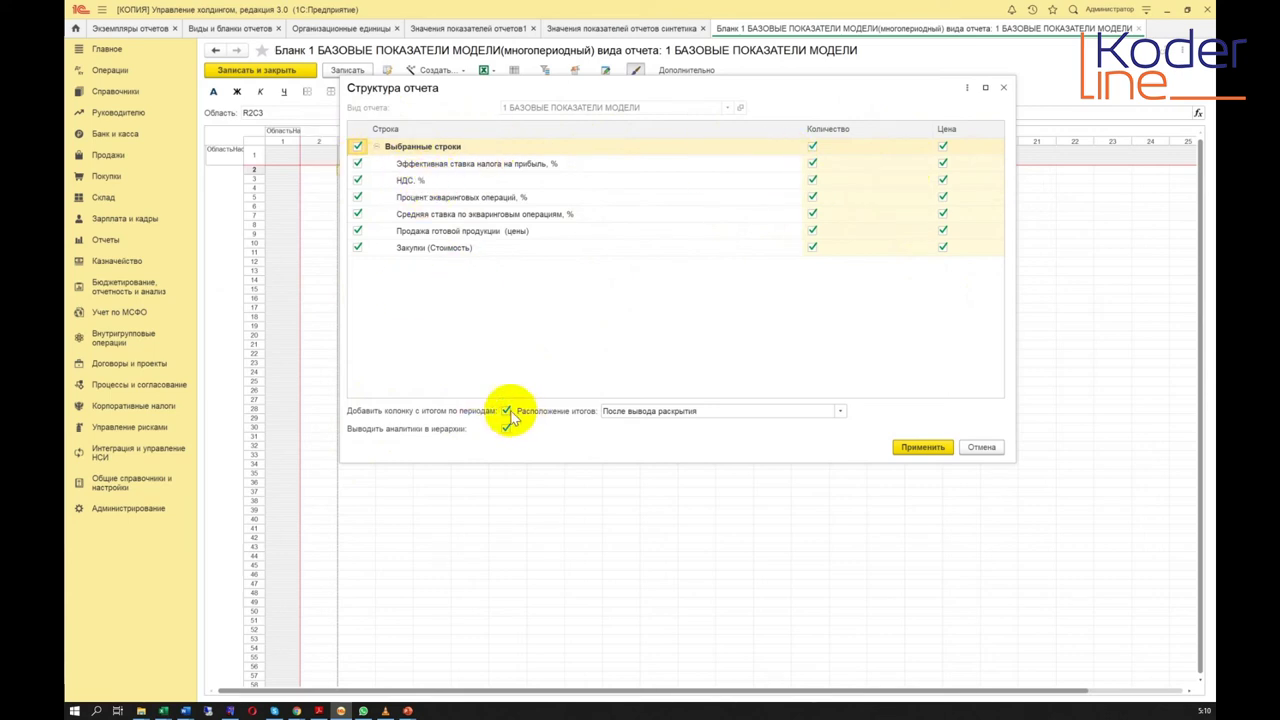
{"action": "left_click", "coordinate": [506, 411]}
{"action": "left_click", "coordinate": [506, 411]}
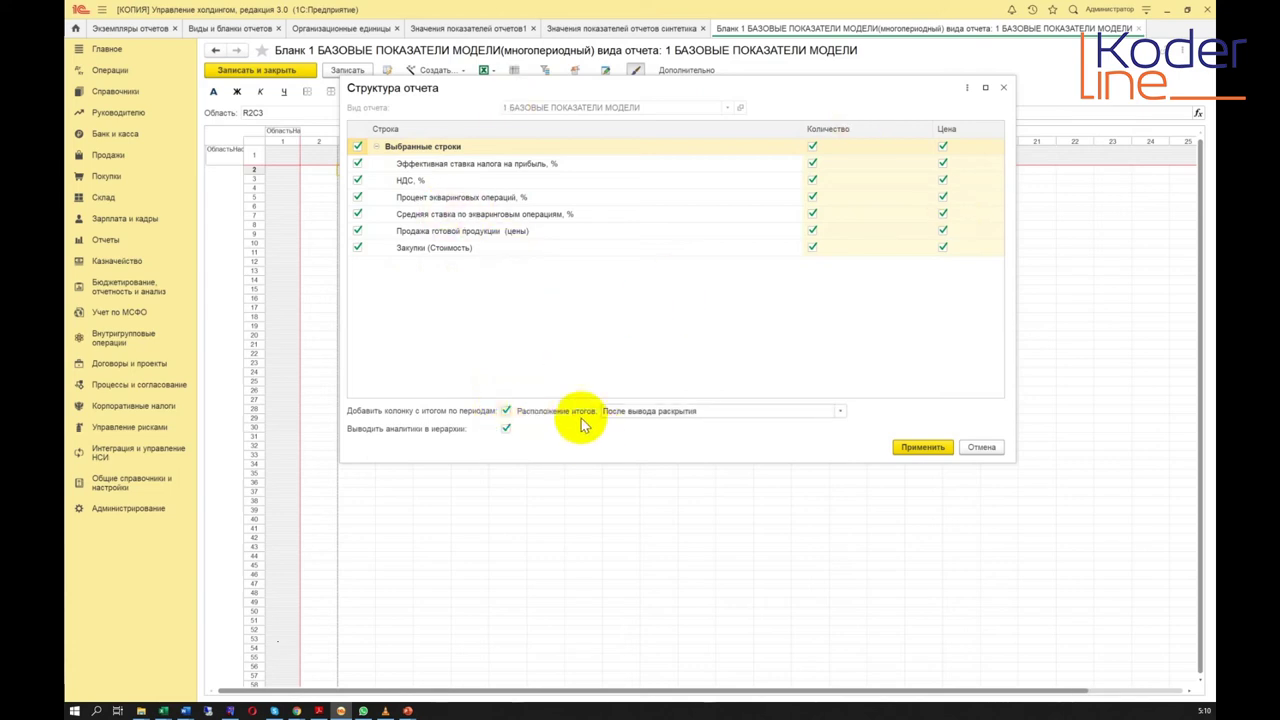
{"action": "left_click", "coordinate": [840, 413]}
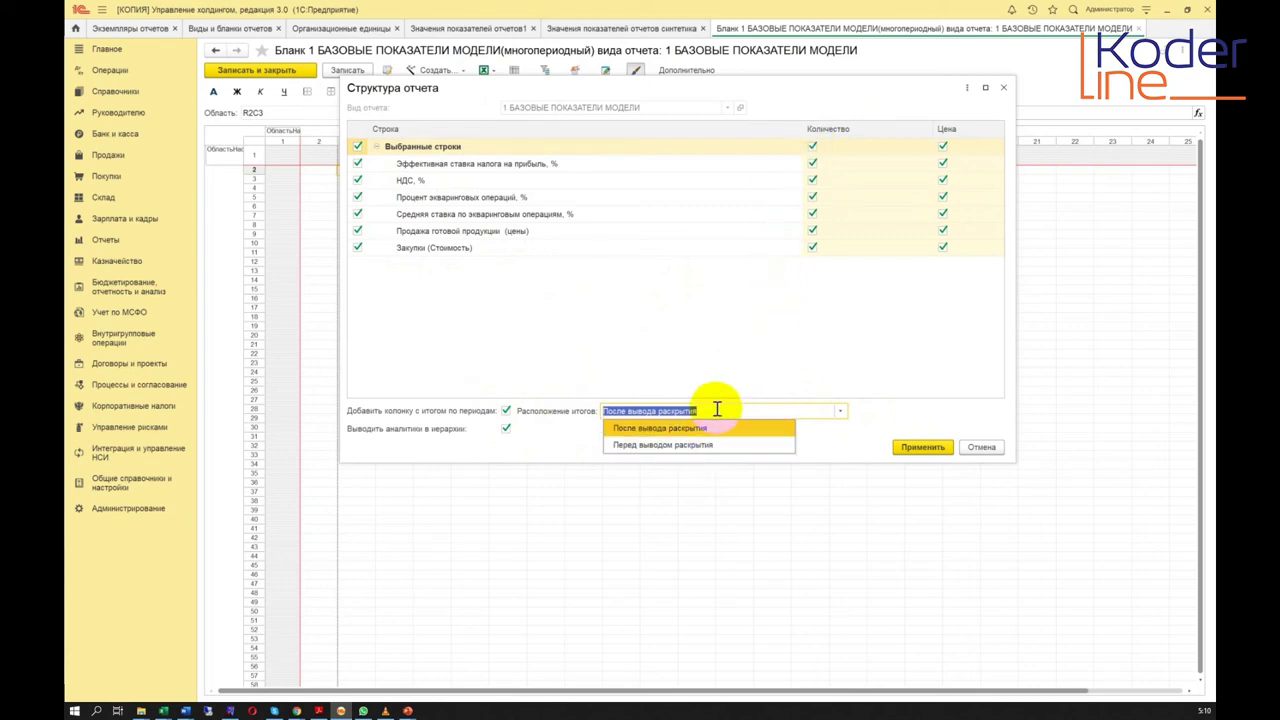
{"action": "left_click", "coordinate": [740, 314]}
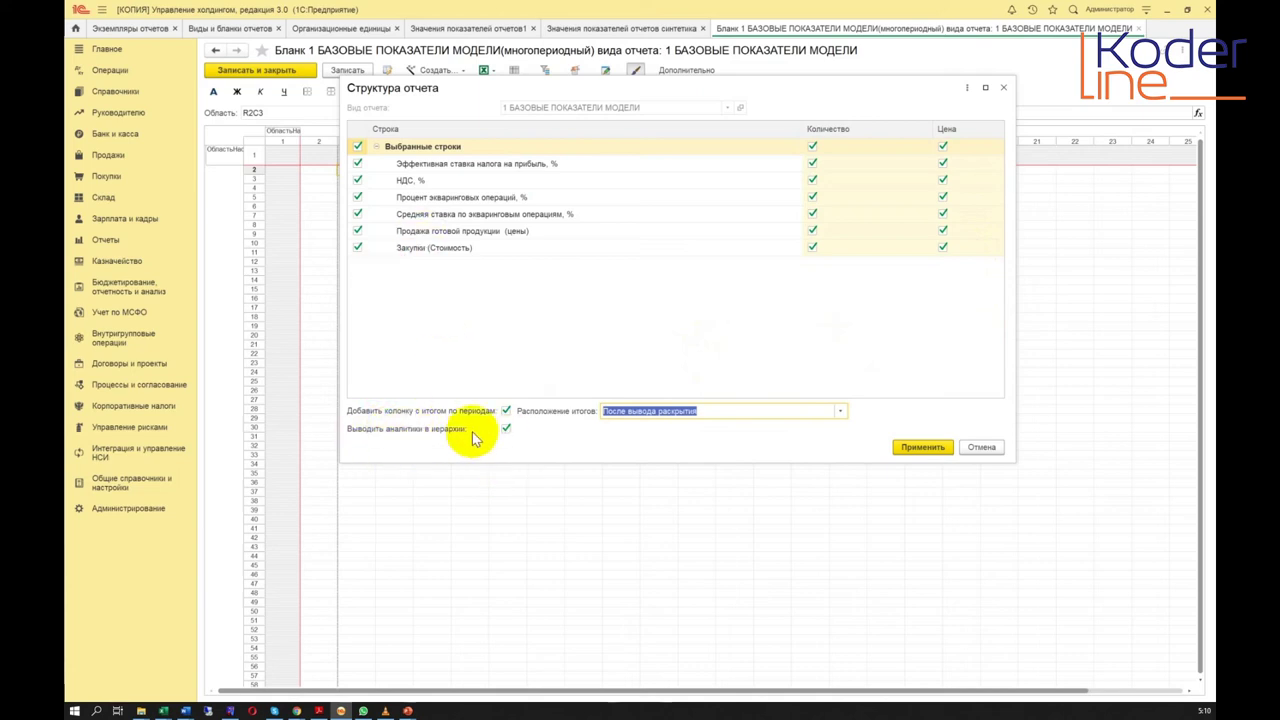
{"action": "left_click", "coordinate": [506, 430]}
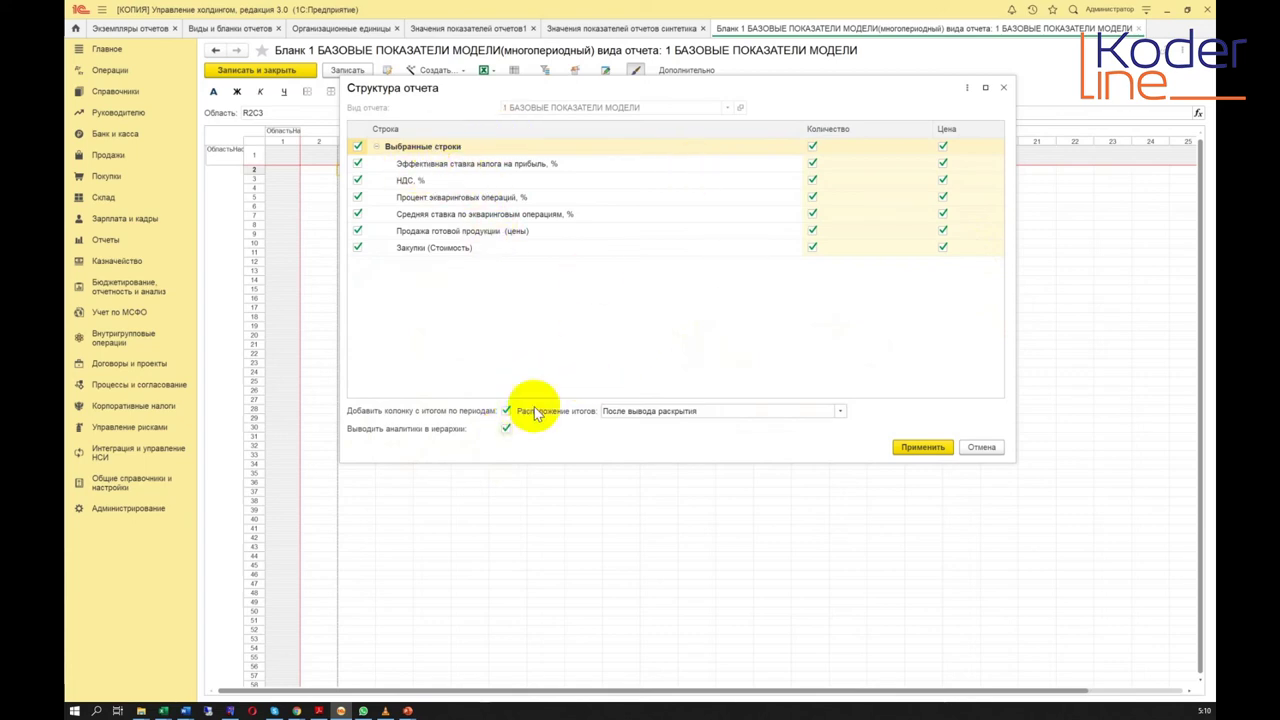
{"action": "left_click", "coordinate": [921, 450]}
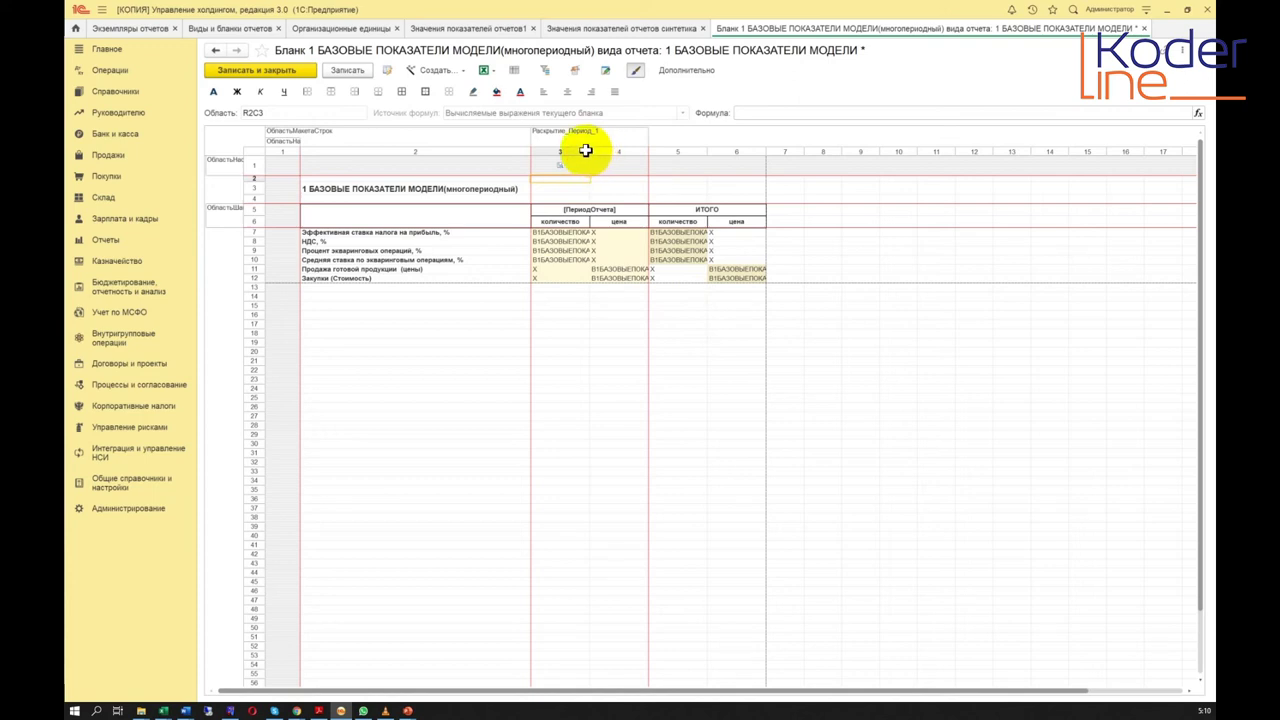
Step: Examine the generated multi-period layout: the report period and ИТОГО columns and the количество and цена cells of each indicator row
{"action": "left_click", "coordinate": [595, 151]}
{"action": "left_click", "coordinate": [580, 351]}
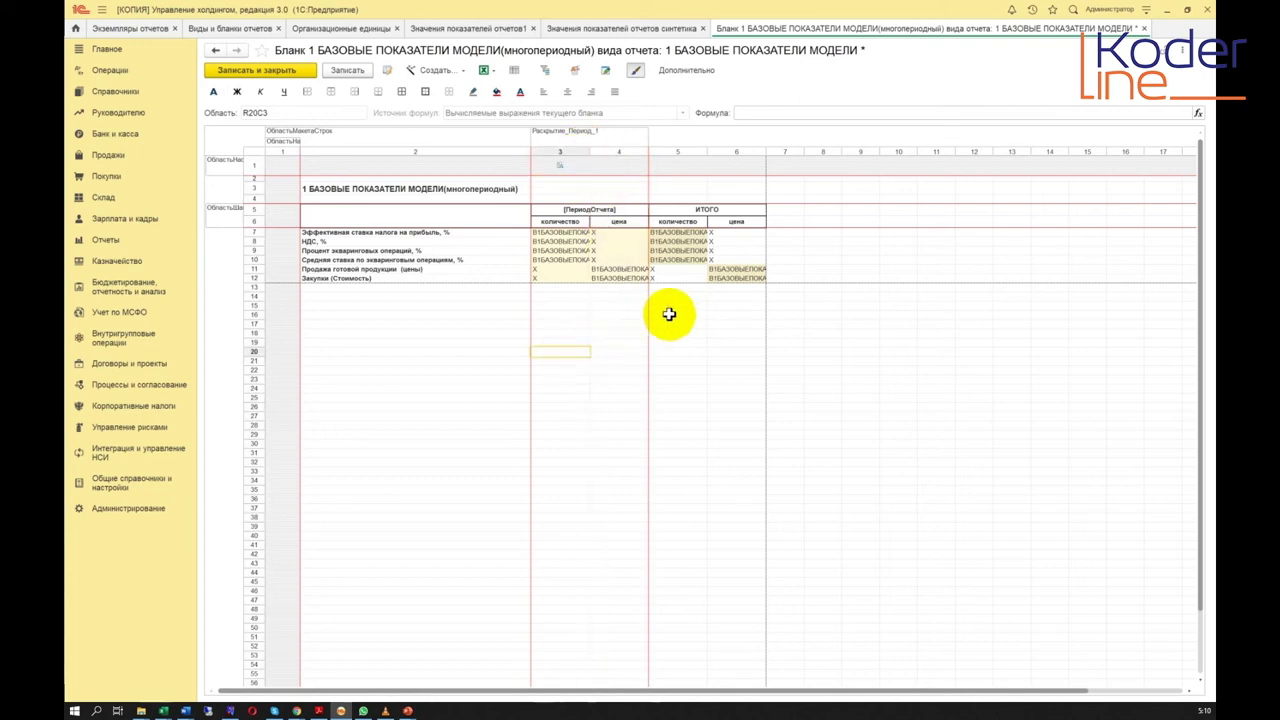
{"action": "left_click", "coordinate": [694, 250]}
{"action": "left_click", "coordinate": [686, 312]}
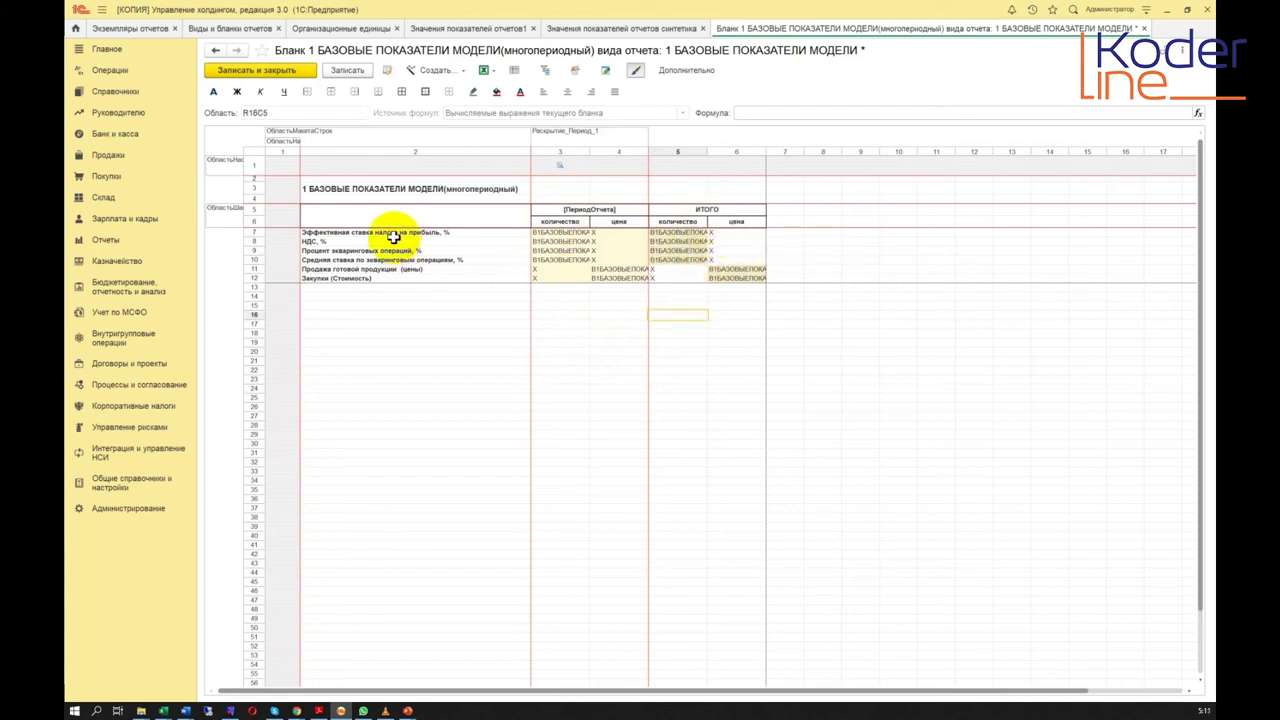
{"action": "left_click", "coordinate": [558, 234]}
{"action": "left_click_drag", "start_coordinate": [556, 269], "coordinate": [563, 277]}
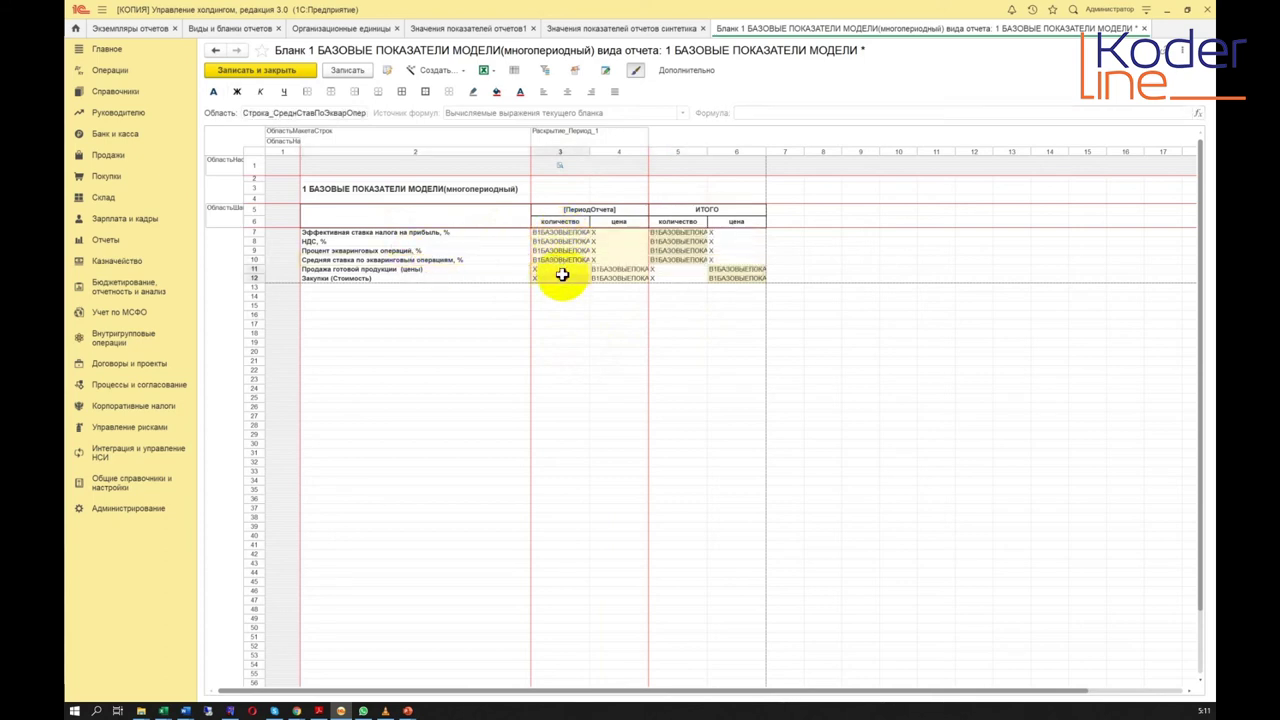
{"action": "left_click_drag", "start_coordinate": [609, 234], "coordinate": [613, 258]}
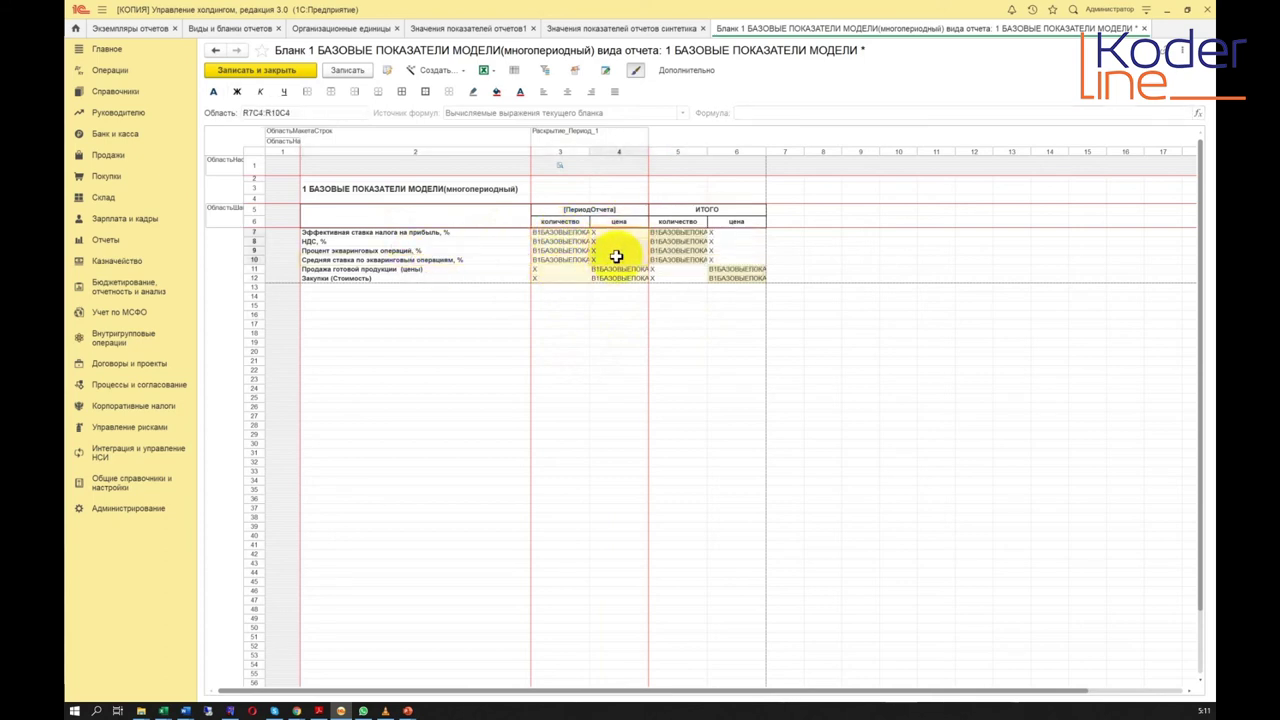
{"action": "left_click_drag", "start_coordinate": [543, 267], "coordinate": [551, 277]}
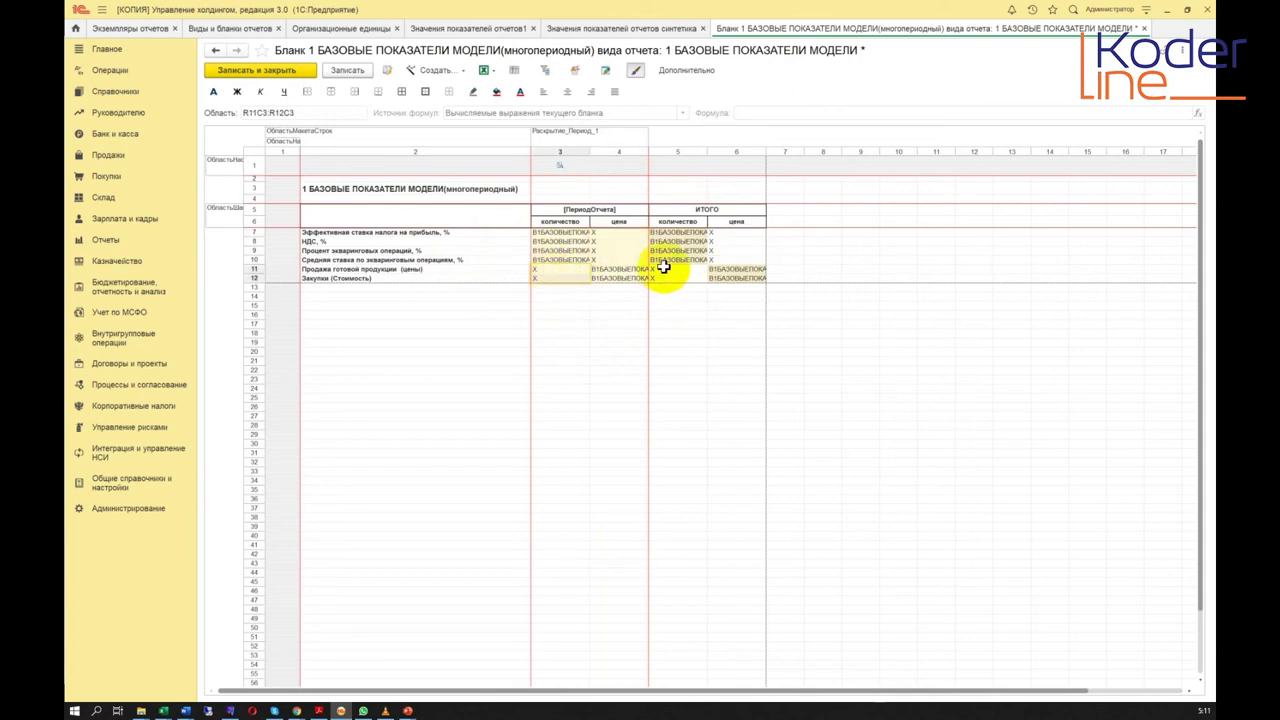
{"action": "left_click", "coordinate": [630, 241]}
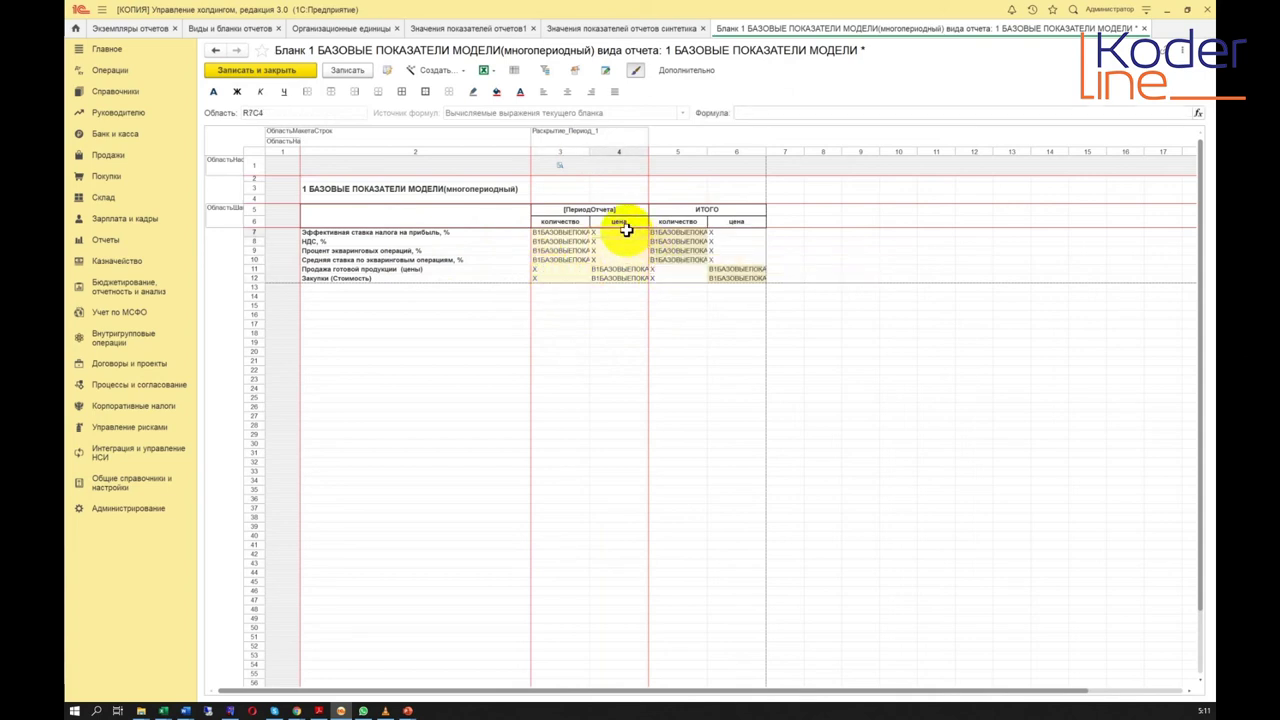
{"action": "mouse_move", "coordinate": [626, 230]}
{"action": "left_mouse_down"}
{"action": "mouse_move", "coordinate": [611, 258]}
{"action": "mouse_move", "coordinate": [617, 230]}
{"action": "left_mouse_up"}
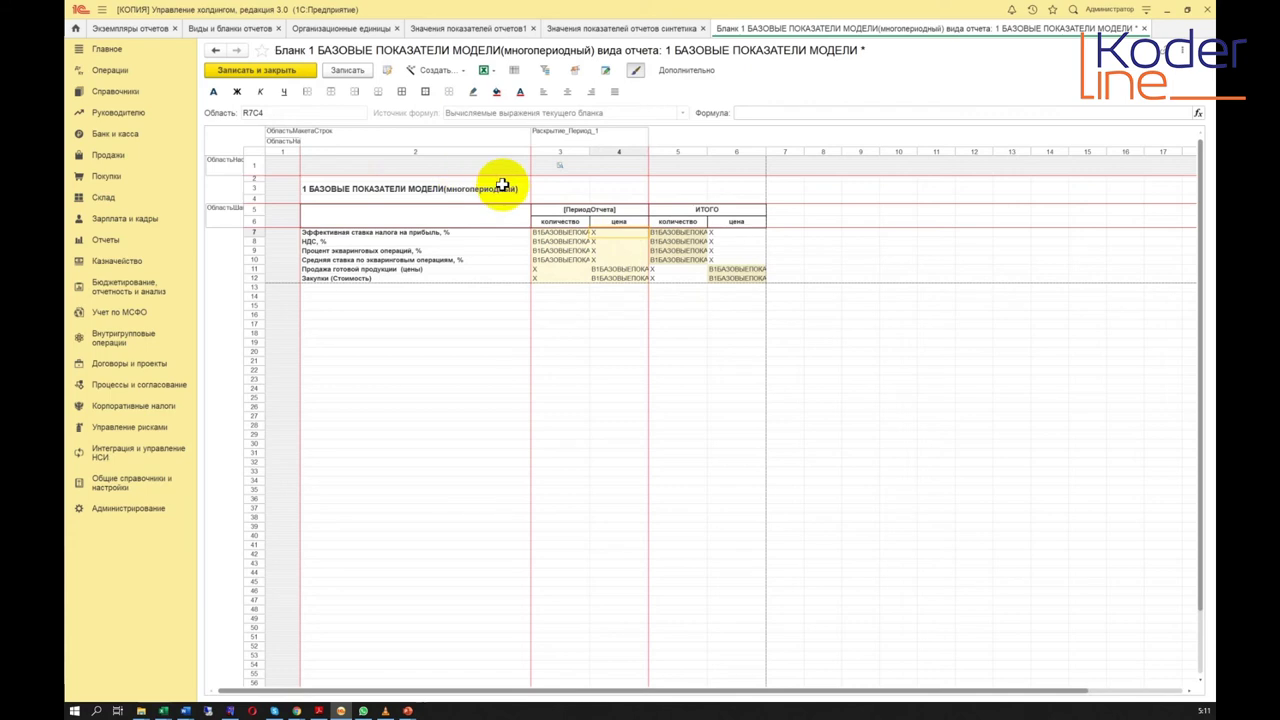
{"action": "left_click_drag", "start_coordinate": [300, 186], "coordinate": [728, 343]}
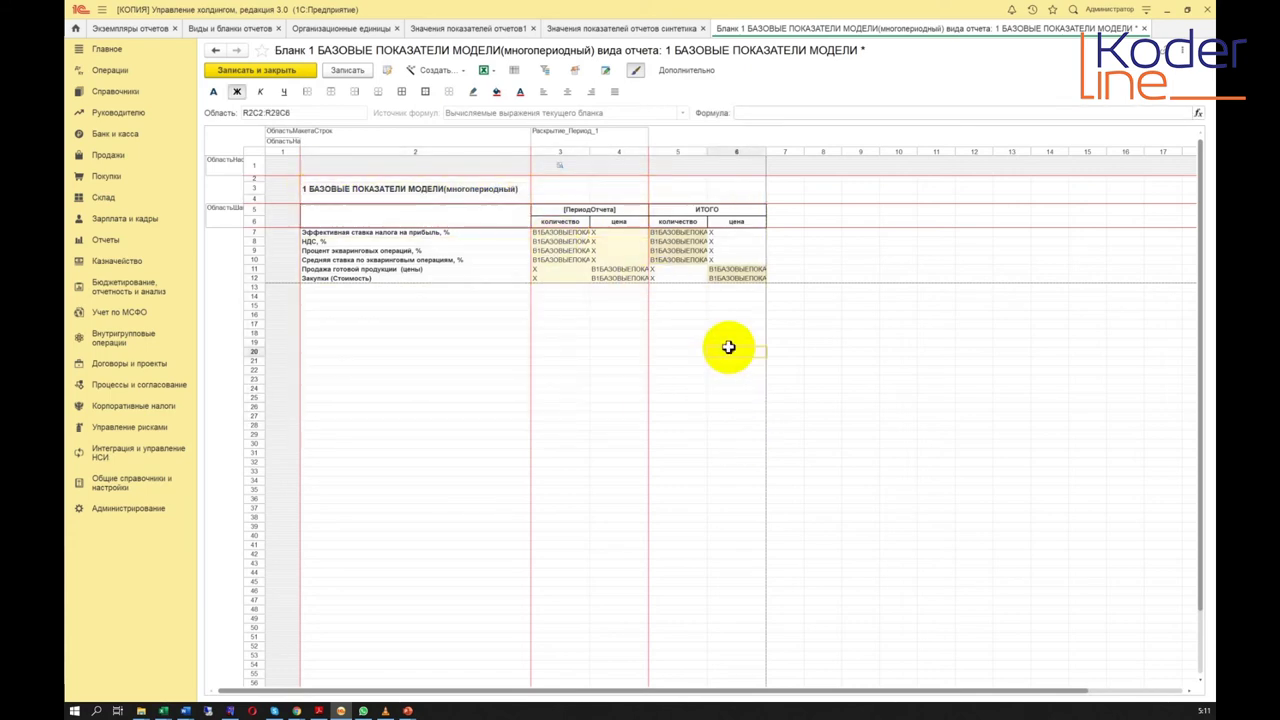
Step: Examine the extent of the generated layout, from the form title through the indicator rows and the ИТОГО columns
{"action": "left_click", "coordinate": [322, 185]}
{"action": "left_click_drag", "start_coordinate": [322, 185], "coordinate": [737, 371]}
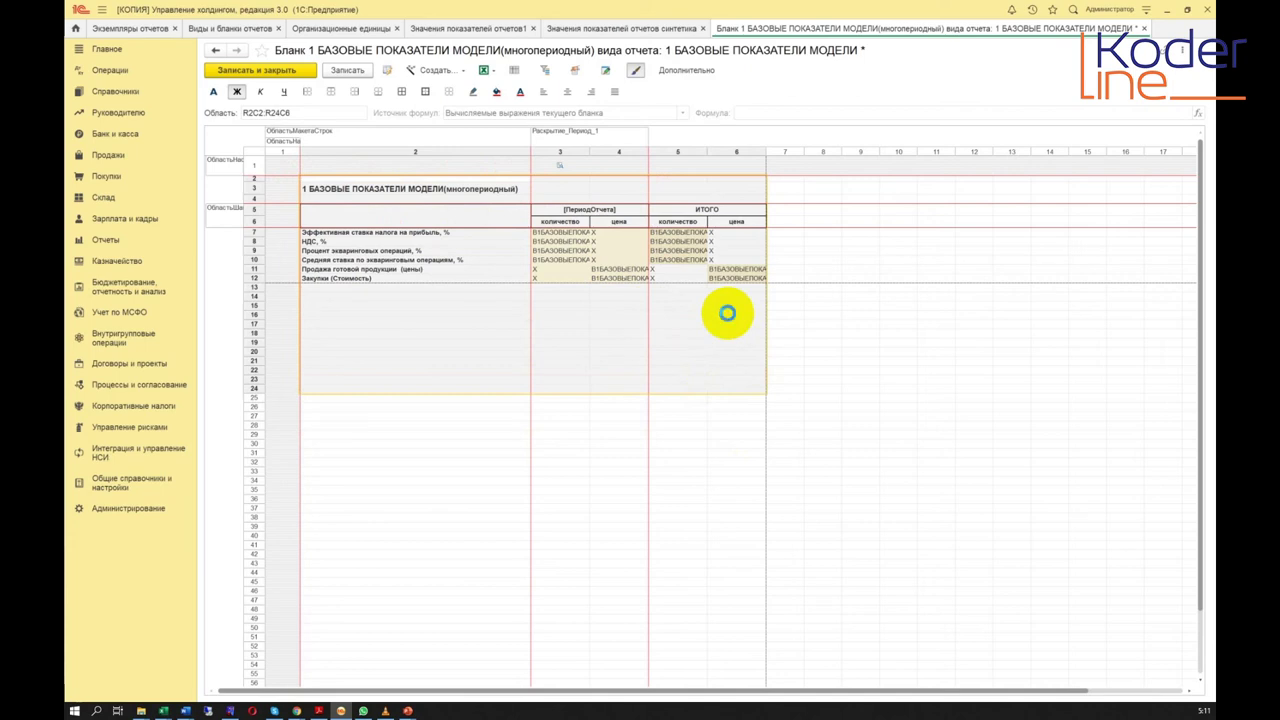
{"action": "left_click", "coordinate": [666, 295]}
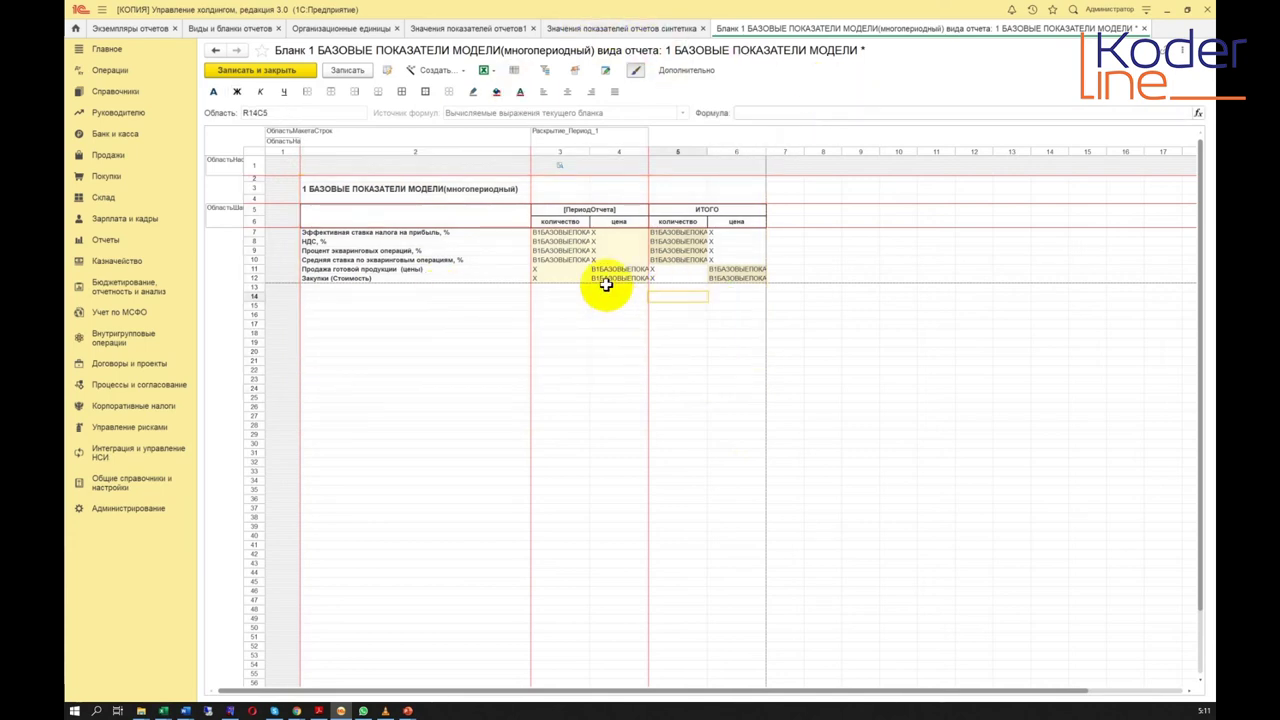
{"action": "left_click", "coordinate": [449, 178]}
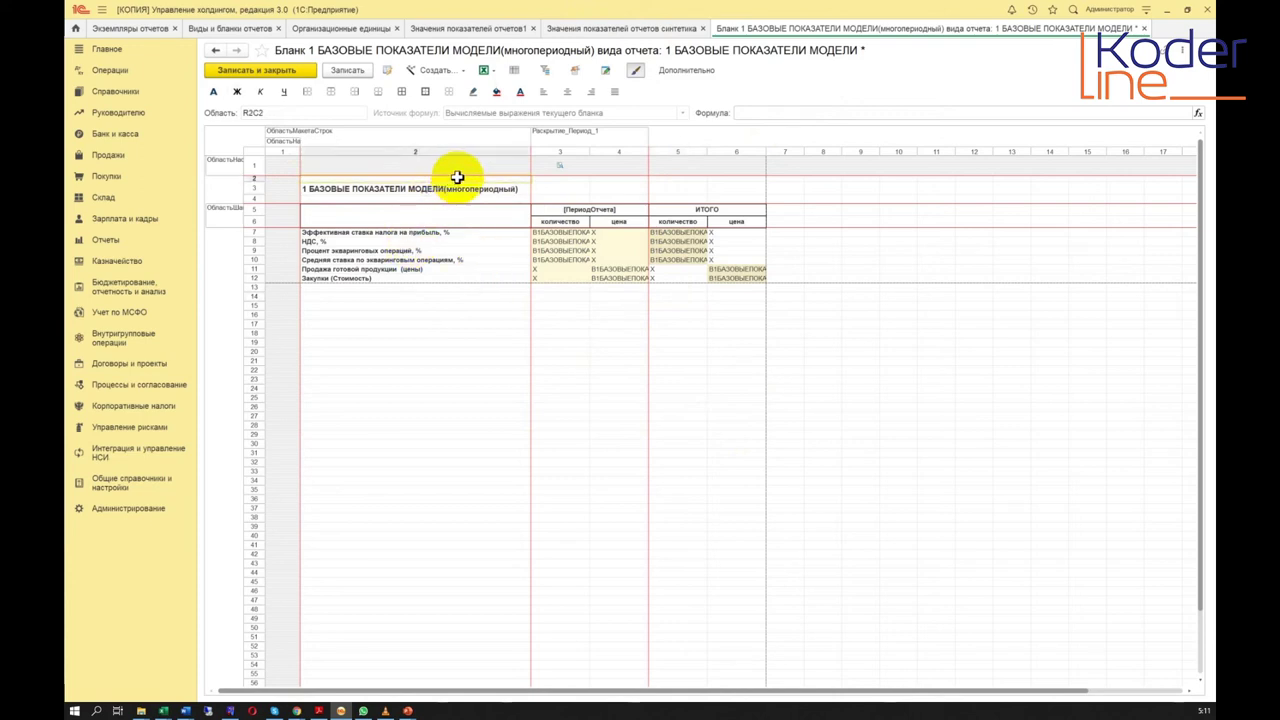
{"action": "left_click", "coordinate": [503, 249]}
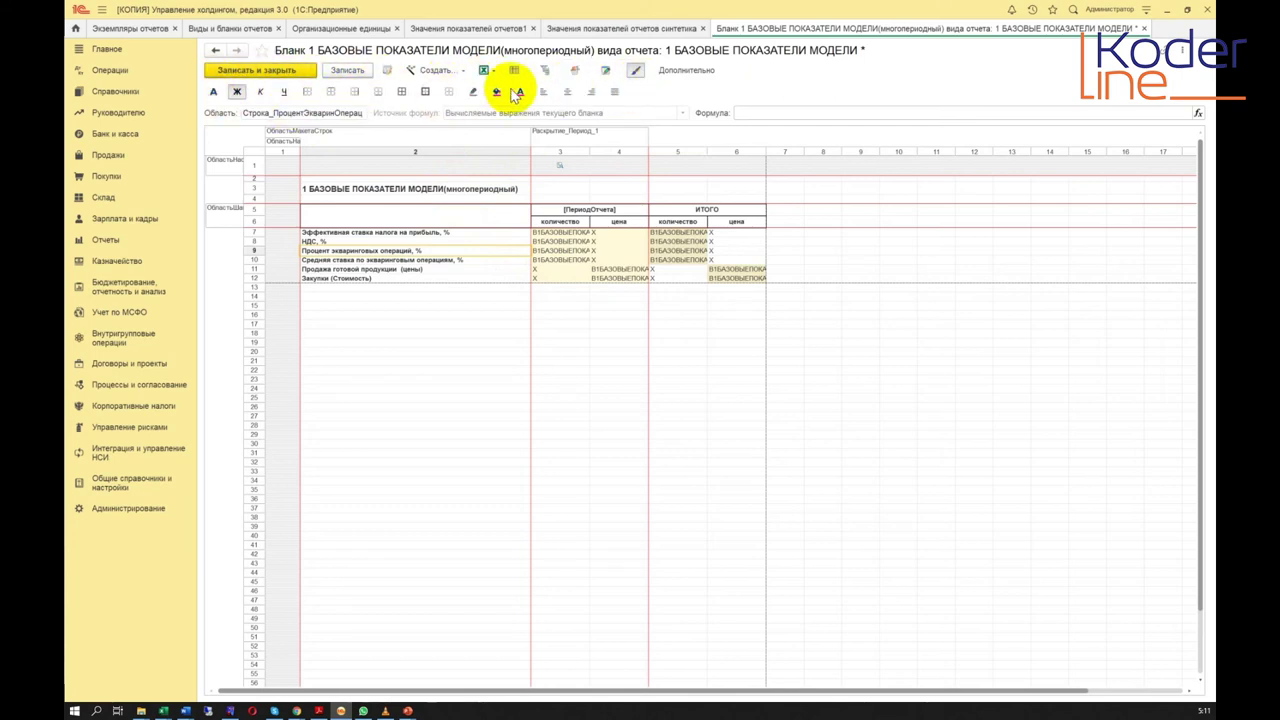
Step: Show the cell properties (Свойства) and review the text placement options (Размещение) for the empty merged header cell
{"action": "left_click", "coordinate": [429, 242]}
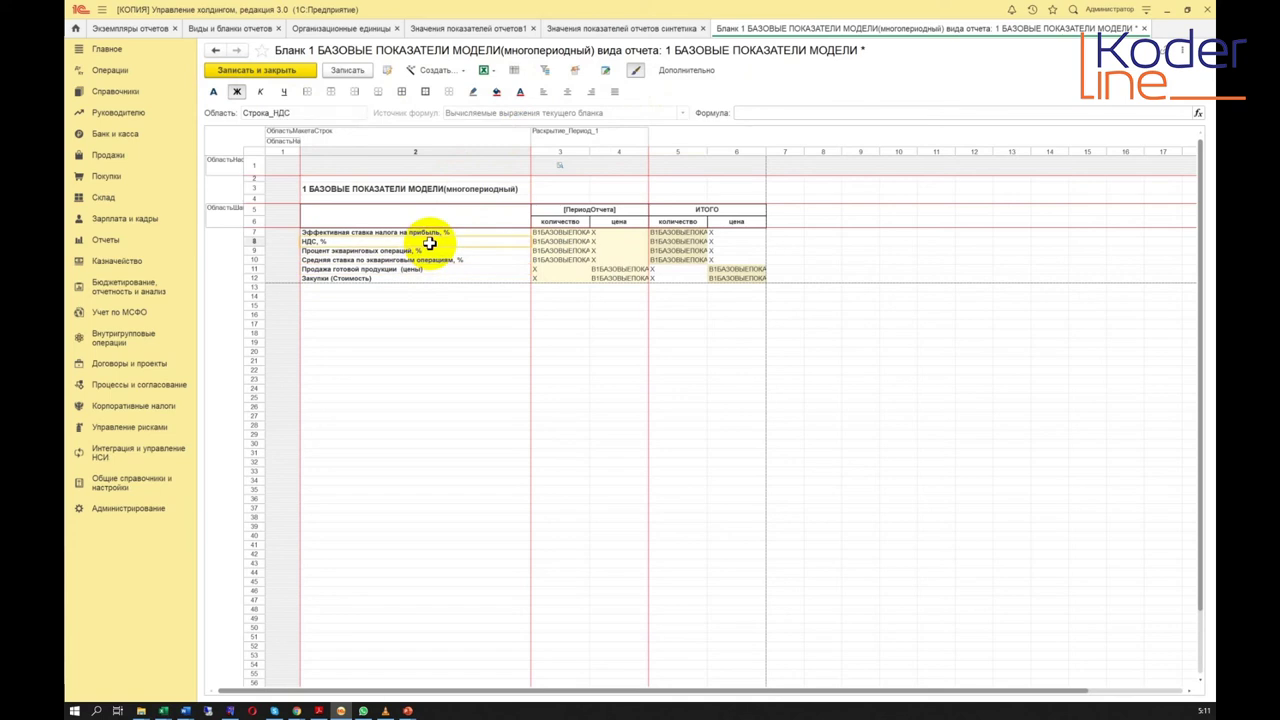
{"action": "right_click", "coordinate": [429, 242]}
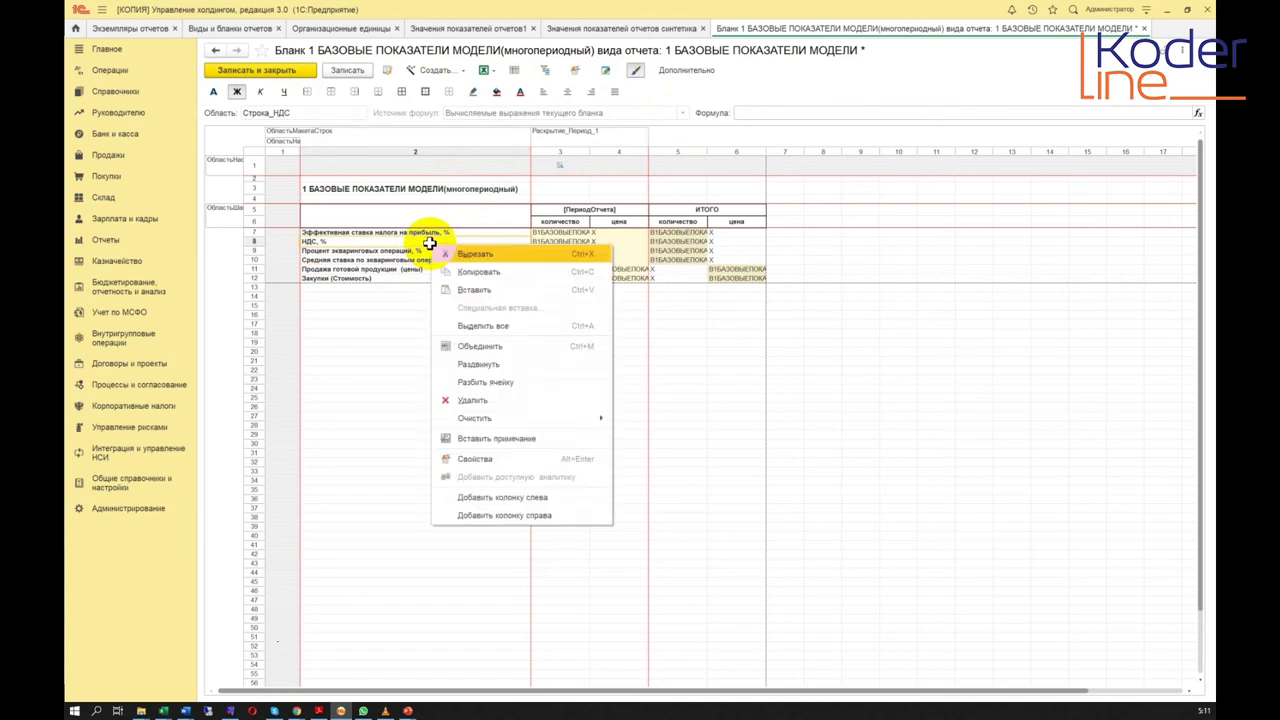
{"action": "left_click", "coordinate": [510, 457]}
{"action": "left_click_drag", "start_coordinate": [1063, 49], "coordinate": [1060, 60]}
{"action": "left_click", "coordinate": [471, 214]}
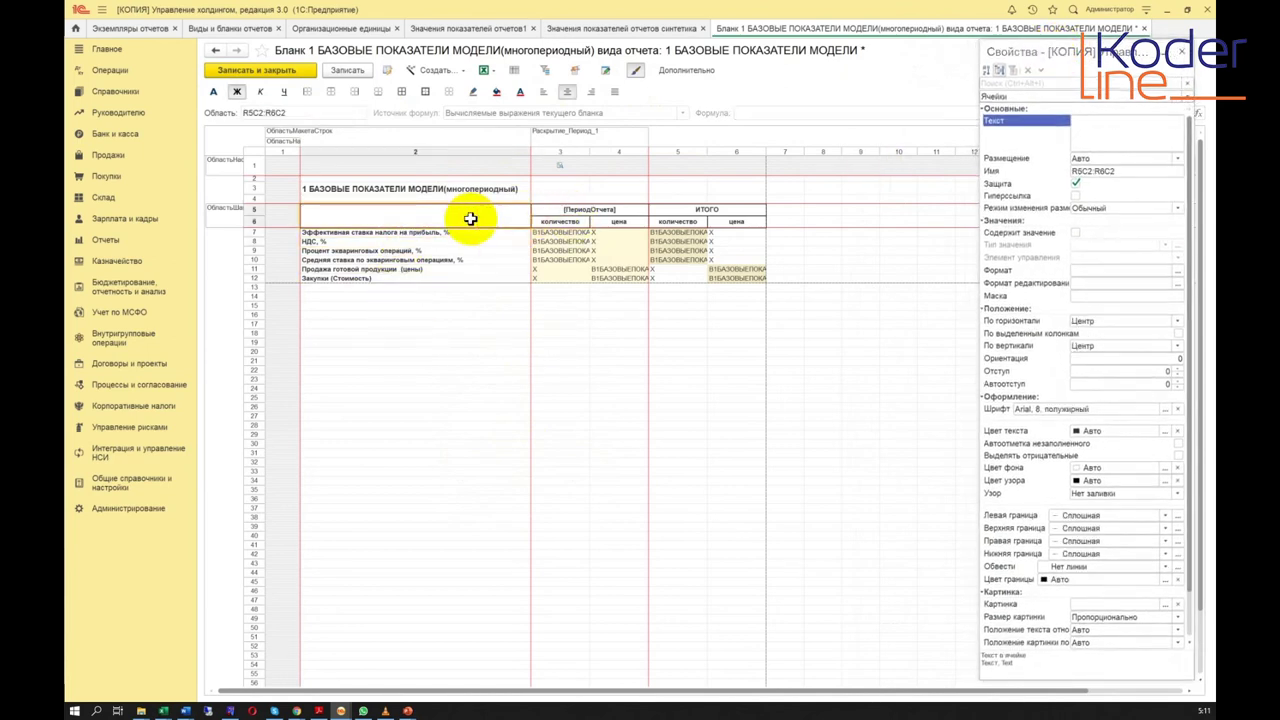
{"action": "left_click", "coordinate": [1177, 160]}
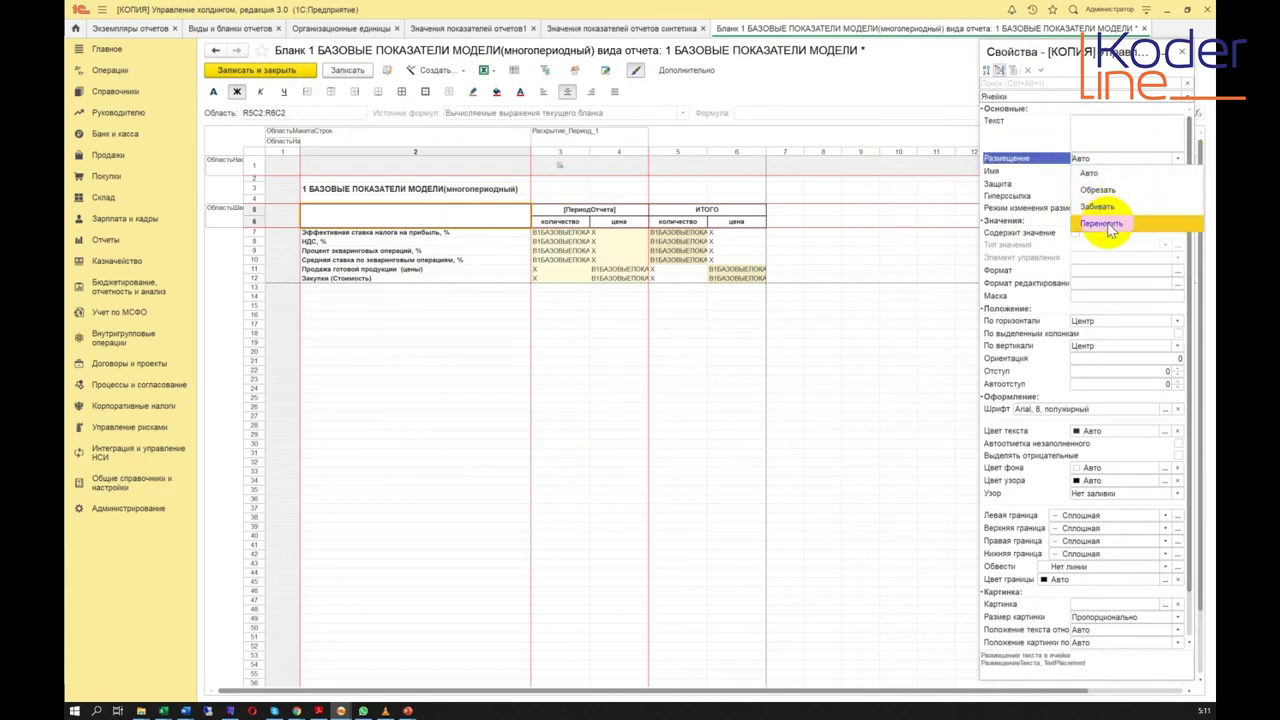
{"action": "key", "text": "Escape"}
Step: Review the header cell's font, text colour, background, pattern and protection properties, and close the properties window
{"action": "scroll", "coordinate": [1040, 400], "scroll_direction": "down", "scroll_amount": 2}
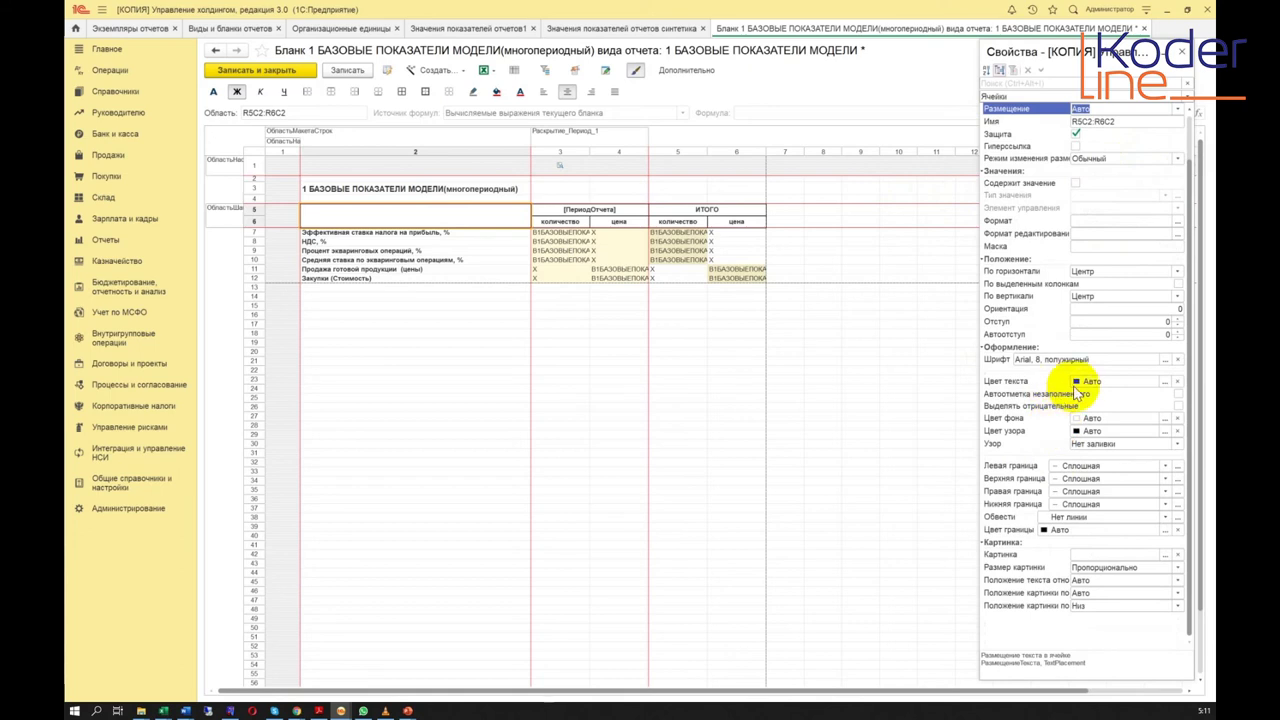
{"action": "left_click", "coordinate": [1030, 359]}
{"action": "left_click", "coordinate": [1120, 381]}
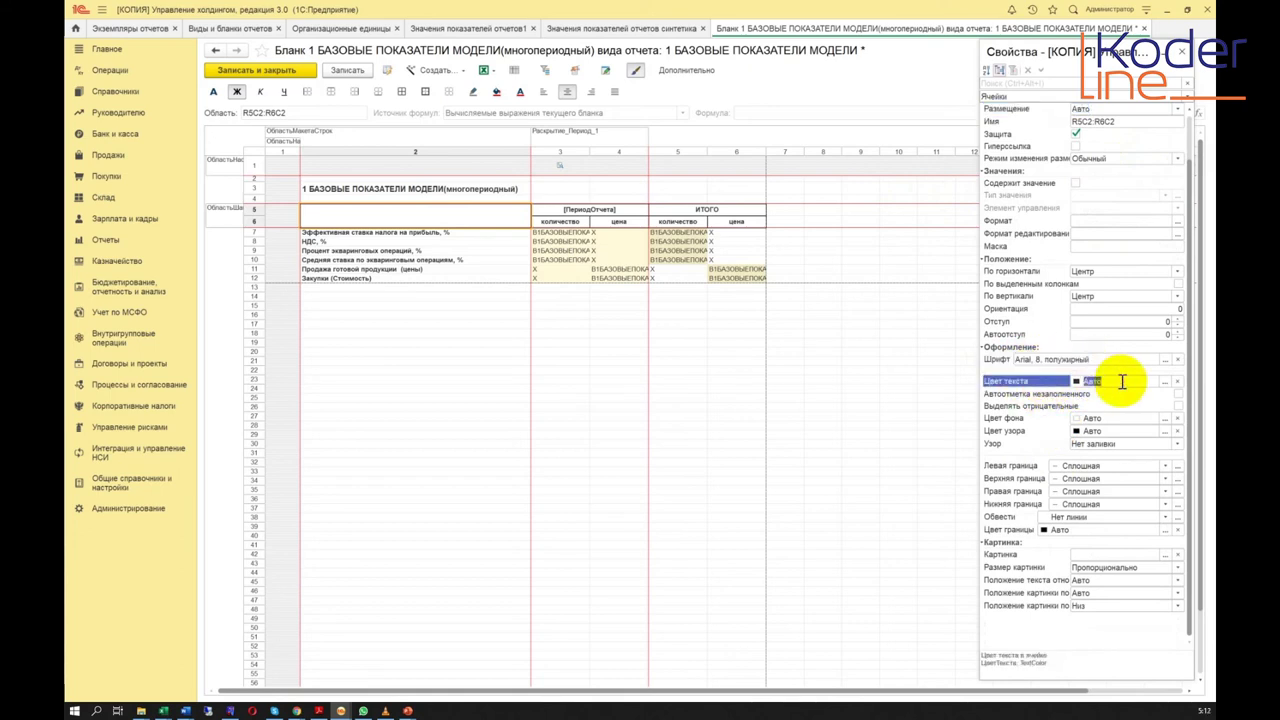
{"action": "left_click", "coordinate": [1098, 418]}
{"action": "left_click", "coordinate": [1104, 427]}
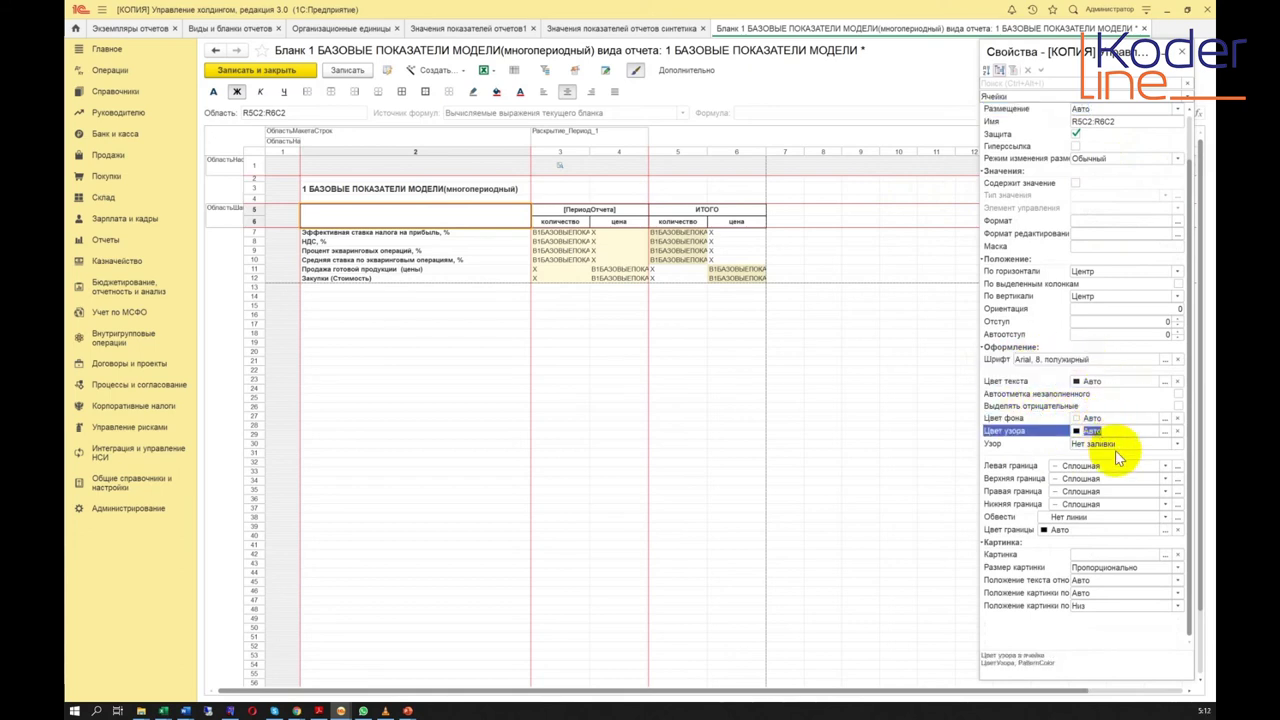
{"action": "scroll", "coordinate": [1103, 456], "scroll_direction": "up", "scroll_amount": 2}
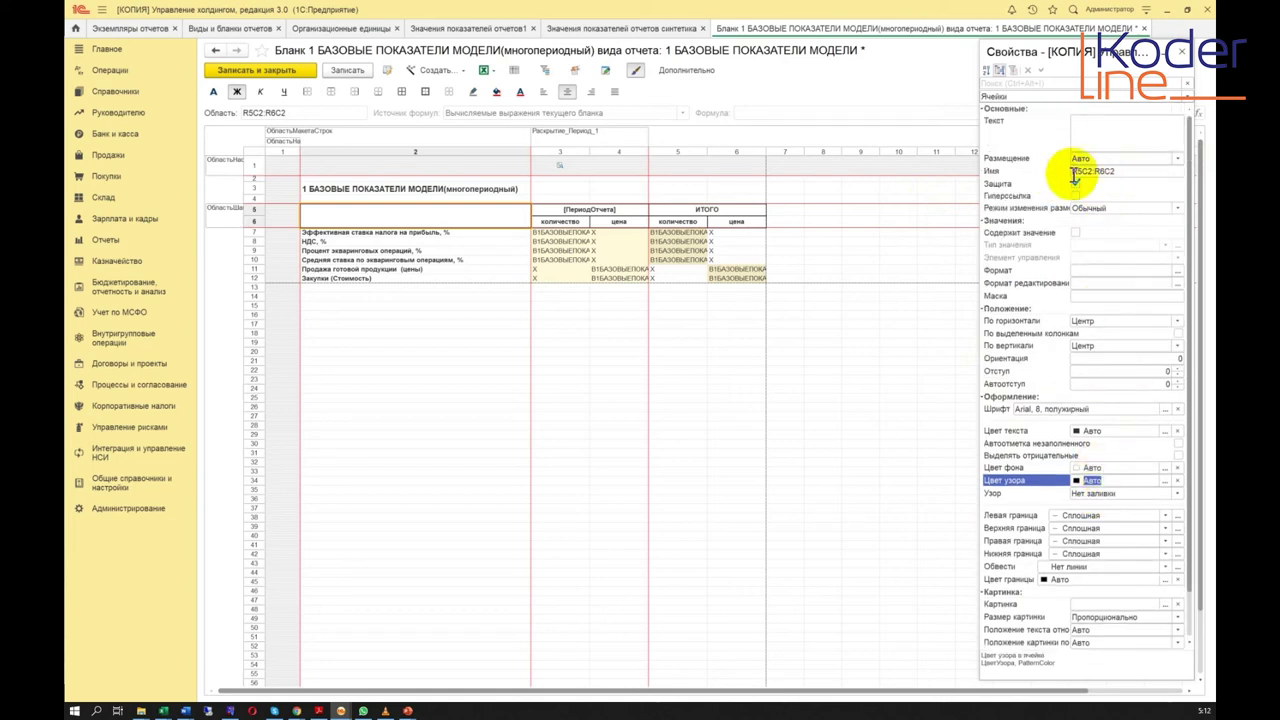
{"action": "left_click", "coordinate": [1075, 183]}
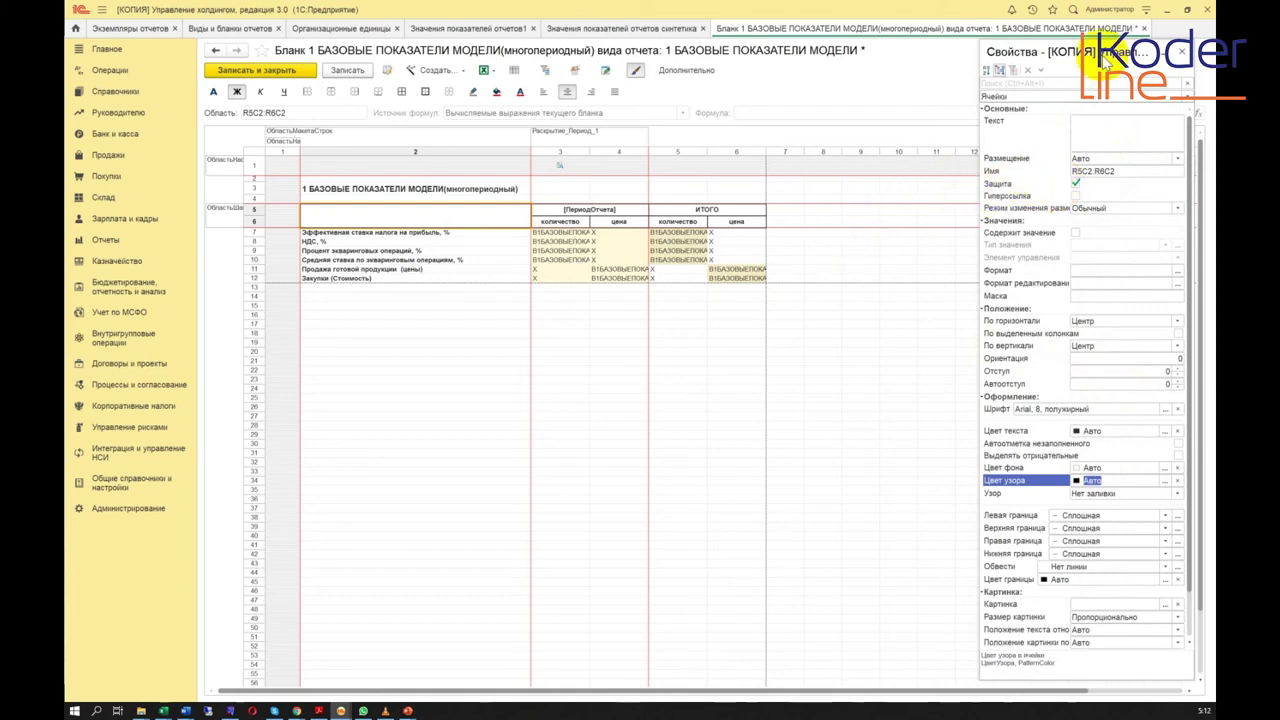
{"action": "left_click", "coordinate": [1183, 53]}
Step: Enter the bold heading Наименование показателя in the empty merged header cell above the indicator names
{"action": "left_click", "coordinate": [615, 287]}
{"action": "left_click", "coordinate": [478, 223]}
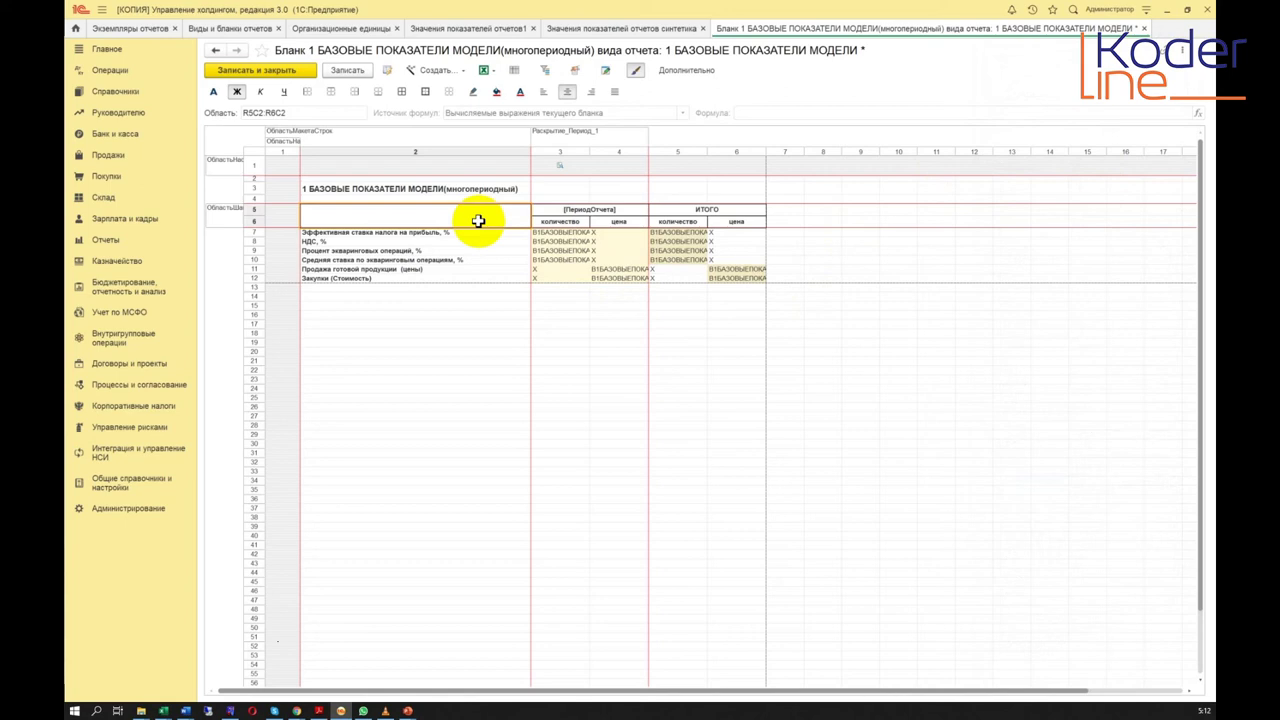
{"action": "left_click", "coordinate": [537, 222]}
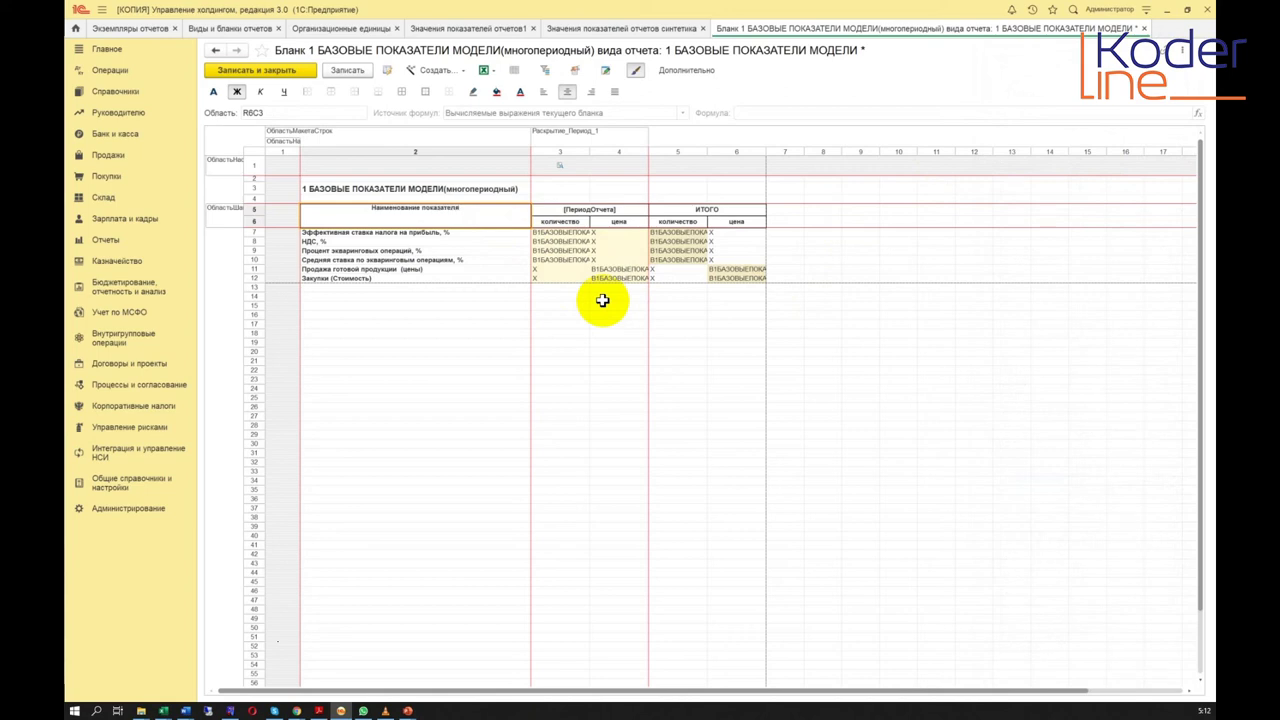
{"action": "left_click", "coordinate": [457, 220]}
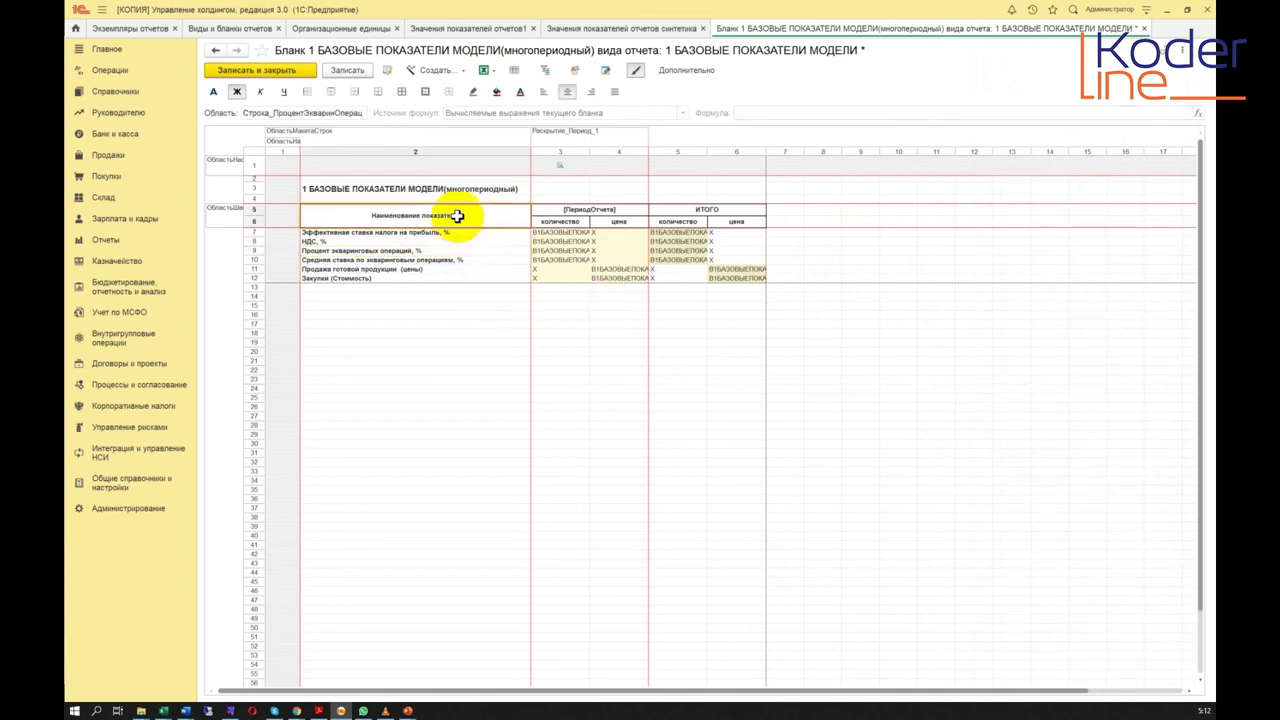
{"action": "left_click", "coordinate": [492, 218]}
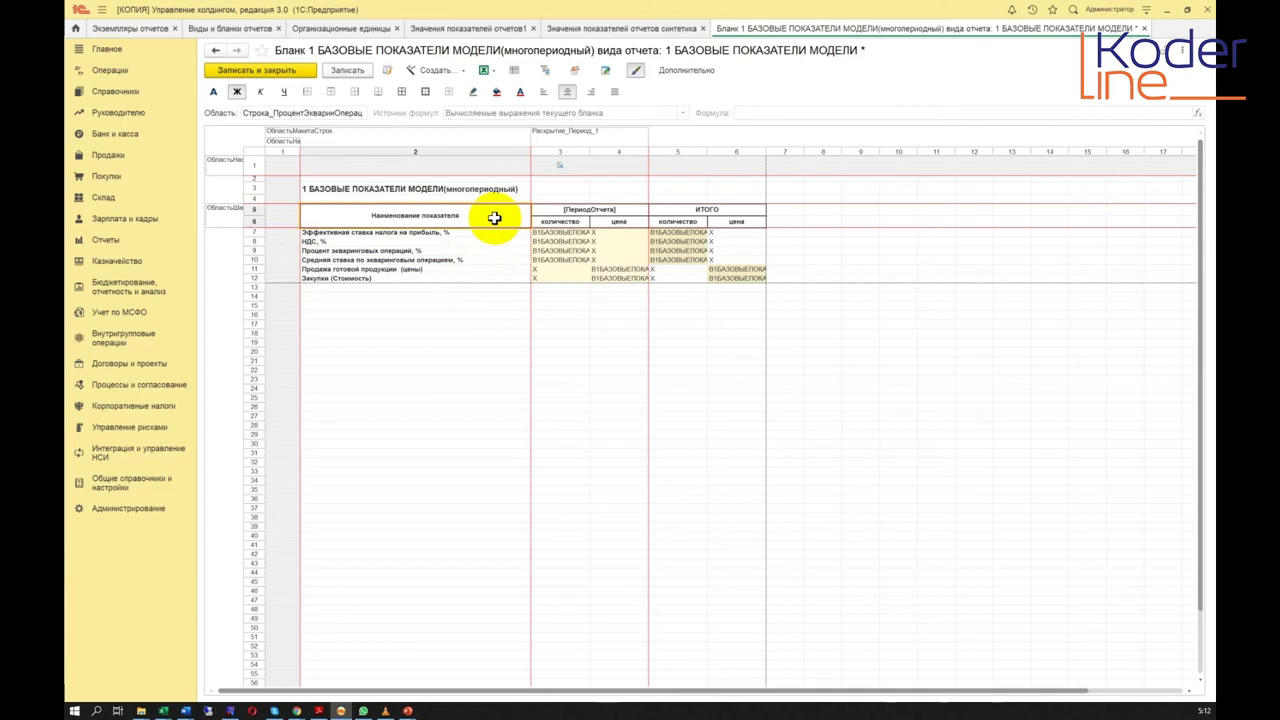
{"action": "left_click", "coordinate": [237, 91]}
{"action": "left_click", "coordinate": [237, 91]}
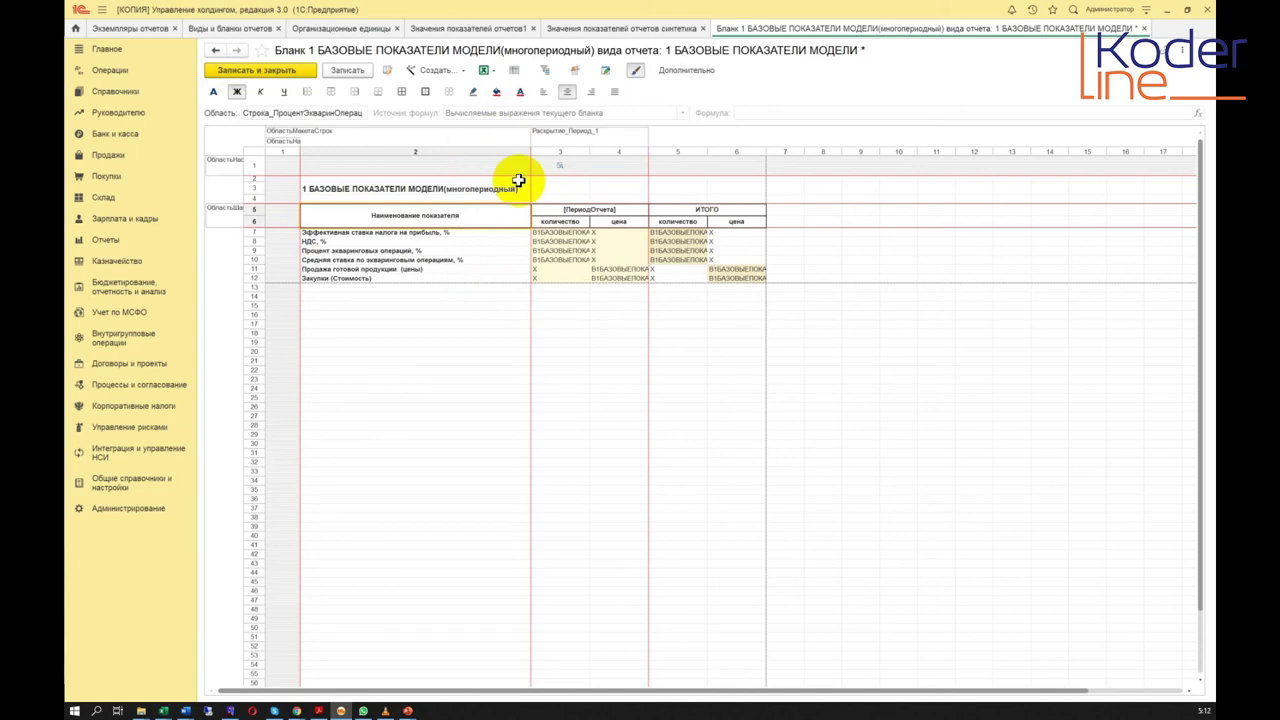
Step: Examine the Раскрытие_Период_1 area that spans the report period columns of the layout
{"action": "left_click", "coordinate": [480, 251]}
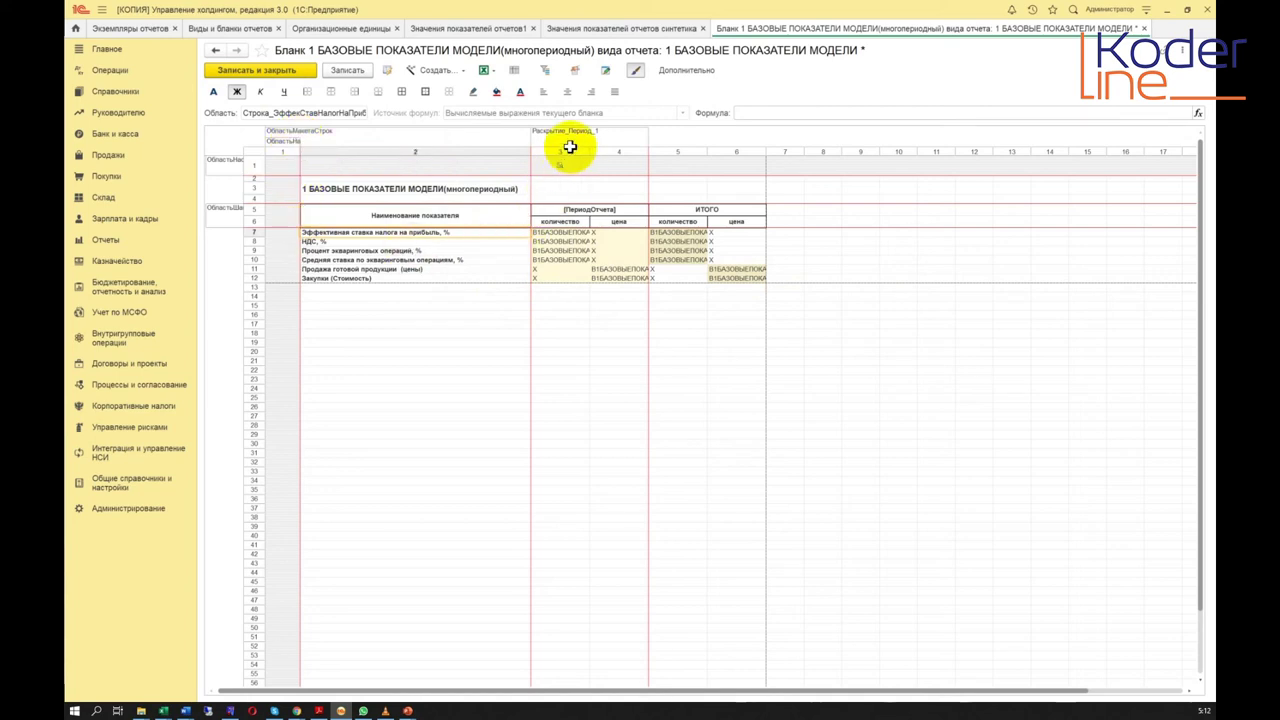
{"action": "left_click", "coordinate": [560, 287]}
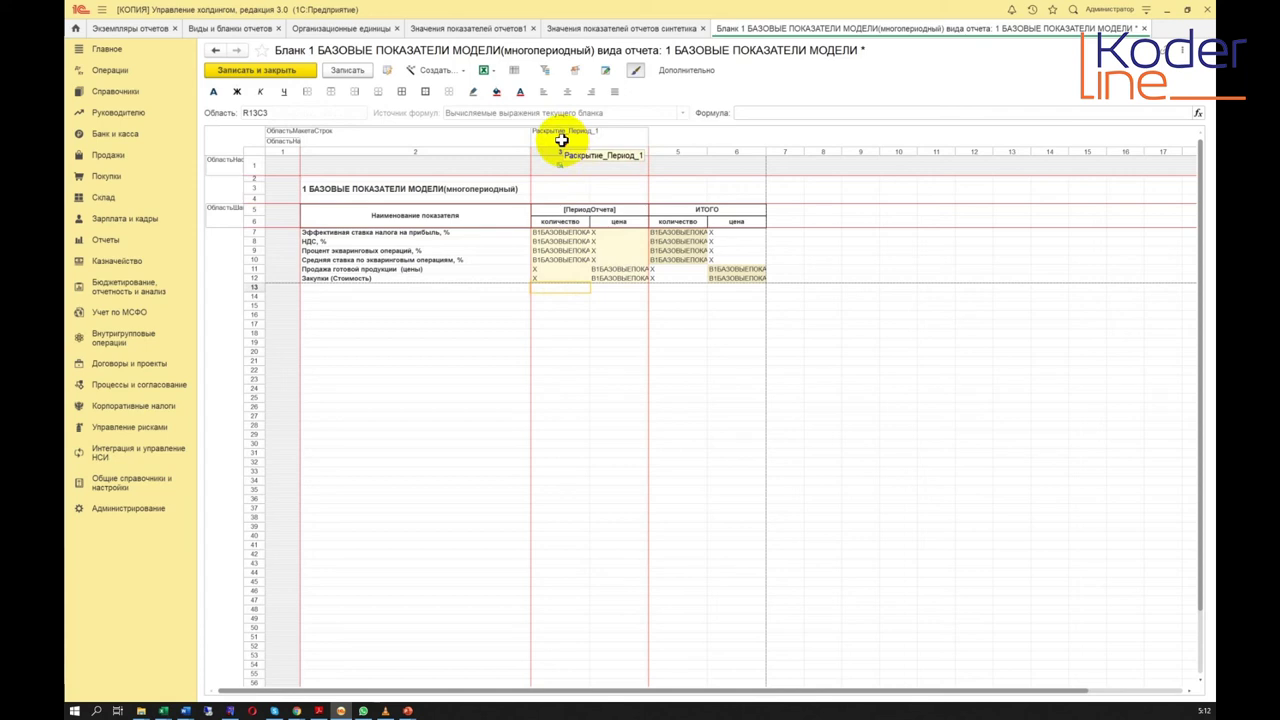
{"action": "left_click", "coordinate": [561, 141]}
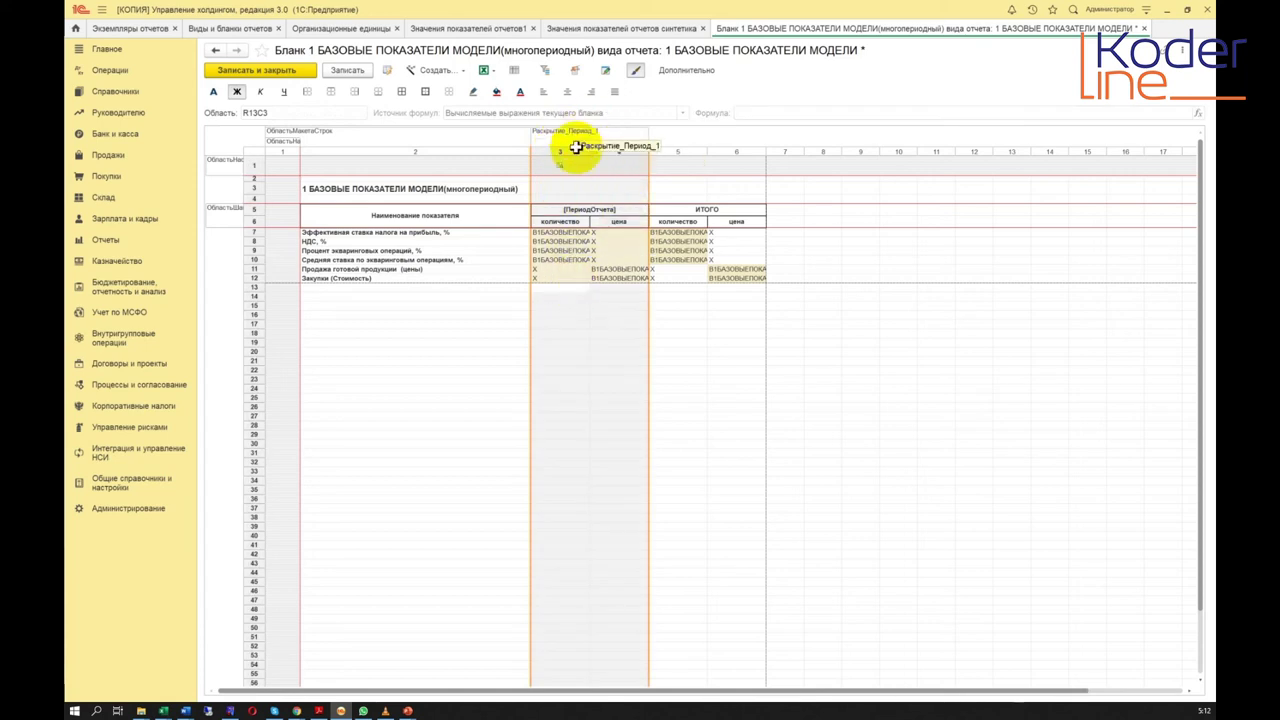
{"action": "left_click", "coordinate": [518, 234]}
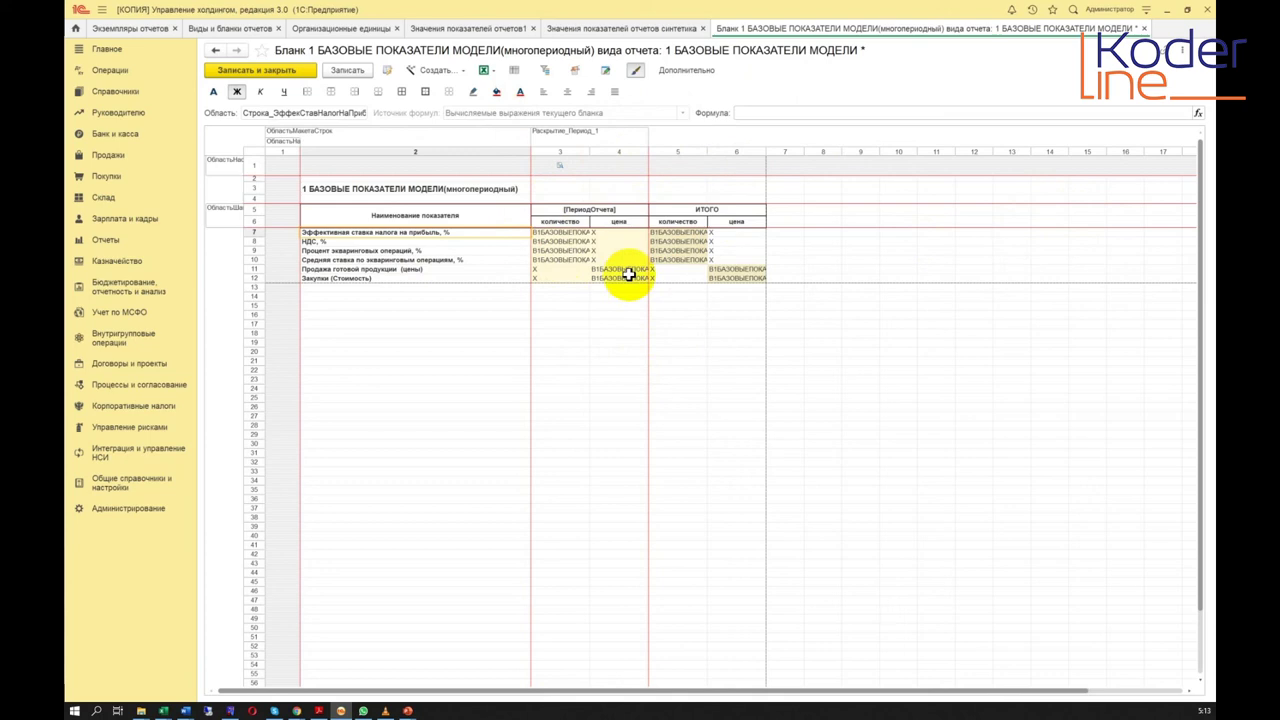
Step: Rename the количество column headings to значение under both [ПериодОтчета] and ИТОГО
{"action": "left_click", "coordinate": [578, 221]}
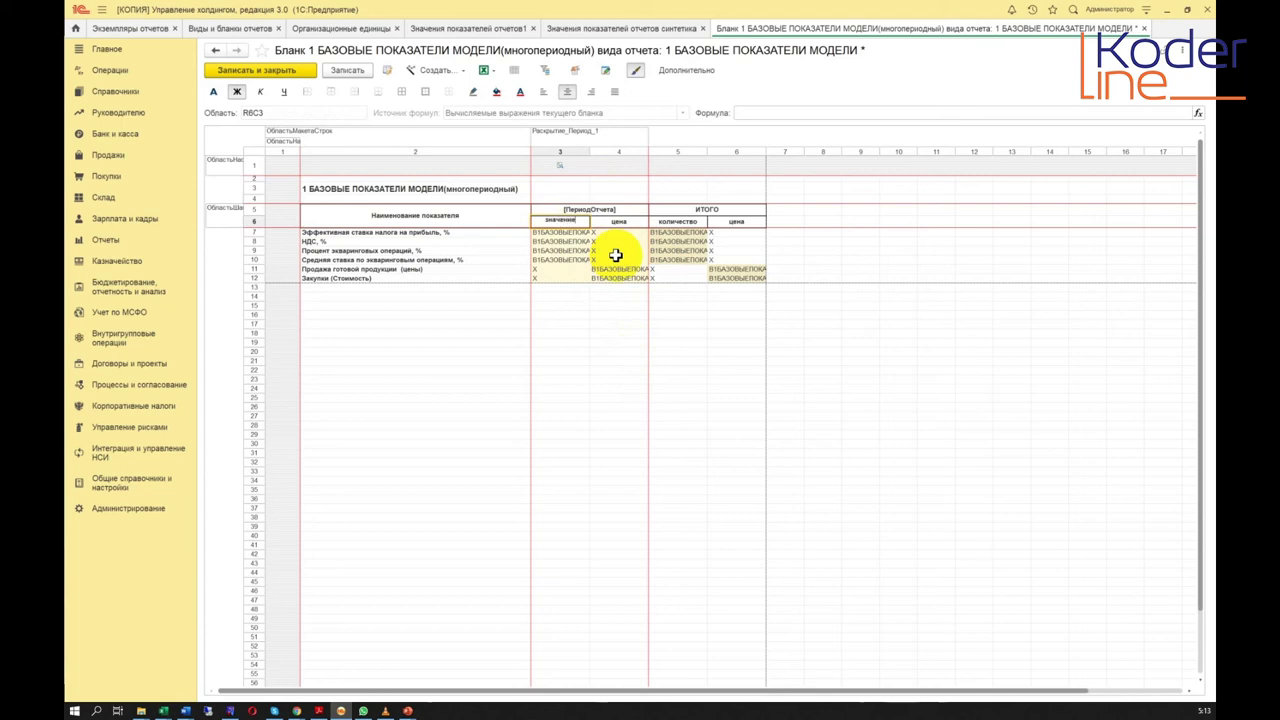
{"action": "key", "text": "Right"}
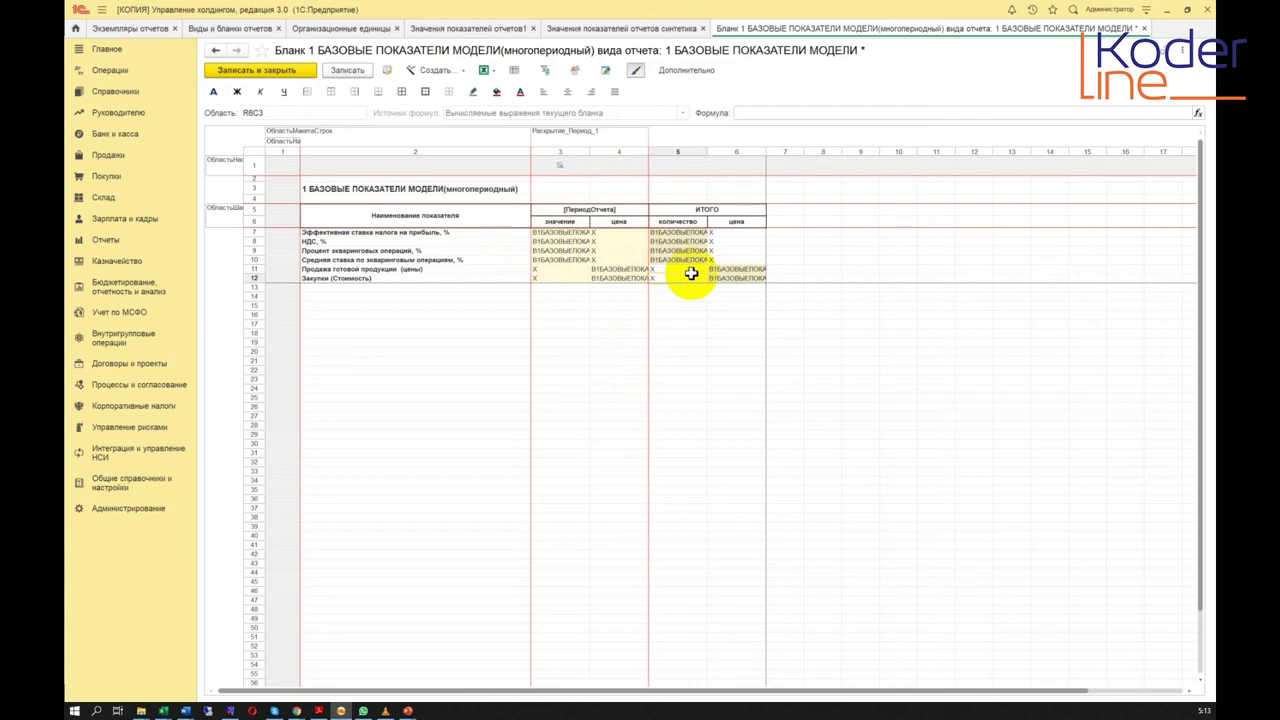
{"action": "left_click", "coordinate": [708, 222]}
{"action": "left_click", "coordinate": [694, 222]}
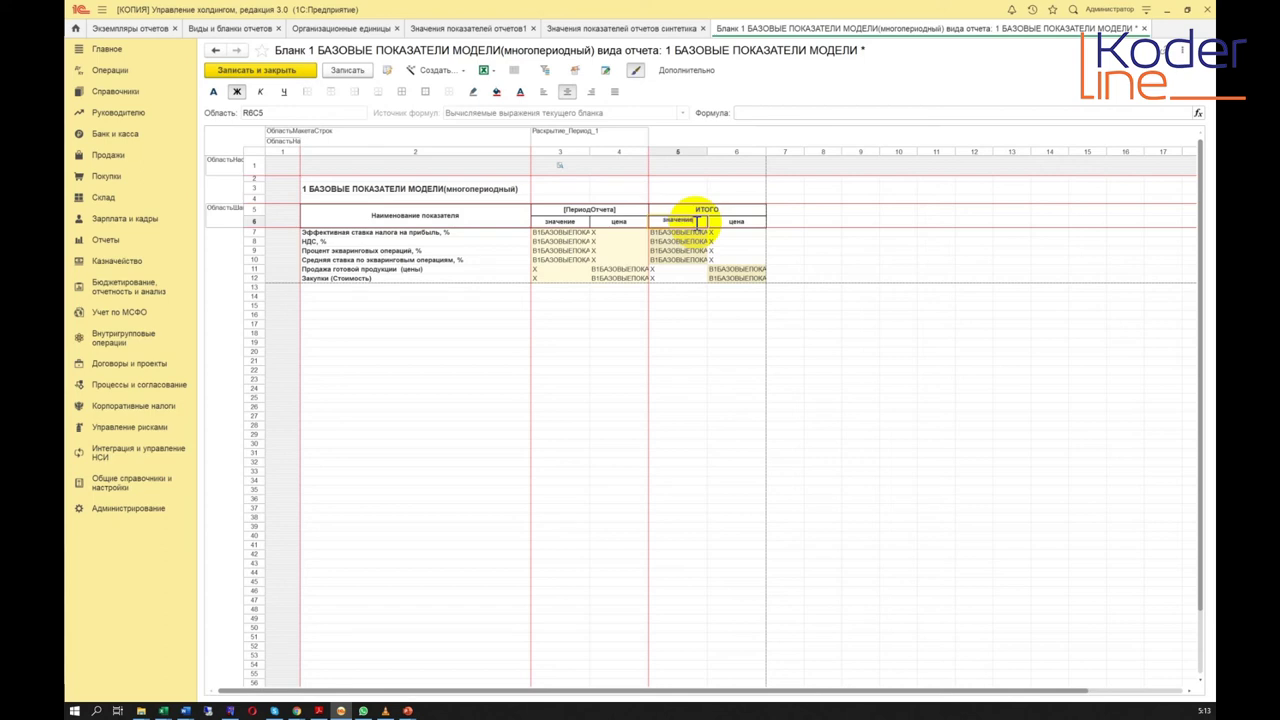
{"action": "left_click", "coordinate": [773, 266]}
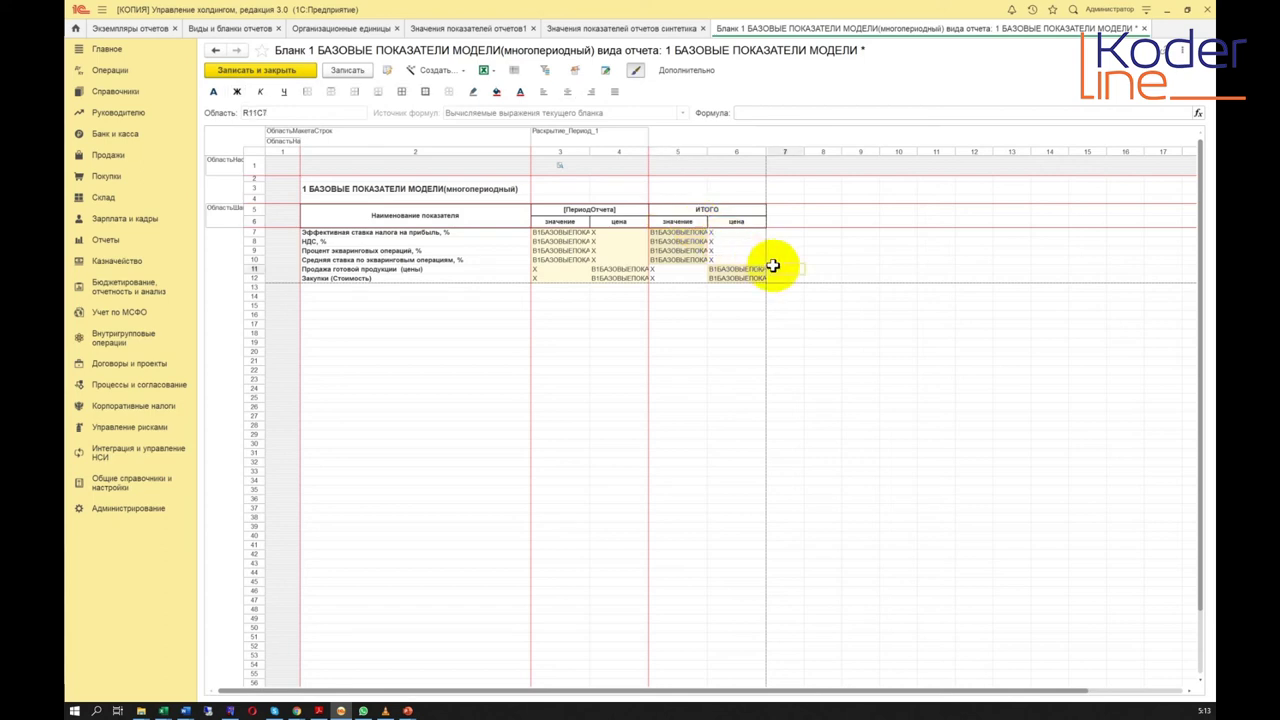
Step: Delete the two ИТОГО columns, значение and цена, from the form layout
{"action": "left_click", "coordinate": [795, 209]}
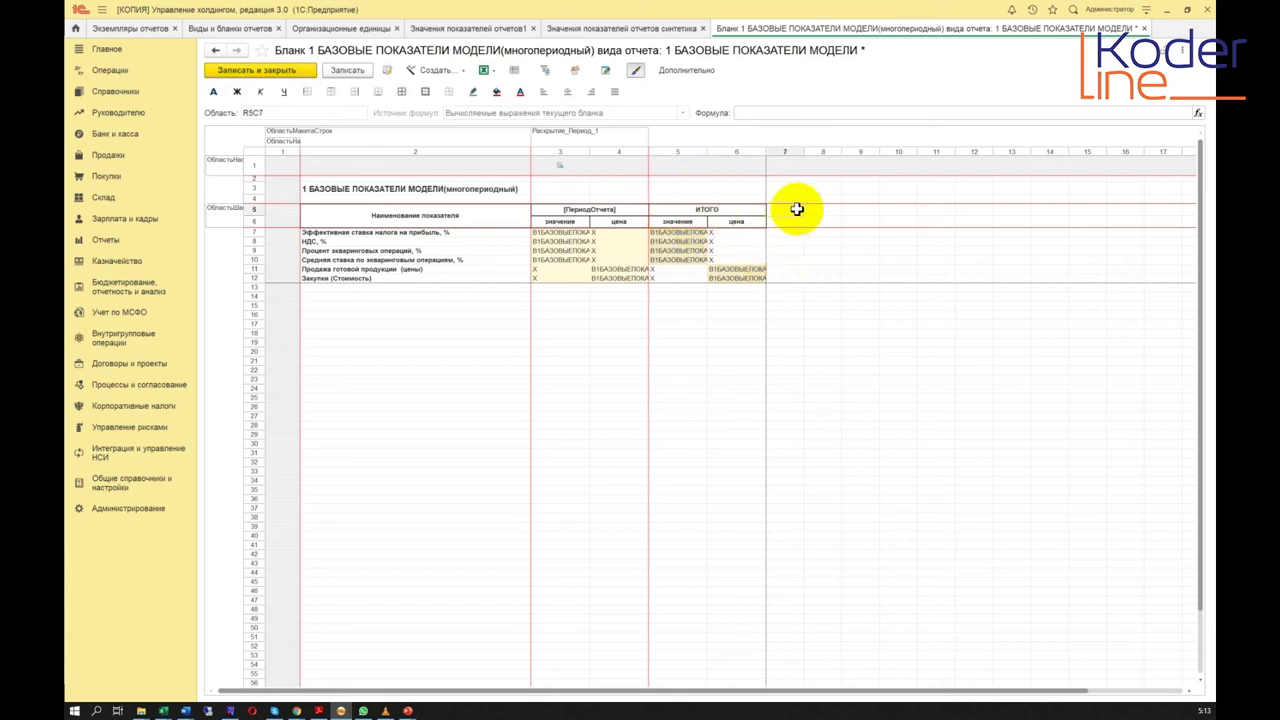
{"action": "left_click_drag", "start_coordinate": [686, 149], "coordinate": [749, 149]}
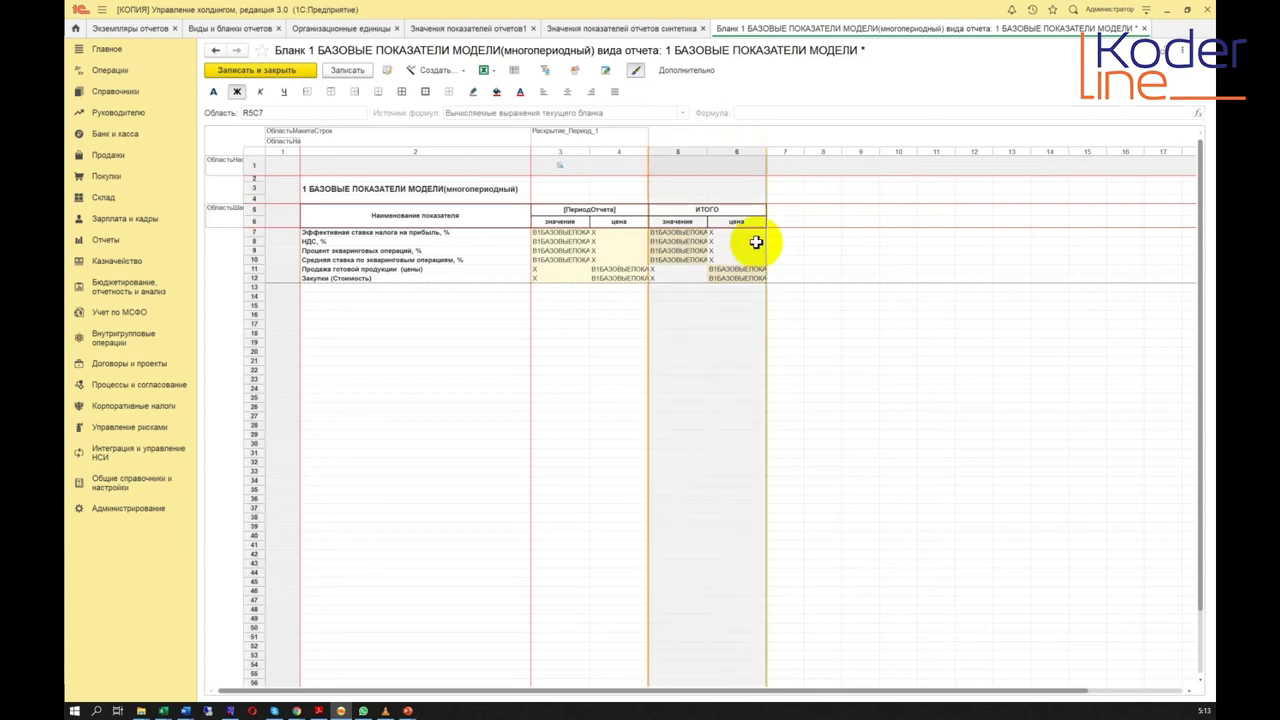
{"action": "right_click", "coordinate": [730, 218]}
{"action": "left_click", "coordinate": [772, 375]}
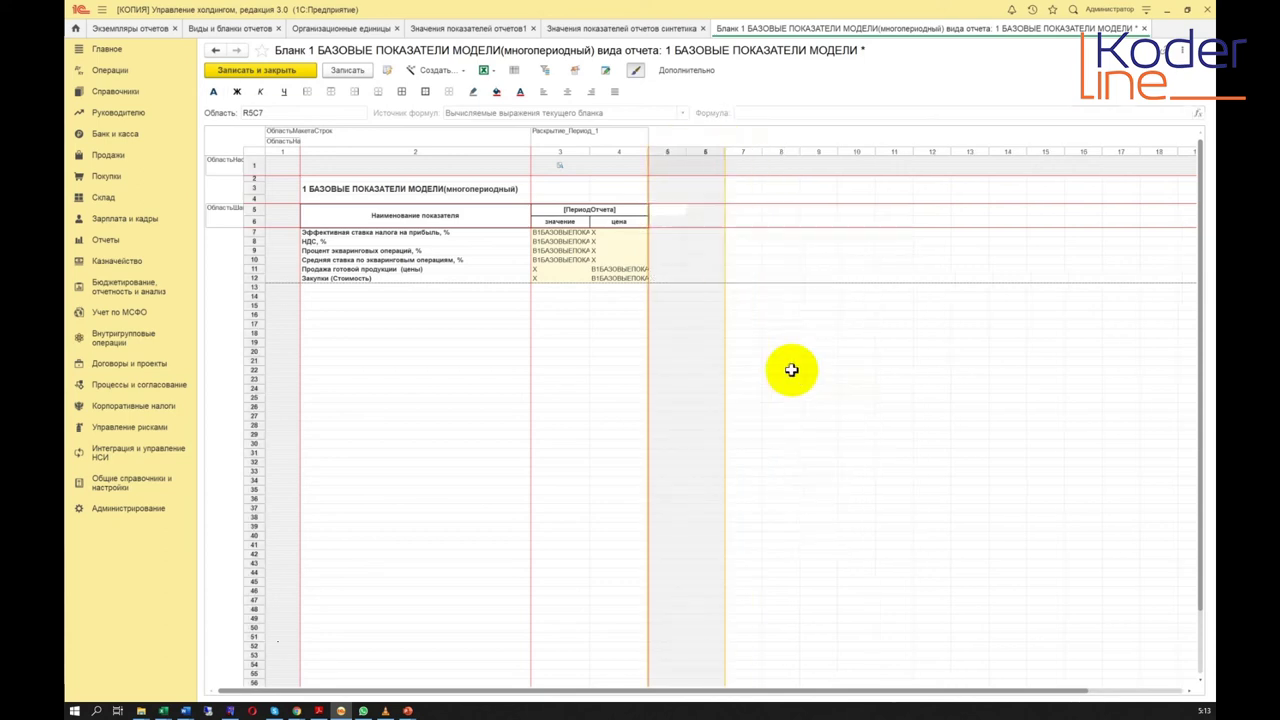
{"action": "left_click", "coordinate": [601, 220]}
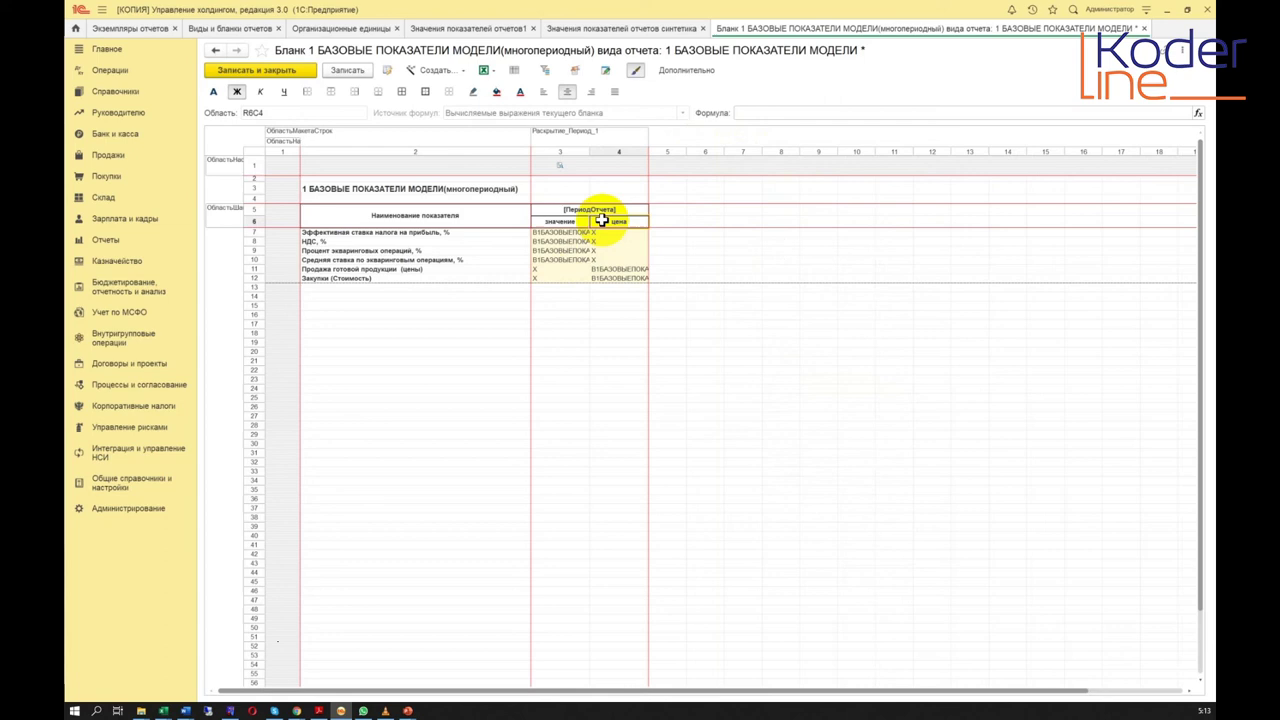
Step: Save the multi-period form layout and close it, returning to the Виды и бланки отчетов list
{"action": "left_click", "coordinate": [348, 73]}
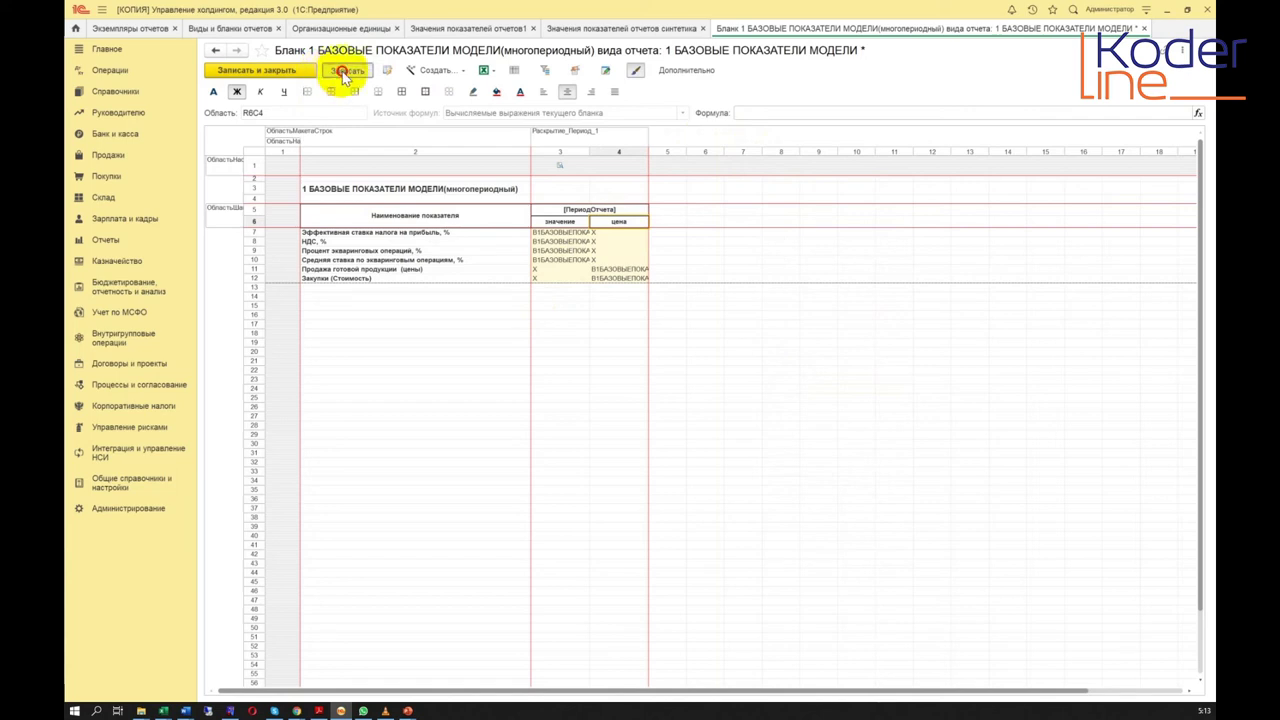
{"action": "left_click", "coordinate": [575, 235]}
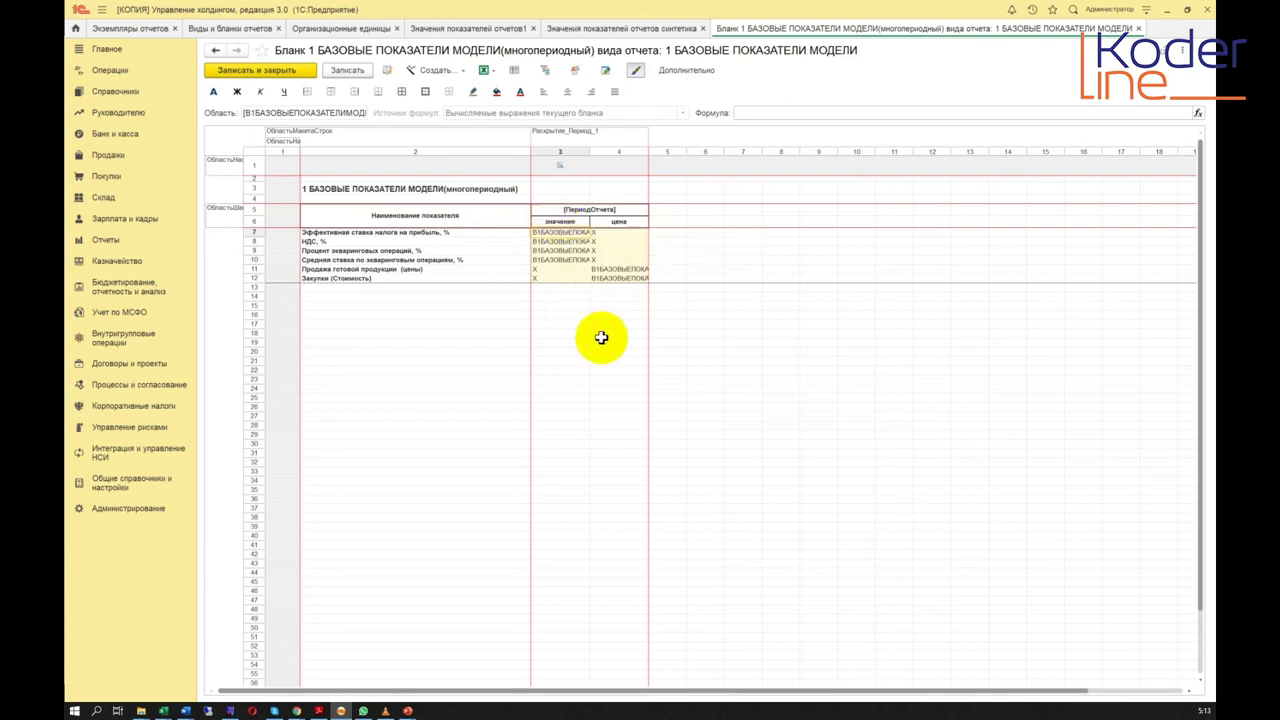
{"action": "left_click", "coordinate": [1138, 28]}
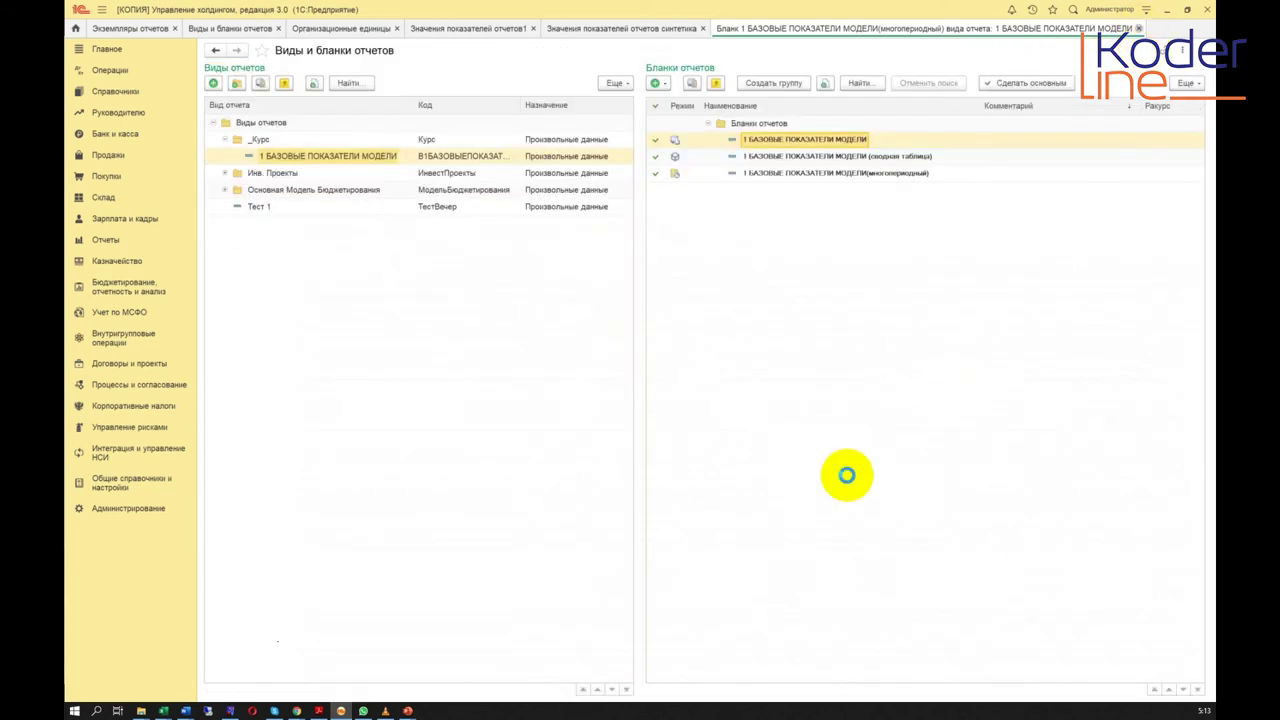
Step: Look through the pivot-table, multi-period and basic forms of the 1 БАЗОВЫЕ ПОКАЗАТЕЛИ МОДЕЛИ report type
{"action": "left_click", "coordinate": [785, 157]}
{"action": "left_click", "coordinate": [795, 176]}
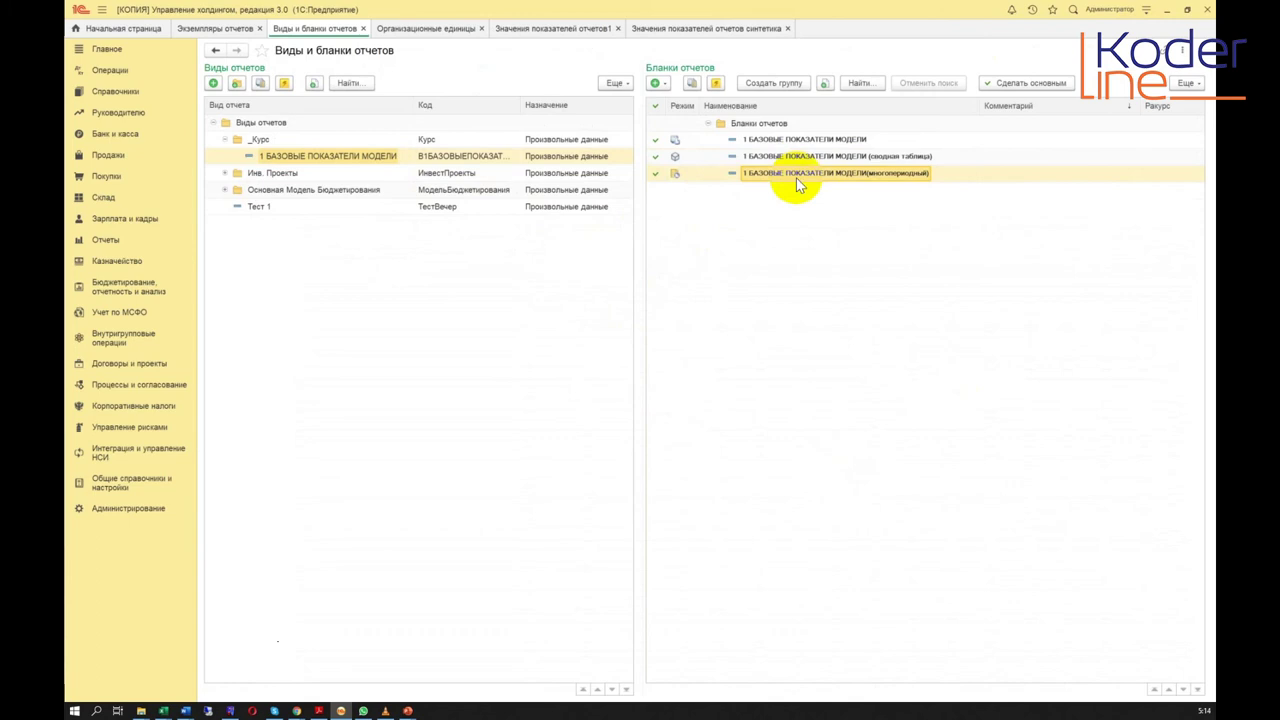
{"action": "left_click", "coordinate": [805, 157]}
{"action": "left_click", "coordinate": [806, 140]}
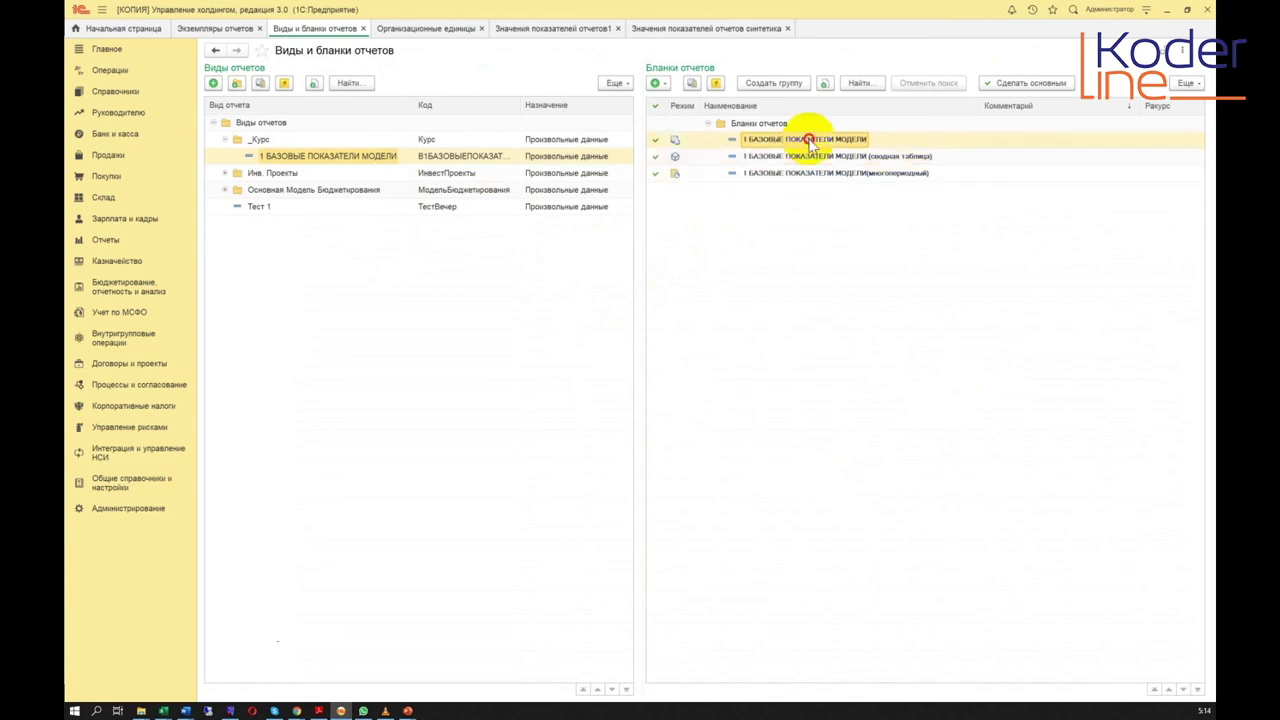
Step: Open the layout of the 1 БАЗОВЫЕ ПОКАЗАТЕЛИ МОДЕЛИ(многопериодный) form from the Бланки отчетов list
{"action": "left_click", "coordinate": [819, 175]}
{"action": "left_click", "coordinate": [820, 157]}
{"action": "double_click", "coordinate": [822, 175]}
{"action": "left_click_drag", "start_coordinate": [400, 196], "coordinate": [724, 371]}
{"action": "left_click", "coordinate": [724, 371]}
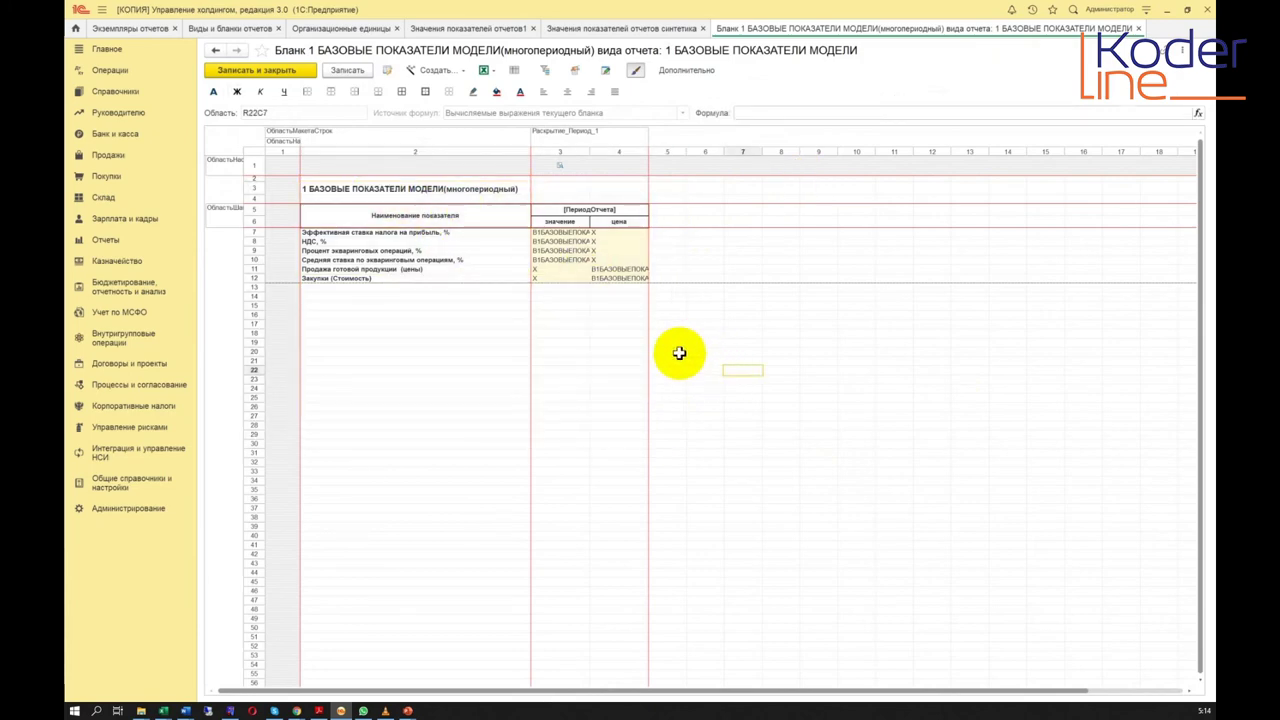
{"action": "left_click_drag", "start_coordinate": [291, 154], "coordinate": [732, 160]}
{"action": "right_click", "coordinate": [715, 157]}
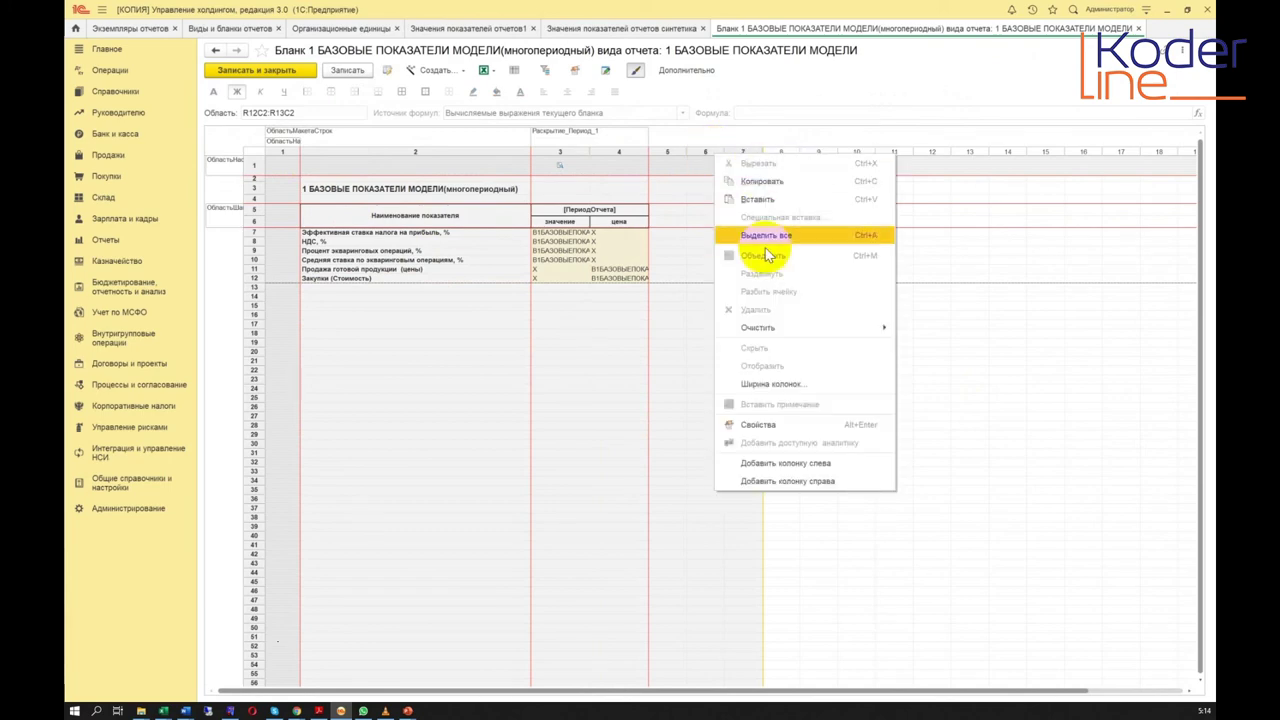
{"action": "left_click", "coordinate": [586, 323]}
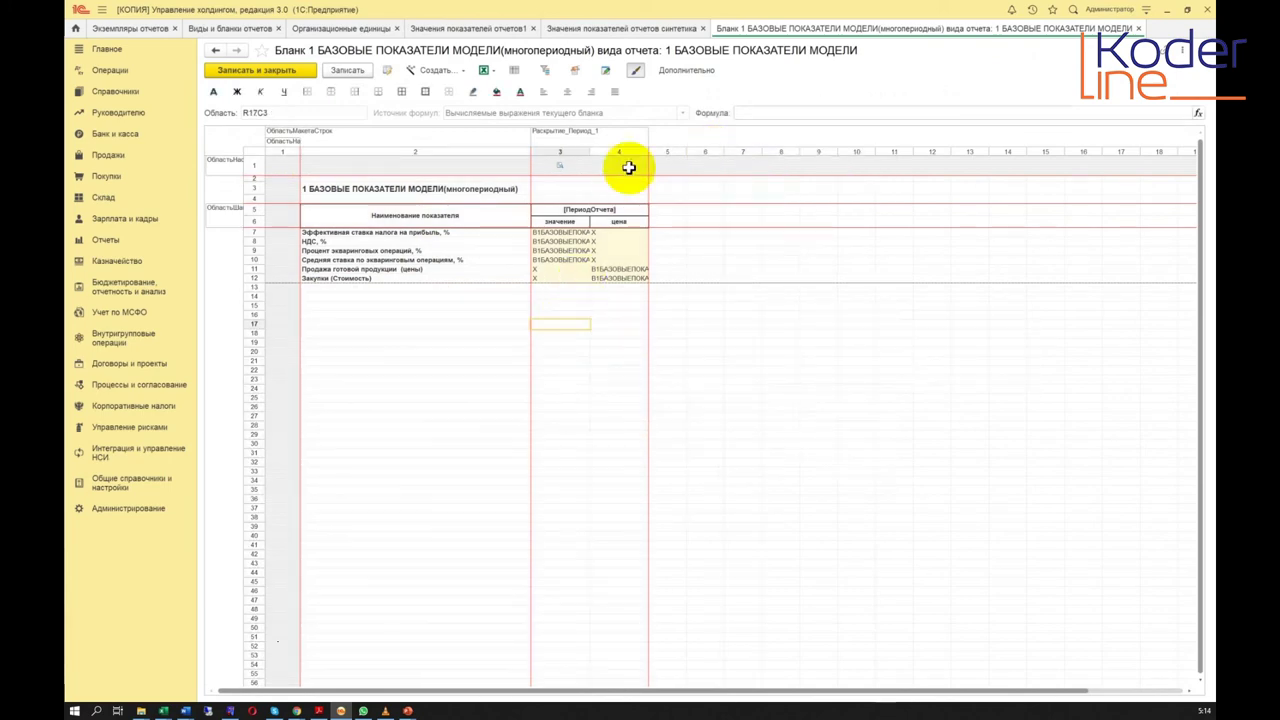
Step: Delete columns 2 to 4 of the multi-period form layout, followed by the remaining formatted column 1
{"action": "left_click_drag", "start_coordinate": [623, 160], "coordinate": [469, 151]}
{"action": "right_click", "coordinate": [375, 157]}
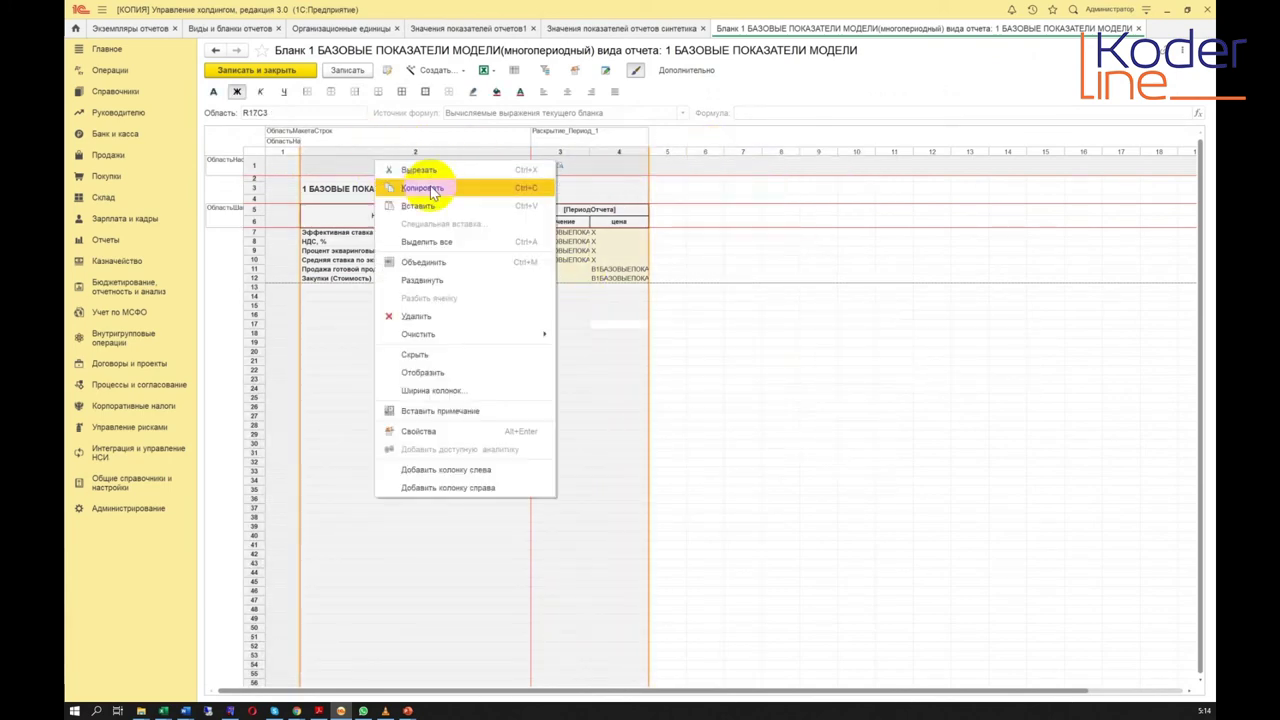
{"action": "left_click", "coordinate": [443, 320]}
{"action": "left_click", "coordinate": [303, 190]}
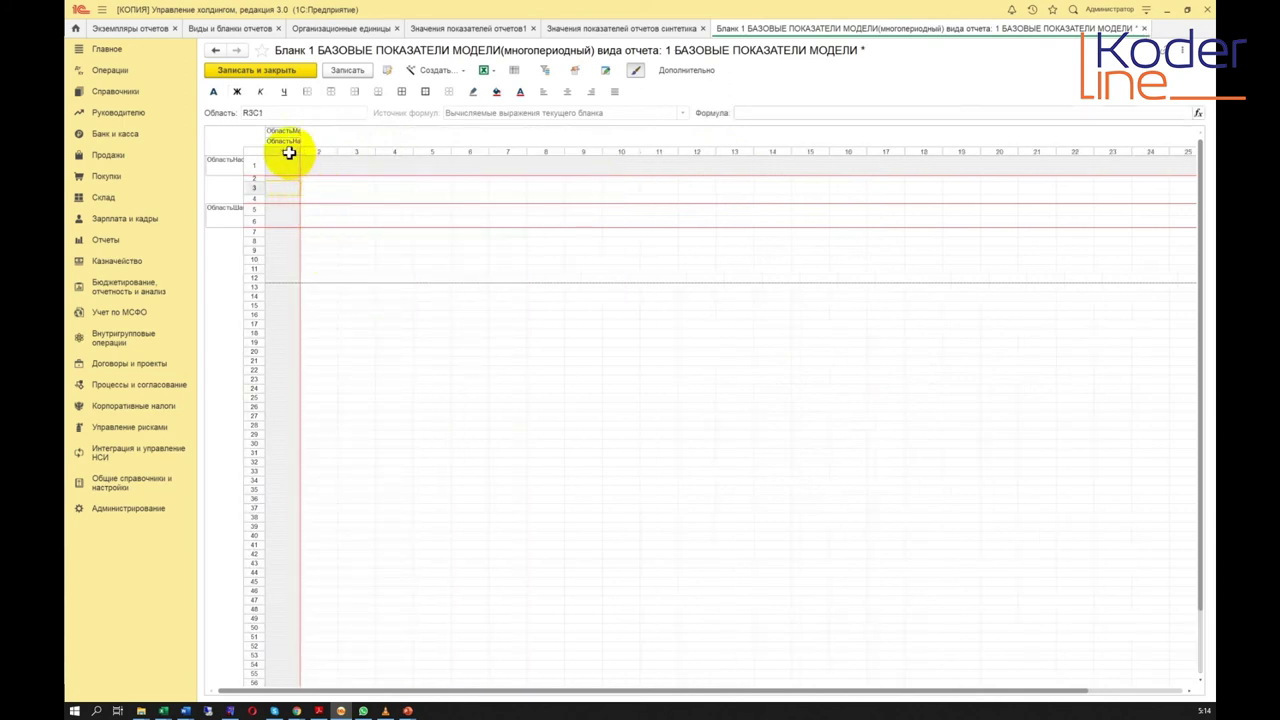
{"action": "left_click", "coordinate": [284, 151]}
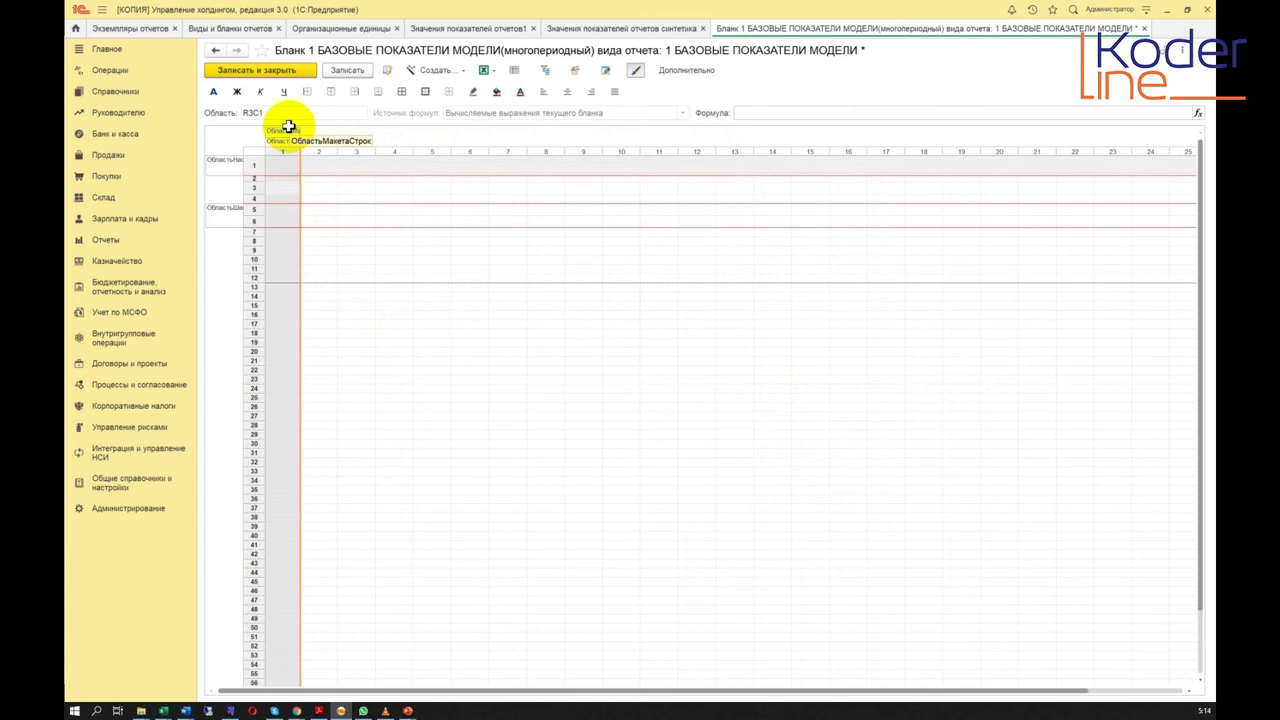
{"action": "right_click", "coordinate": [288, 150]}
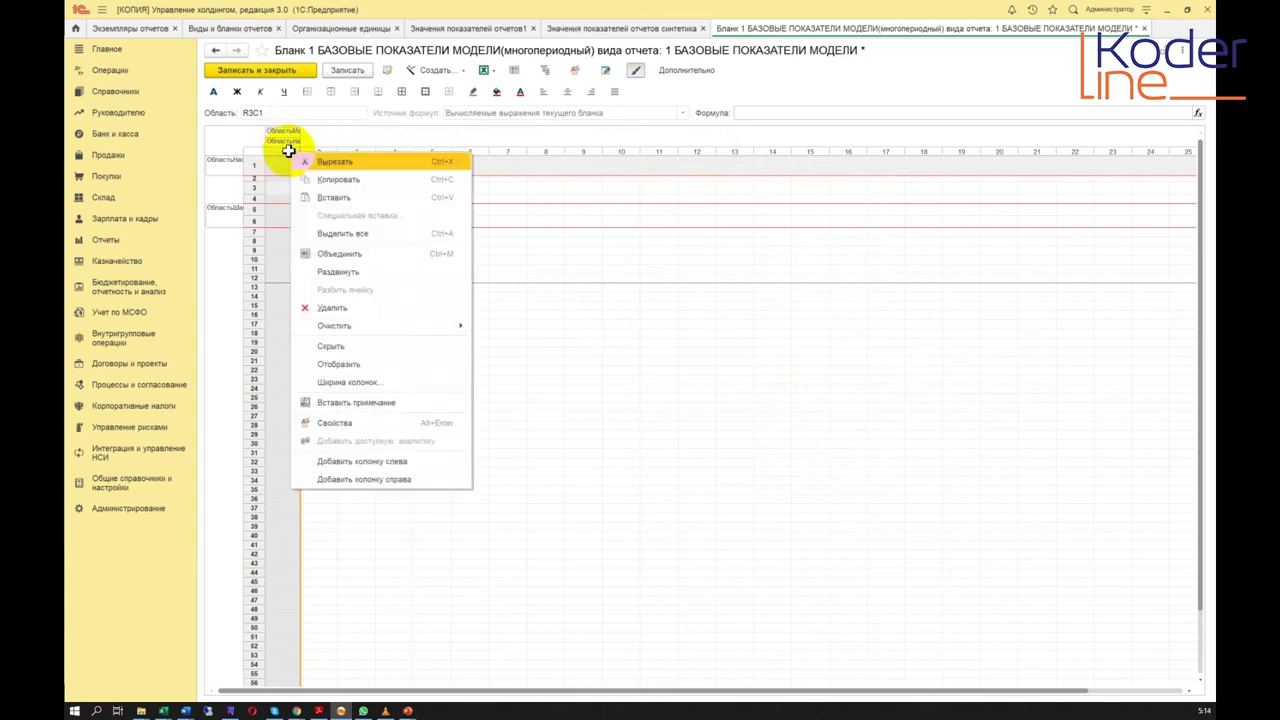
{"action": "left_click", "coordinate": [261, 200]}
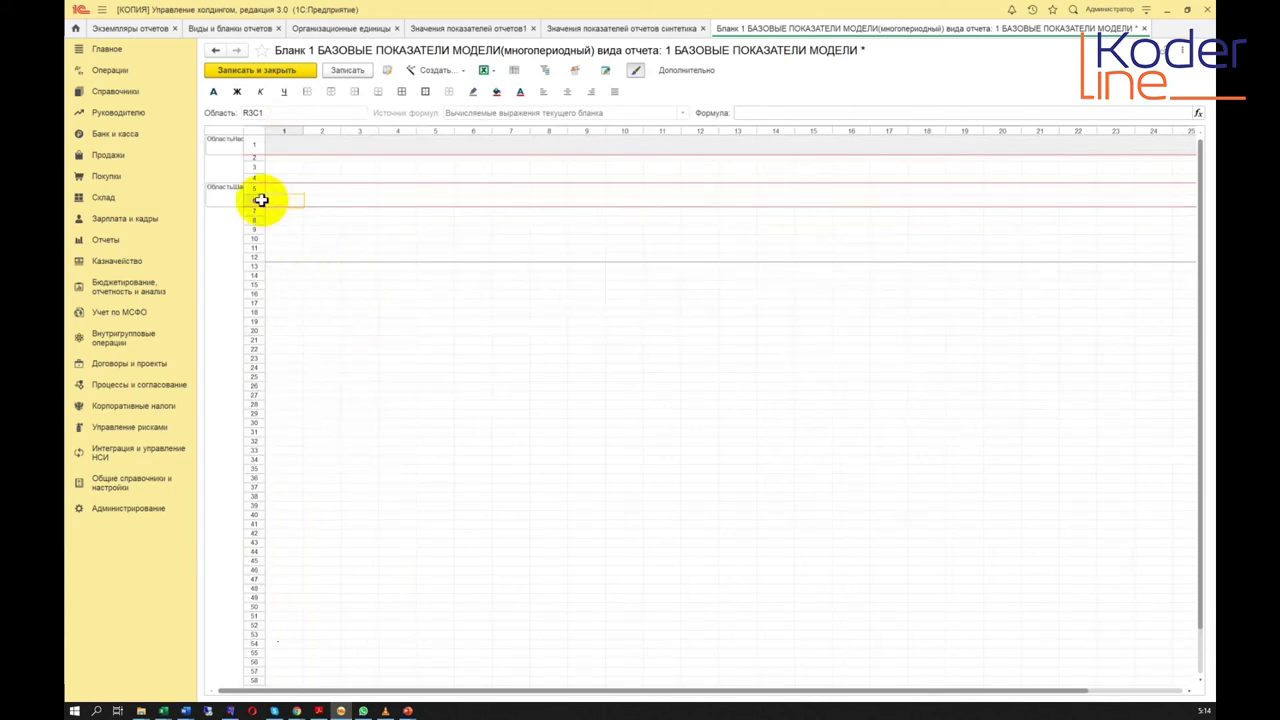
{"action": "left_click_drag", "start_coordinate": [253, 141], "coordinate": [257, 246]}
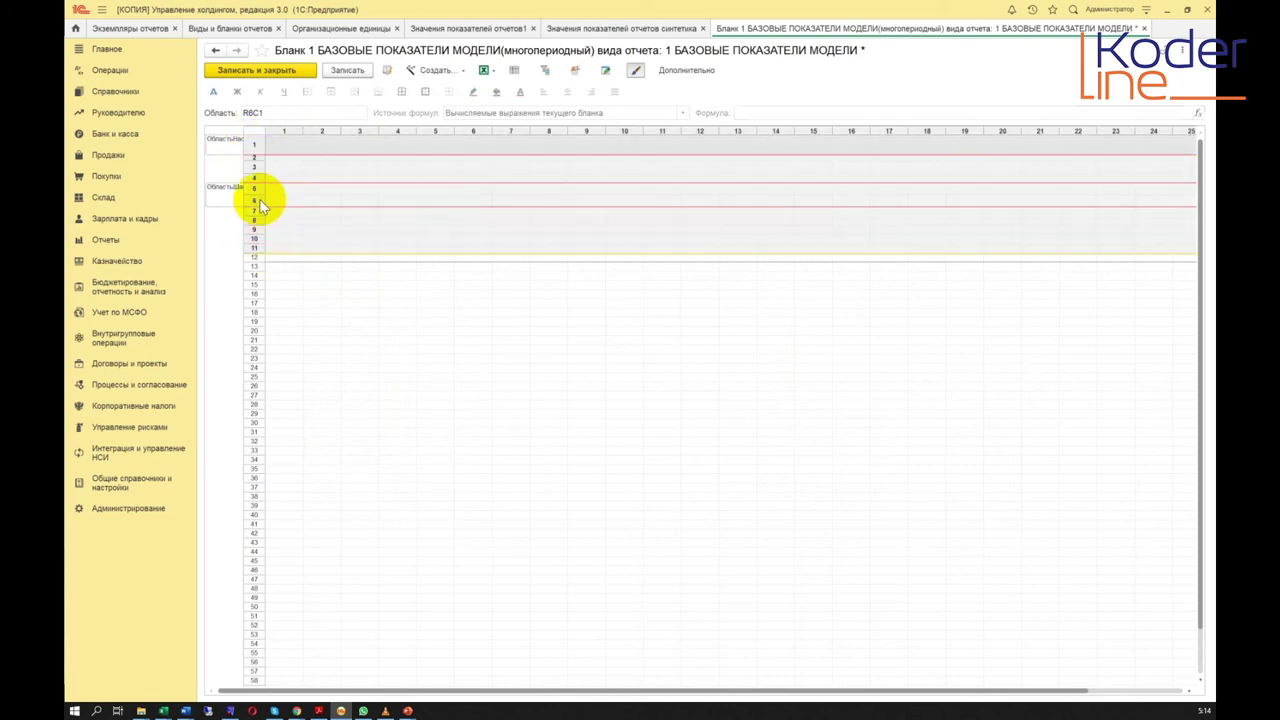
{"action": "right_click", "coordinate": [263, 200]}
{"action": "left_click", "coordinate": [253, 172]}
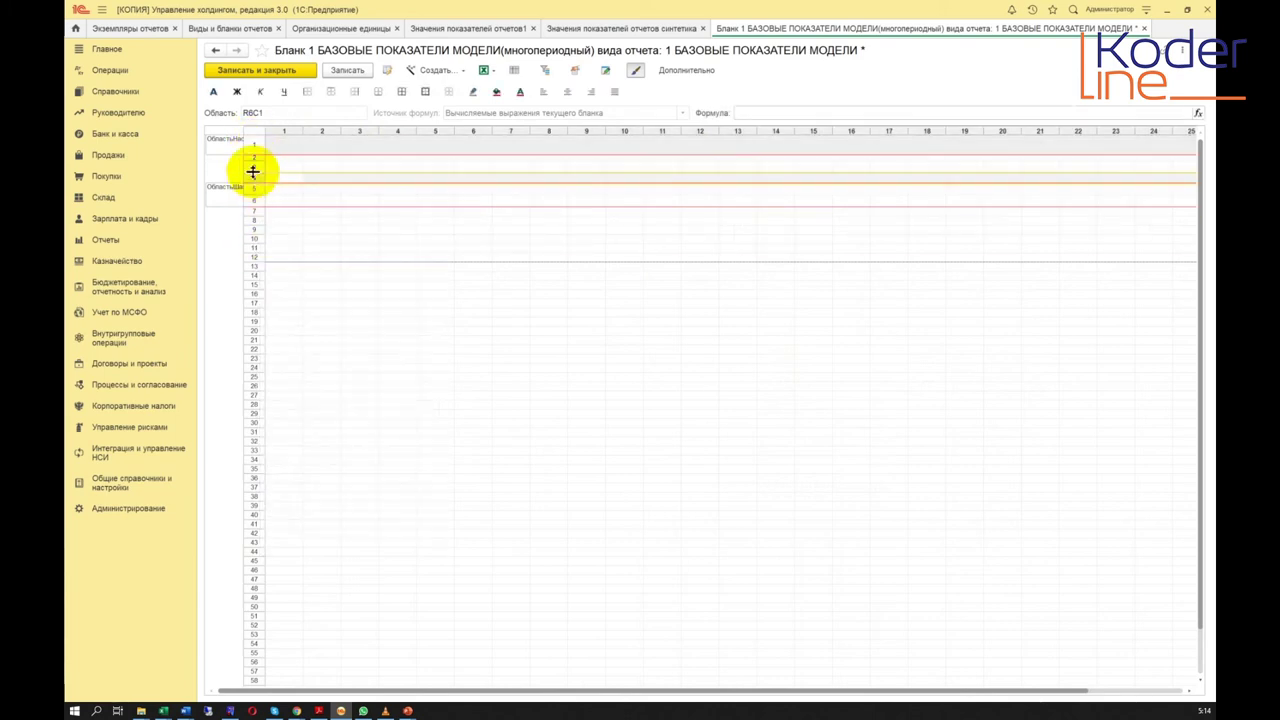
Step: Delete the header area rows 5 and 6 from the form layout
{"action": "left_click", "coordinate": [257, 192]}
{"action": "right_click", "coordinate": [257, 196]}
{"action": "left_click", "coordinate": [300, 316]}
{"action": "left_click", "coordinate": [257, 134]}
{"action": "left_click", "coordinate": [254, 144]}
{"action": "right_click", "coordinate": [254, 144]}
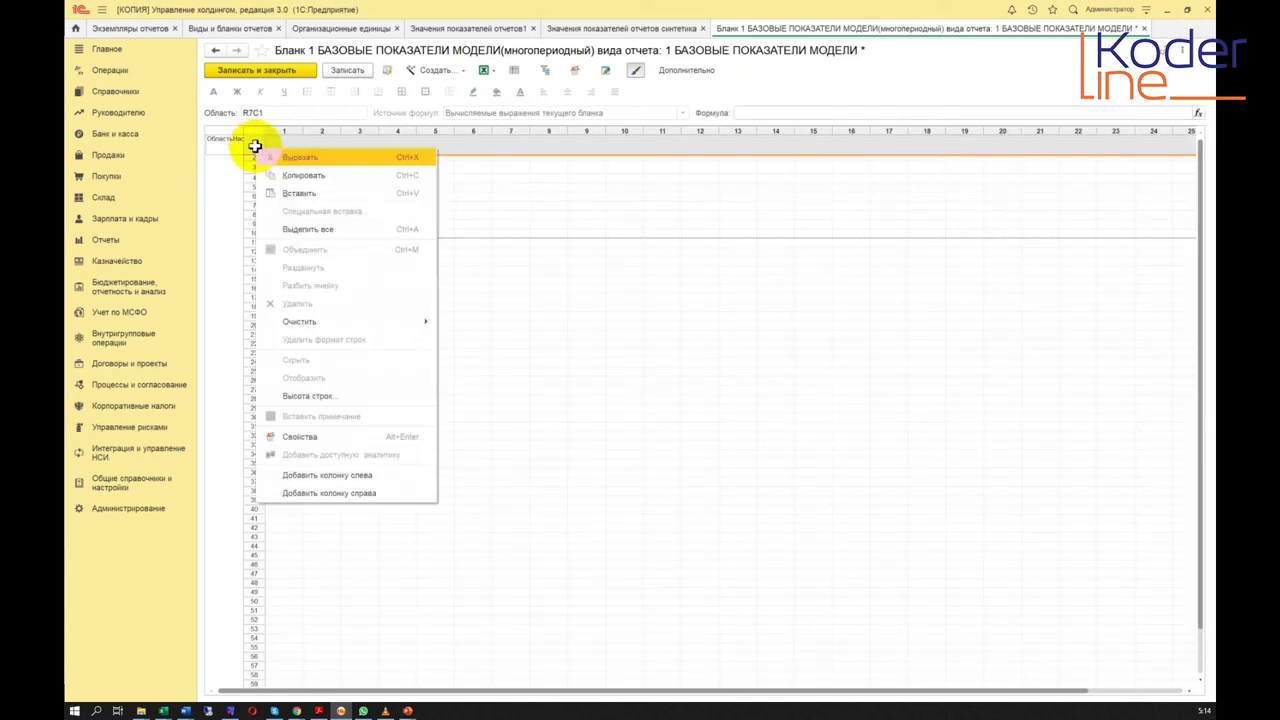
{"action": "left_click", "coordinate": [245, 146]}
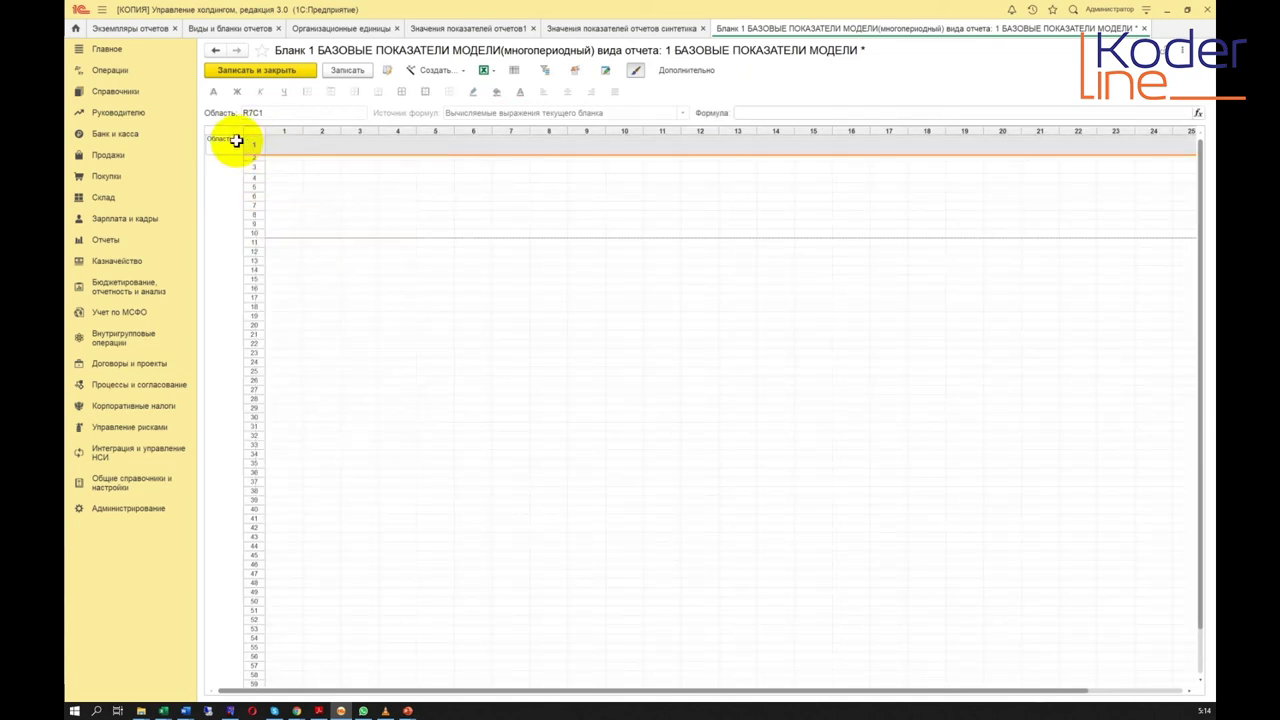
Step: Delete row 2, directly below the settings area row, from the form layout
{"action": "left_click", "coordinate": [255, 156]}
{"action": "right_click", "coordinate": [257, 156]}
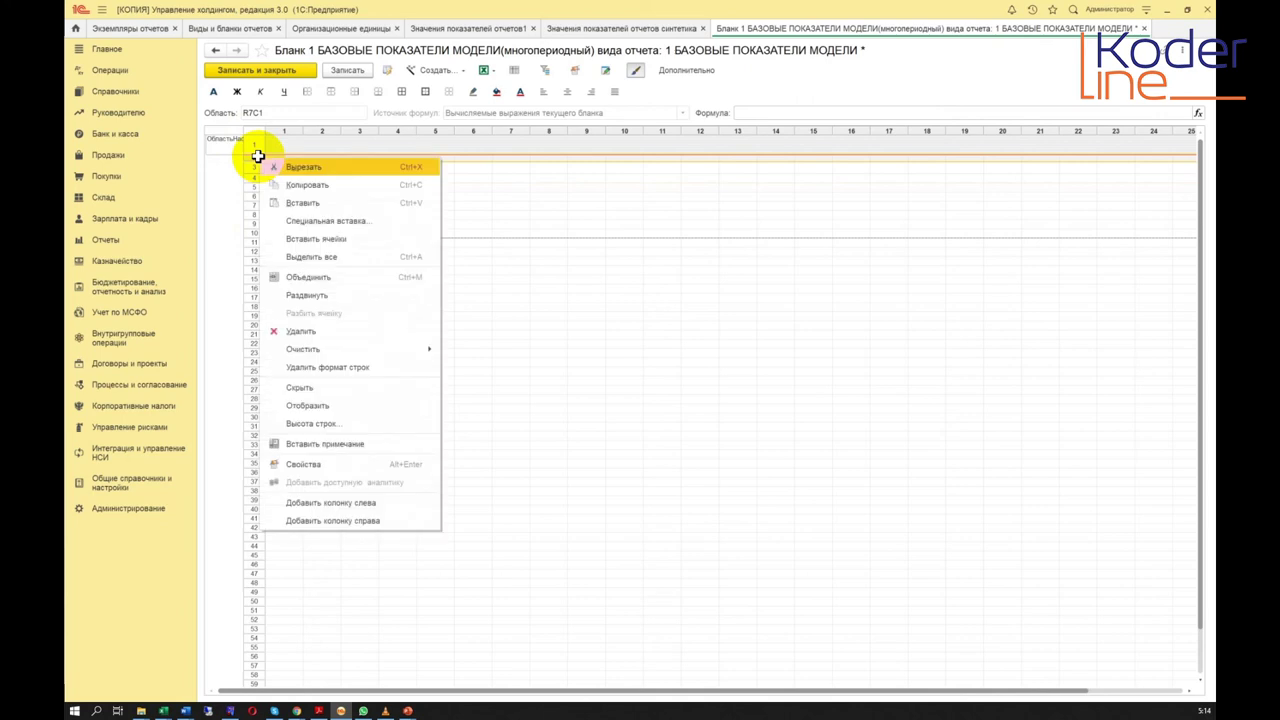
{"action": "left_click", "coordinate": [300, 331]}
{"action": "left_click", "coordinate": [266, 181]}
{"action": "left_click_drag", "start_coordinate": [259, 232], "coordinate": [254, 149]}
{"action": "right_click", "coordinate": [254, 149]}
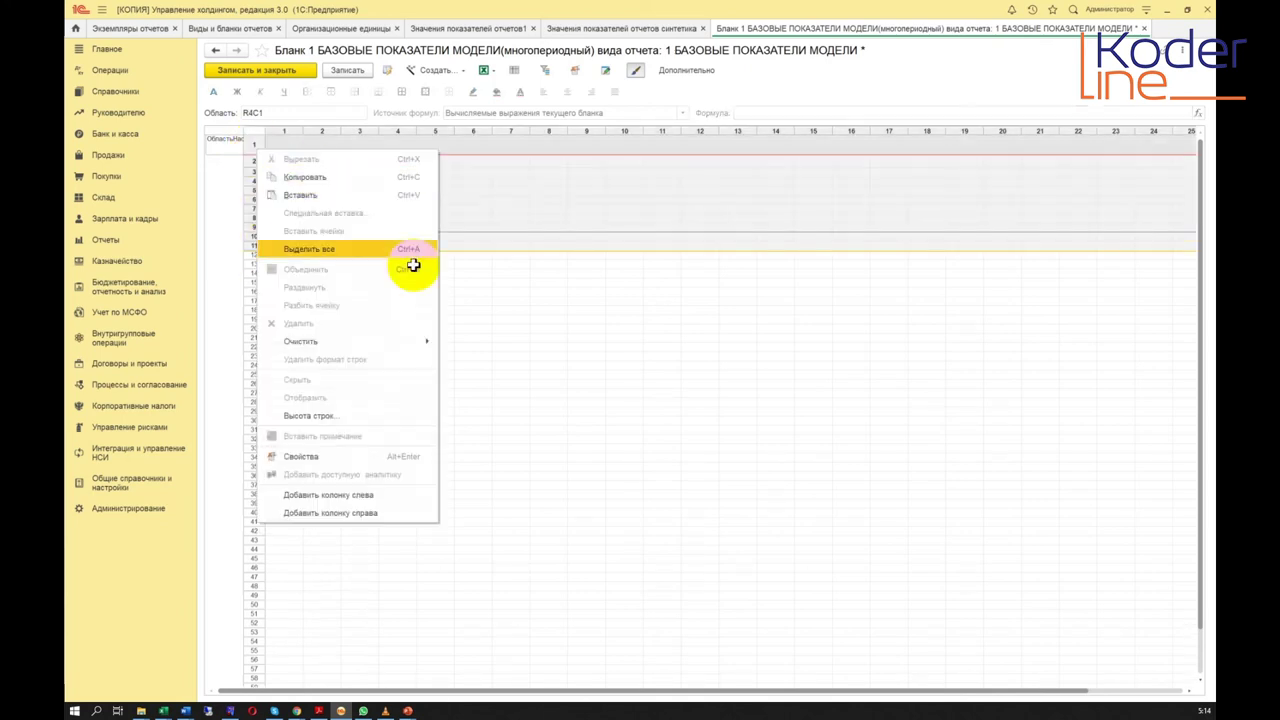
{"action": "left_click", "coordinate": [548, 300]}
{"action": "left_click", "coordinate": [381, 203]}
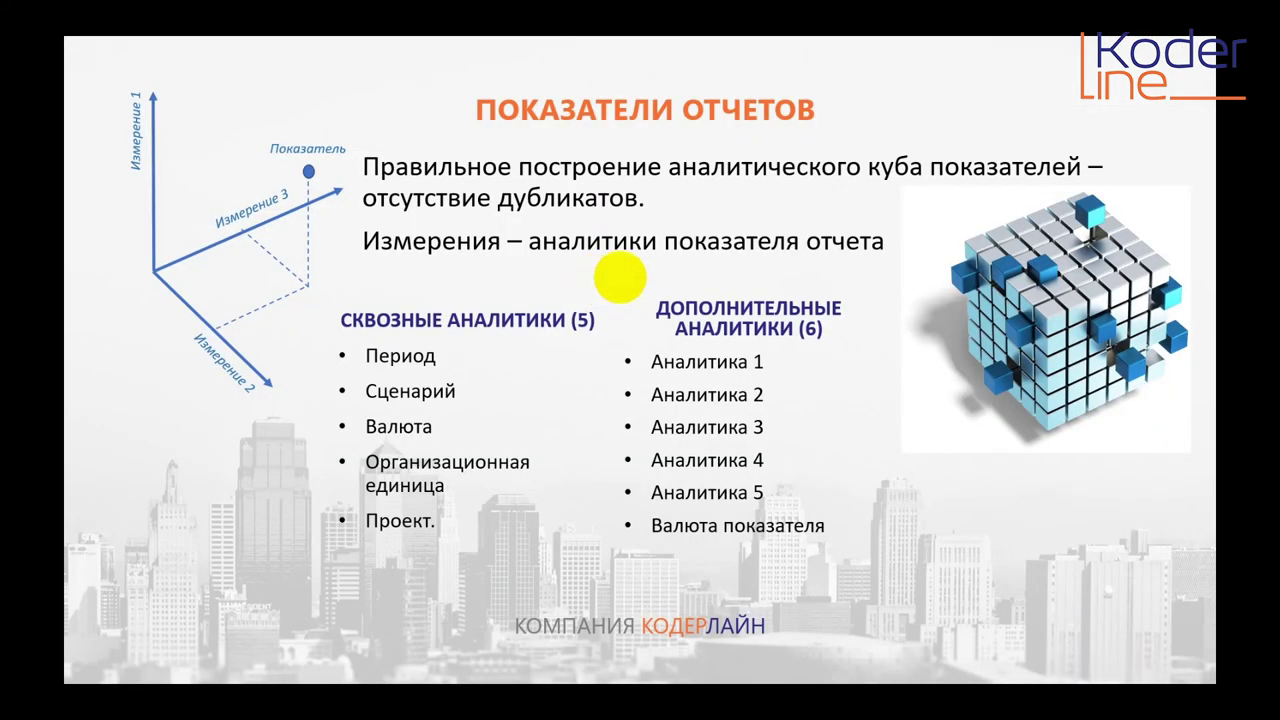
Step: Switch to Excel and close the Бюджетная модель workbook, saving its changes
{"action": "key", "text": "alt+Tab"}
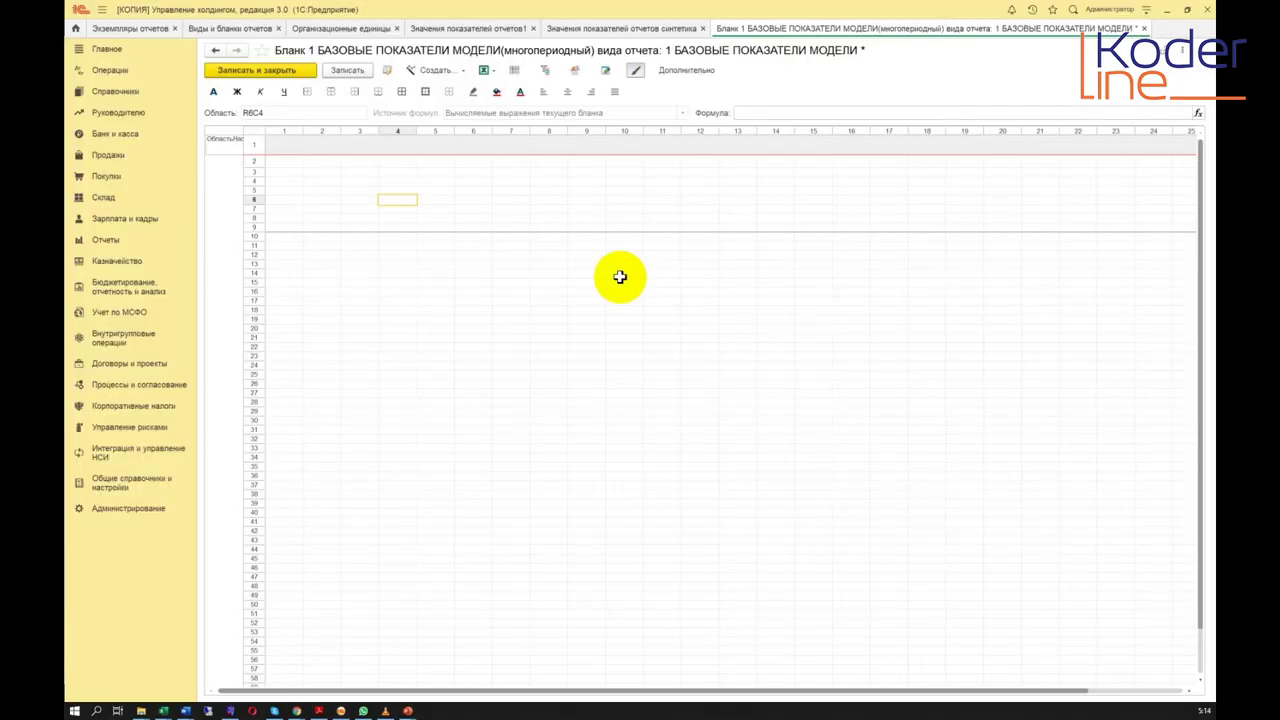
{"action": "key", "text": "alt+Tab"}
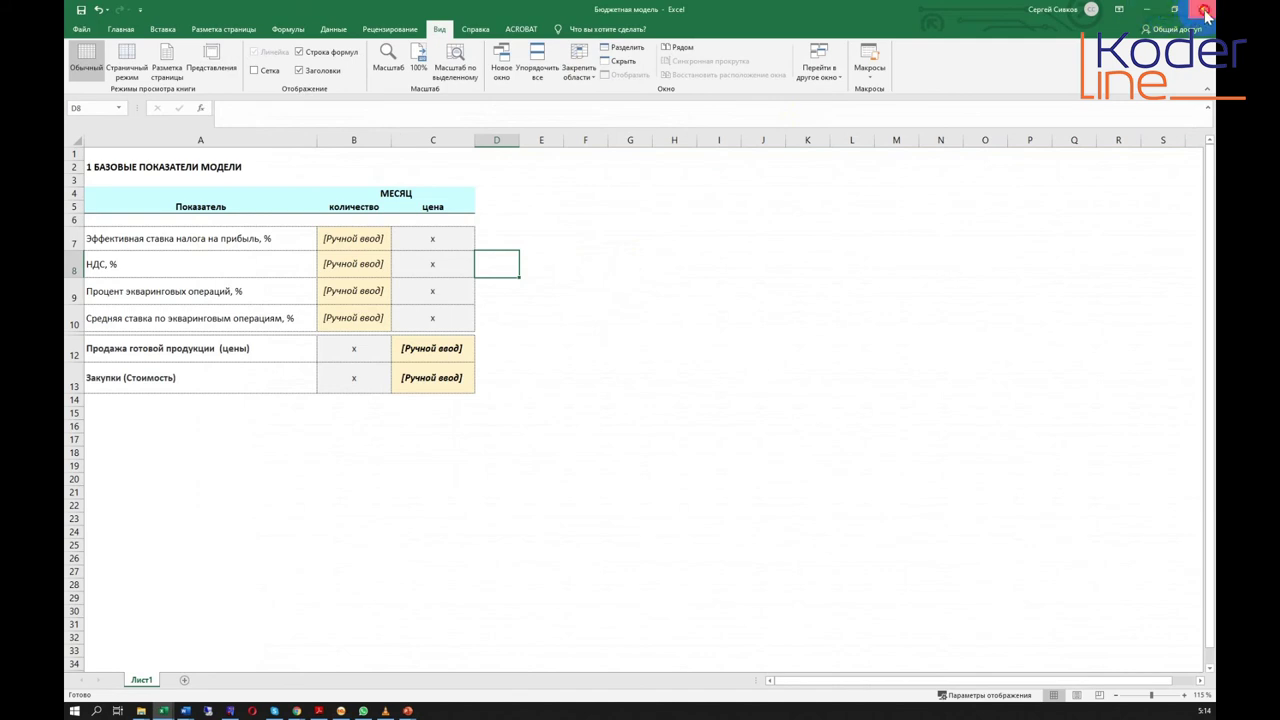
{"action": "left_click", "coordinate": [1204, 10]}
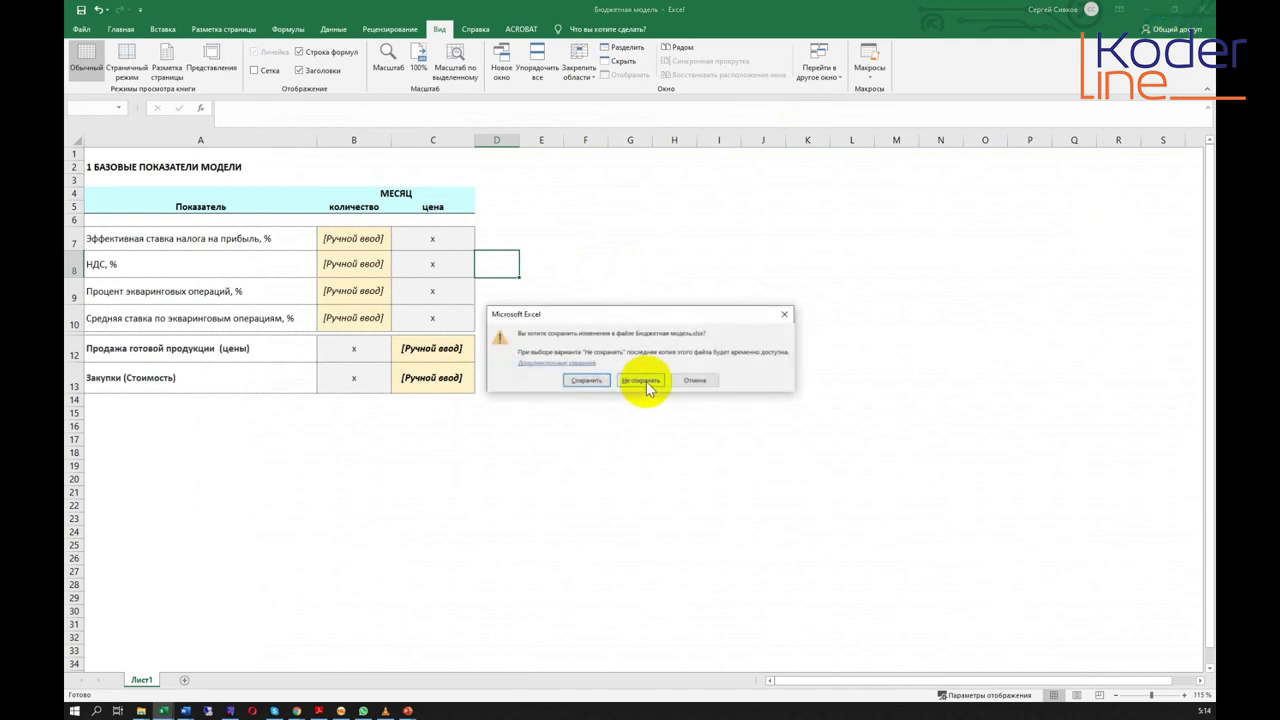
{"action": "left_click", "coordinate": [595, 382]}
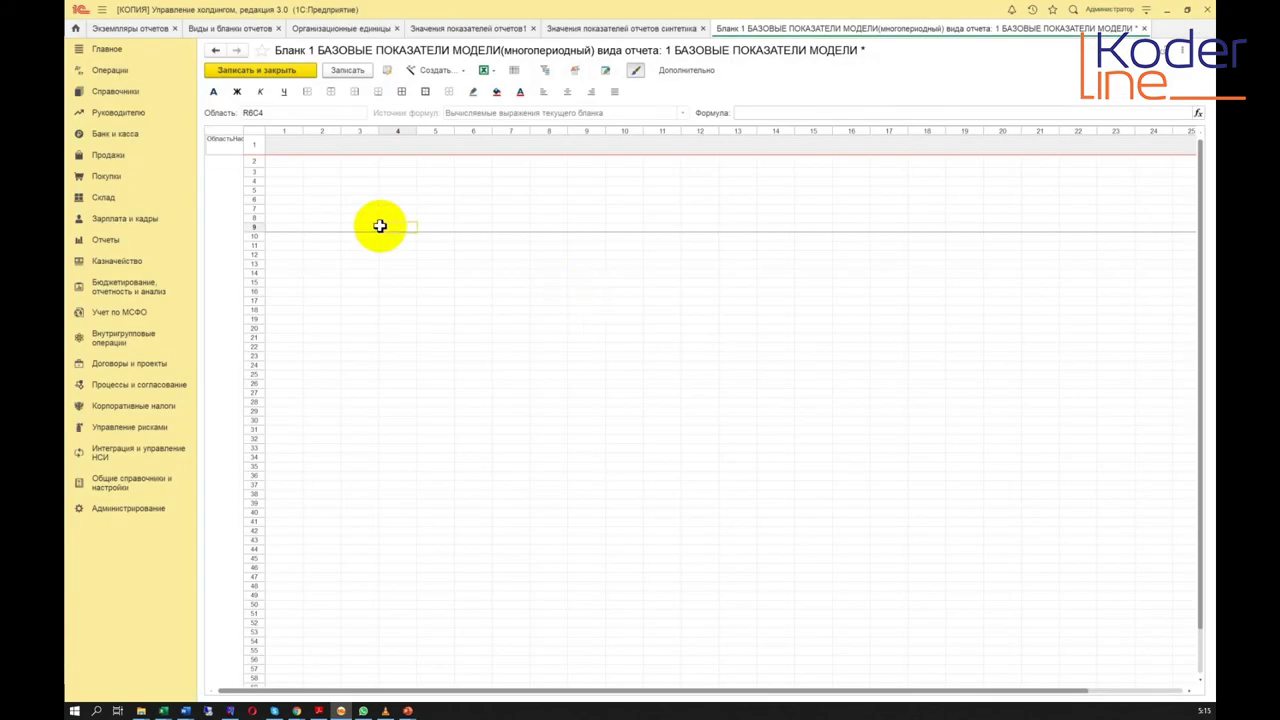
Step: Import the form layout from the Бюджетная модель Excel file into the emptied multi-period form, confirming the sheet selection
{"action": "left_click", "coordinate": [320, 190]}
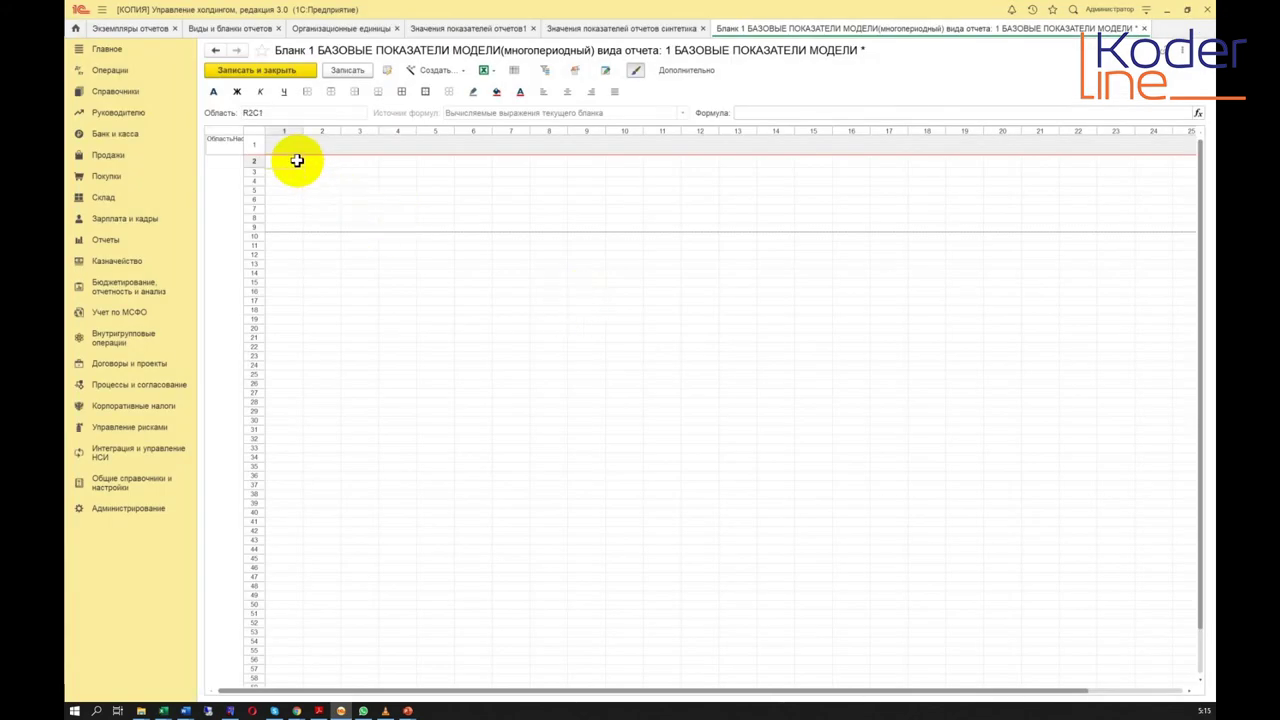
{"action": "left_click", "coordinate": [487, 72]}
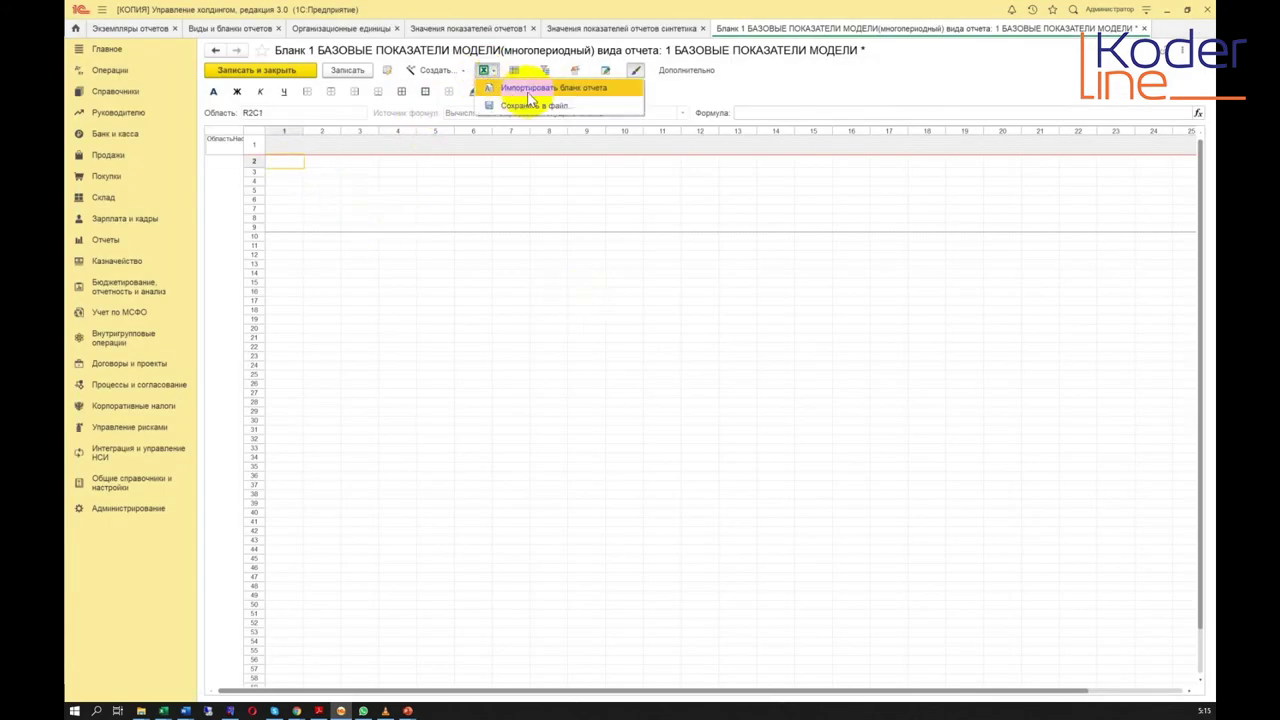
{"action": "left_click", "coordinate": [417, 254]}
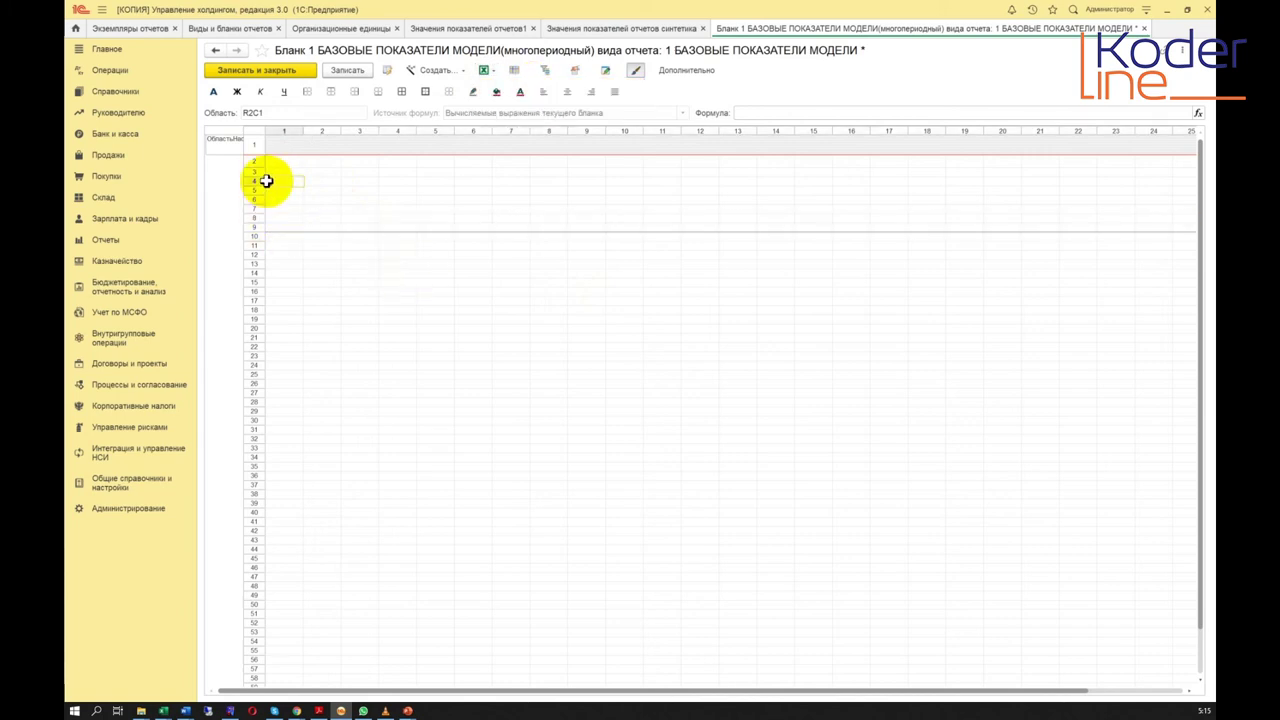
{"action": "left_click", "coordinate": [493, 72]}
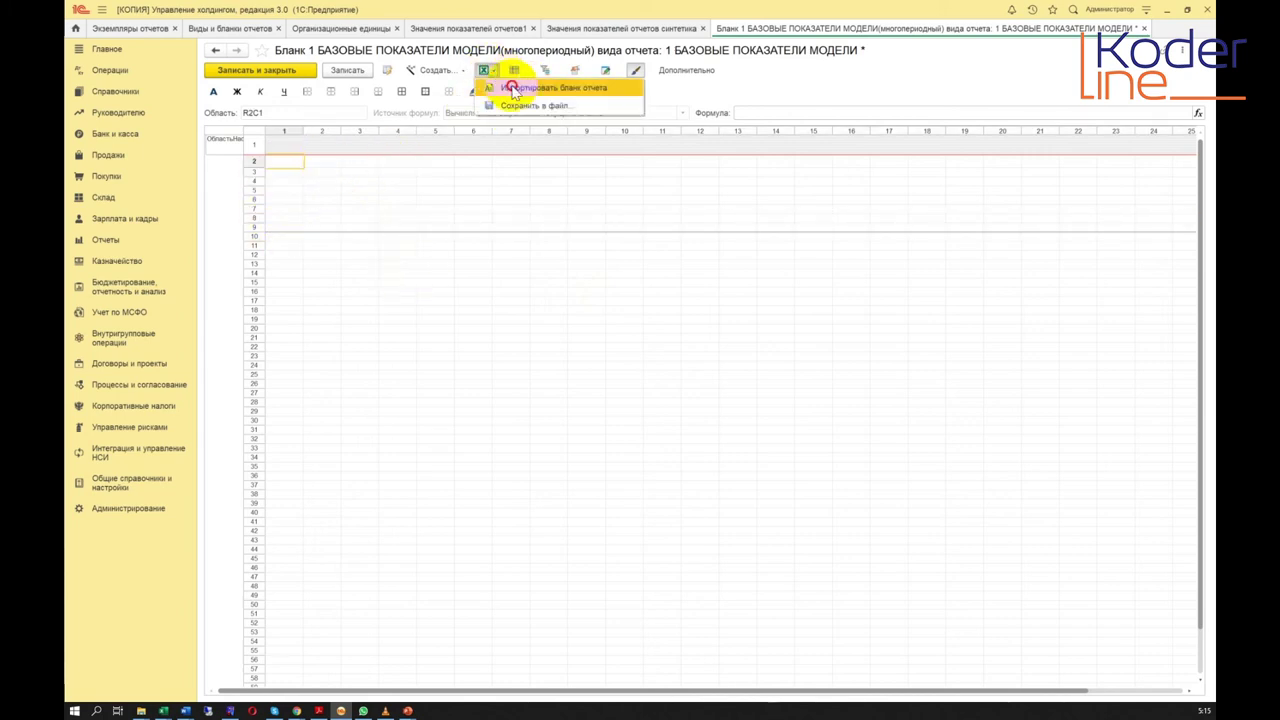
{"action": "left_click", "coordinate": [513, 88]}
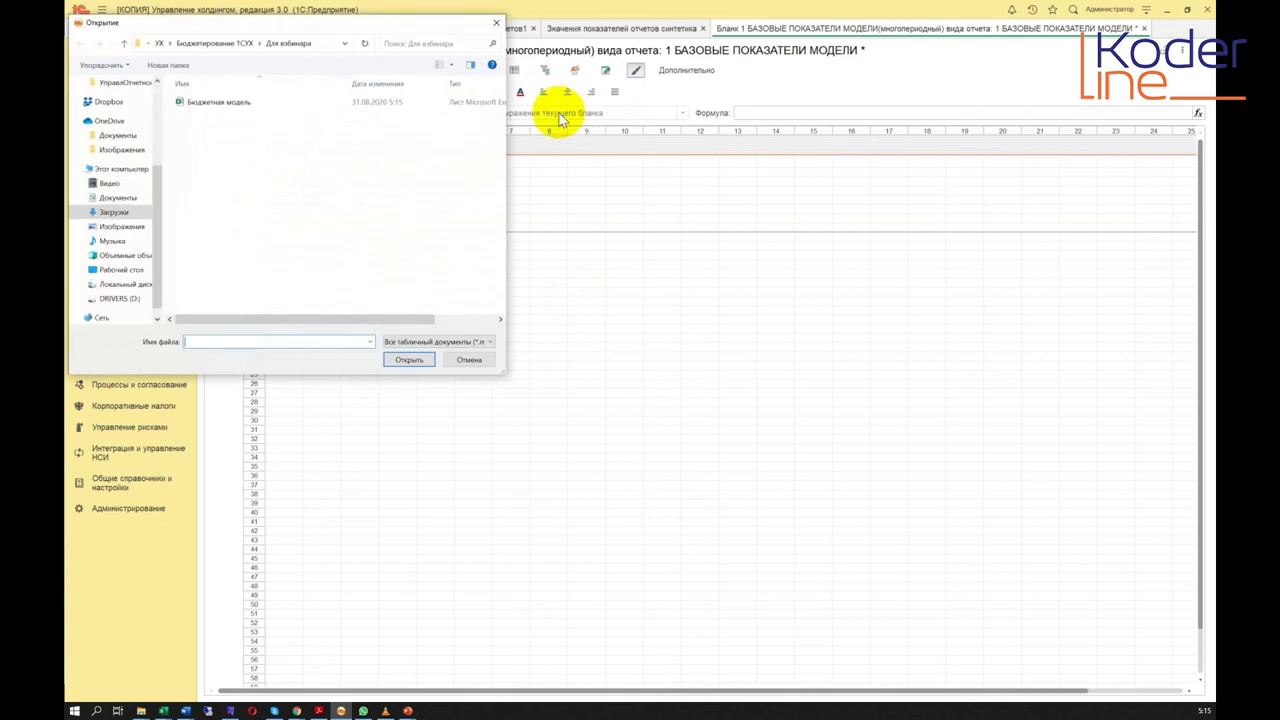
{"action": "left_click", "coordinate": [623, 181]}
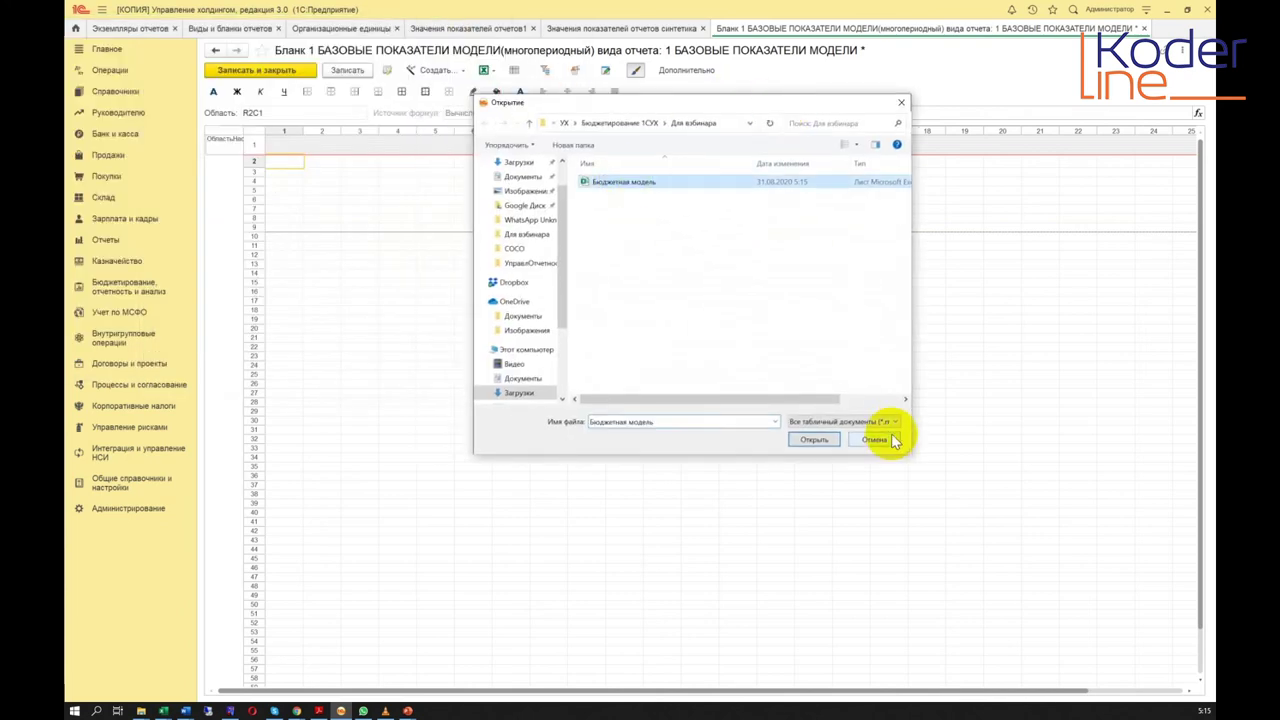
{"action": "left_click", "coordinate": [831, 445]}
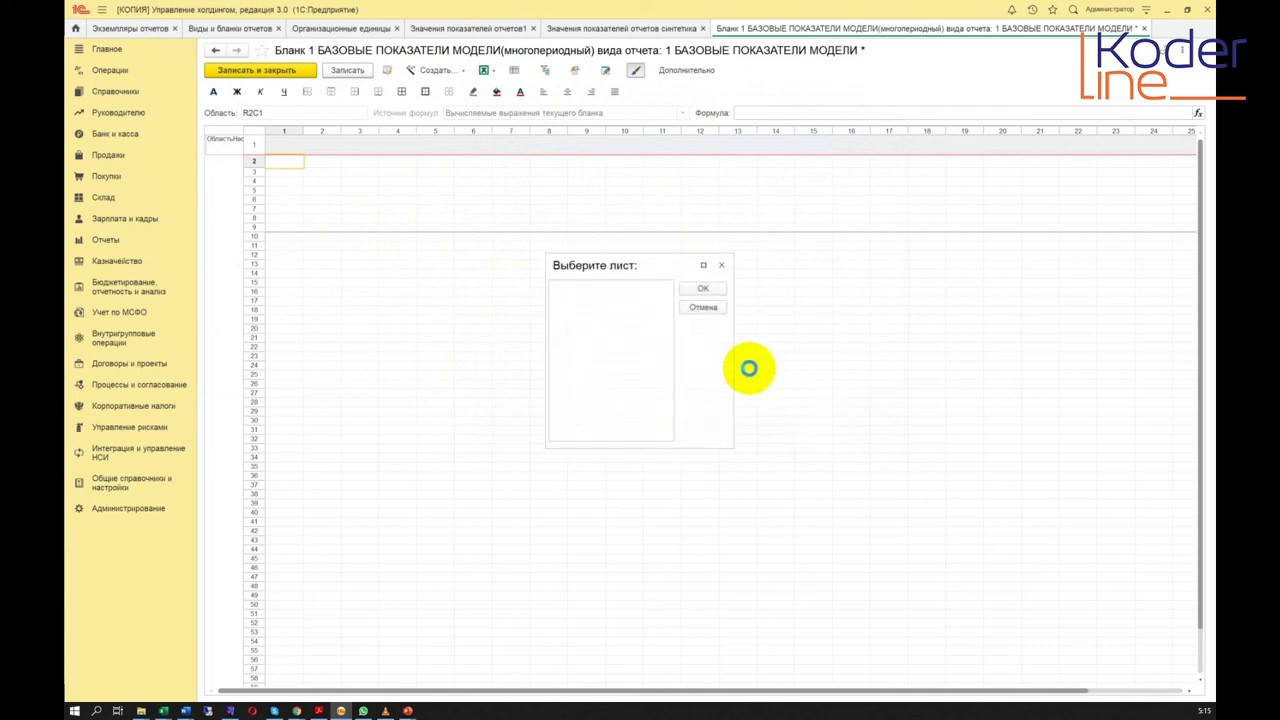
{"action": "left_click", "coordinate": [702, 288]}
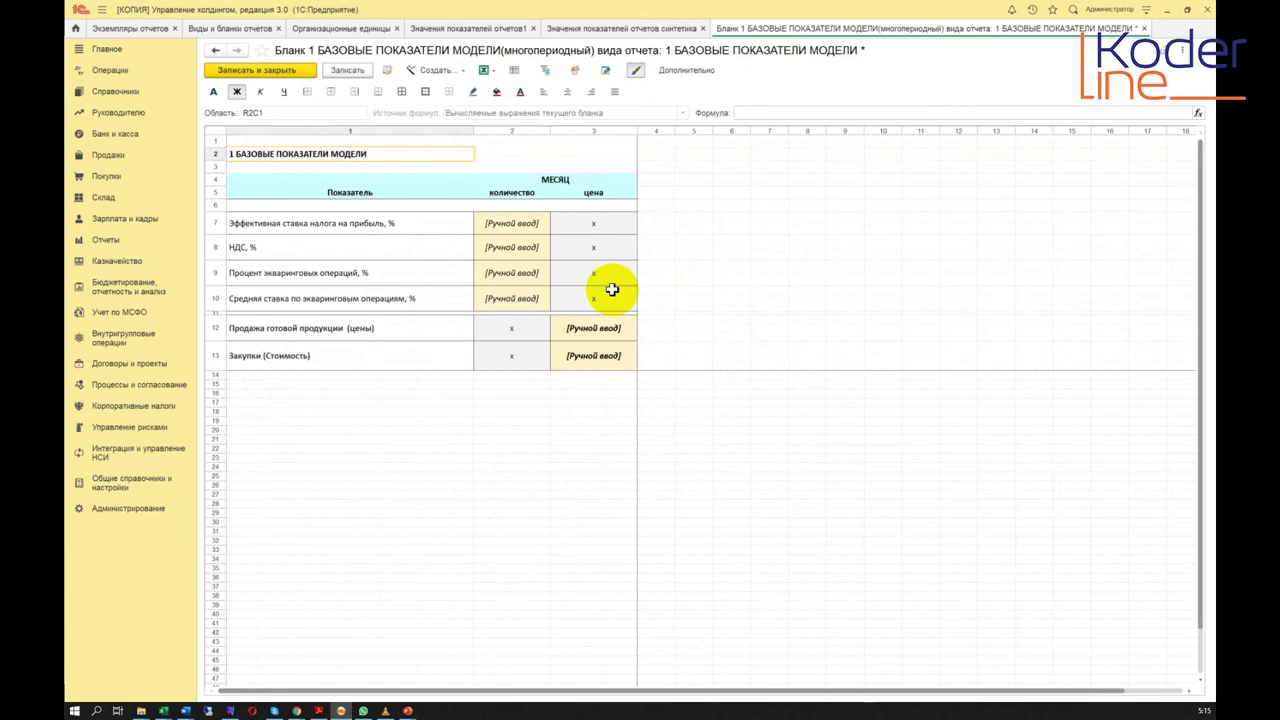
Step: Examine the imported layout's title, column headings, indicator rows and [Ручной ввод] cells under количество and цена
{"action": "scroll", "coordinate": [491, 320], "scroll_direction": "down", "scroll_amount": 3}
{"action": "scroll", "coordinate": [491, 320], "scroll_direction": "up", "scroll_amount": 3}
{"action": "left_click", "coordinate": [325, 140]}
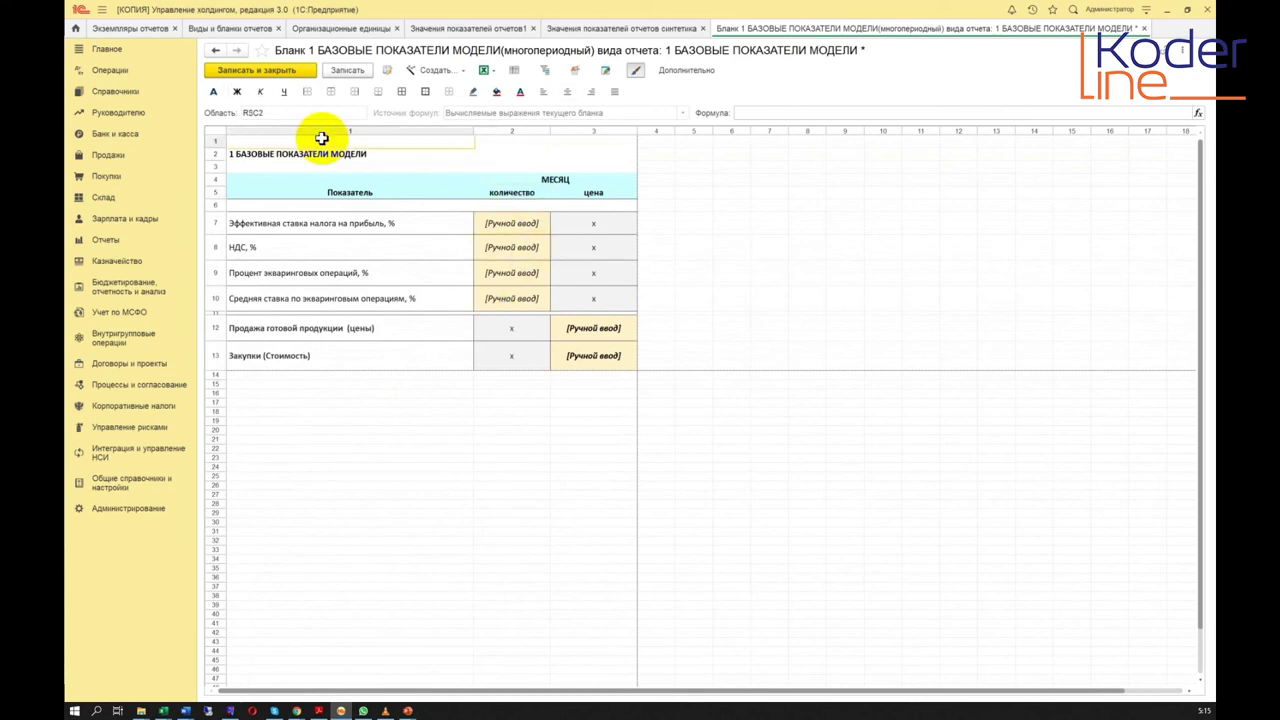
{"action": "left_click", "coordinate": [532, 272]}
{"action": "left_click", "coordinate": [529, 352]}
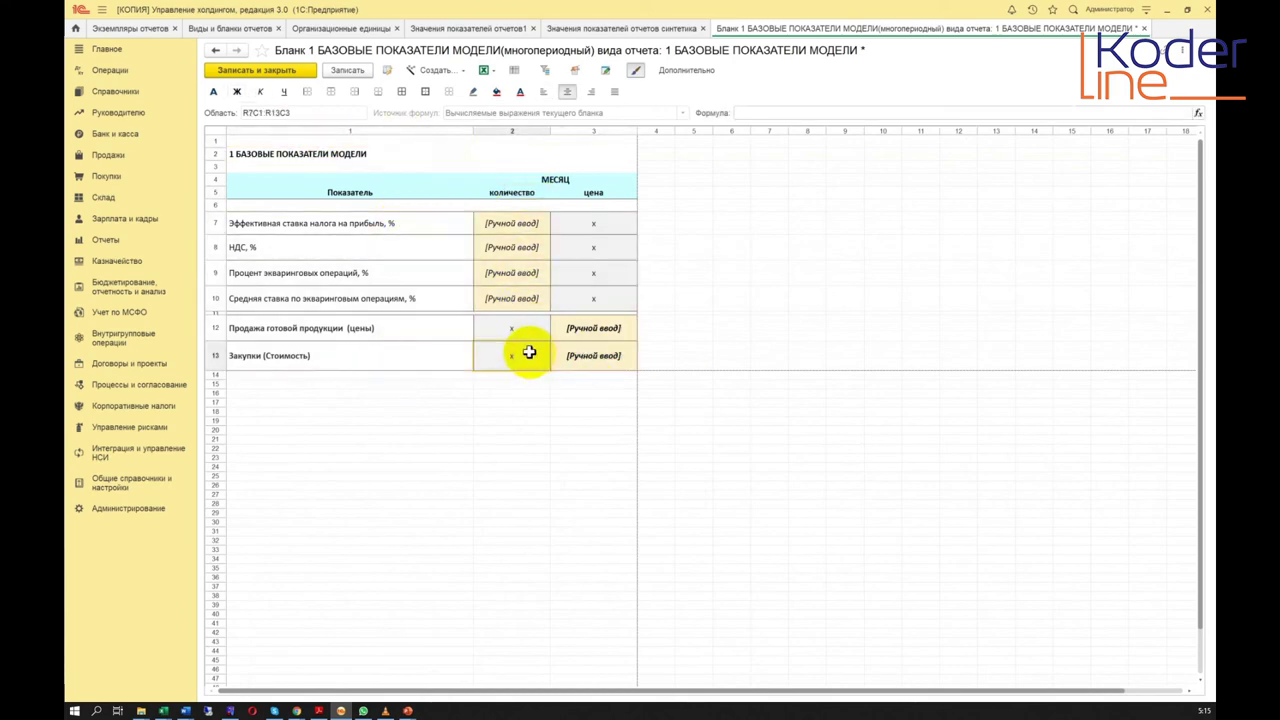
{"action": "left_click", "coordinate": [537, 227]}
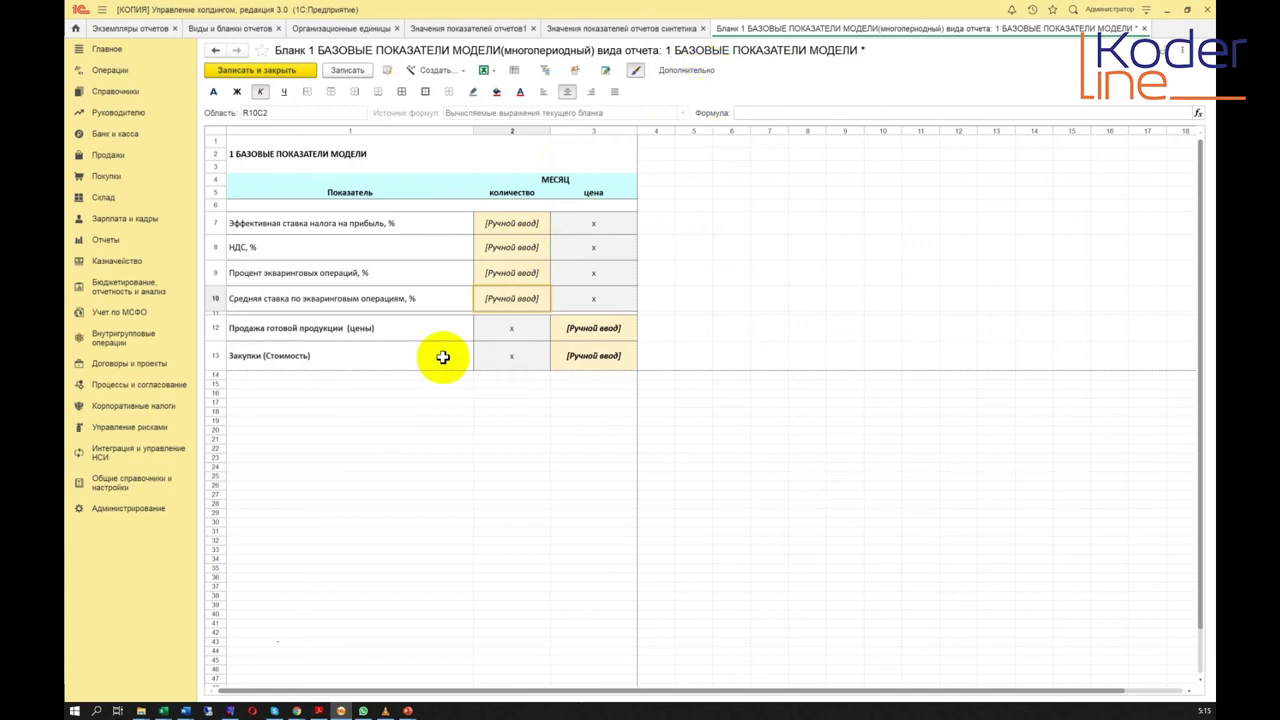
{"action": "left_click", "coordinate": [381, 230], "text": "shift"}
{"action": "left_click_drag", "start_coordinate": [512, 228], "coordinate": [567, 228]}
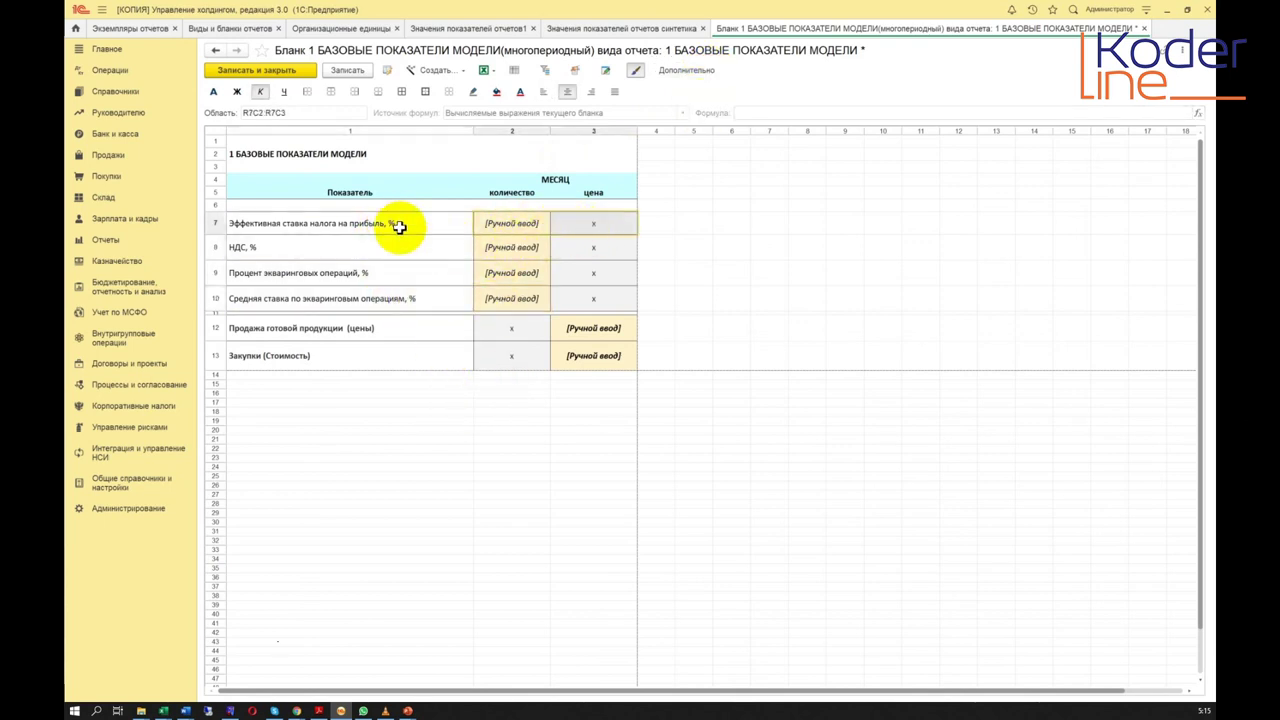
{"action": "left_click", "coordinate": [579, 237]}
{"action": "left_click_drag", "start_coordinate": [529, 249], "coordinate": [527, 298]}
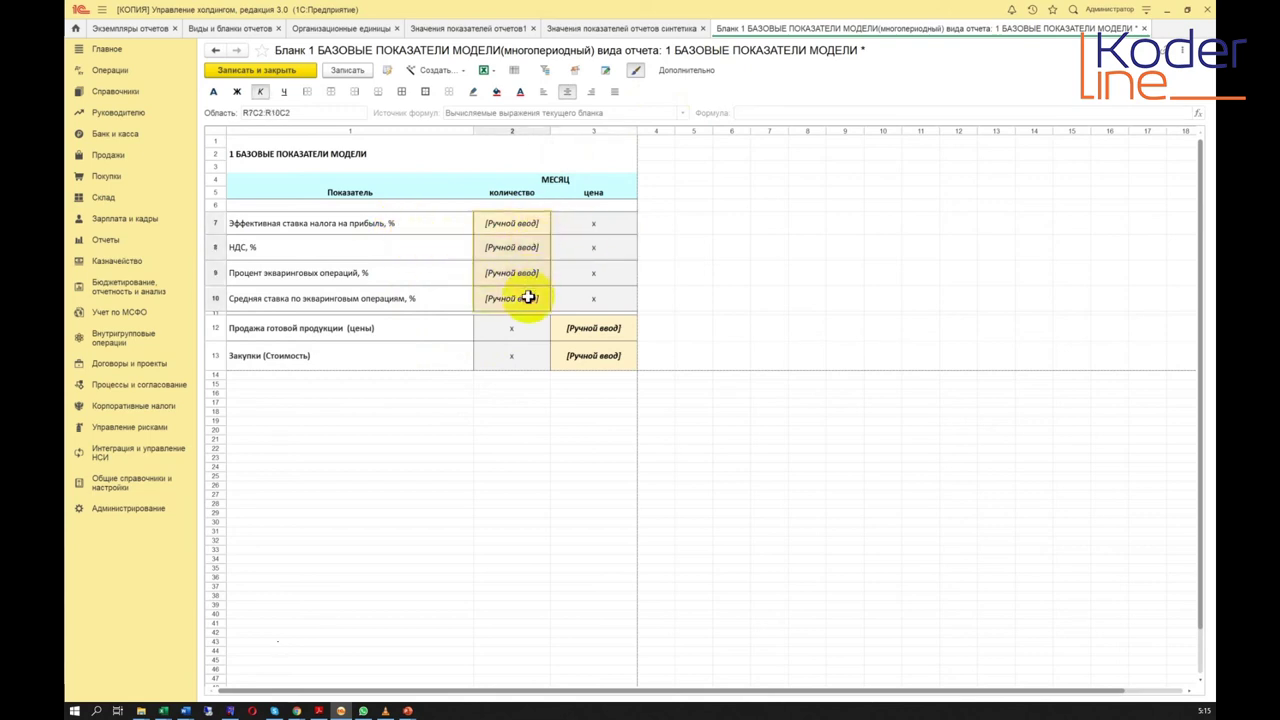
{"action": "left_click_drag", "start_coordinate": [428, 220], "coordinate": [401, 360]}
{"action": "left_click_drag", "start_coordinate": [427, 226], "coordinate": [434, 352]}
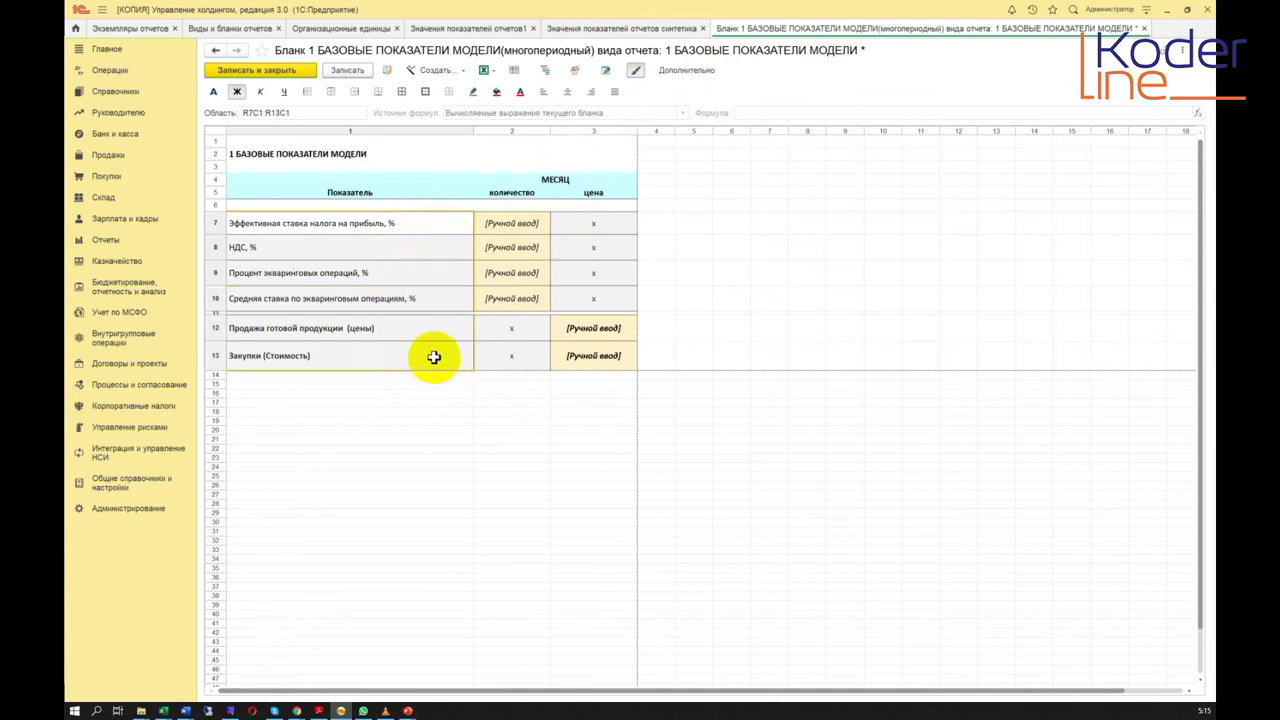
{"action": "left_click", "coordinate": [520, 195]}
{"action": "left_click", "coordinate": [443, 194]}
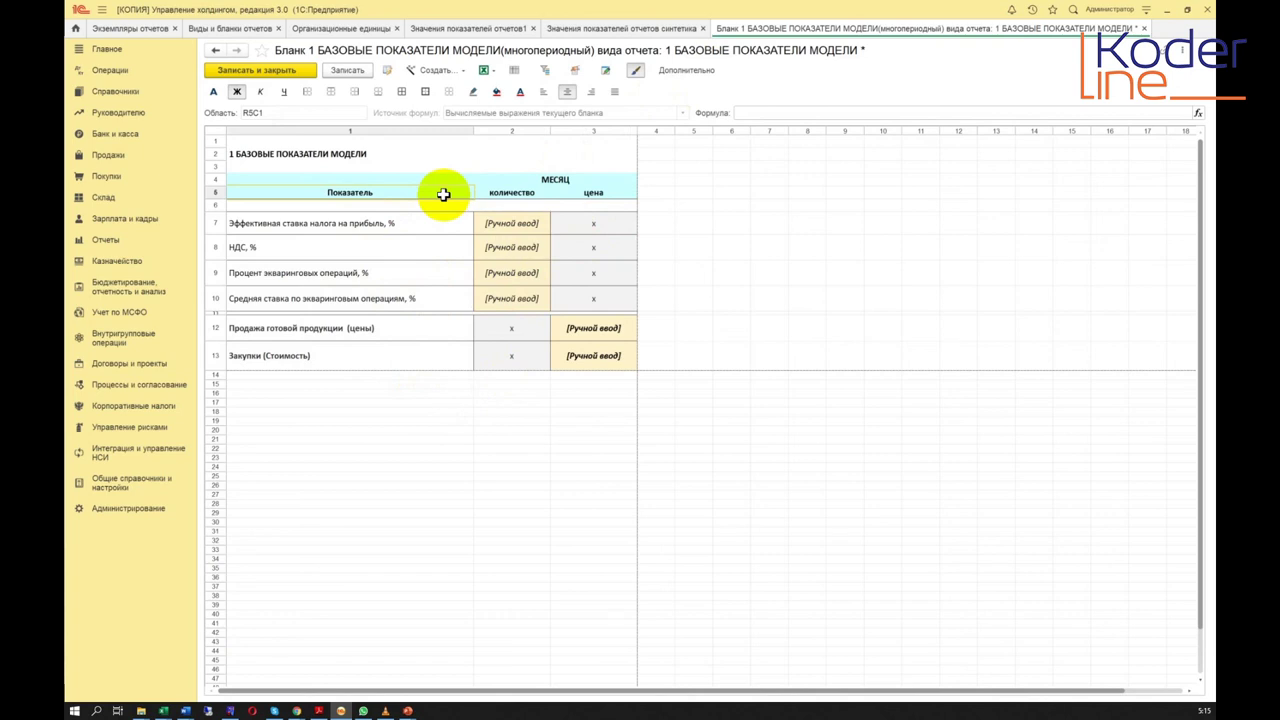
{"action": "left_click_drag", "start_coordinate": [513, 226], "coordinate": [514, 298]}
{"action": "left_click", "coordinate": [532, 225]}
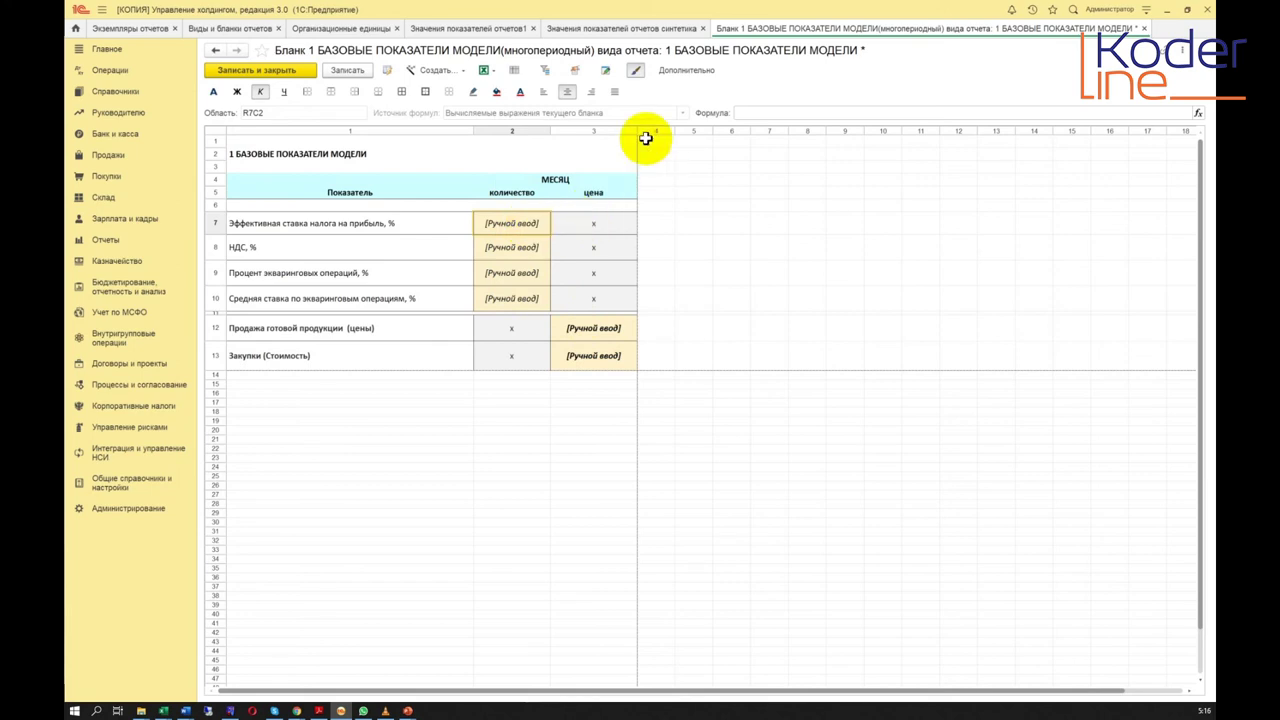
Step: Link the four количество indicators of the report type to their matching [Ручной ввод] cells in rows 7 to 10
{"action": "left_click", "coordinate": [686, 71]}
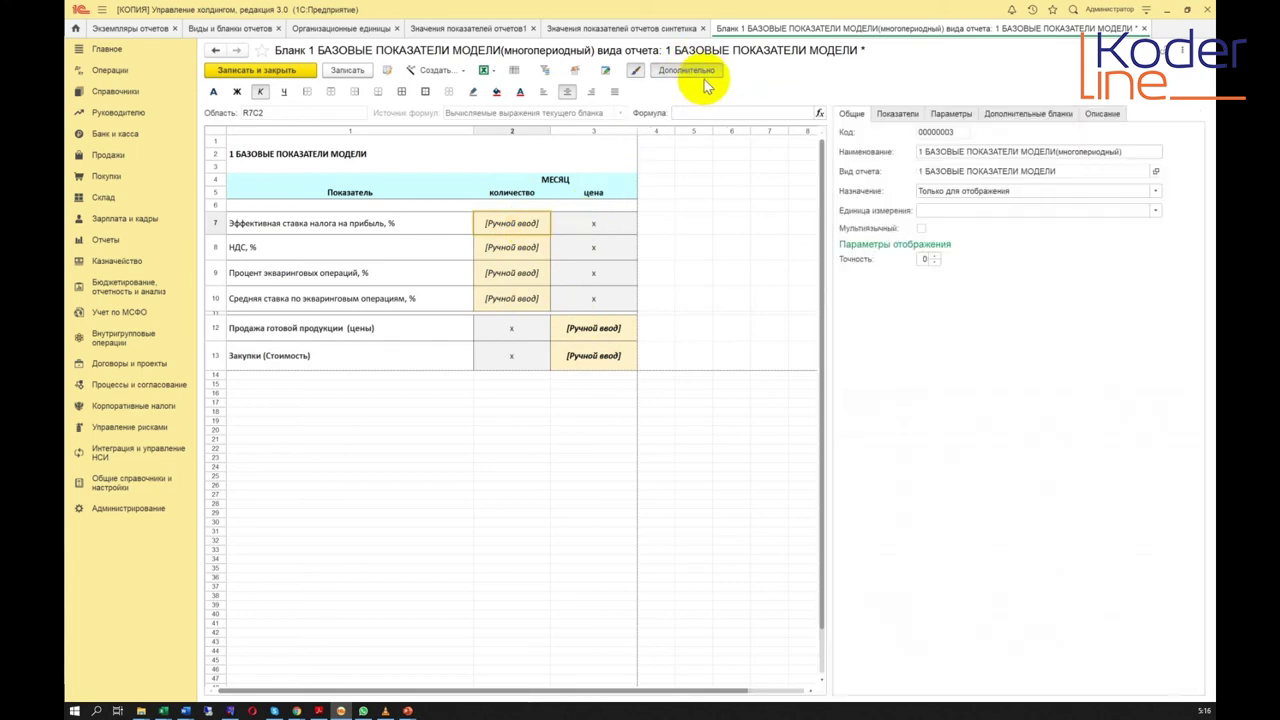
{"action": "left_click", "coordinate": [897, 114]}
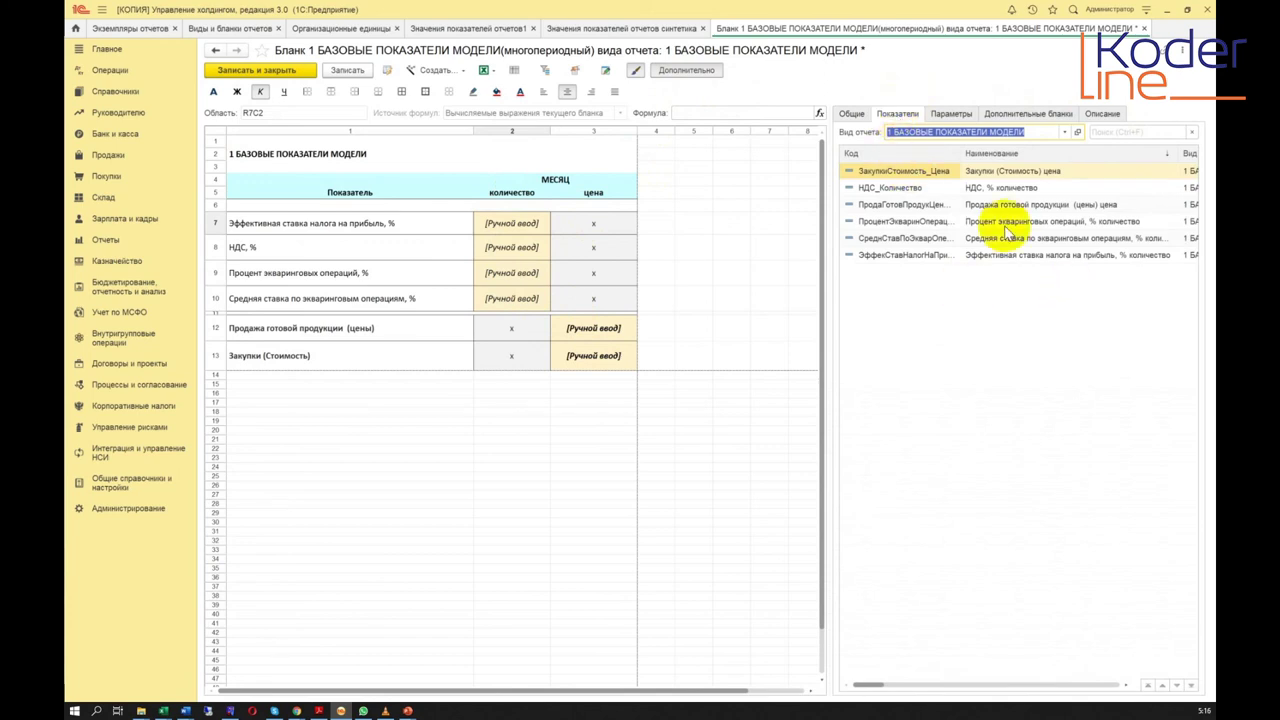
{"action": "left_click", "coordinate": [912, 190]}
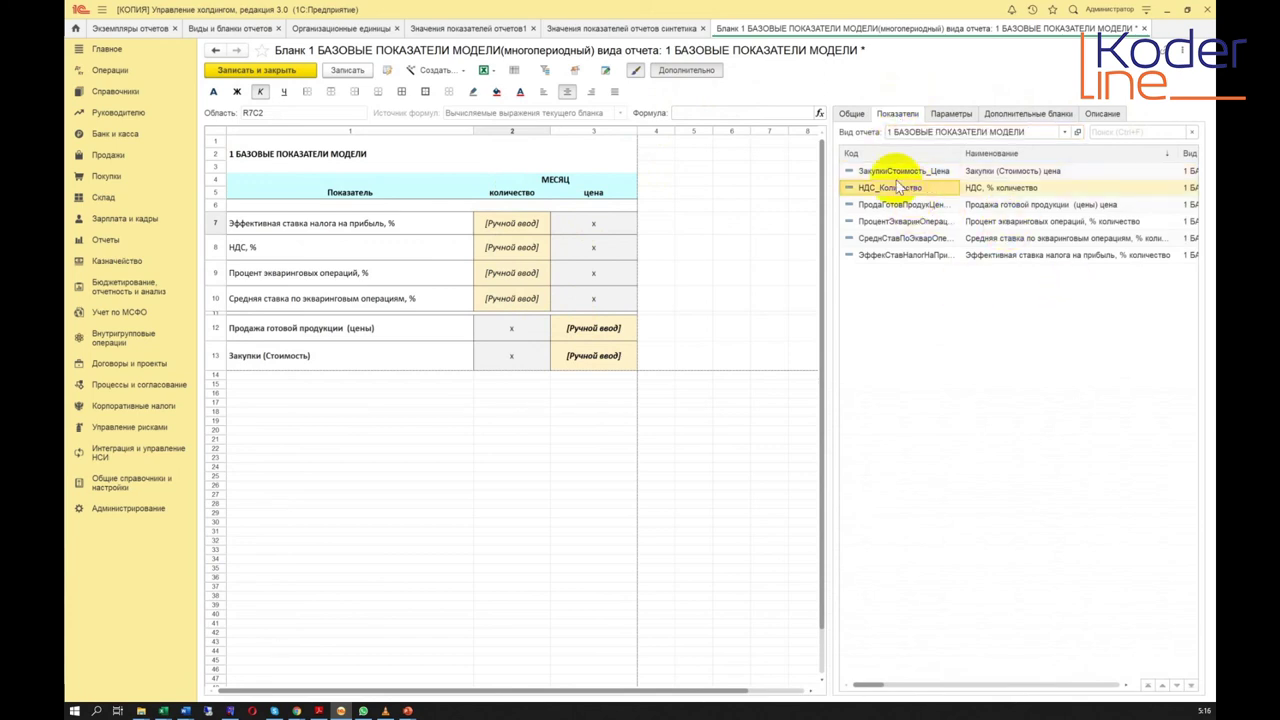
{"action": "left_click", "coordinate": [899, 171]}
{"action": "left_click", "coordinate": [908, 255]}
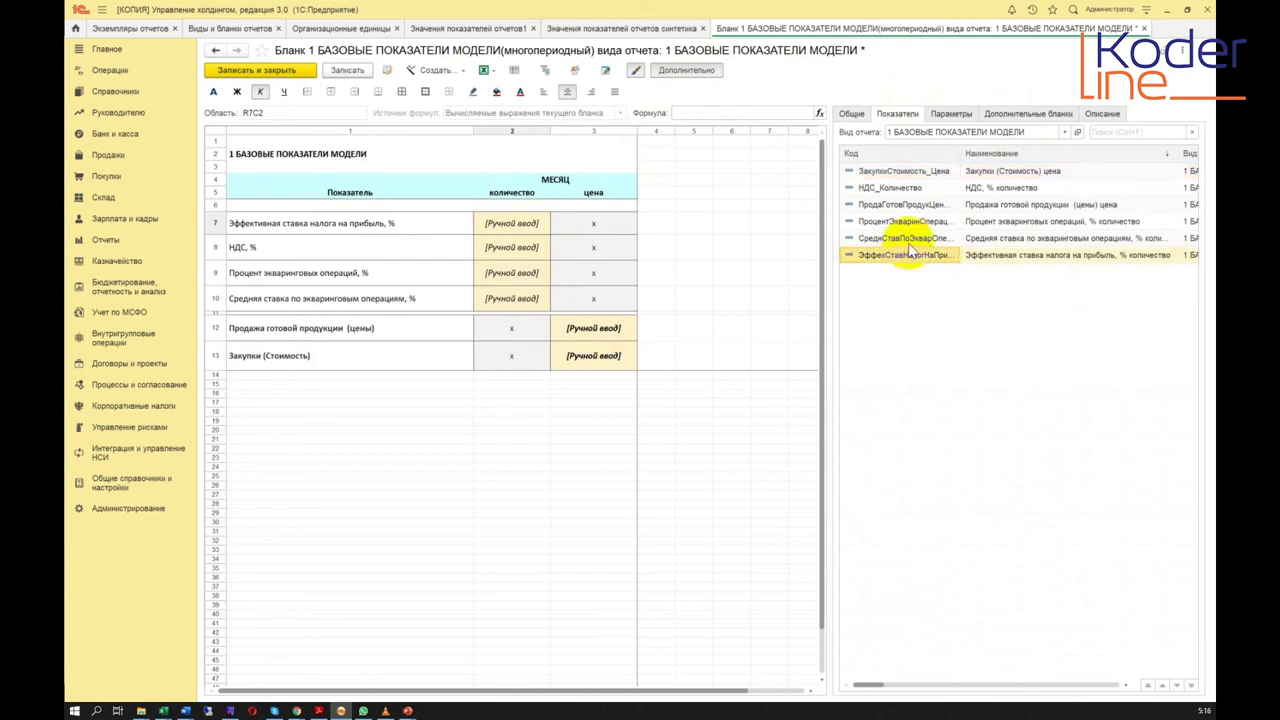
{"action": "left_click_drag", "start_coordinate": [903, 258], "coordinate": [508, 222]}
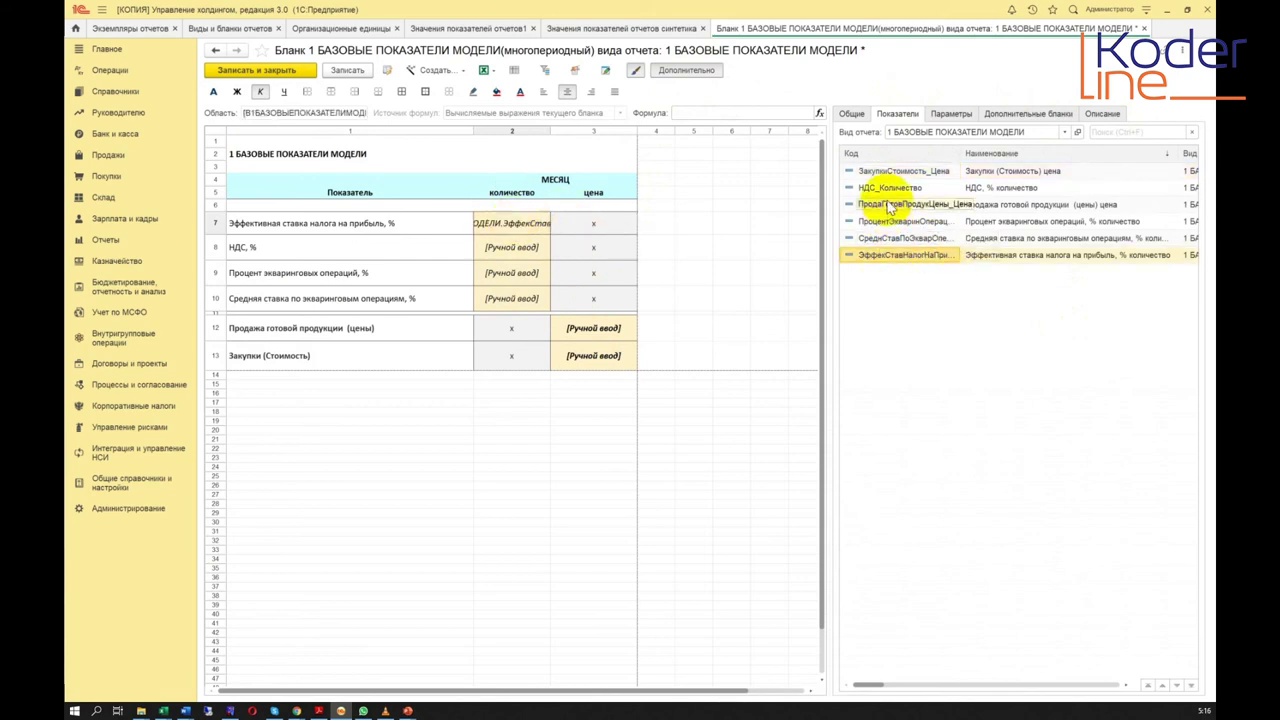
{"action": "left_click_drag", "start_coordinate": [892, 191], "coordinate": [505, 250]}
{"action": "left_click_drag", "start_coordinate": [910, 222], "coordinate": [511, 273]}
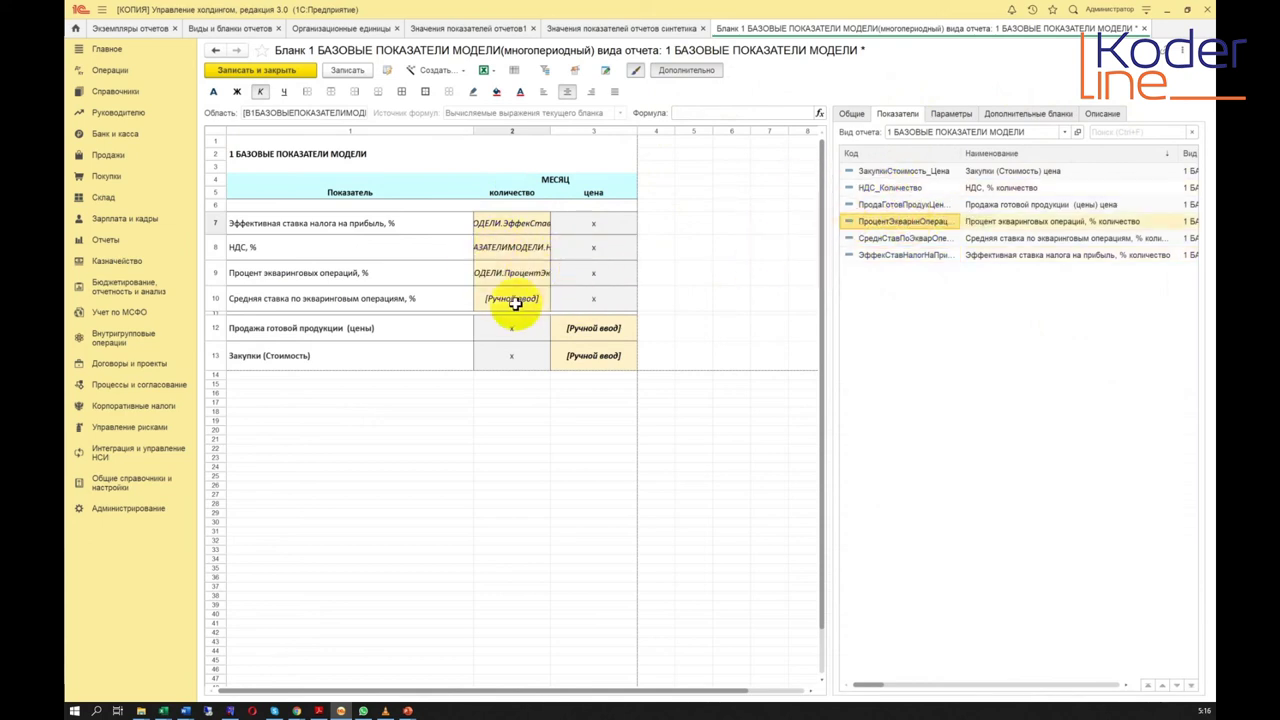
{"action": "left_click_drag", "start_coordinate": [893, 240], "coordinate": [548, 303]}
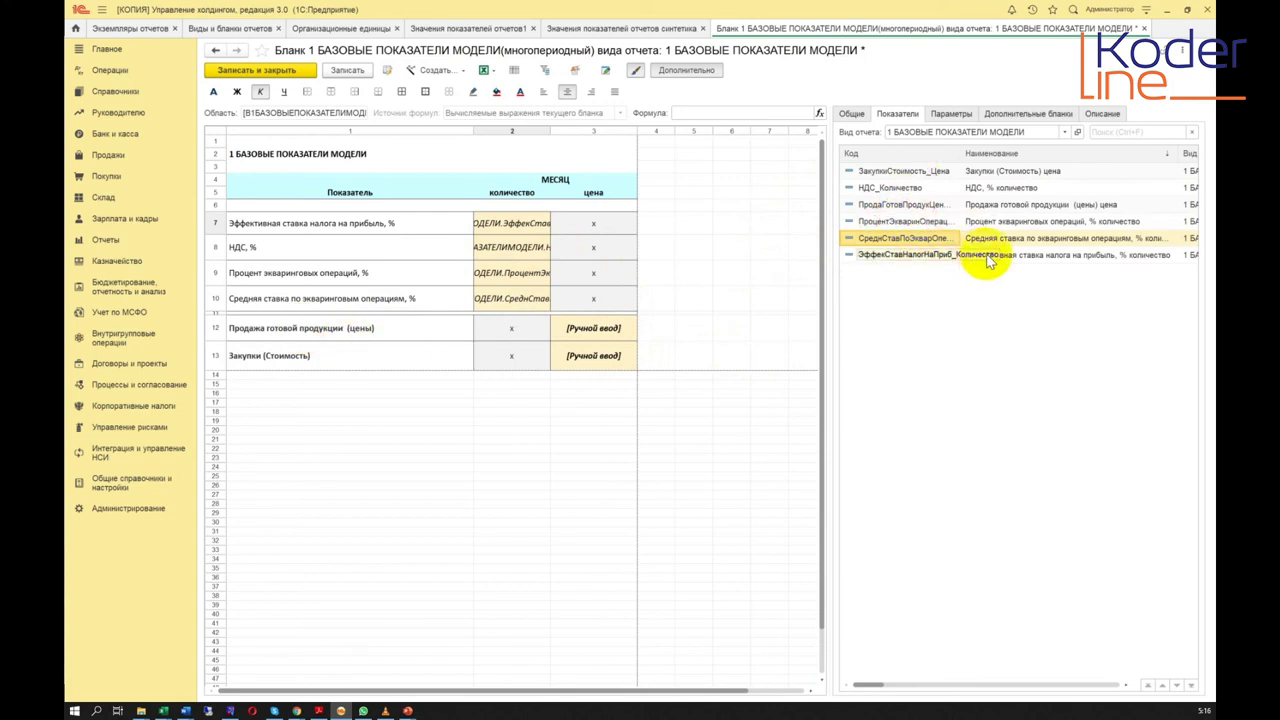
Step: Link the Продажа готовой продукции and Закупки (Стоимость) price indicators to their цена cells in rows 12 and 13, and save the form
{"action": "left_click", "coordinate": [898, 204]}
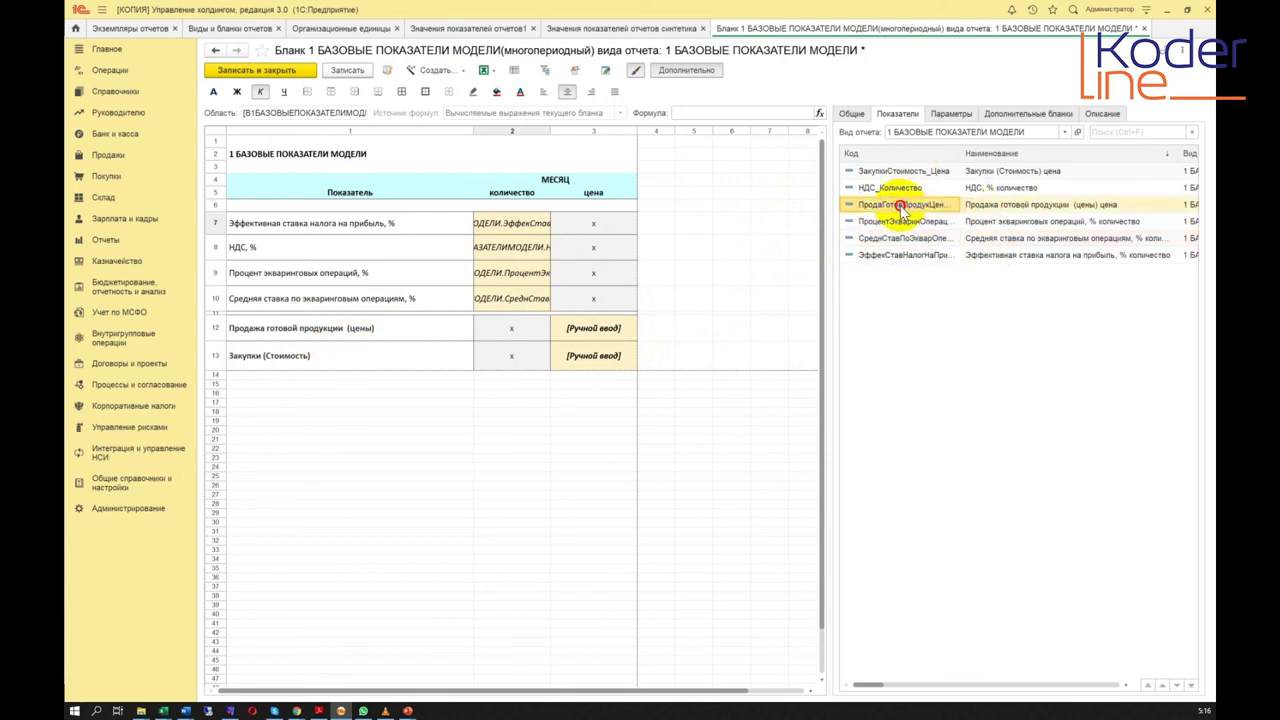
{"action": "left_click", "coordinate": [593, 329]}
{"action": "double_click", "coordinate": [593, 327]}
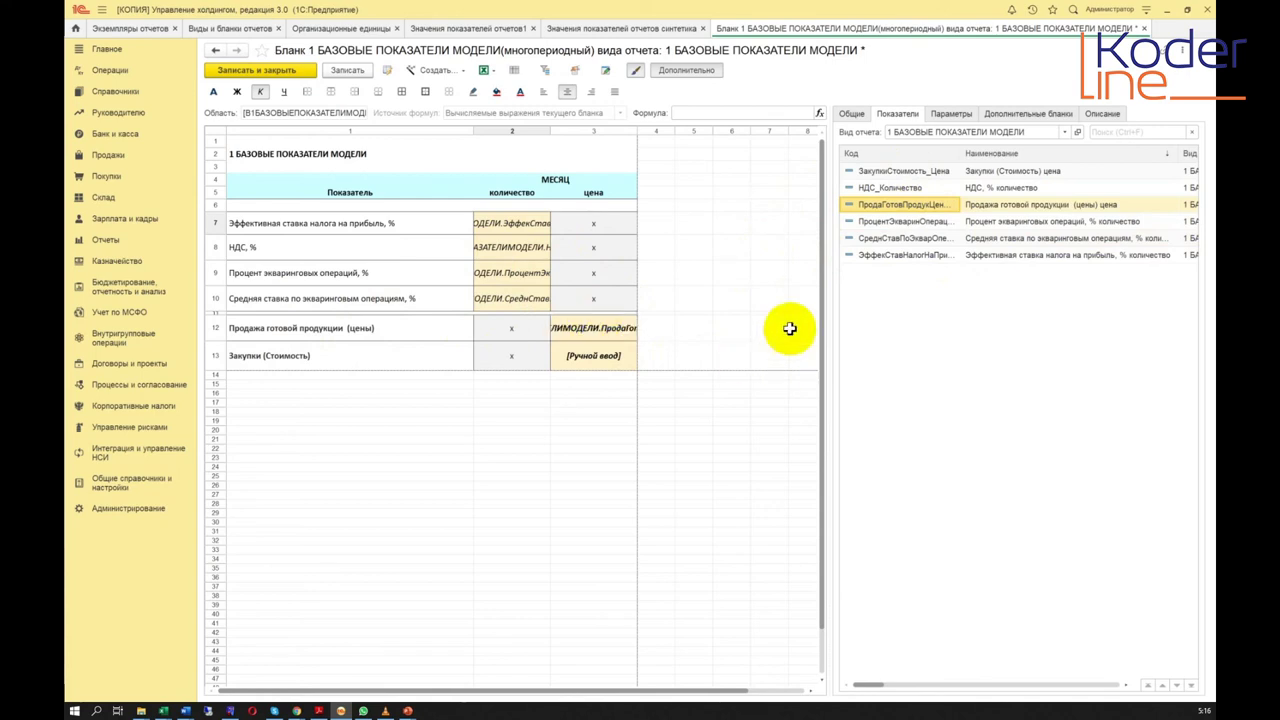
{"action": "left_click", "coordinate": [924, 172]}
{"action": "double_click", "coordinate": [600, 356]}
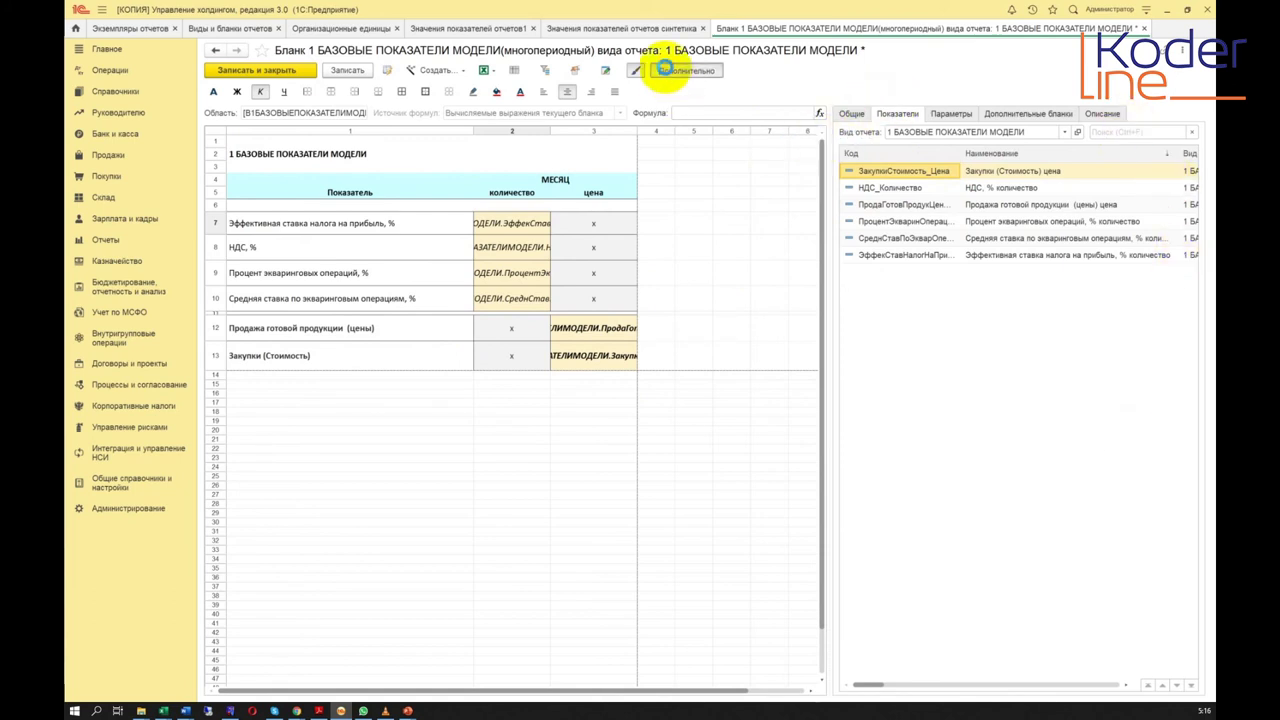
{"action": "left_click", "coordinate": [666, 72]}
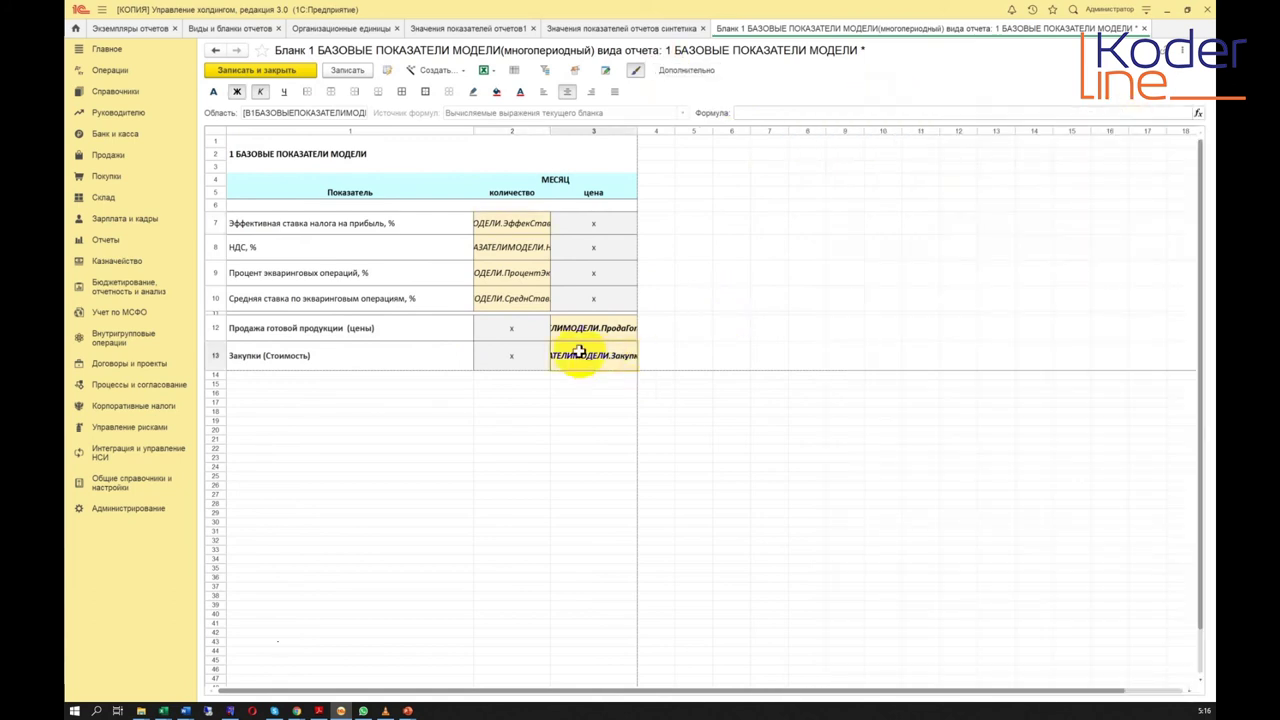
{"action": "left_click", "coordinate": [347, 70]}
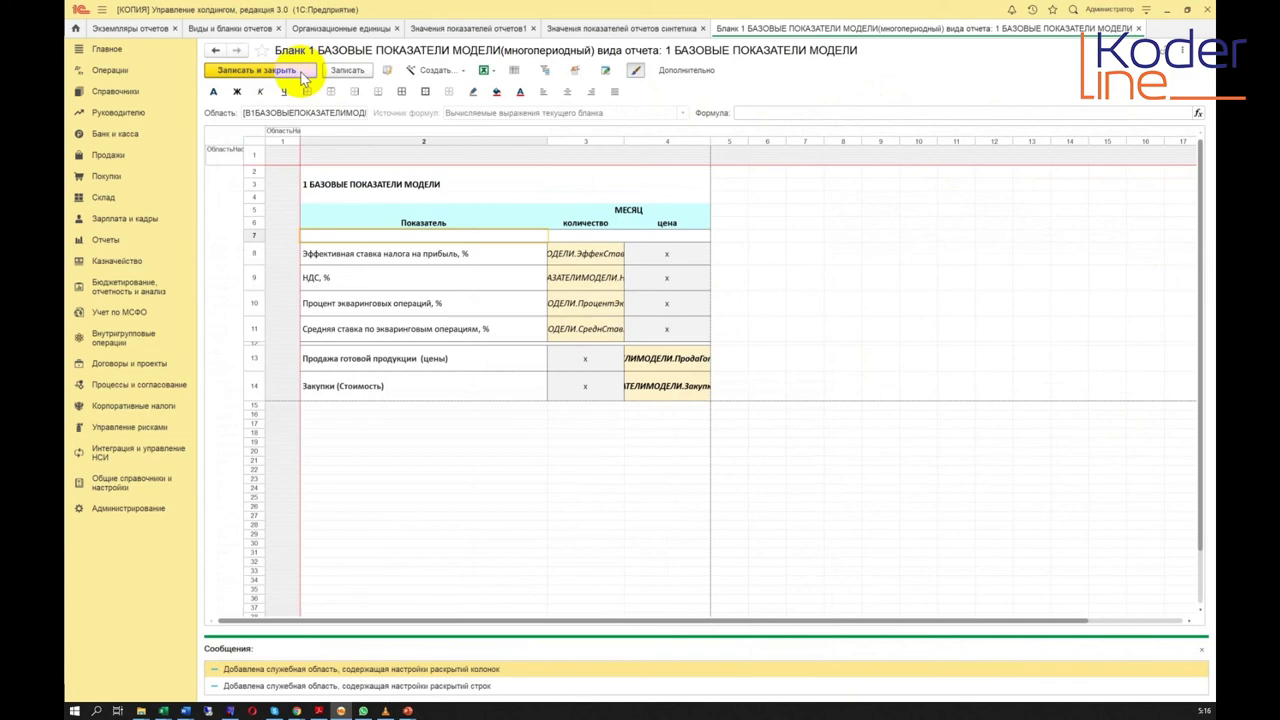
Step: Start an analytical disclosure area (Область аналитического раскрытия) for the количество and цена columns, with 2 columns in the disclosure area
{"action": "left_click", "coordinate": [592, 278]}
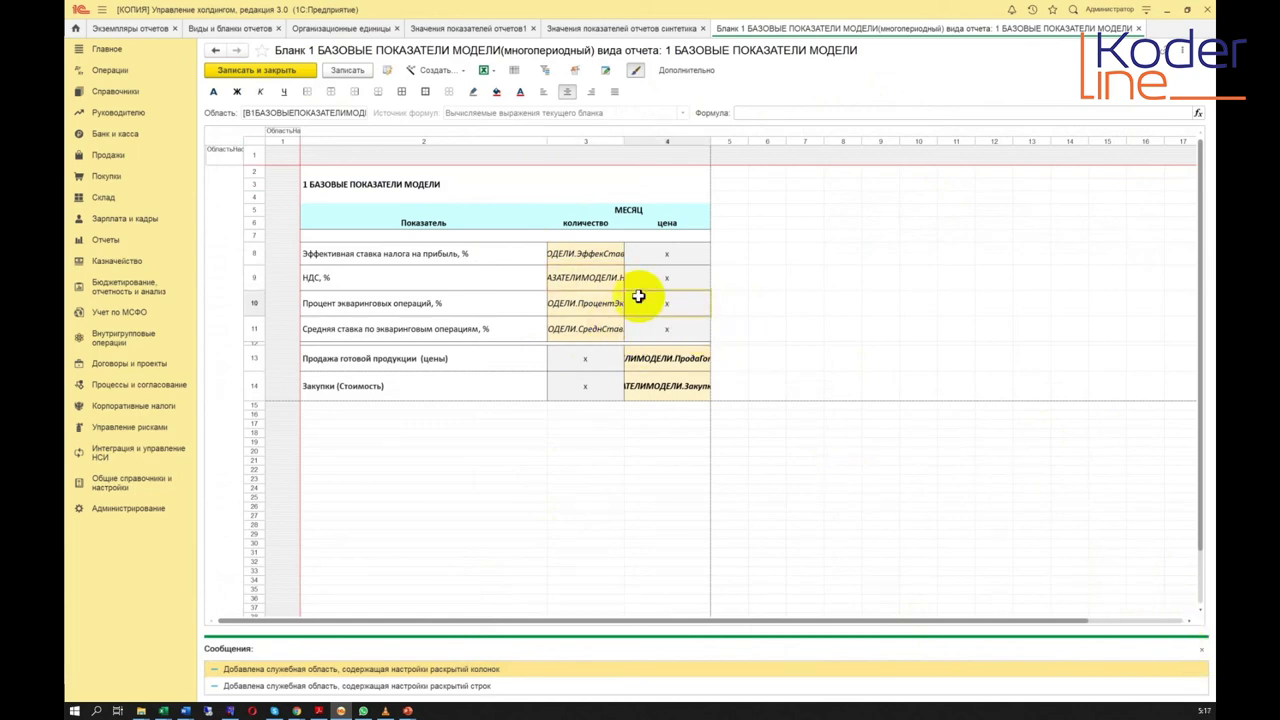
{"action": "left_click", "coordinate": [586, 222]}
{"action": "left_click_drag", "start_coordinate": [591, 141], "coordinate": [657, 141]}
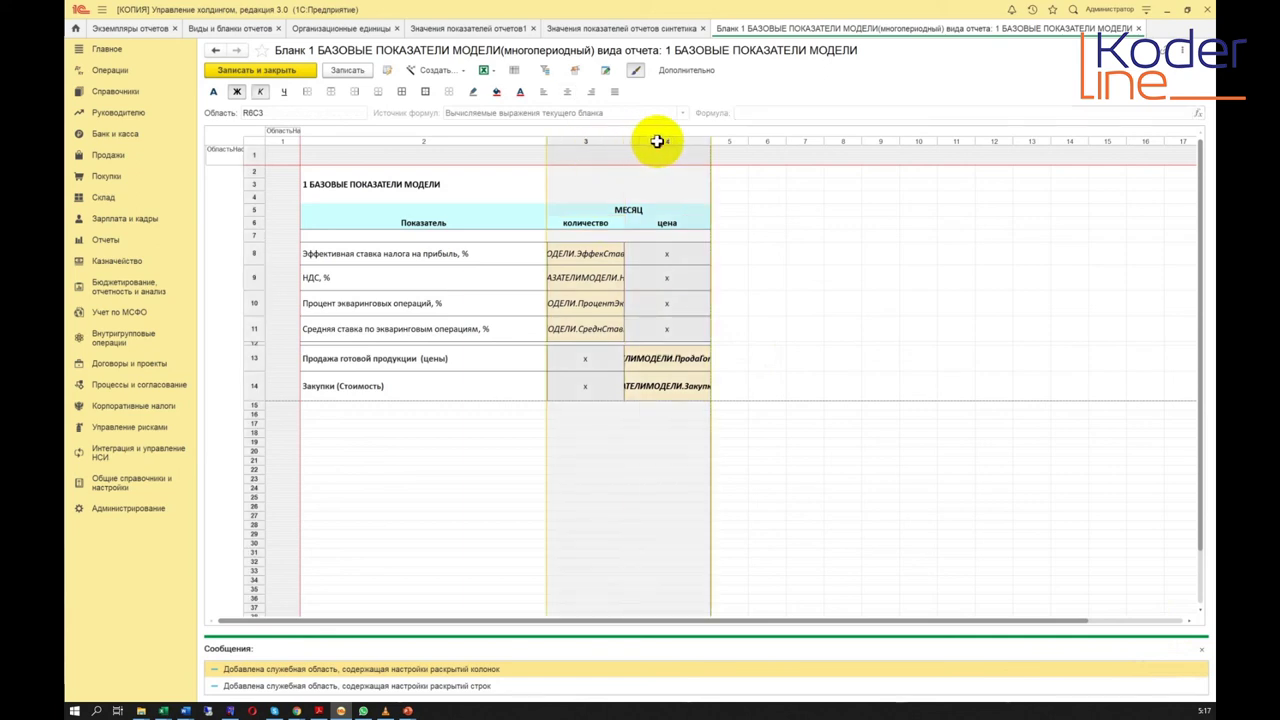
{"action": "left_click", "coordinate": [660, 197]}
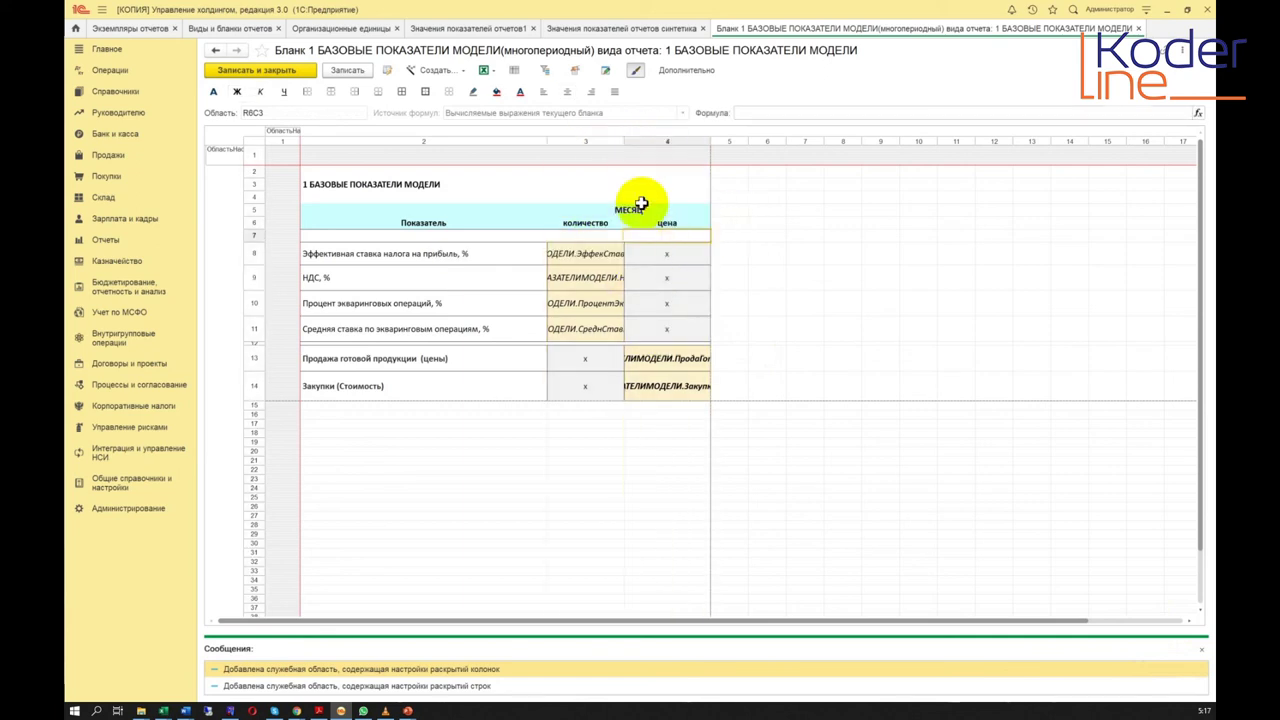
{"action": "left_click_drag", "start_coordinate": [598, 146], "coordinate": [662, 142]}
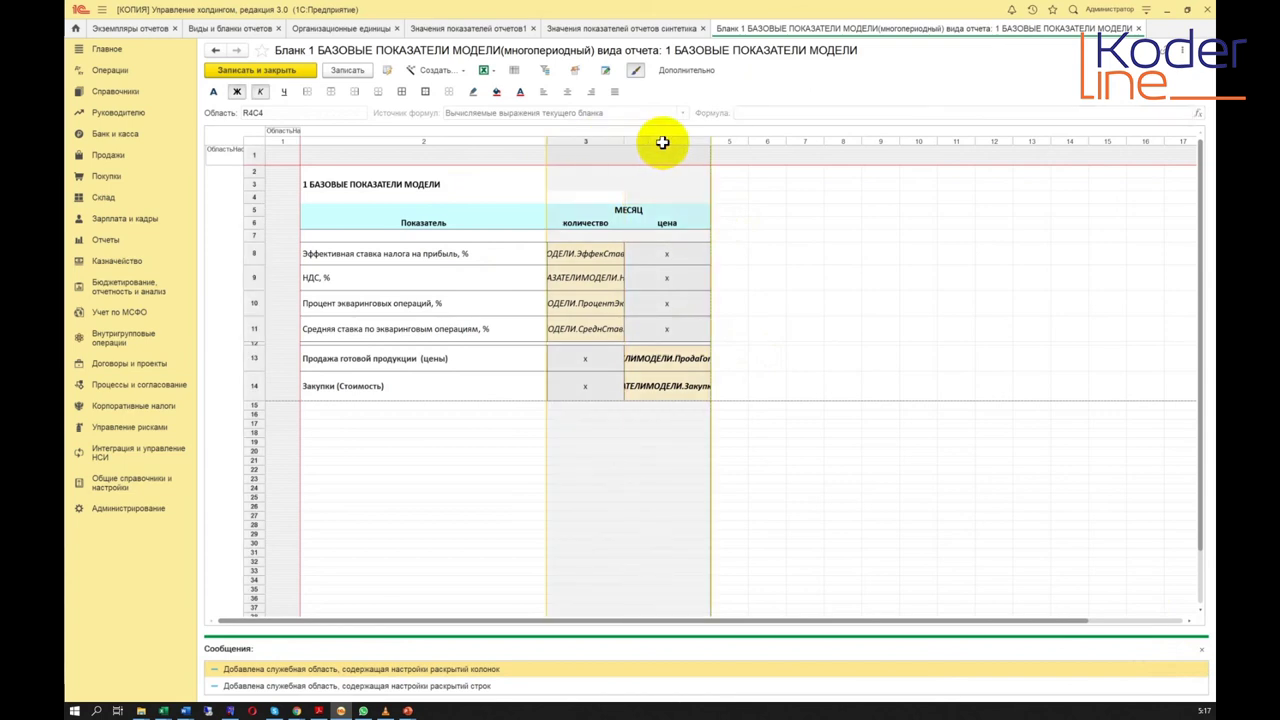
{"action": "left_click", "coordinate": [462, 71]}
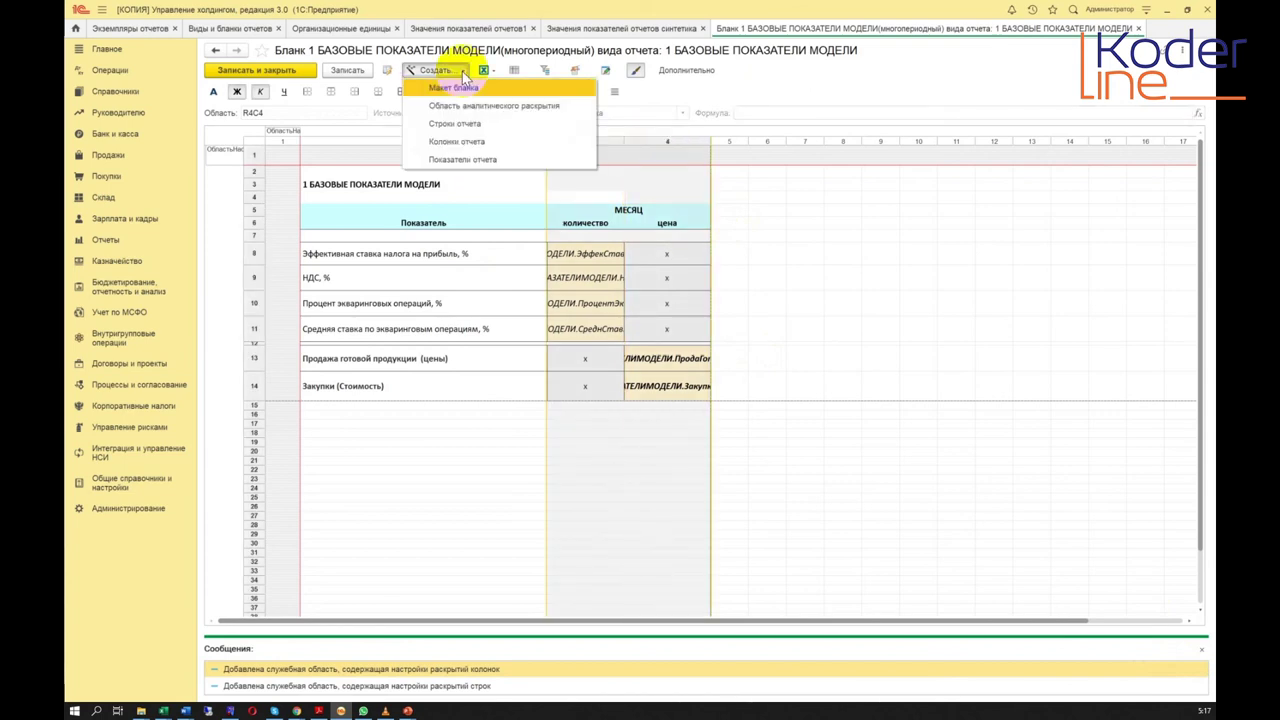
{"action": "left_click", "coordinate": [462, 107]}
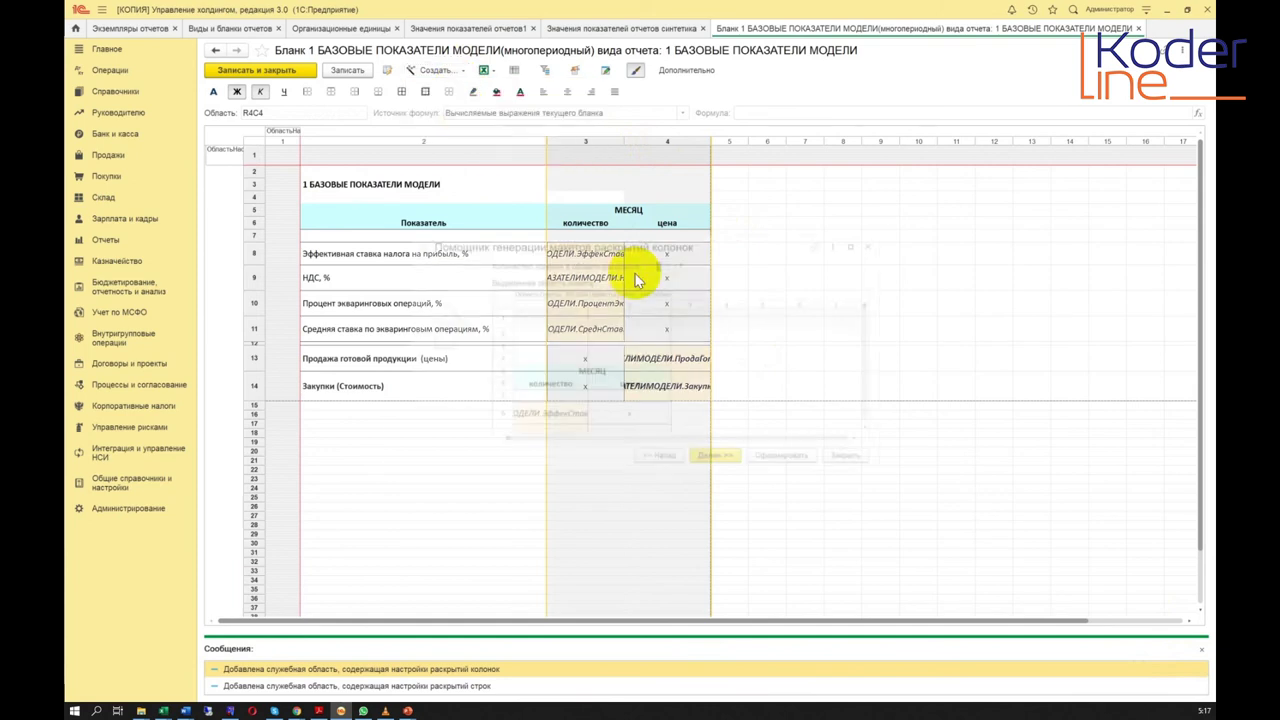
{"action": "left_click_drag", "start_coordinate": [686, 240], "coordinate": [743, 265]}
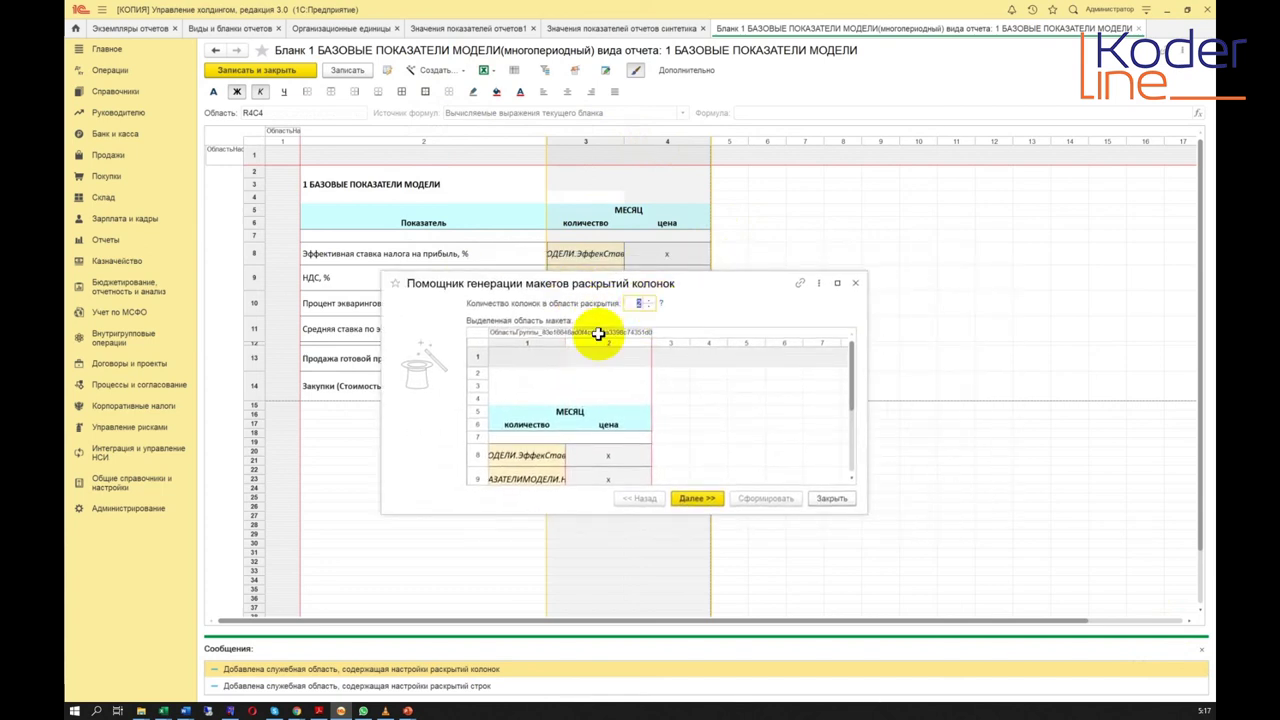
{"action": "left_click", "coordinate": [640, 304]}
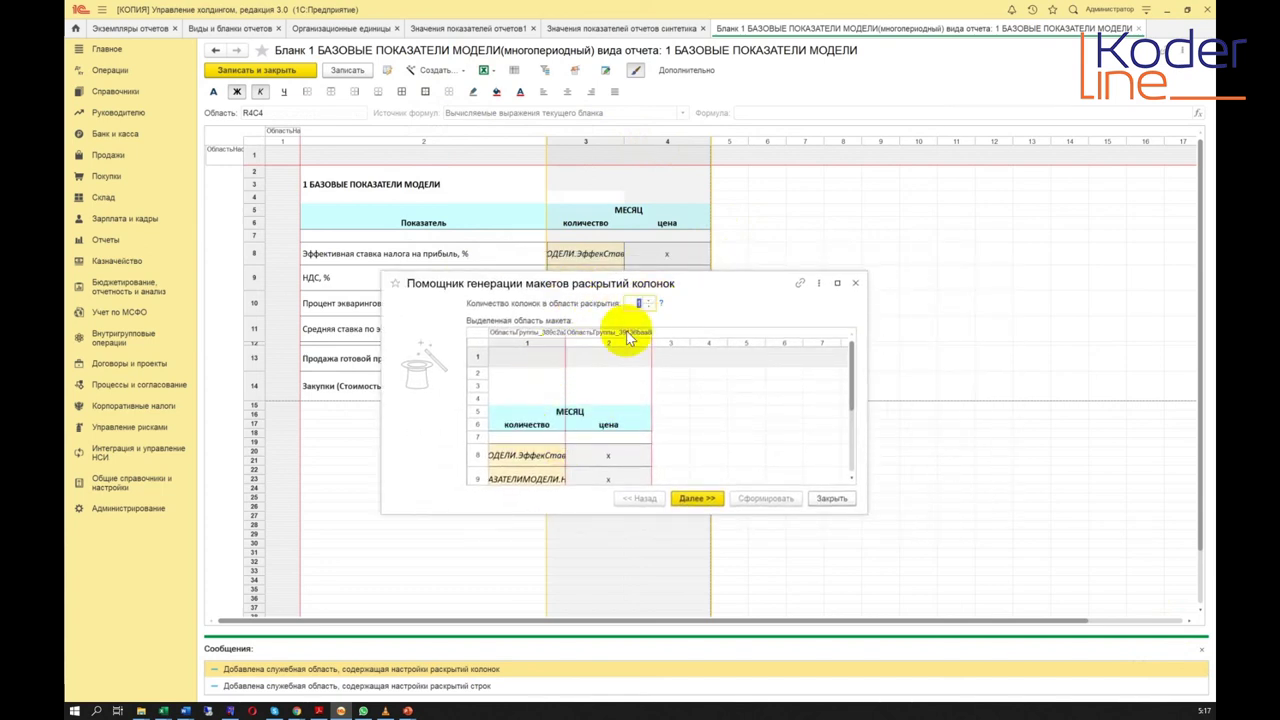
{"action": "left_click", "coordinate": [650, 302]}
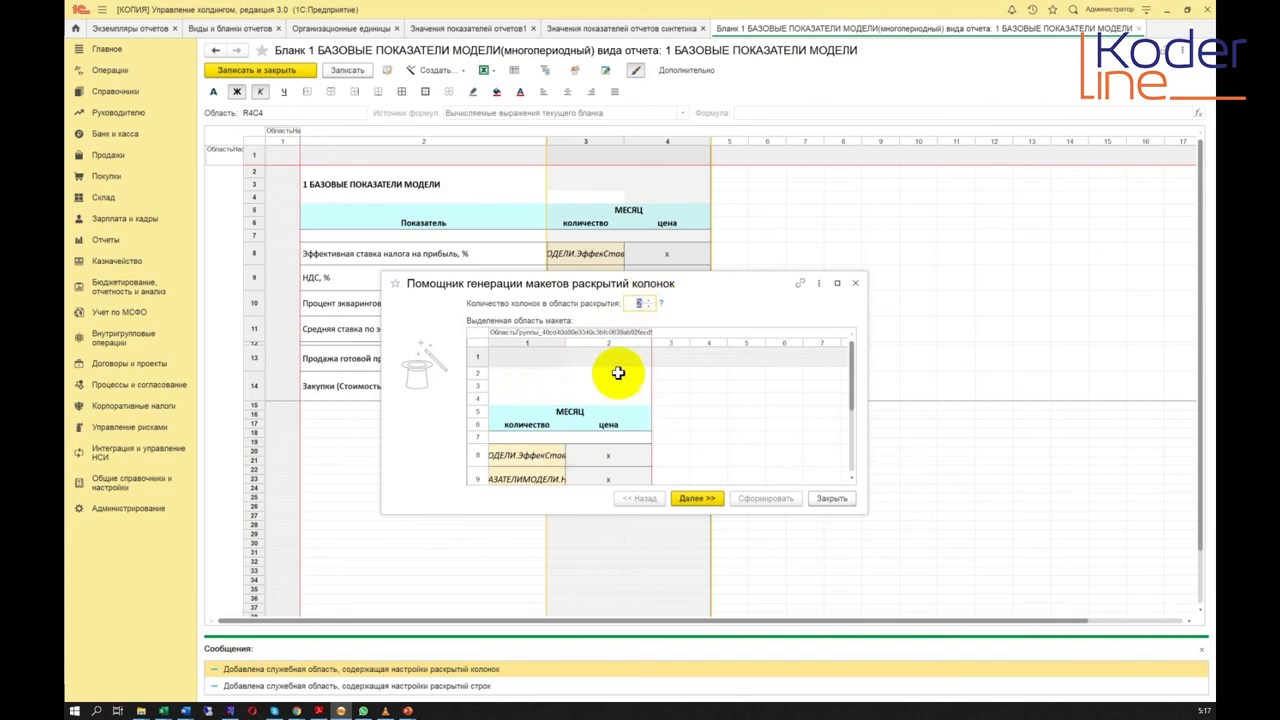
{"action": "left_click", "coordinate": [697, 498]}
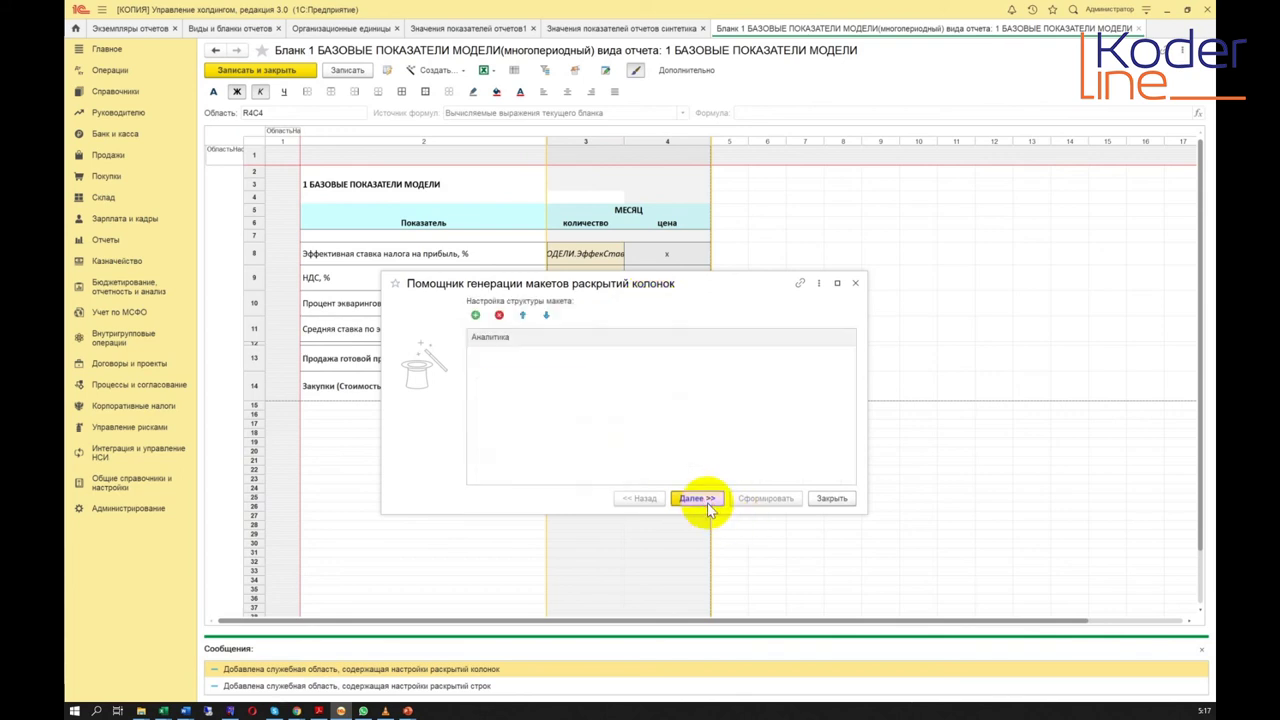
Step: Add Период as the disclosure analytic, accept the filter and sorting settings as offered, and generate the column disclosure layout
{"action": "left_click_drag", "start_coordinate": [602, 287], "coordinate": [676, 332]}
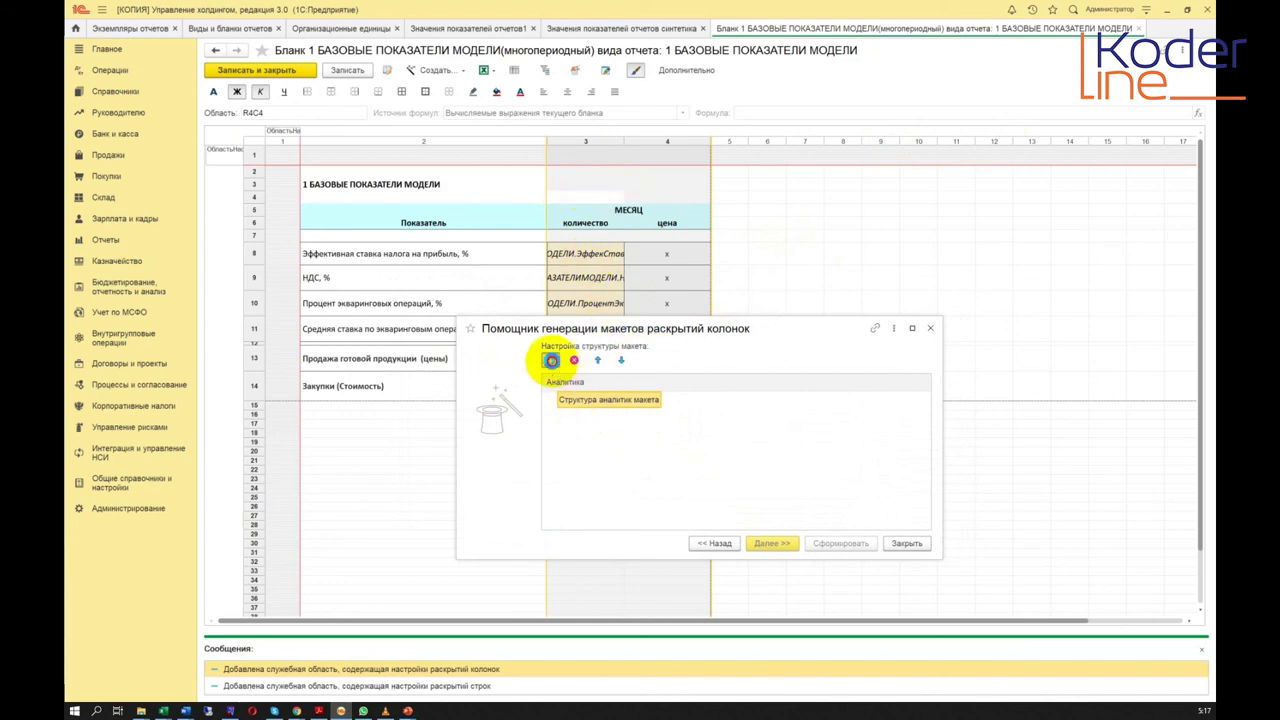
{"action": "left_click", "coordinate": [551, 360]}
{"action": "left_click", "coordinate": [628, 345]}
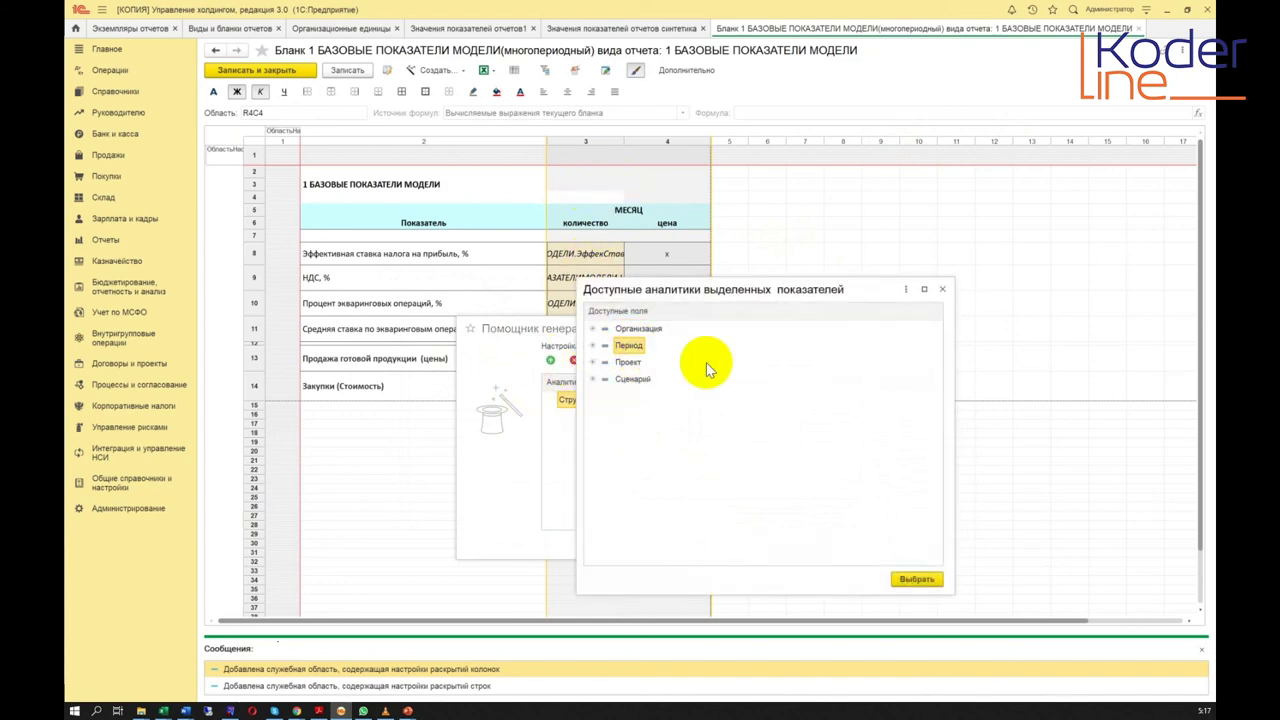
{"action": "left_click", "coordinate": [917, 580]}
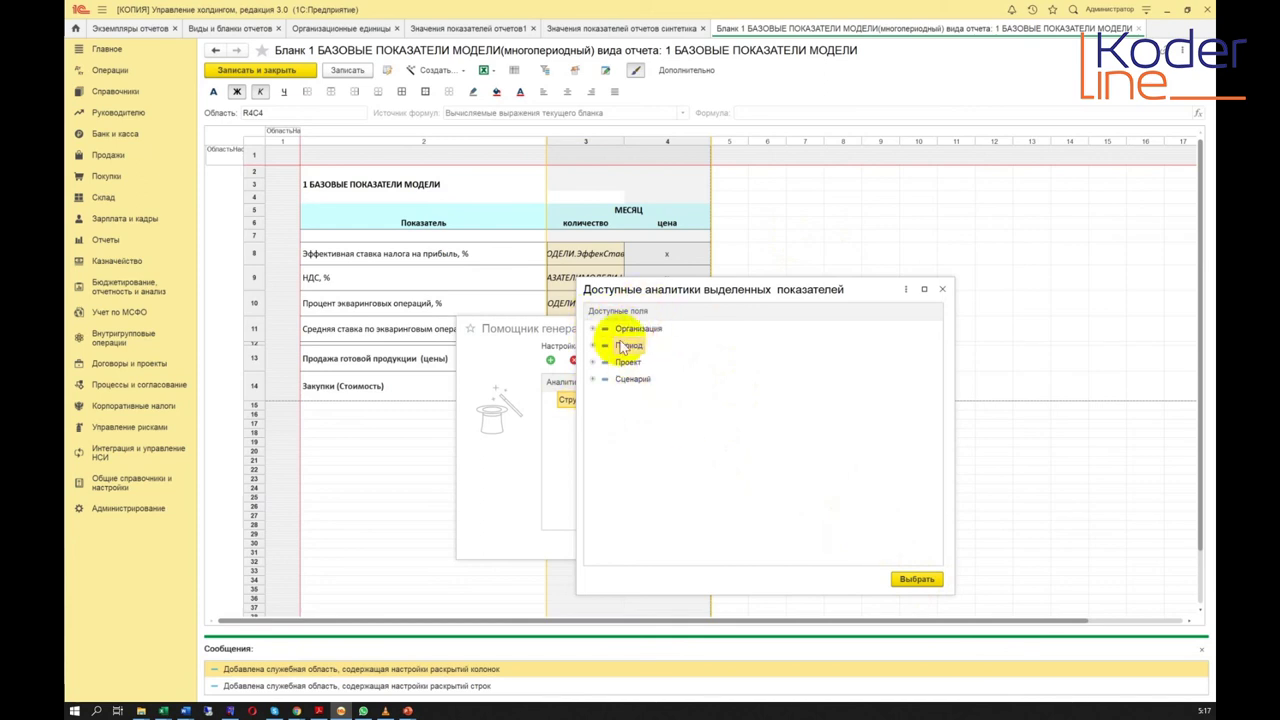
{"action": "left_click", "coordinate": [908, 579]}
{"action": "left_click", "coordinate": [786, 549]}
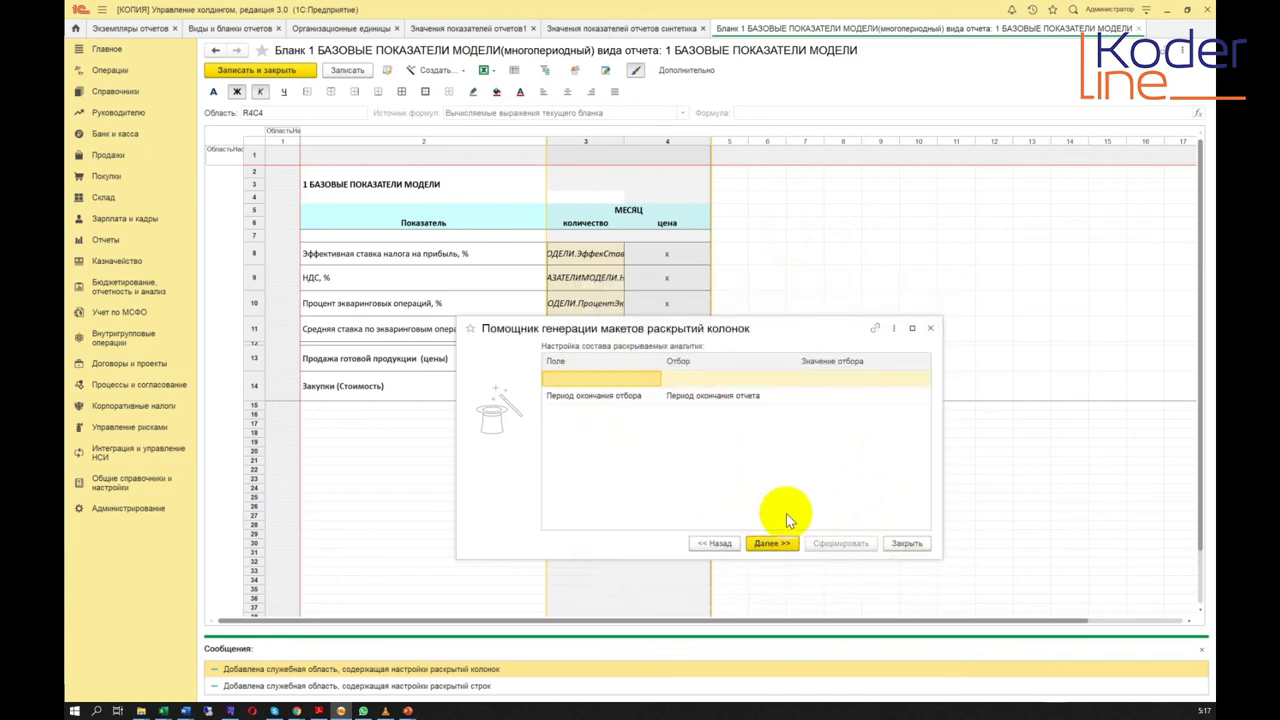
{"action": "left_click", "coordinate": [776, 546]}
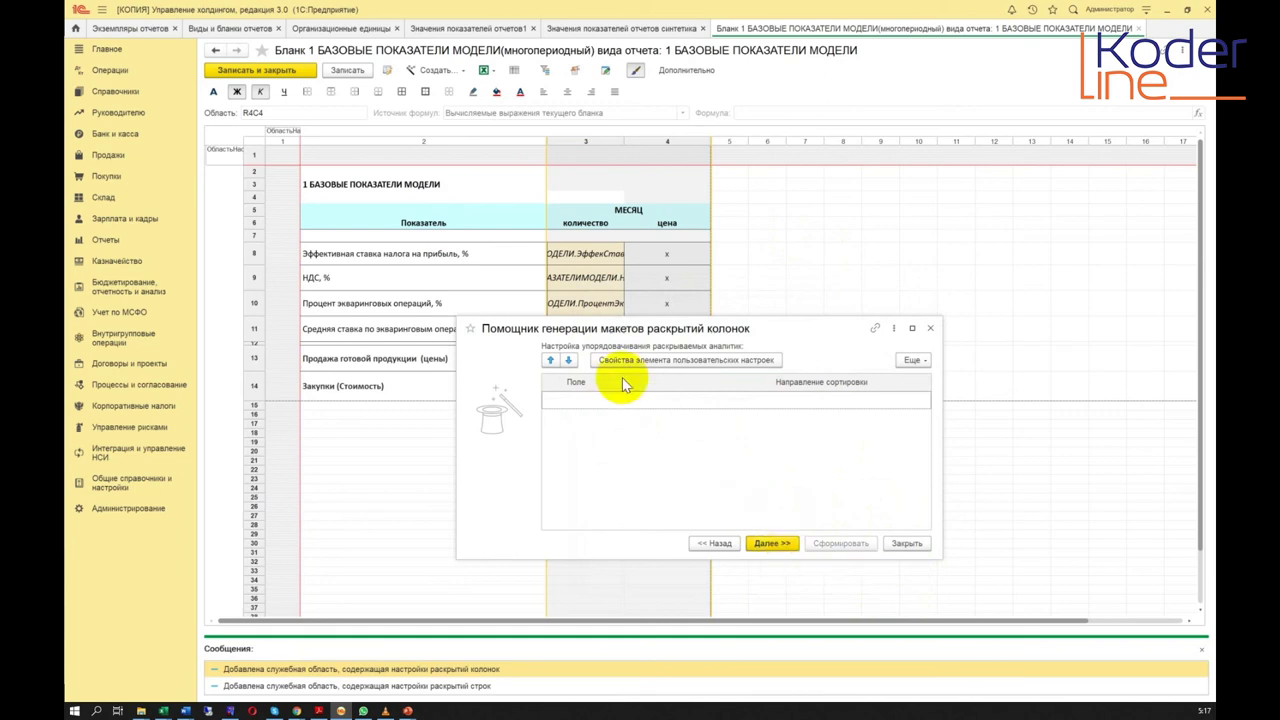
{"action": "left_click", "coordinate": [770, 544]}
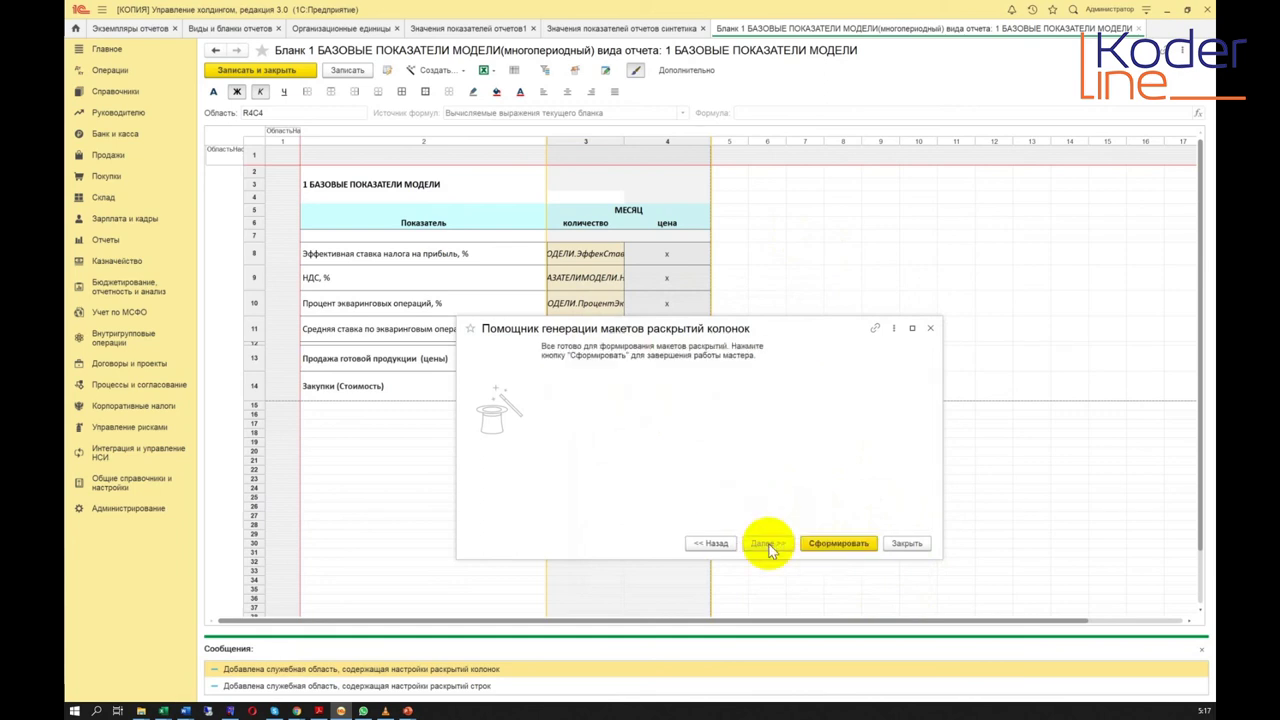
{"action": "left_click", "coordinate": [839, 546]}
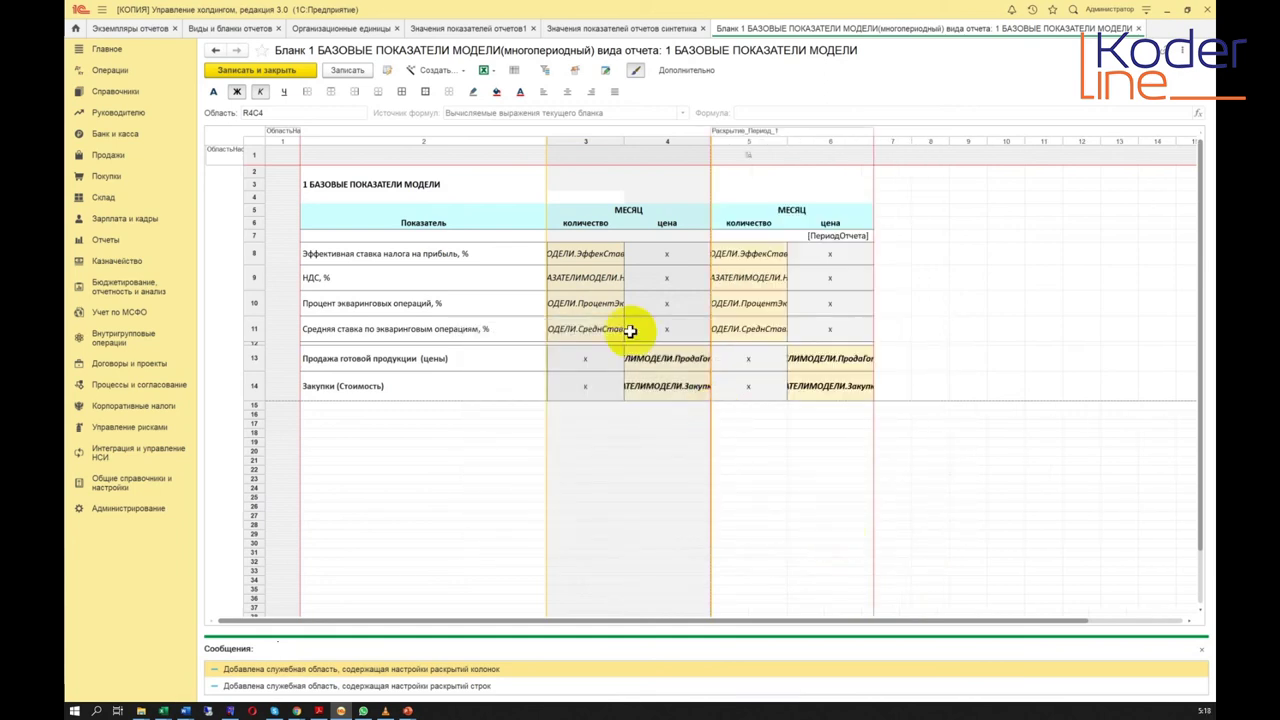
Step: Delete the original количество and цена columns 3 and 4, keeping the Раскрытие_Период_1 disclosure columns beside them
{"action": "left_click", "coordinate": [618, 274]}
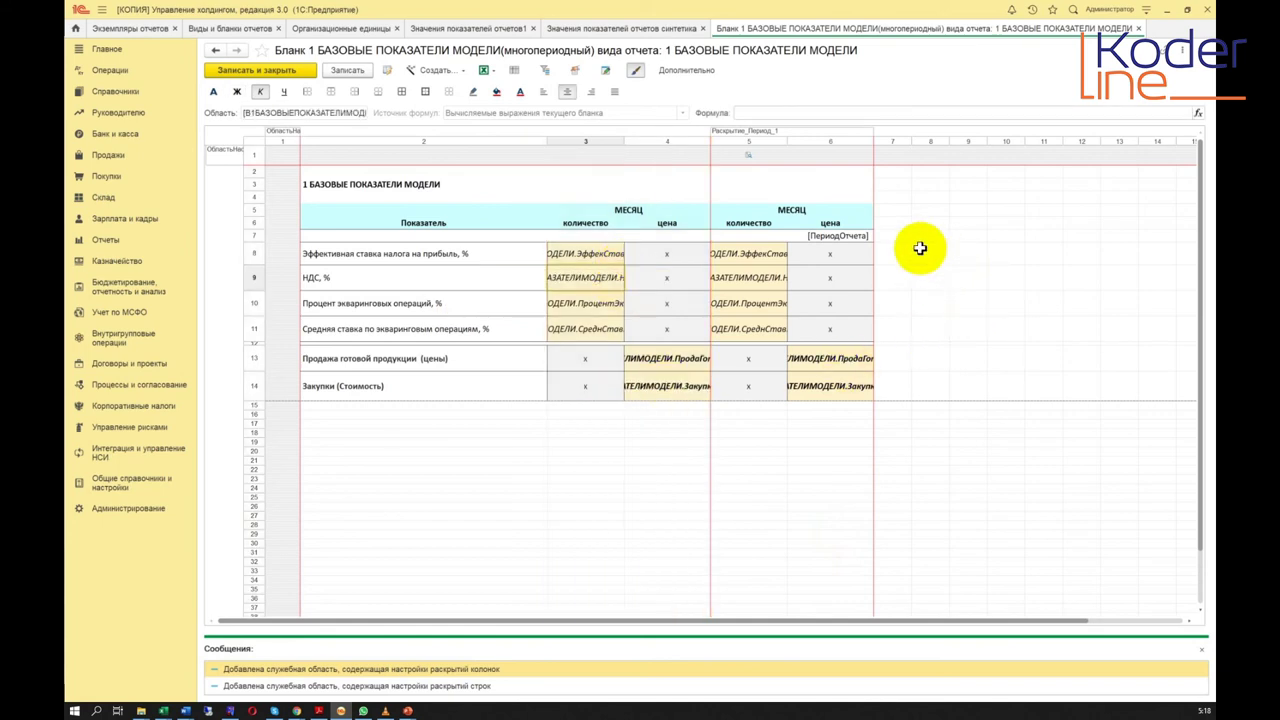
{"action": "left_click", "coordinate": [730, 326]}
{"action": "left_click", "coordinate": [757, 141]}
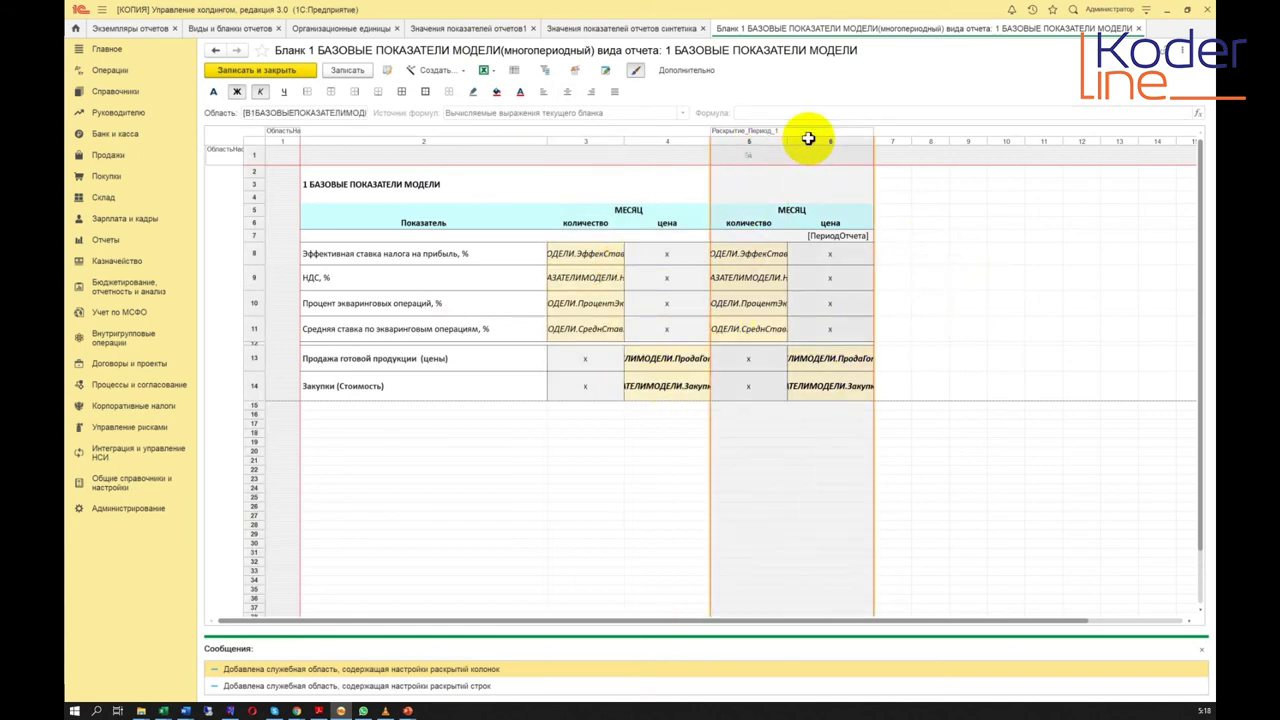
{"action": "left_click", "coordinate": [968, 184]}
{"action": "left_click_drag", "start_coordinate": [683, 141], "coordinate": [597, 143]}
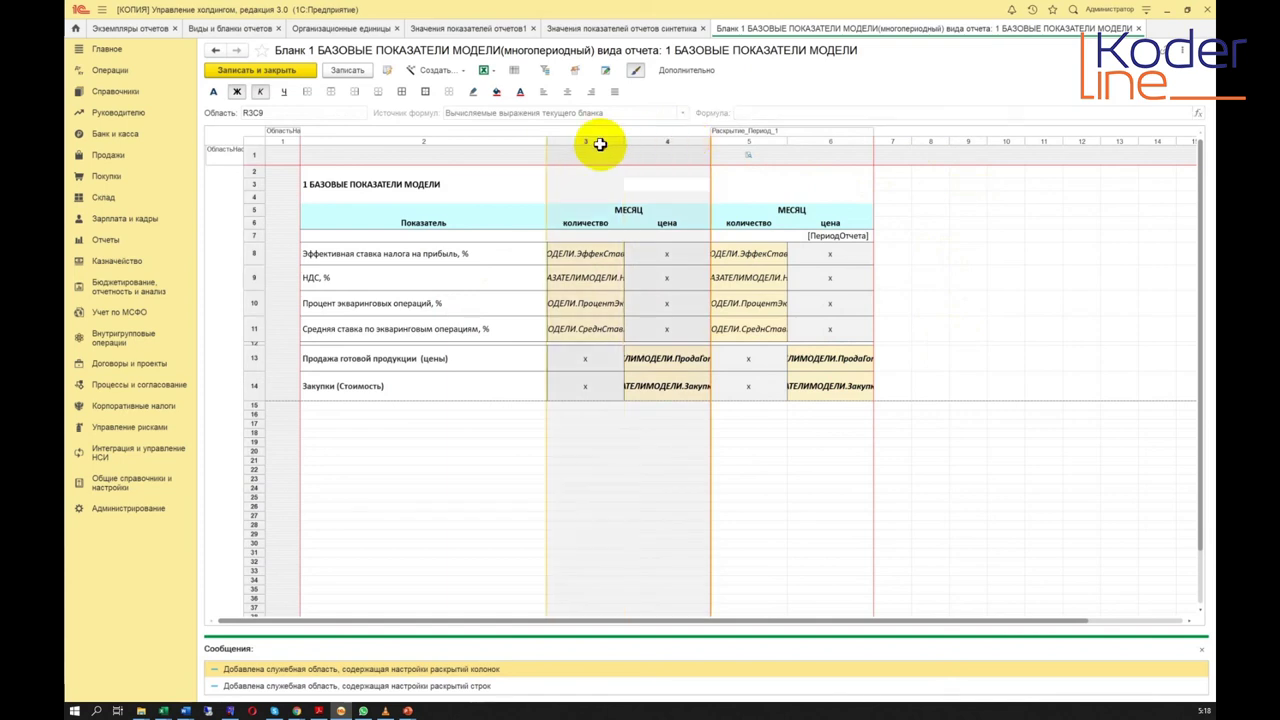
{"action": "right_click", "coordinate": [597, 143]}
{"action": "left_click", "coordinate": [941, 337]}
{"action": "left_click_drag", "start_coordinate": [590, 141], "coordinate": [629, 166]}
{"action": "left_click", "coordinate": [685, 325]}
{"action": "right_click", "coordinate": [611, 168]}
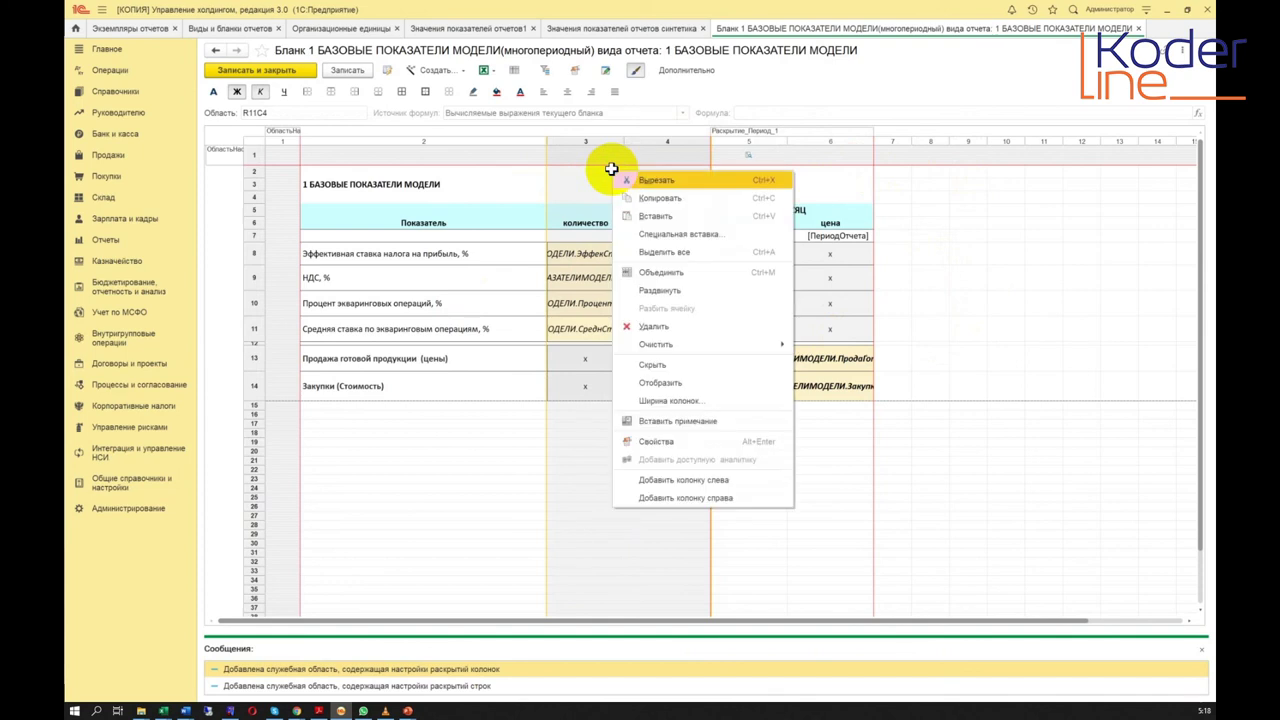
{"action": "left_click", "coordinate": [686, 326]}
{"action": "left_click", "coordinate": [600, 253]}
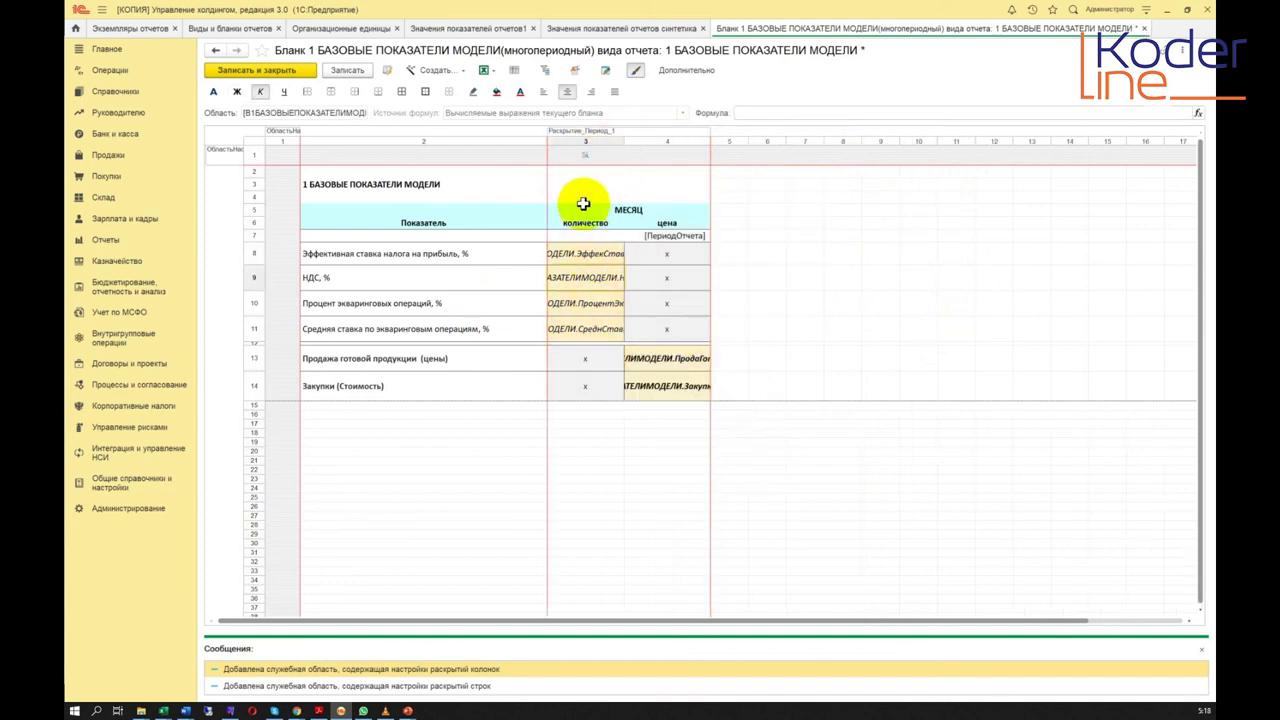
{"action": "left_click", "coordinate": [640, 210]}
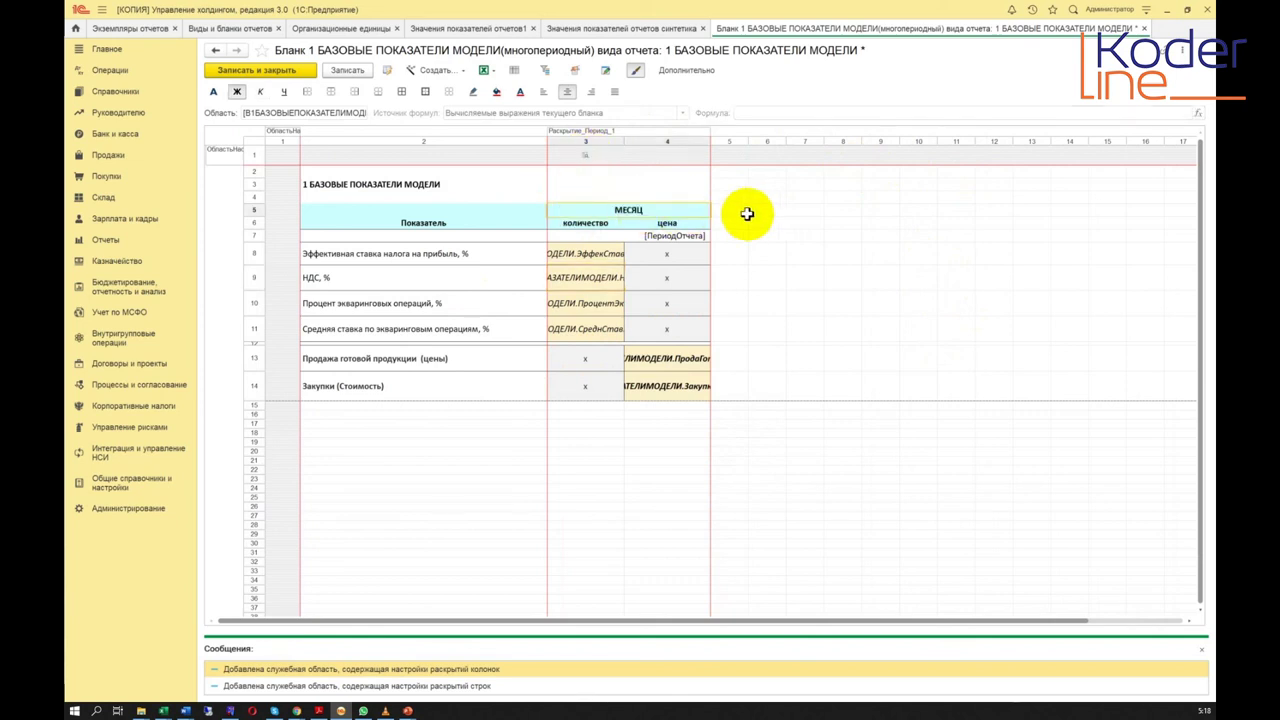
Step: Examine the form's additional settings and available parameters for a period field that suits the МЕСЯЦ header
{"action": "left_click", "coordinate": [686, 280]}
{"action": "left_click", "coordinate": [648, 211]}
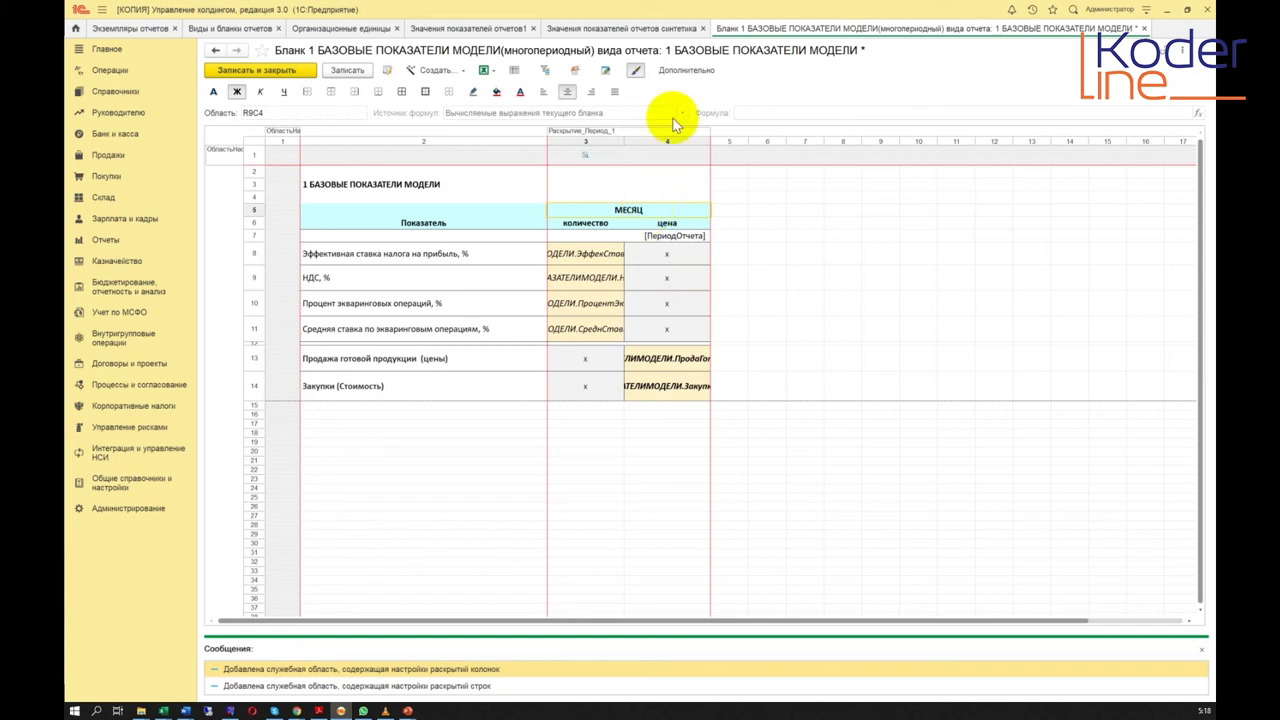
{"action": "left_click", "coordinate": [683, 70]}
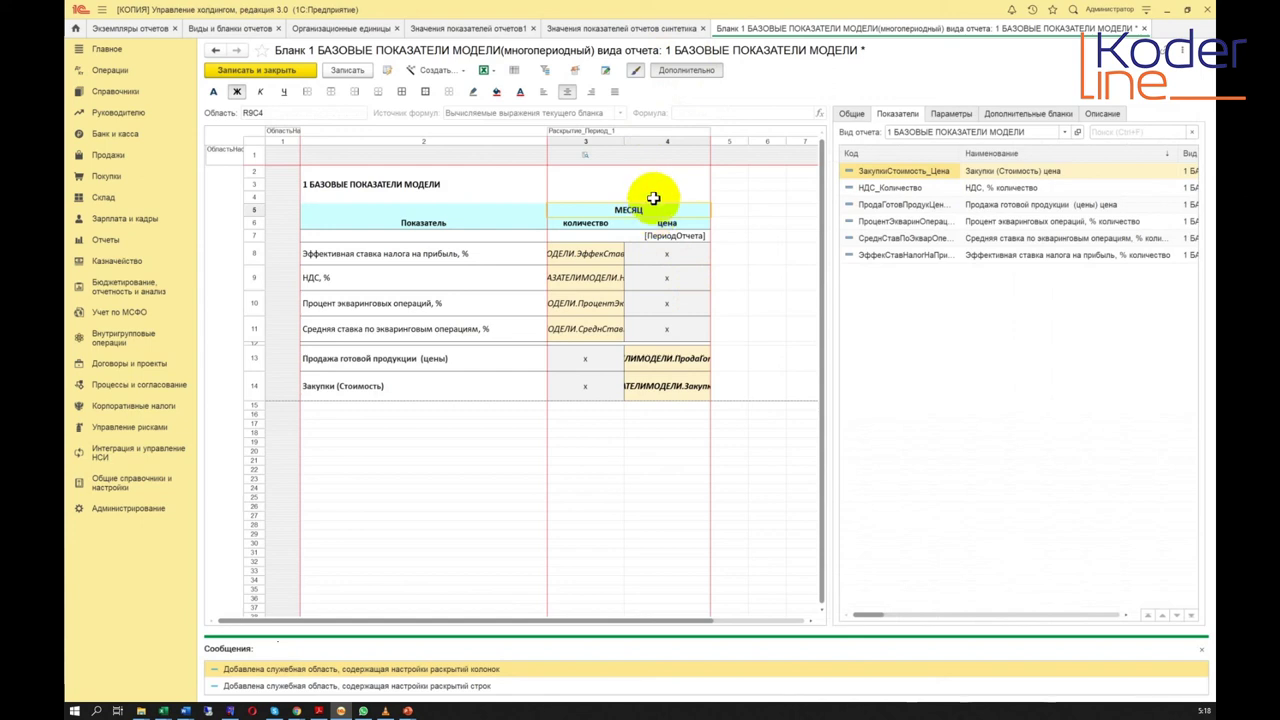
{"action": "left_click", "coordinate": [740, 206]}
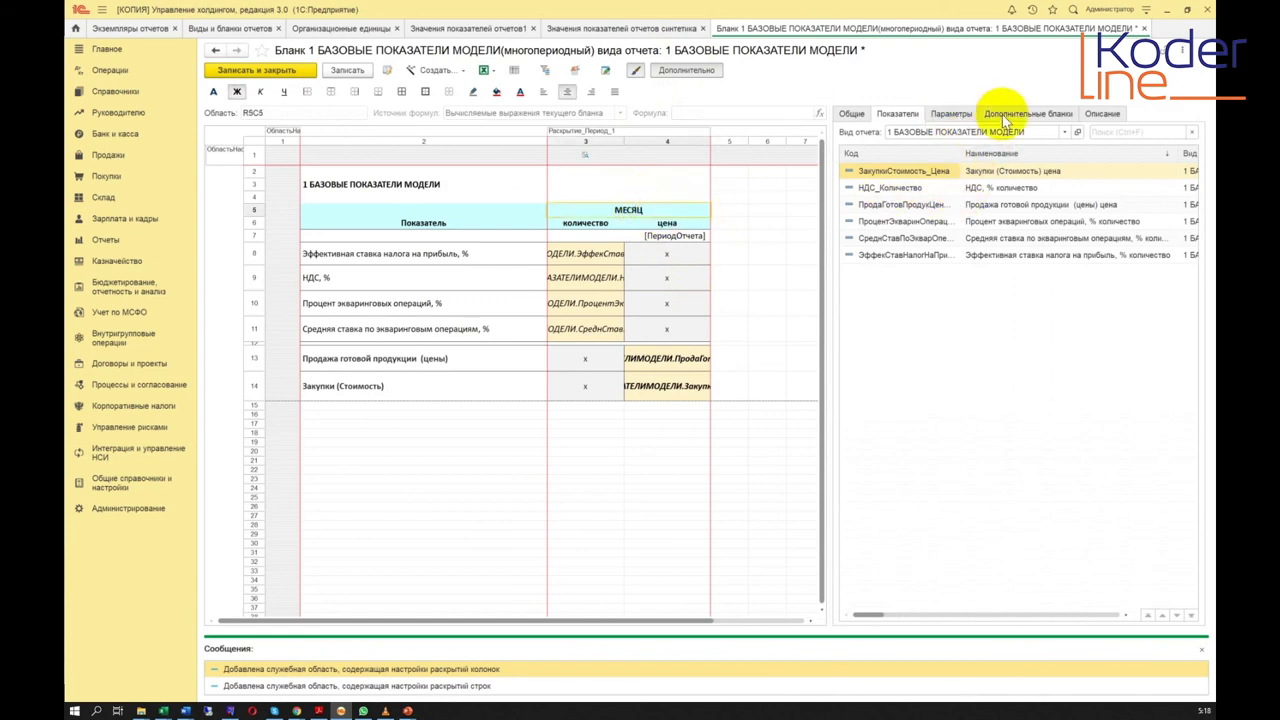
{"action": "left_click", "coordinate": [950, 114]}
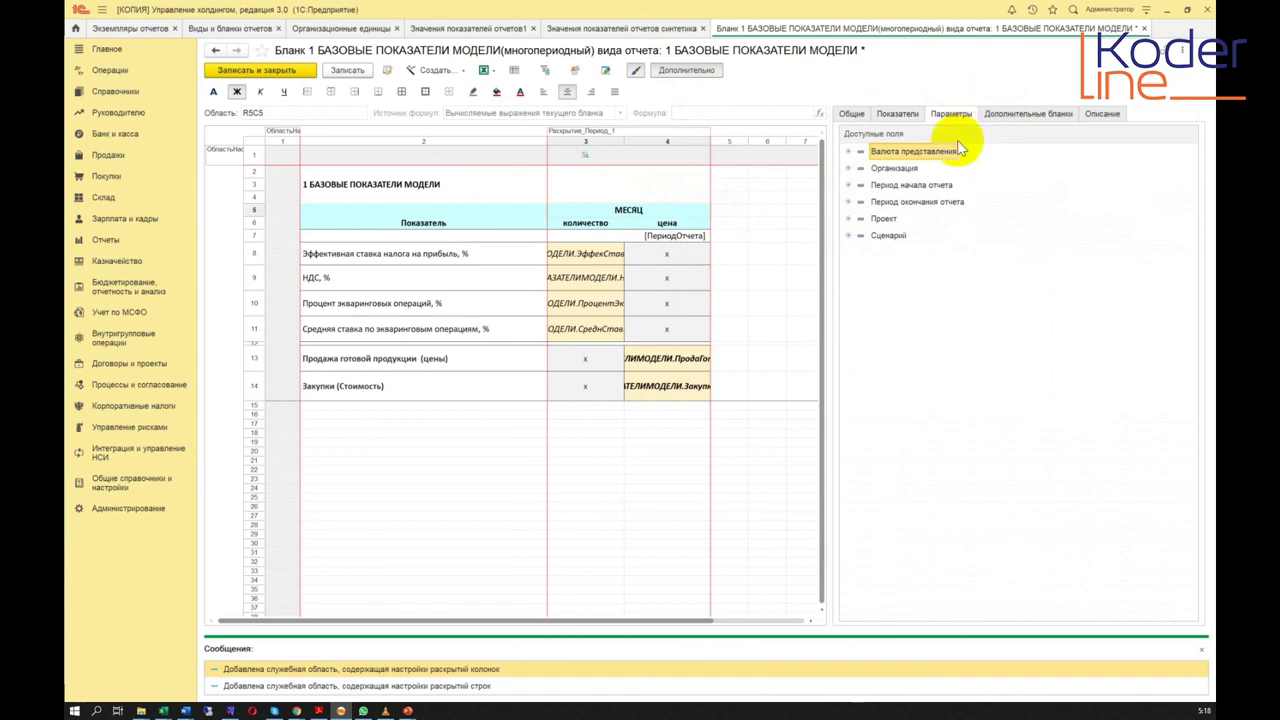
{"action": "left_click", "coordinate": [912, 186]}
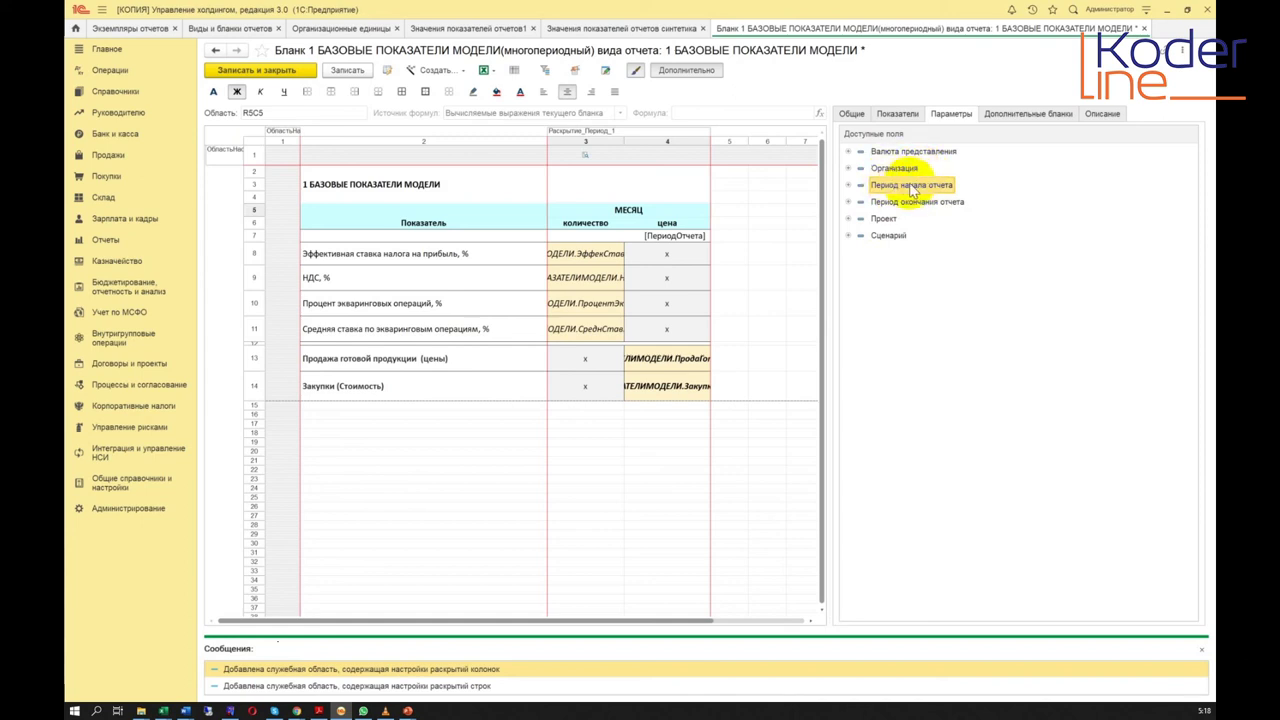
{"action": "left_click", "coordinate": [849, 186]}
{"action": "left_click", "coordinate": [849, 186]}
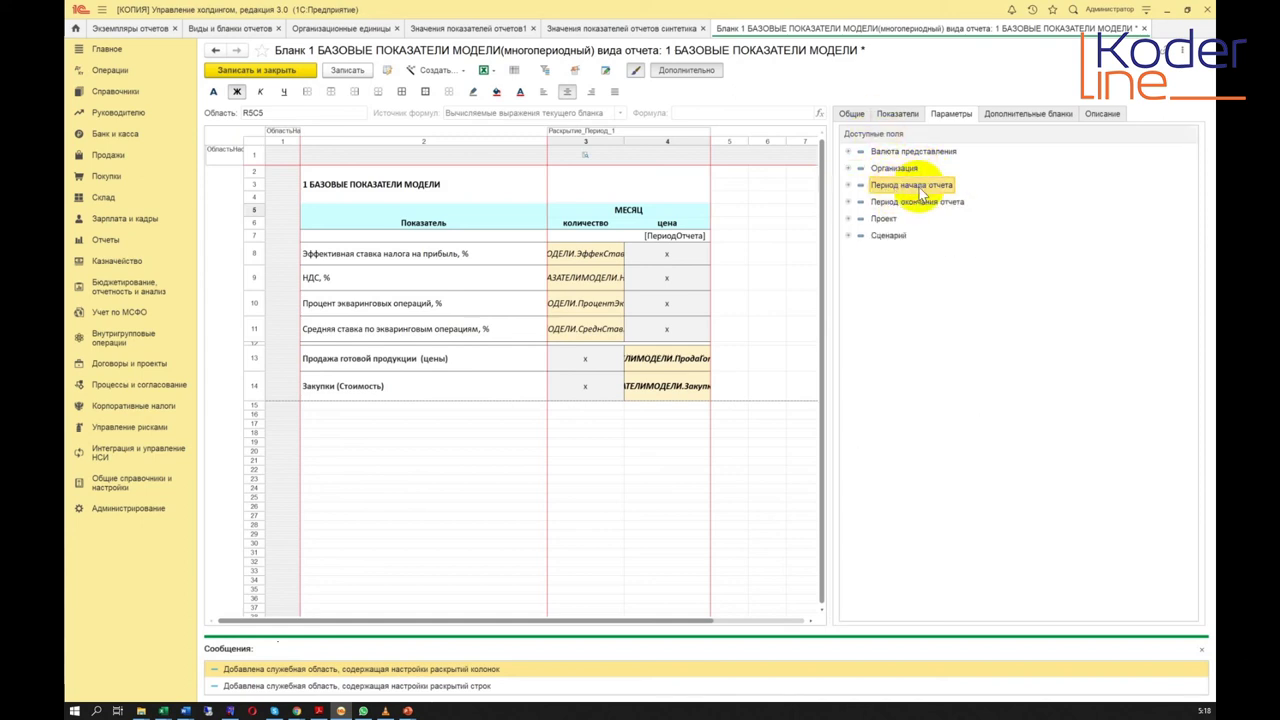
{"action": "left_click", "coordinate": [898, 113]}
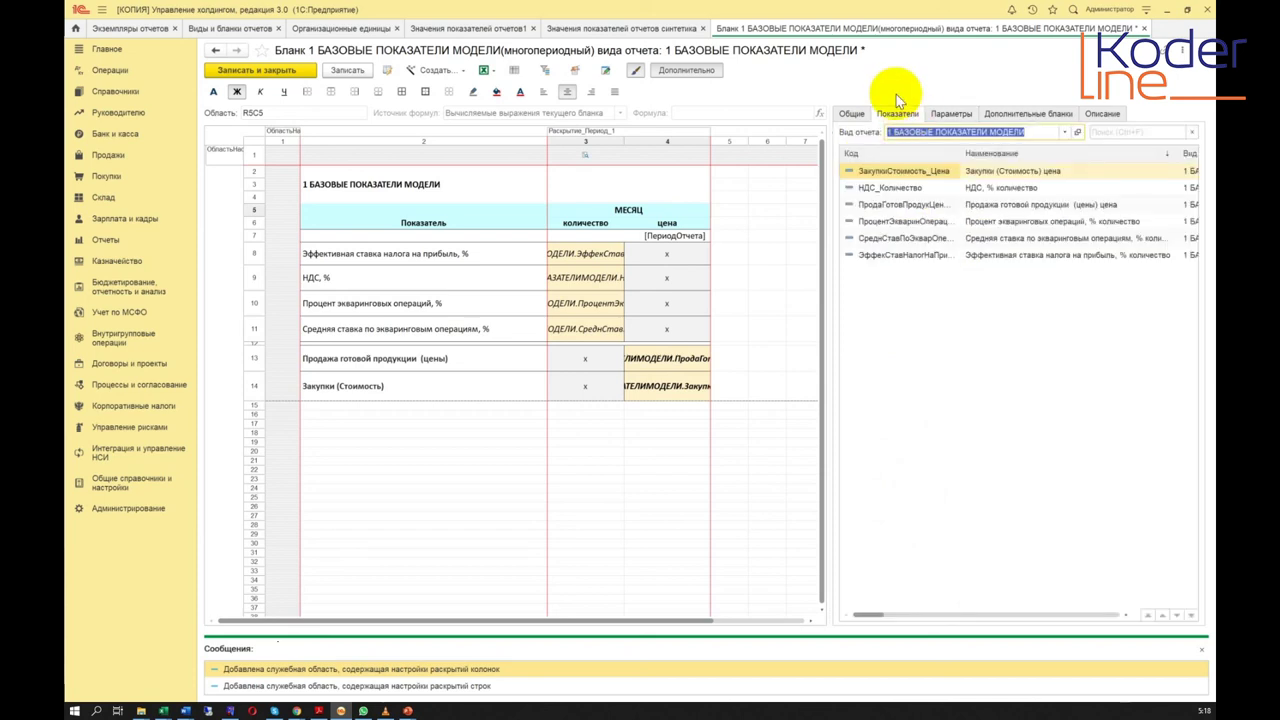
{"action": "left_click", "coordinate": [852, 114]}
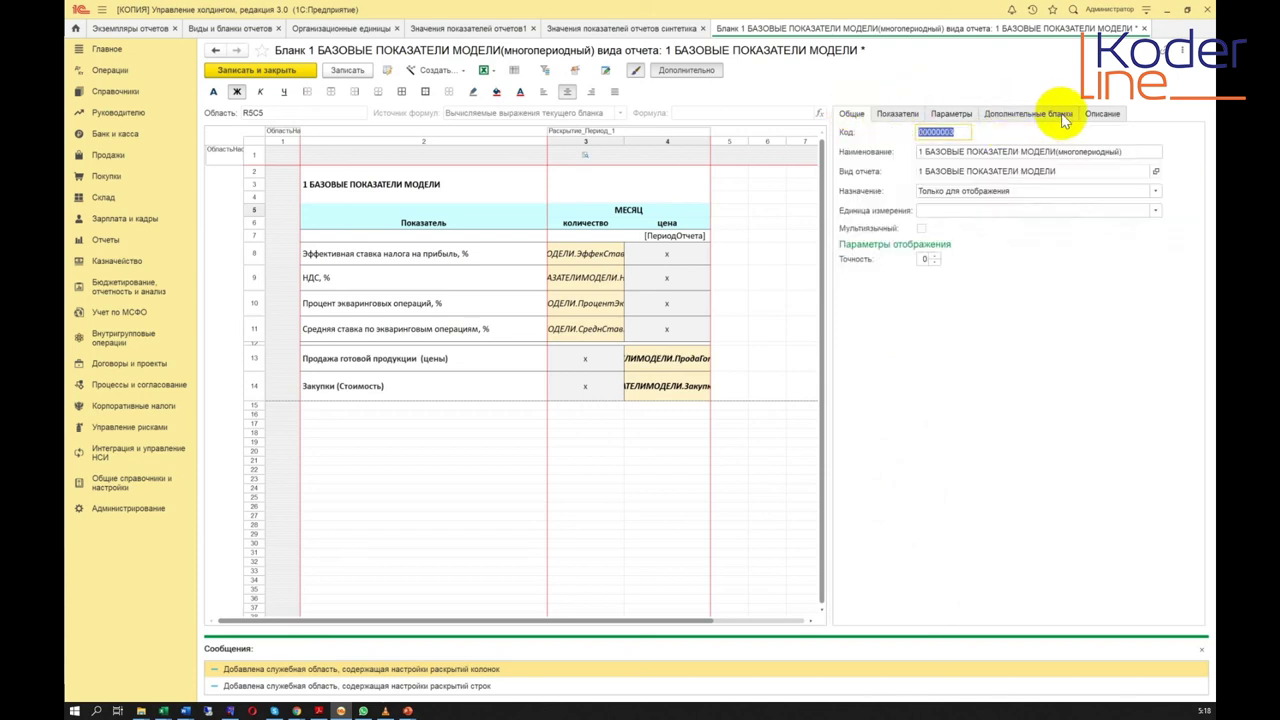
{"action": "left_click", "coordinate": [1100, 115]}
{"action": "left_click", "coordinate": [951, 113]}
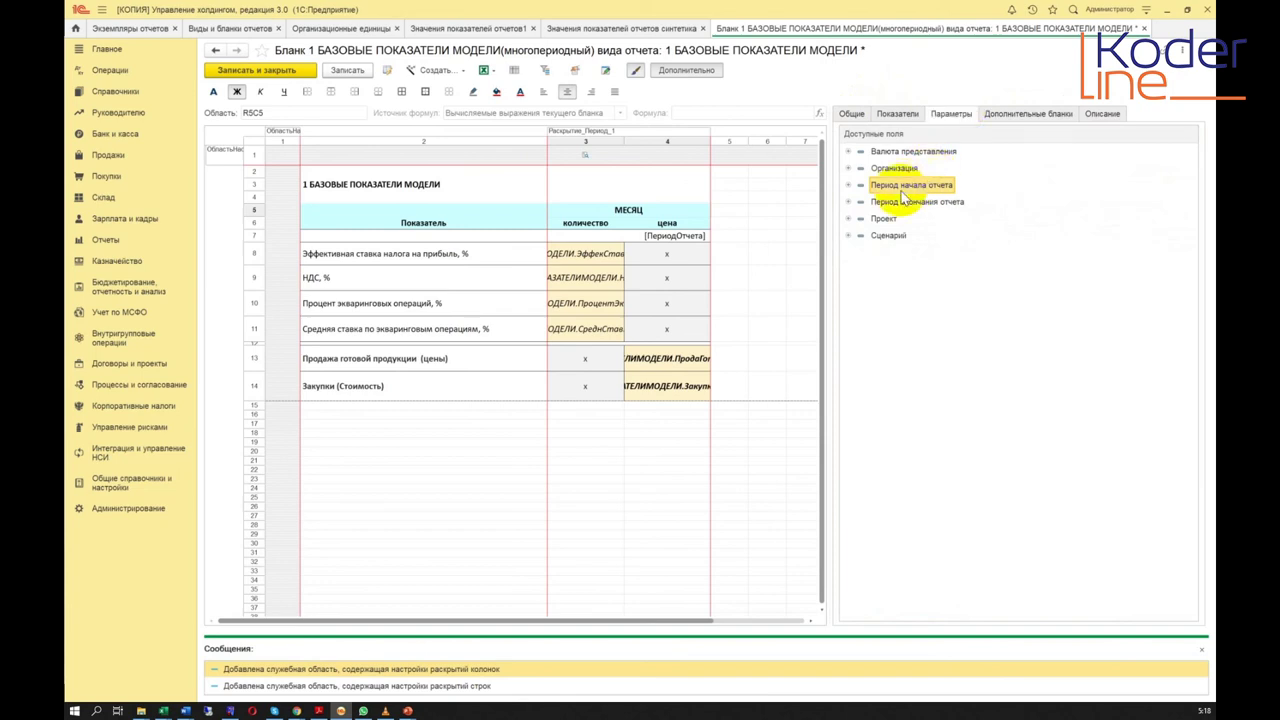
Step: Try to insert the Период начала отчета parameter into the МЕСЯЦ header cell above количество and цена
{"action": "left_click_drag", "start_coordinate": [910, 188], "coordinate": [951, 280]}
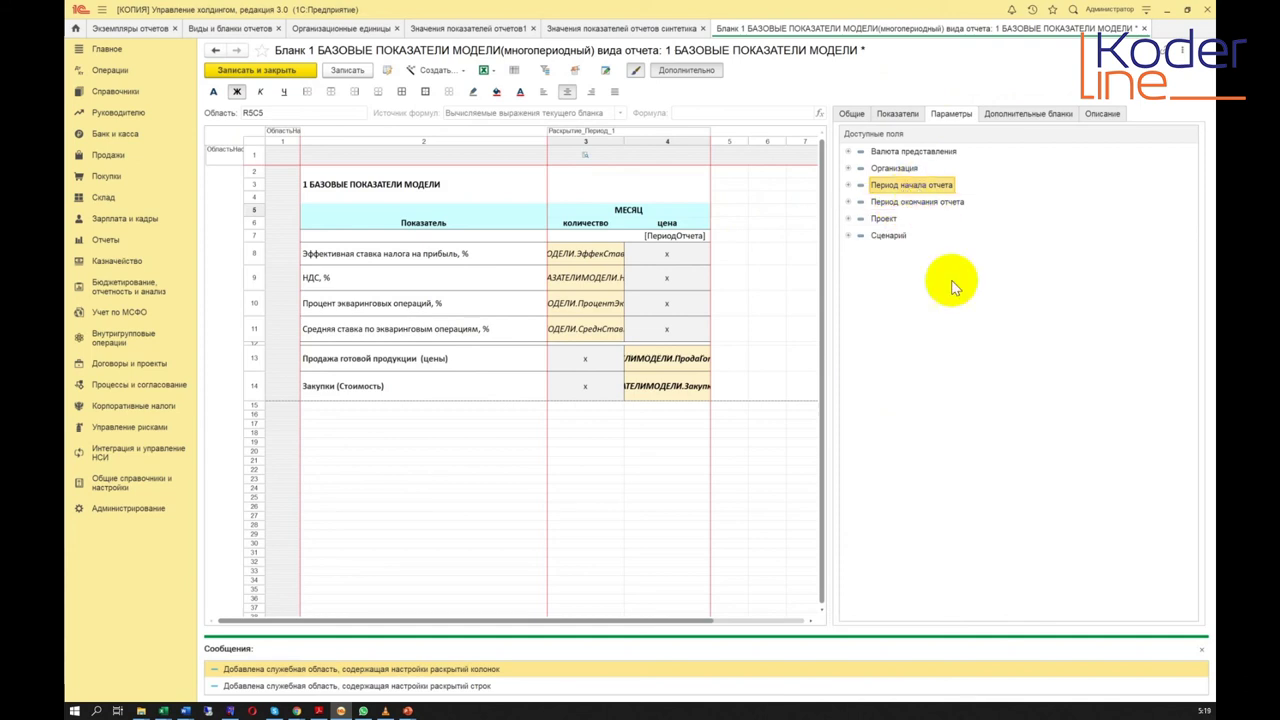
{"action": "left_click", "coordinate": [623, 207]}
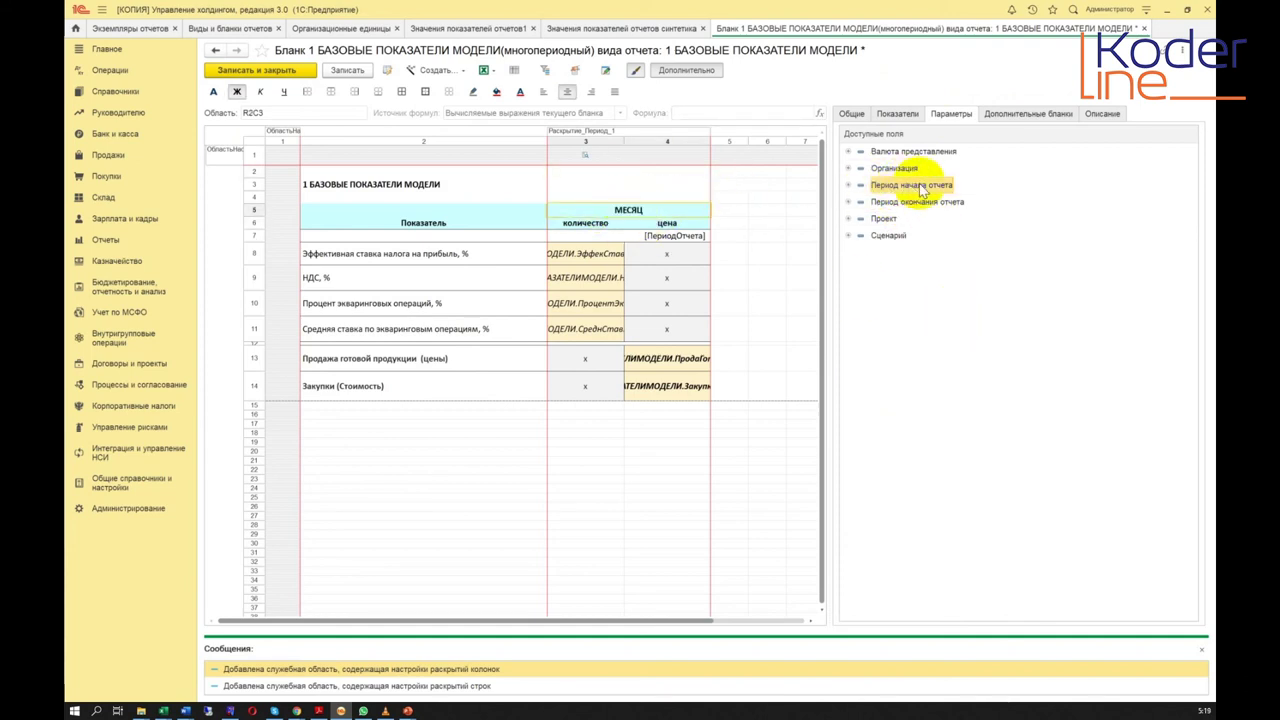
{"action": "left_click_drag", "start_coordinate": [922, 190], "coordinate": [661, 216]}
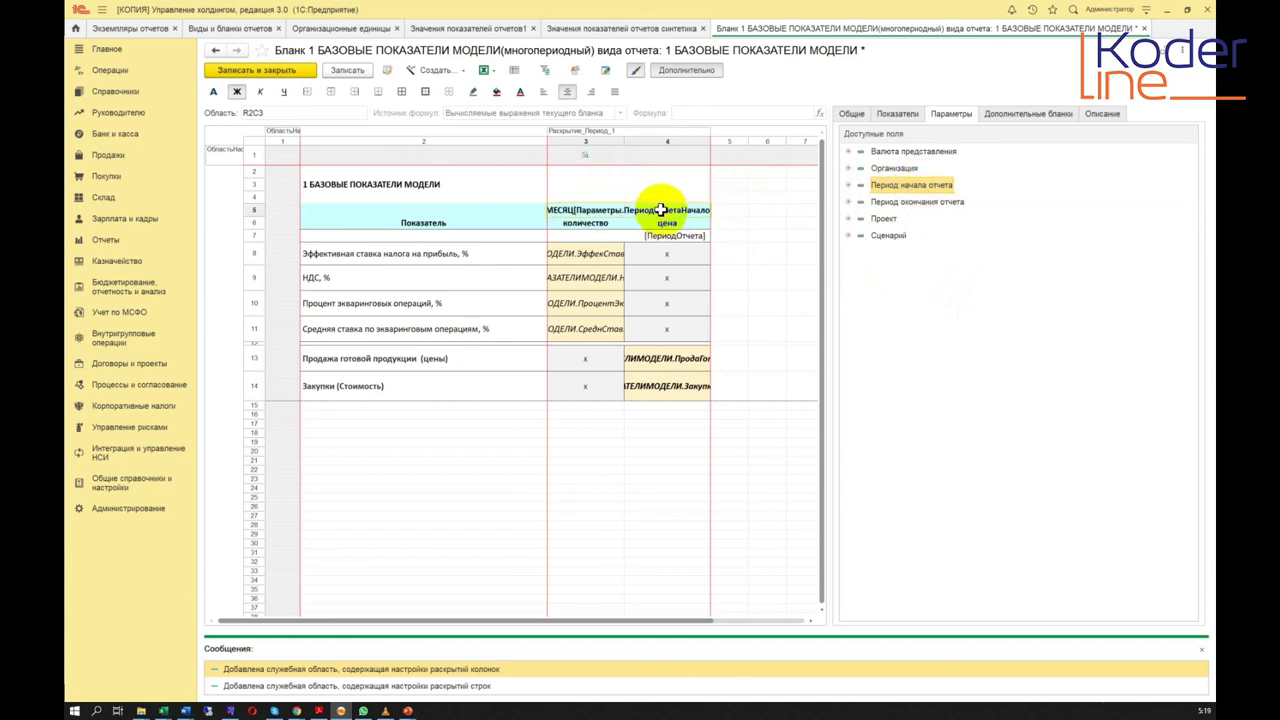
Step: Clear the МЕСЯЦ header cell in row 5 and hide the form's additional settings
{"action": "key", "text": "Delete"}
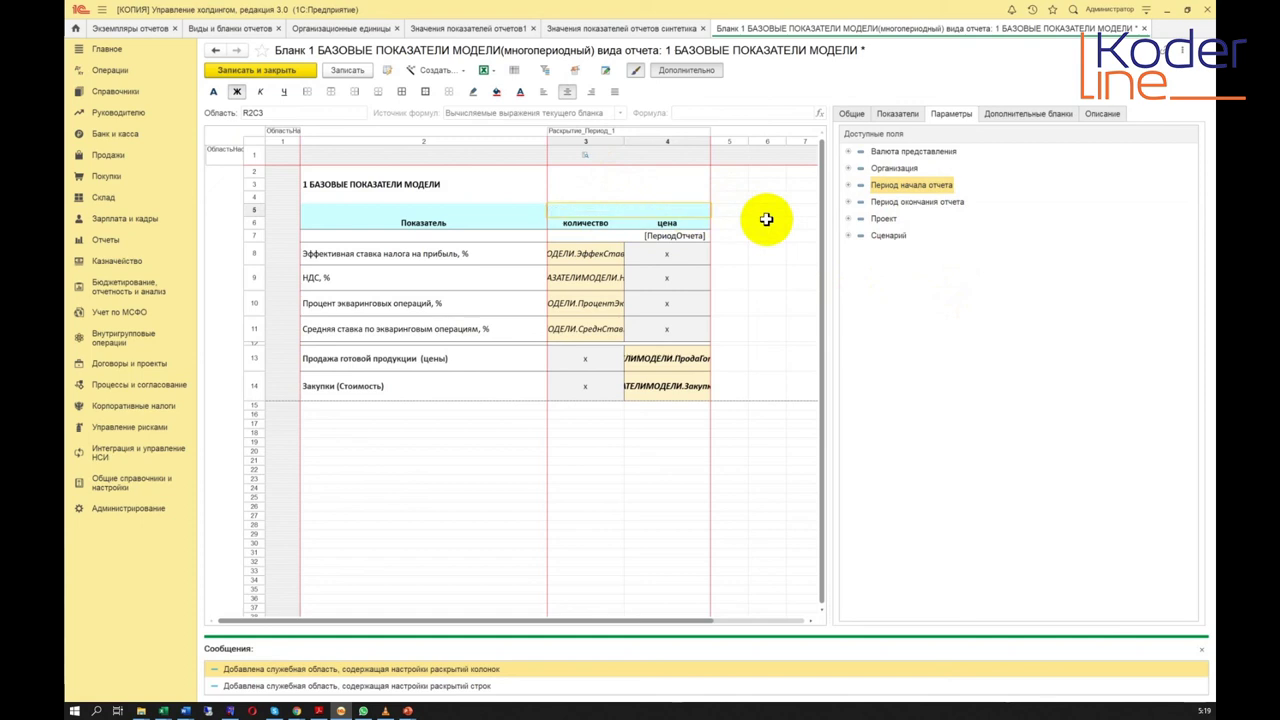
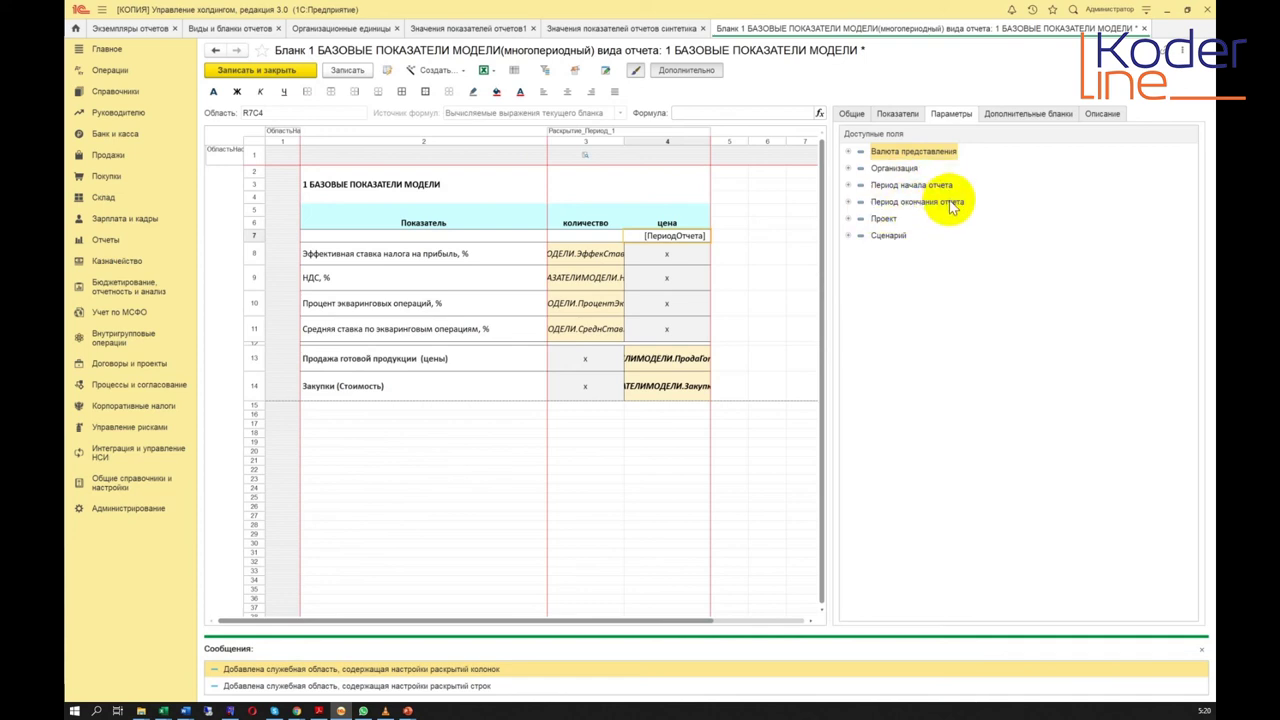
{"action": "left_click", "coordinate": [679, 211]}
{"action": "left_click", "coordinate": [671, 236]}
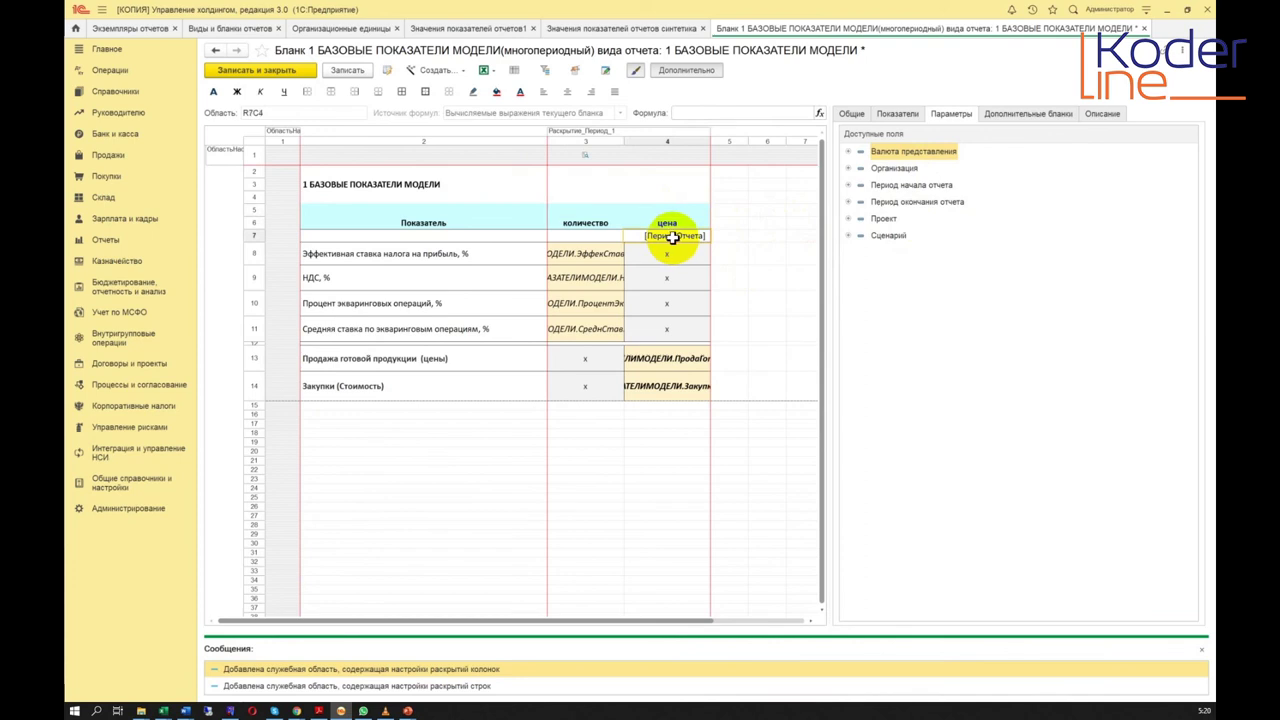
{"action": "left_click_drag", "start_coordinate": [586, 434], "coordinate": [671, 151]}
{"action": "left_click", "coordinate": [675, 238]}
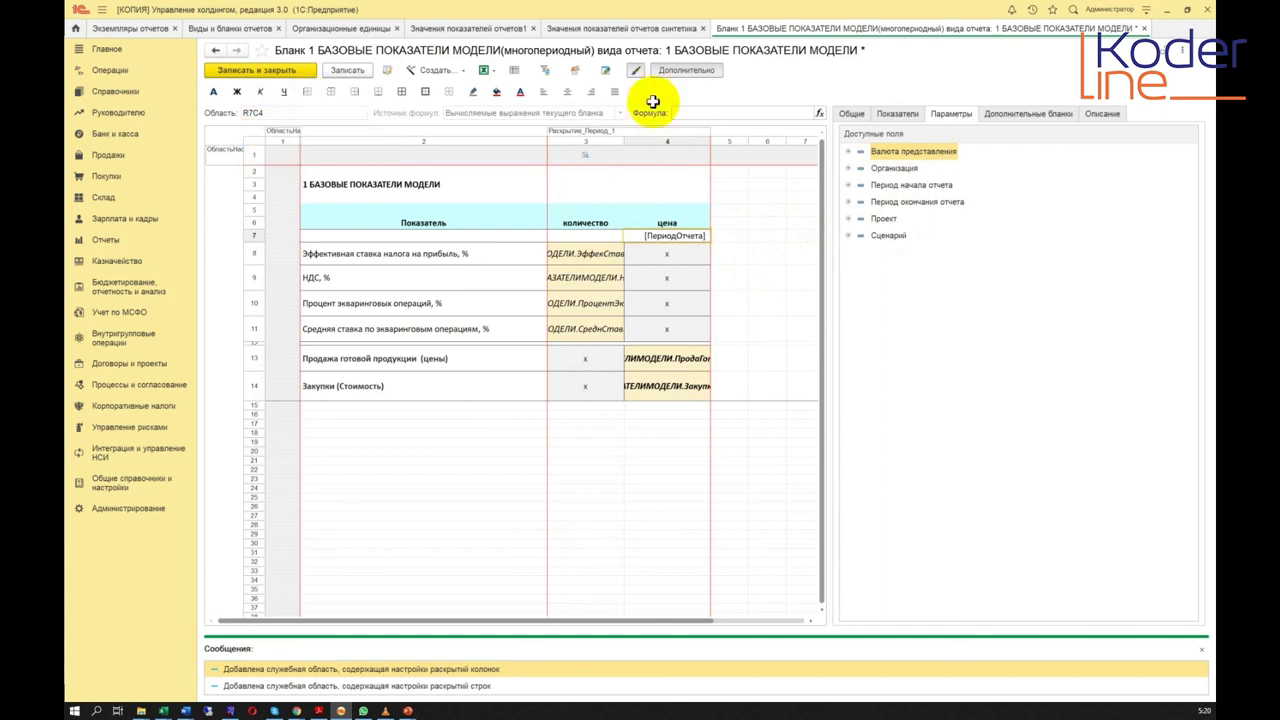
{"action": "left_click", "coordinate": [688, 70]}
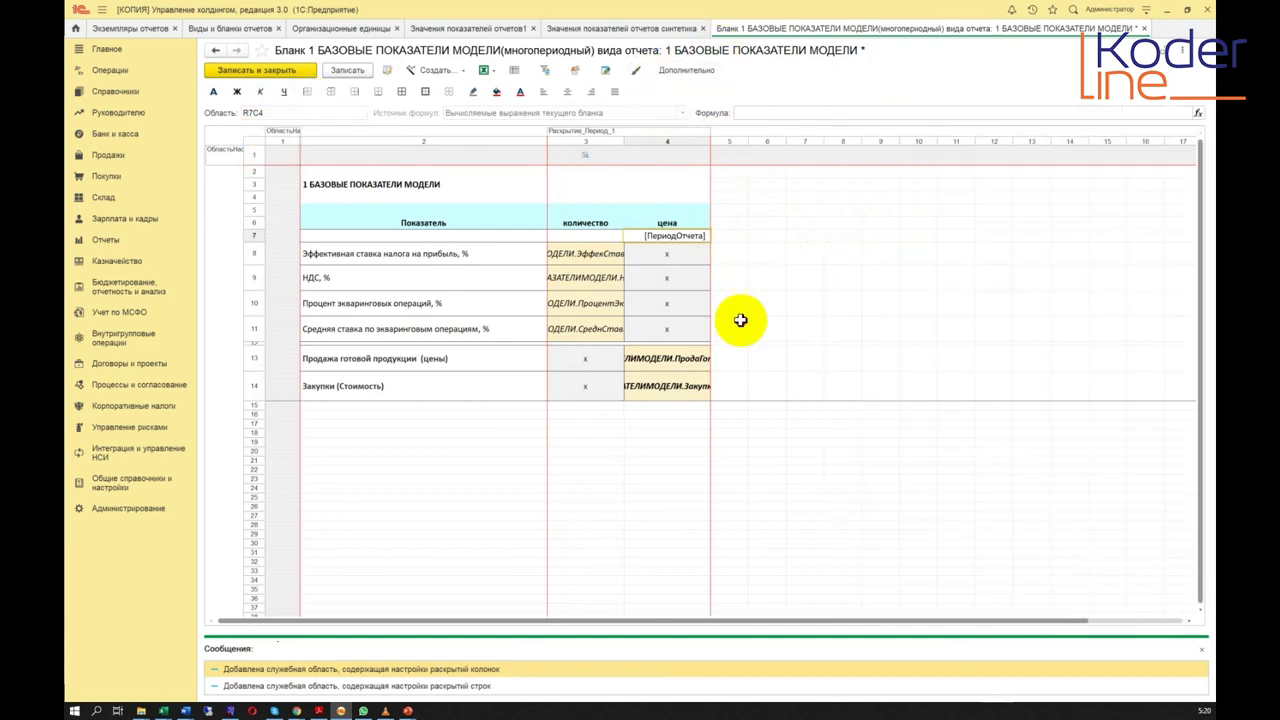
Step: Copy the [ПериодОтчета] field from row 7 into header cell R5C3 above количество
{"action": "left_click", "coordinate": [667, 277]}
{"action": "left_click", "coordinate": [675, 234]}
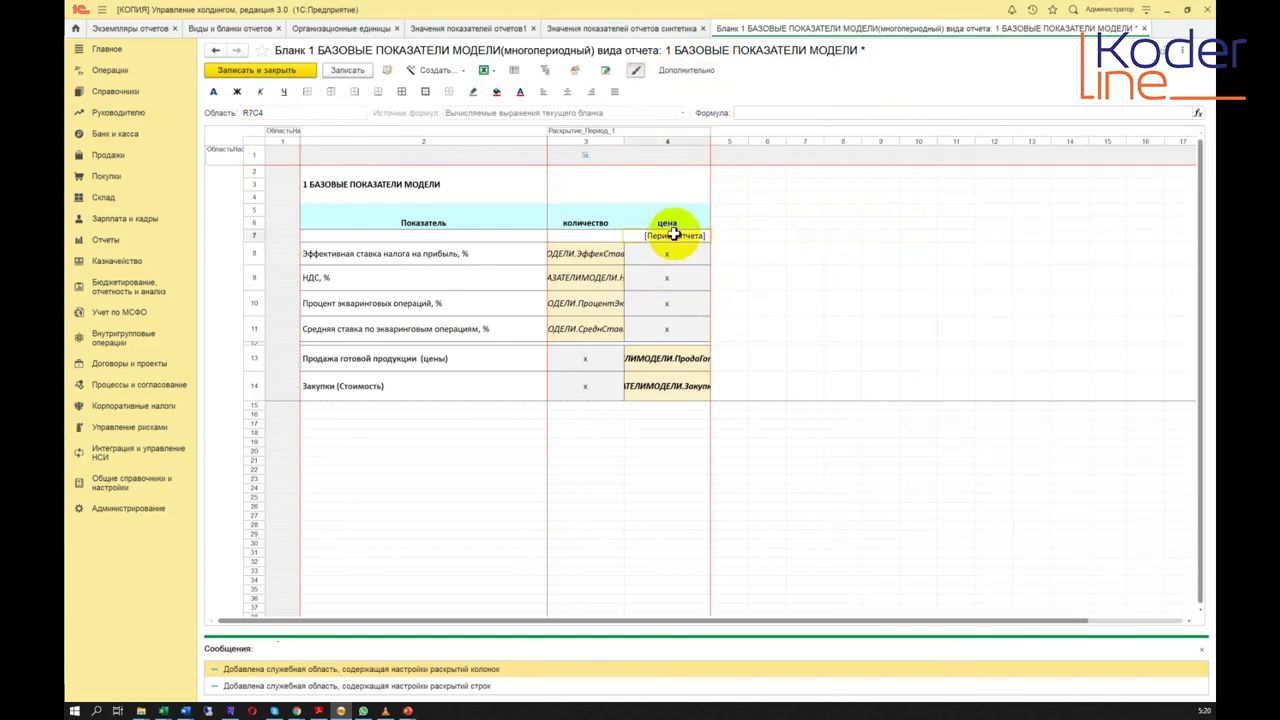
{"action": "right_click", "coordinate": [675, 234]}
{"action": "key", "text": "Escape"}
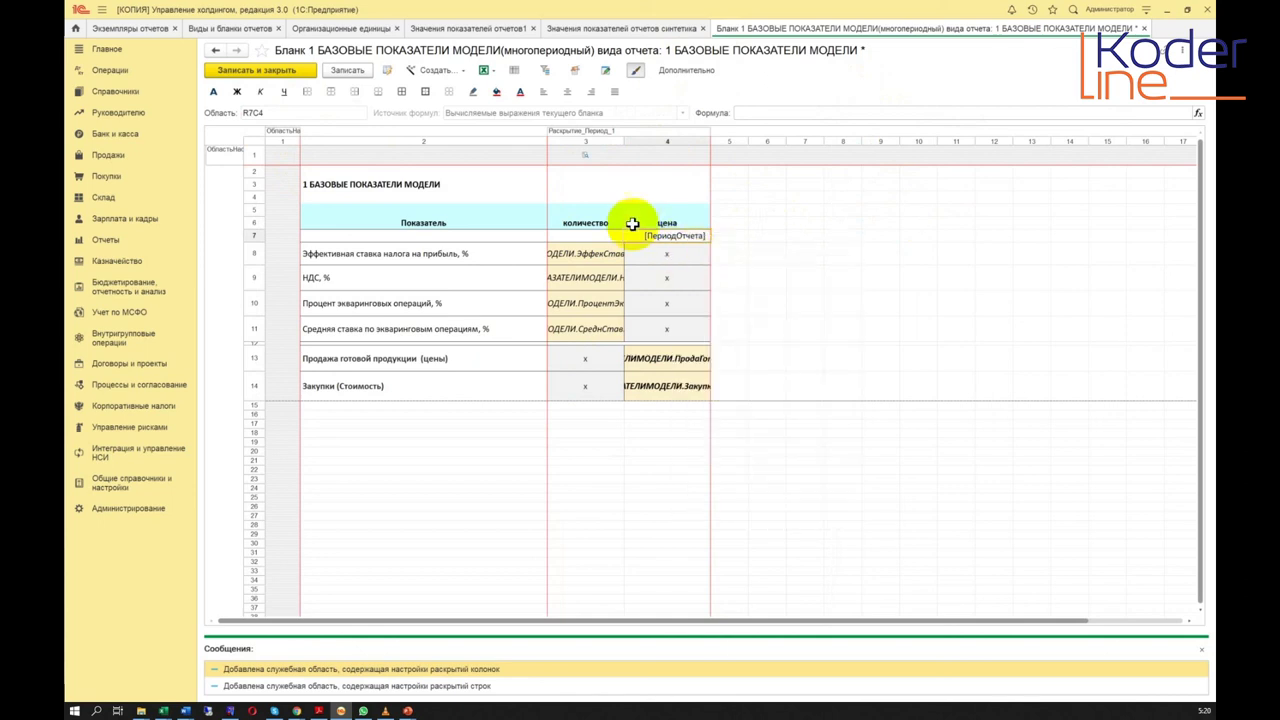
{"action": "left_click", "coordinate": [625, 209]}
{"action": "right_click", "coordinate": [625, 209]}
{"action": "left_click", "coordinate": [665, 239]}
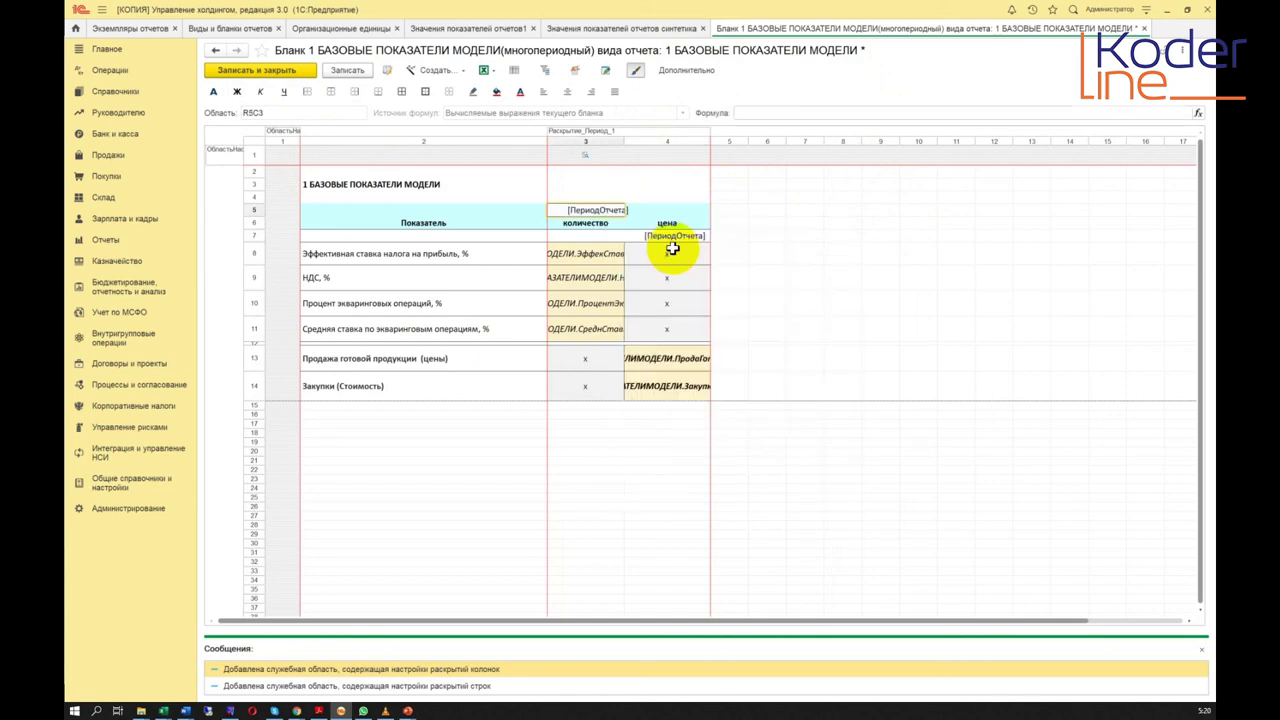
Step: Remove the [ПериодОтчета] field from row 7 and merge header cells R5C3 and R5C4 above количество and цена
{"action": "left_click", "coordinate": [679, 234]}
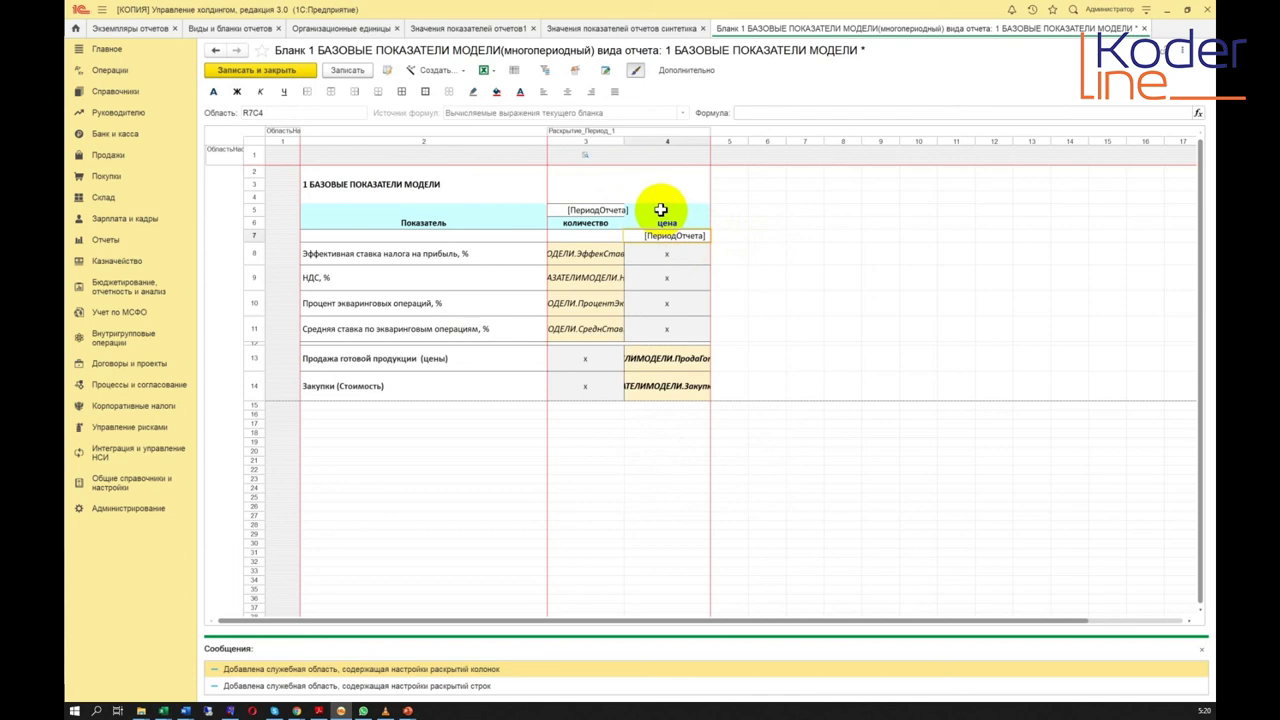
{"action": "left_click", "coordinate": [660, 209]}
{"action": "left_click_drag", "start_coordinate": [688, 234], "coordinate": [659, 209]}
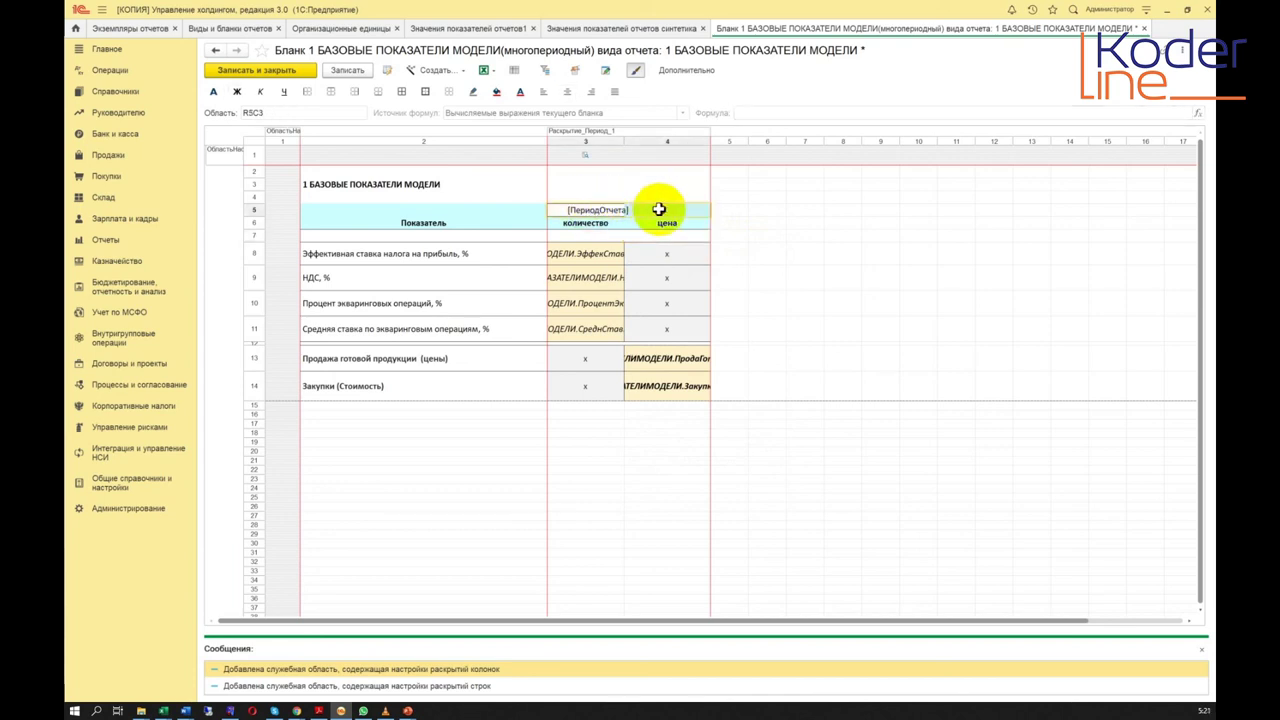
{"action": "right_click", "coordinate": [659, 209]}
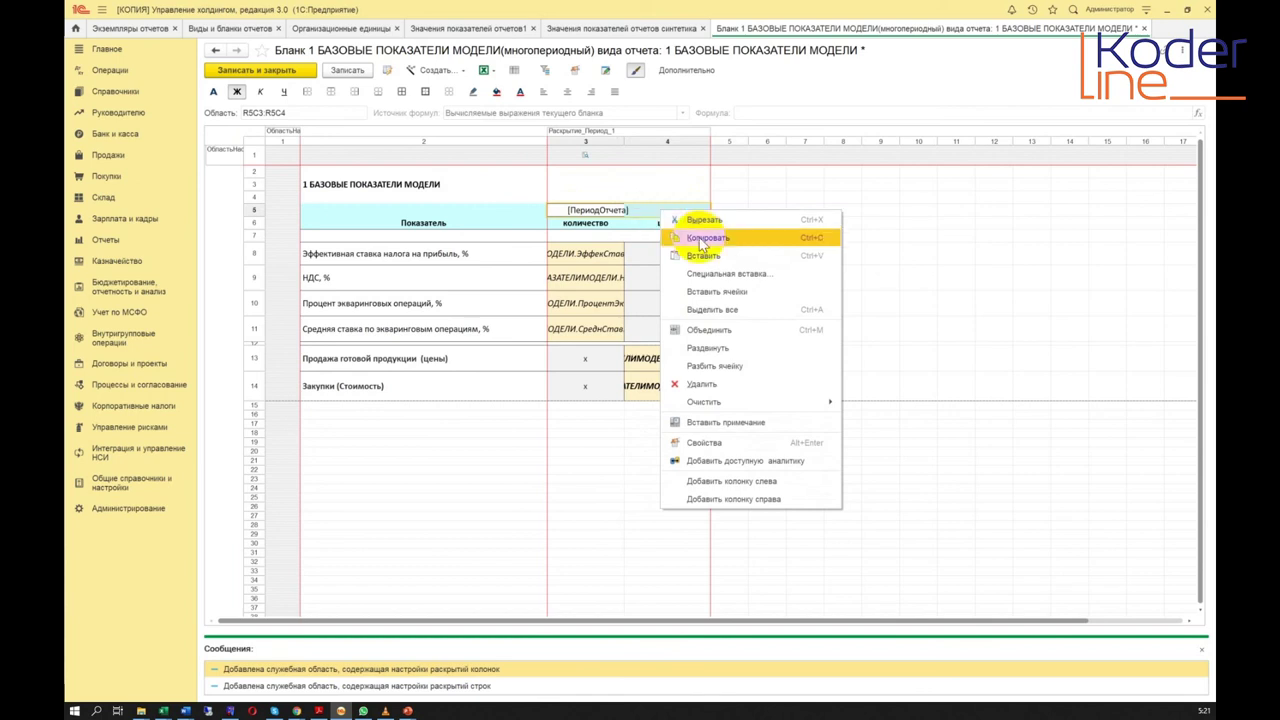
{"action": "left_click", "coordinate": [708, 329]}
{"action": "left_click", "coordinate": [664, 255]}
{"action": "left_click", "coordinate": [609, 215]}
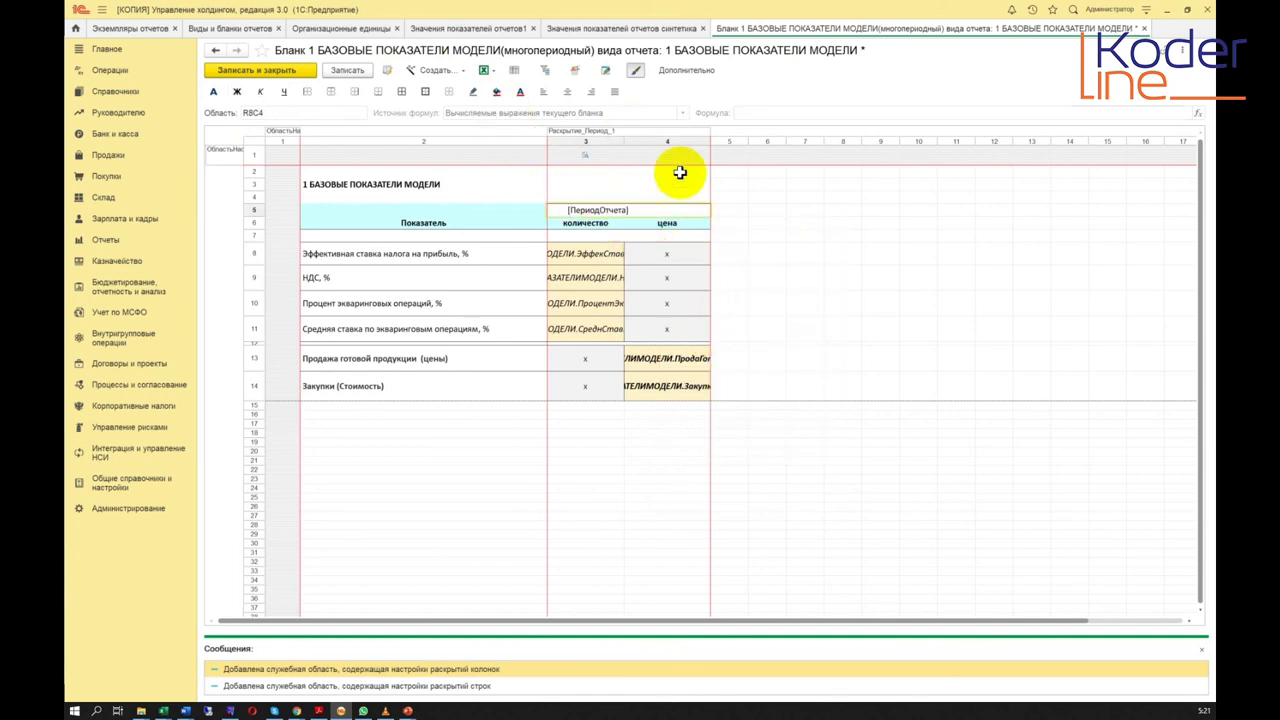
Step: Center the [ПериодОтчета] header in row 5 and make it bold
{"action": "right_click", "coordinate": [622, 210]}
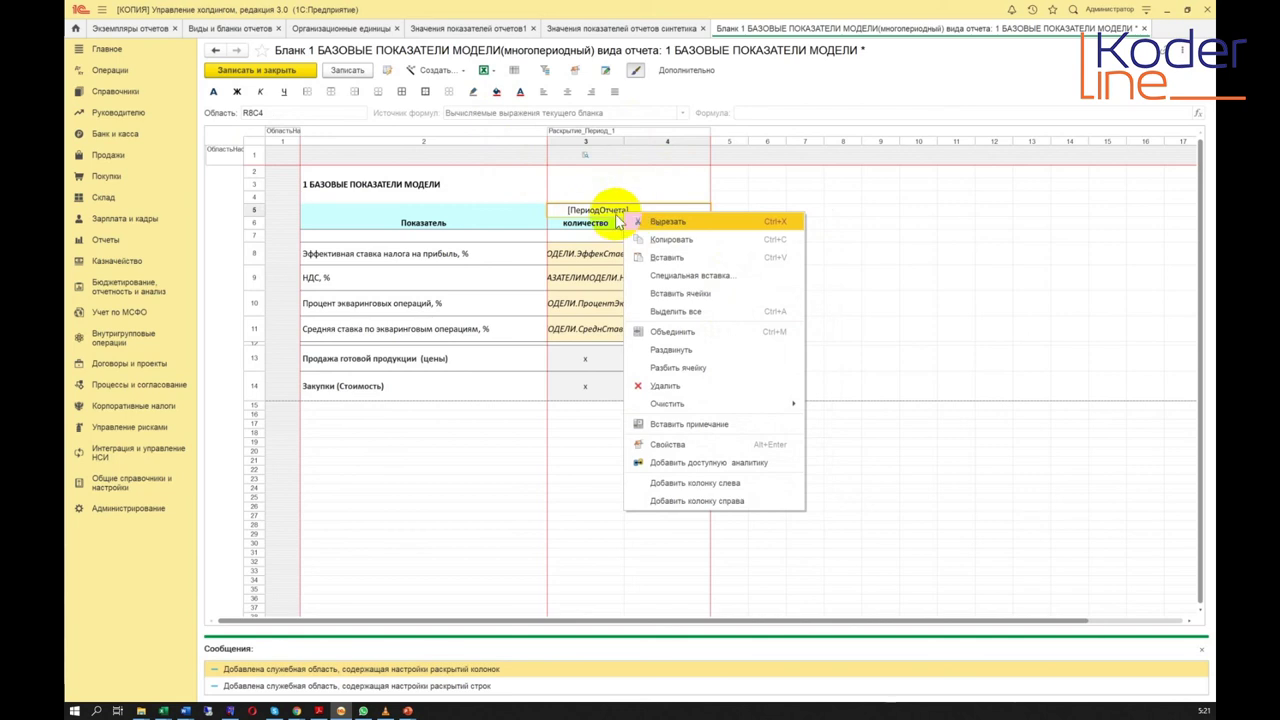
{"action": "left_click", "coordinate": [606, 222]}
{"action": "left_click", "coordinate": [630, 208]}
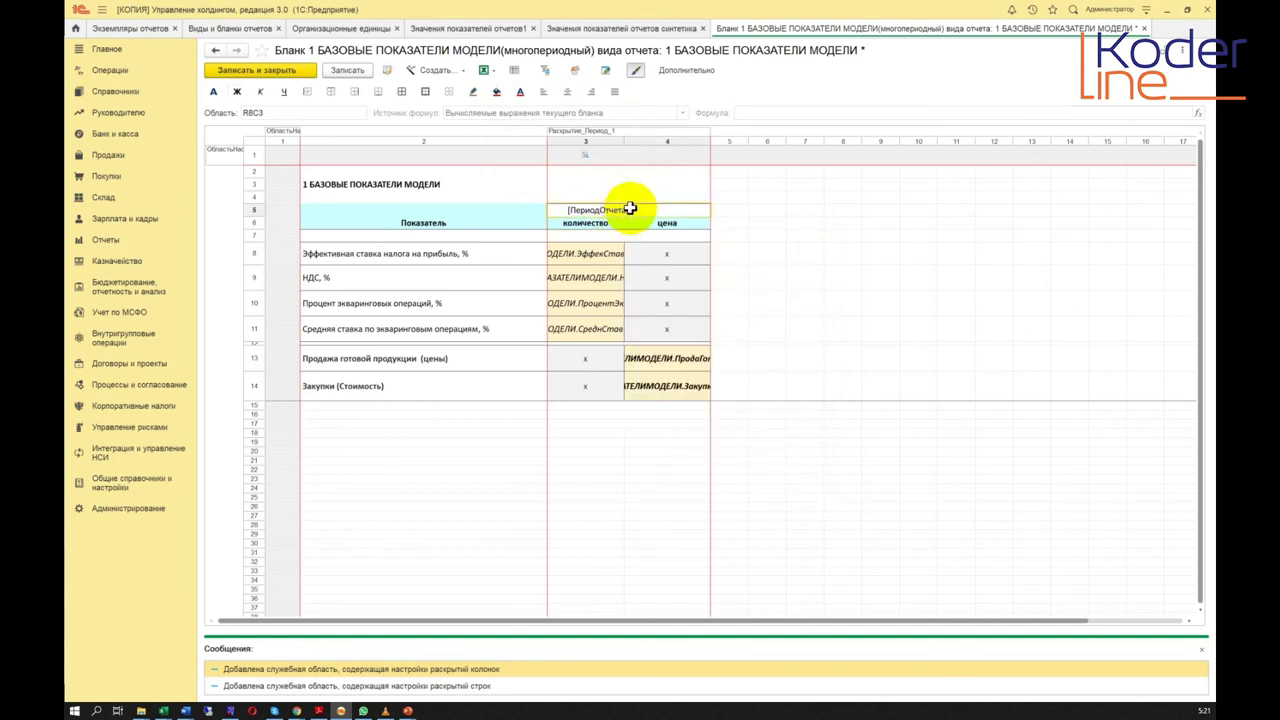
{"action": "left_click", "coordinate": [622, 209]}
{"action": "left_click", "coordinate": [567, 91]}
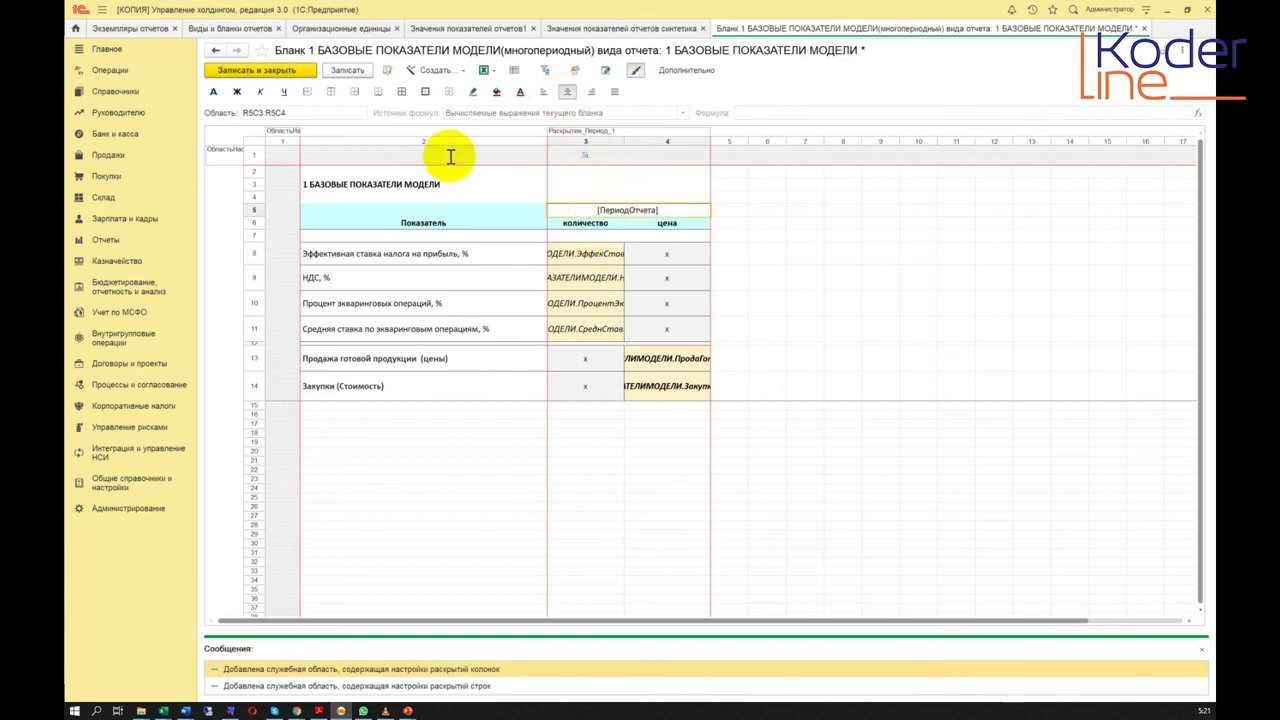
{"action": "left_click", "coordinate": [226, 78]}
{"action": "left_click", "coordinate": [236, 92]}
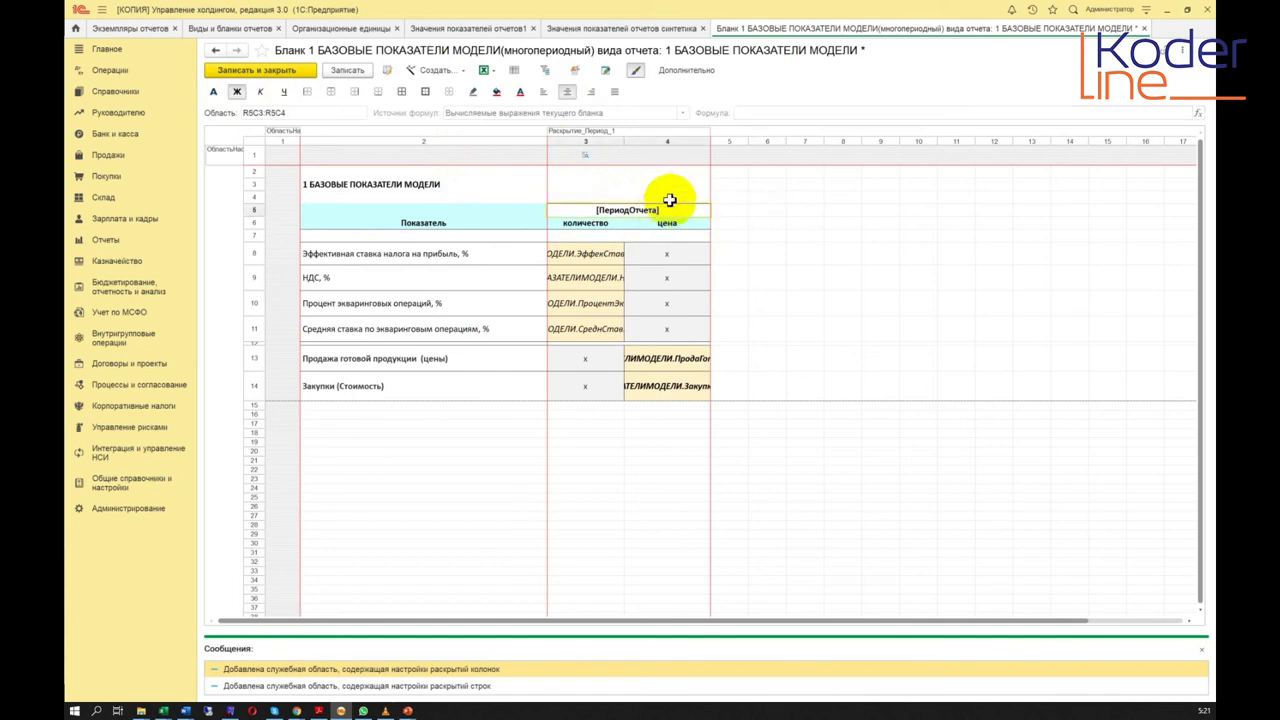
Step: Save the multi-period form and close it, returning to the list of report types and forms
{"action": "left_click", "coordinate": [609, 255]}
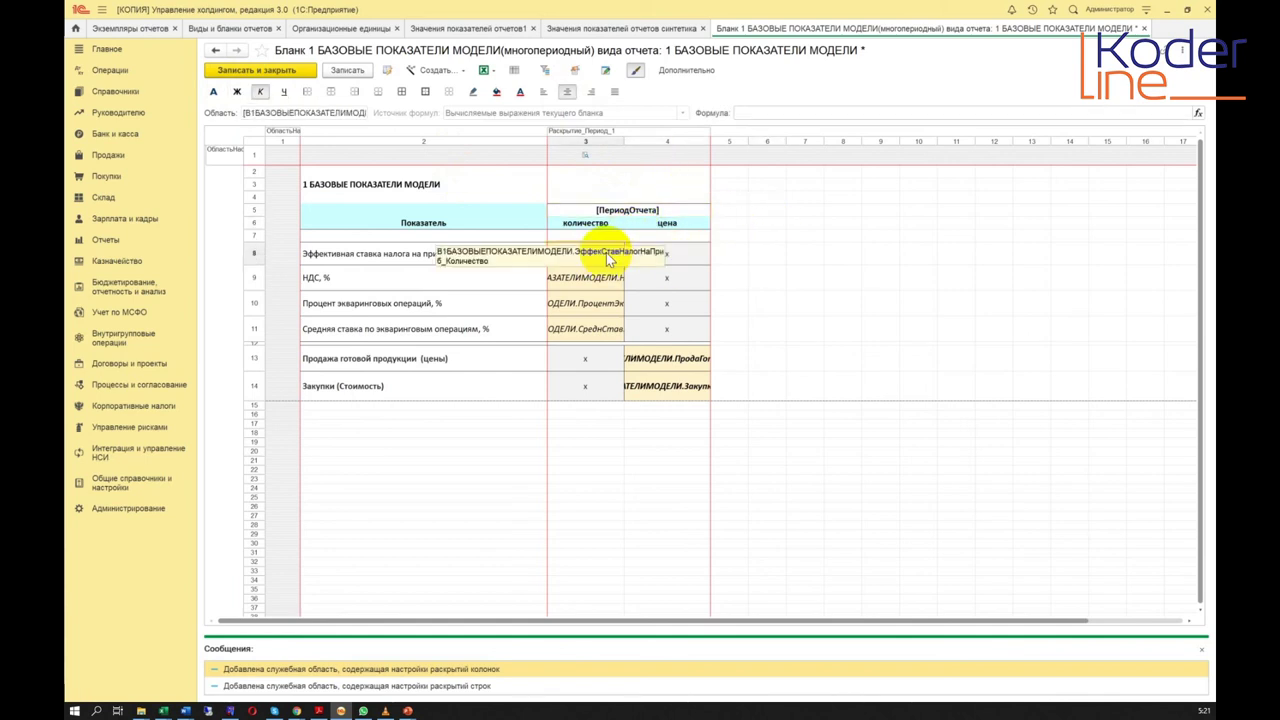
{"action": "left_click", "coordinate": [347, 70]}
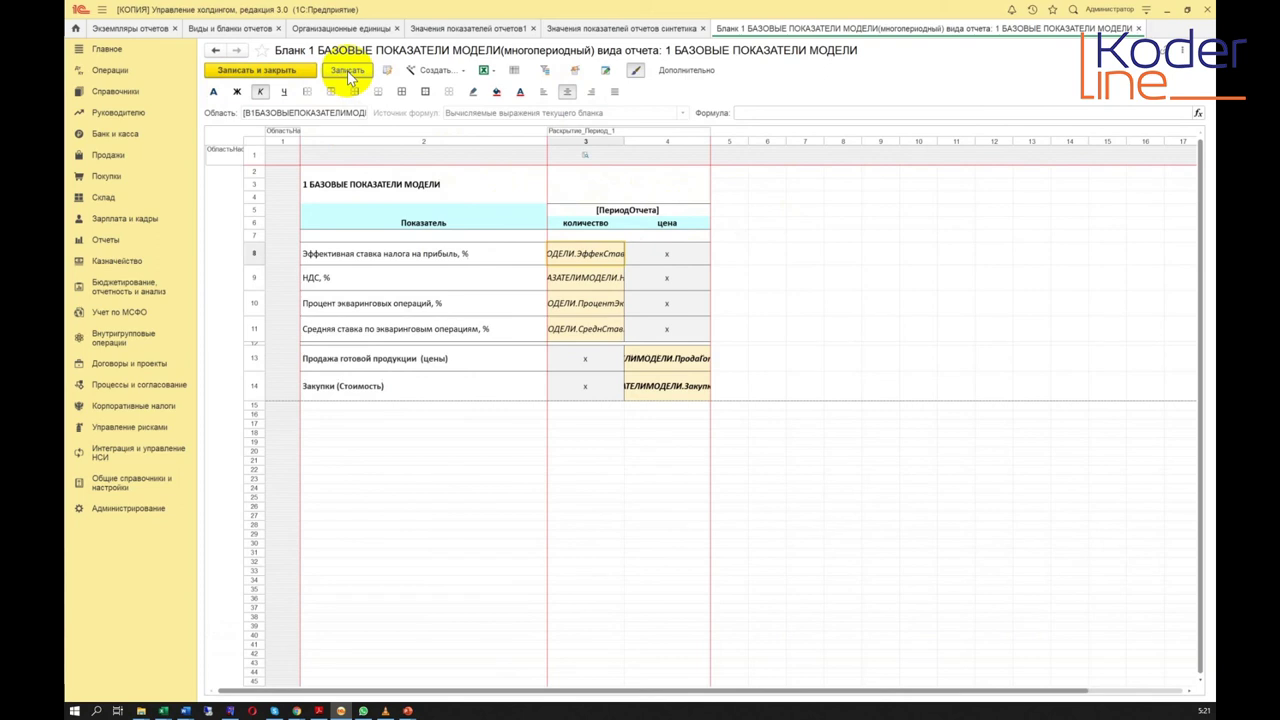
{"action": "key", "text": "Right"}
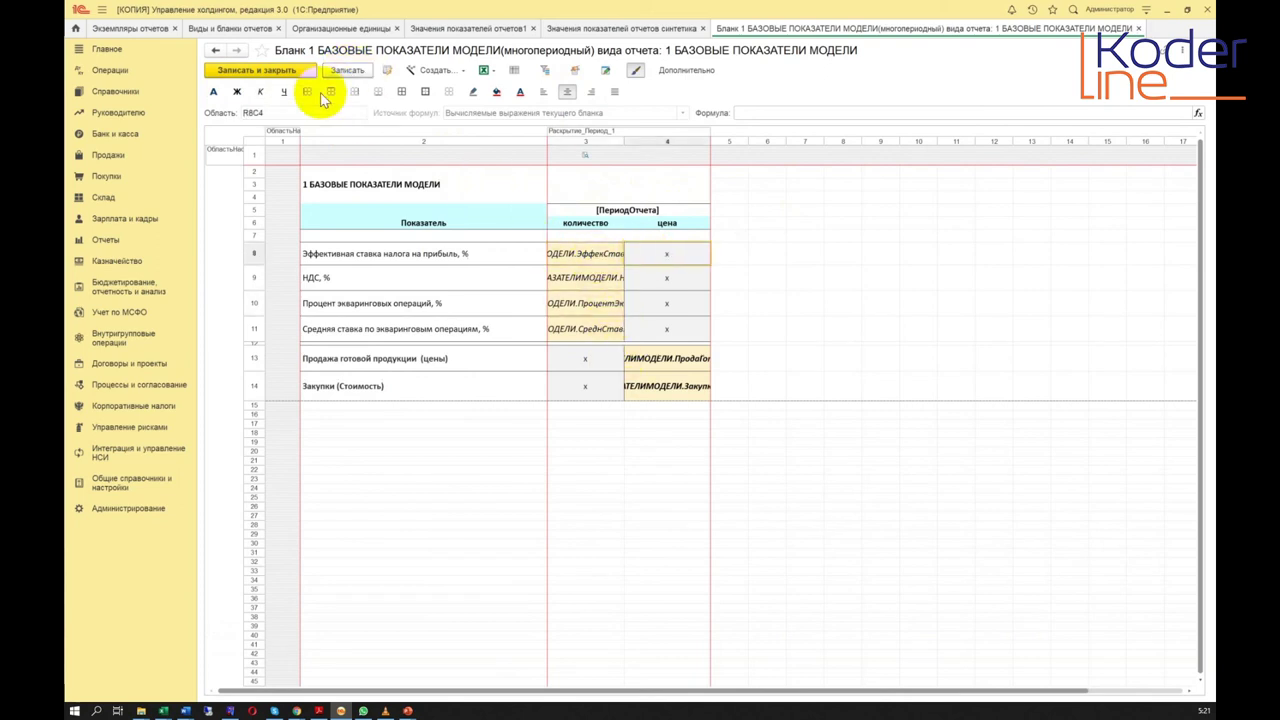
{"action": "left_click", "coordinate": [287, 71]}
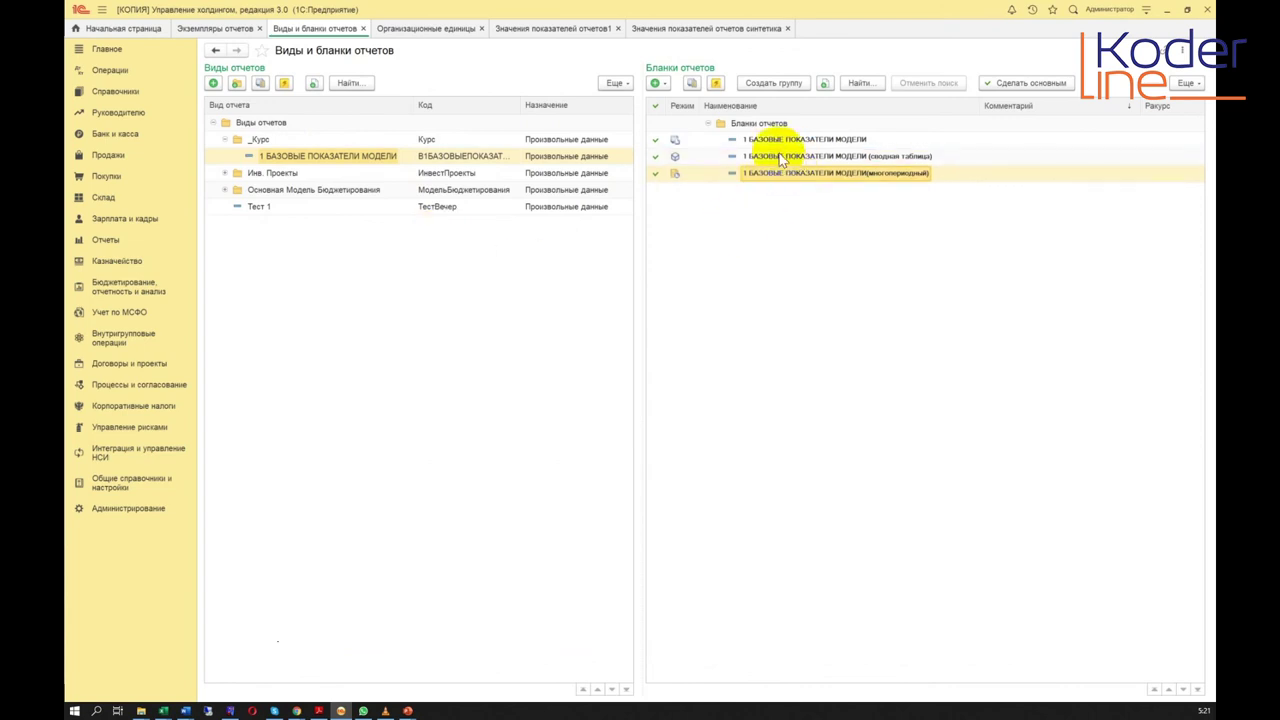
Step: Look over the standard, сводная таблица and многопериодный forms of the 1 БАЗОВЫЕ ПОКАЗАТЕЛИ МОДЕЛИ report type
{"action": "left_click", "coordinate": [783, 157]}
{"action": "left_click", "coordinate": [778, 140]}
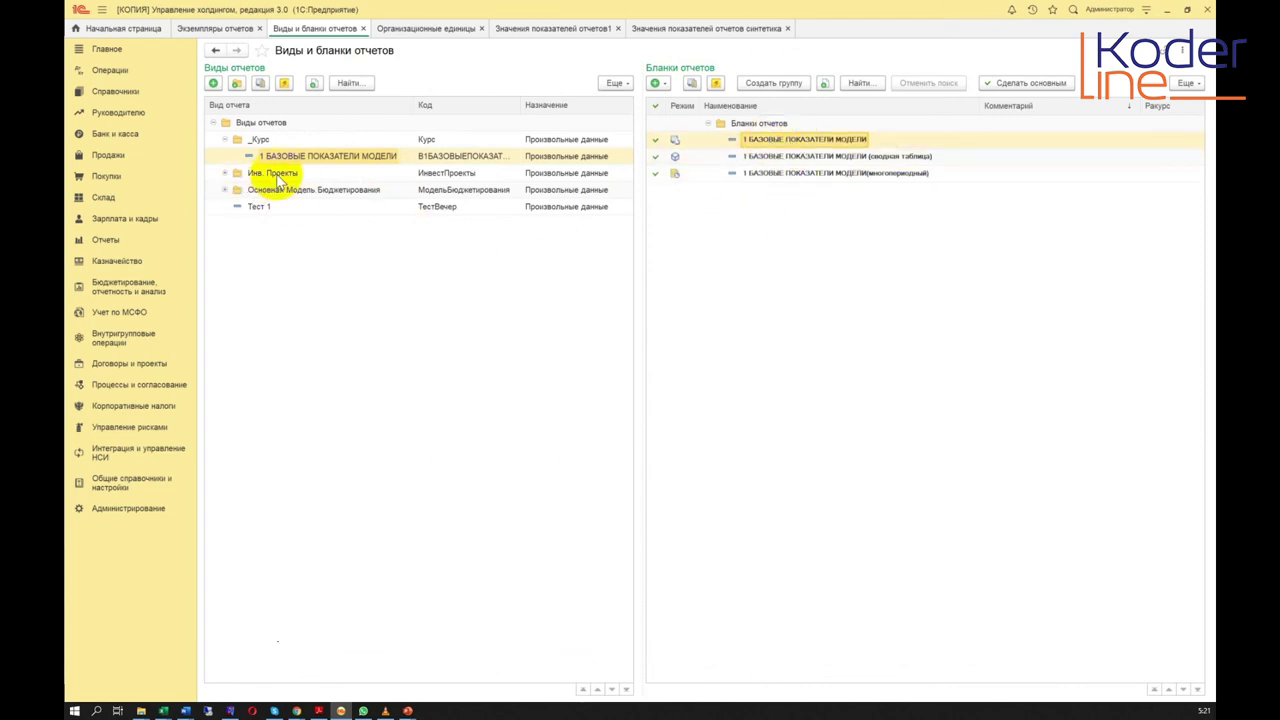
{"action": "left_click", "coordinate": [254, 157]}
{"action": "left_click", "coordinate": [785, 176]}
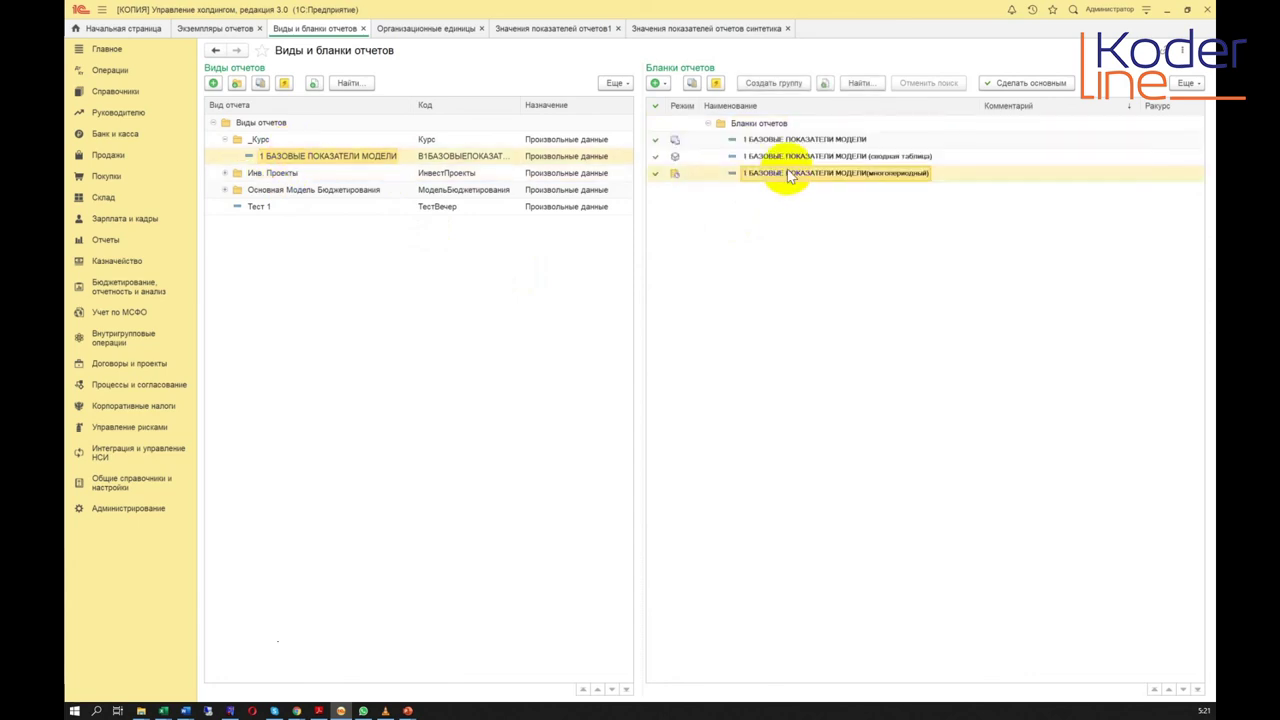
{"action": "left_click", "coordinate": [790, 158]}
{"action": "left_click", "coordinate": [797, 143]}
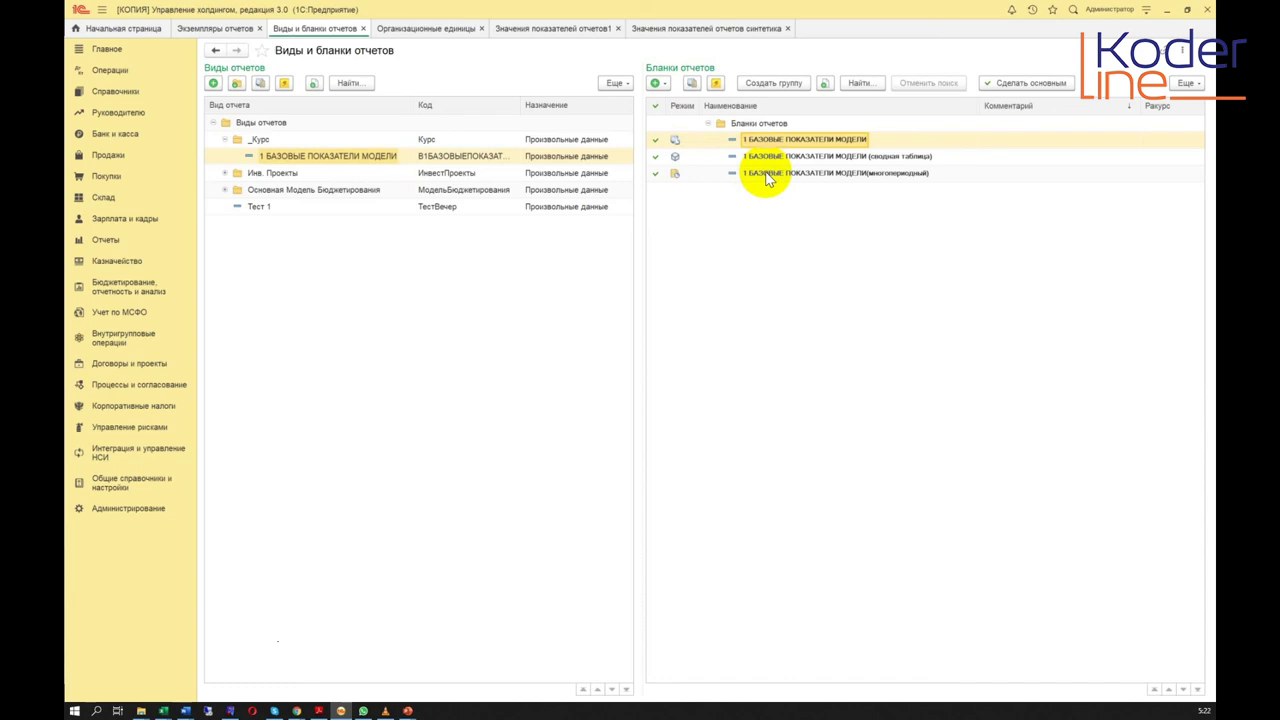
Step: Create a new reporting period record in Управление отчетным периодом with the scenario План оптимистичный
{"action": "left_click", "coordinate": [112, 292]}
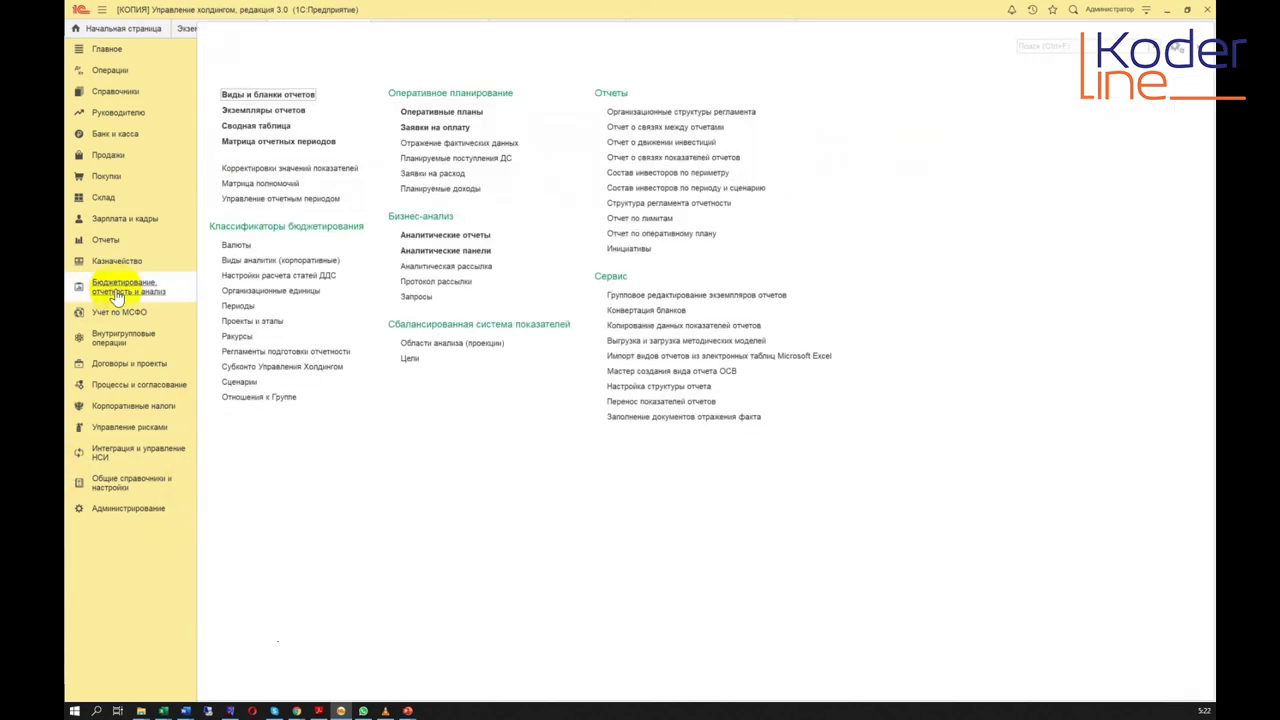
{"action": "left_click", "coordinate": [283, 200]}
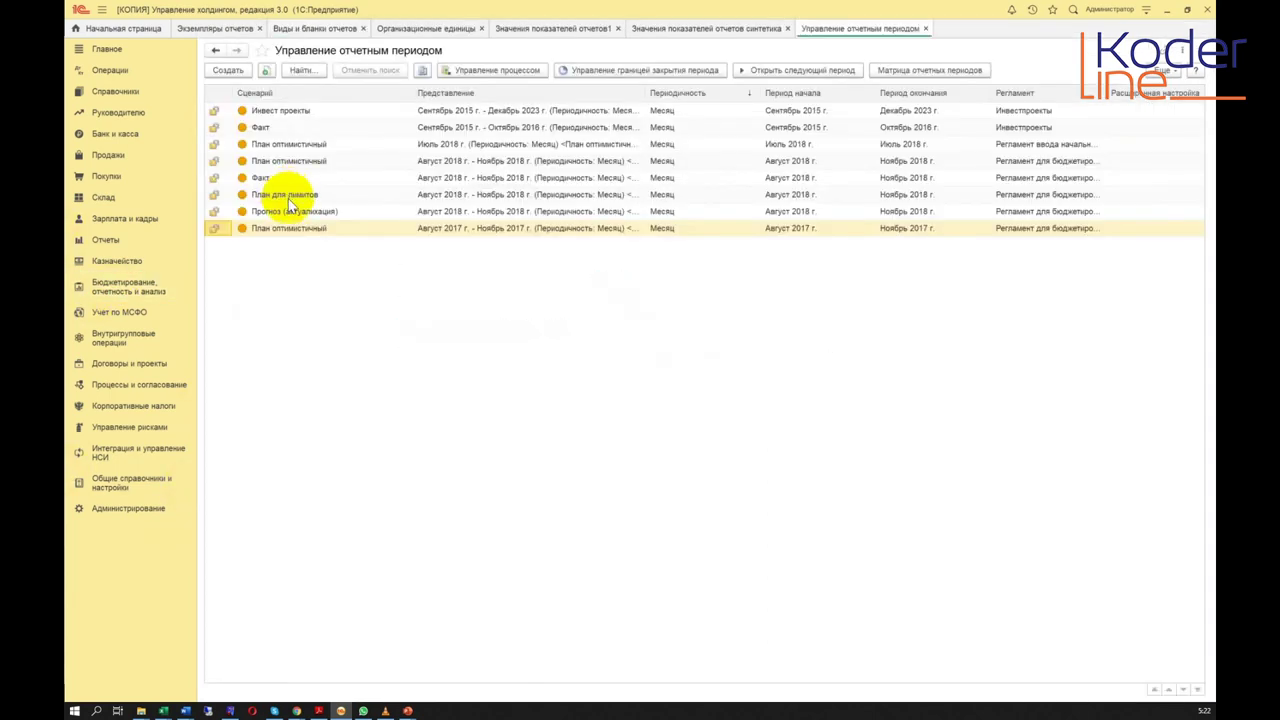
{"action": "left_click", "coordinate": [229, 72]}
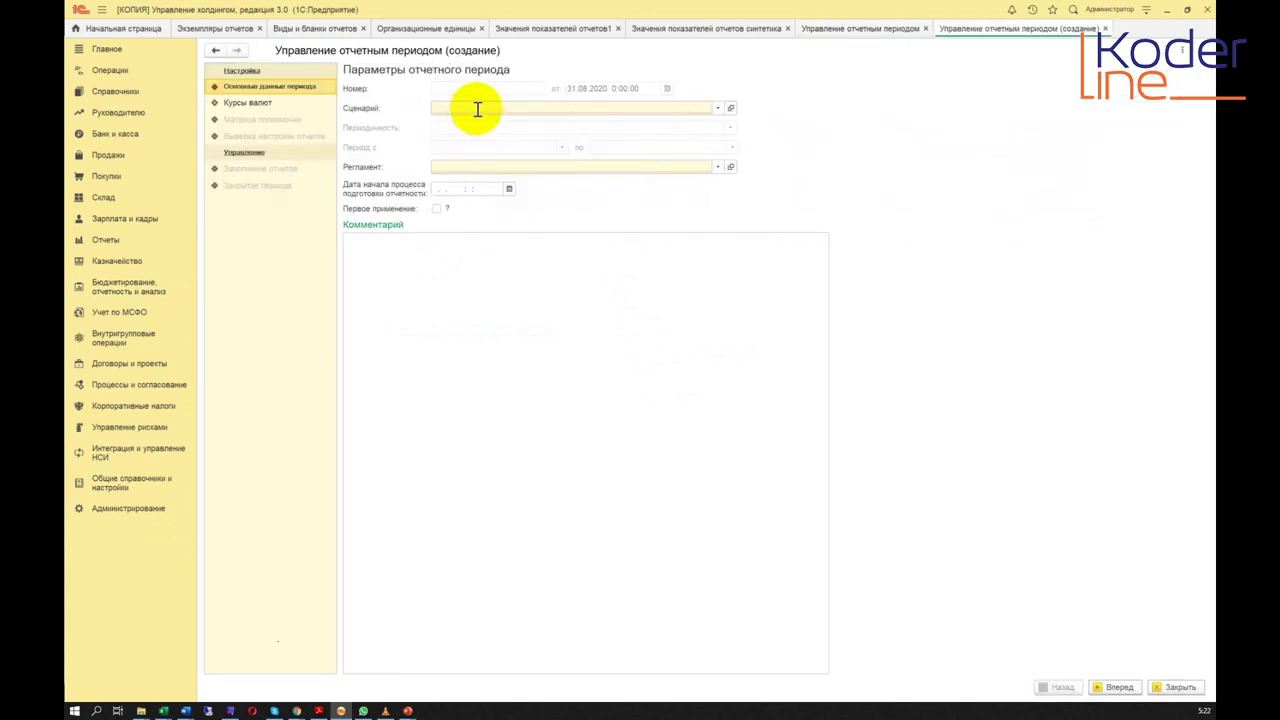
{"action": "left_click", "coordinate": [717, 108]}
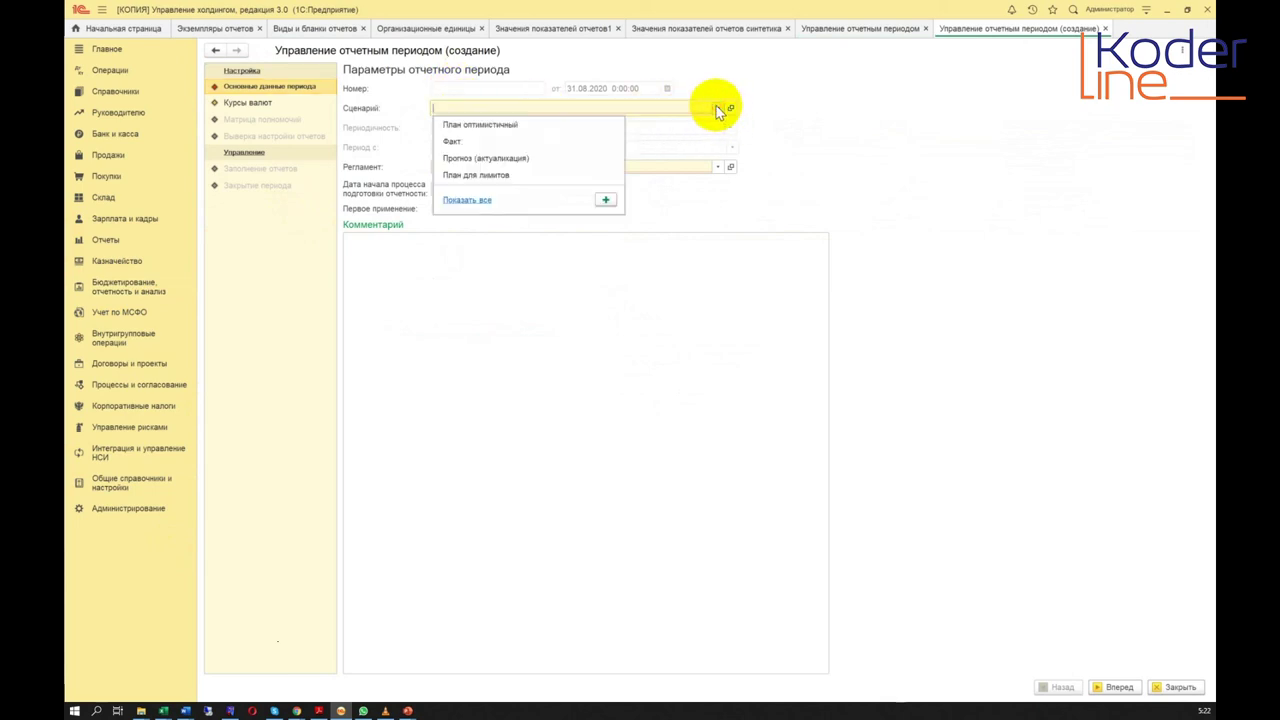
{"action": "left_click", "coordinate": [493, 125]}
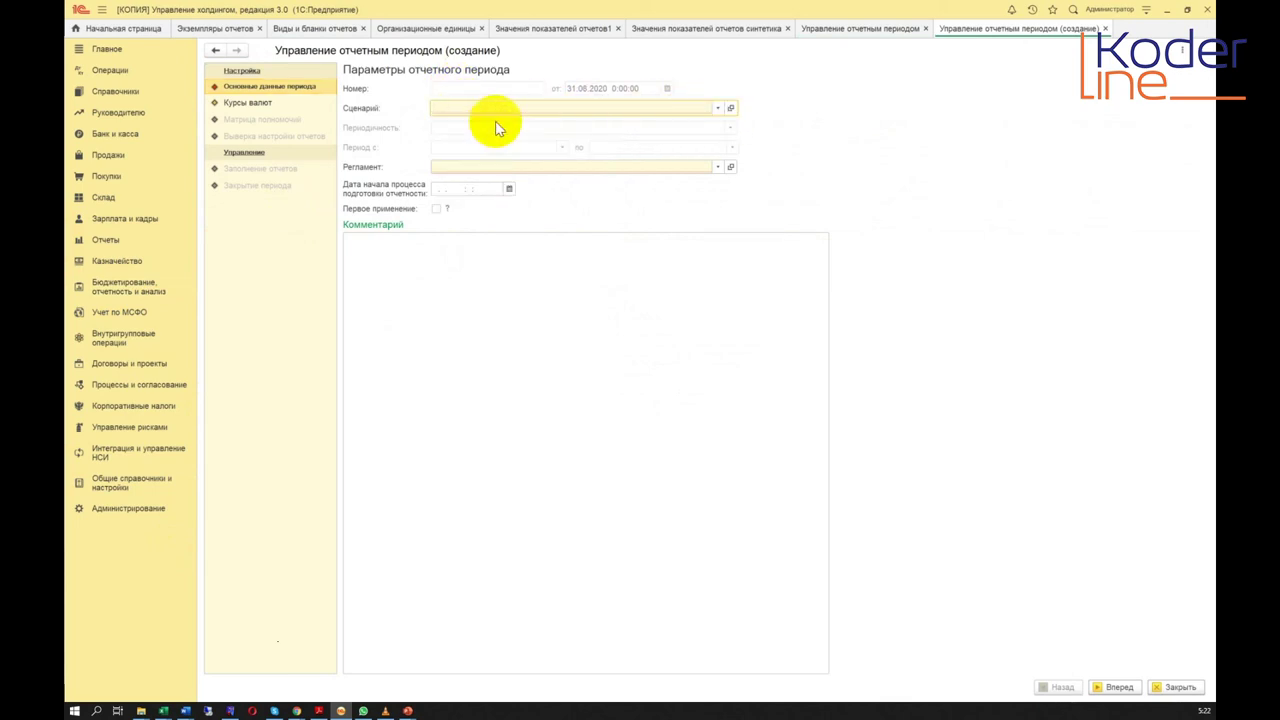
Step: Set the start of the reporting period to Январь 2020 г. from the full list of periods
{"action": "left_click", "coordinate": [477, 148]}
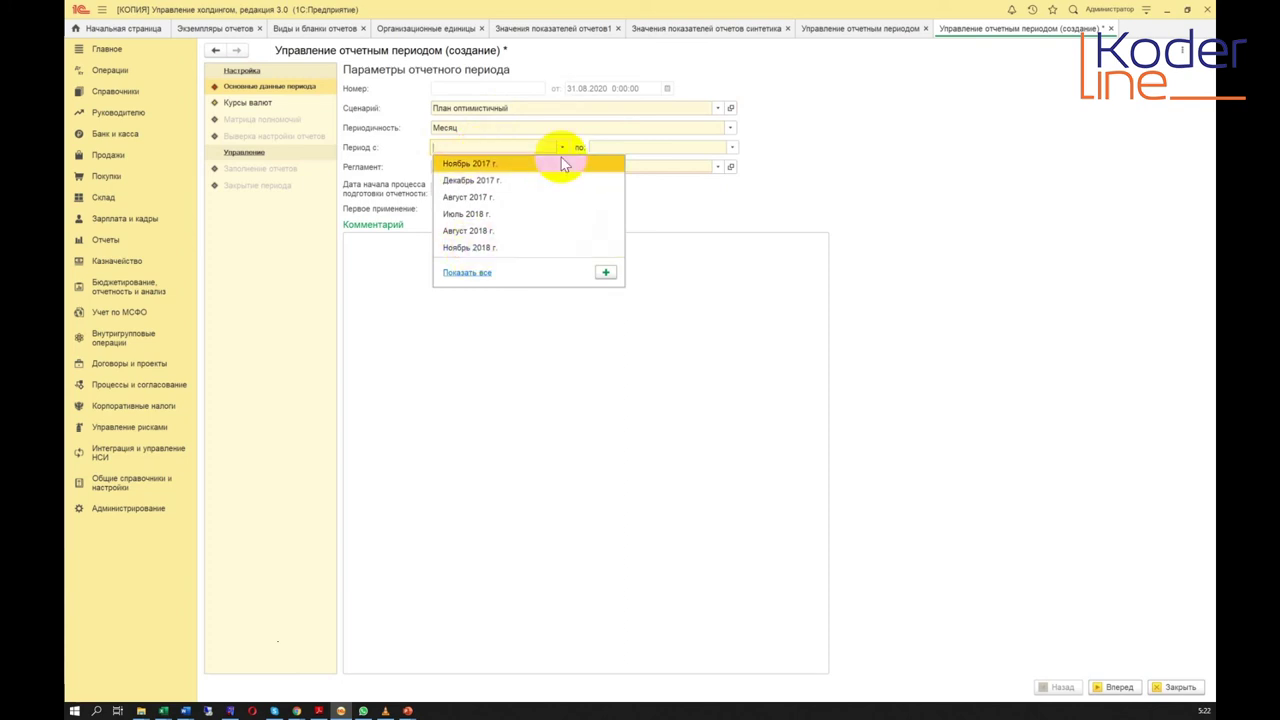
{"action": "left_click", "coordinate": [467, 273]}
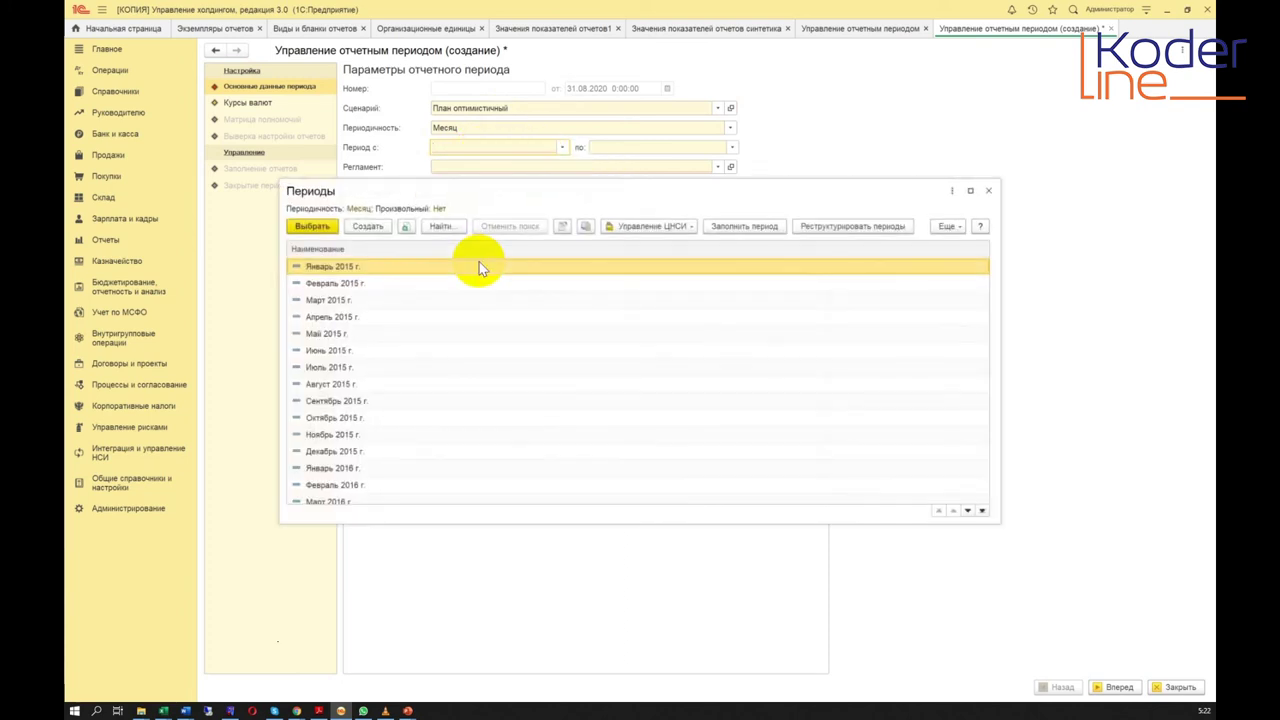
{"action": "scroll", "coordinate": [370, 405], "scroll_direction": "down", "scroll_amount": 7}
{"action": "scroll", "coordinate": [551, 398], "scroll_direction": "down", "scroll_amount": 13}
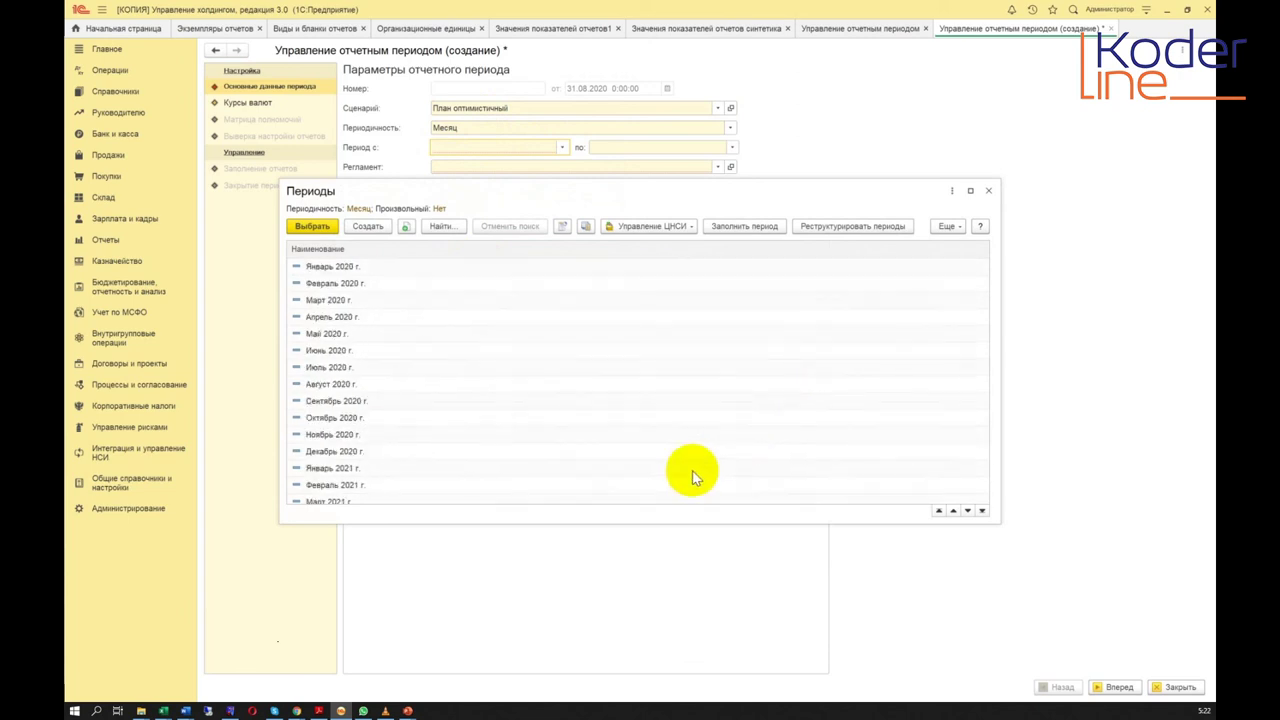
{"action": "scroll", "coordinate": [405, 395], "scroll_direction": "up", "scroll_amount": 6}
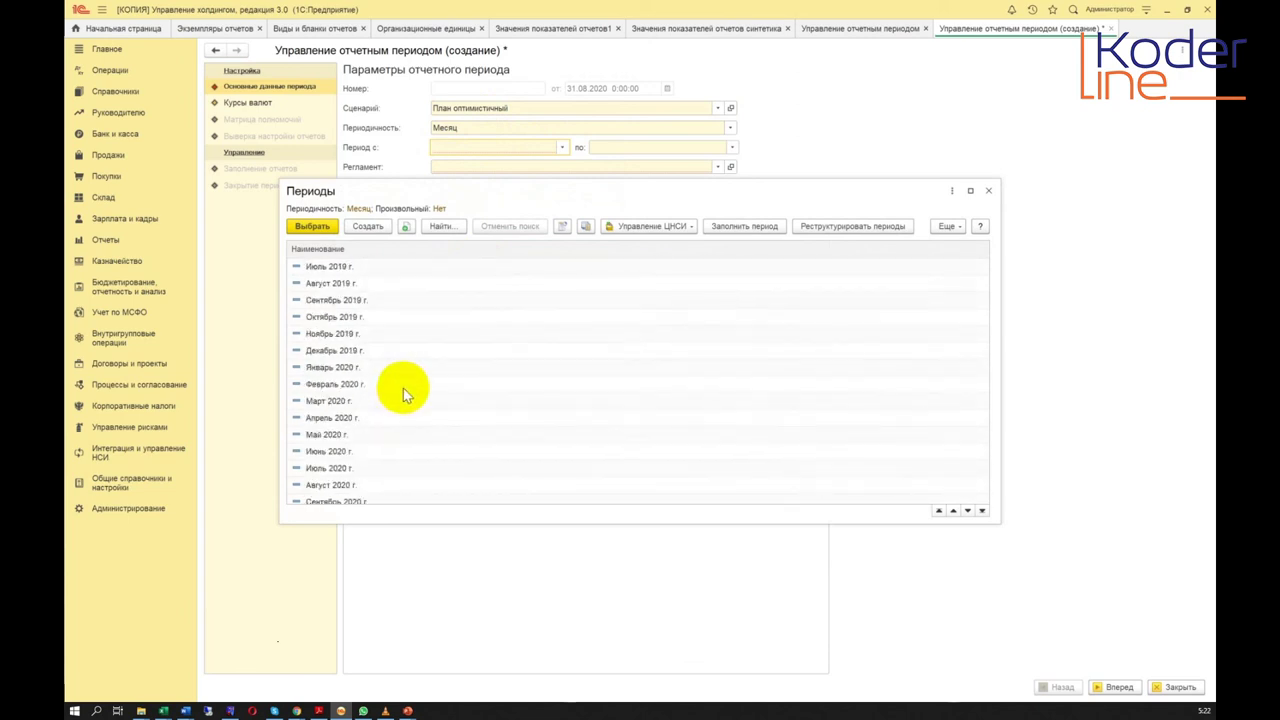
{"action": "left_click", "coordinate": [364, 367]}
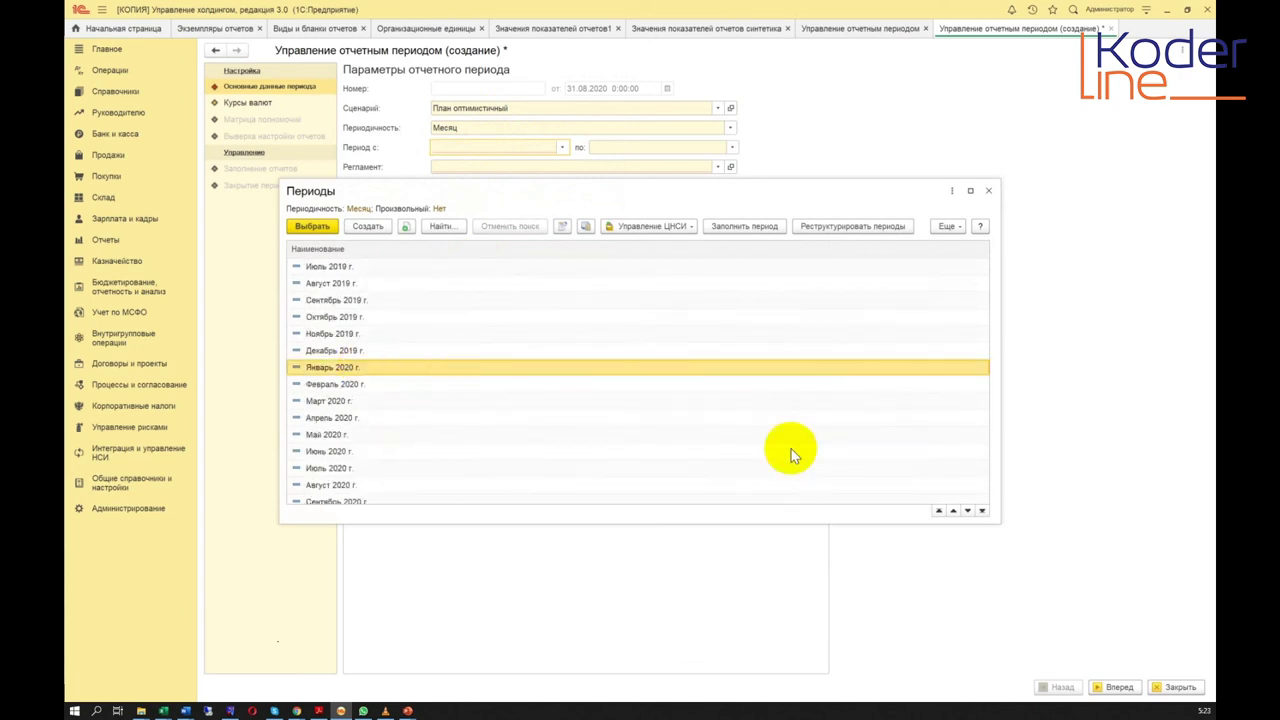
{"action": "left_click", "coordinate": [318, 227]}
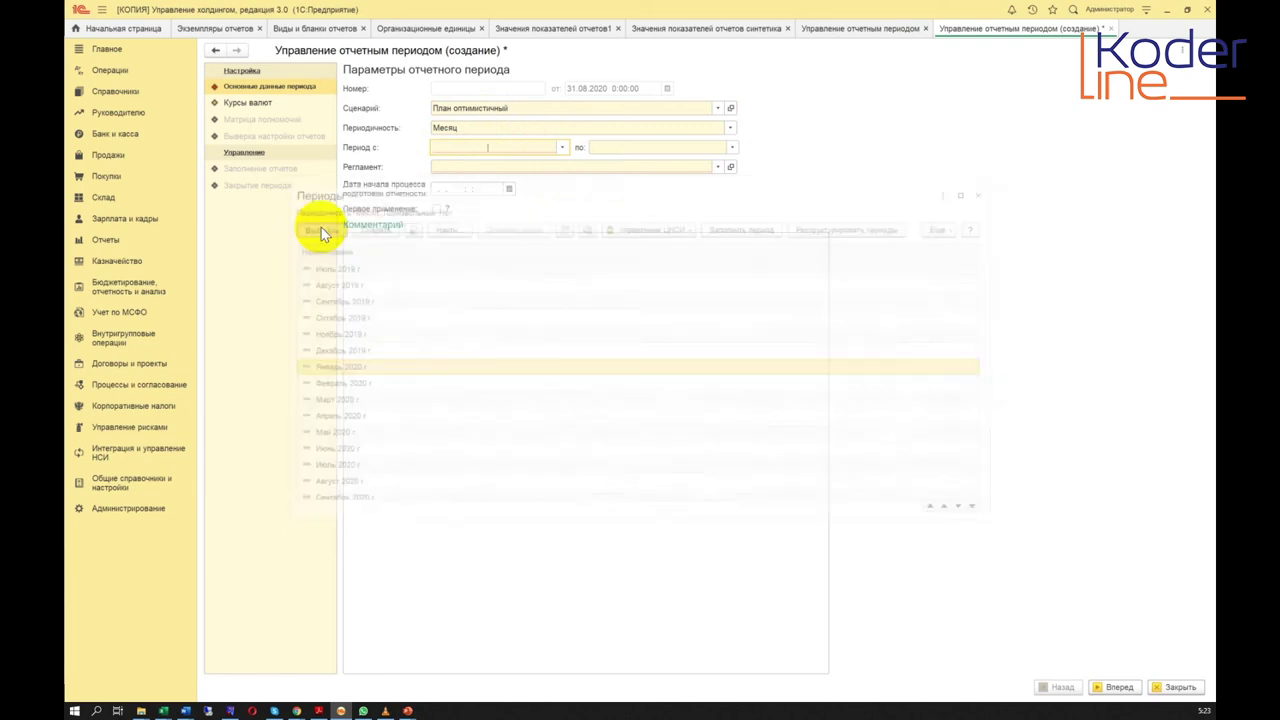
Step: Set the end of the reporting period to Декабрь 2020 г
{"action": "left_click", "coordinate": [731, 147]}
{"action": "left_click", "coordinate": [626, 163]}
{"action": "type", "text": "Д"}
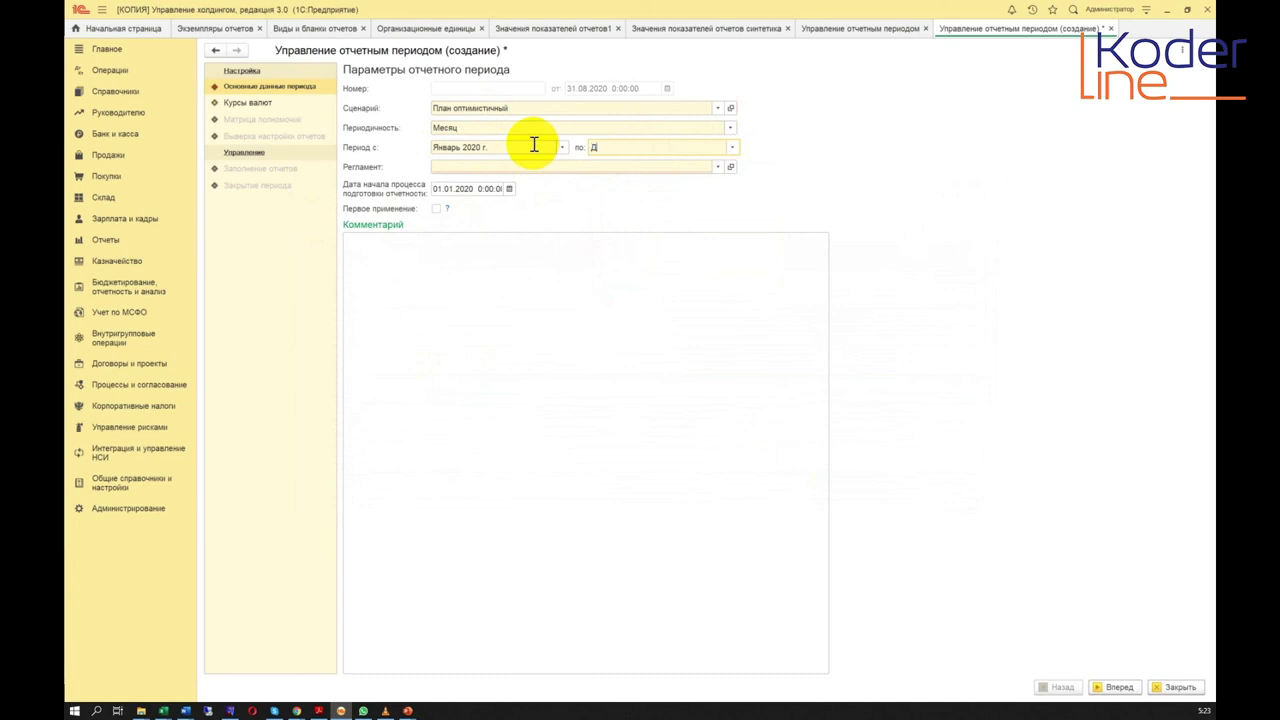
{"action": "type", "text": "ек"}
{"action": "key", "text": "Down"}
{"action": "key", "text": "Down"}
{"action": "key", "text": "Down"}
{"action": "key", "text": "Down"}
{"action": "key", "text": "Down"}
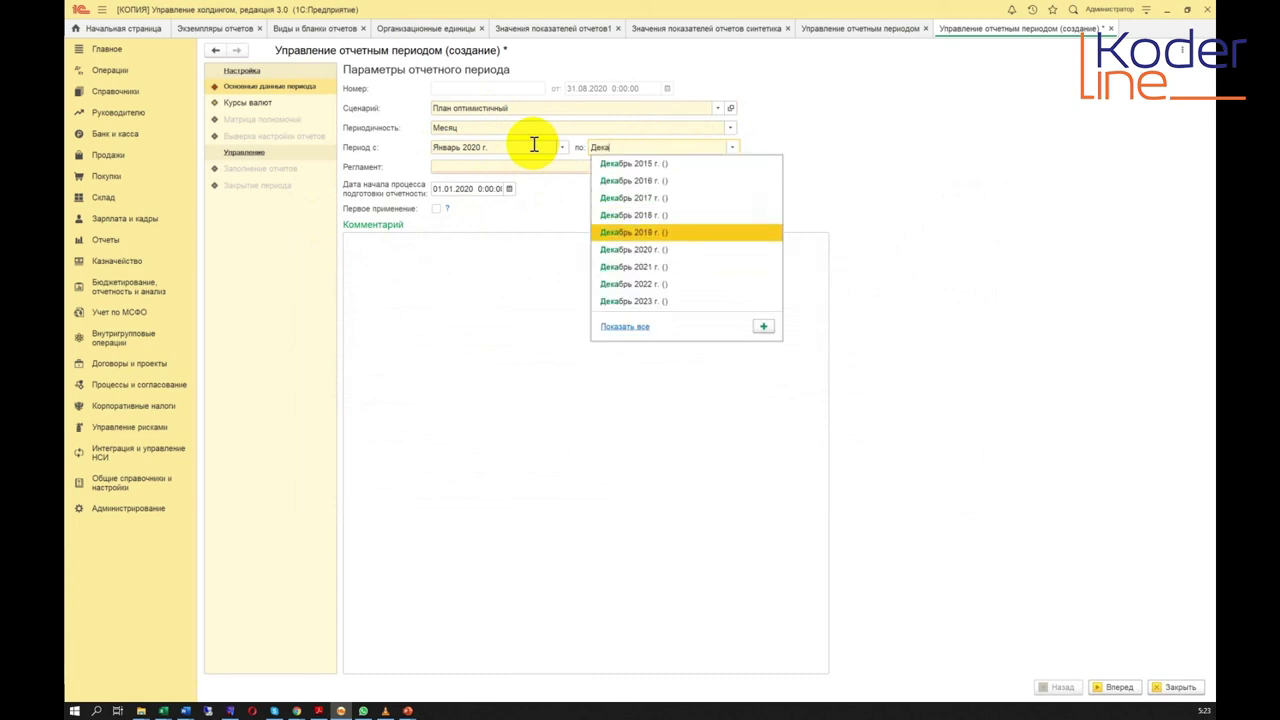
{"action": "key", "text": "Return"}
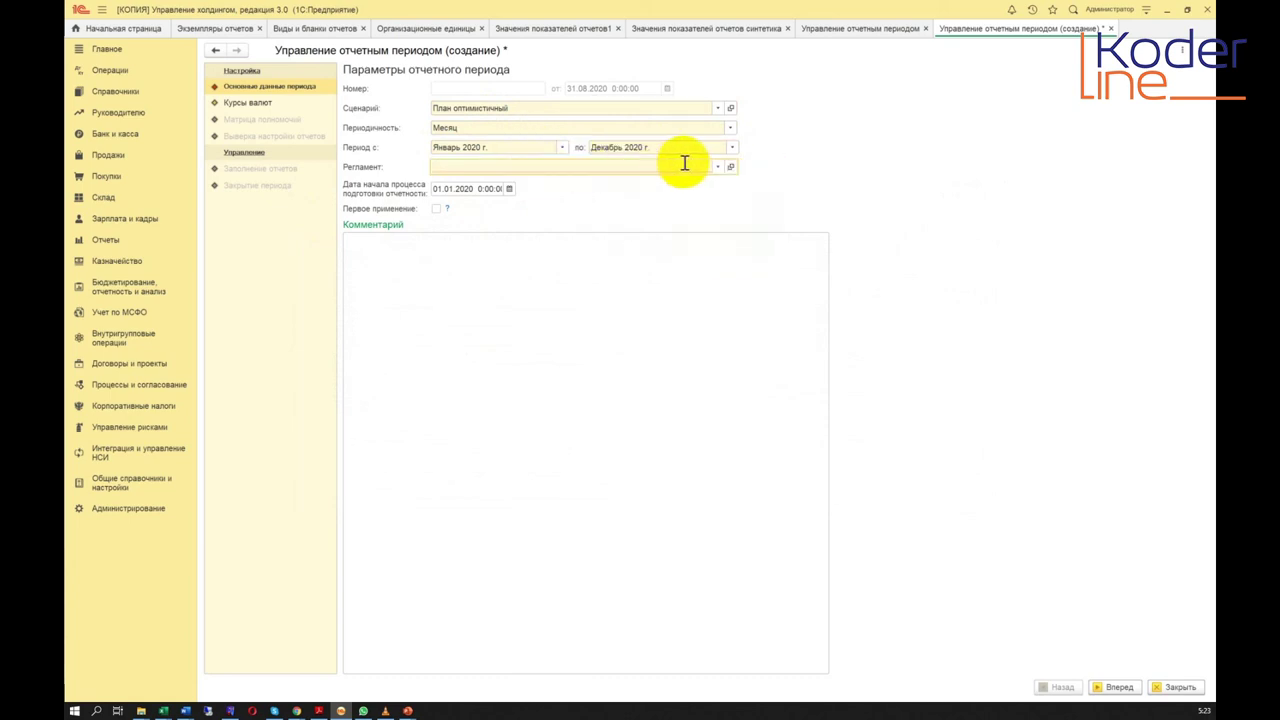
Step: Review Регламент для бюджетирования from the list of regulations and assign Регламент План 2020 to the reporting period
{"action": "left_click", "coordinate": [718, 168]}
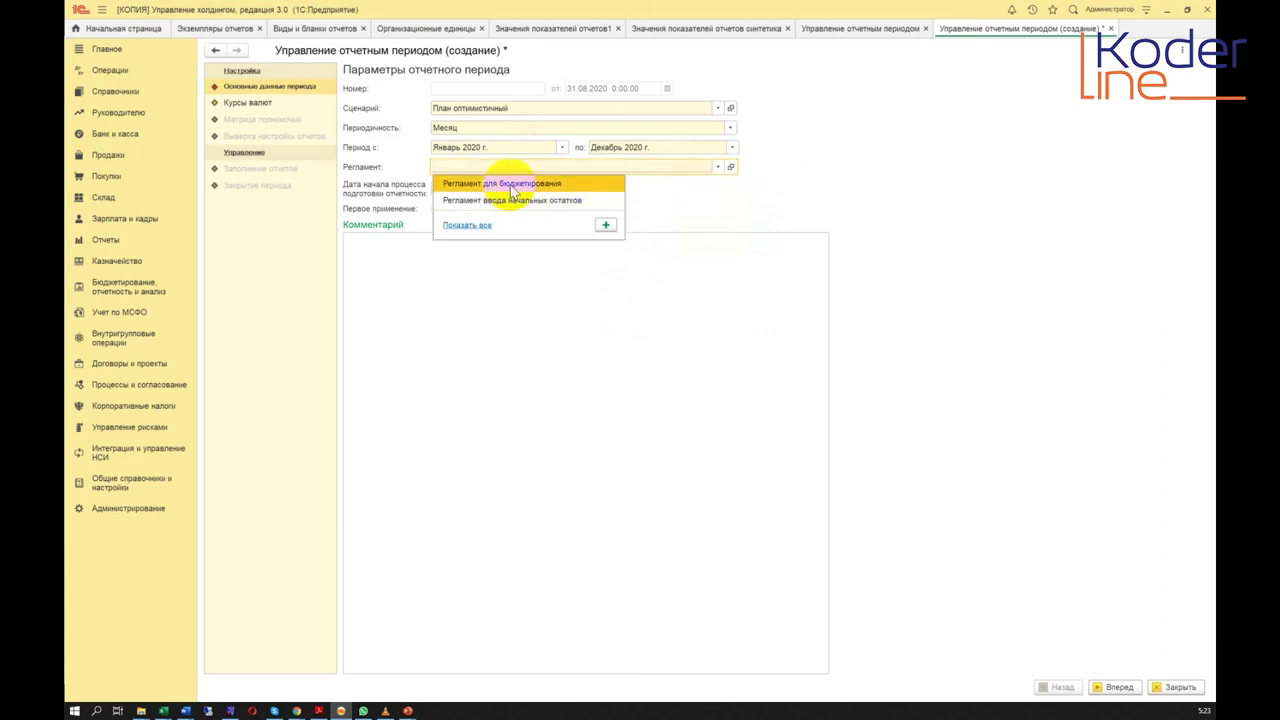
{"action": "left_click", "coordinate": [478, 228]}
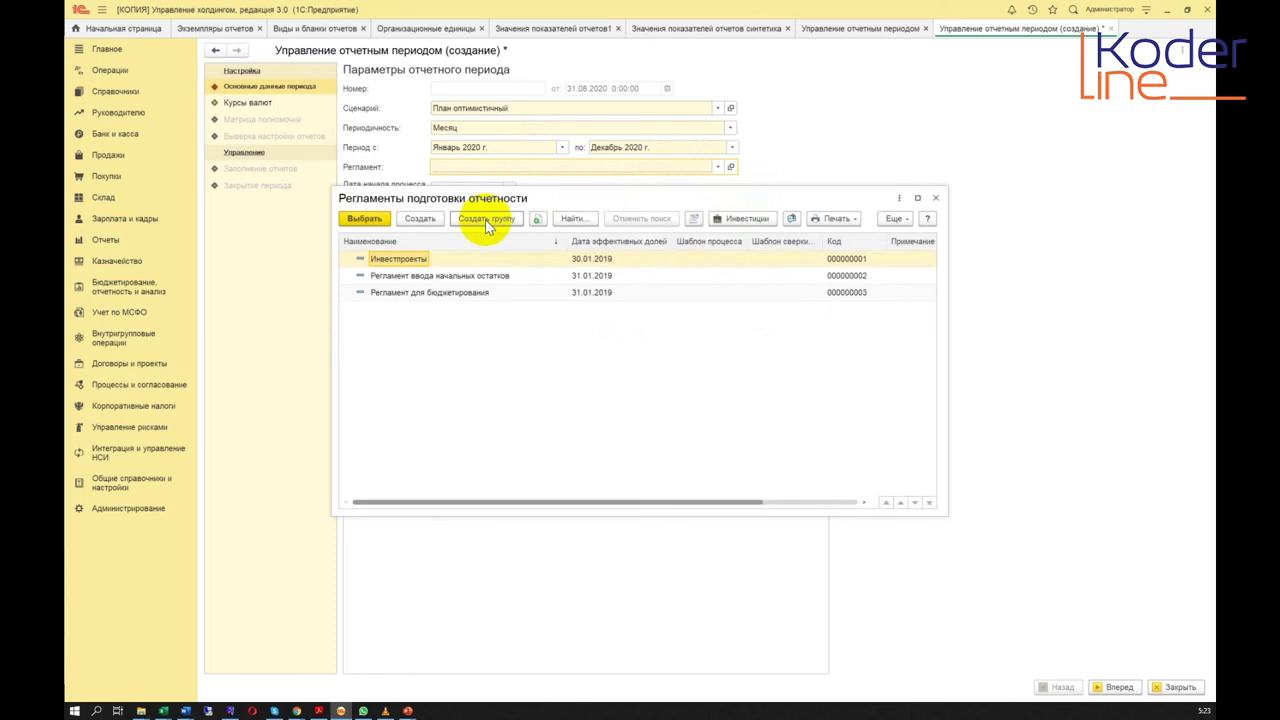
{"action": "left_click", "coordinate": [480, 293]}
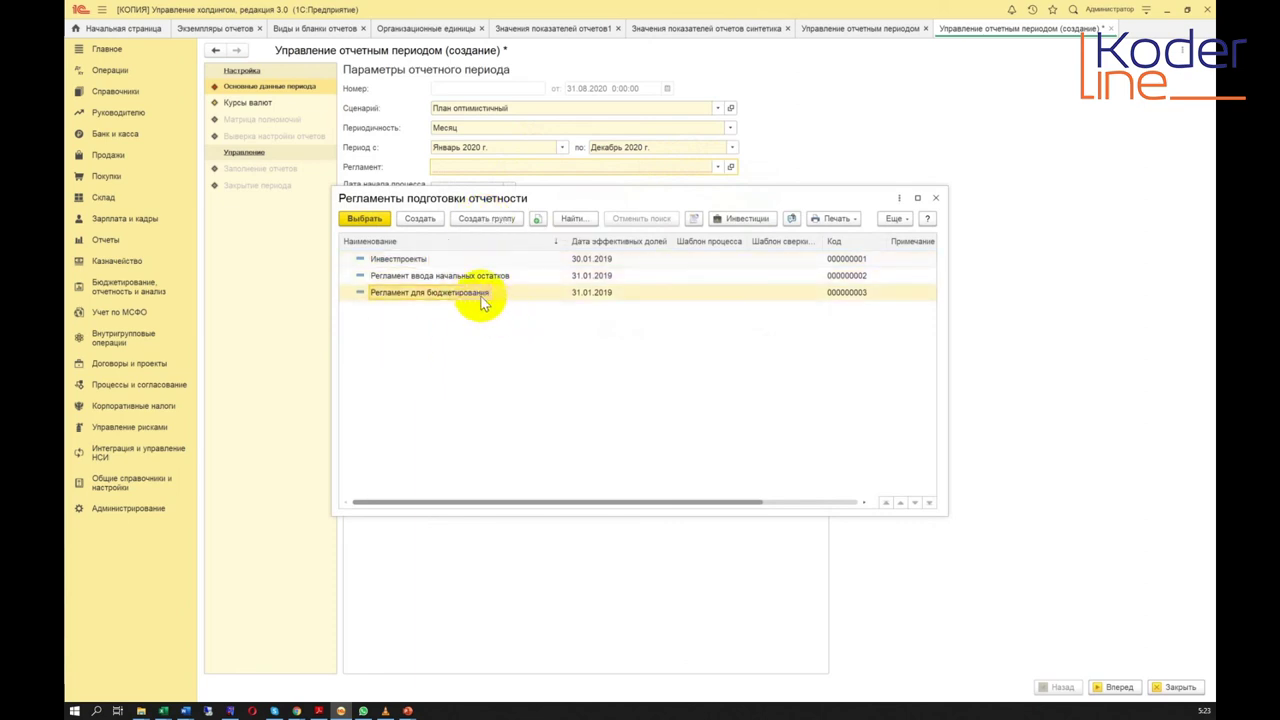
{"action": "right_click", "coordinate": [481, 296]}
{"action": "left_click", "coordinate": [528, 374]}
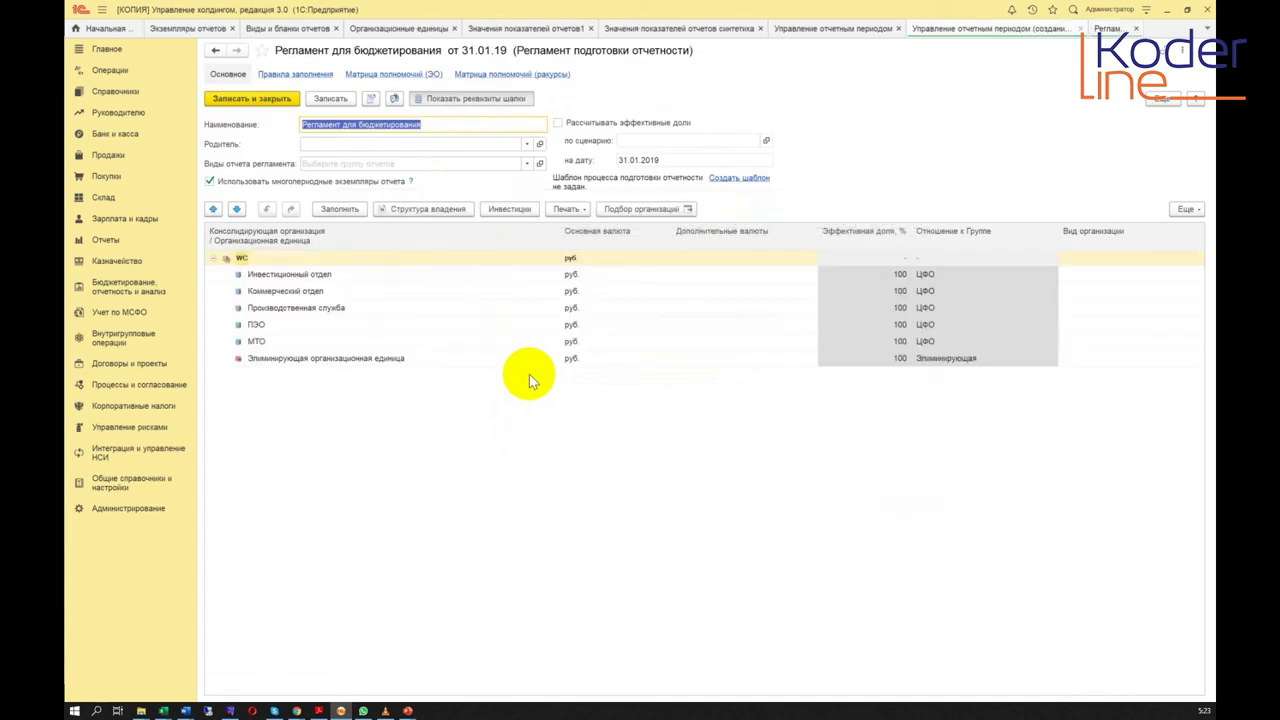
{"action": "left_click", "coordinate": [1190, 28]}
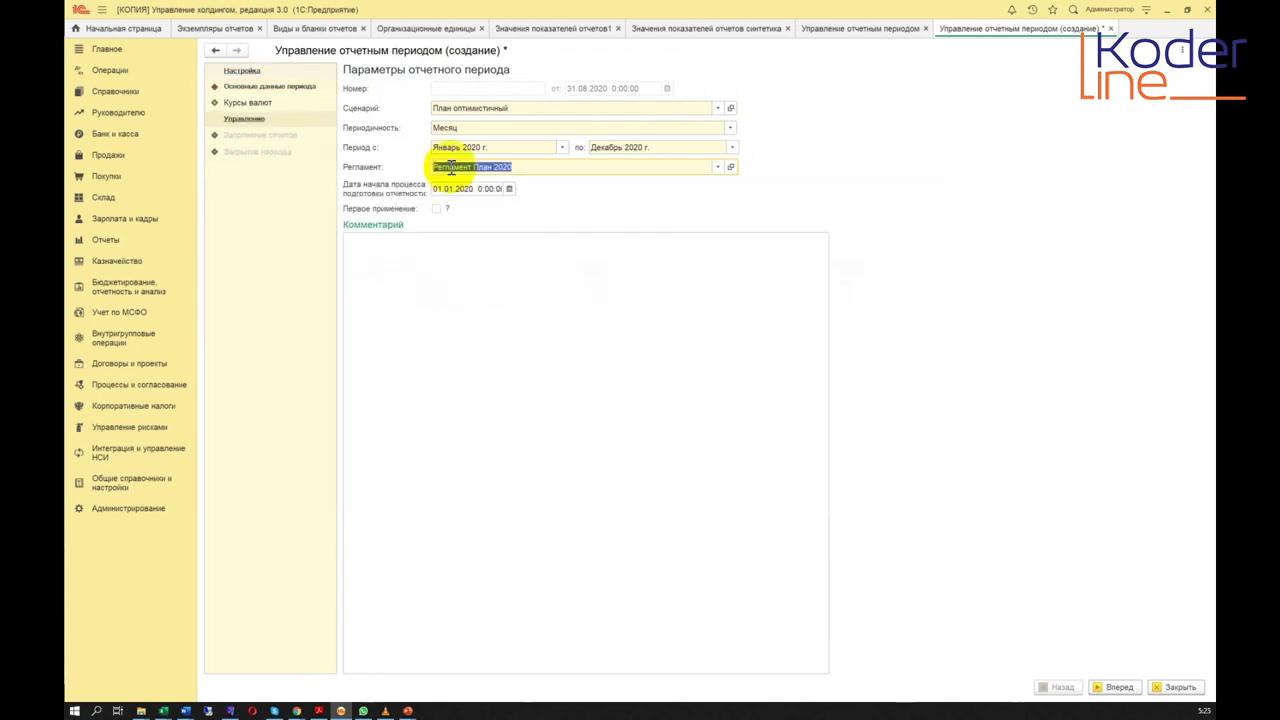
Step: Save the reporting period, go through its currency rates, report filling and closing pages, and close it
{"action": "left_click", "coordinate": [1116, 689]}
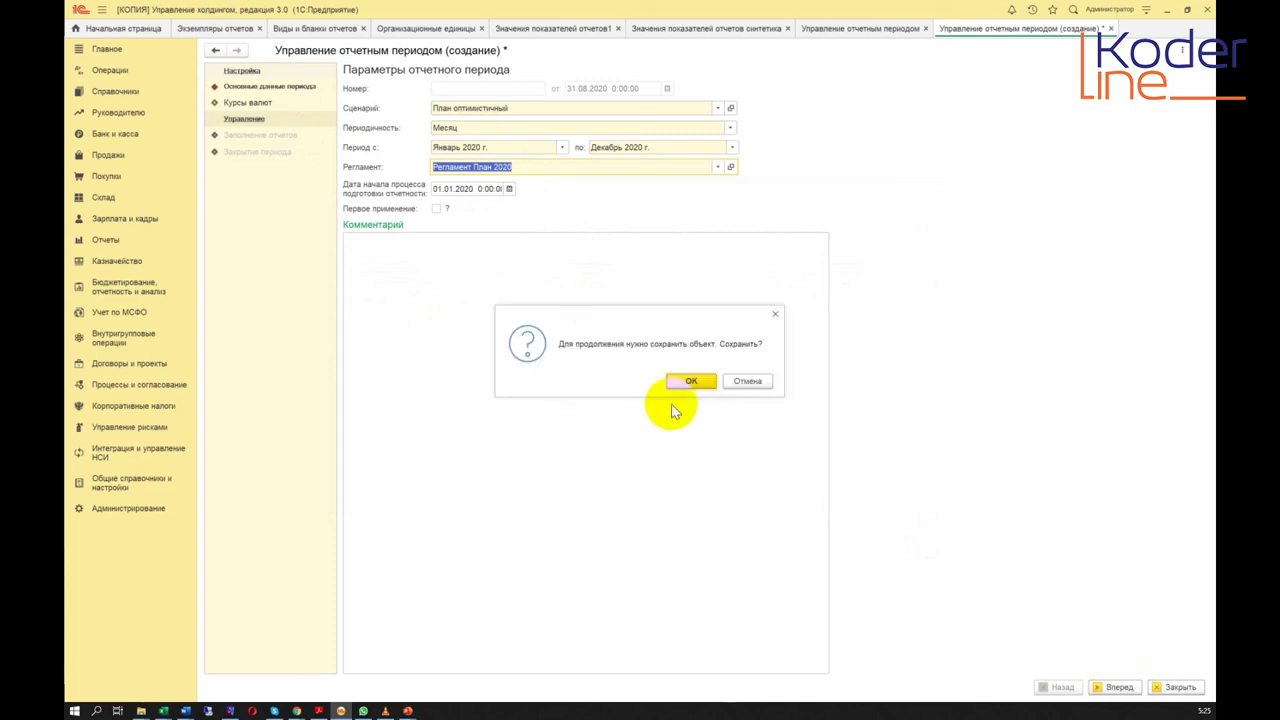
{"action": "left_click", "coordinate": [689, 385]}
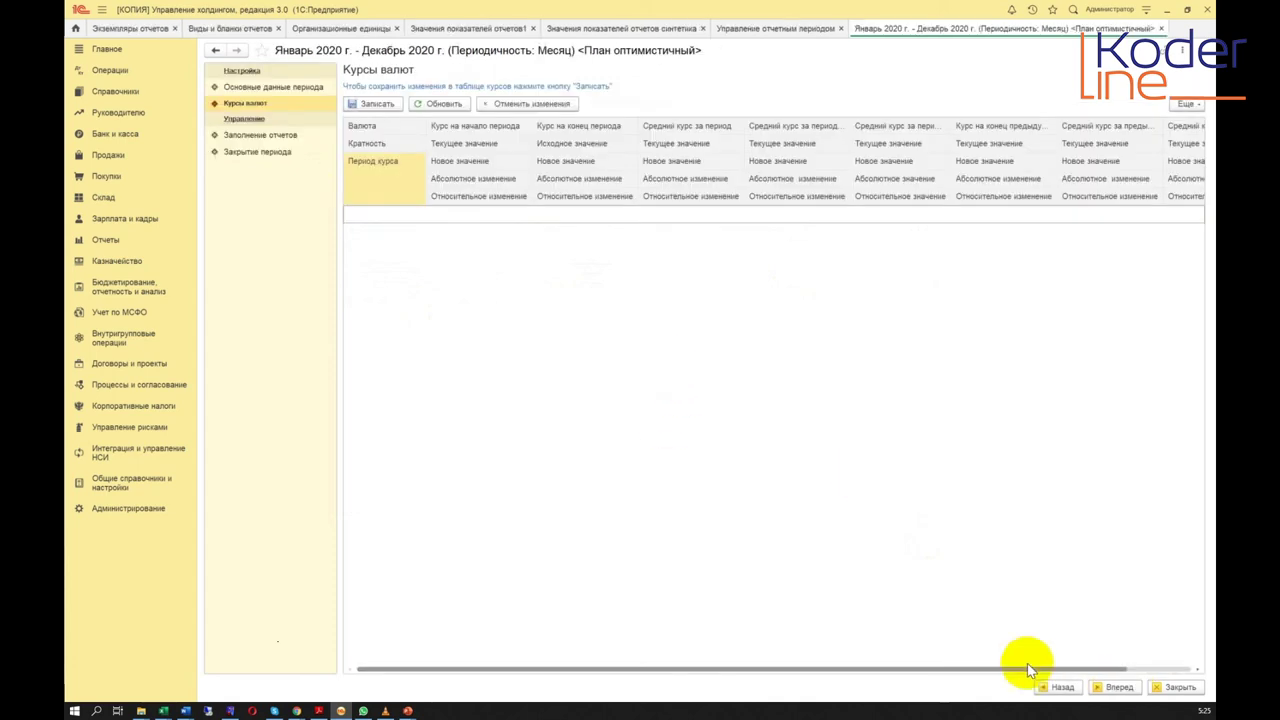
{"action": "left_click", "coordinate": [1118, 689]}
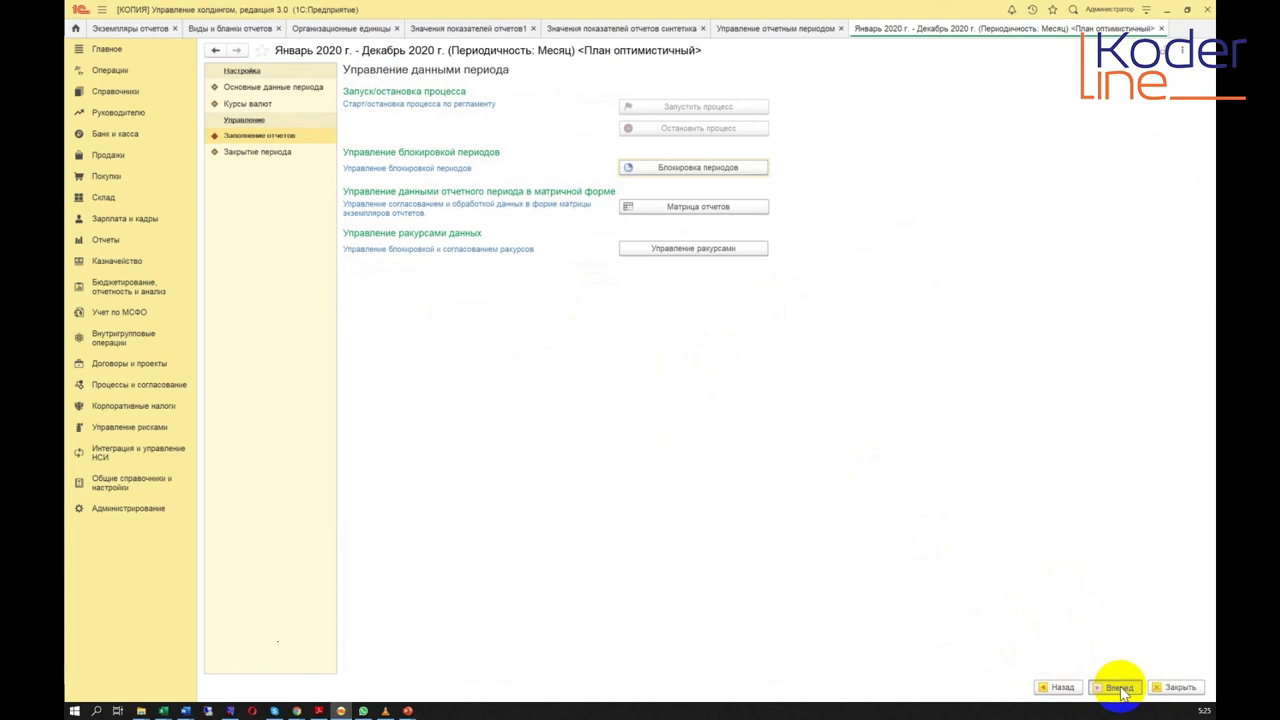
{"action": "left_click", "coordinate": [1119, 689]}
{"action": "left_click", "coordinate": [1168, 686]}
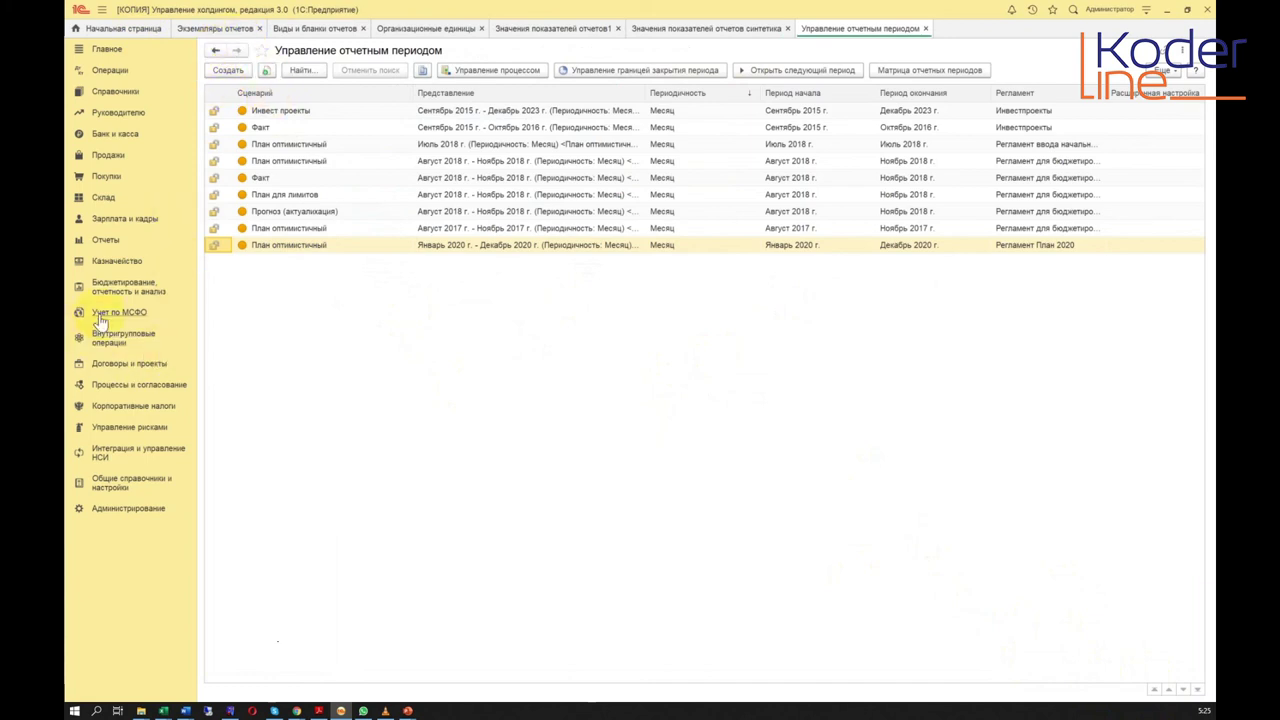
Step: Start a new report instance in Экземпляры отчетов with the report type 1 БАЗОВЫЕ ПОКАЗАТЕЛИ МОДЕЛИ from the _Курс group
{"action": "left_click", "coordinate": [128, 290]}
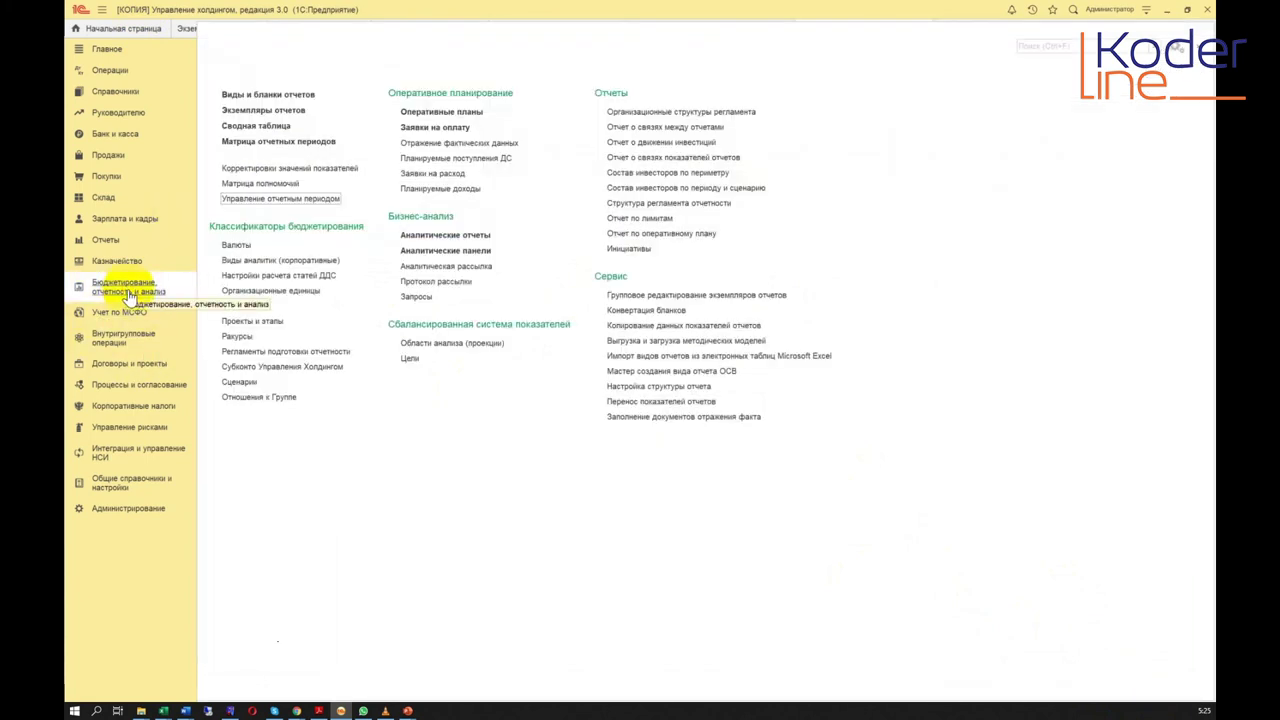
{"action": "left_click", "coordinate": [264, 111]}
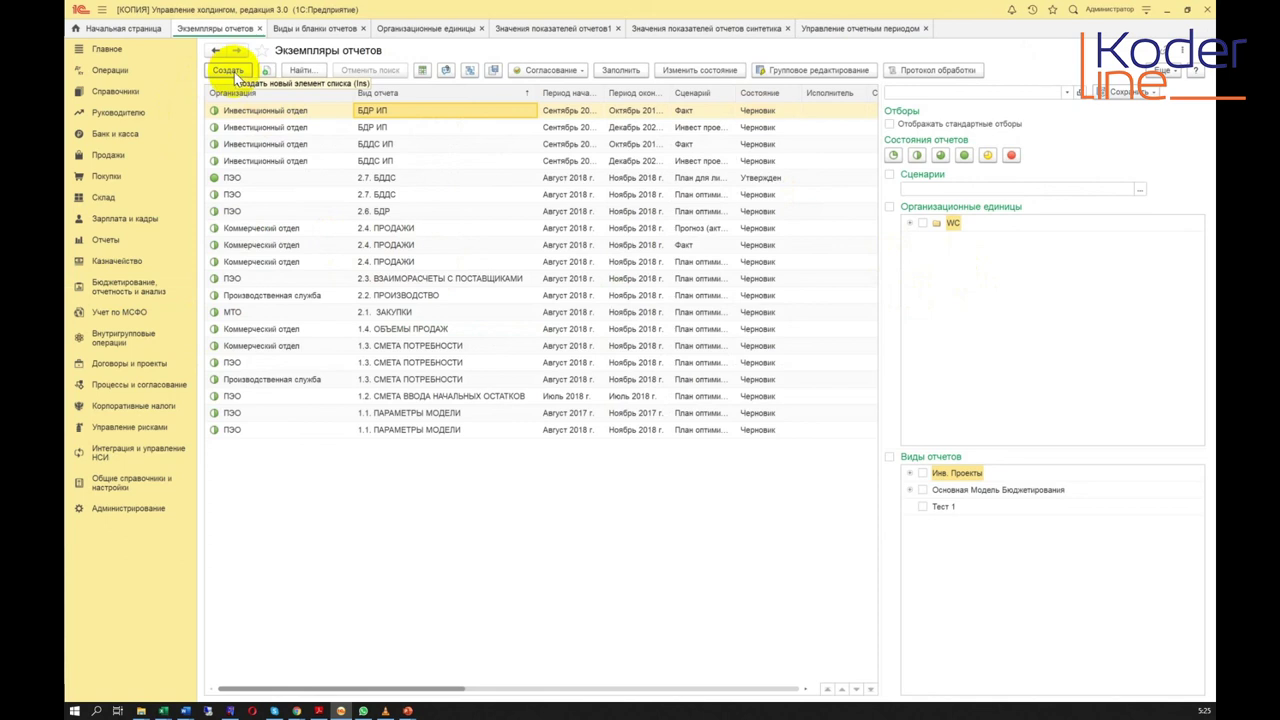
{"action": "left_click", "coordinate": [228, 70]}
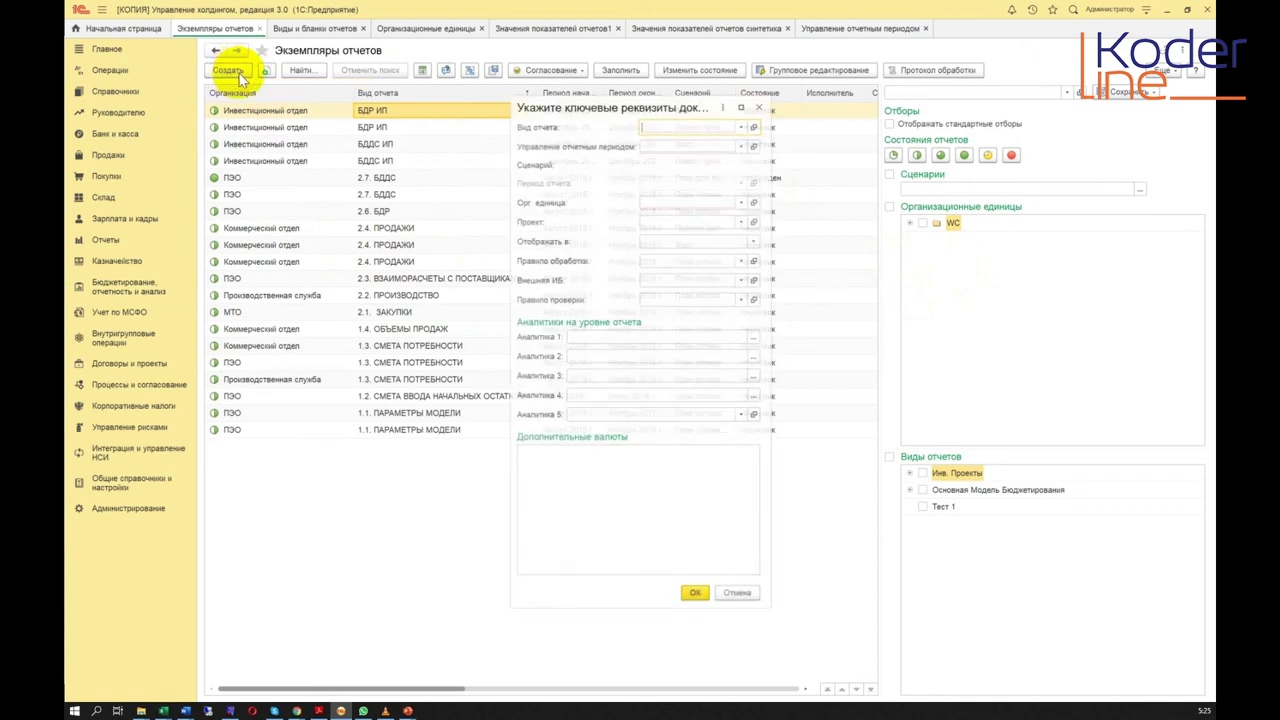
{"action": "left_click", "coordinate": [740, 124]}
{"action": "left_click", "coordinate": [676, 216]}
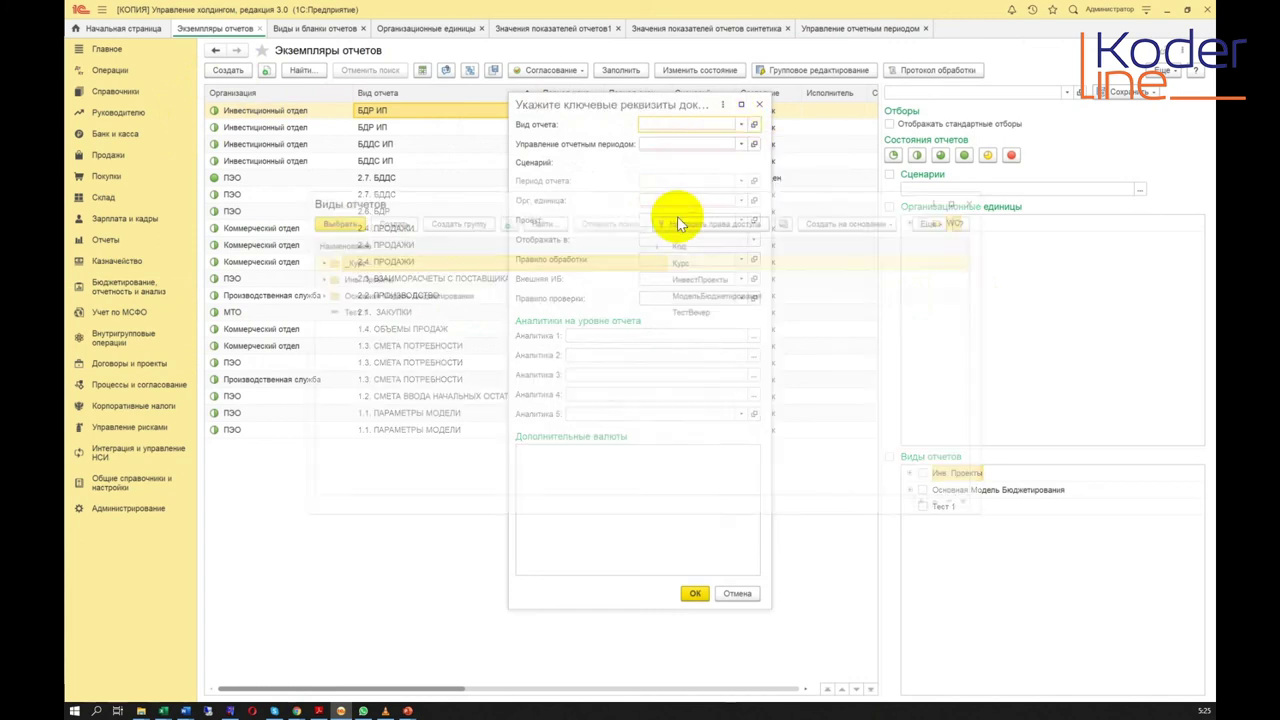
{"action": "double_click", "coordinate": [314, 258]}
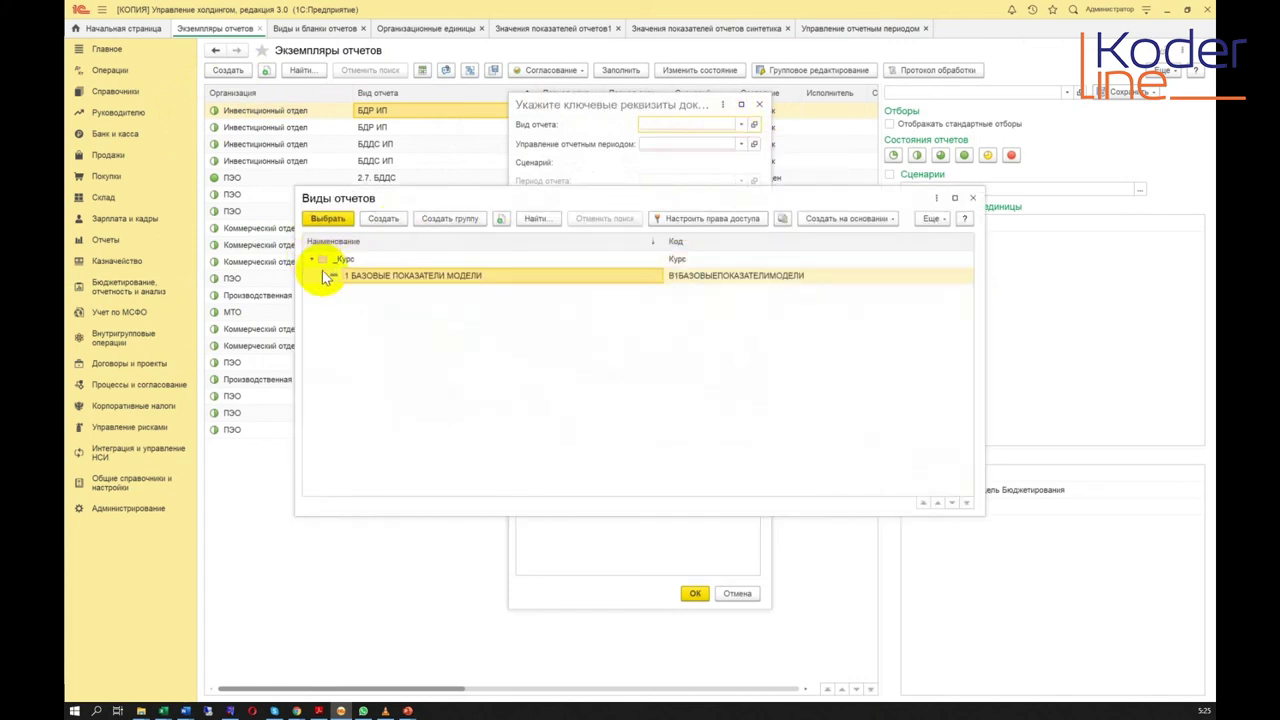
{"action": "double_click", "coordinate": [362, 275]}
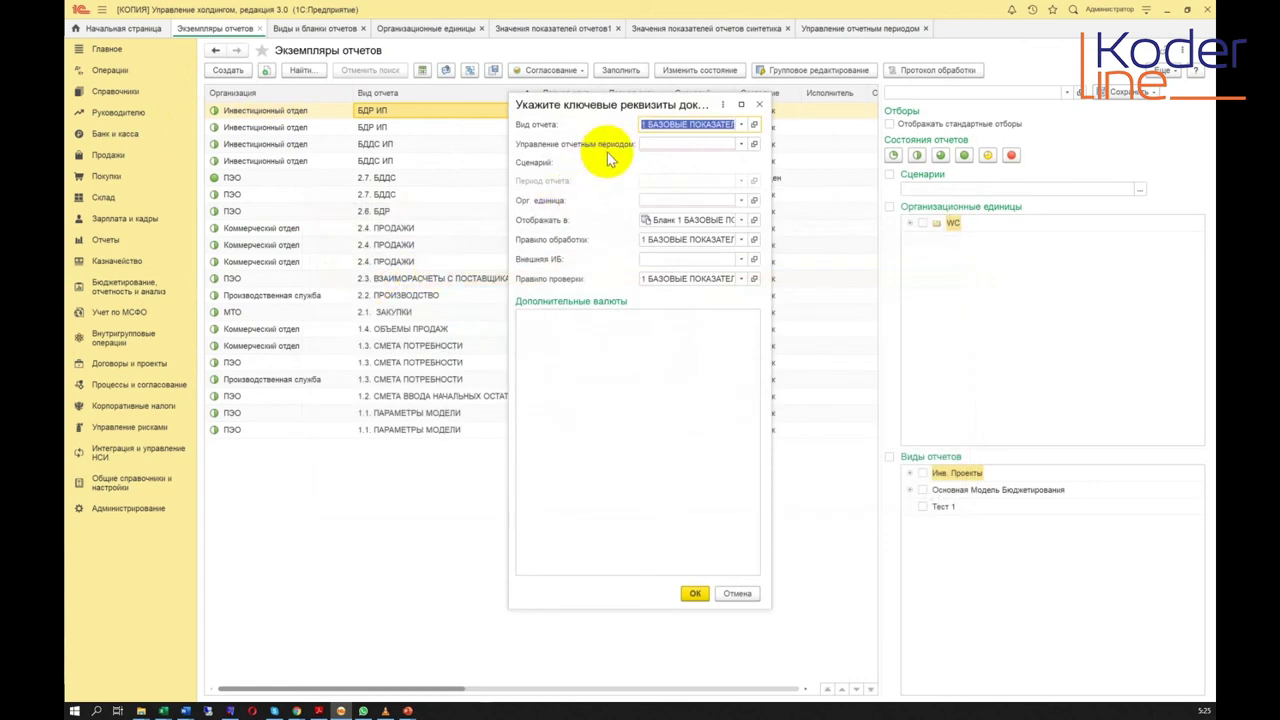
Step: Assign the Январь 2020 г. - Декабрь 2020 г. План оптимистичный period to the report instance and widen the dialog to read its fields
{"action": "left_click", "coordinate": [742, 145]}
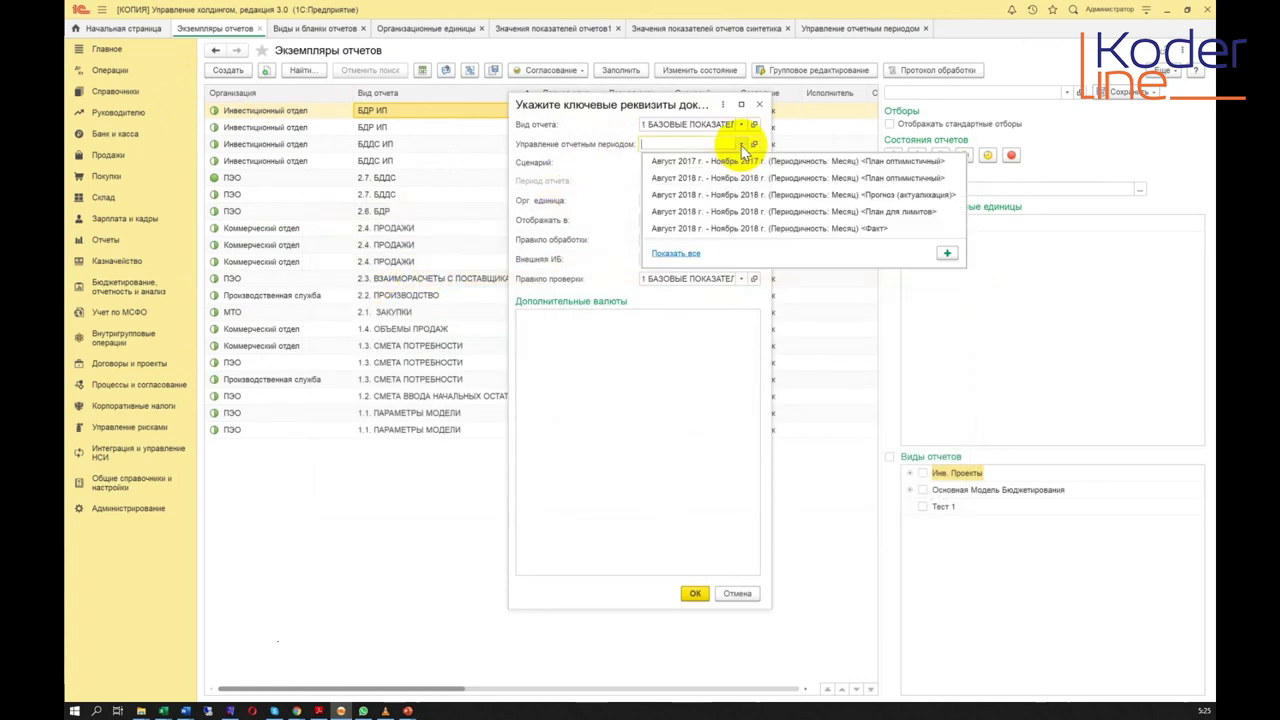
{"action": "left_click", "coordinate": [676, 253]}
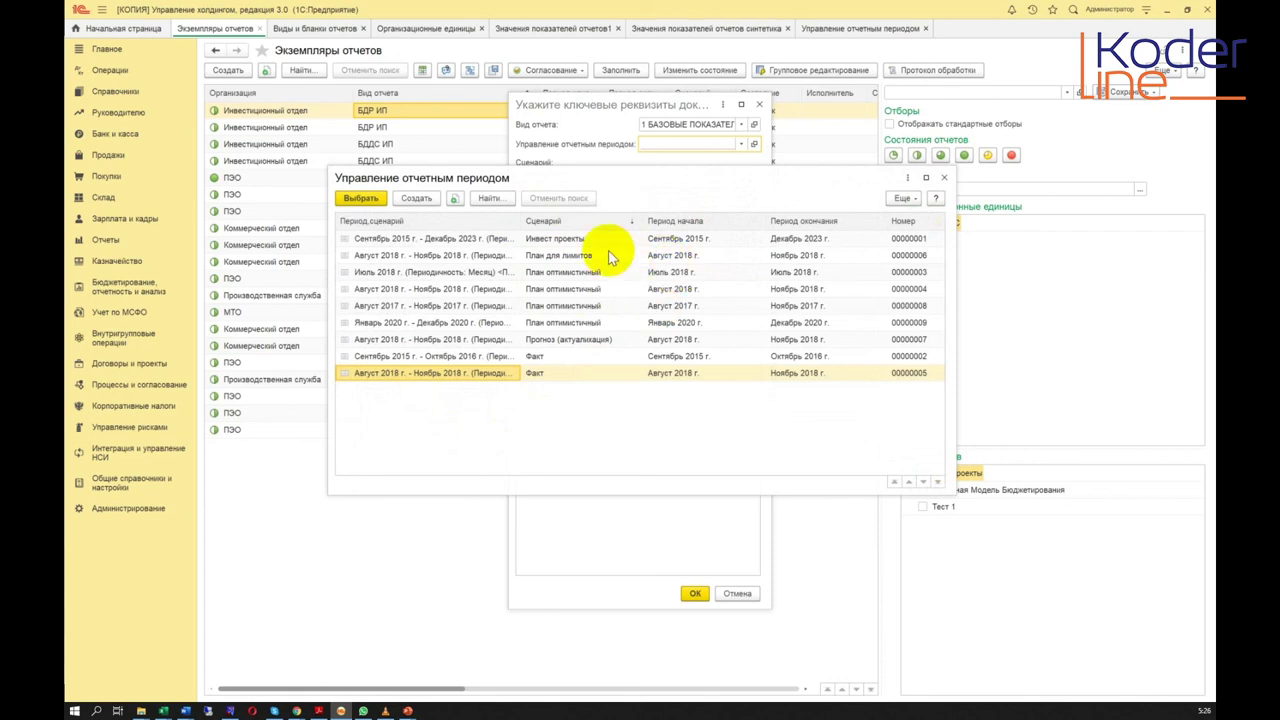
{"action": "left_click", "coordinate": [514, 322]}
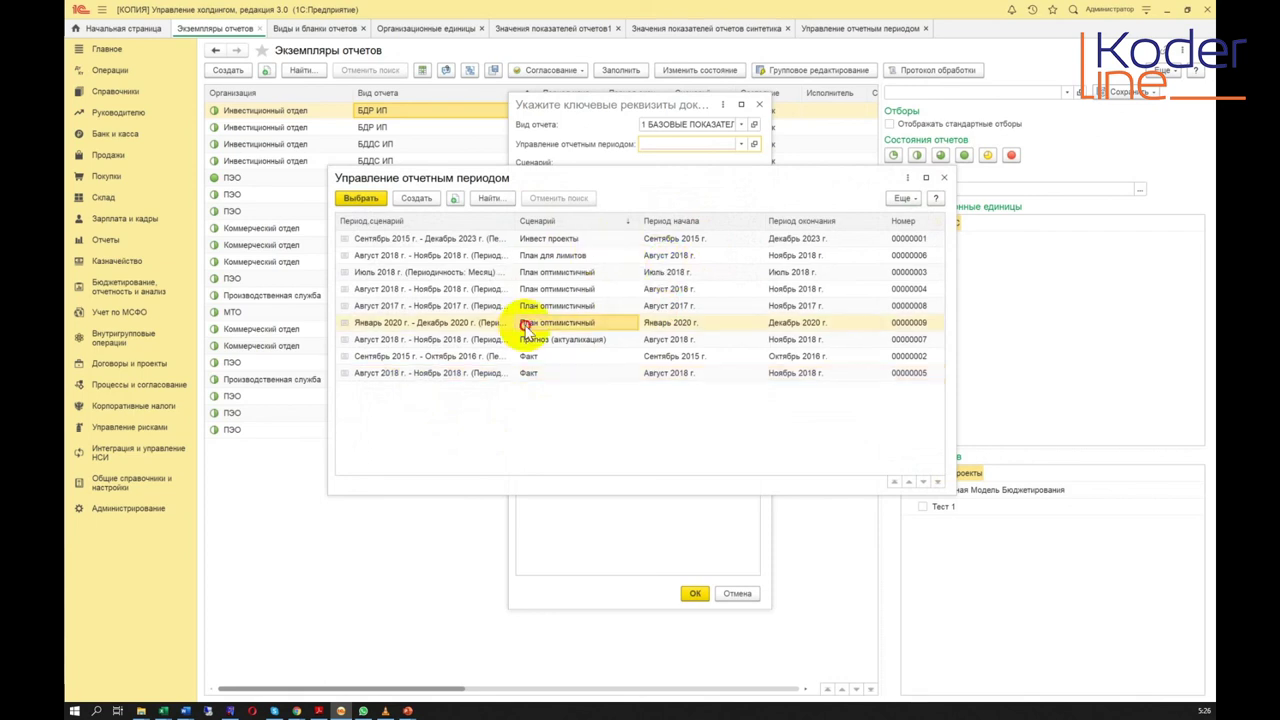
{"action": "double_click", "coordinate": [523, 322]}
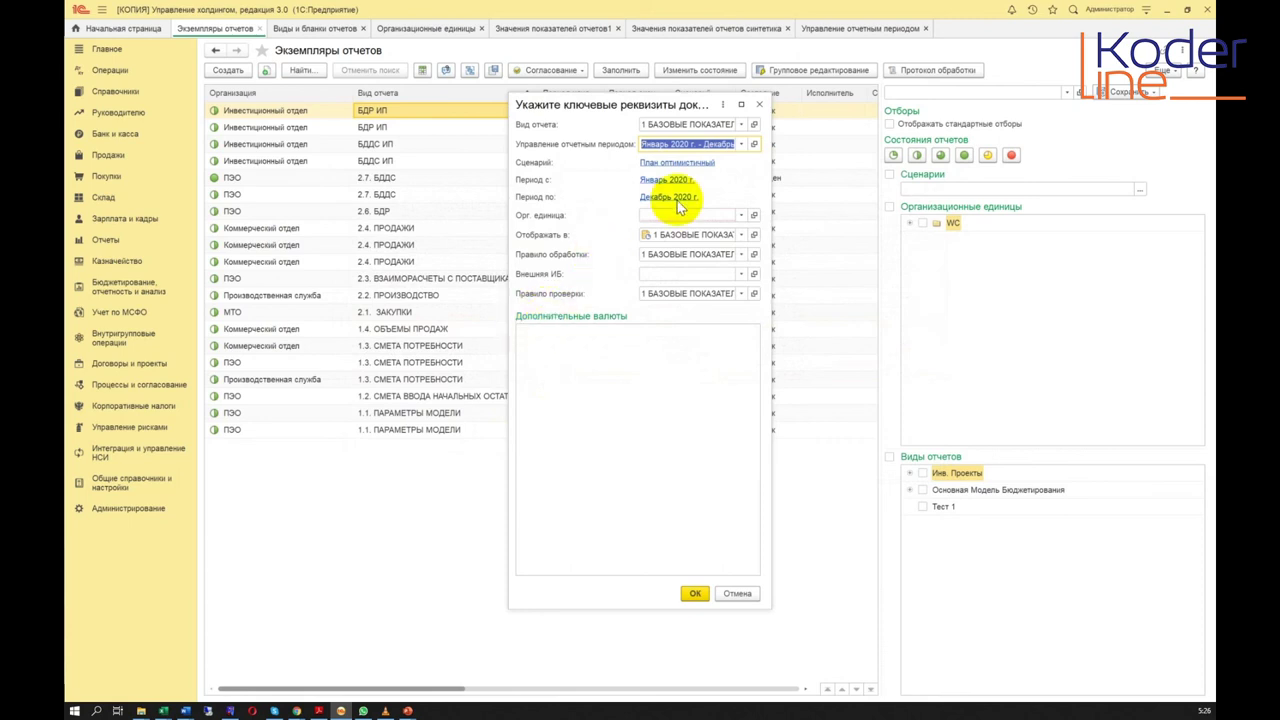
{"action": "left_click_drag", "start_coordinate": [774, 146], "coordinate": [854, 146]}
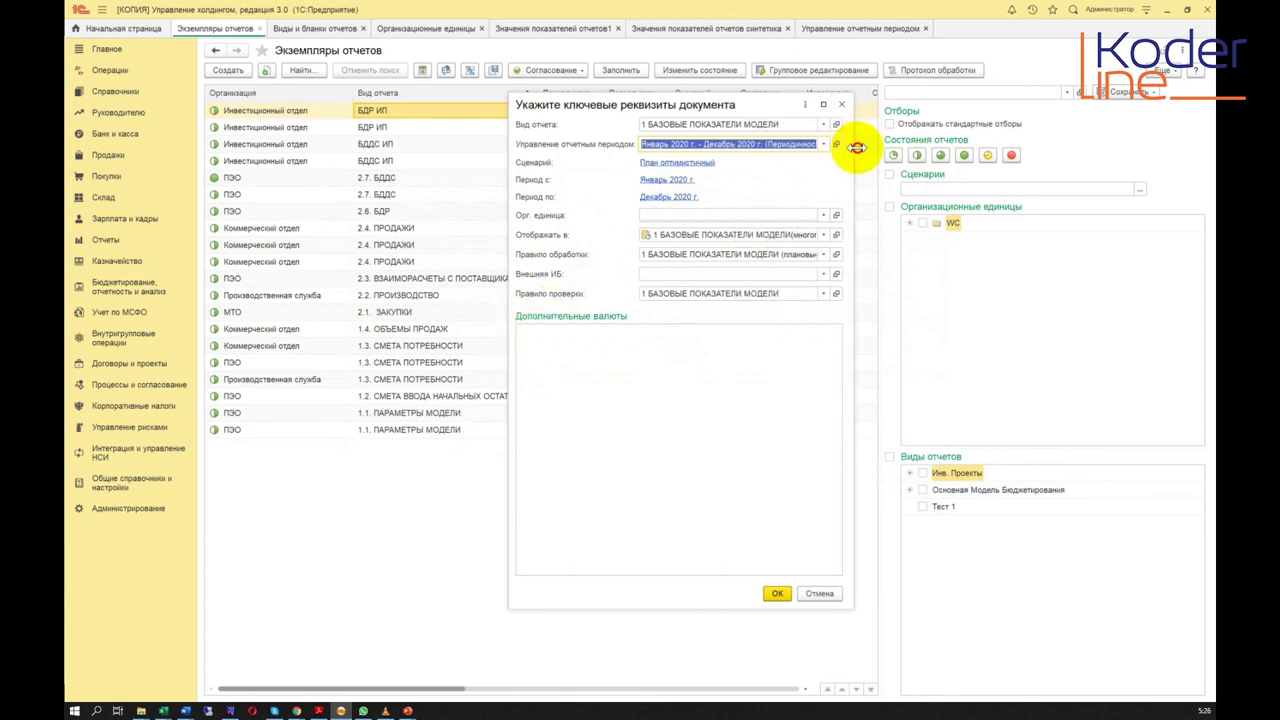
{"action": "left_click_drag", "start_coordinate": [729, 104], "coordinate": [661, 105]}
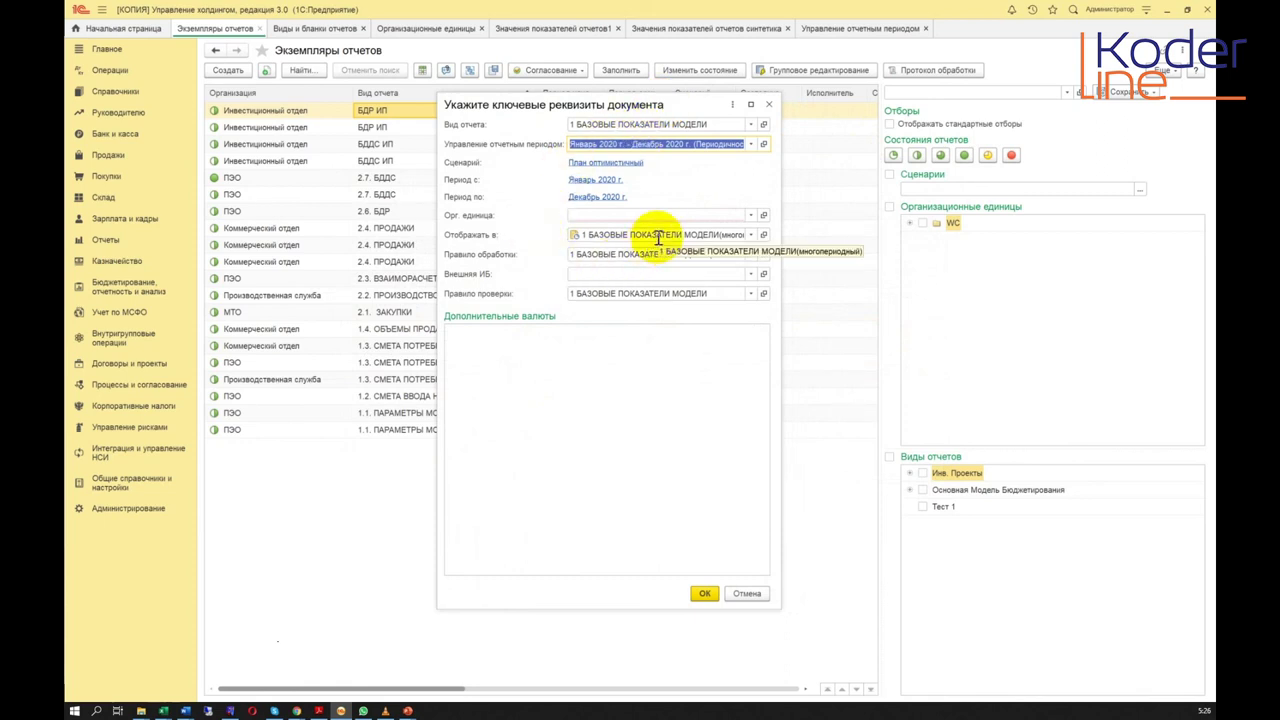
Step: Keep the multi-period form of 1 БАЗОВЫЕ ПОКАЗАТЕЛИ МОДЕЛИ, set the organizational unit to Спорт-трейд ООО and open the report instance
{"action": "left_click", "coordinate": [751, 237]}
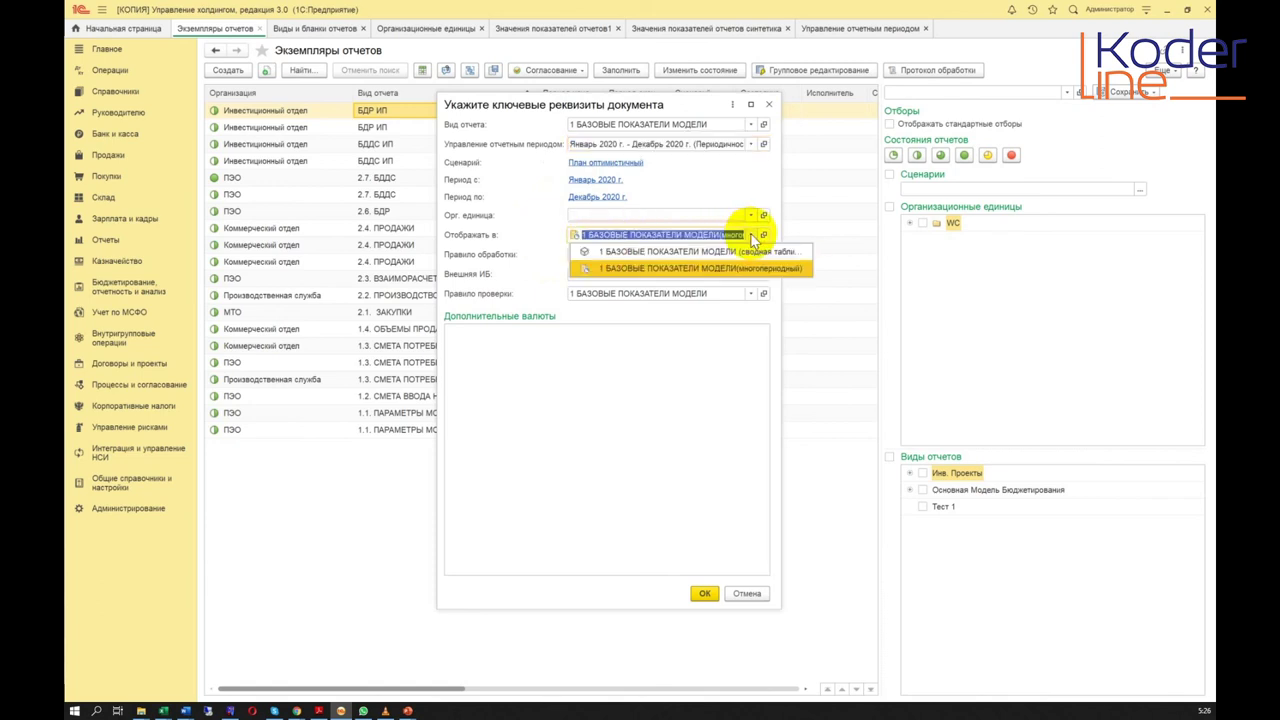
{"action": "left_click", "coordinate": [750, 234]}
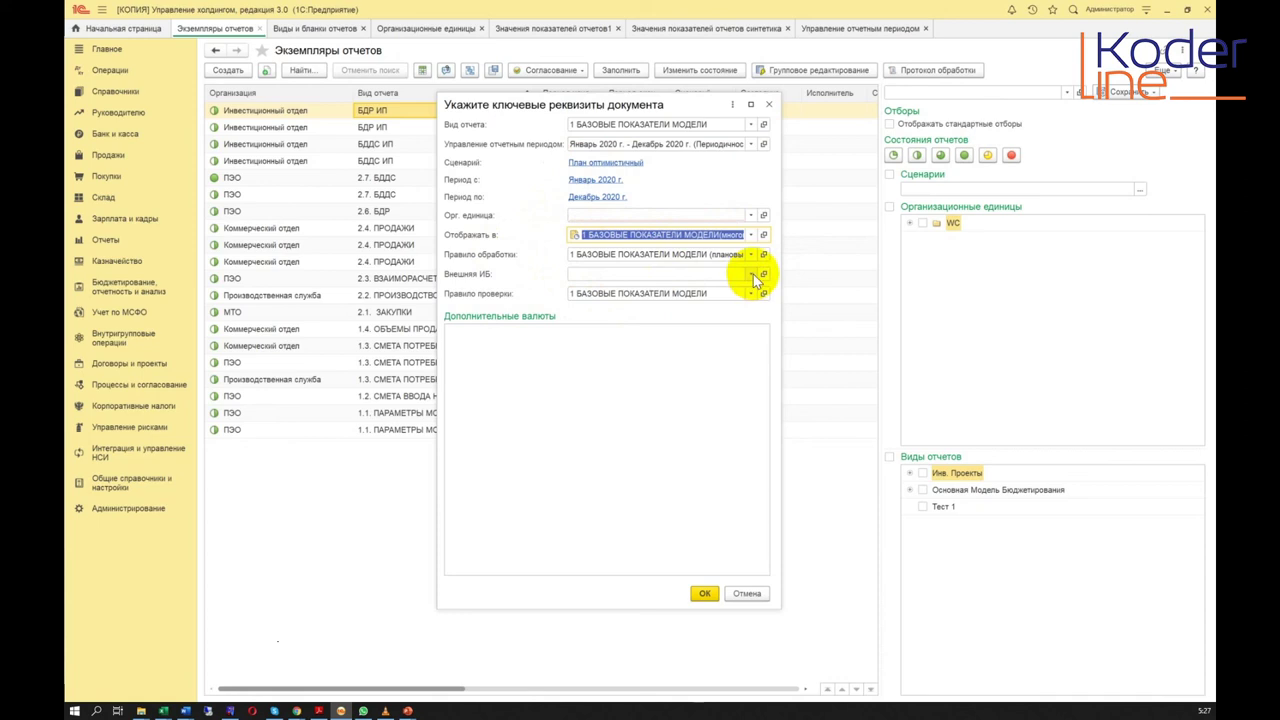
{"action": "left_click", "coordinate": [750, 215]}
{"action": "left_click", "coordinate": [622, 266]}
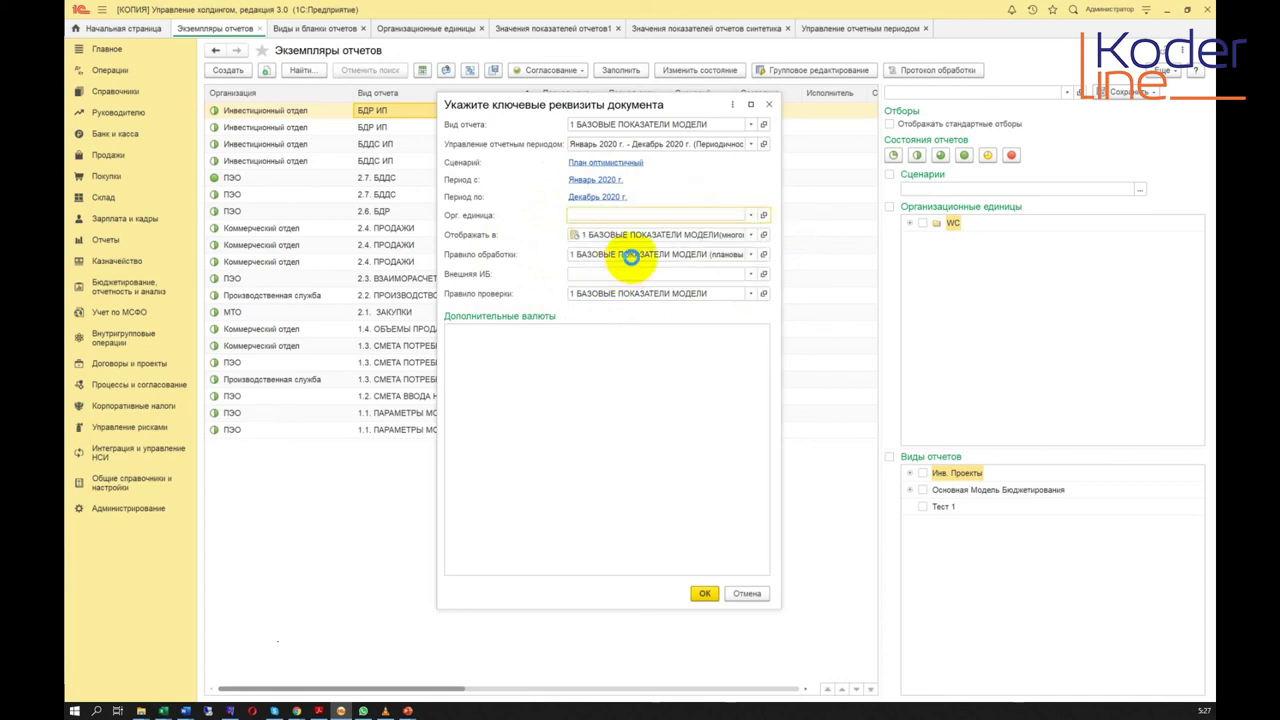
{"action": "double_click", "coordinate": [720, 276]}
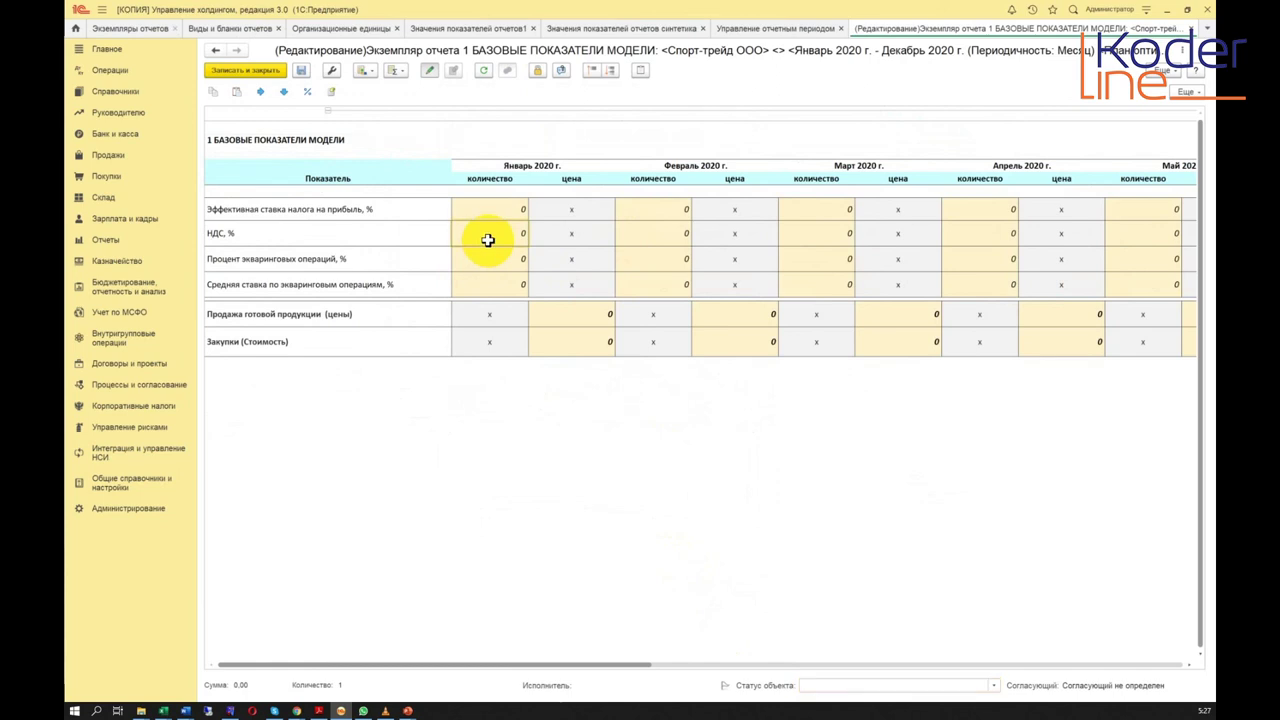
Step: Look through the report's monthly quantity and price columns from January to December 2020 and return to January
{"action": "key", "text": "Right"}
{"action": "key", "text": "Right"}
{"action": "key", "text": "Right"}
{"action": "key", "text": "Right"}
{"action": "key", "text": "Right"}
{"action": "key", "text": "Right"}
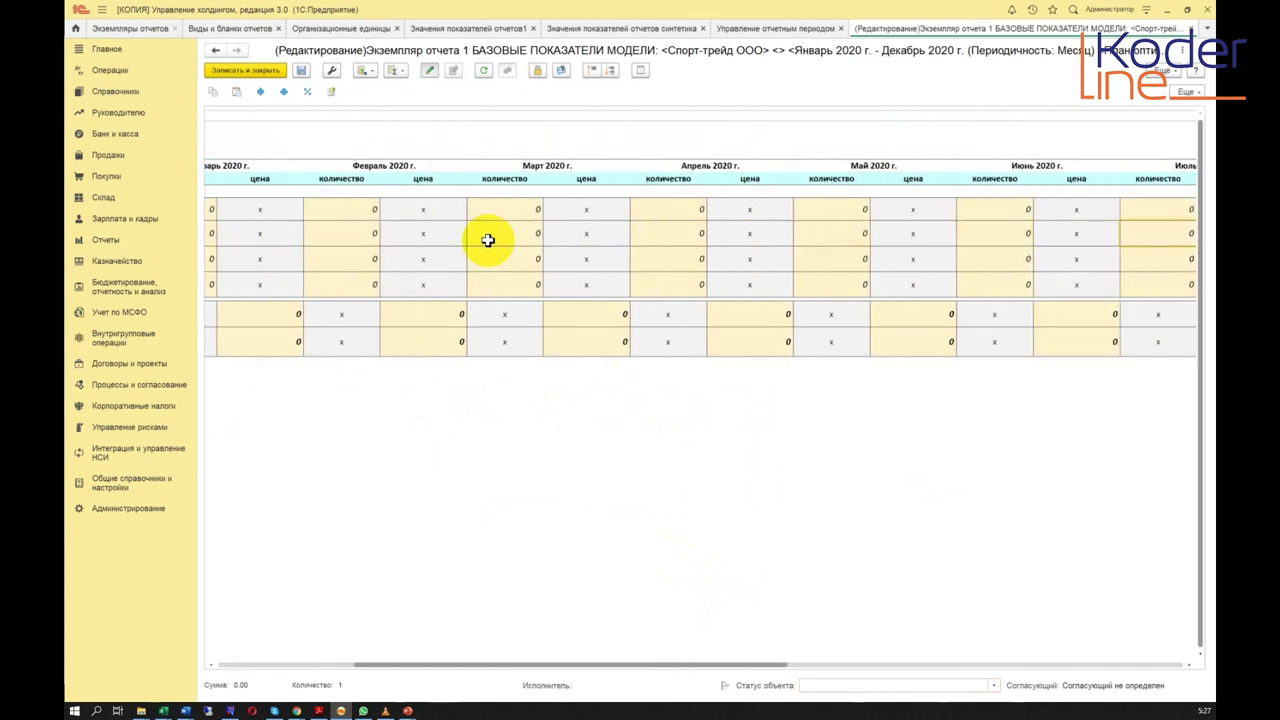
{"action": "key", "text": "Right"}
{"action": "key", "text": "Right"}
{"action": "key", "text": "Right"}
{"action": "key", "text": "Right"}
{"action": "key", "text": "Right"}
{"action": "key", "text": "Right"}
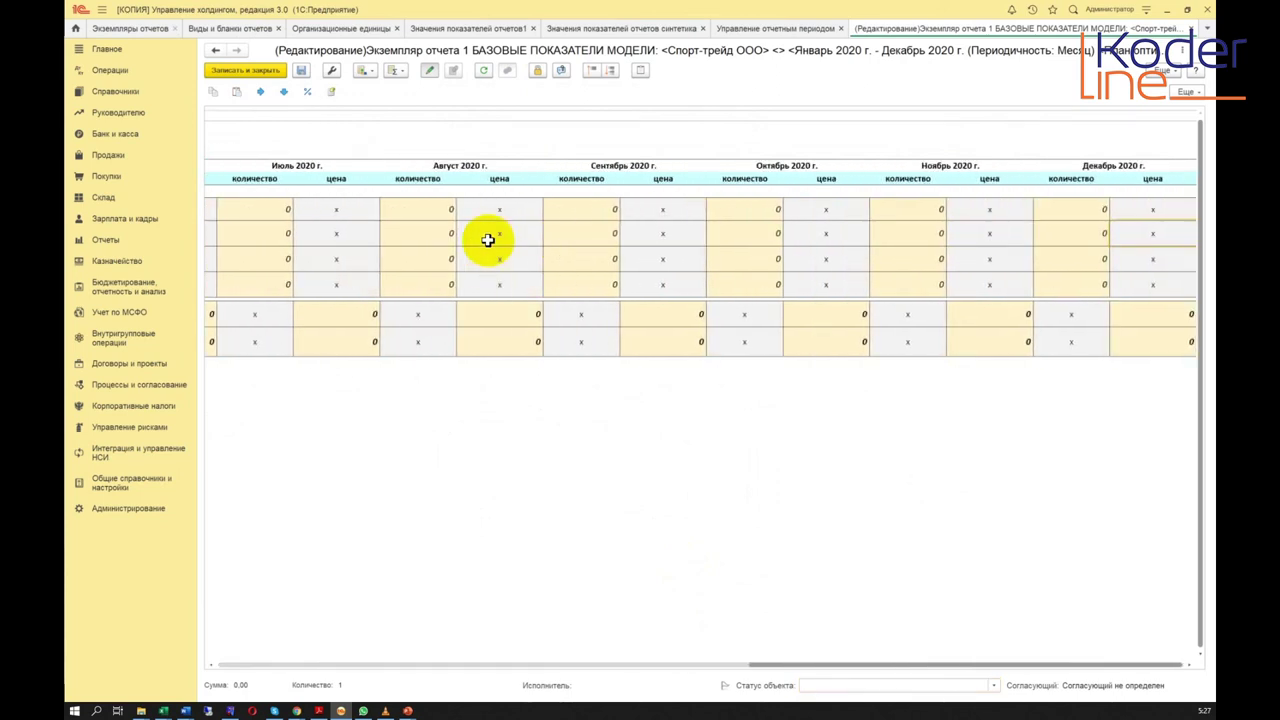
{"action": "key", "text": "Left"}
{"action": "key", "text": "Left"}
{"action": "key", "text": "Left"}
{"action": "key", "text": "Left"}
{"action": "key", "text": "Left"}
{"action": "key", "text": "Left"}
{"action": "key", "text": "Left"}
{"action": "key", "text": "Left"}
{"action": "key", "text": "Left"}
{"action": "key", "text": "Left"}
{"action": "key", "text": "Left"}
{"action": "key", "text": "Left"}
{"action": "key", "text": "Left"}
{"action": "key", "text": "Left"}
{"action": "key", "text": "Left"}
{"action": "key", "text": "Left"}
{"action": "key", "text": "Left"}
{"action": "key", "text": "Left"}
{"action": "key", "text": "Left"}
{"action": "key", "text": "Left"}
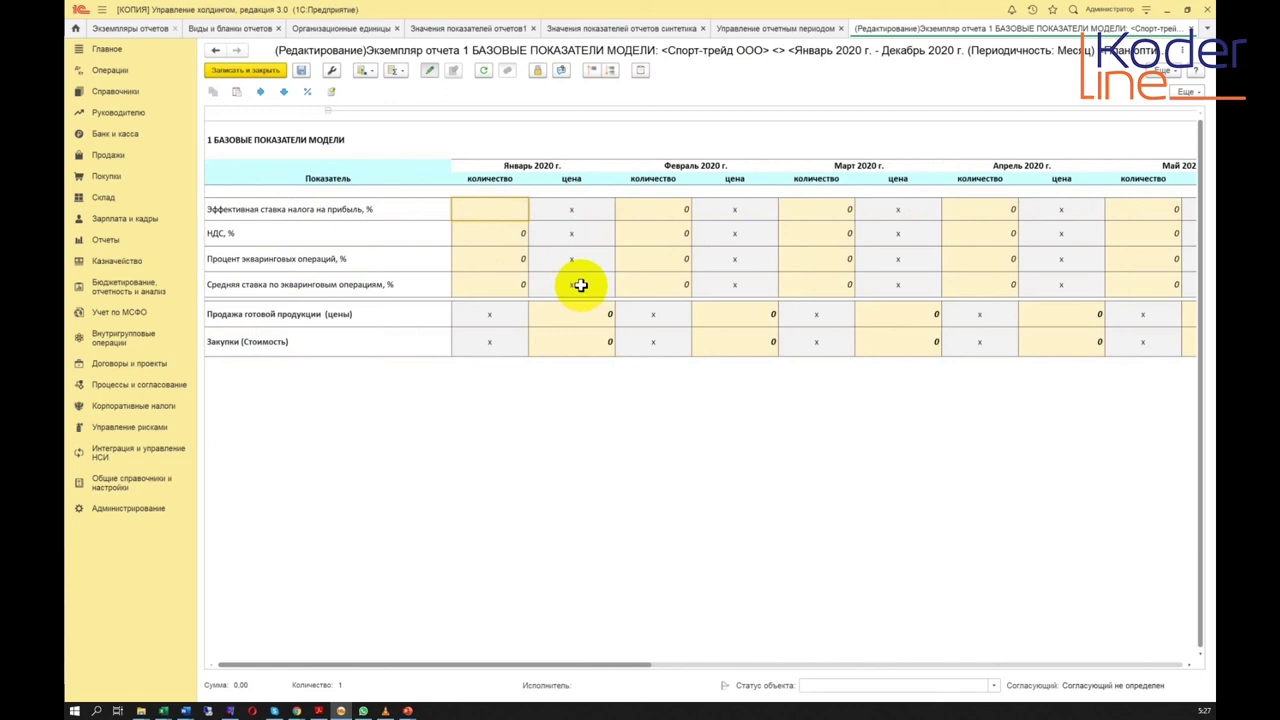
Step: Enter the January 2020 quantities: profit tax rate 20, НДС 20, share of acquiring operations 30 and average acquiring rate 2
{"action": "type", "text": "20"}
{"action": "key", "text": "Tab"}
{"action": "type", "text": "20"}
{"action": "key", "text": "Tab"}
{"action": "key", "text": "Delete"}
{"action": "key", "text": "Tab"}
{"action": "left_click", "coordinate": [519, 287]}
{"action": "key", "text": "Delete"}
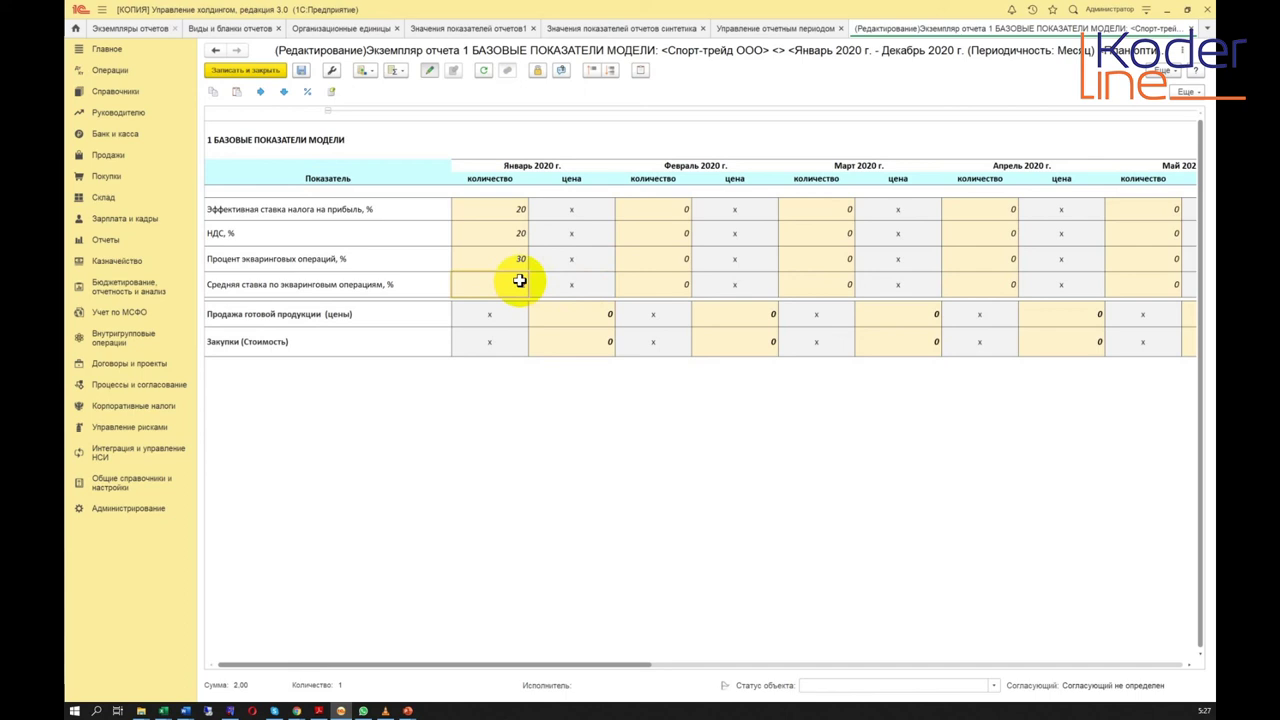
{"action": "key", "text": "Escape"}
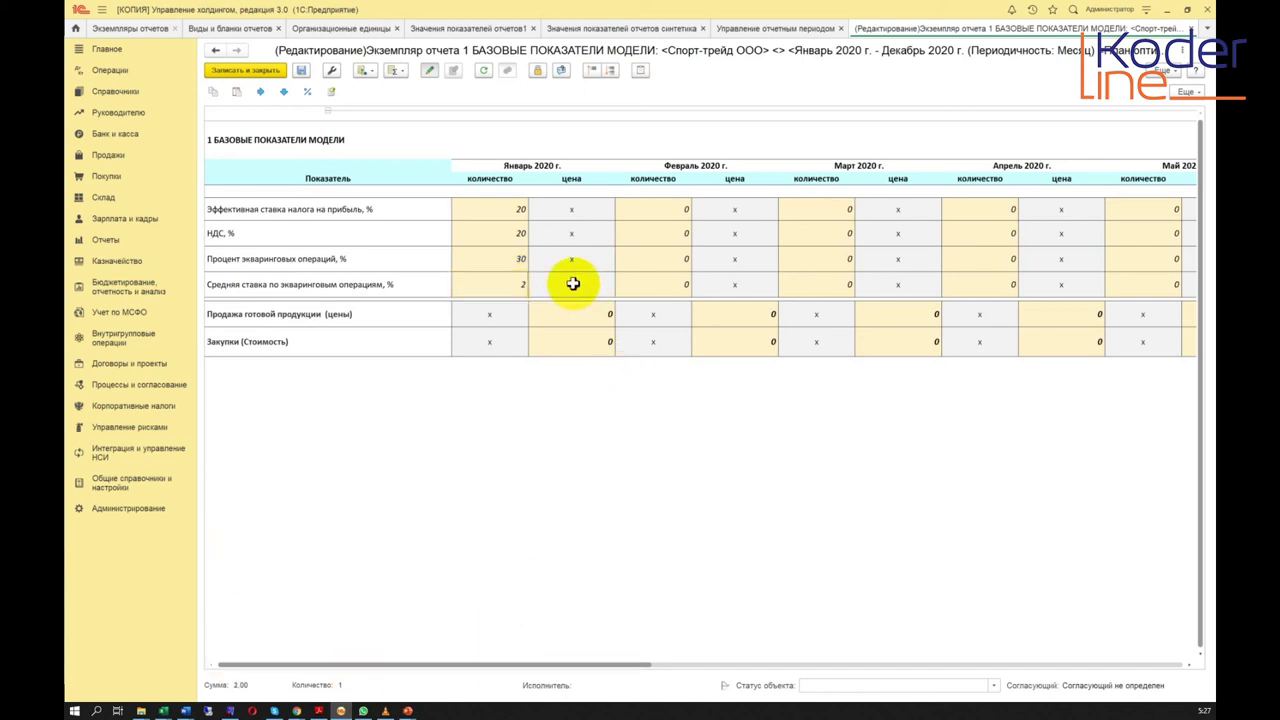
{"action": "left_click", "coordinate": [518, 289]}
{"action": "type", "text": "2"}
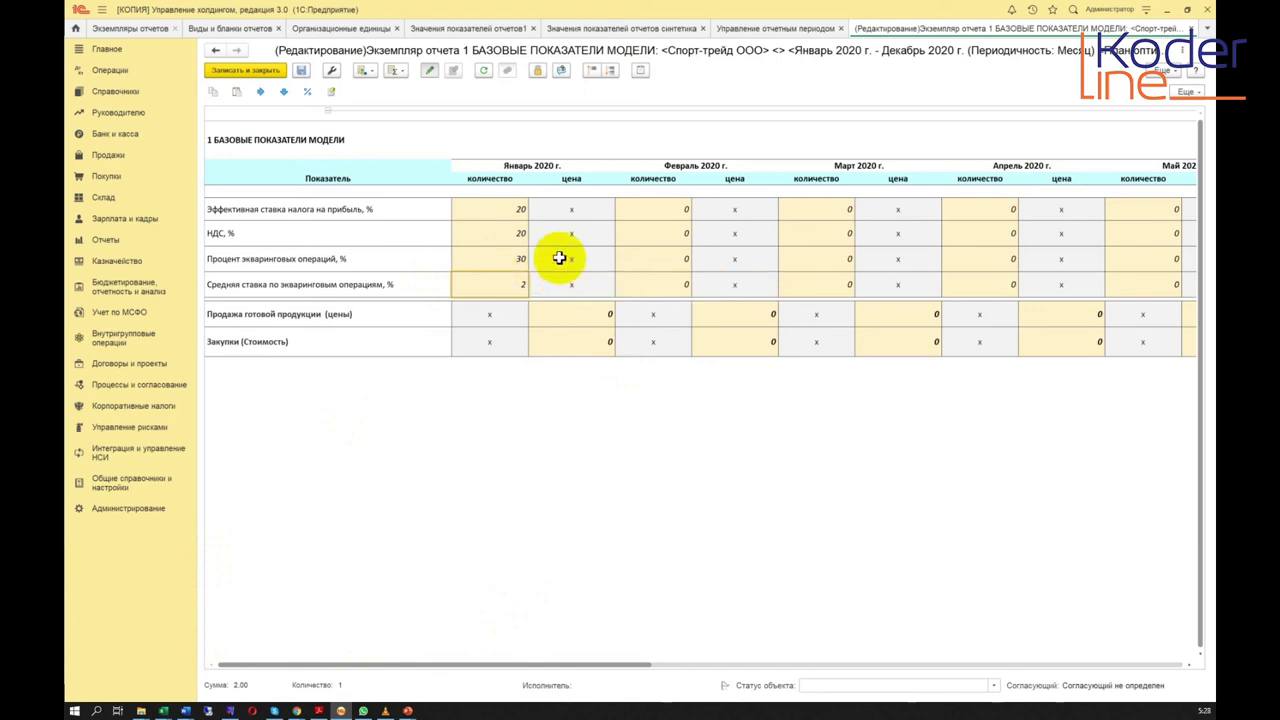
Step: Copy the four January 2020 percentage values into the following months and check the February column
{"action": "left_click_drag", "start_coordinate": [508, 212], "coordinate": [506, 280]}
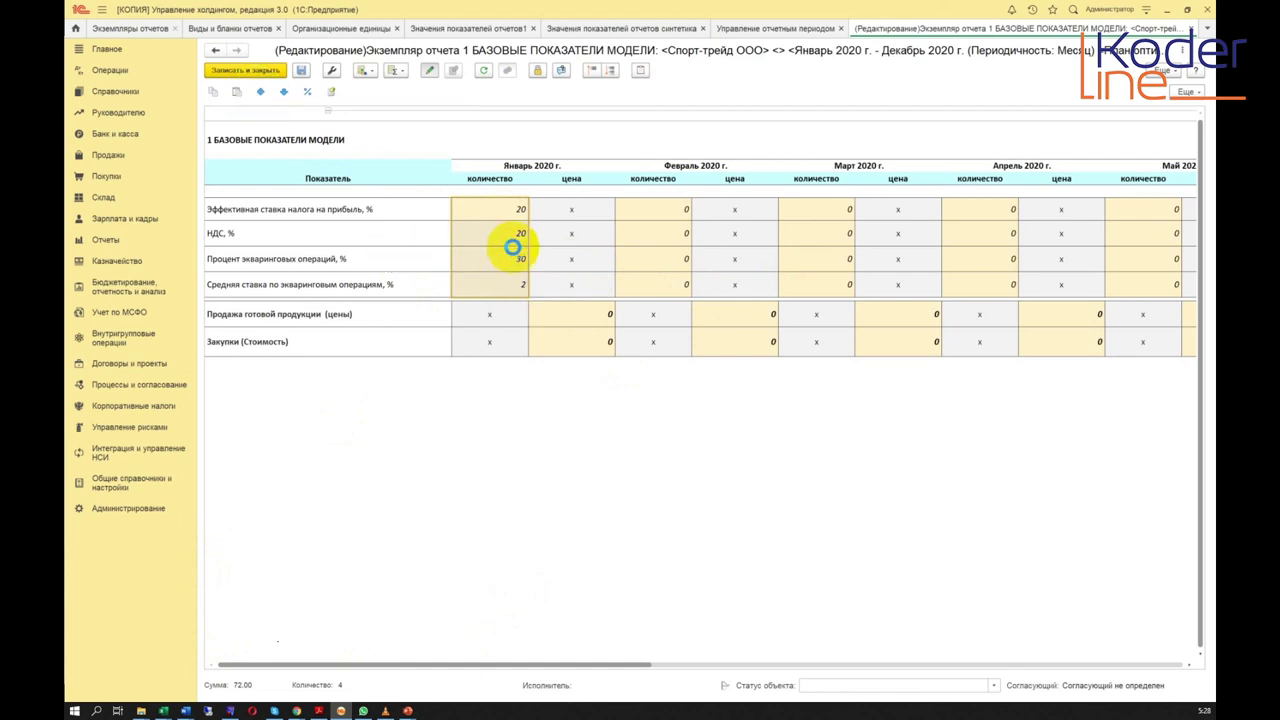
{"action": "left_click", "coordinate": [531, 314]}
{"action": "left_click", "coordinate": [510, 213]}
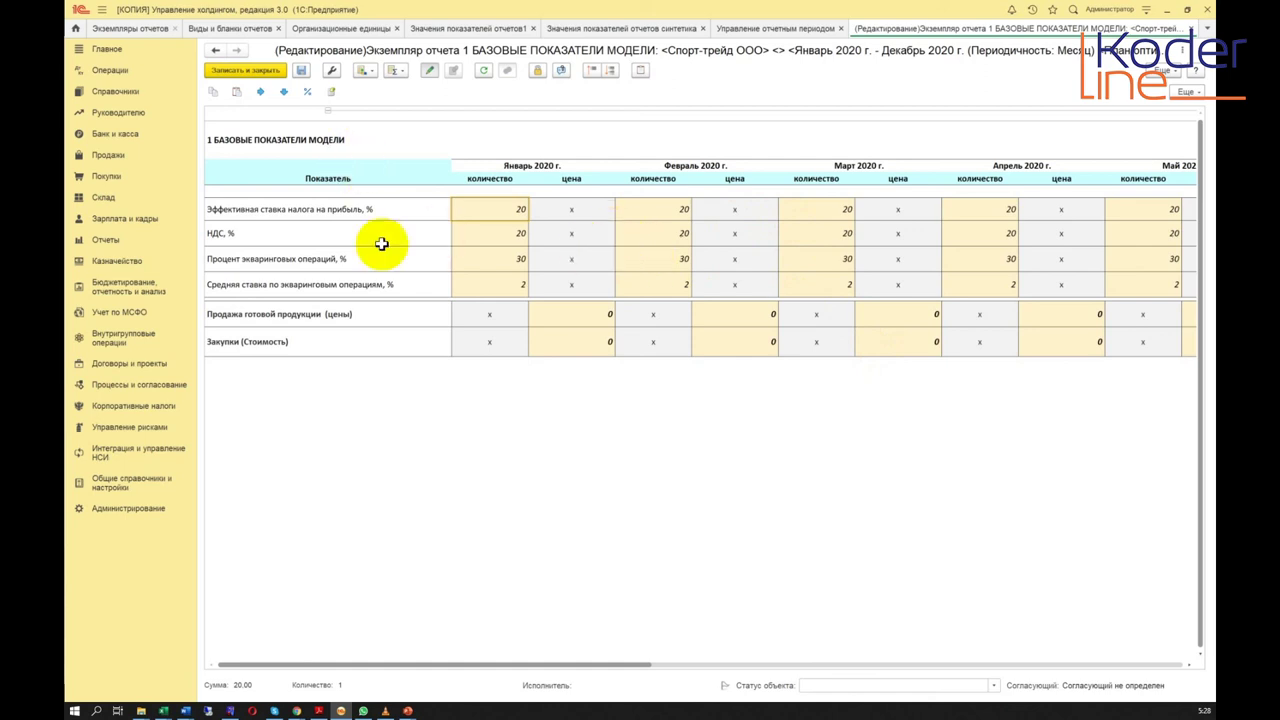
{"action": "left_click", "coordinate": [680, 234]}
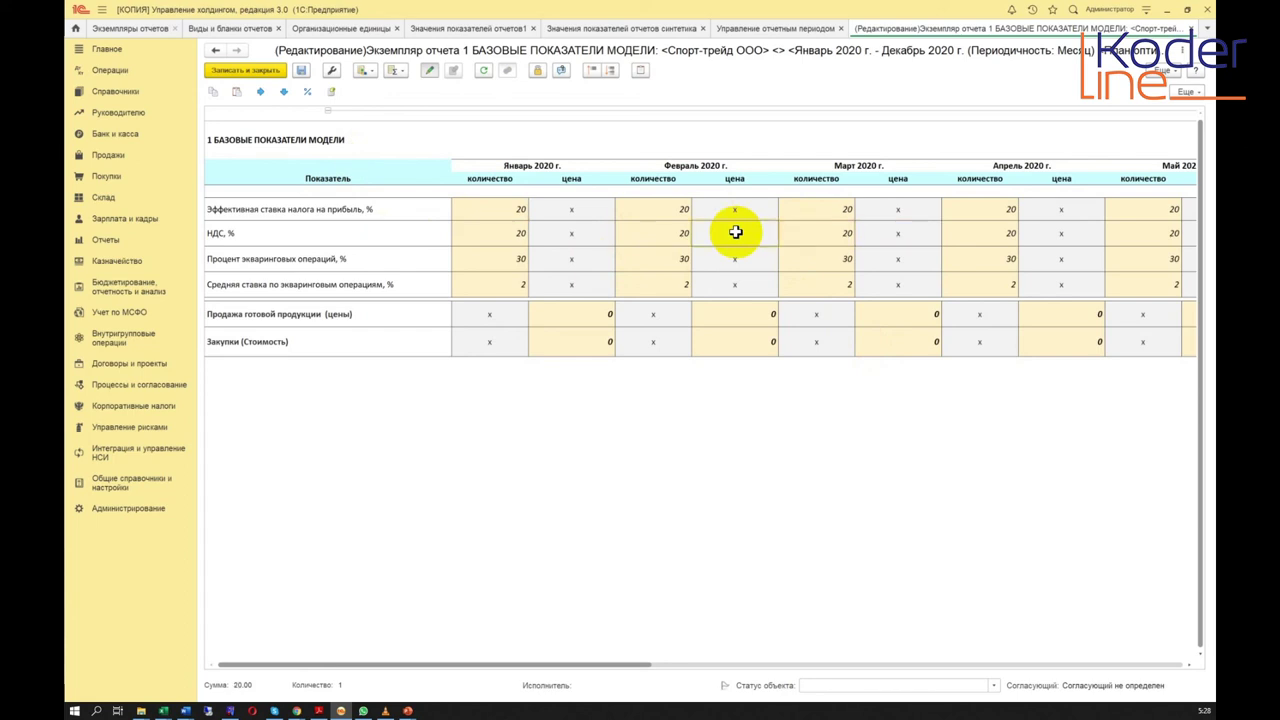
{"action": "key", "text": "Up"}
{"action": "key", "text": "Up"}
{"action": "key", "text": "Up"}
{"action": "key", "text": "Down"}
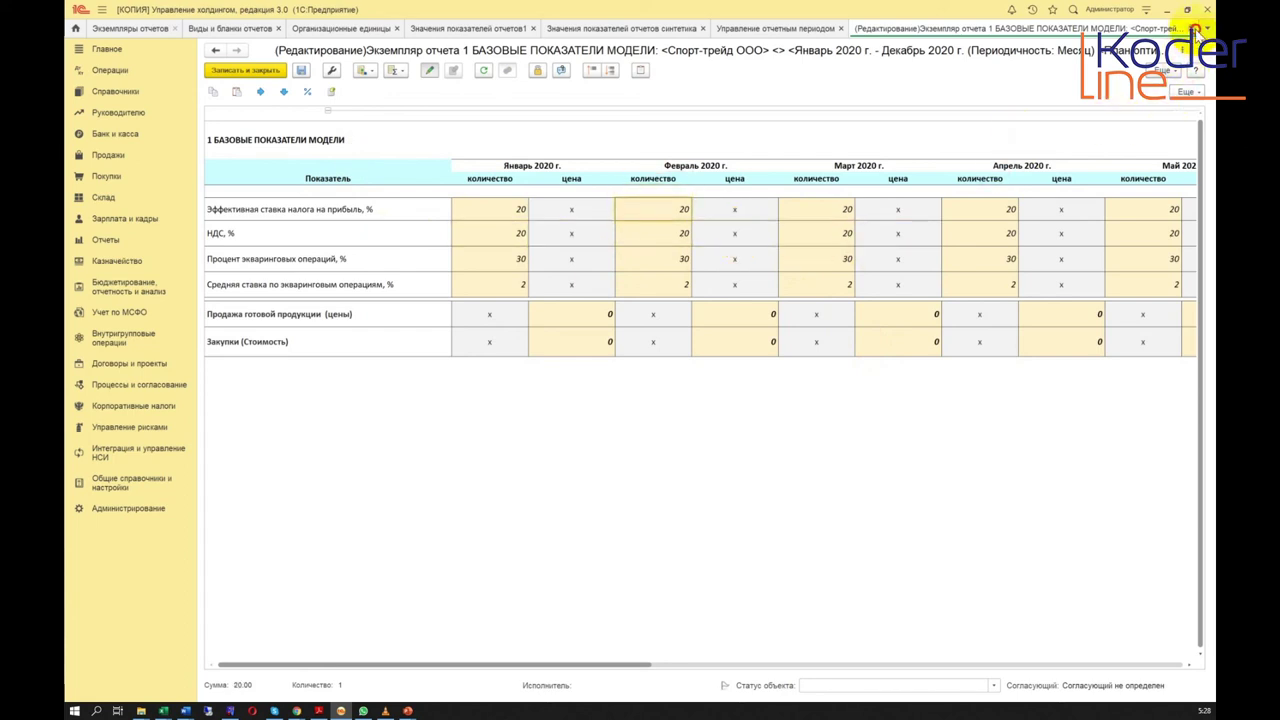
Step: Close the report instance and go to Виды и бланки отчетов
{"action": "left_click", "coordinate": [1196, 29]}
{"action": "left_click", "coordinate": [681, 381]}
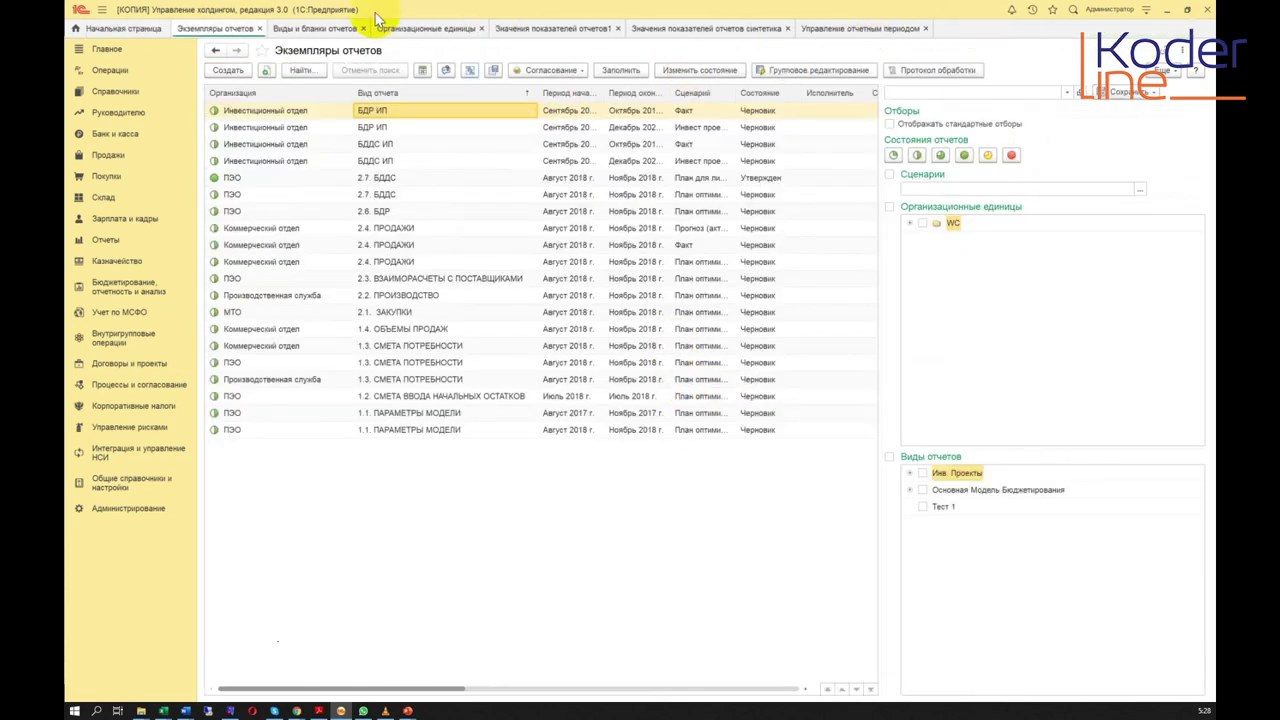
{"action": "left_click", "coordinate": [334, 30]}
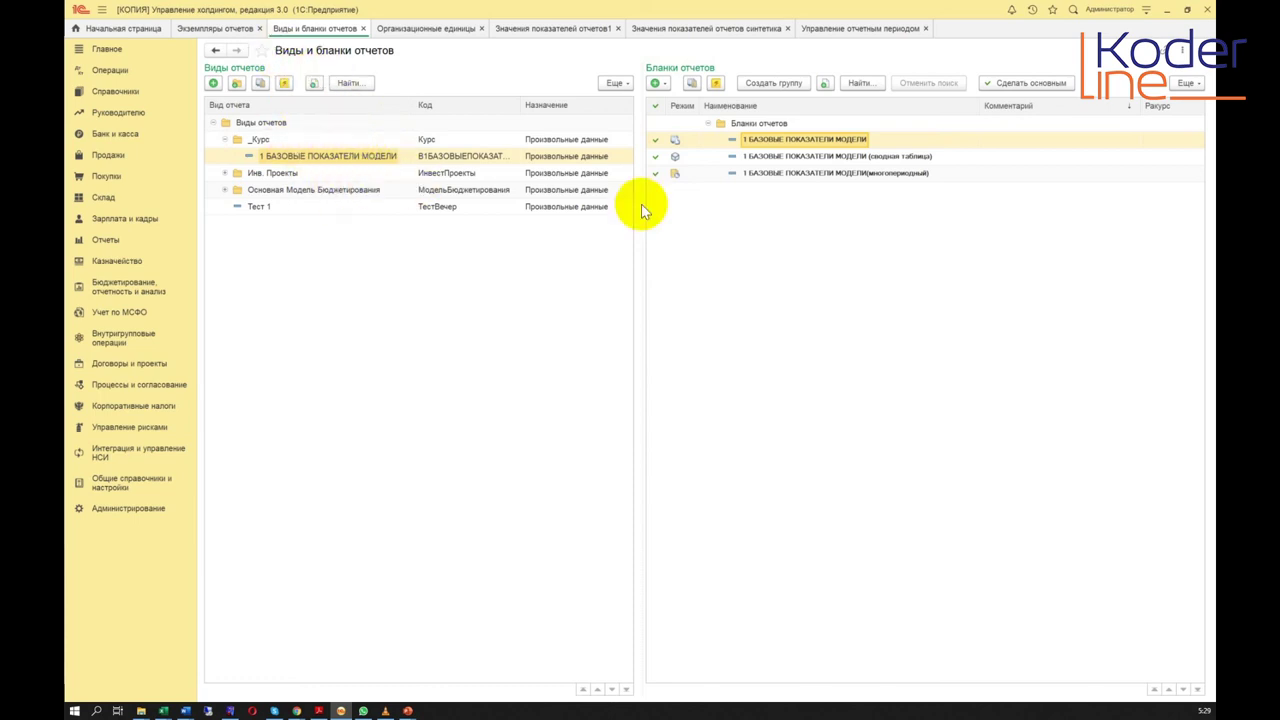
Step: Compare the standard, pivot table and multi-period forms of the report type 1 БАЗОВЫЕ ПОКАЗАТЕЛИ МОДЕЛИ
{"action": "left_click", "coordinate": [779, 158]}
{"action": "left_click", "coordinate": [752, 172]}
{"action": "left_click", "coordinate": [766, 139]}
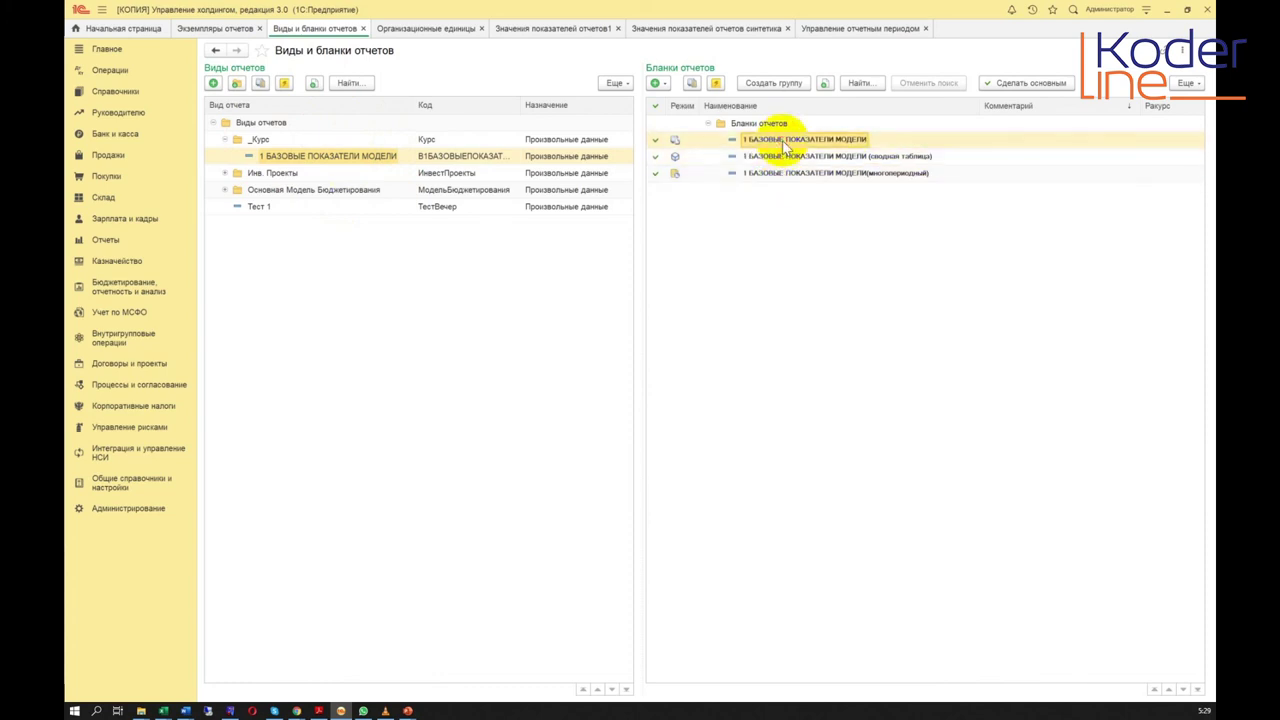
{"action": "left_click", "coordinate": [788, 158]}
{"action": "left_click", "coordinate": [779, 175]}
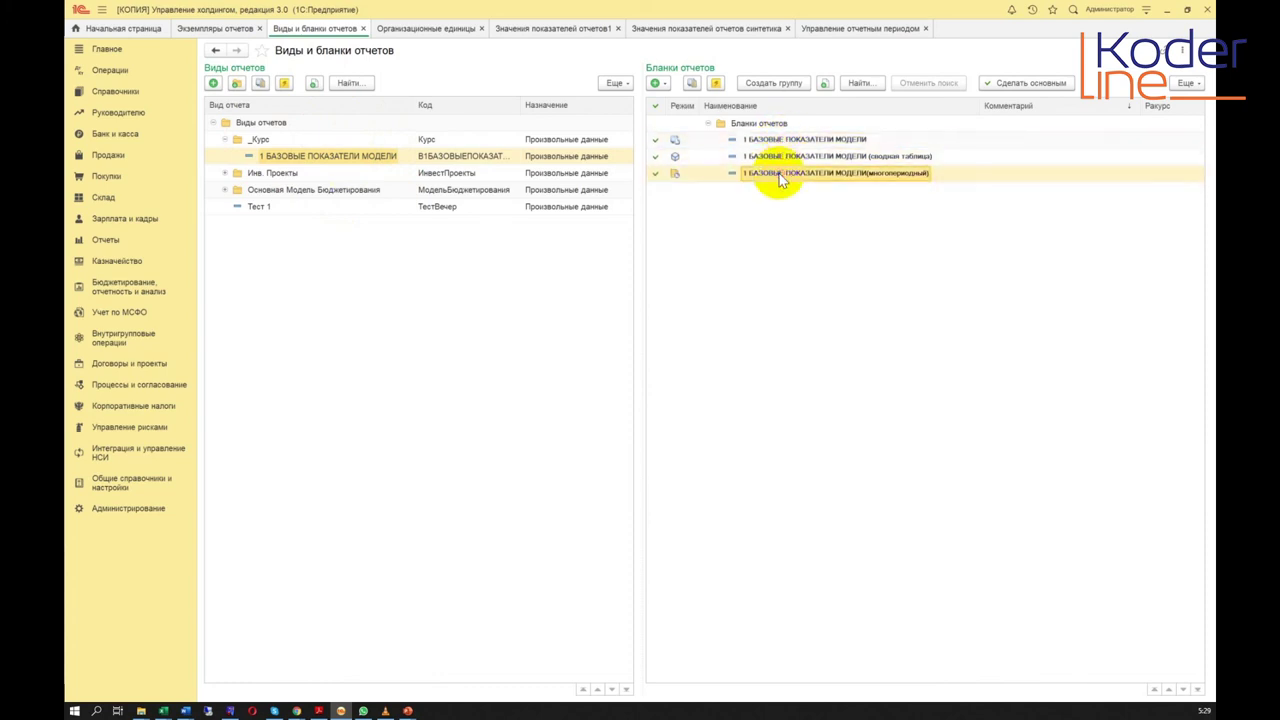
{"action": "left_click", "coordinate": [766, 139]}
{"action": "left_click", "coordinate": [762, 157]}
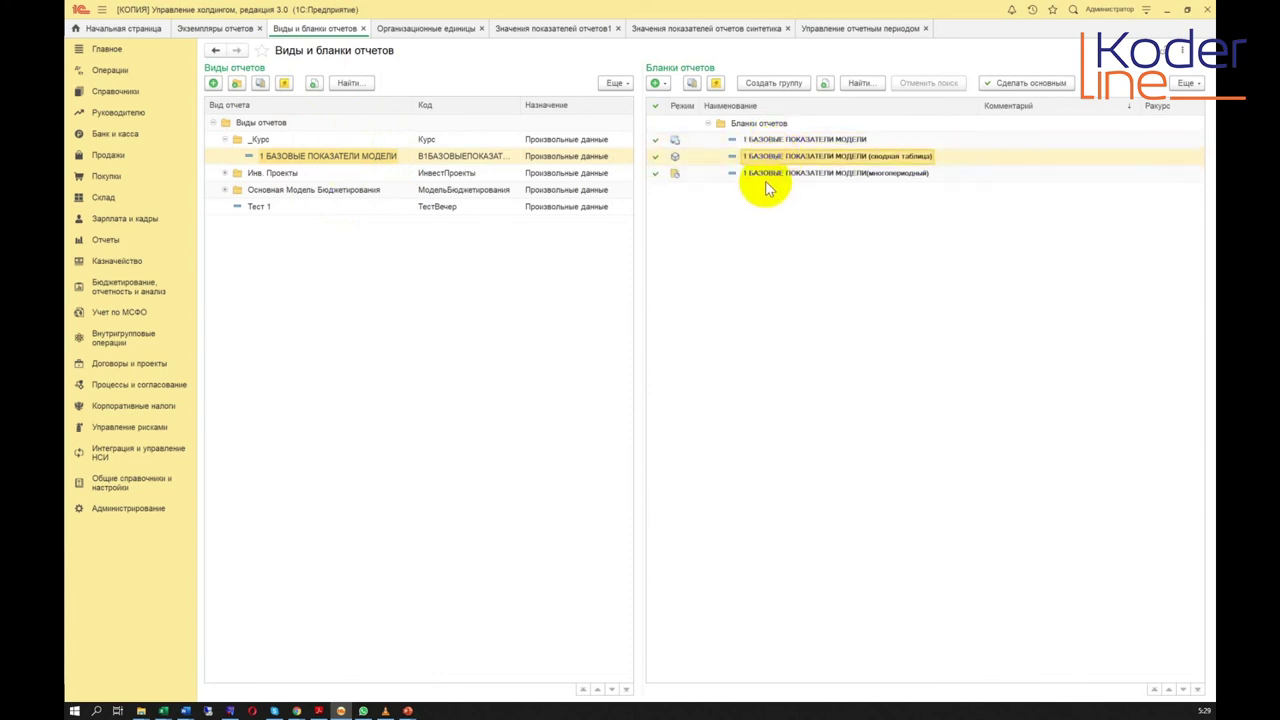
{"action": "left_click", "coordinate": [766, 176]}
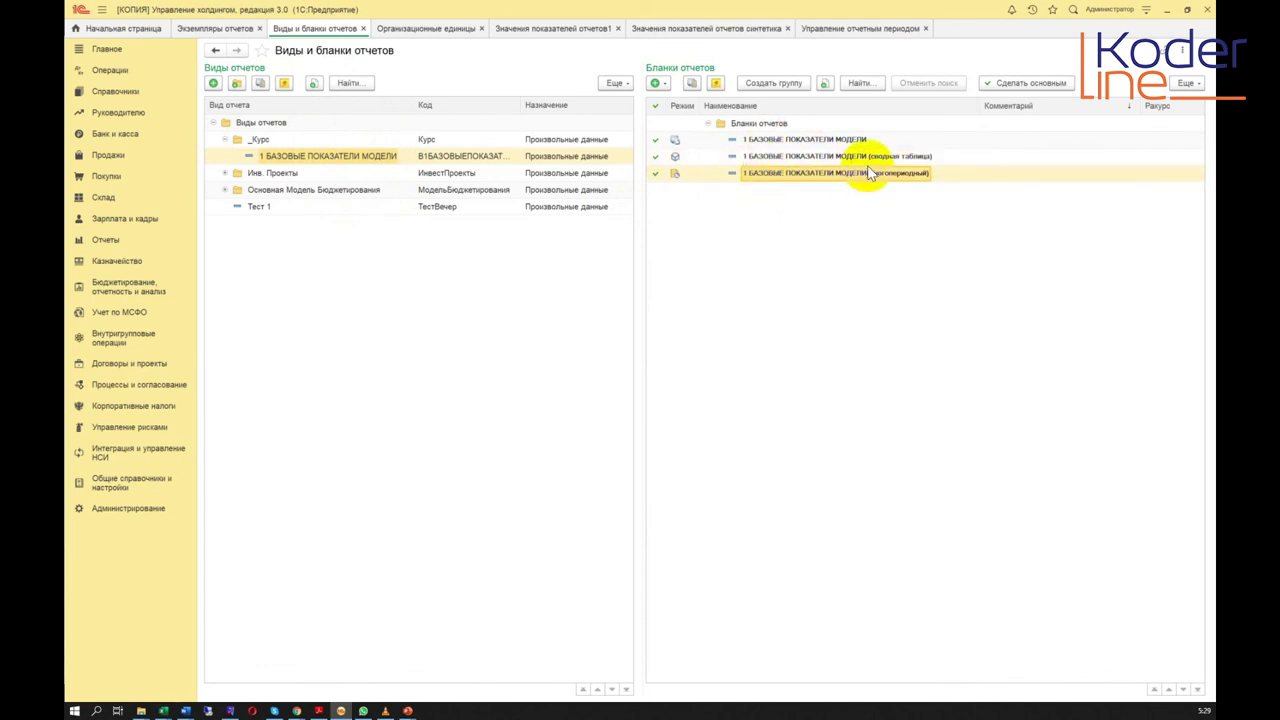
{"action": "left_click", "coordinate": [812, 140]}
{"action": "left_click", "coordinate": [813, 157]}
{"action": "left_click", "coordinate": [808, 140]}
{"action": "left_click", "coordinate": [813, 174]}
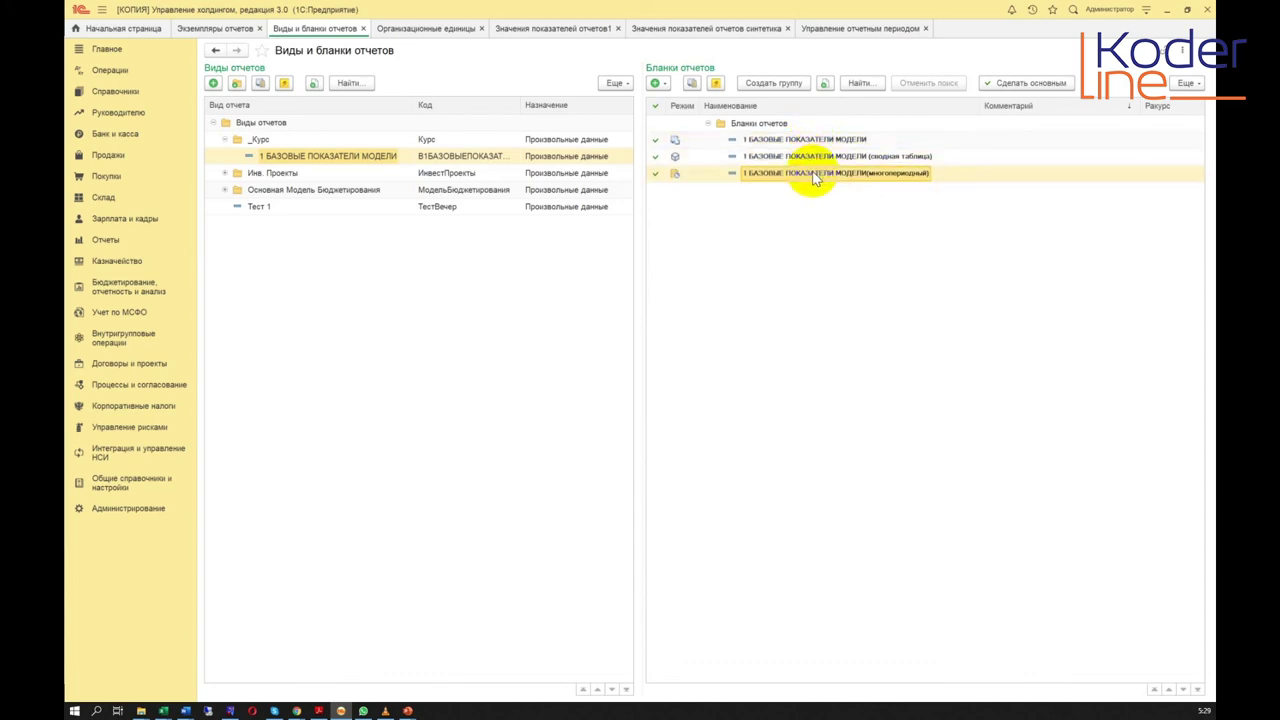